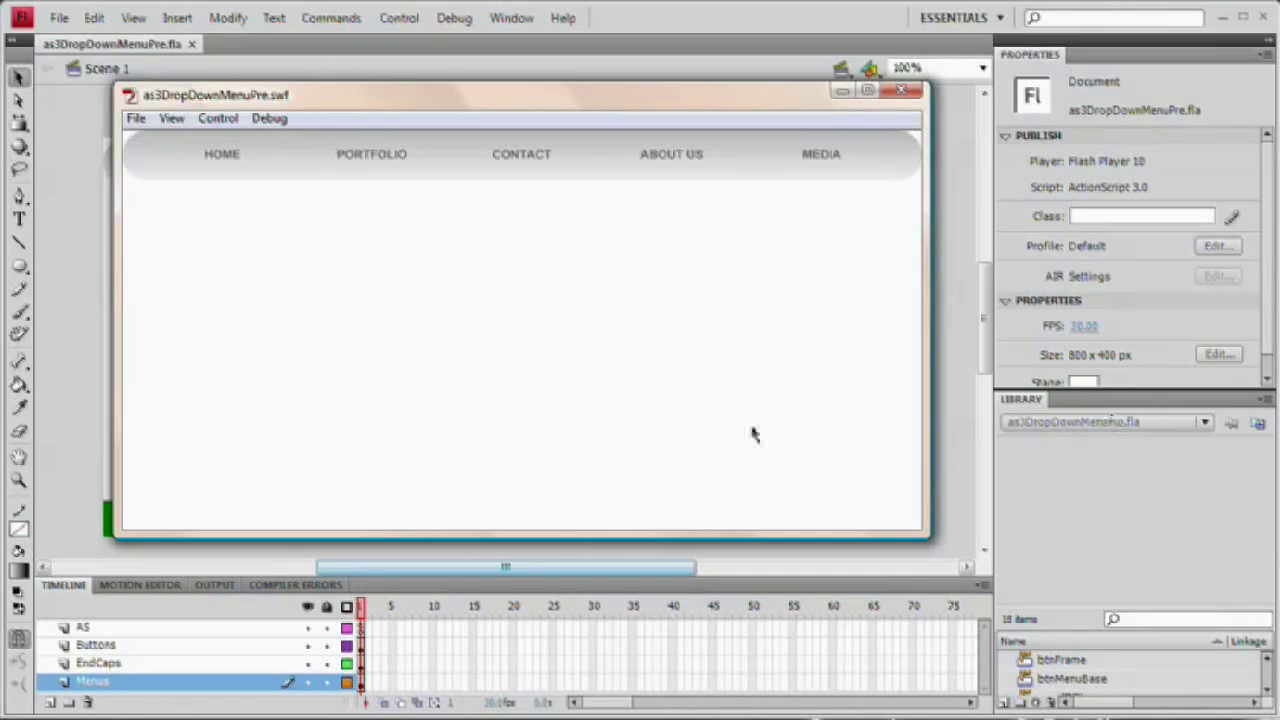
# Preview the drop-down menus of the navigation bar in the test movie, then close it and return to the timeline.
pyautogui.moveTo(210, 172)
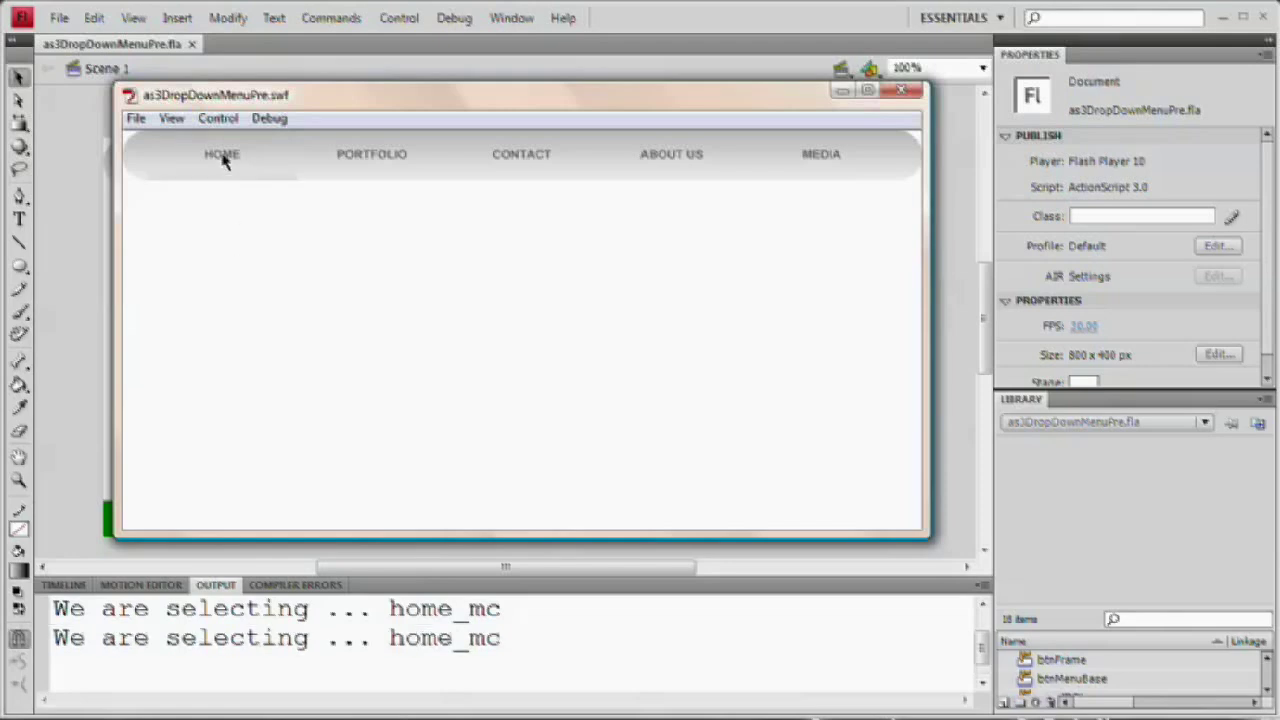
pyautogui.moveTo(367, 156)
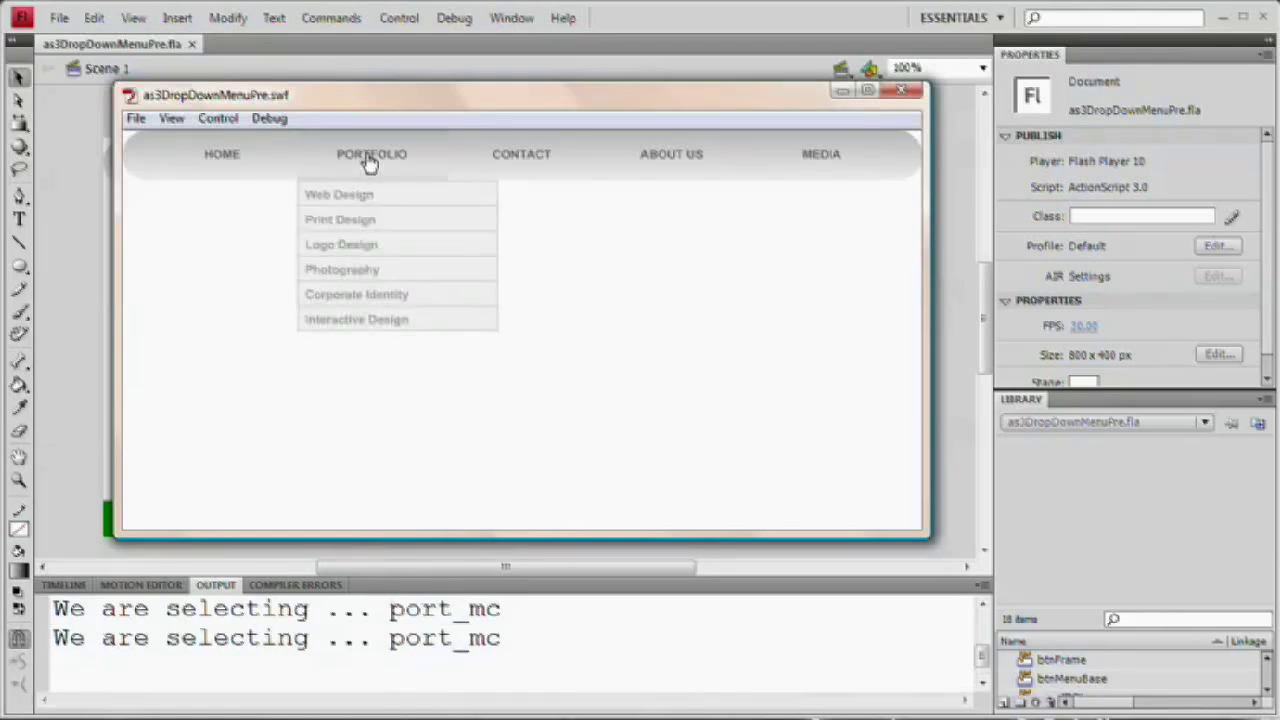
pyautogui.moveTo(521, 150)
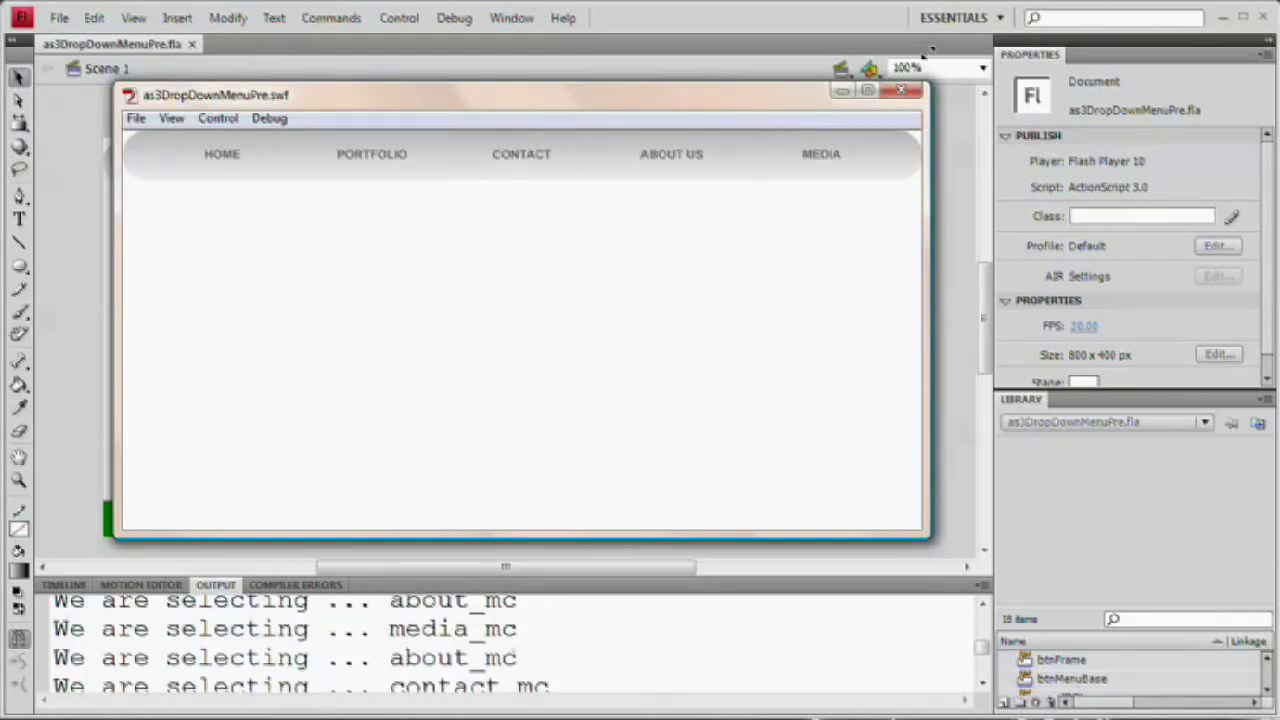
pyautogui.click(895, 93)
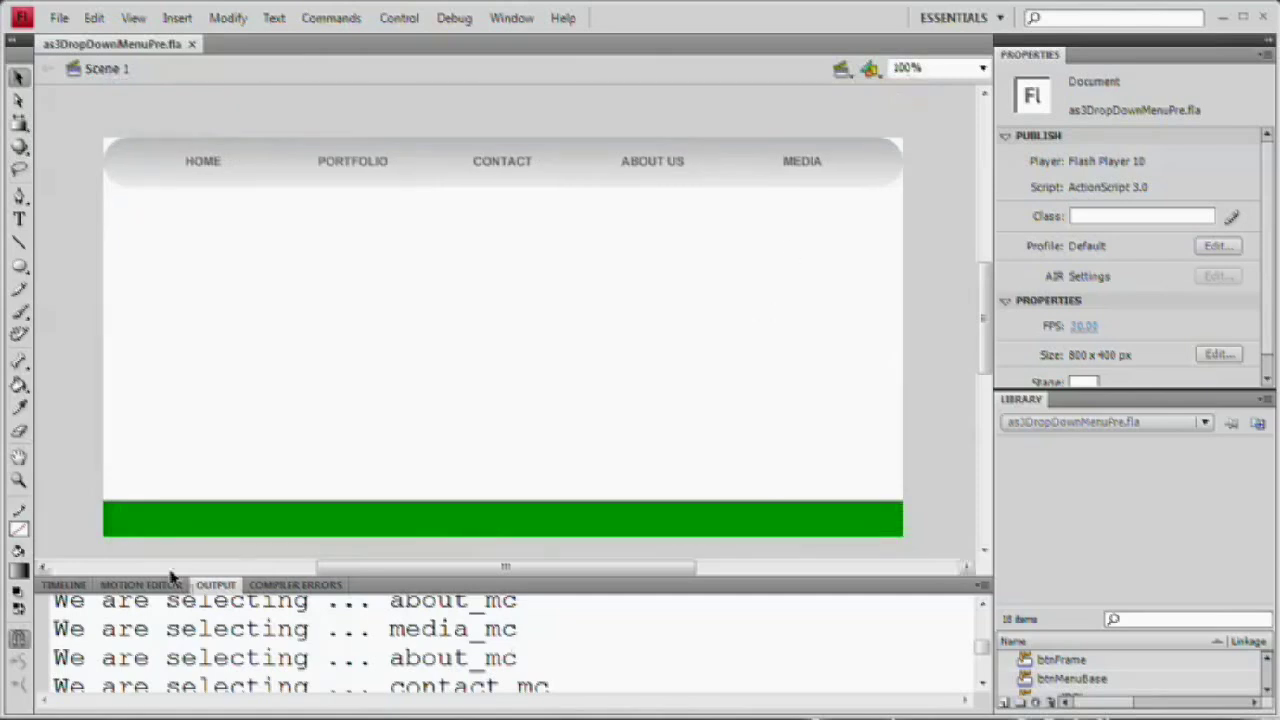
pyautogui.click(63, 585)
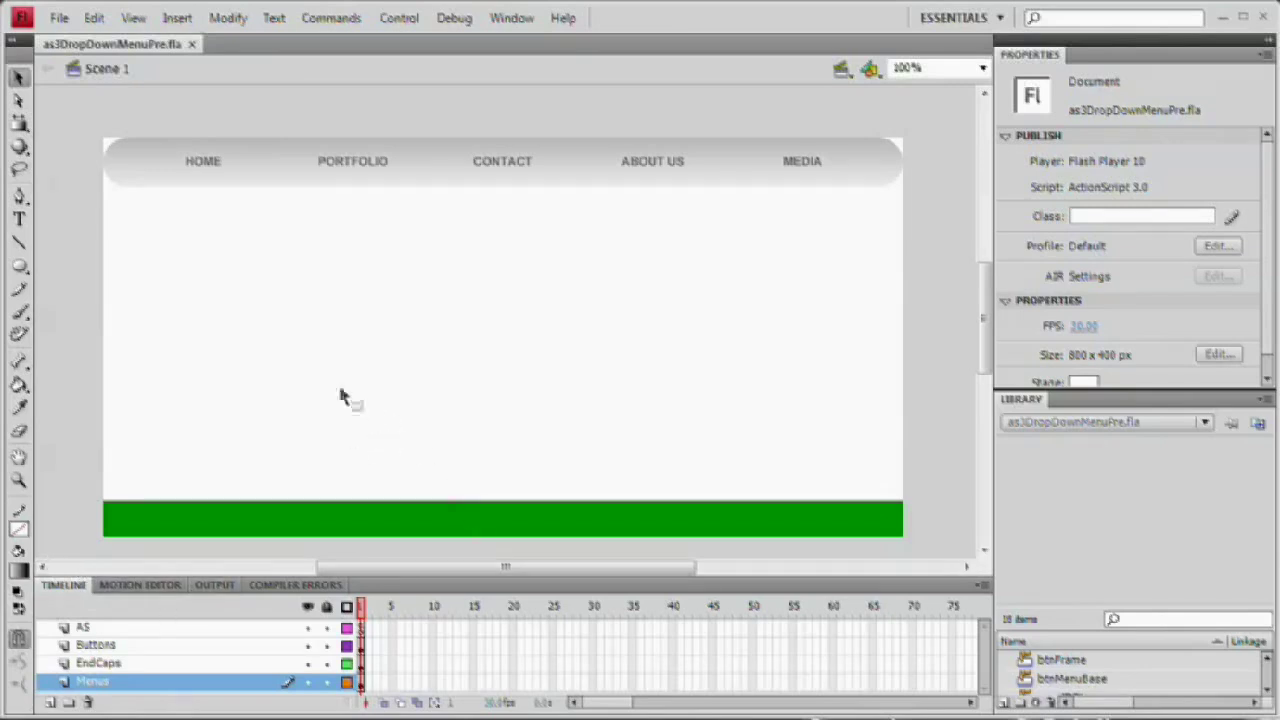
# Create a new Flash File (ActionScript 3.0) document.
pyautogui.click(59, 18)
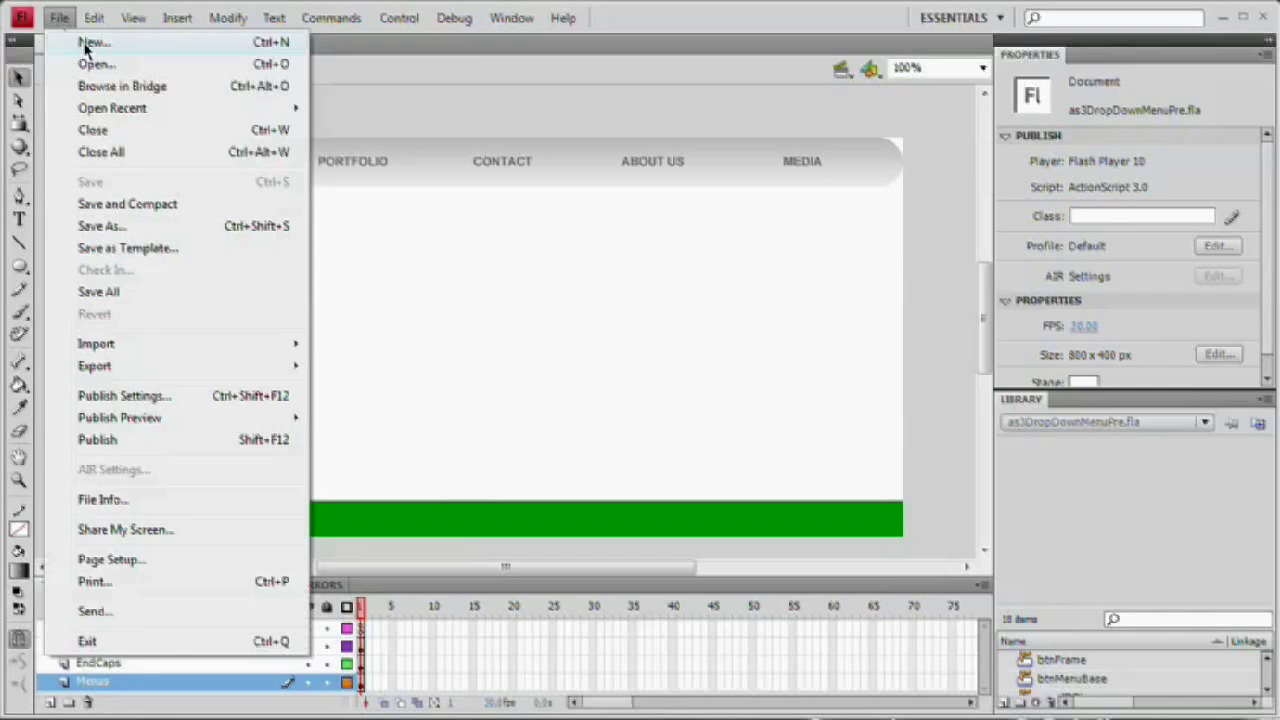
pyautogui.click(86, 42)
pyautogui.moveTo(577, 157); pyautogui.dragTo(503, 118)
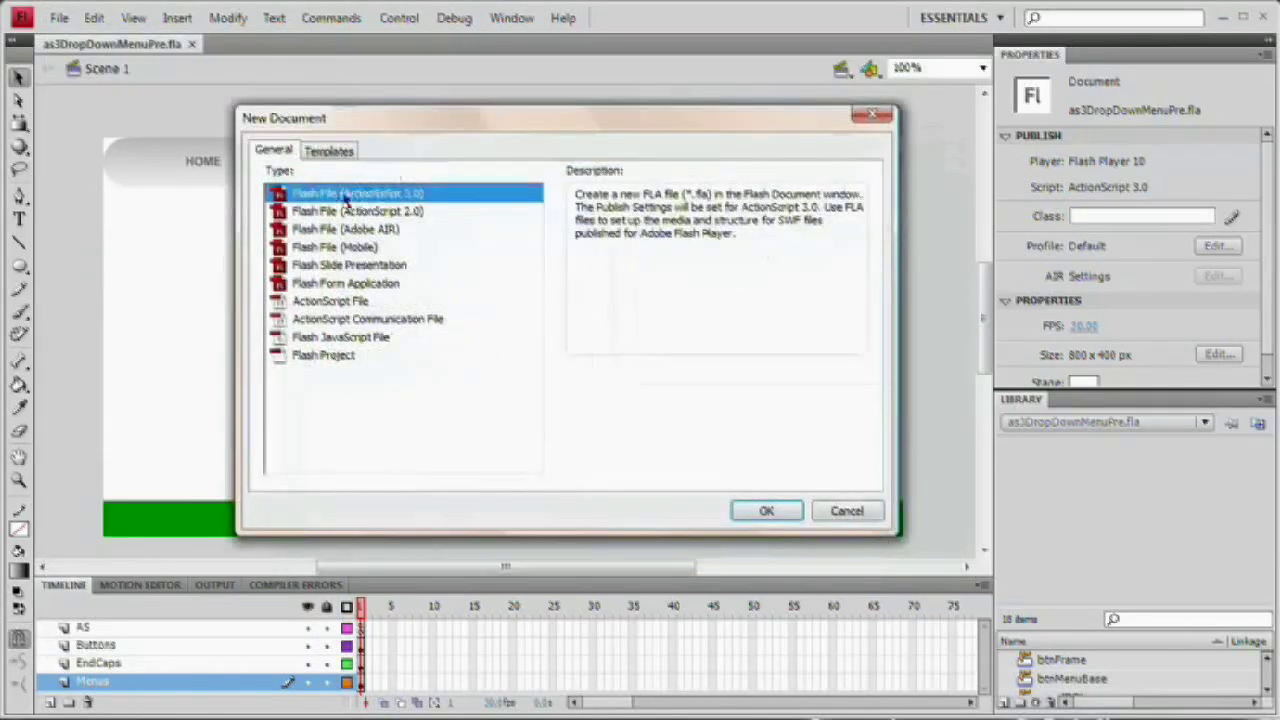
pyautogui.click(766, 510)
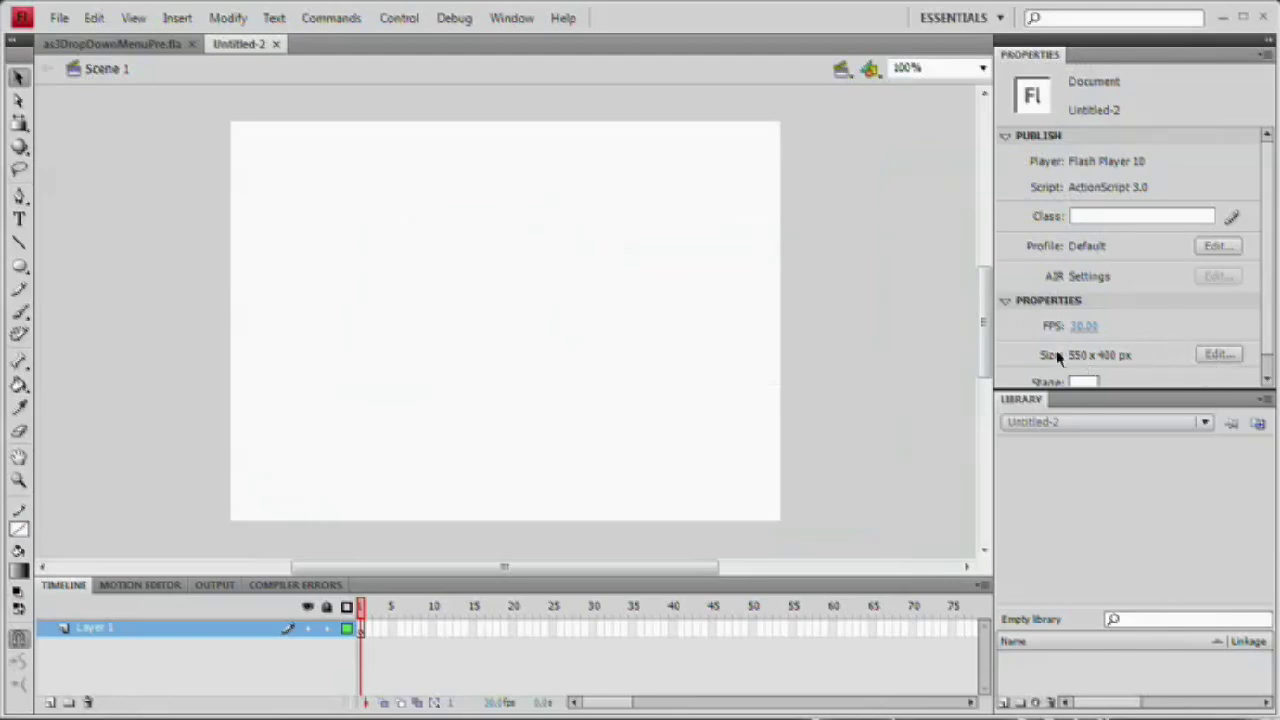
# Set the new document's stage width to 800 px in the document properties.
pyautogui.click(1218, 354)
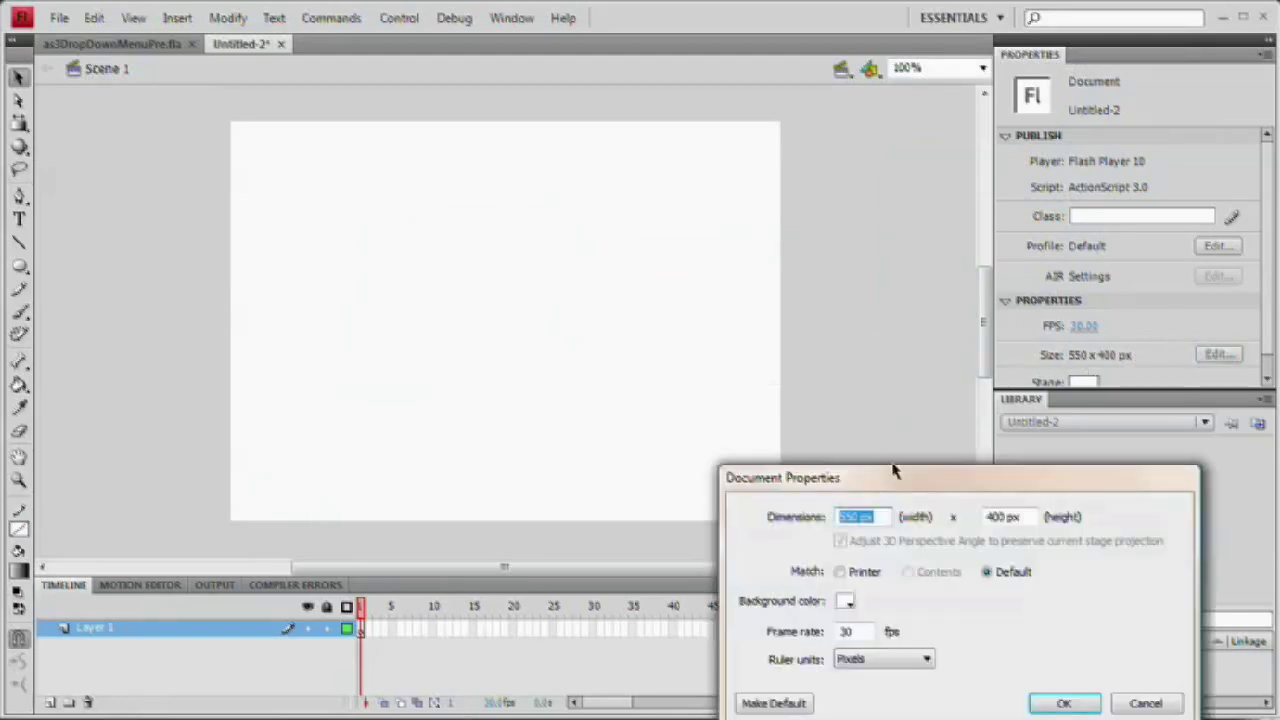
pyautogui.moveTo(894, 470); pyautogui.dragTo(572, 240)
pyautogui.write('800')
pyautogui.press('Tab')
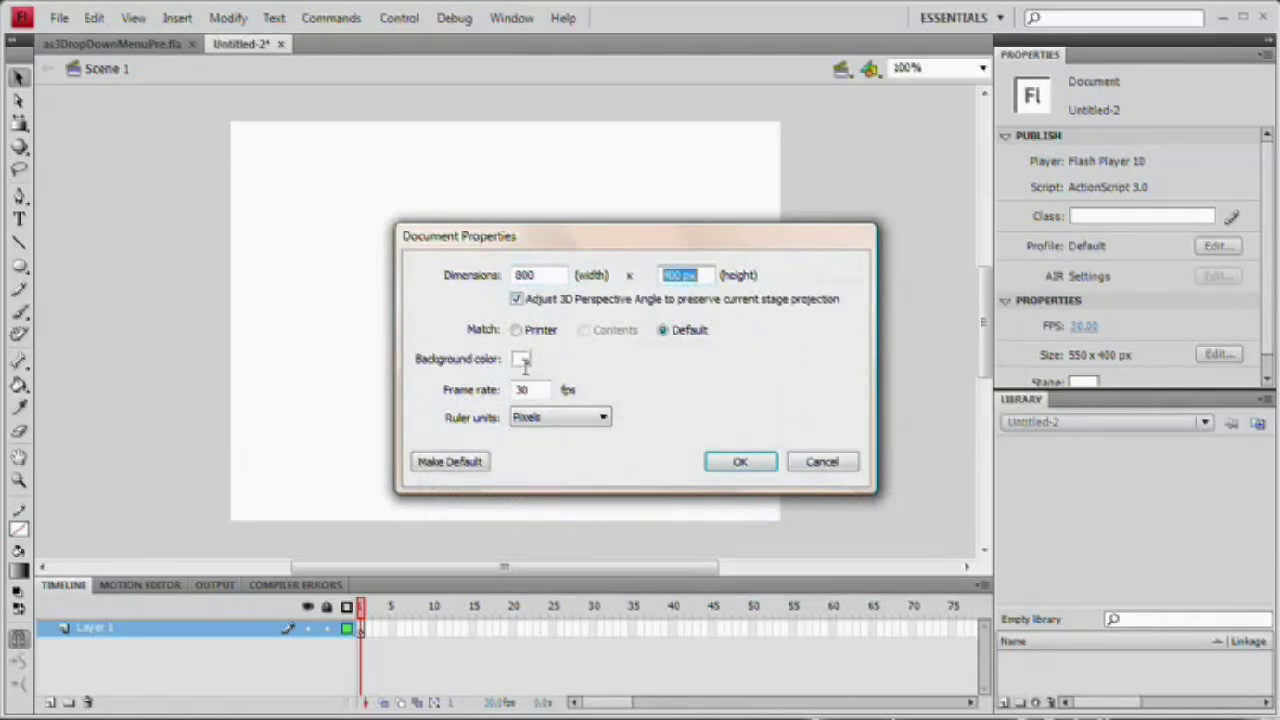
pyautogui.click(752, 466)
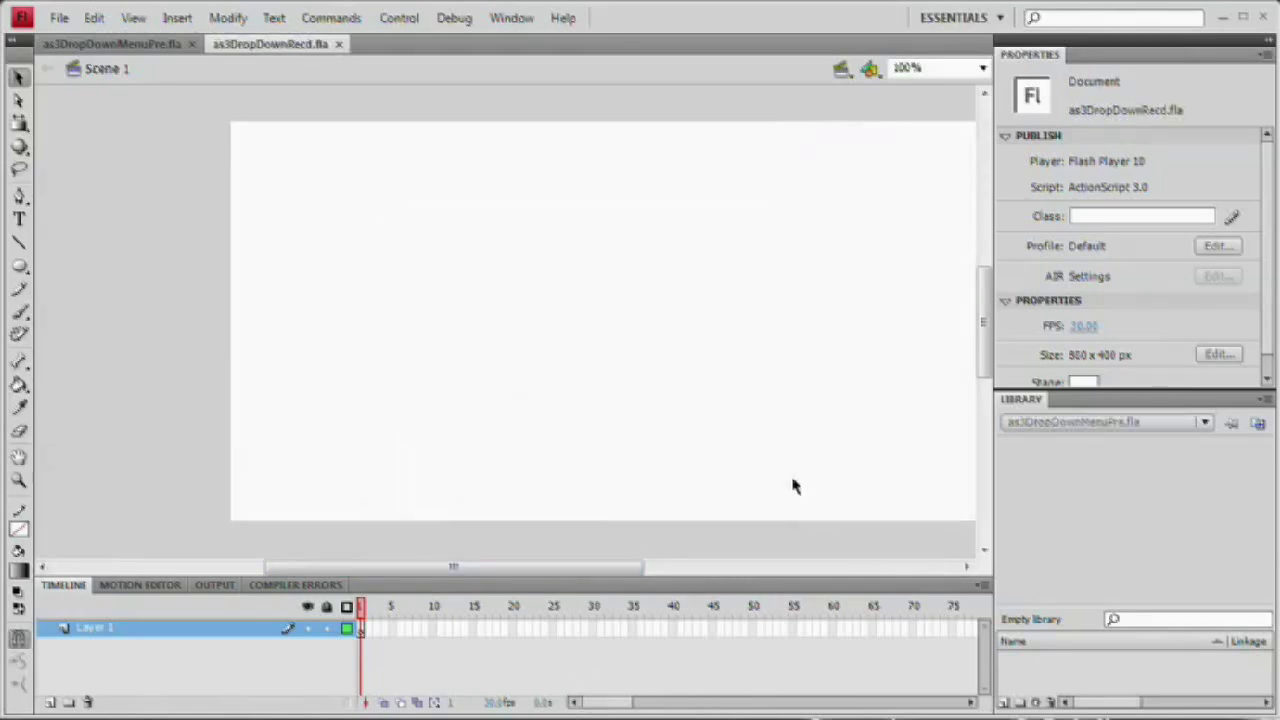
# Rename Layer 1 as Ends.
pyautogui.moveTo(758, 292); pyautogui.dragTo(651, 274)
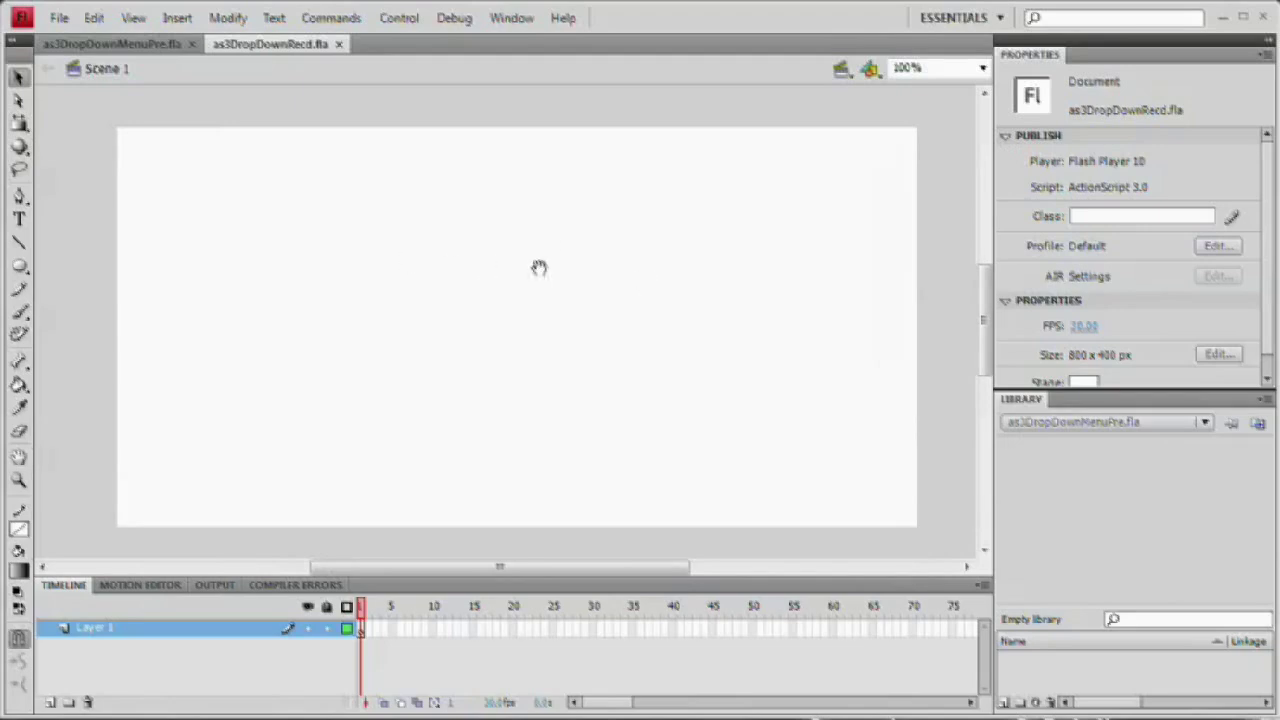
pyautogui.moveTo(563, 274)
pyautogui.mouseDown()
pyautogui.moveTo(534, 311)
pyautogui.moveTo(520, 257)
pyautogui.moveTo(554, 271)
pyautogui.mouseUp()
pyautogui.scroll(-1, 503, 240)
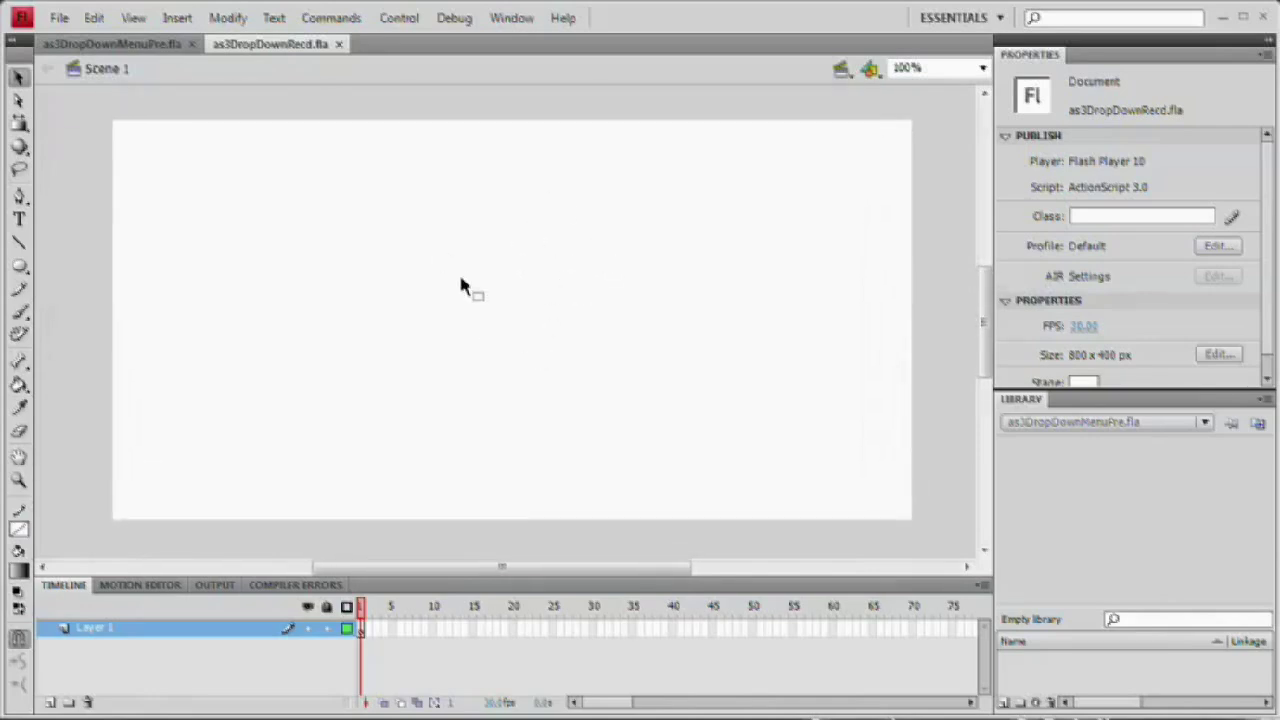
pyautogui.doubleClick(92, 628)
pyautogui.press('BackSpace')
pyautogui.write('Btns')
pyautogui.press('Return')
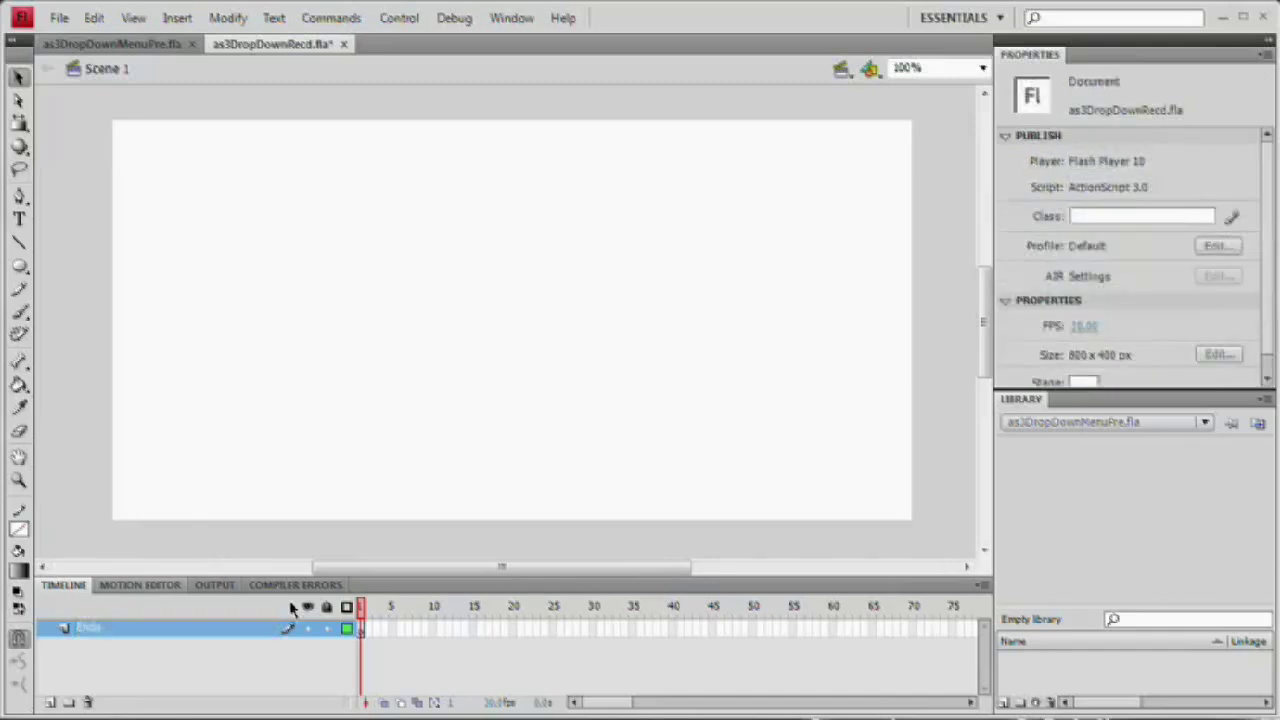
# Check the navigation bar in as3DropDownMenuPre.fla, then draw a solid black oval about 373 by 166 px on the as3DropDownRecd.fla stage.
pyautogui.click(156, 46)
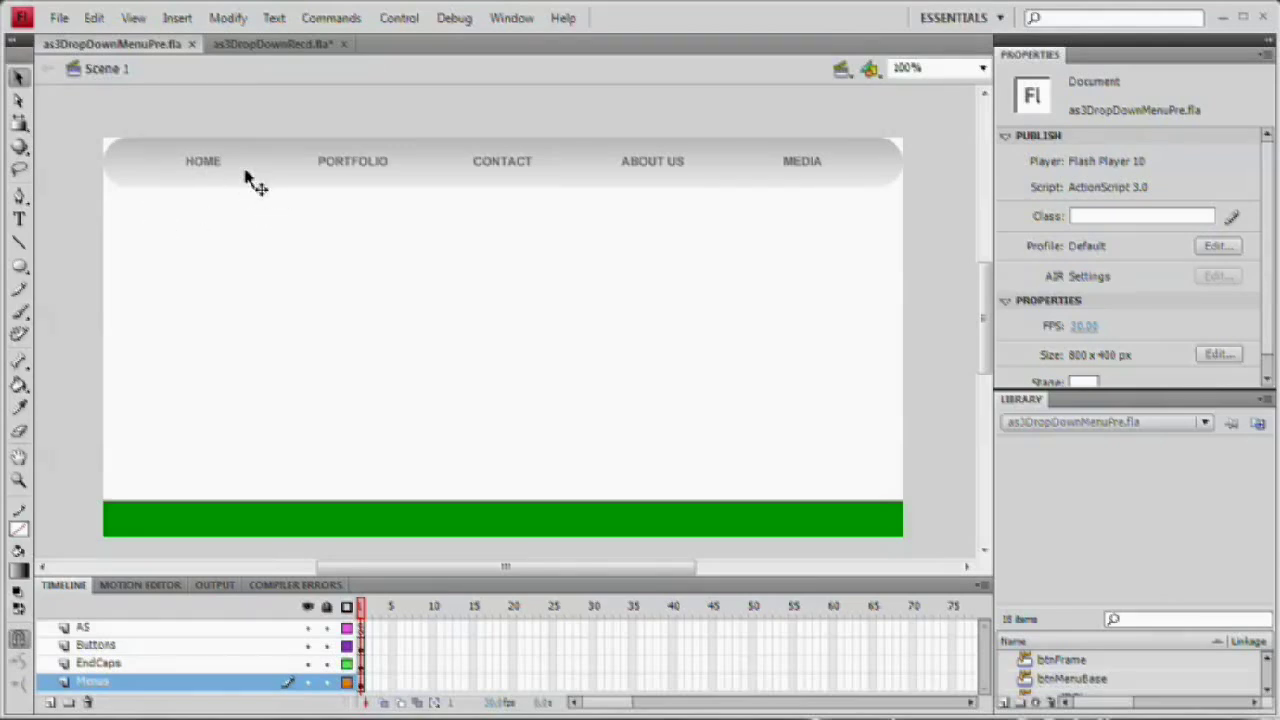
pyautogui.click(274, 45)
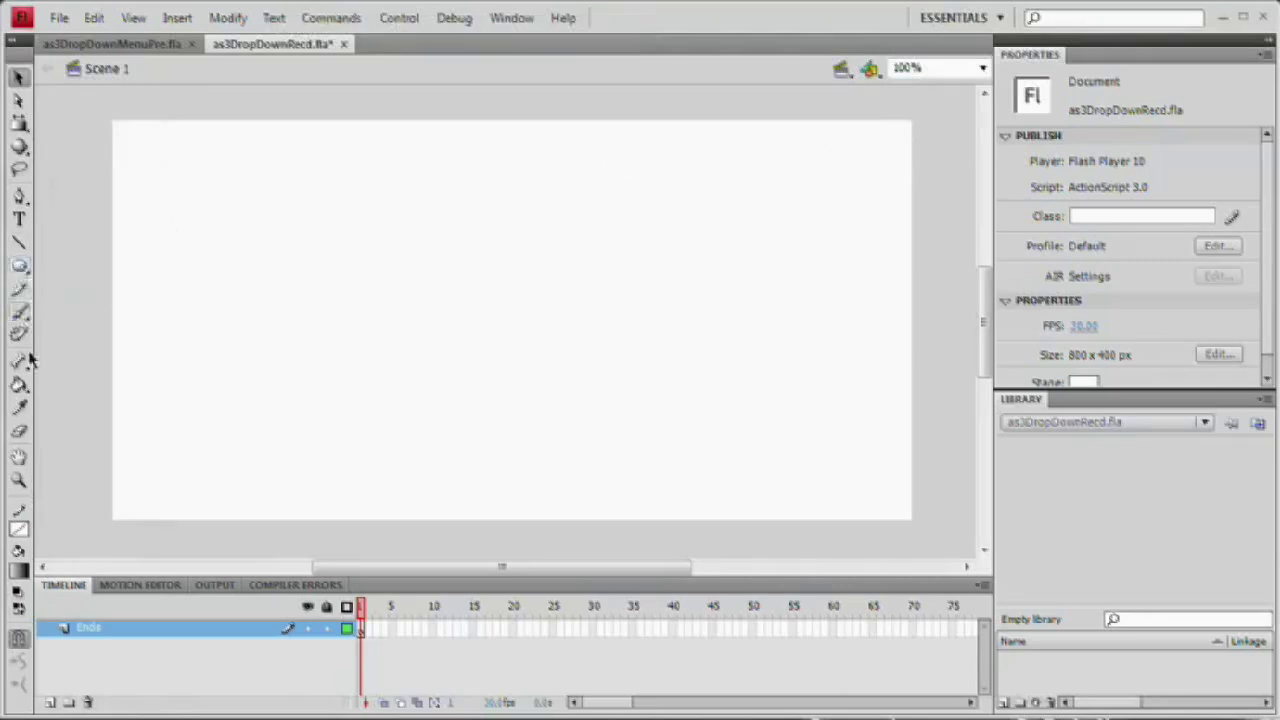
pyautogui.click(20, 570)
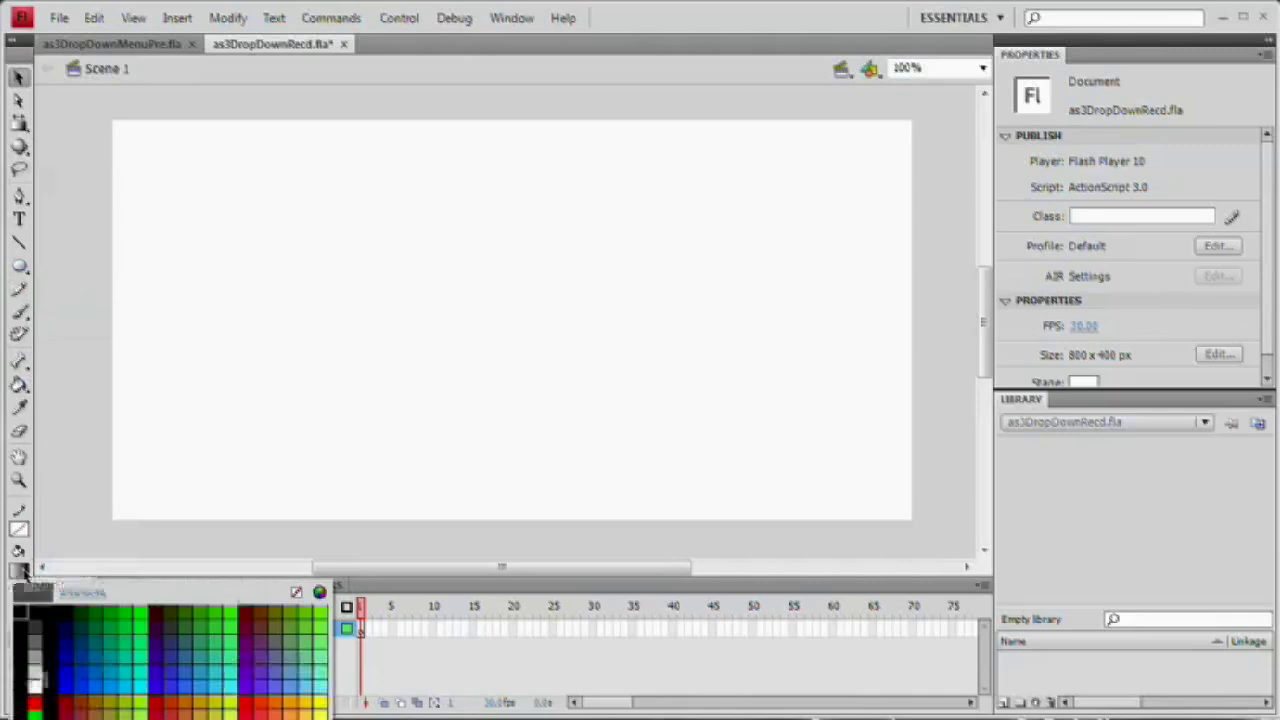
pyautogui.click(44, 608)
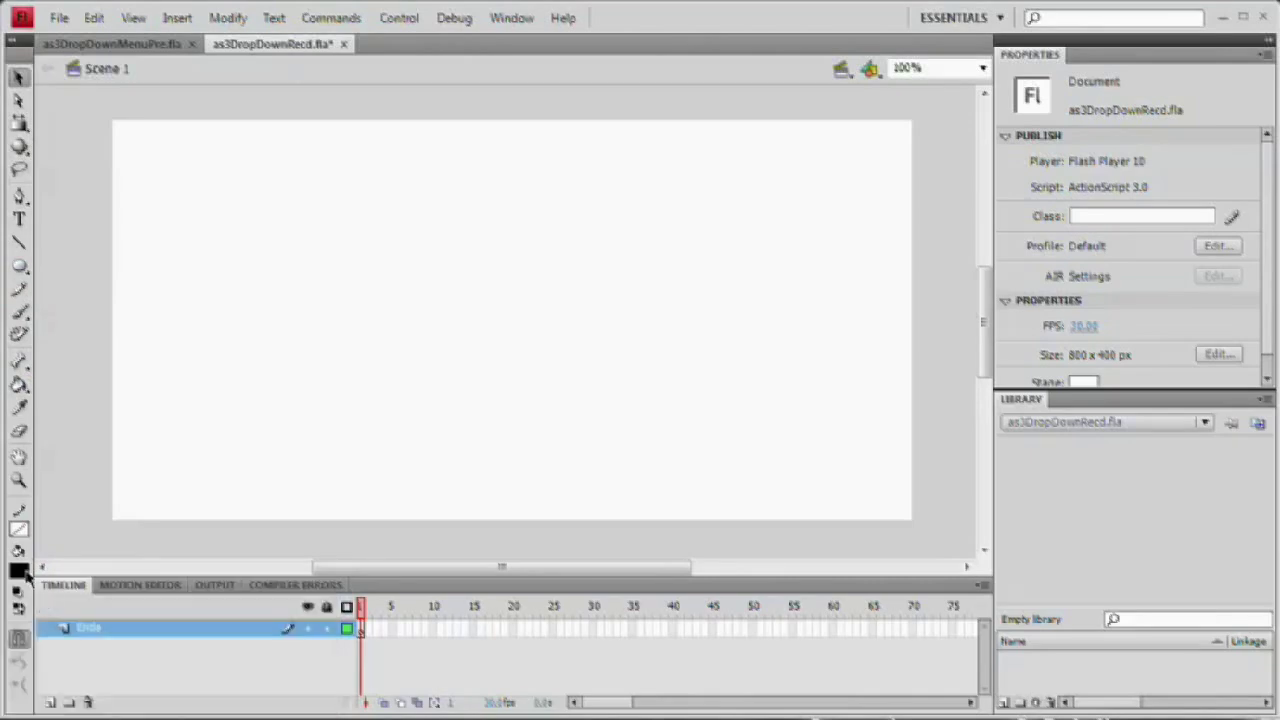
pyautogui.click(19, 266)
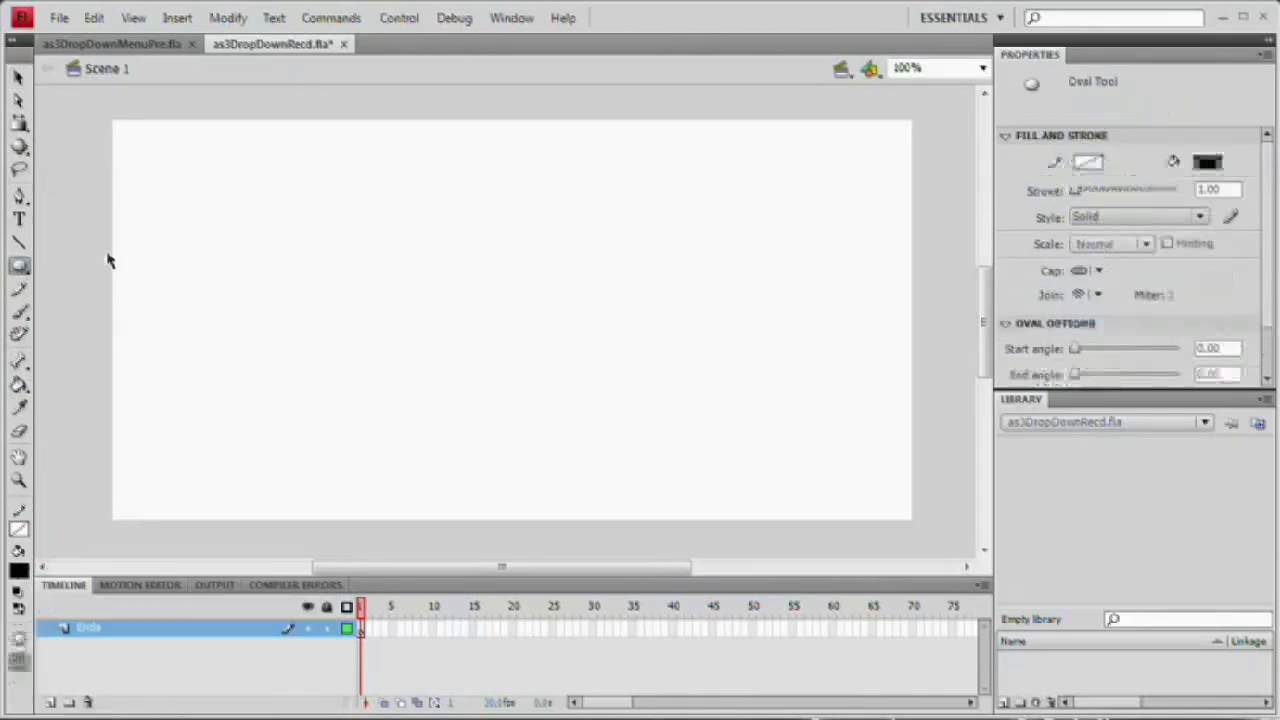
pyautogui.moveTo(333, 227); pyautogui.dragTo(707, 392)
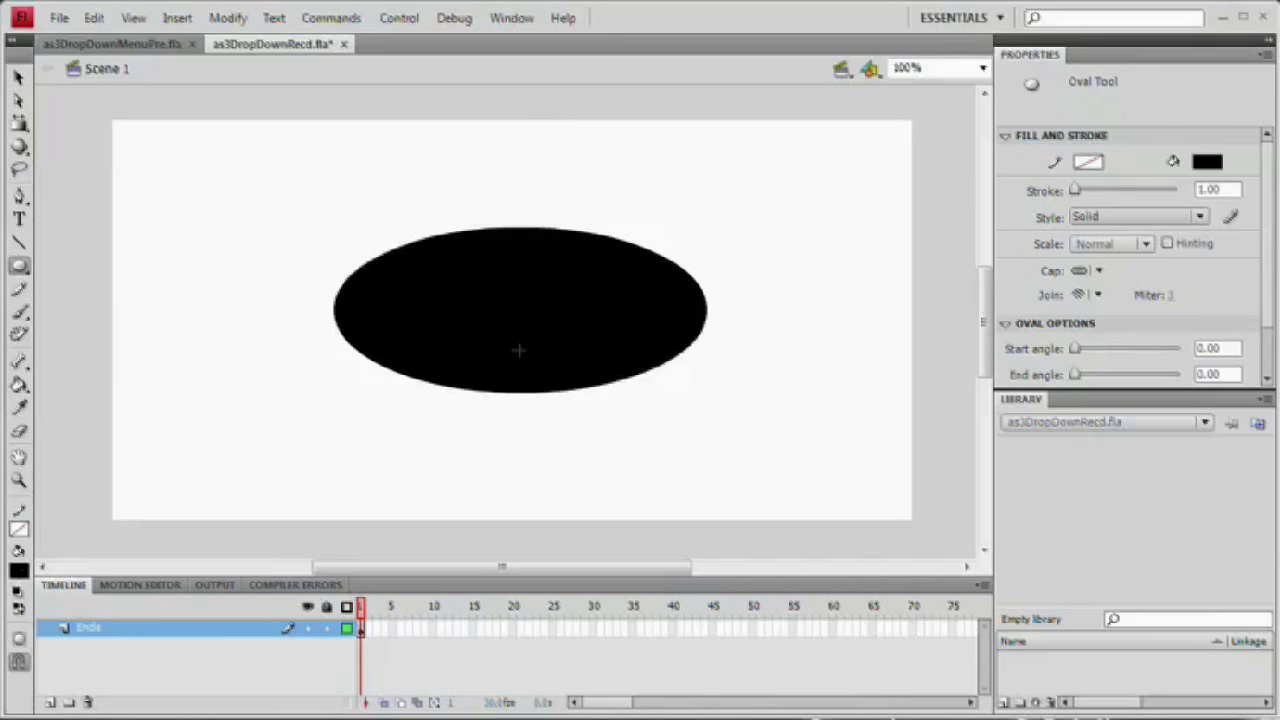
# Set the black oval's width and height to 50 px each.
pyautogui.press('v')
pyautogui.click(544, 352)
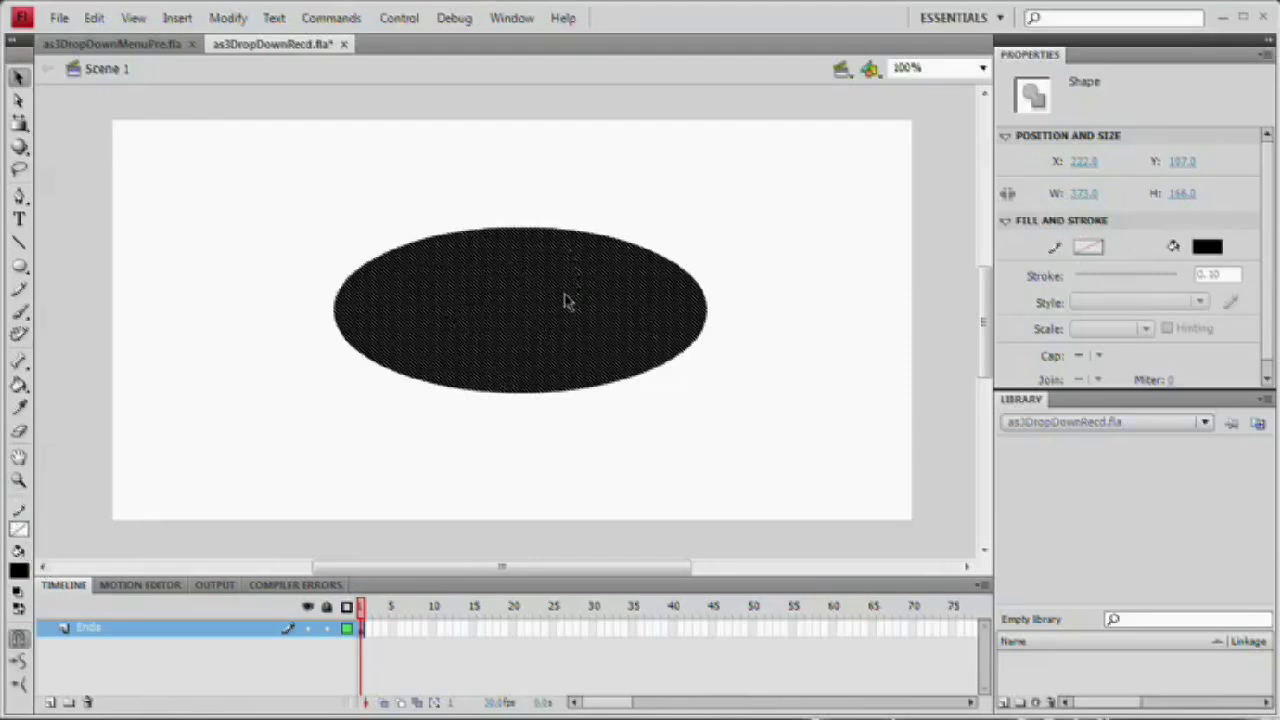
pyautogui.click(1096, 193)
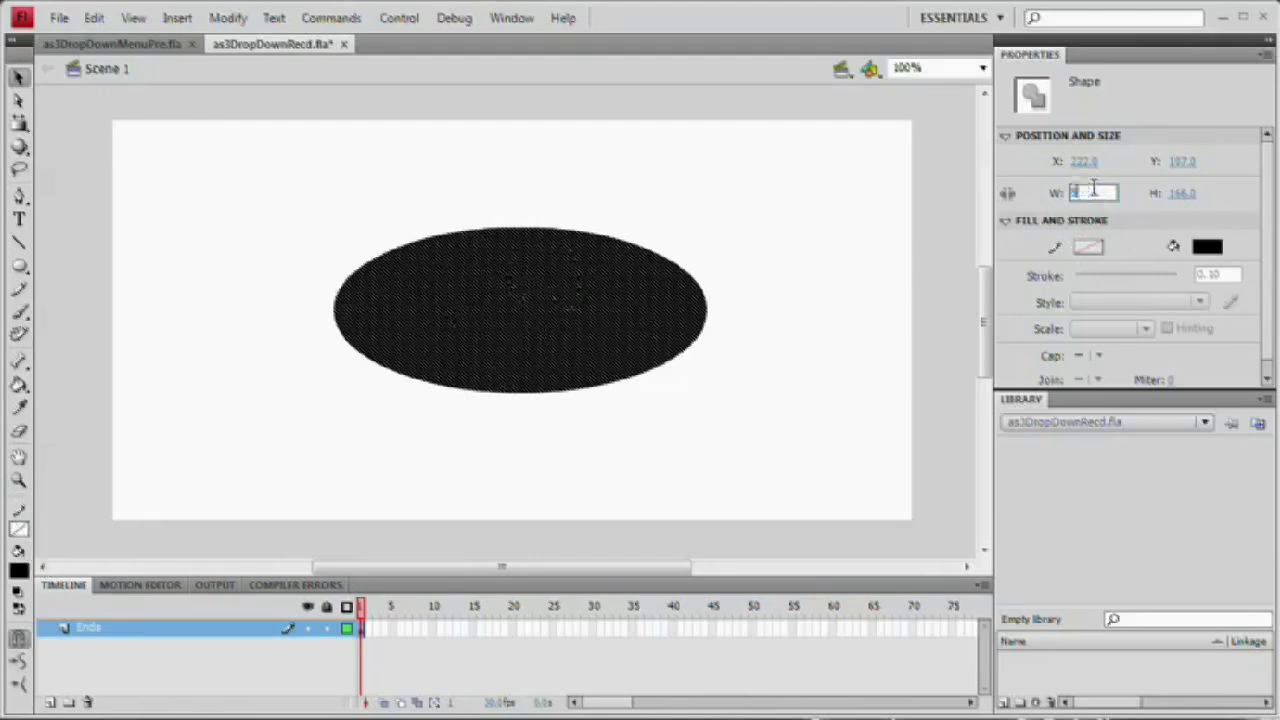
pyautogui.write('50')
pyautogui.press('Tab')
pyautogui.write('50')
pyautogui.press('Return')
# Position the black circle at X 0, Y 0 on the stage and deselect it.
pyautogui.click(1080, 162)
pyautogui.write('0')
pyautogui.press('Tab')
pyautogui.write('0')
pyautogui.press('Tab')
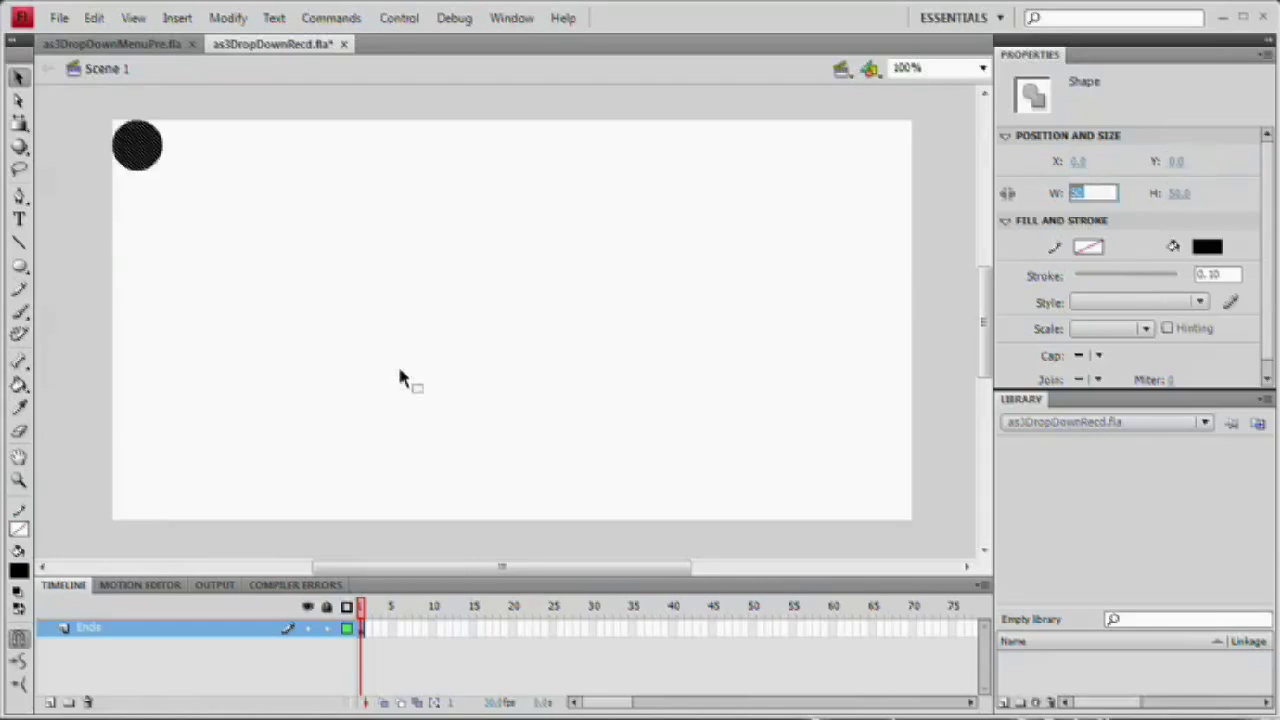
pyautogui.click(217, 163)
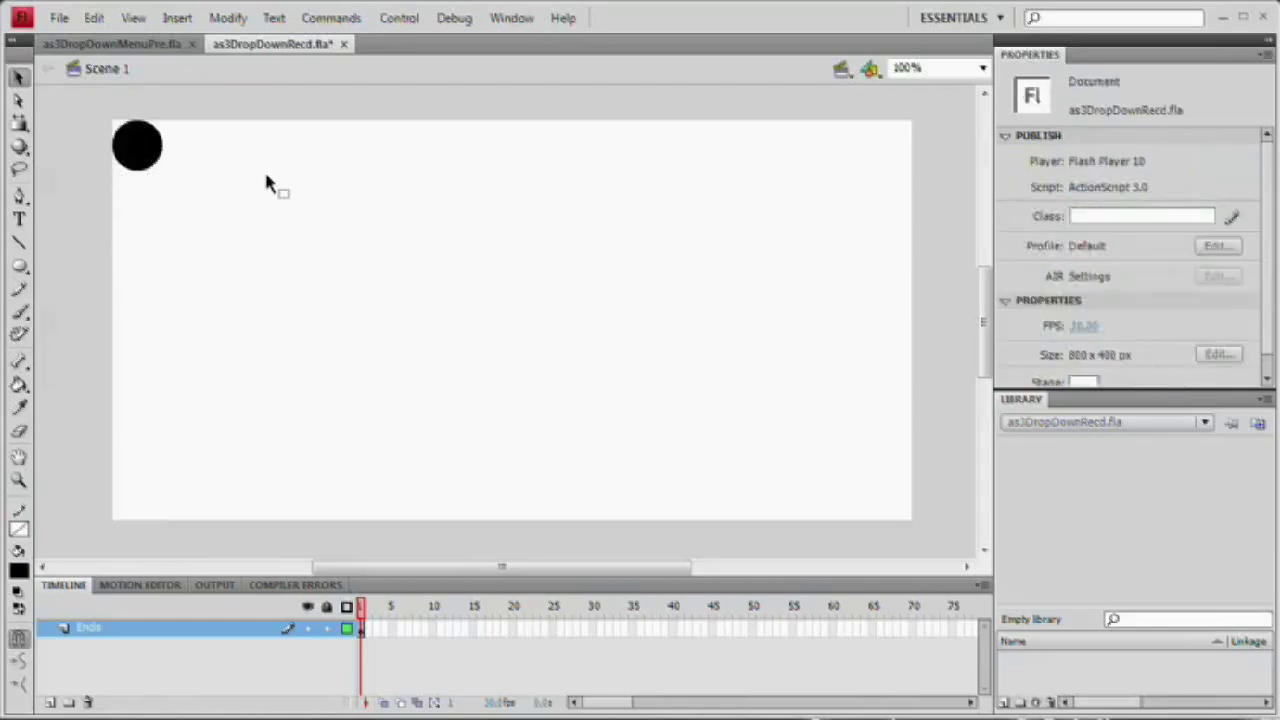
# Fill the black circle with the black-and-white linear gradient swatch.
pyautogui.press('z')
pyautogui.moveTo(84, 92); pyautogui.dragTo(220, 210)
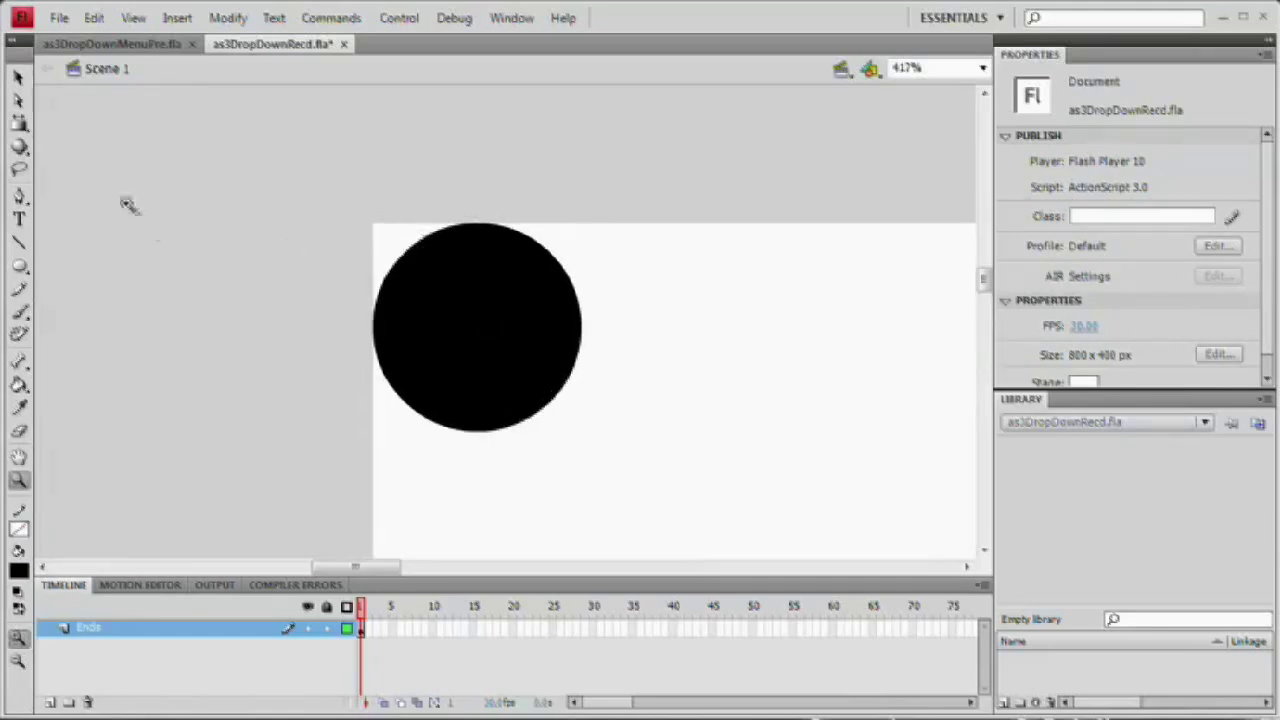
pyautogui.click(18, 78)
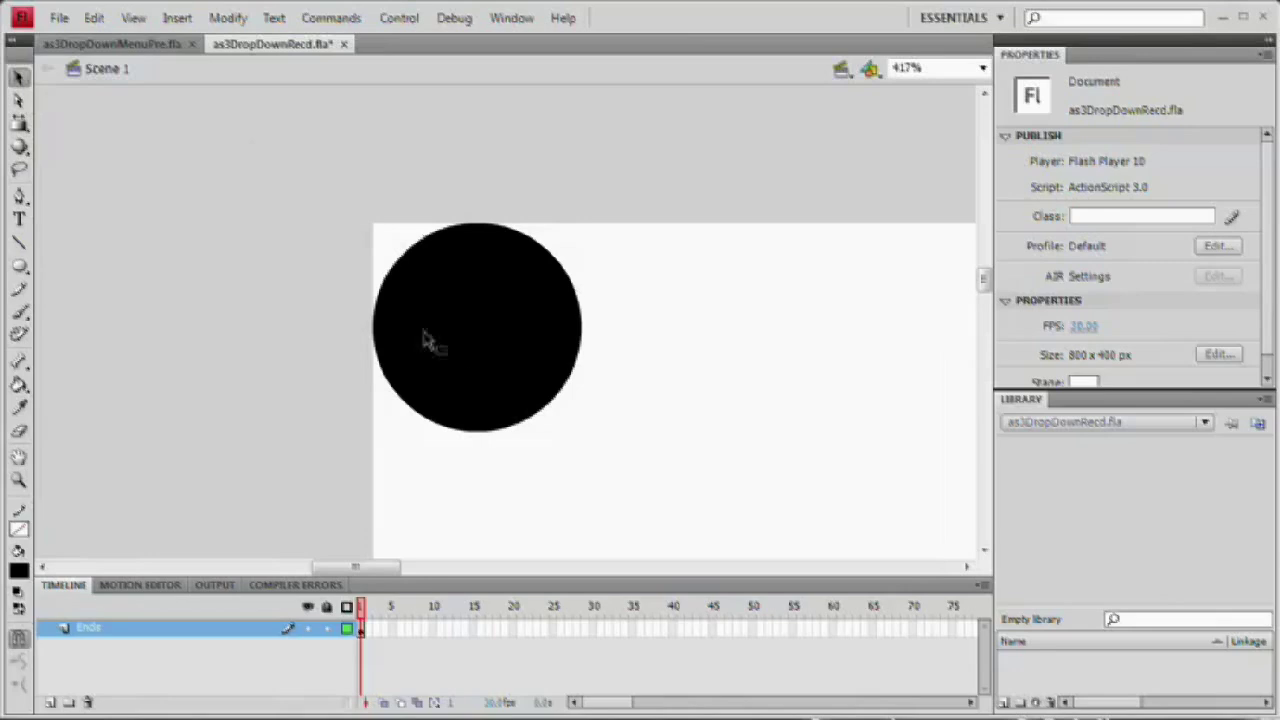
pyautogui.click(447, 342)
pyautogui.click(505, 18)
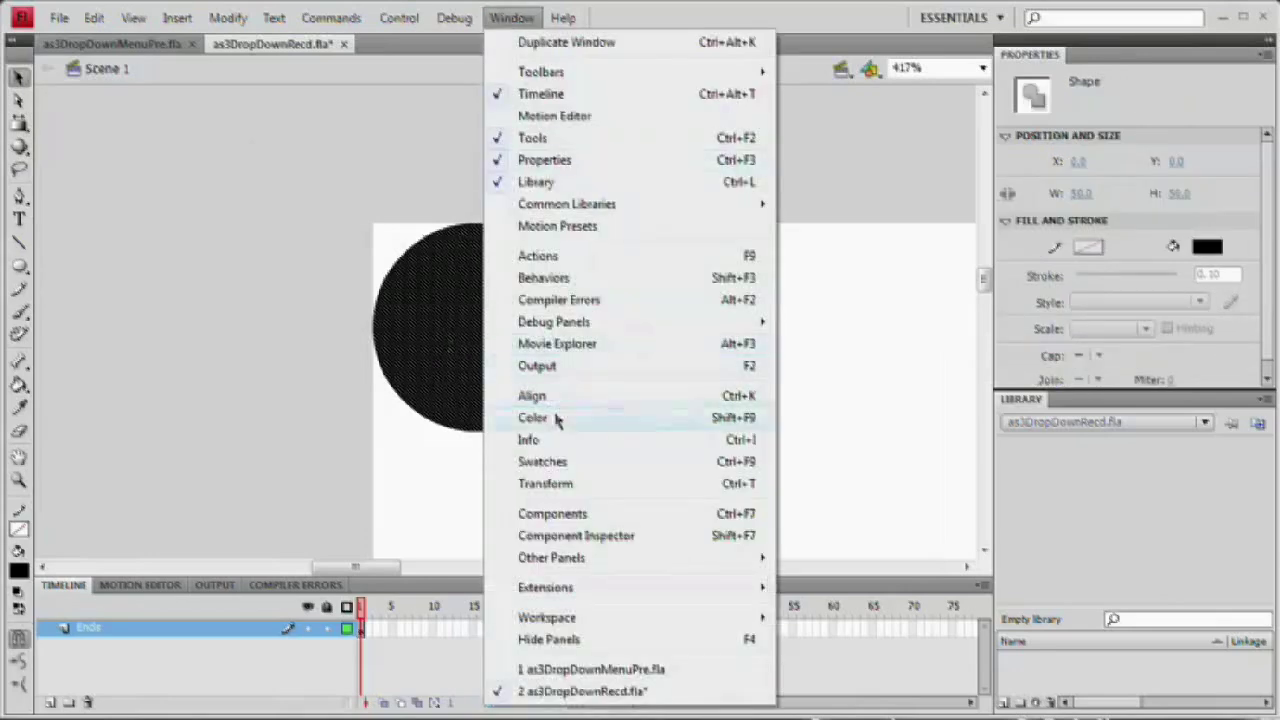
pyautogui.click(558, 418)
pyautogui.moveTo(608, 129); pyautogui.dragTo(800, 76)
pyautogui.click(718, 139)
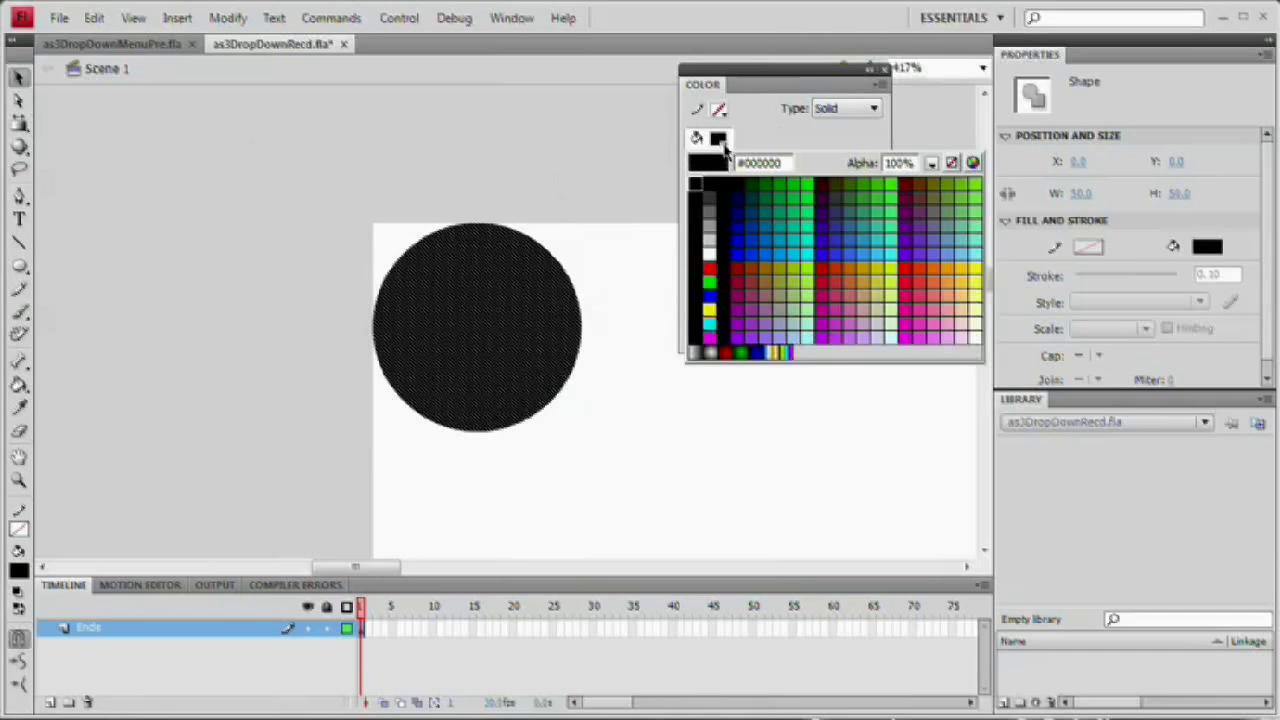
pyautogui.click(706, 351)
pyautogui.click(884, 68)
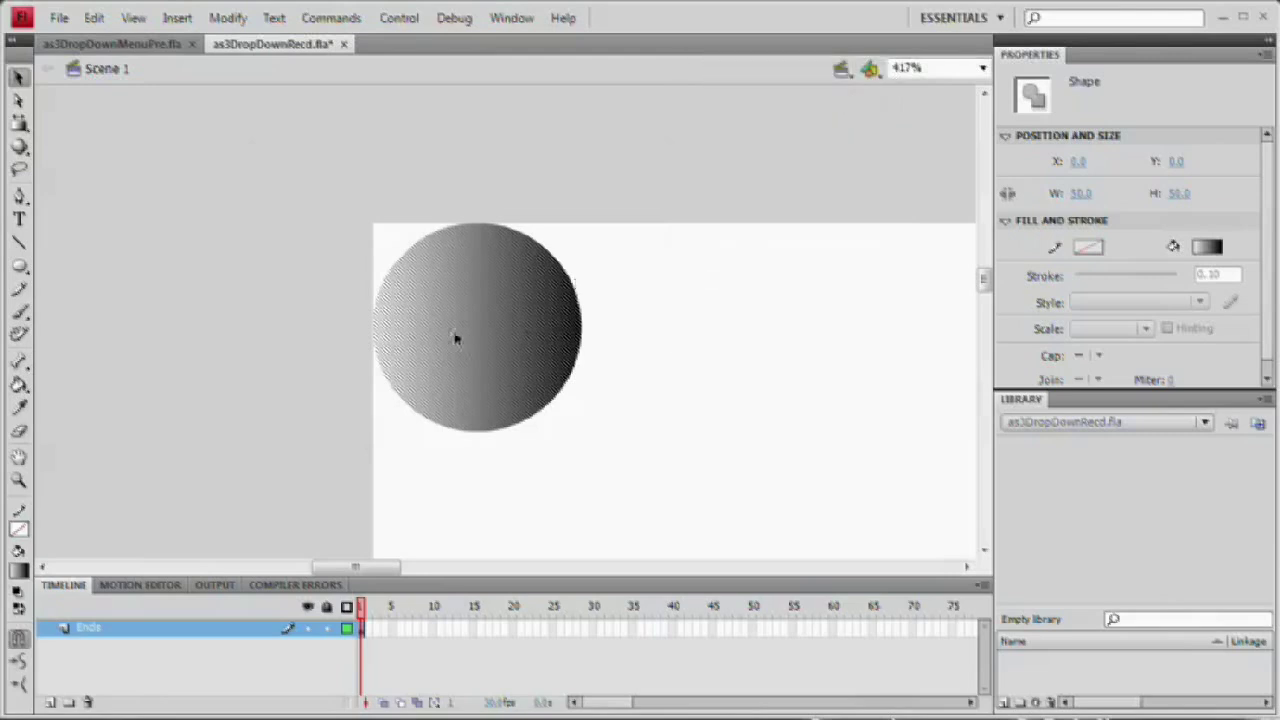
# Rotate the circle's gradient with the Gradient Transform tool so it runs vertically from black at the top to white at the bottom.
pyautogui.press('f')
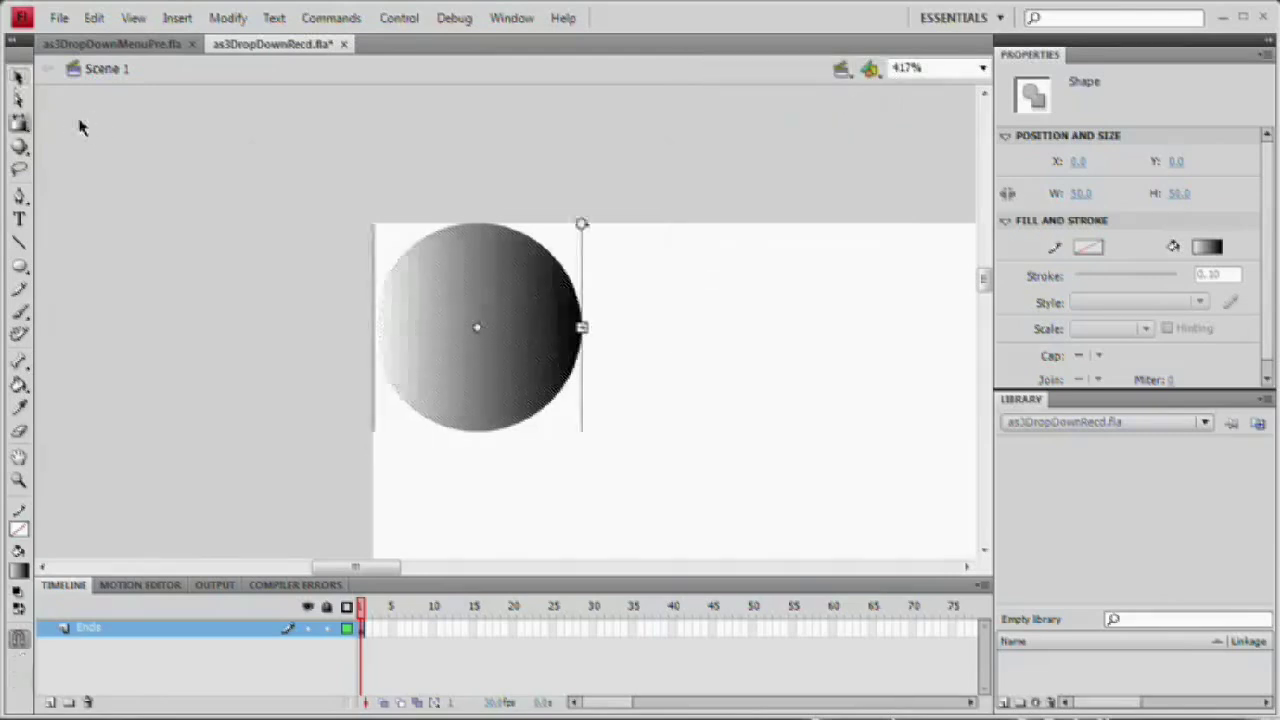
pyautogui.moveTo(18, 122); pyautogui.dragTo(168, 150)
pyautogui.moveTo(581, 222); pyautogui.dragTo(374, 223)
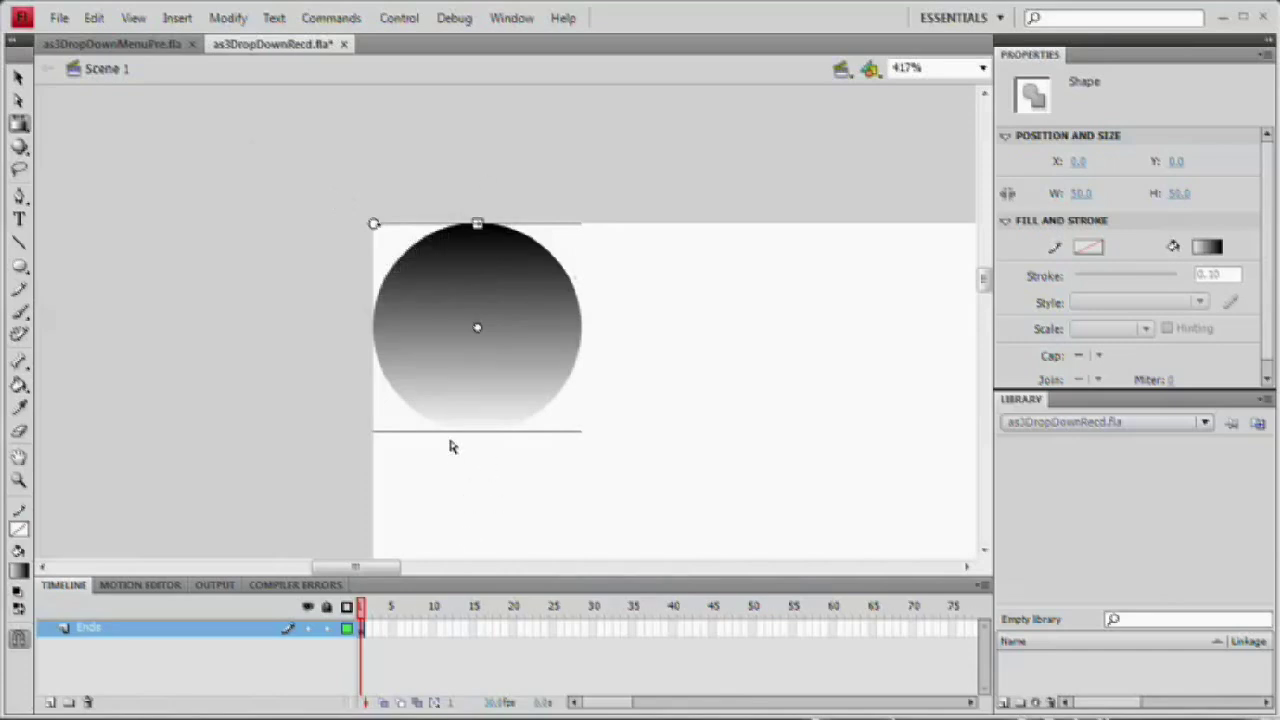
# Stretch the circle's gradient vertically and shift its center above the circle, leaving only a subtle light gray shading.
pyautogui.hotkey('ctrl', '-')
pyautogui.hotkey('ctrl', '-')
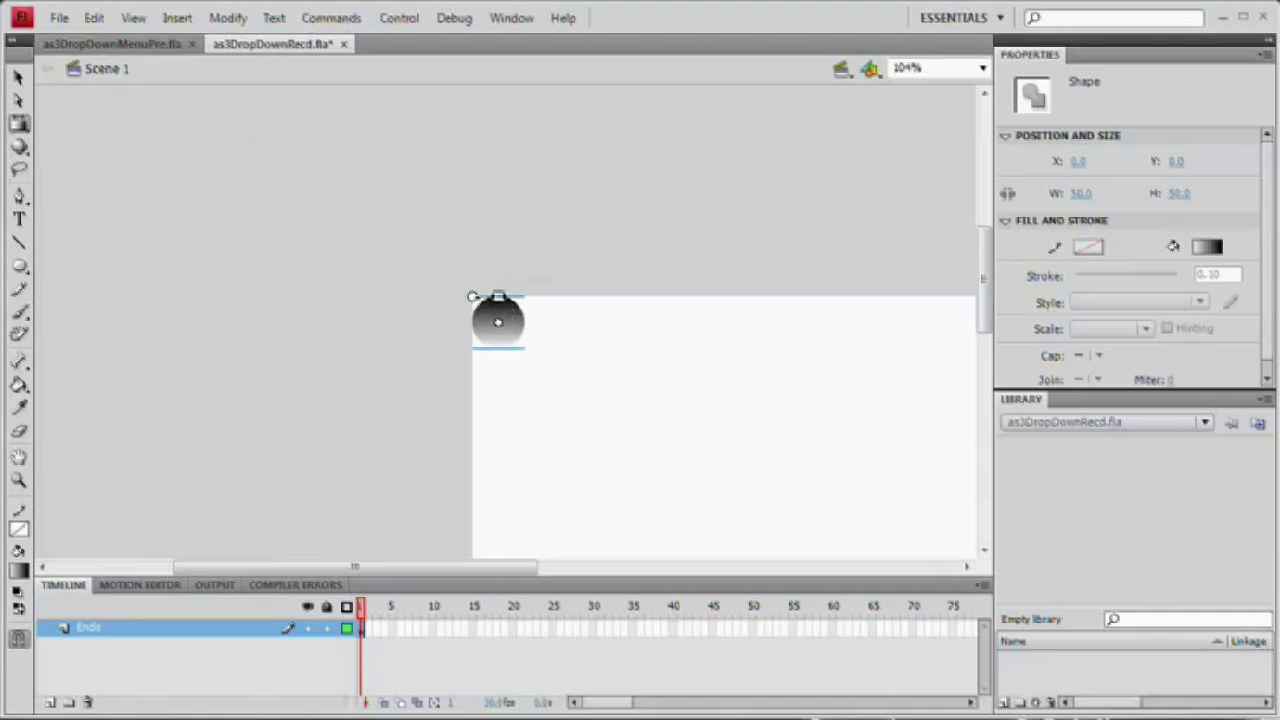
pyautogui.moveTo(498, 297); pyautogui.dragTo(505, 345)
pyautogui.moveTo(499, 307); pyautogui.dragTo(499, 129)
pyautogui.moveTo(499, 323); pyautogui.dragTo(497, 213)
pyautogui.scroll(5, 519, 300)
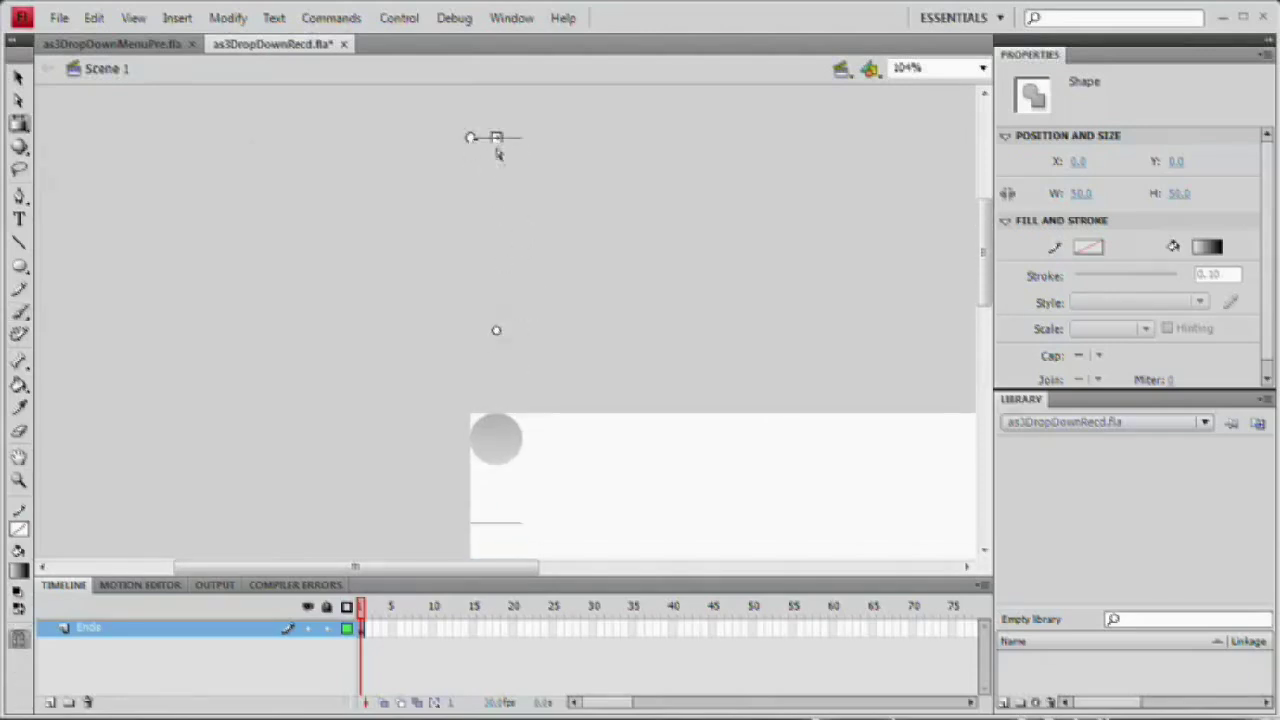
pyautogui.moveTo(497, 140); pyautogui.dragTo(497, 179)
pyautogui.moveTo(496, 342); pyautogui.dragTo(496, 355)
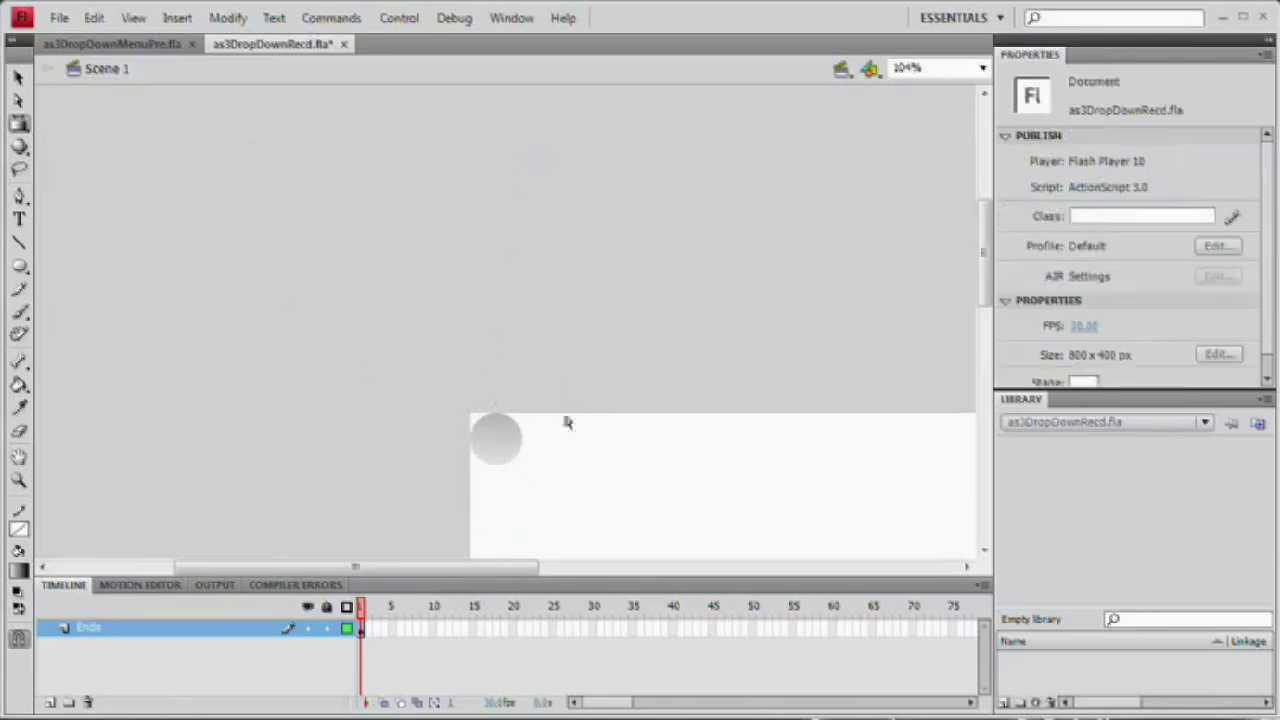
# Examine the gradient-shaded circle up close, and bring the full stage back into view.
pyautogui.click(497, 443)
pyautogui.press('z')
pyautogui.click(491, 443)
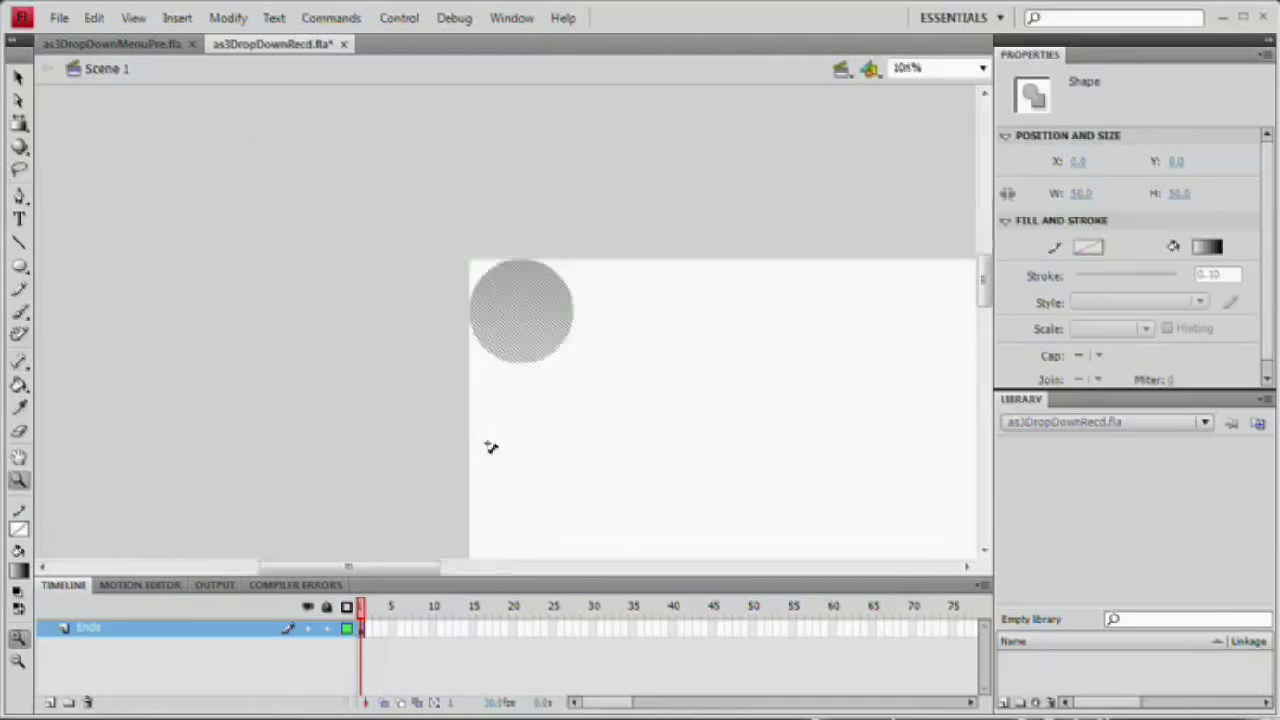
pyautogui.moveTo(553, 279); pyautogui.dragTo(493, 337)
pyautogui.press('v')
pyautogui.click(537, 389)
pyautogui.click(505, 368)
pyautogui.moveTo(637, 386); pyautogui.dragTo(580, 381)
pyautogui.hotkey('ctrl', '-')
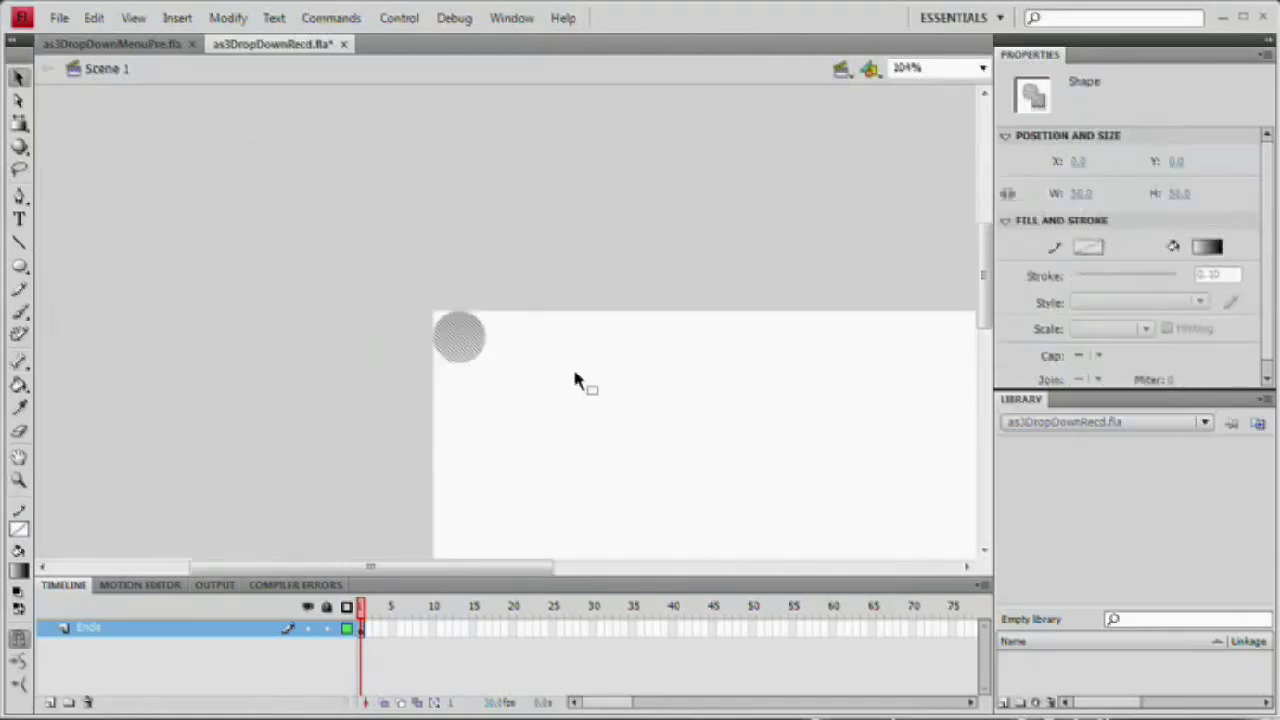
pyautogui.hotkey('ctrl', '-')
pyautogui.hotkey('ctrl', '=')
pyautogui.moveTo(575, 380); pyautogui.dragTo(193, 197)
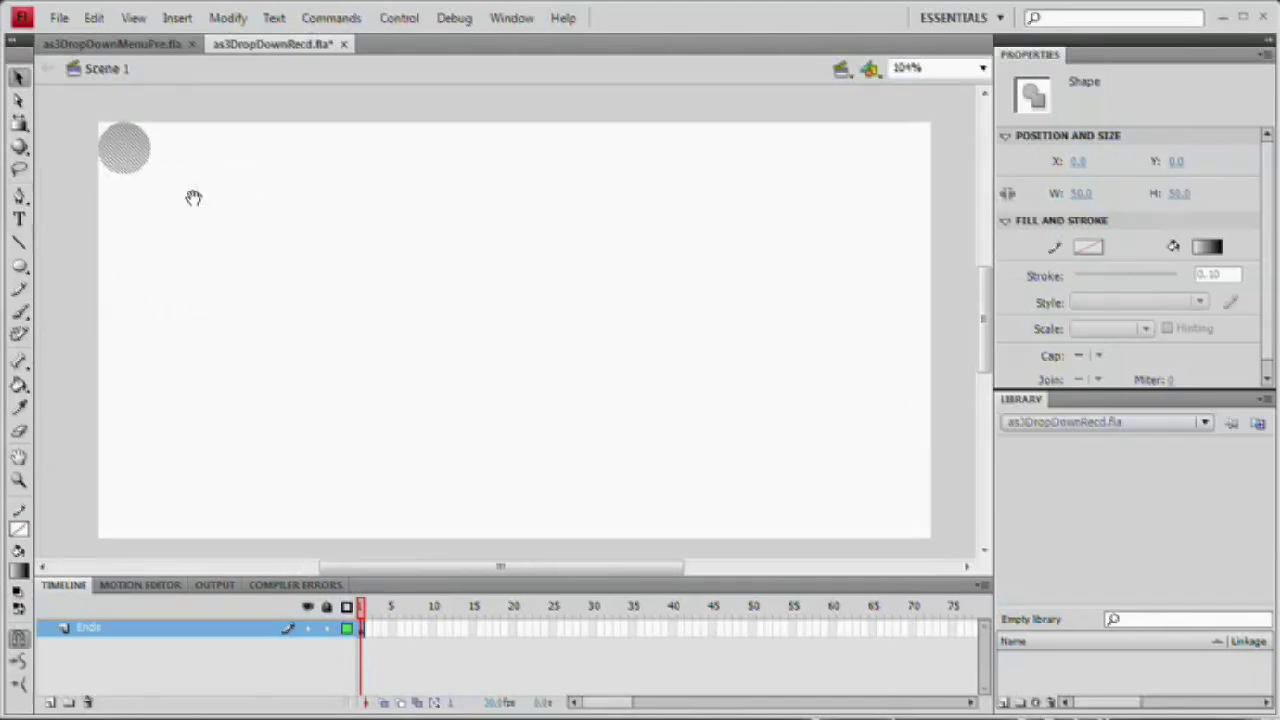
# Paste a copy of the gradient circle in place and move the copy horizontally to X 750.
pyautogui.click(128, 168)
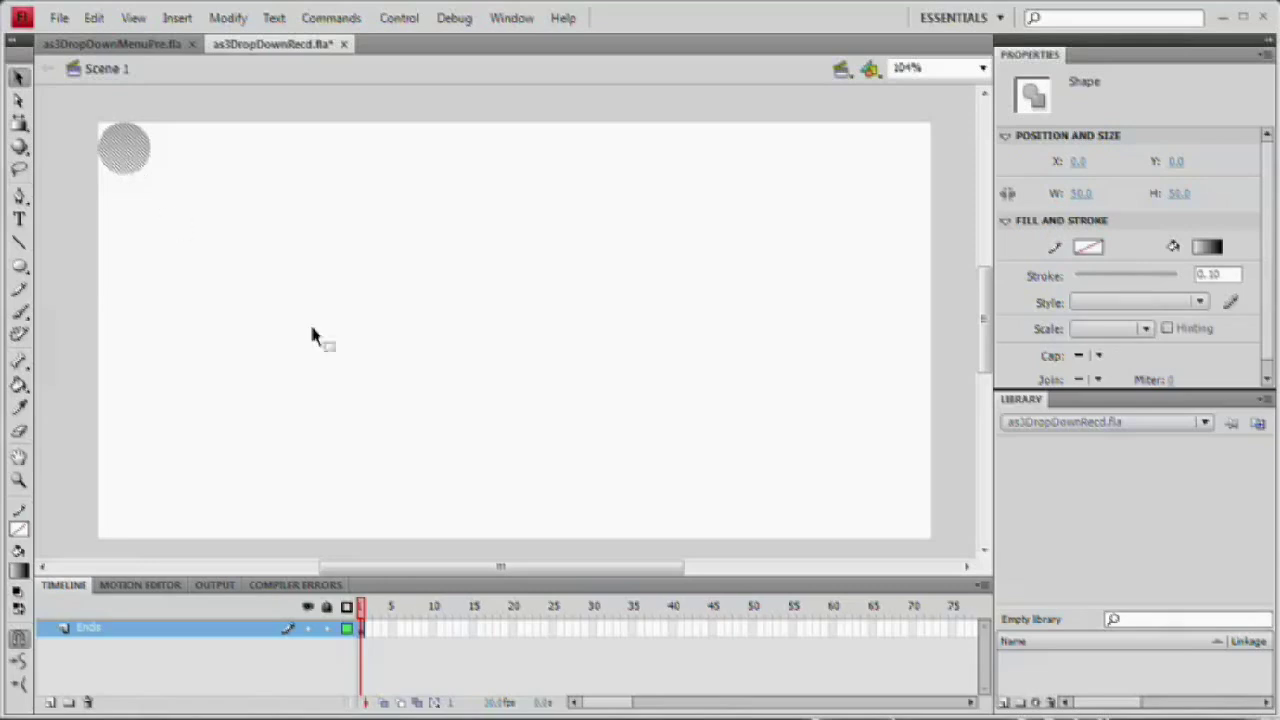
pyautogui.hotkey('shift', 'Right')
pyautogui.hotkey('shift', 'Right')
pyautogui.hotkey('shift', 'Right')
pyautogui.hotkey('shift', 'Right')
pyautogui.hotkey('shift', 'Right')
pyautogui.hotkey('shift', 'Right')
pyautogui.hotkey('shift', 'Right')
pyautogui.hotkey('shift', 'Right')
pyautogui.hotkey('shift', 'Right')
pyautogui.hotkey('shift', 'Right')
pyautogui.hotkey('shift', 'Right')
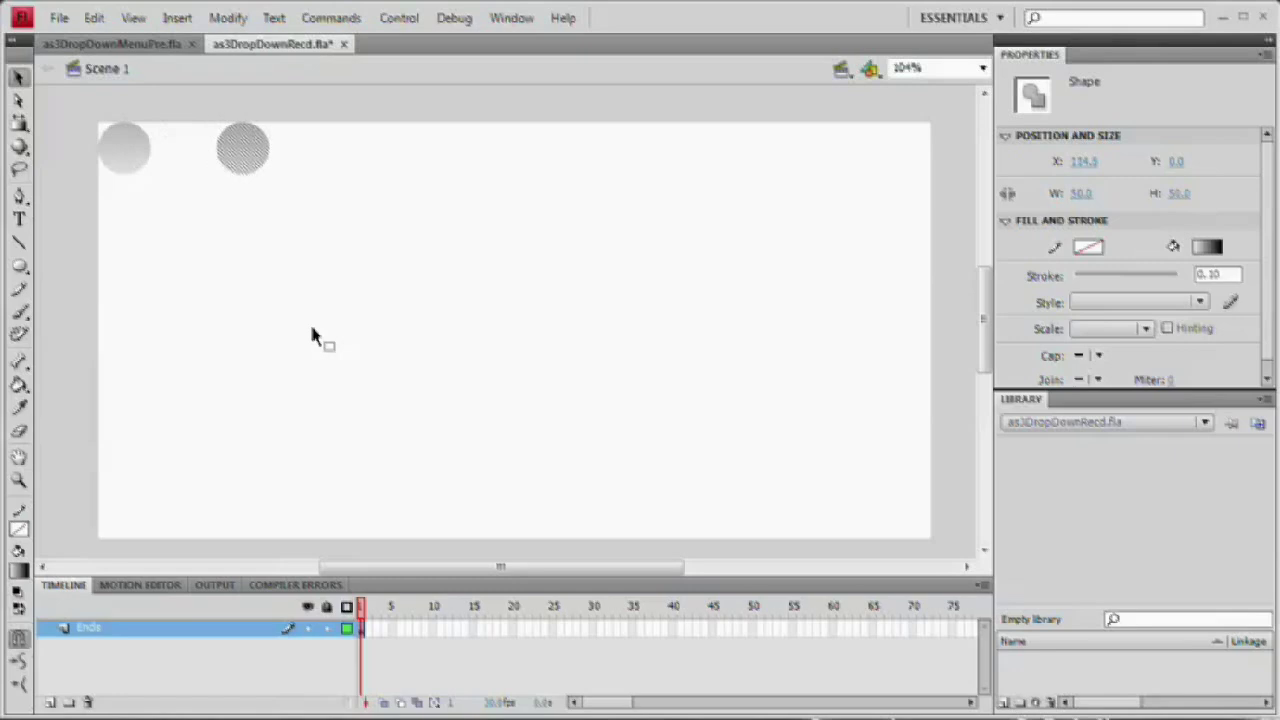
pyautogui.hotkey('shift', 'Right')
pyautogui.hotkey('shift', 'Right')
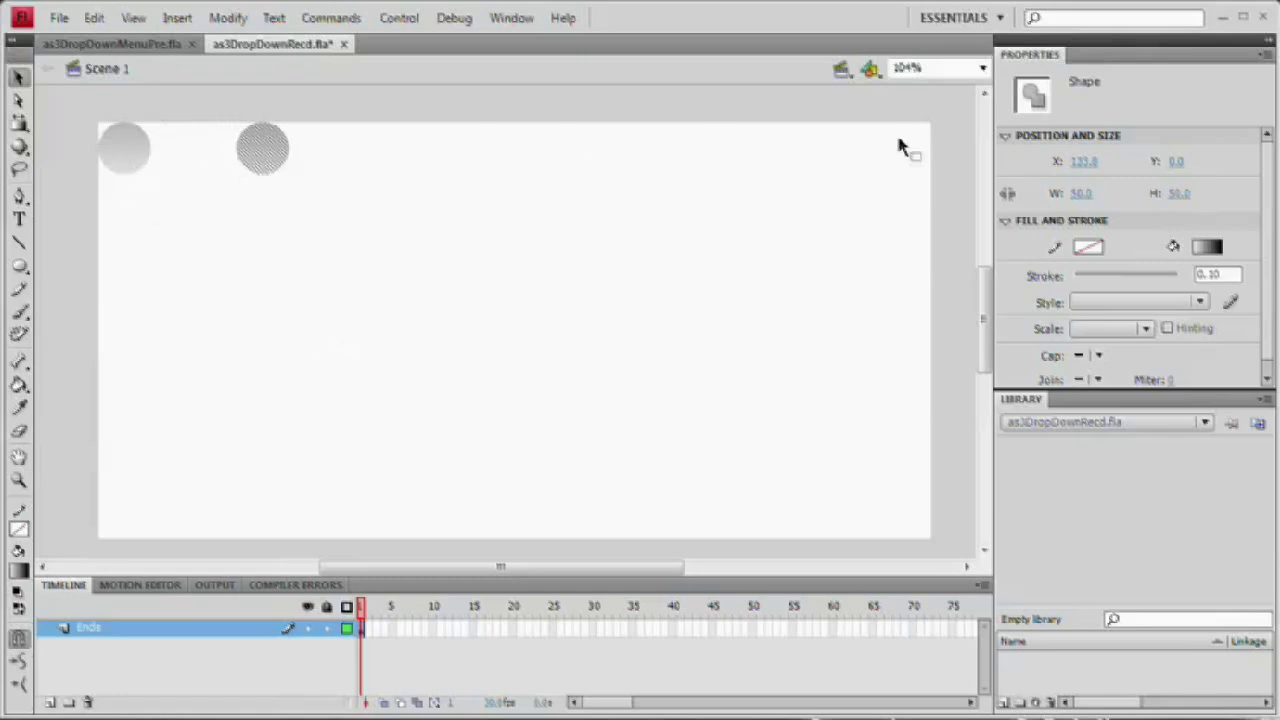
pyautogui.click(1083, 161)
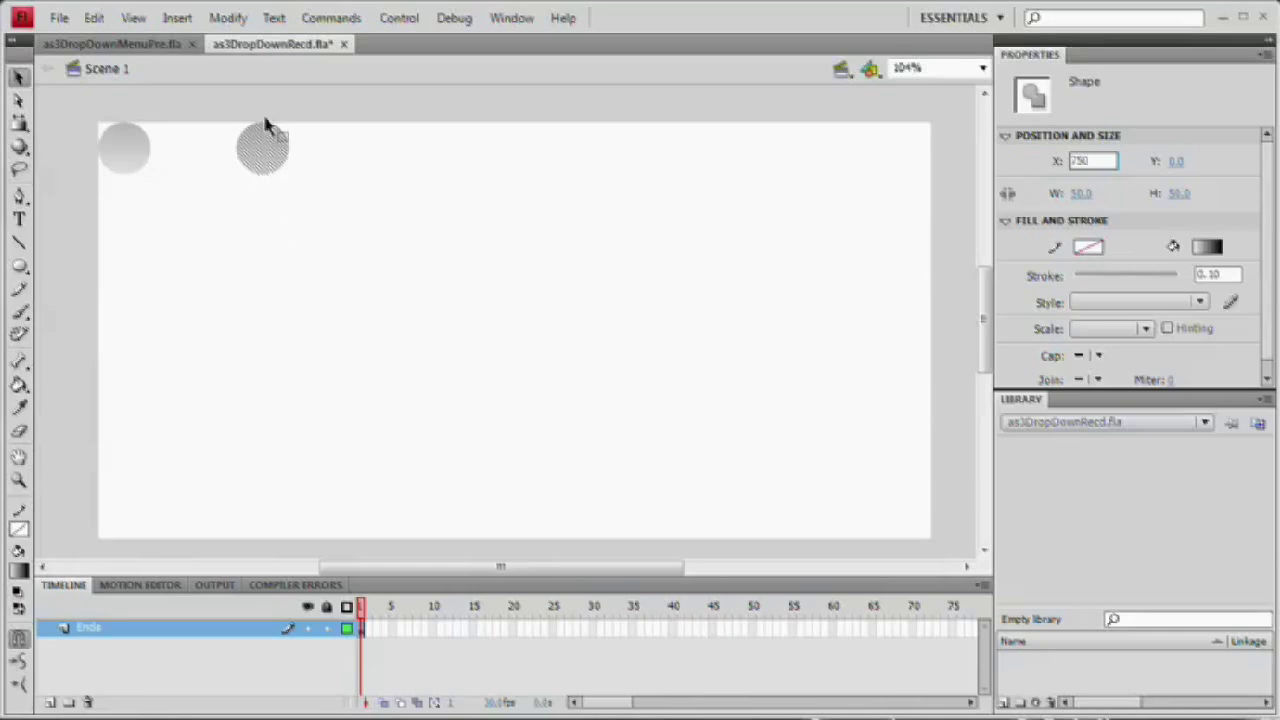
pyautogui.press('Tab')
pyautogui.click(916, 230)
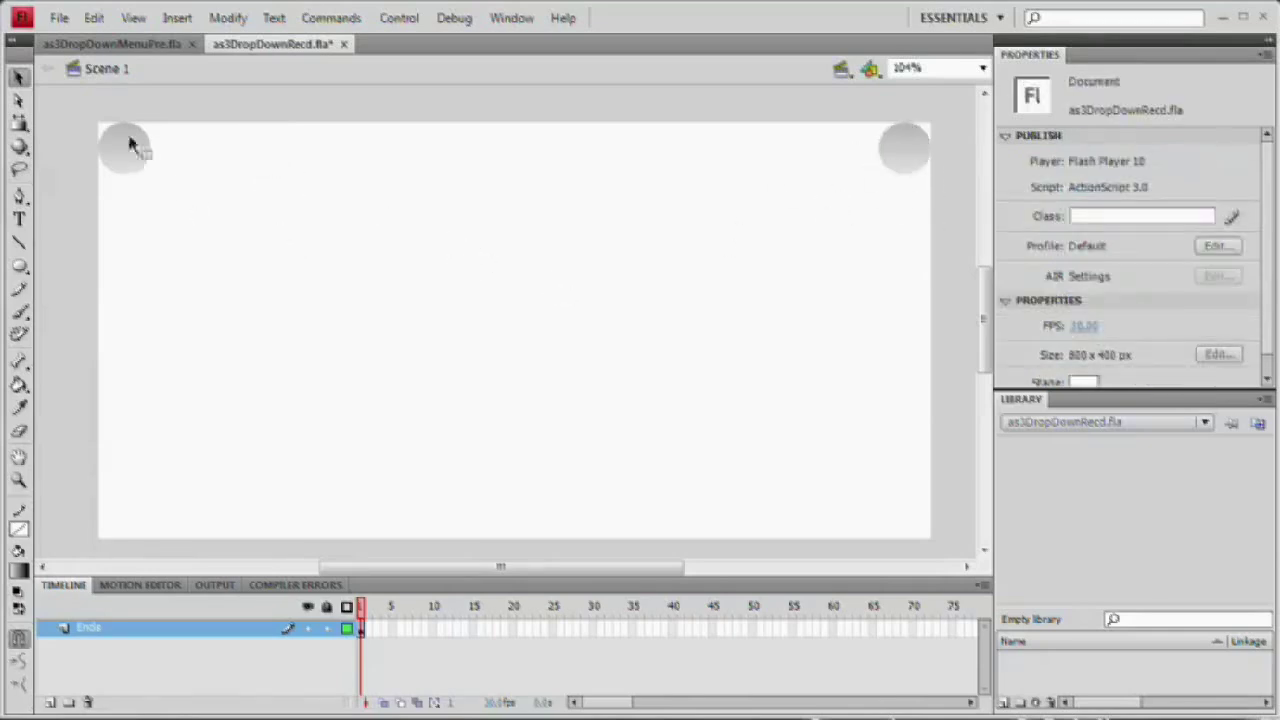
# Select both end circles and convert them to a movie clip symbol named mcEnds.
pyautogui.moveTo(70, 112)
pyautogui.mouseDown()
pyautogui.moveTo(573, 322)
pyautogui.moveTo(952, 212)
pyautogui.mouseUp()
pyautogui.press('F8')
pyautogui.moveTo(852, 343); pyautogui.dragTo(435, 135)
pyautogui.write('mcEnds')
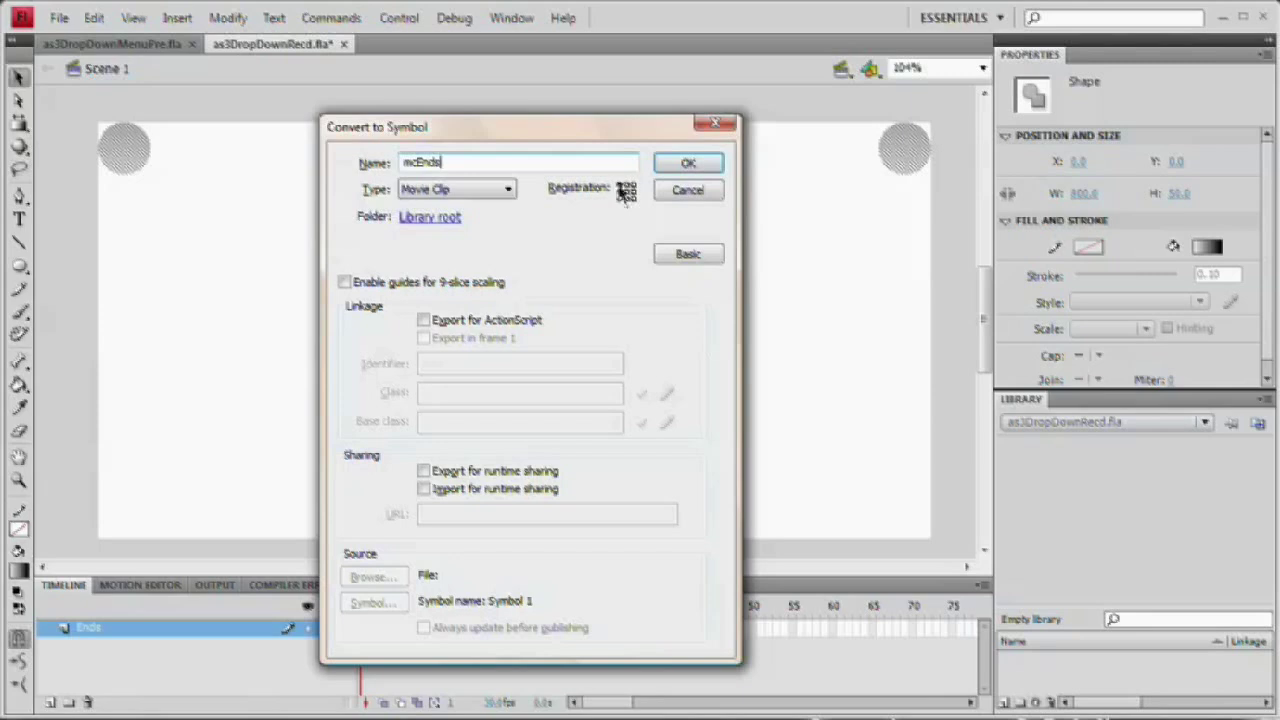
pyautogui.click(692, 164)
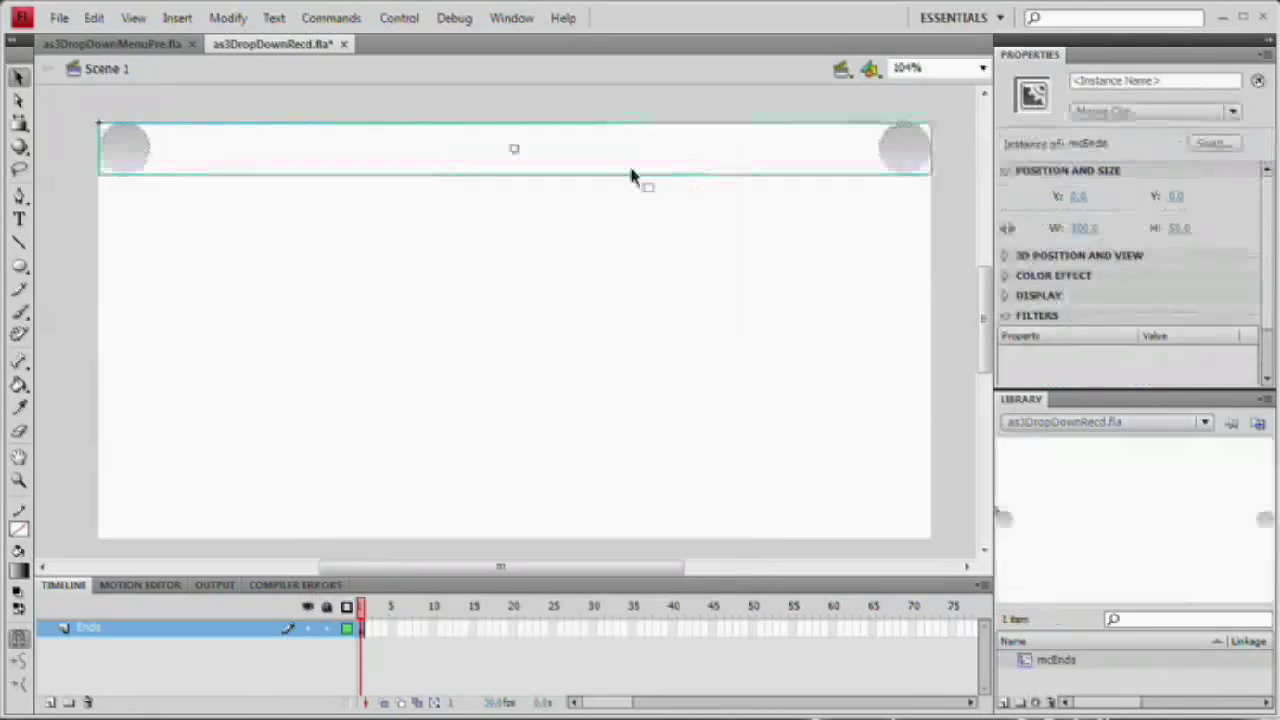
# Add a new layer above the Ends layer and name it Buttons.
pyautogui.click(50, 702)
pyautogui.doubleClick(90, 627)
pyautogui.write('Bar')
pyautogui.click(130, 348)
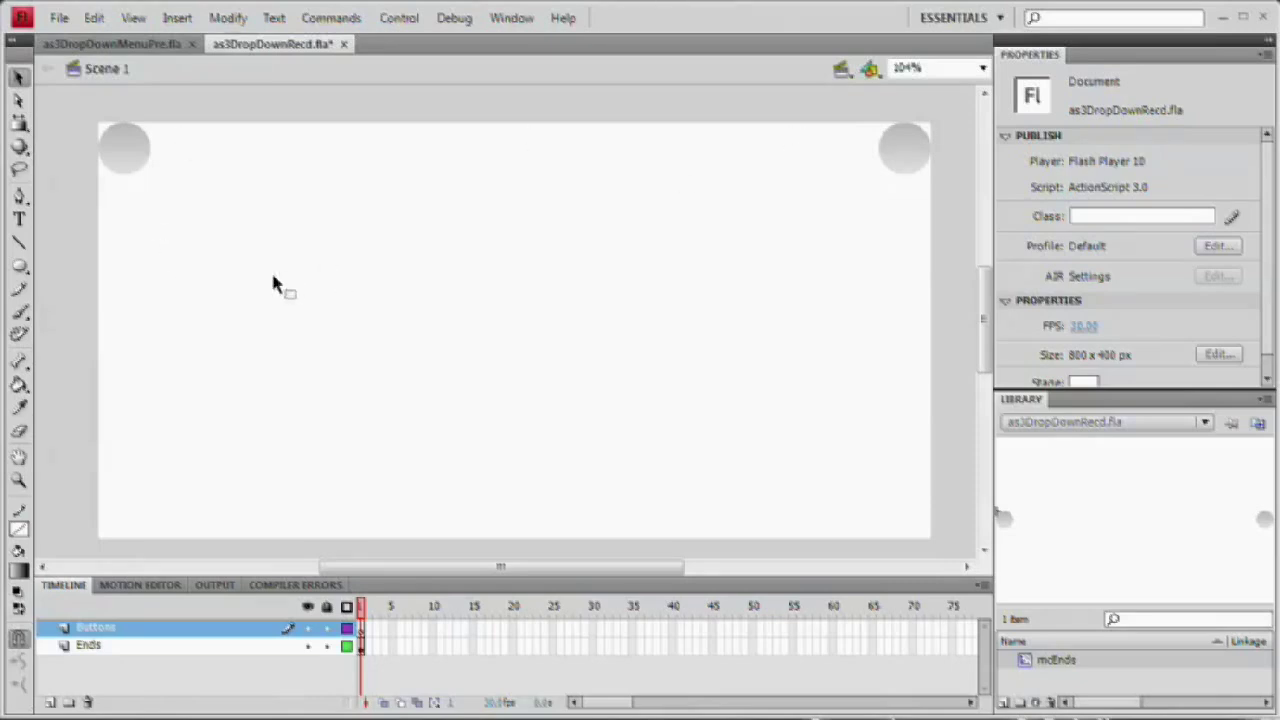
# Draw a gradient-filled rectangle about 430 by 166 px in the middle of the stage and select it.
pyautogui.click(20, 266)
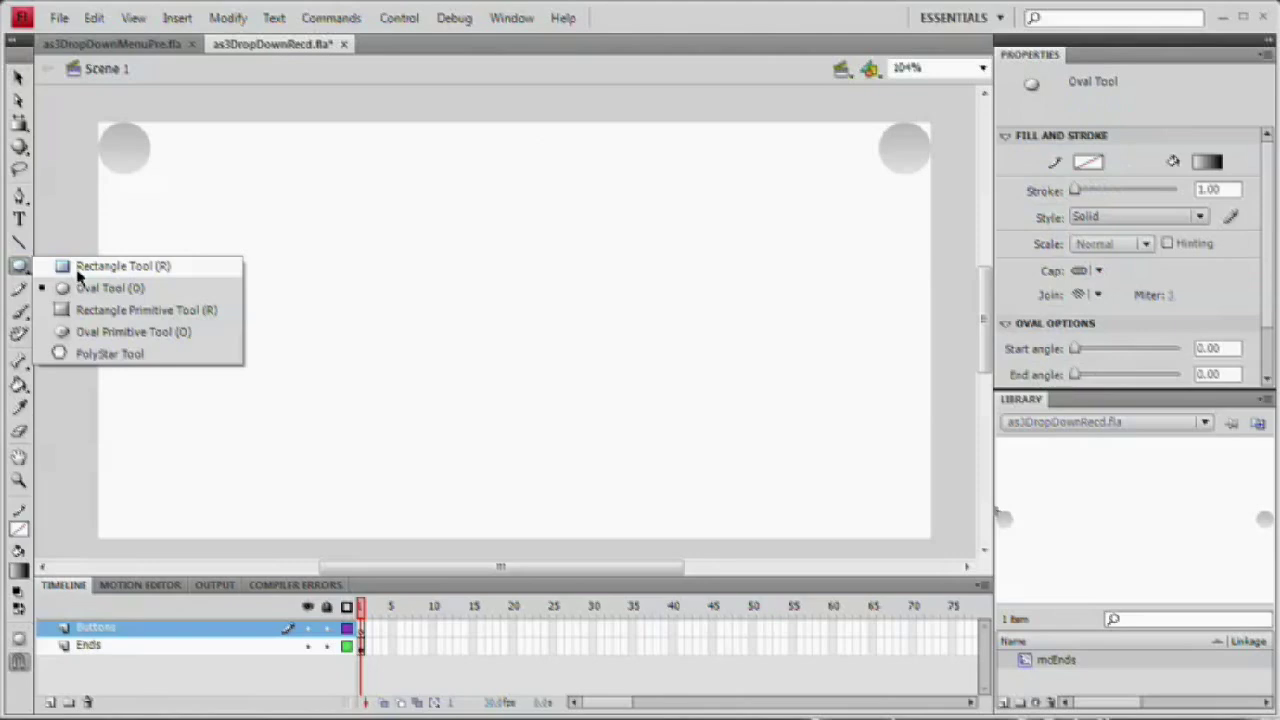
pyautogui.click(78, 268)
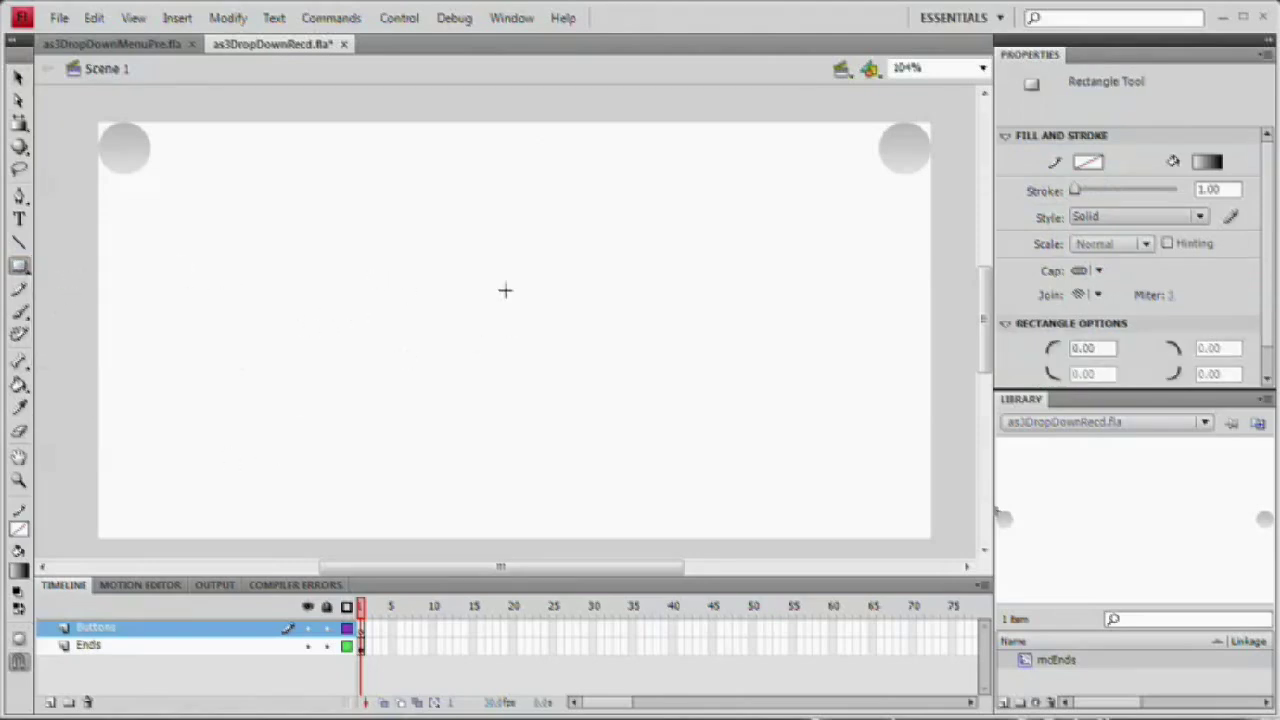
pyautogui.moveTo(290, 254); pyautogui.dragTo(734, 426)
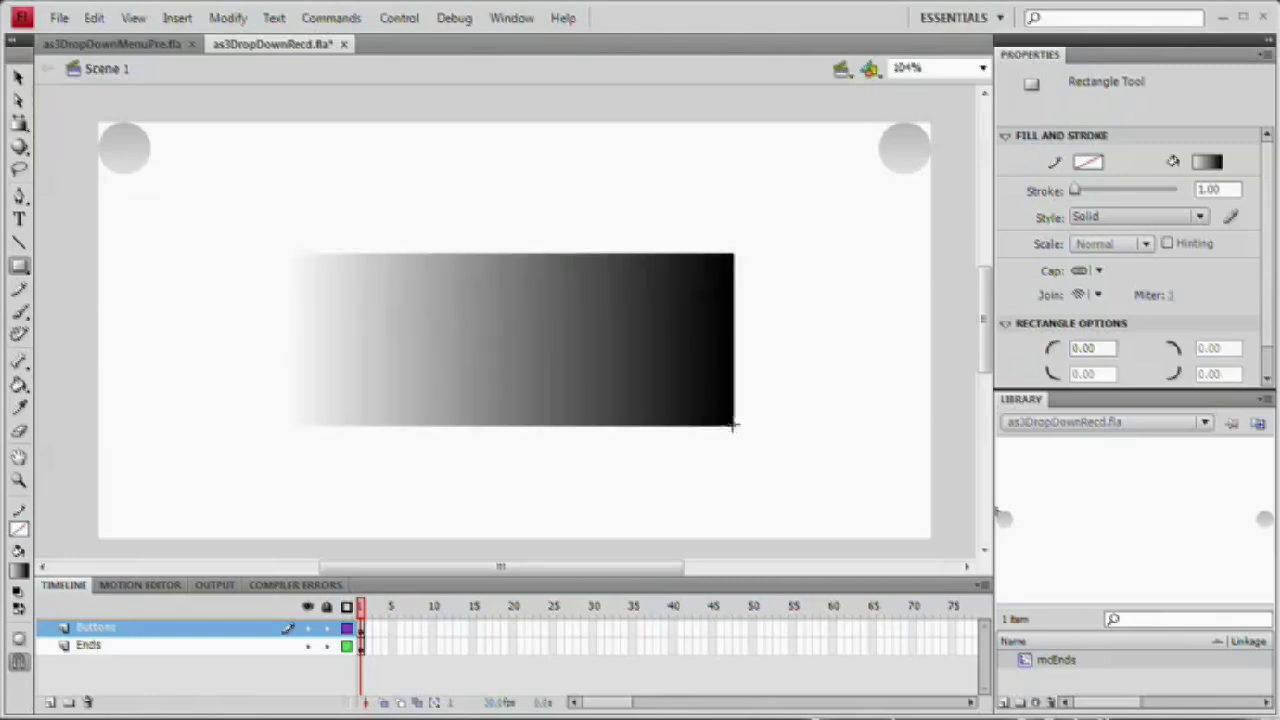
pyautogui.press('v')
pyautogui.click(452, 358)
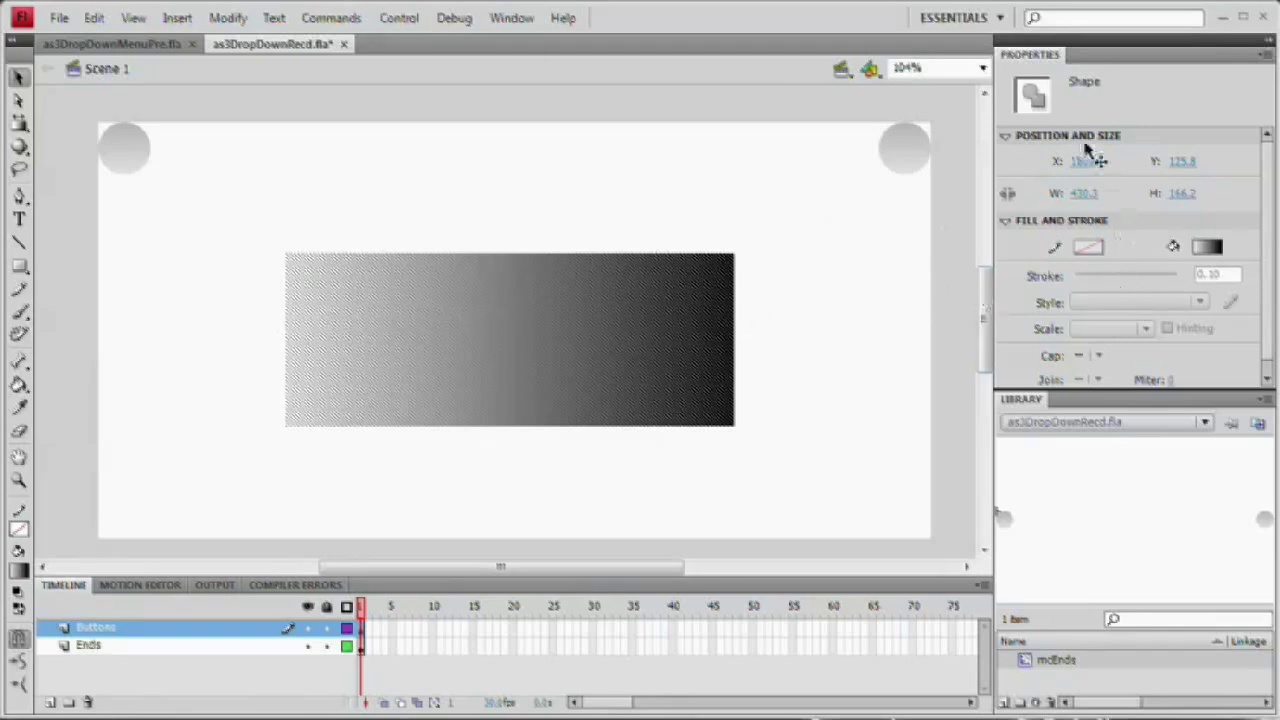
# Set the rectangle's width to 150 and its height to 50.
pyautogui.click(1086, 194)
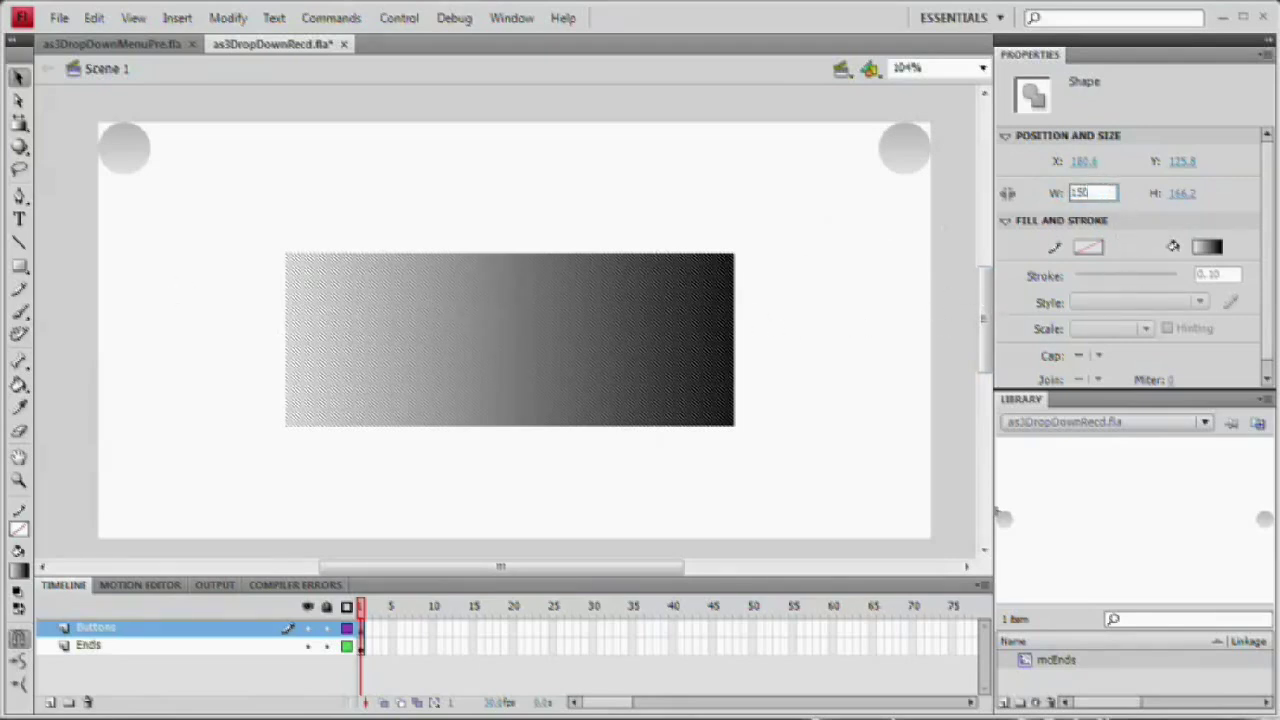
pyautogui.write('150')
pyautogui.press('Tab')
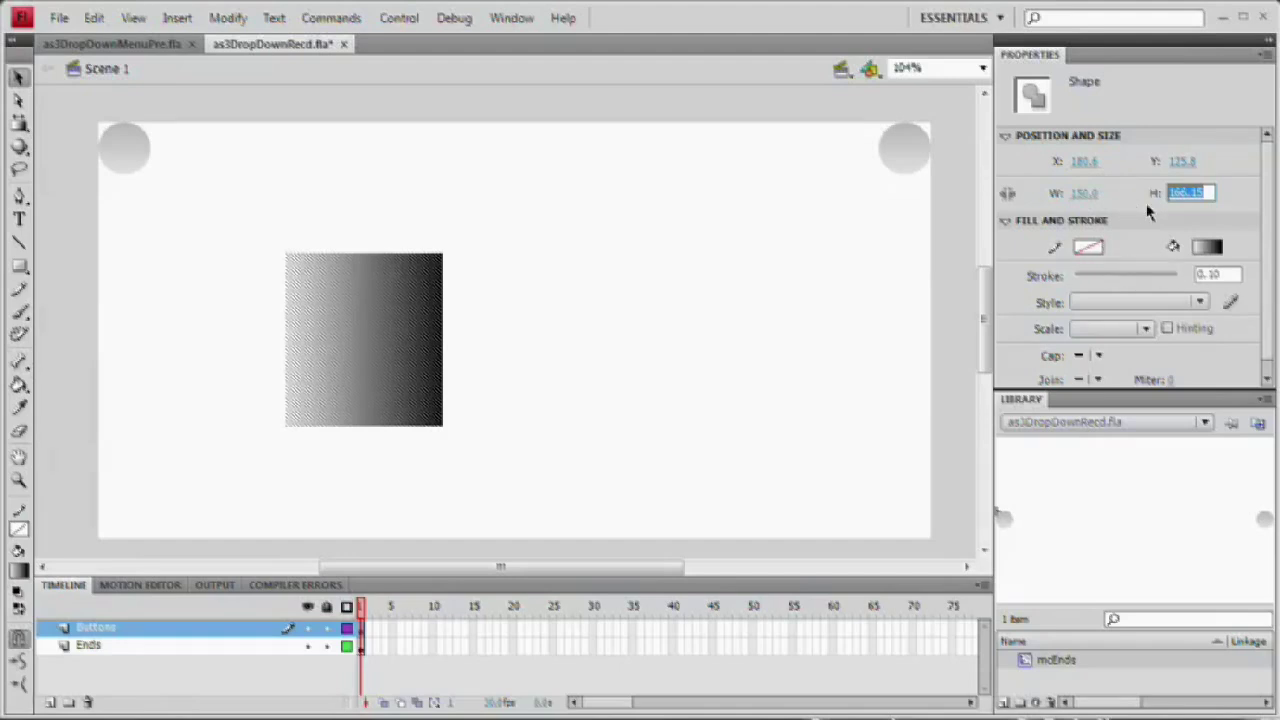
pyautogui.write('50')
pyautogui.press('Return')
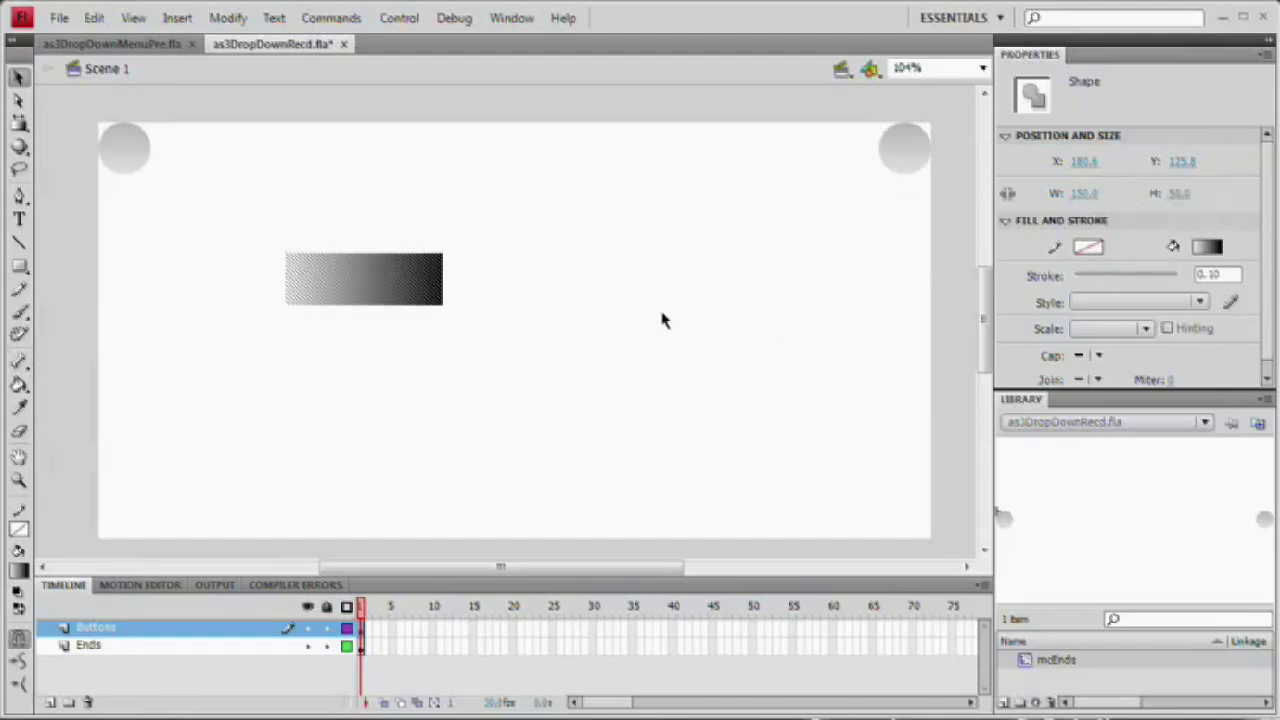
# Move the rectangle to about X 189, Y 163 on the stage.
pyautogui.moveTo(370, 277); pyautogui.dragTo(407, 334)
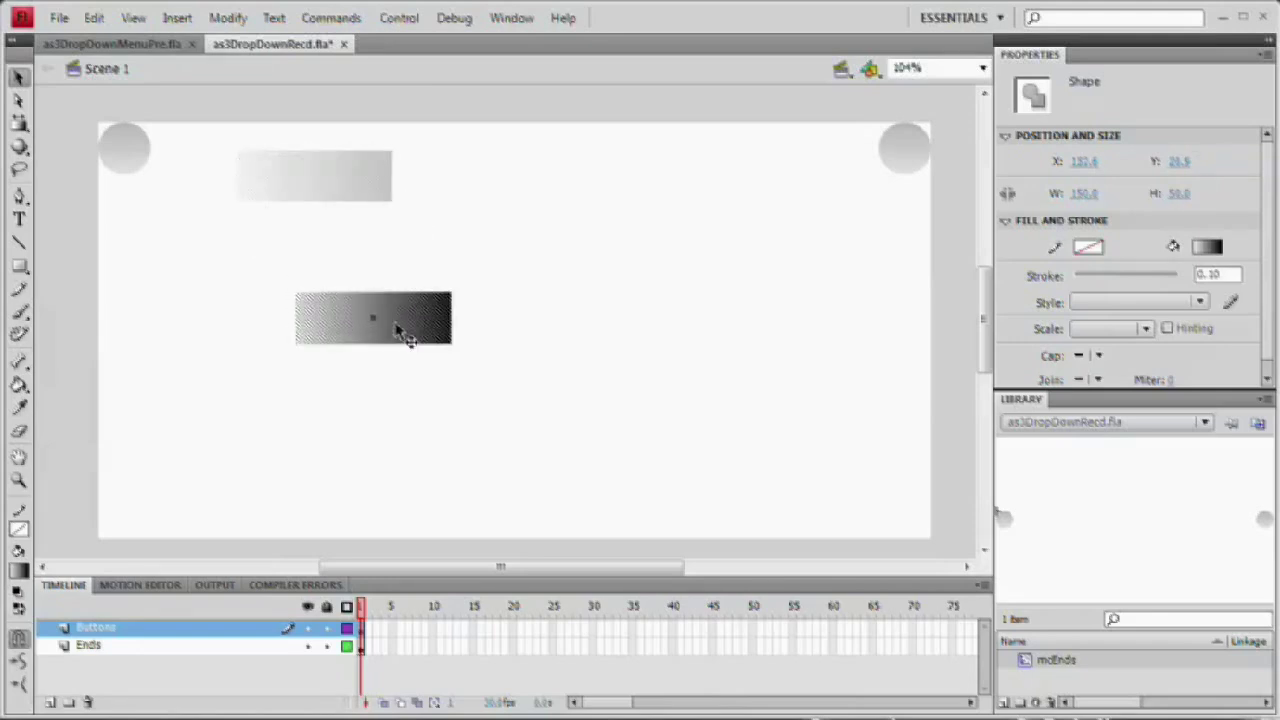
pyautogui.click(526, 338)
pyautogui.click(410, 334)
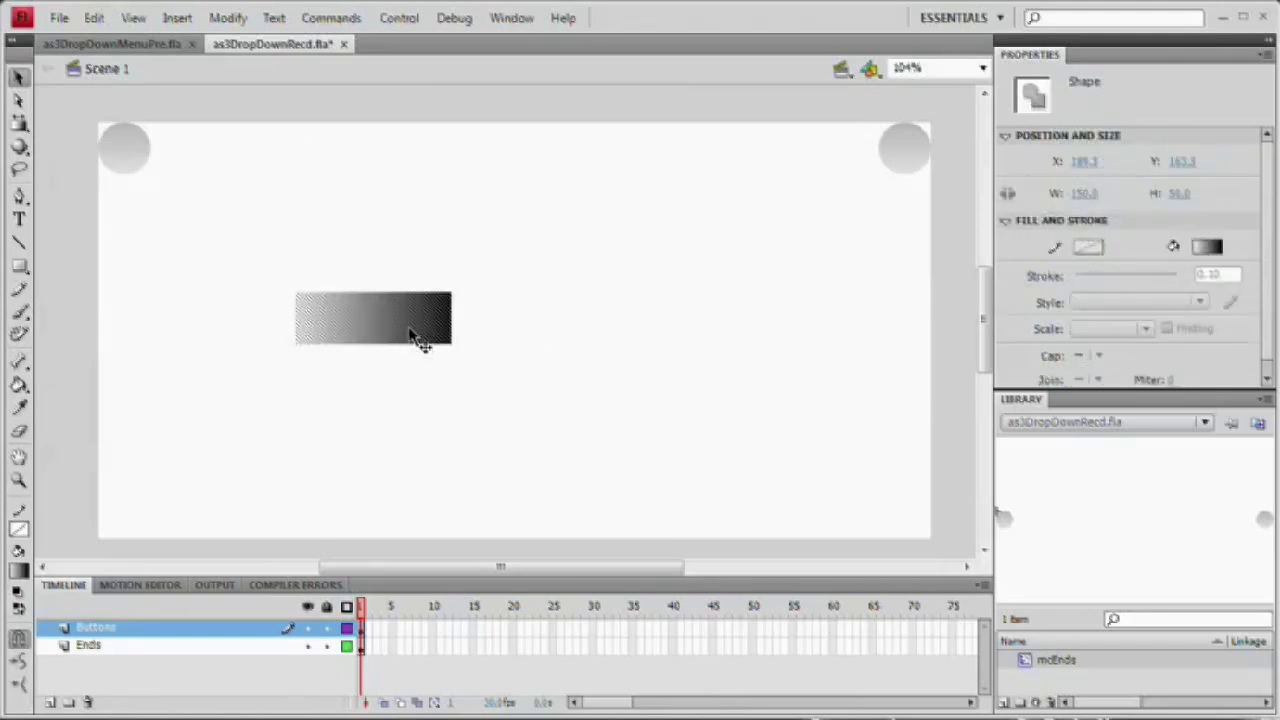
pyautogui.click(257, 236)
pyautogui.click(364, 314)
# Try to sample the end cap gradient inside mcEnds and apply it to the rectangle in Scene 1.
pyautogui.doubleClick(147, 163)
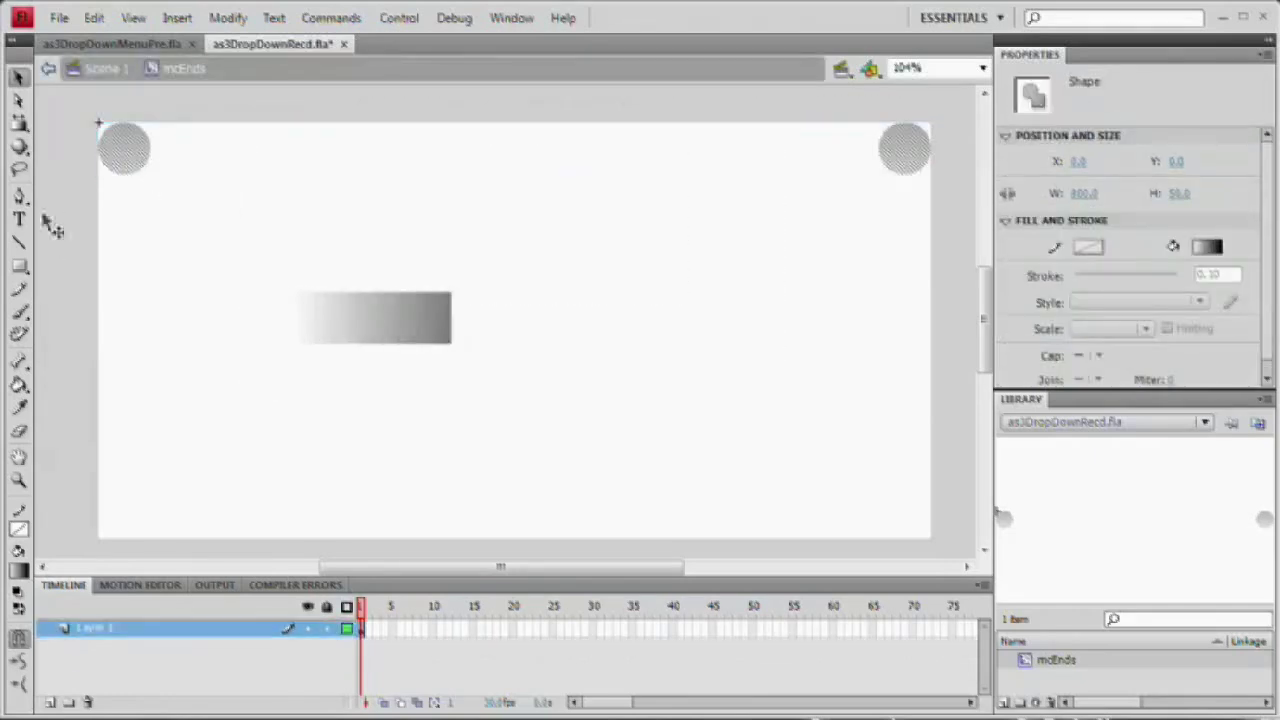
pyautogui.click(18, 407)
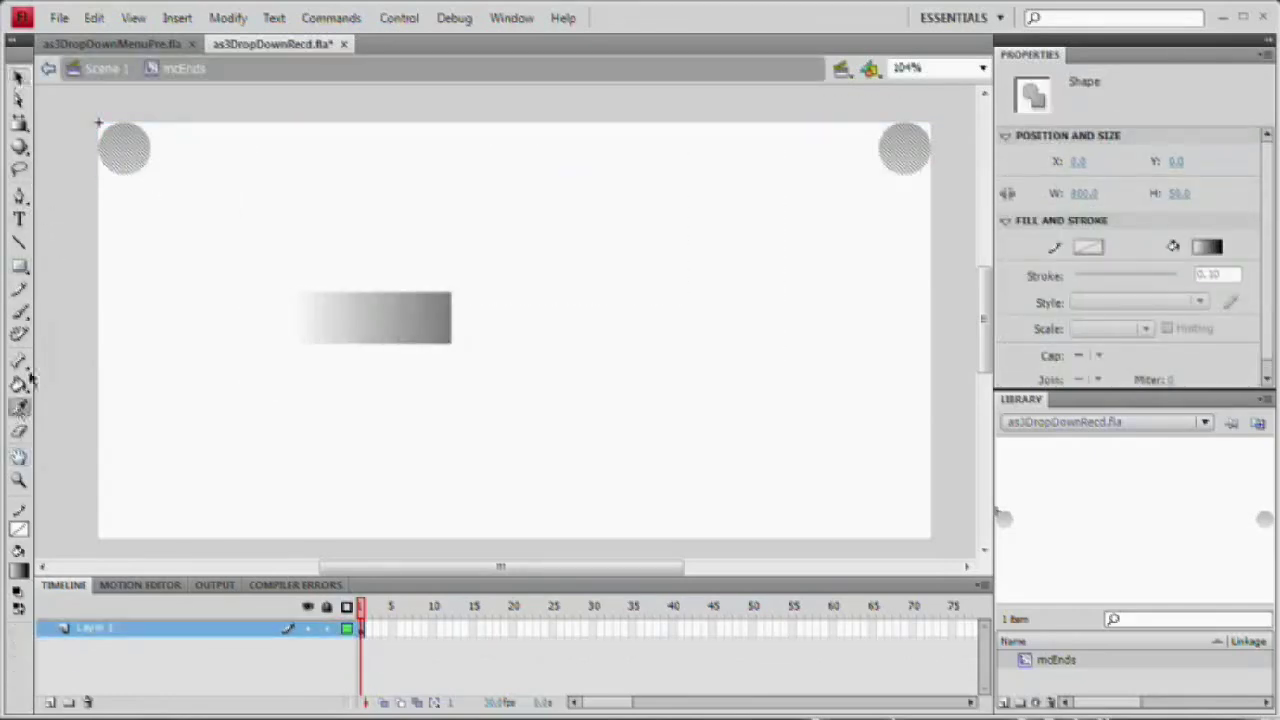
pyautogui.click(128, 148)
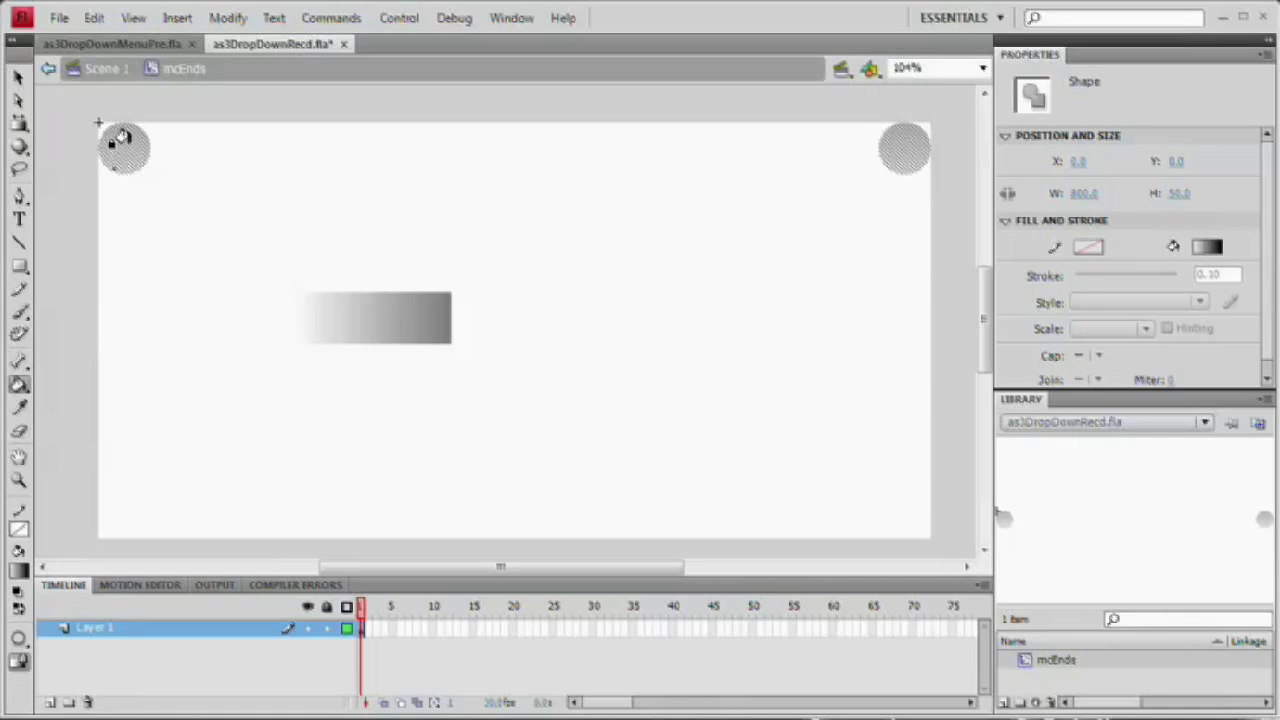
pyautogui.scroll(3, 120, 137)
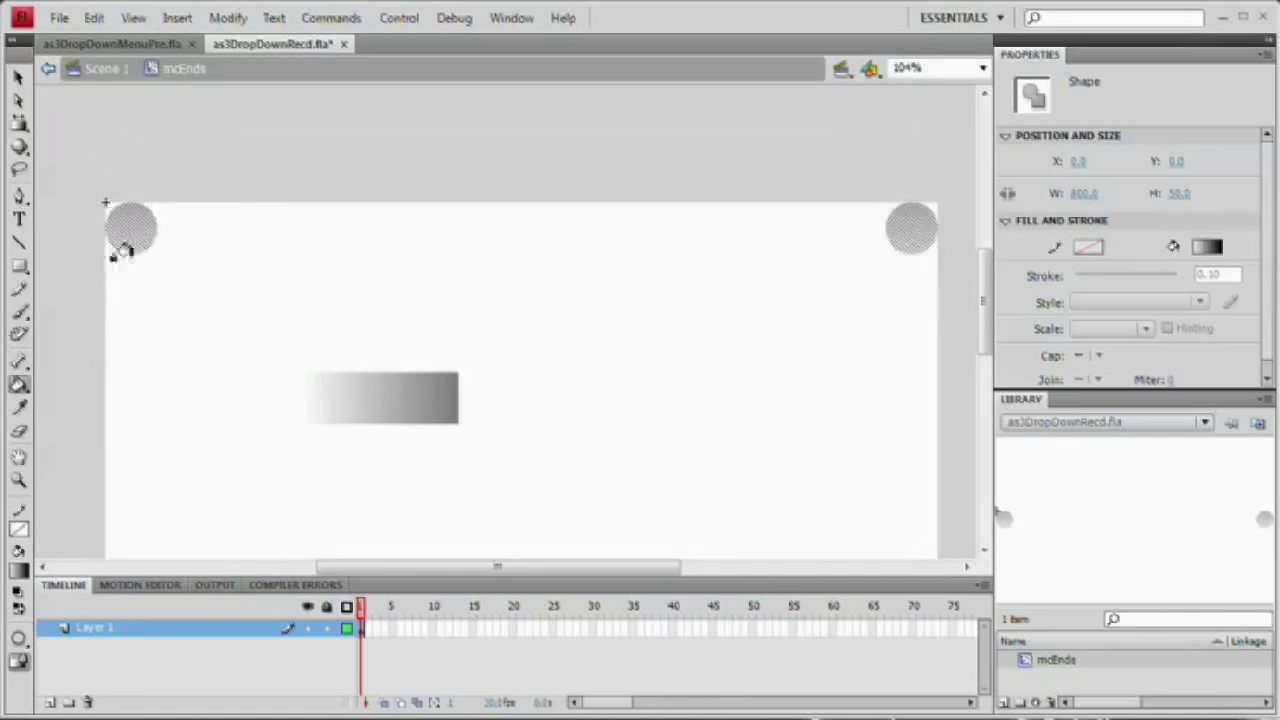
pyautogui.scroll(-2, 145, 288)
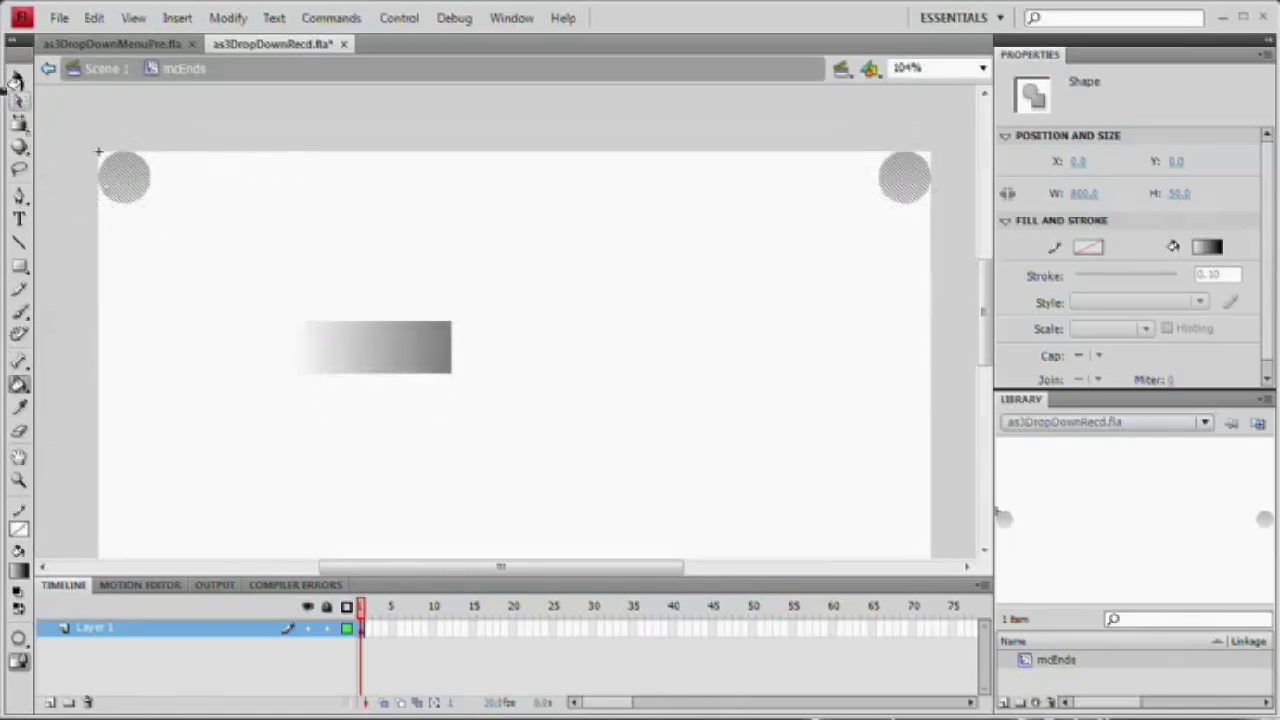
pyautogui.click(106, 70)
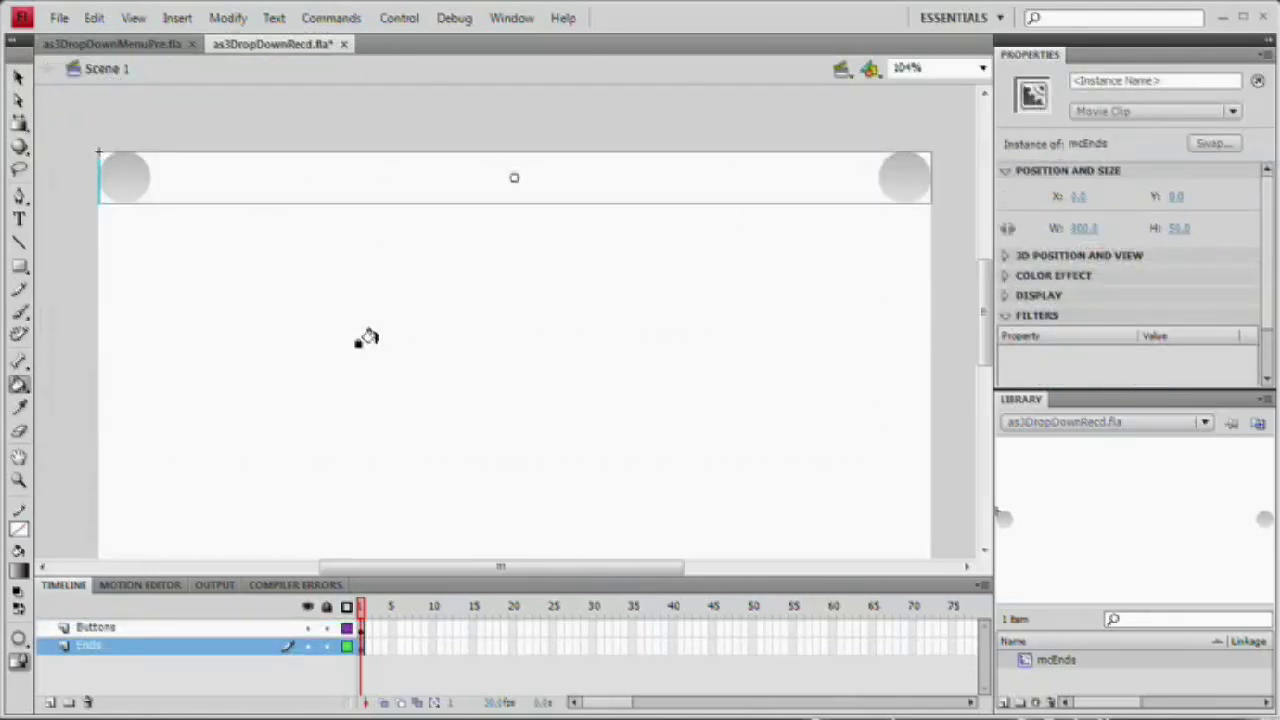
pyautogui.press('v')
pyautogui.click(366, 338)
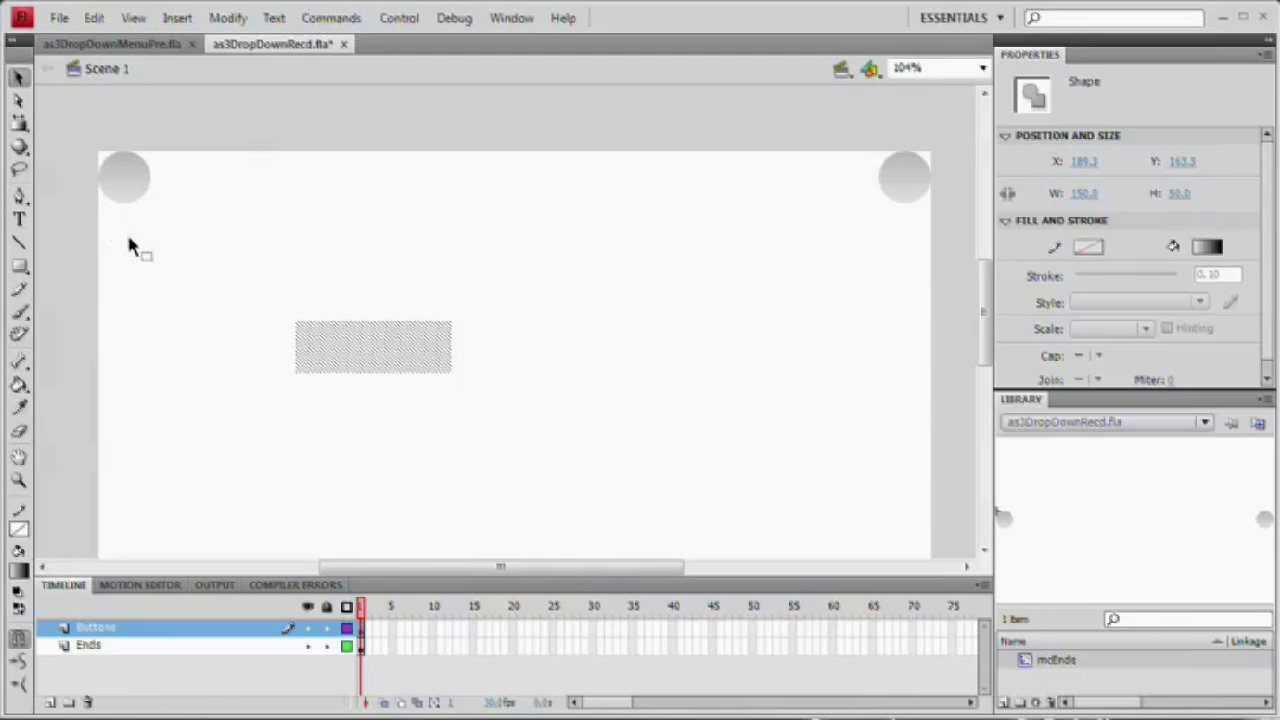
# Shift the rectangle upward and align it to the top edge of the stage with the Align options.
pyautogui.moveTo(397, 360)
pyautogui.mouseDown()
pyautogui.moveTo(369, 226)
pyautogui.moveTo(403, 326)
pyautogui.moveTo(396, 364)
pyautogui.mouseUp()
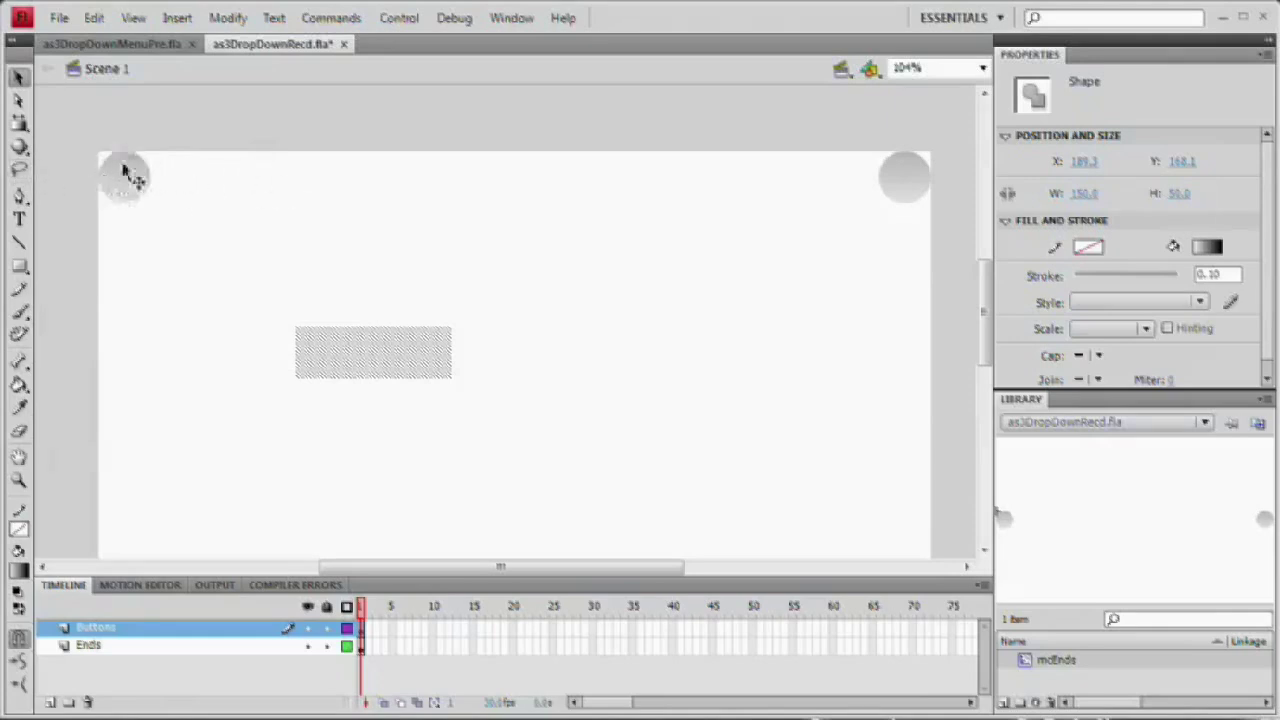
pyautogui.moveTo(409, 347); pyautogui.dragTo(381, 313)
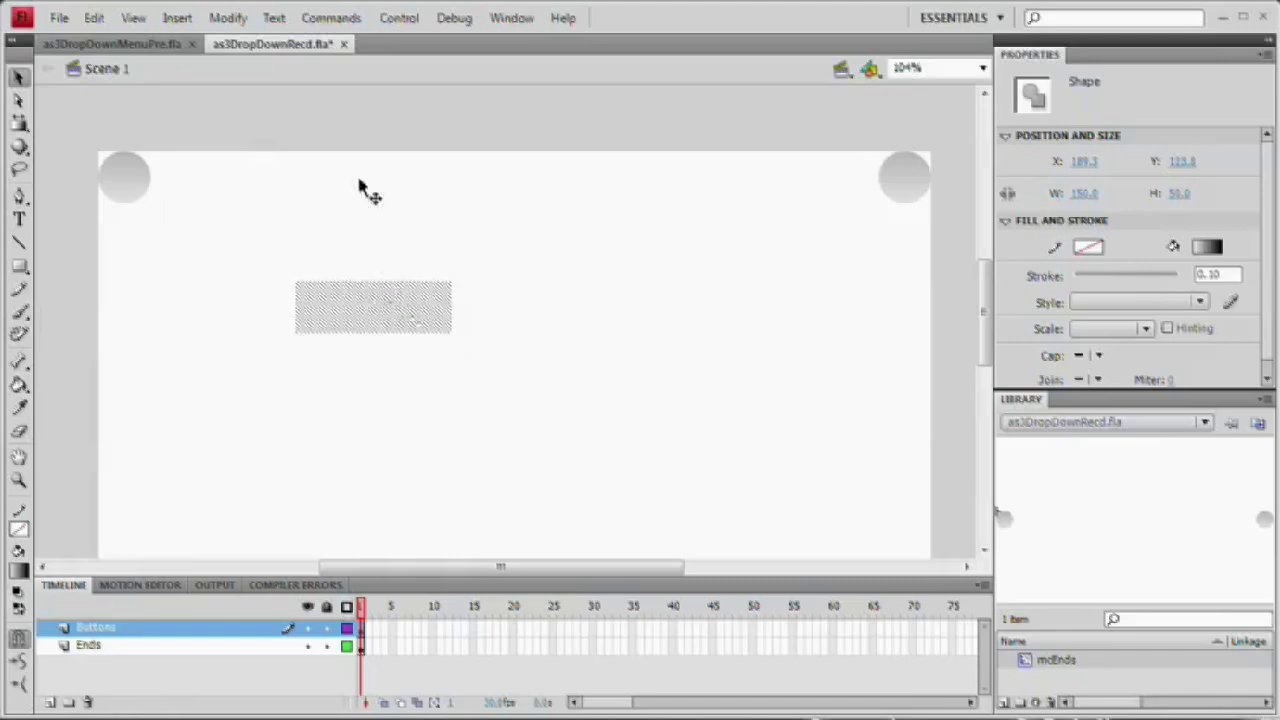
pyautogui.click(524, 18)
pyautogui.click(563, 396)
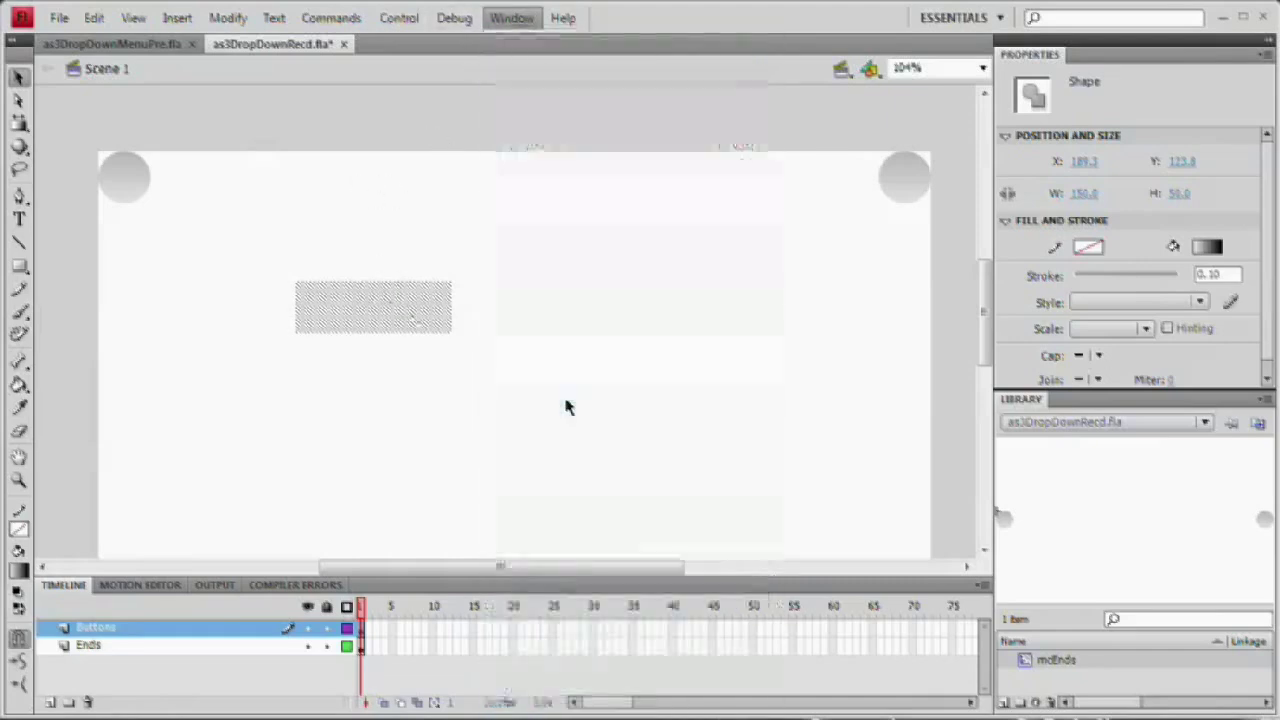
pyautogui.click(222, 130)
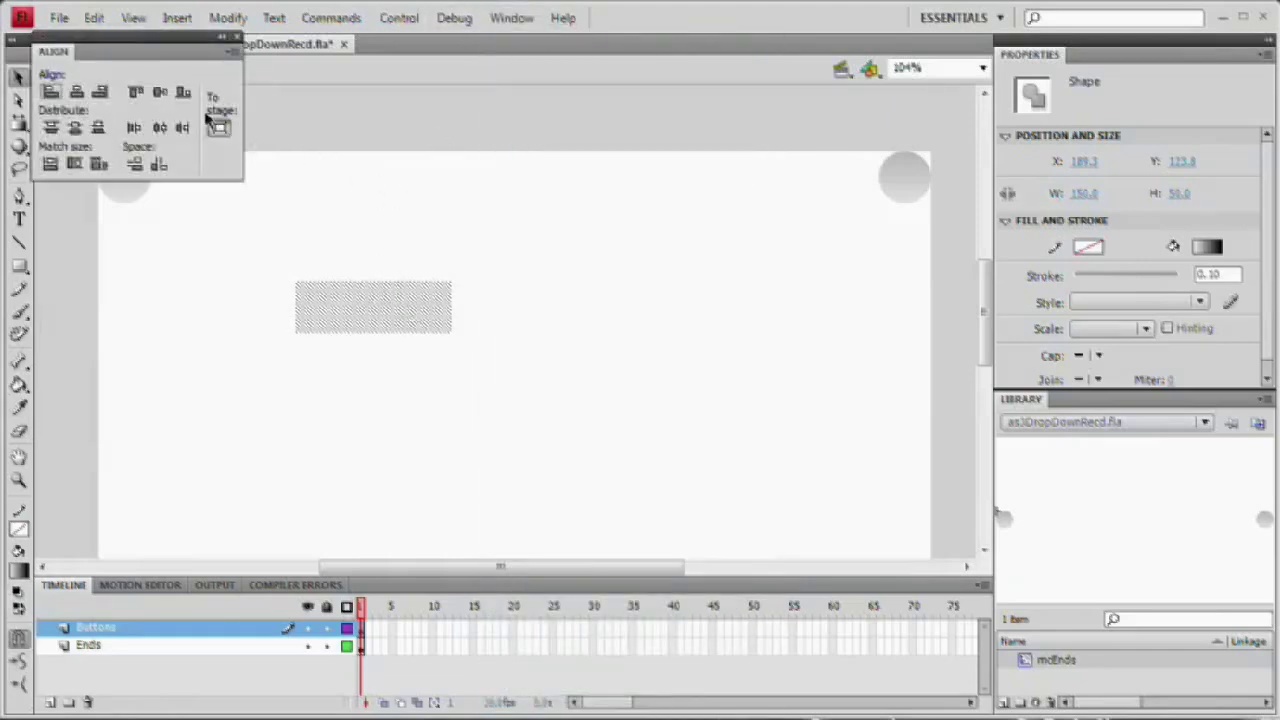
pyautogui.click(136, 92)
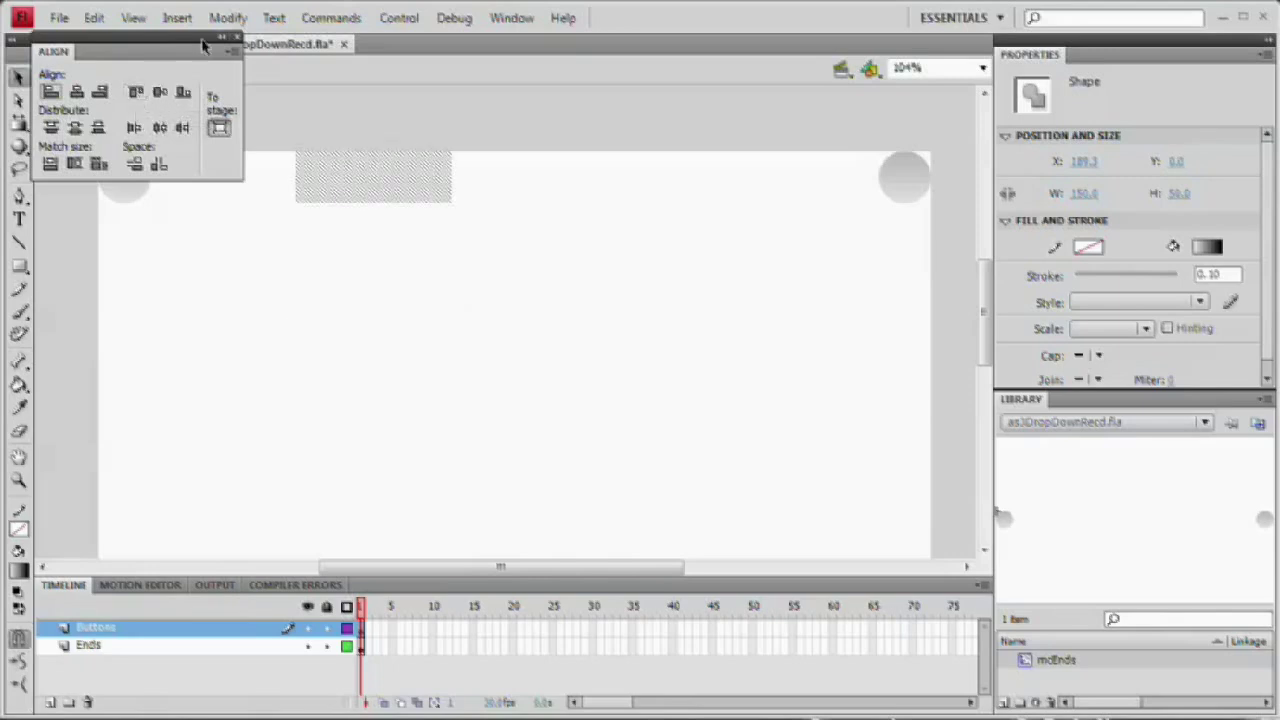
pyautogui.click(236, 37)
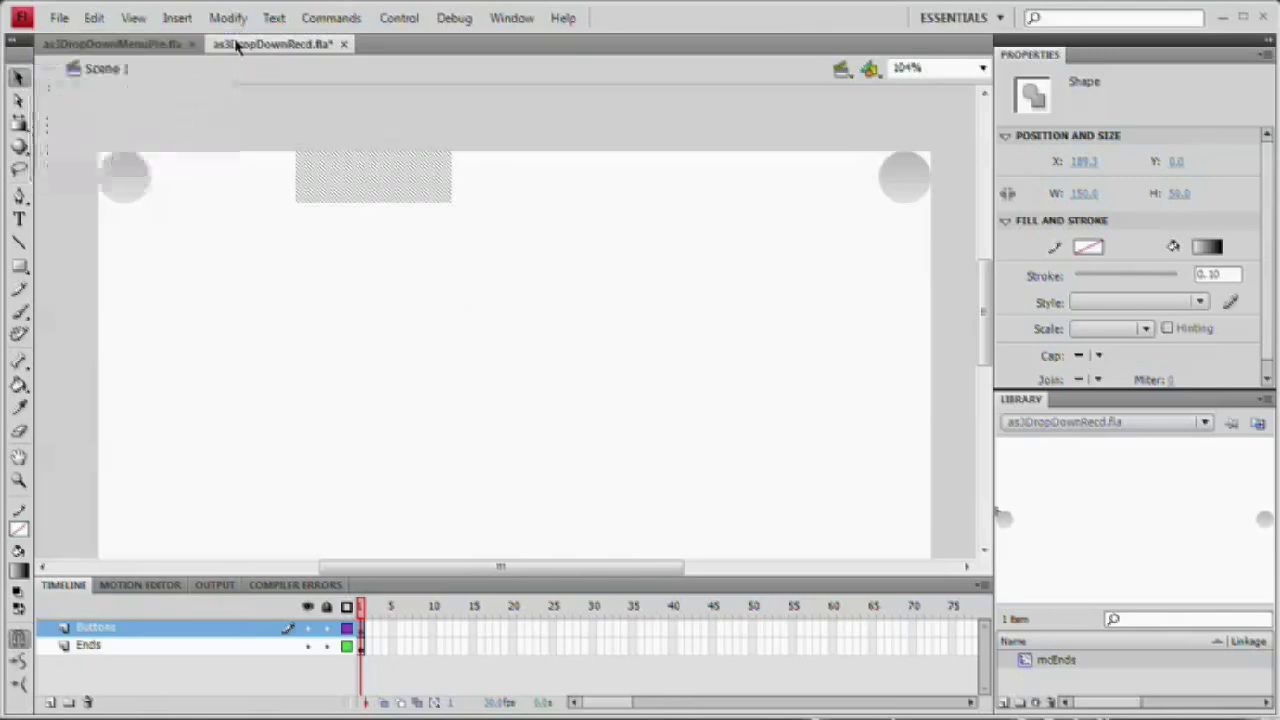
# Fill the rectangle with a solid green color and select it.
pyautogui.click(20, 570)
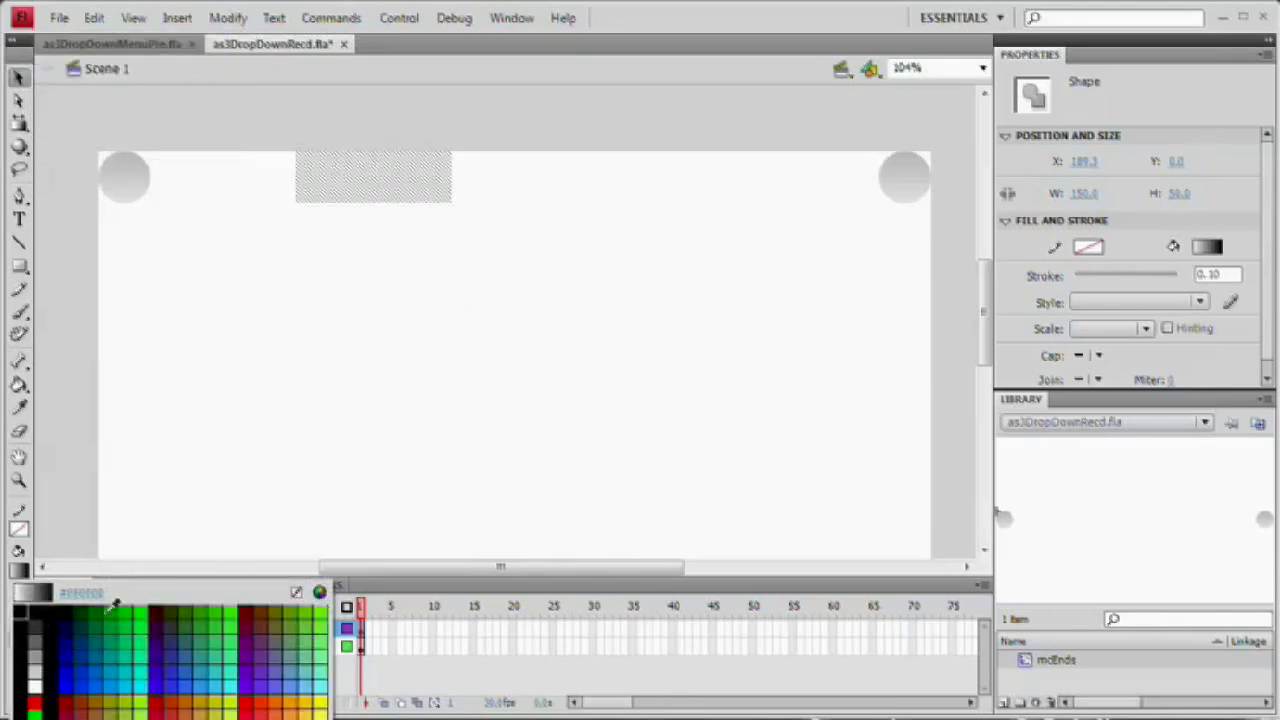
pyautogui.click(114, 612)
pyautogui.click(428, 235)
pyautogui.click(414, 199)
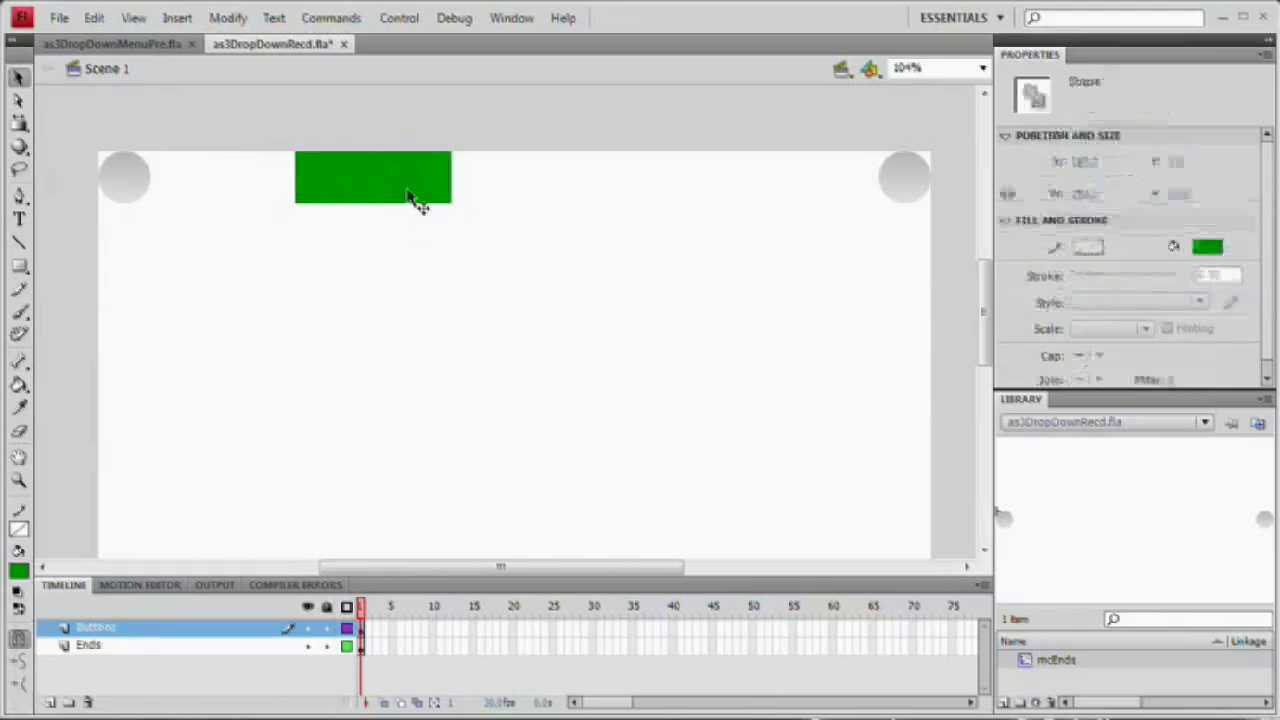
# Sample the end cap gradient inside mcEnds and fill the green rectangle in Scene 1 with it.
pyautogui.click(146, 180)
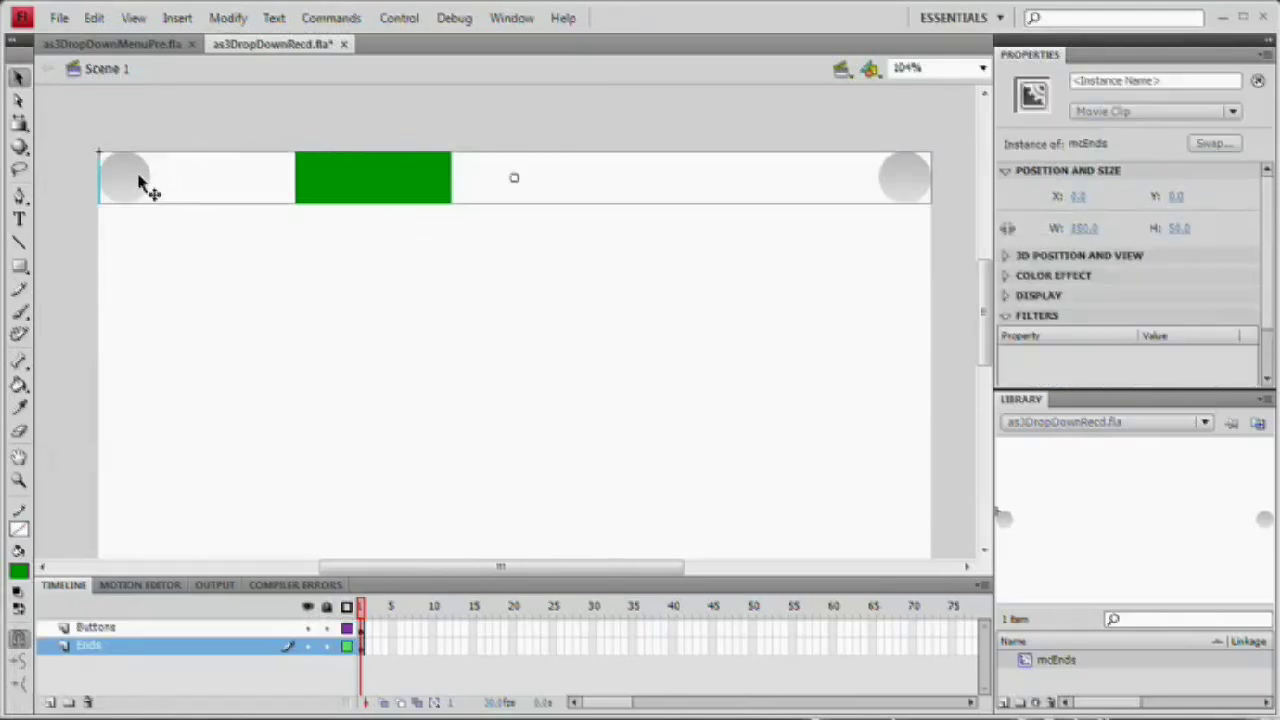
pyautogui.doubleClick(140, 183)
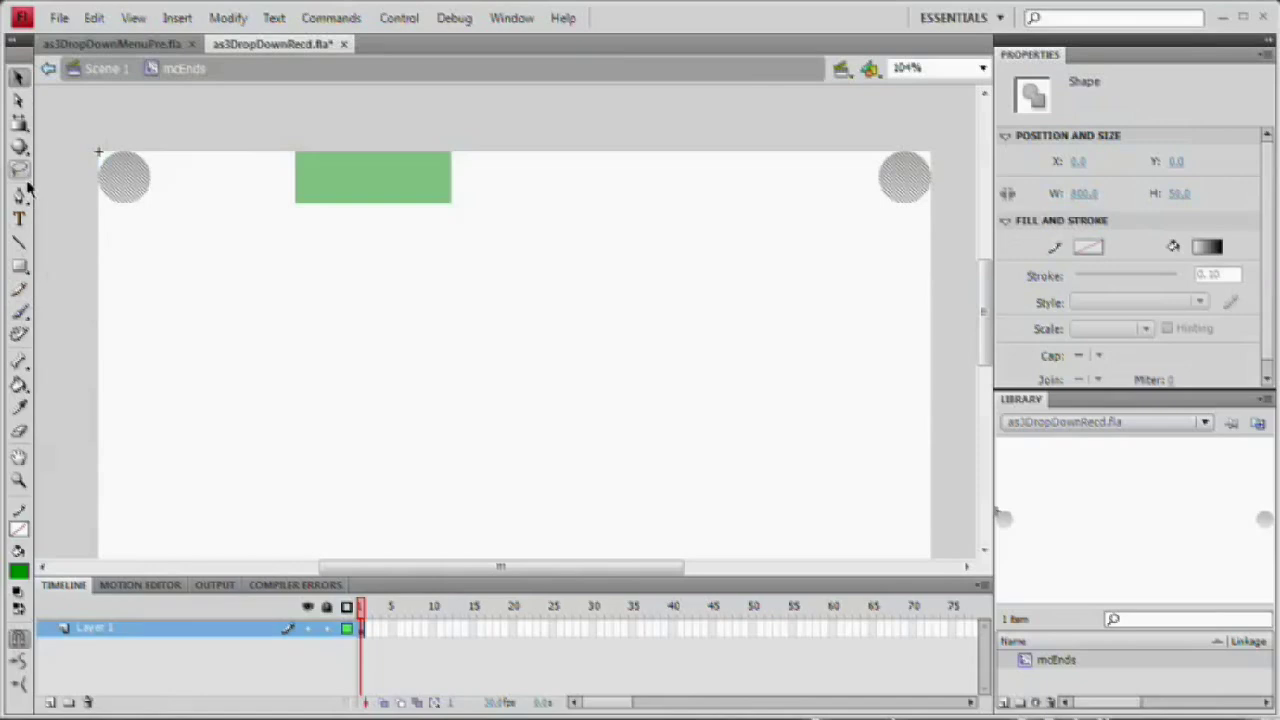
pyautogui.click(18, 407)
pyautogui.click(127, 168)
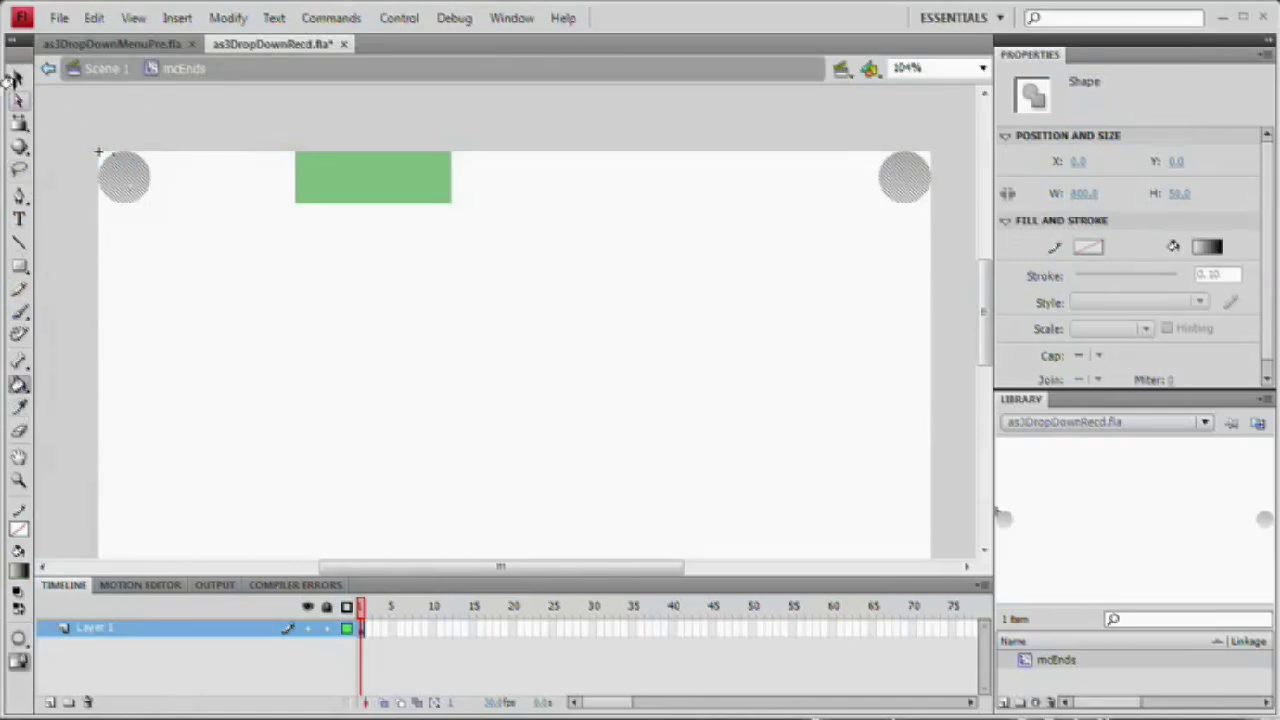
pyautogui.click(18, 78)
pyautogui.click(92, 75)
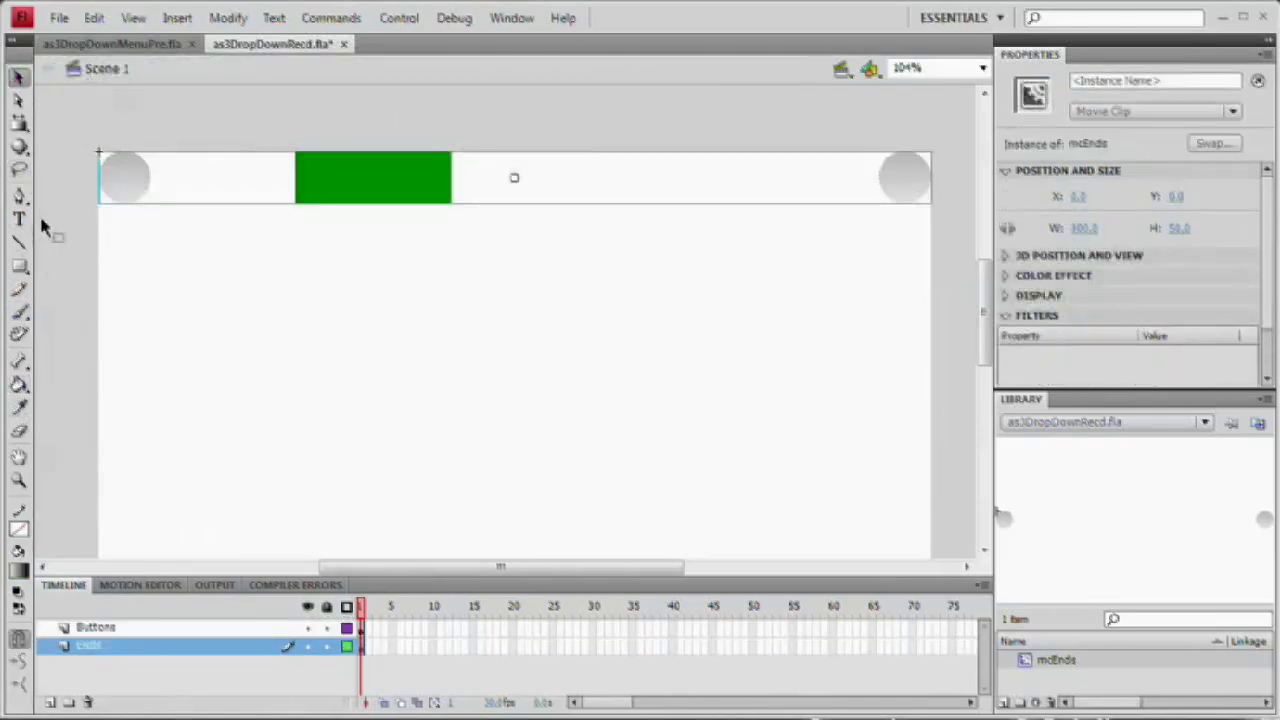
pyautogui.click(19, 388)
pyautogui.click(341, 169)
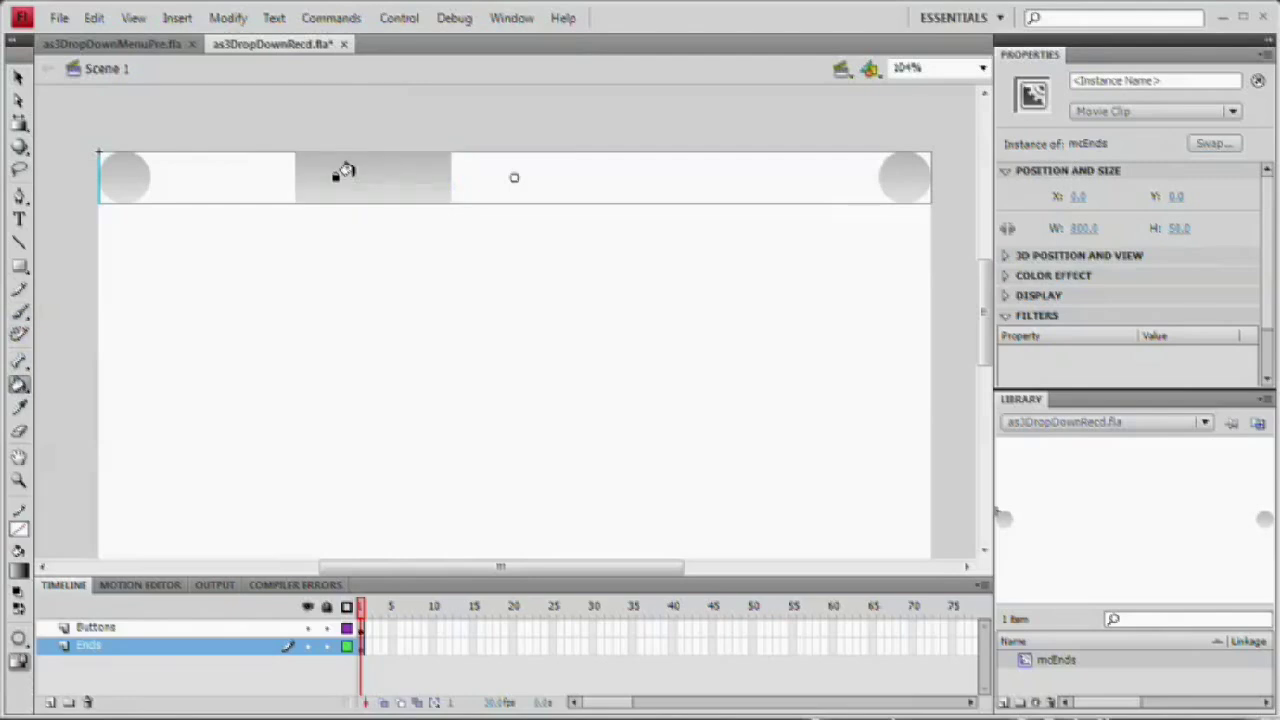
# Move the gradient rectangle against the first end cap at about X 25, Y 0 and select it.
pyautogui.press('v')
pyautogui.click(389, 183)
pyautogui.moveTo(389, 183); pyautogui.dragTo(238, 184)
pyautogui.click(171, 257)
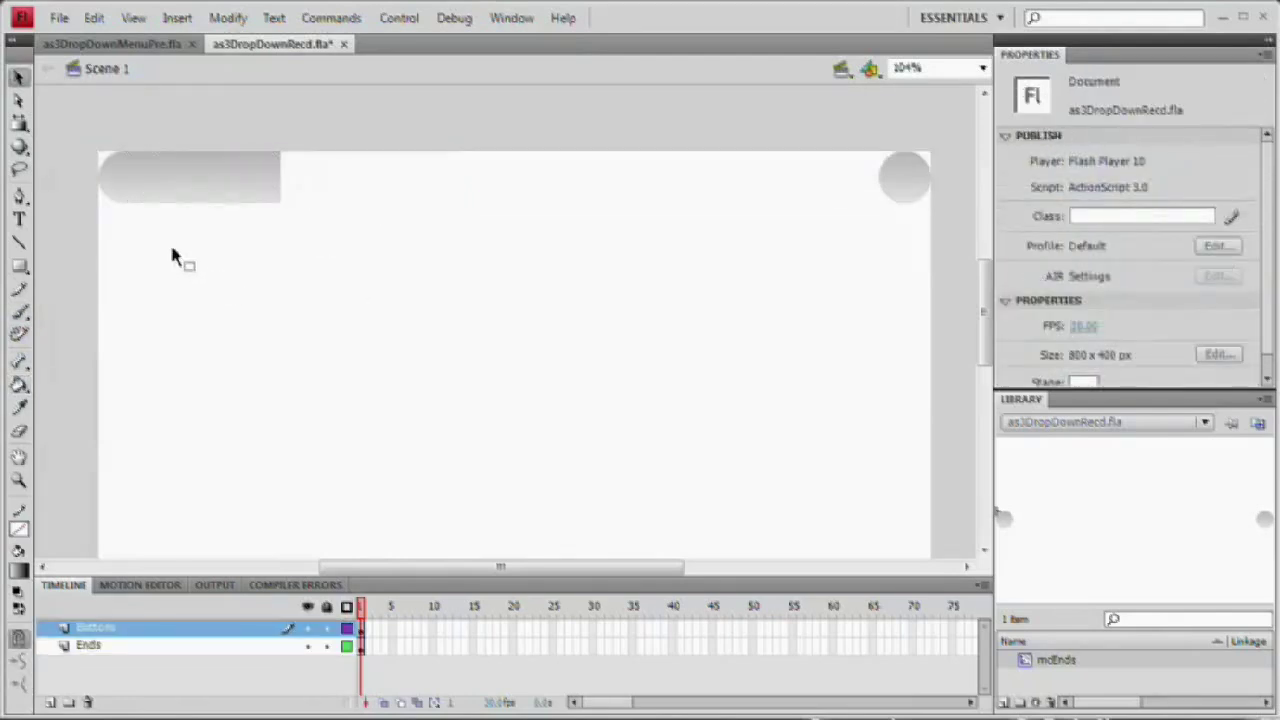
pyautogui.click(210, 188)
pyautogui.click(218, 216)
pyautogui.click(200, 181)
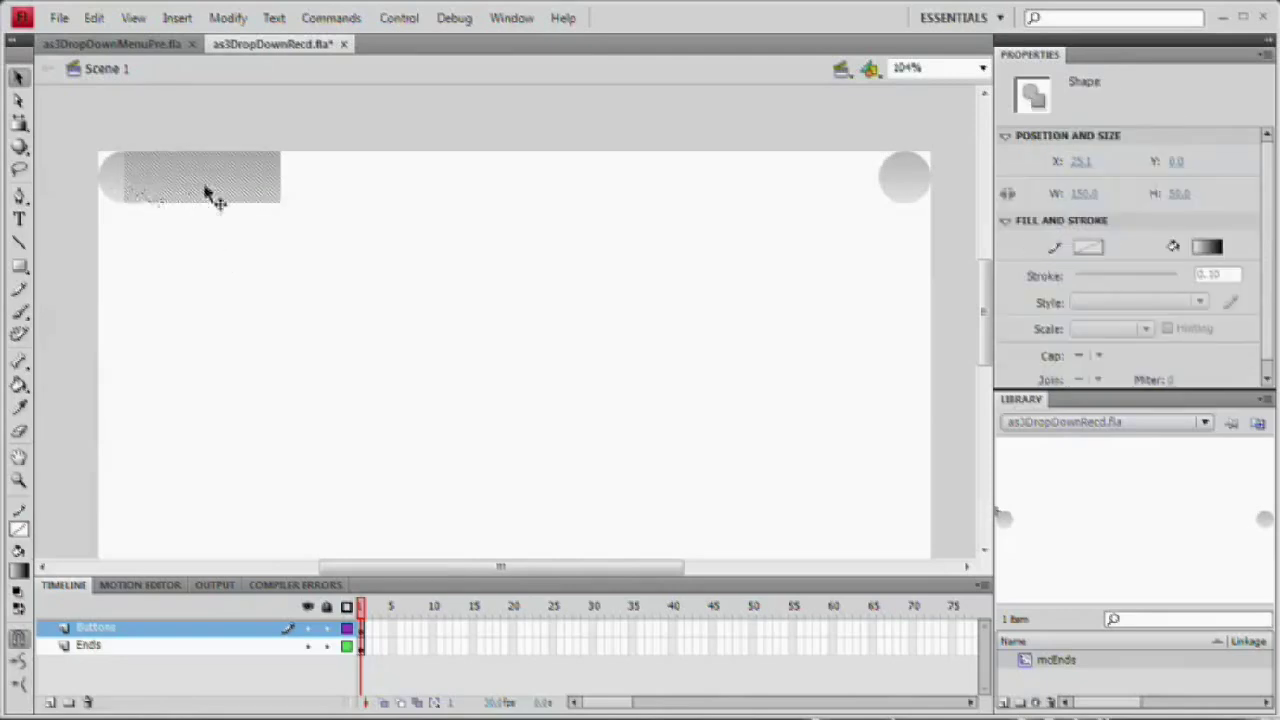
# Move the gradient rectangle to an empty area of the stage at about X 265, Y 151 and select it.
pyautogui.moveTo(213, 197); pyautogui.dragTo(466, 359)
pyautogui.click(529, 451)
pyautogui.click(455, 358)
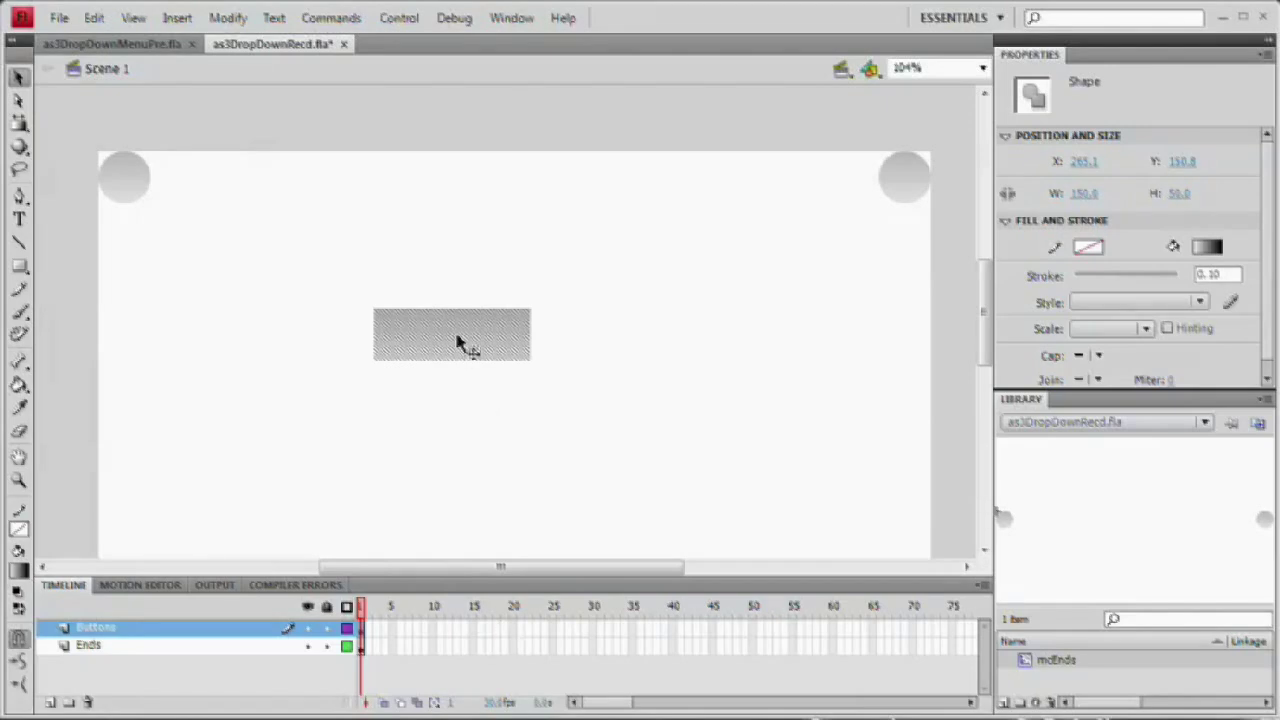
# Convert the selected rectangle to a movie clip symbol named mcButtonBase.
pyautogui.press('F8')
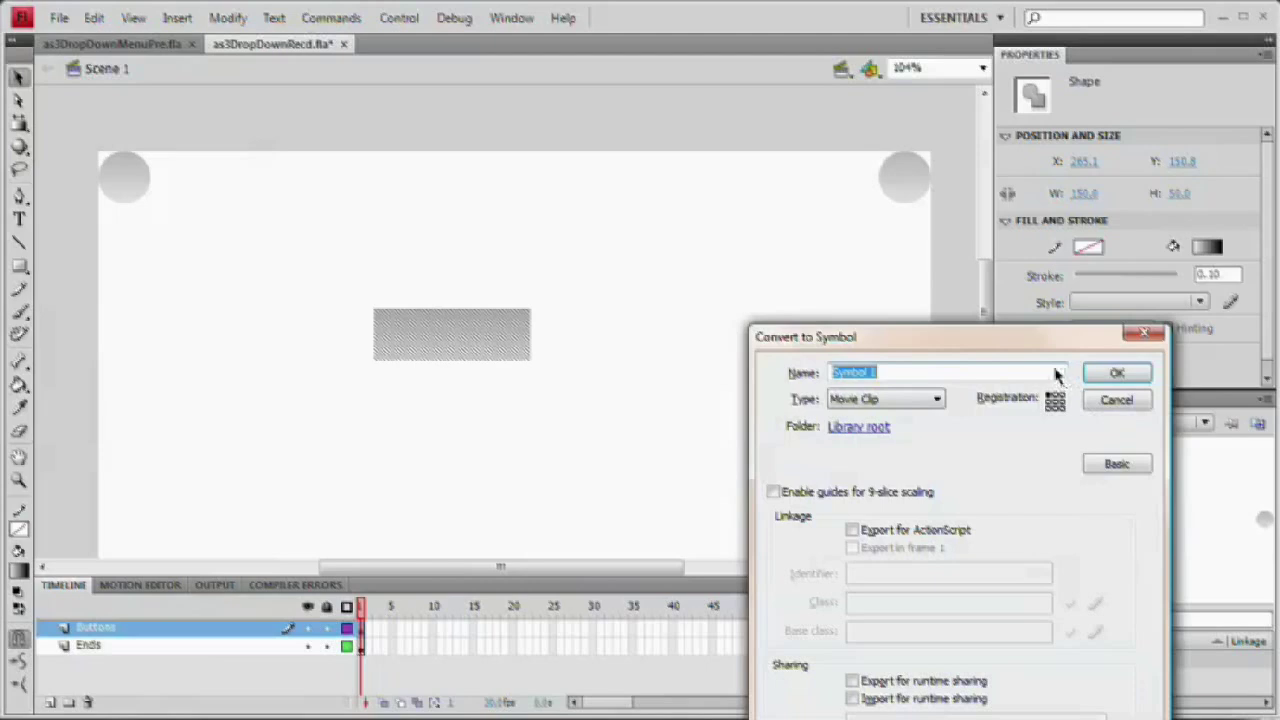
pyautogui.moveTo(987, 338); pyautogui.dragTo(835, 175)
pyautogui.write('mcButtonBase')
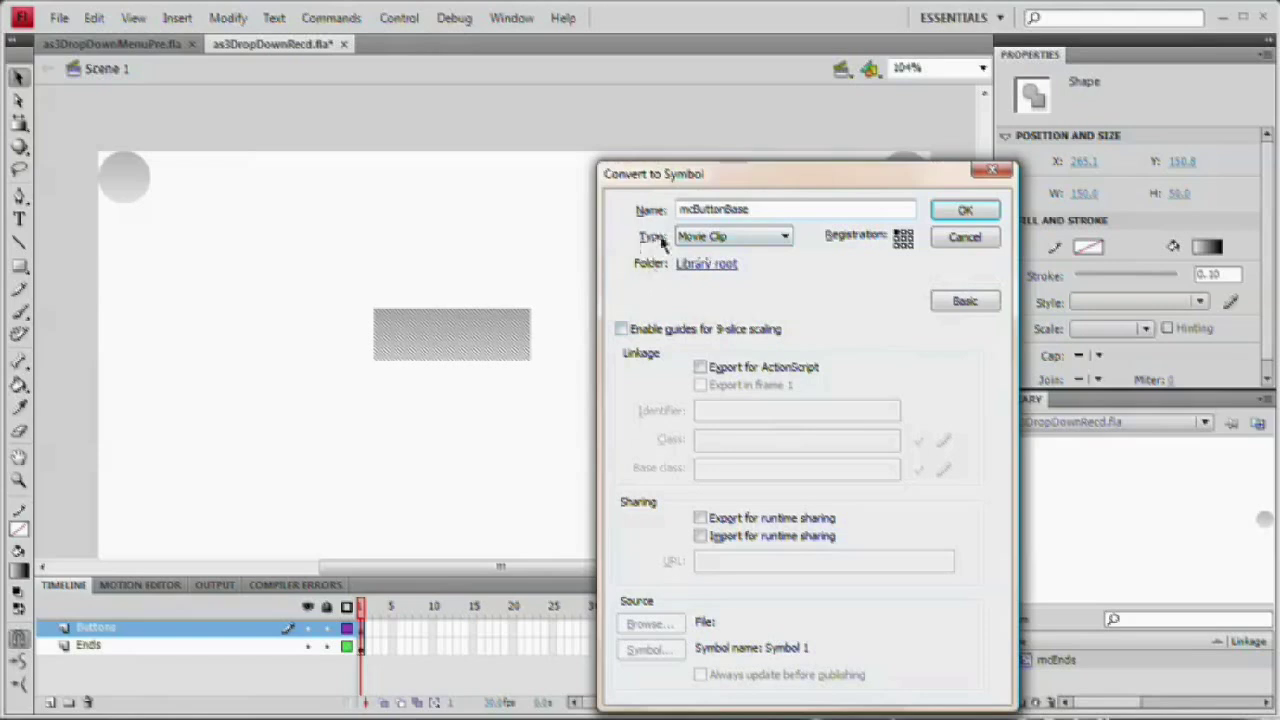
pyautogui.click(966, 210)
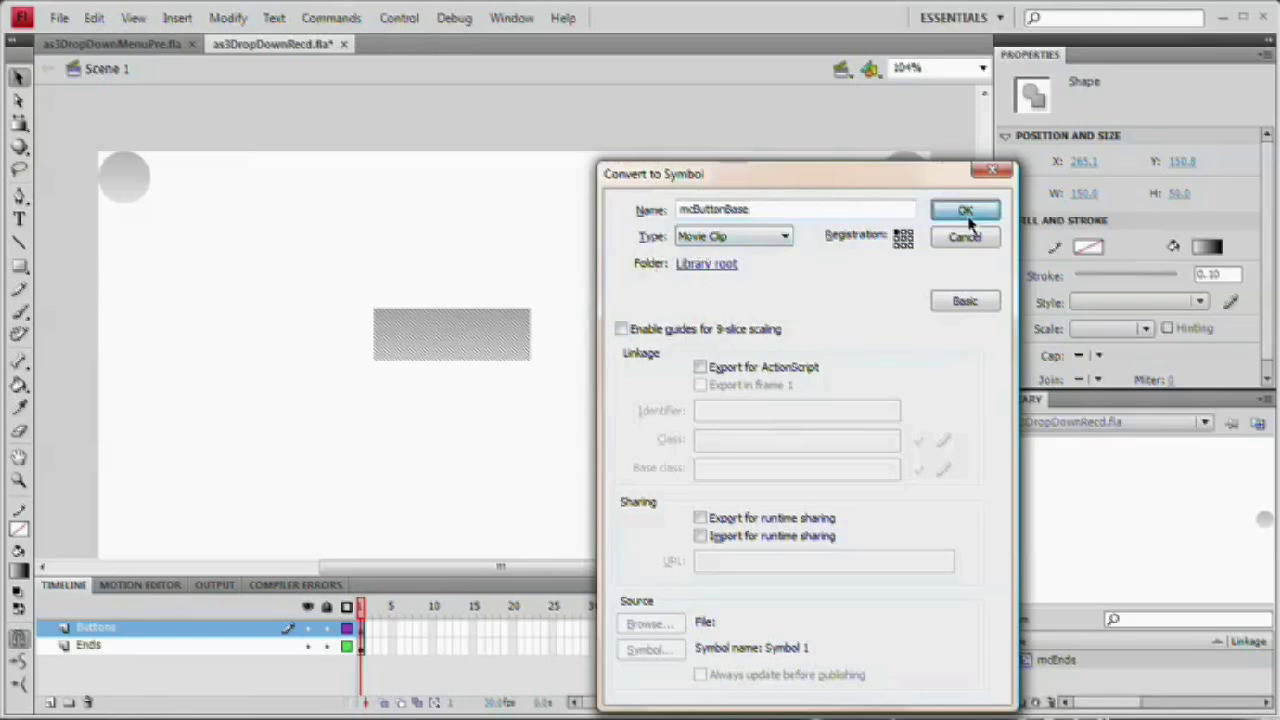
# Open mcButtonBase for editing and rename its layer ButtonBase.
pyautogui.doubleClick(482, 340)
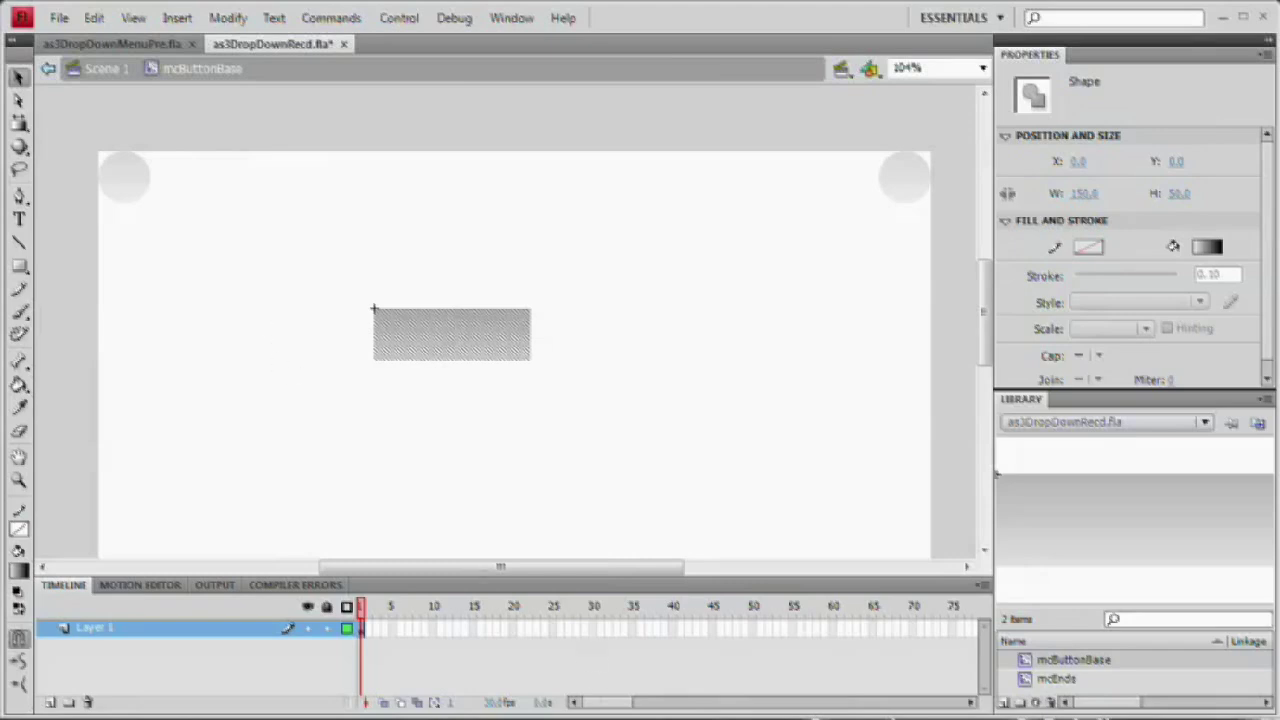
pyautogui.doubleClick(98, 628)
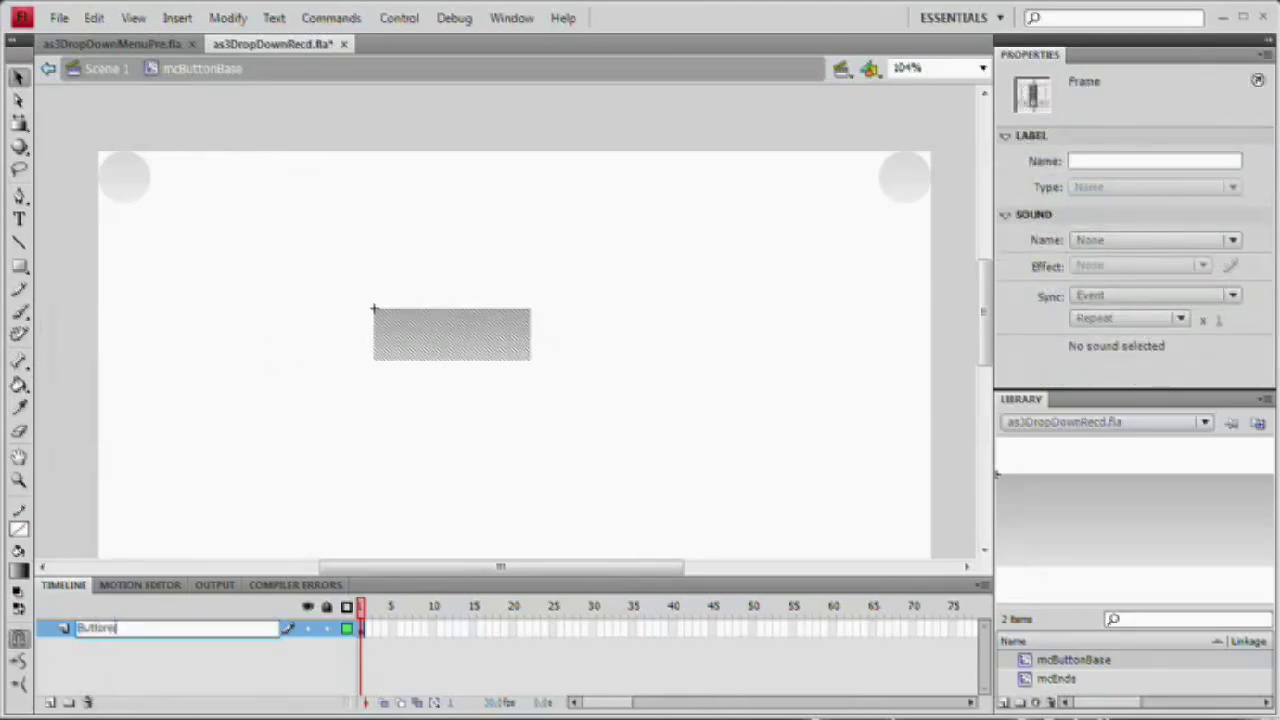
pyautogui.write('ButtonBase')
pyautogui.click(89, 657)
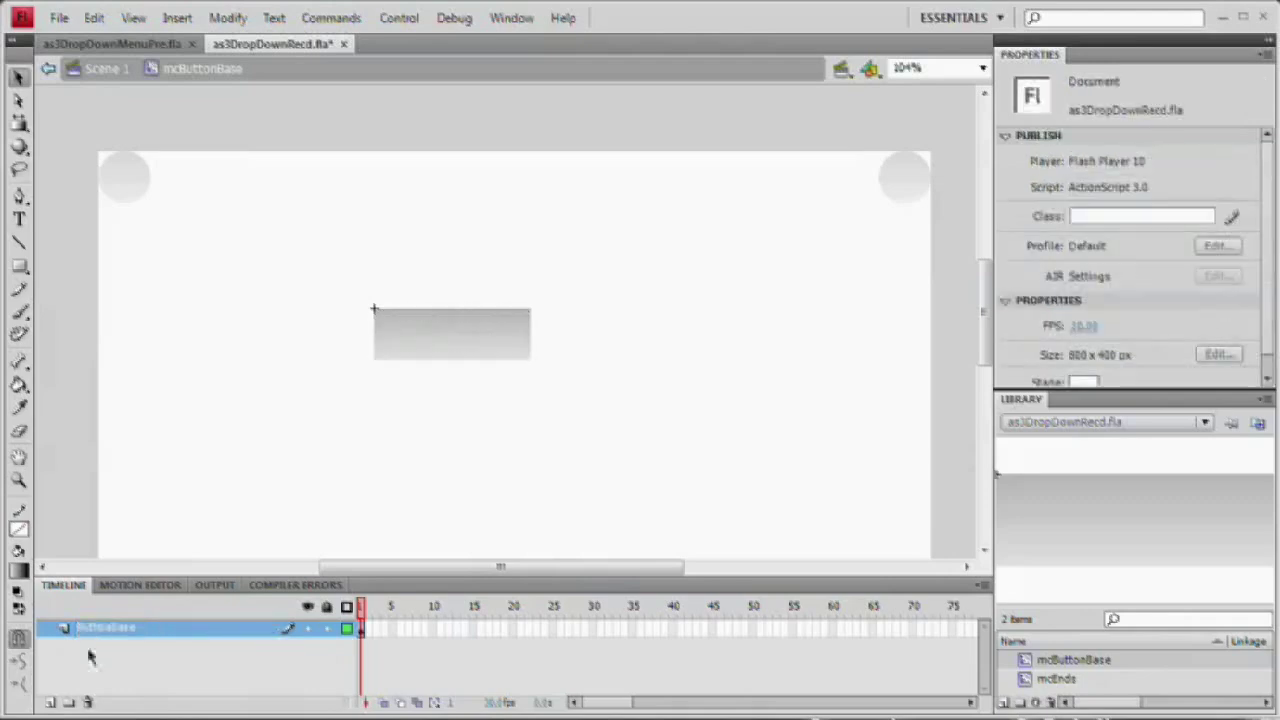
# Add a layer above ButtonBase and draw a text field about 104 px wide over the button rectangle.
pyautogui.click(49, 703)
pyautogui.click(19, 219)
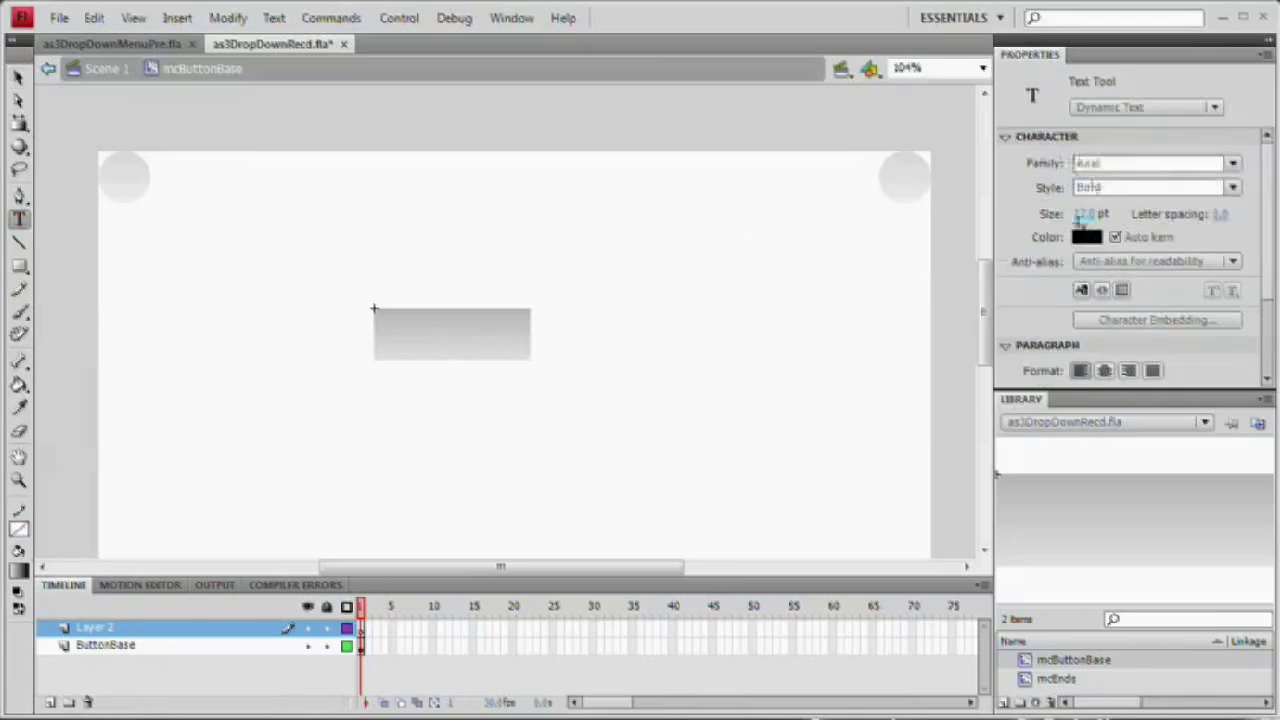
pyautogui.rightClick(436, 331)
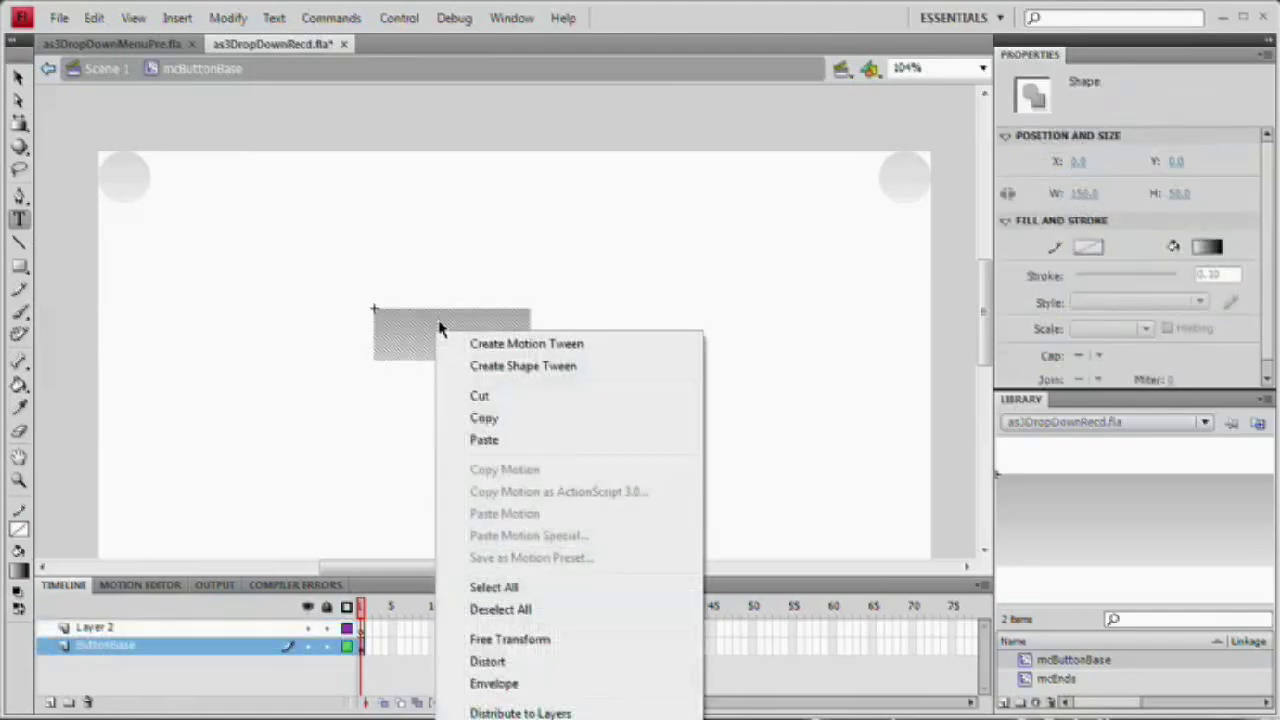
pyautogui.click(362, 628)
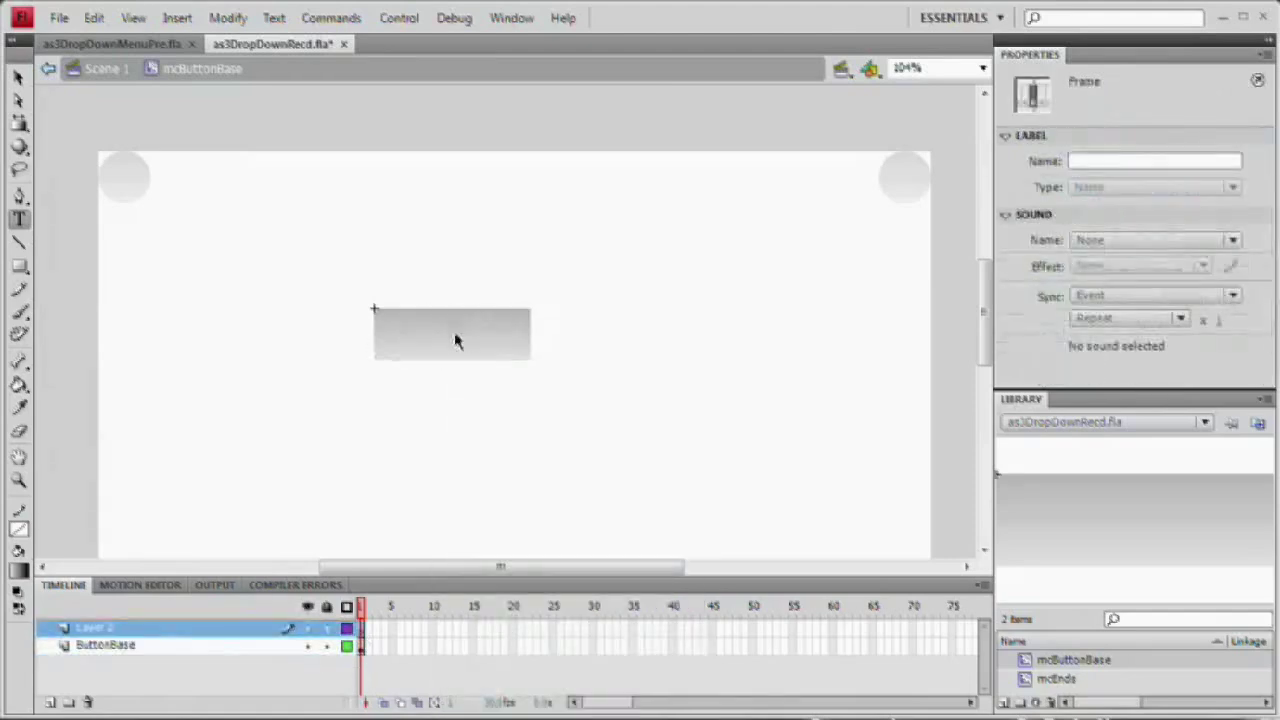
pyautogui.moveTo(448, 325); pyautogui.dragTo(558, 341)
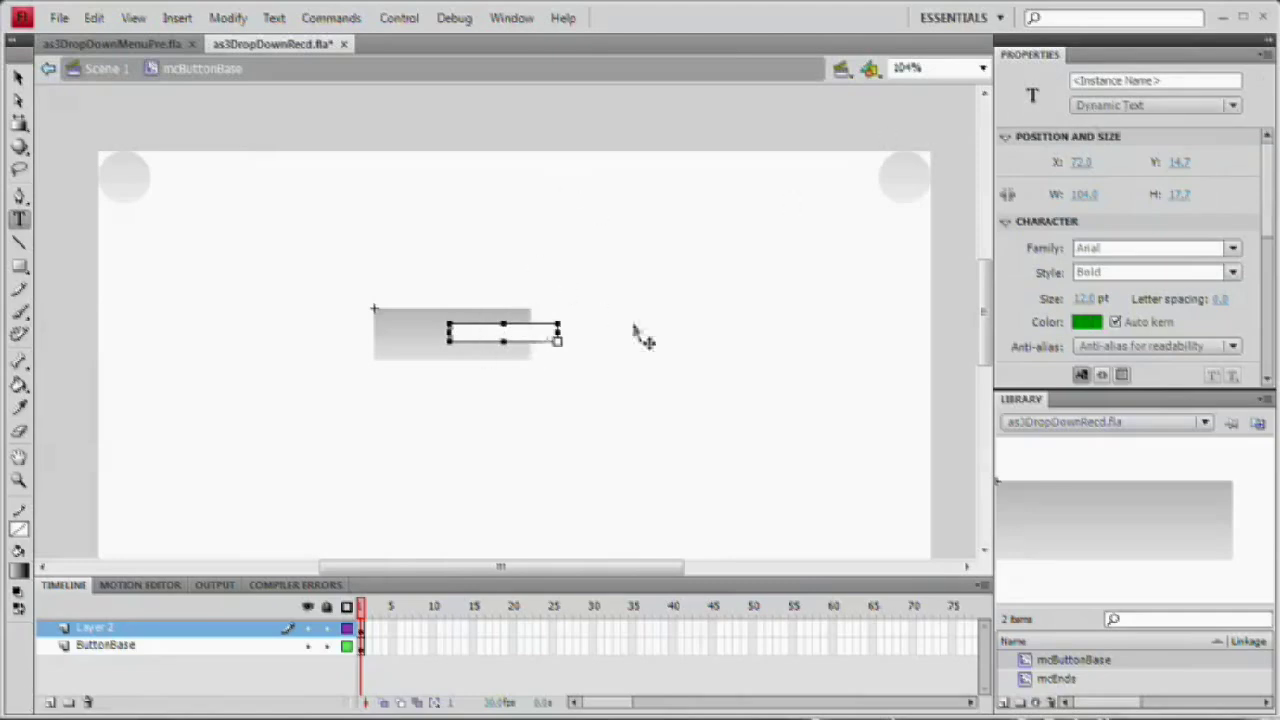
# Change the text field to Static Text and enter PORTFOLIO in it.
pyautogui.click(1180, 108)
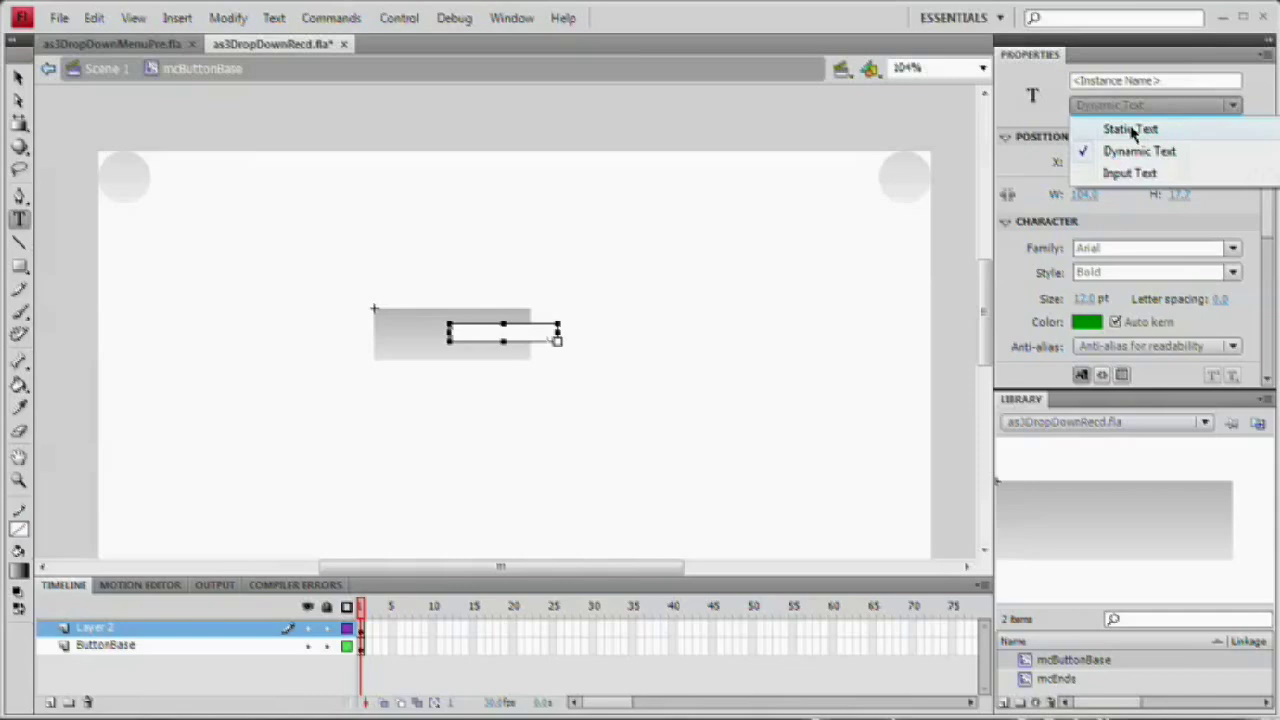
pyautogui.click(1131, 130)
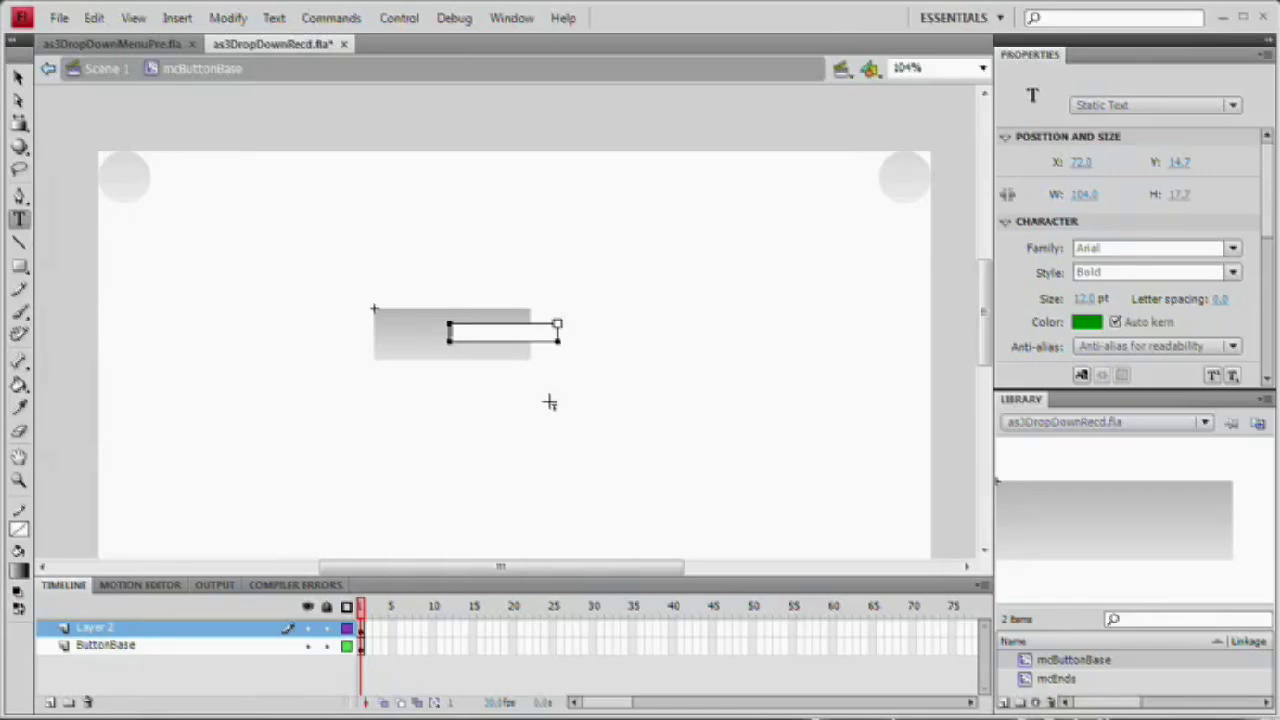
pyautogui.write('PORTFOLIO')
pyautogui.scroll(3, 549, 400)
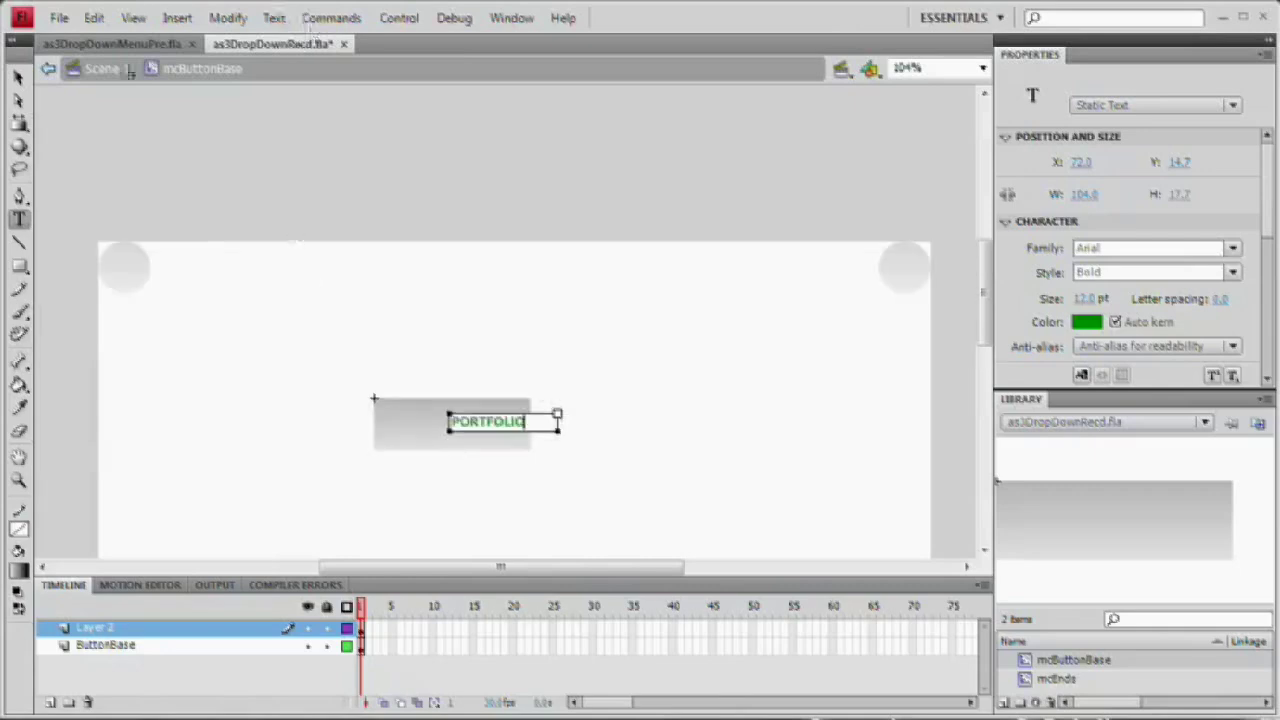
pyautogui.click(18, 77)
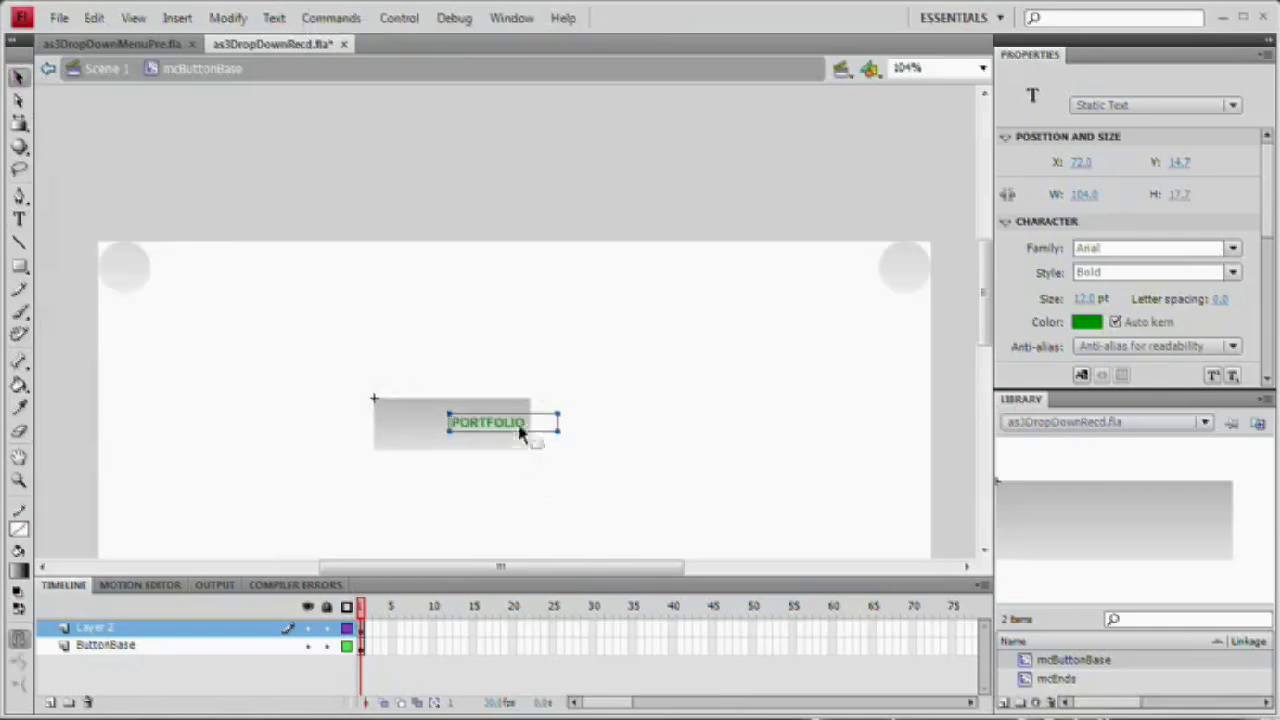
# Center-align the PORTFOLIO text and move it to the middle of the button at about X 23, Y 16.
pyautogui.doubleClick(1030, 401)
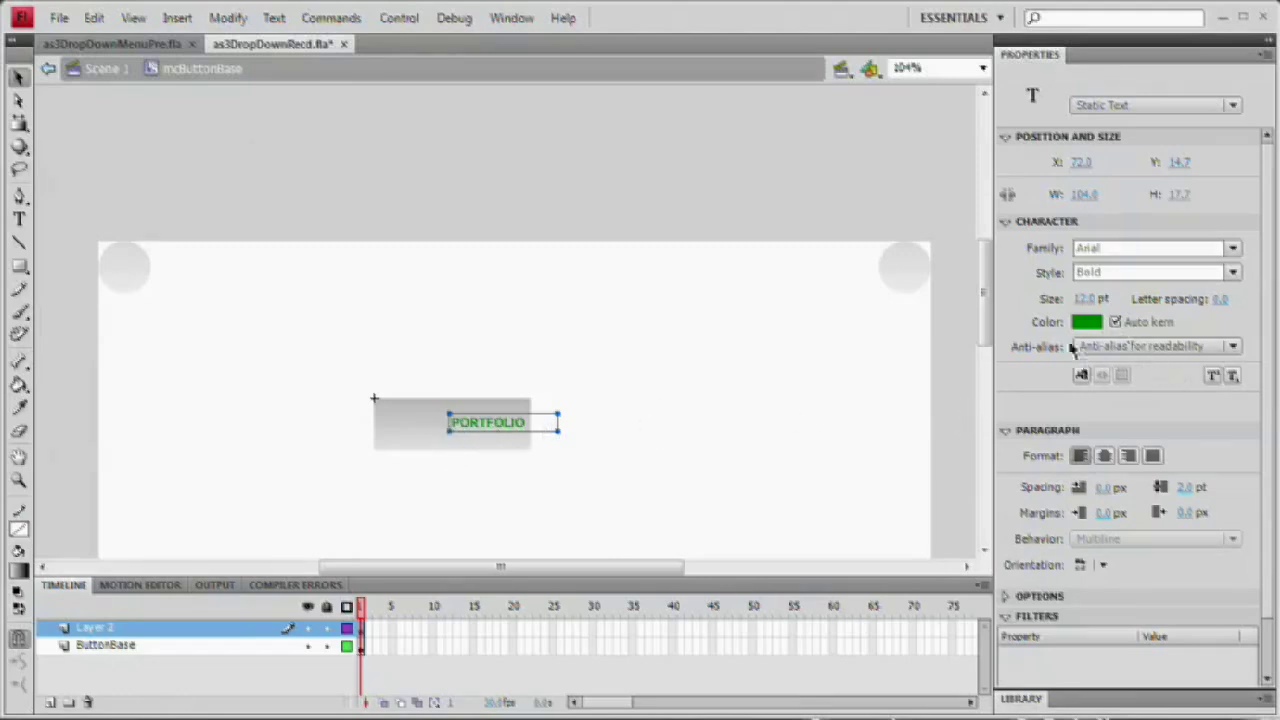
pyautogui.click(1106, 457)
pyautogui.moveTo(523, 425); pyautogui.dragTo(468, 428)
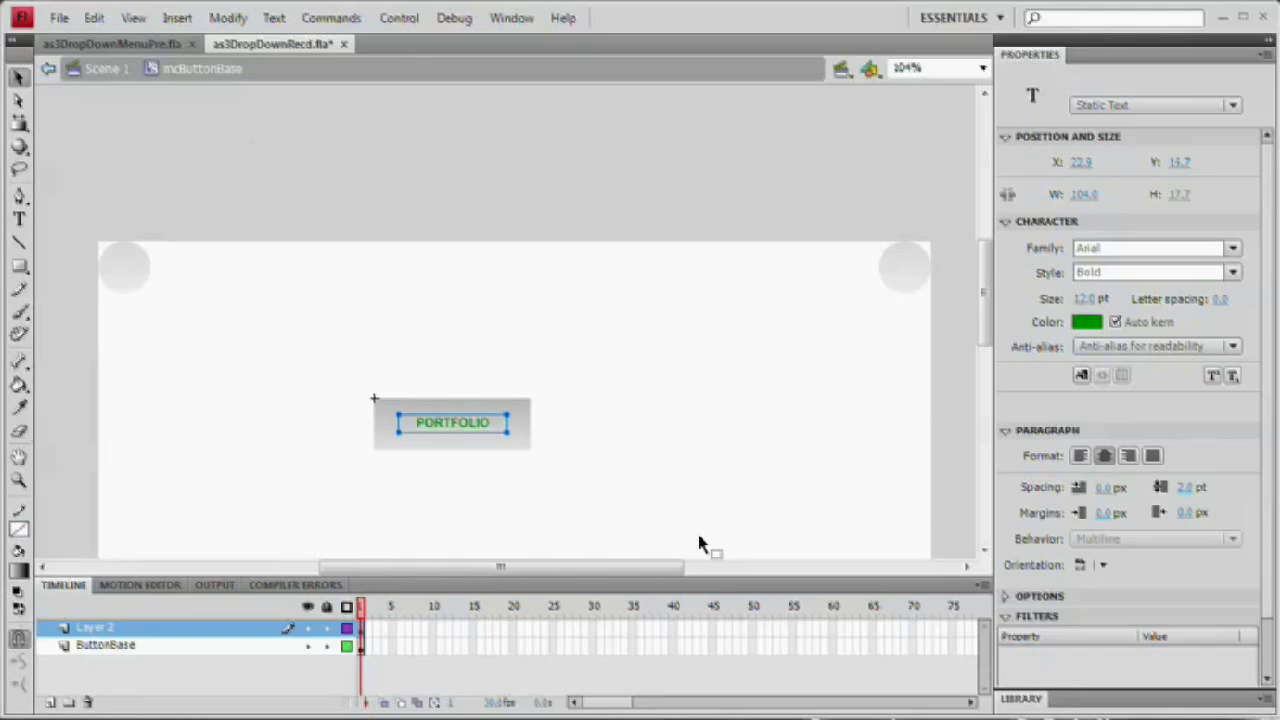
# Color the PORTFOLIO text dark gray and set its size to 14 pt.
pyautogui.click(1090, 323)
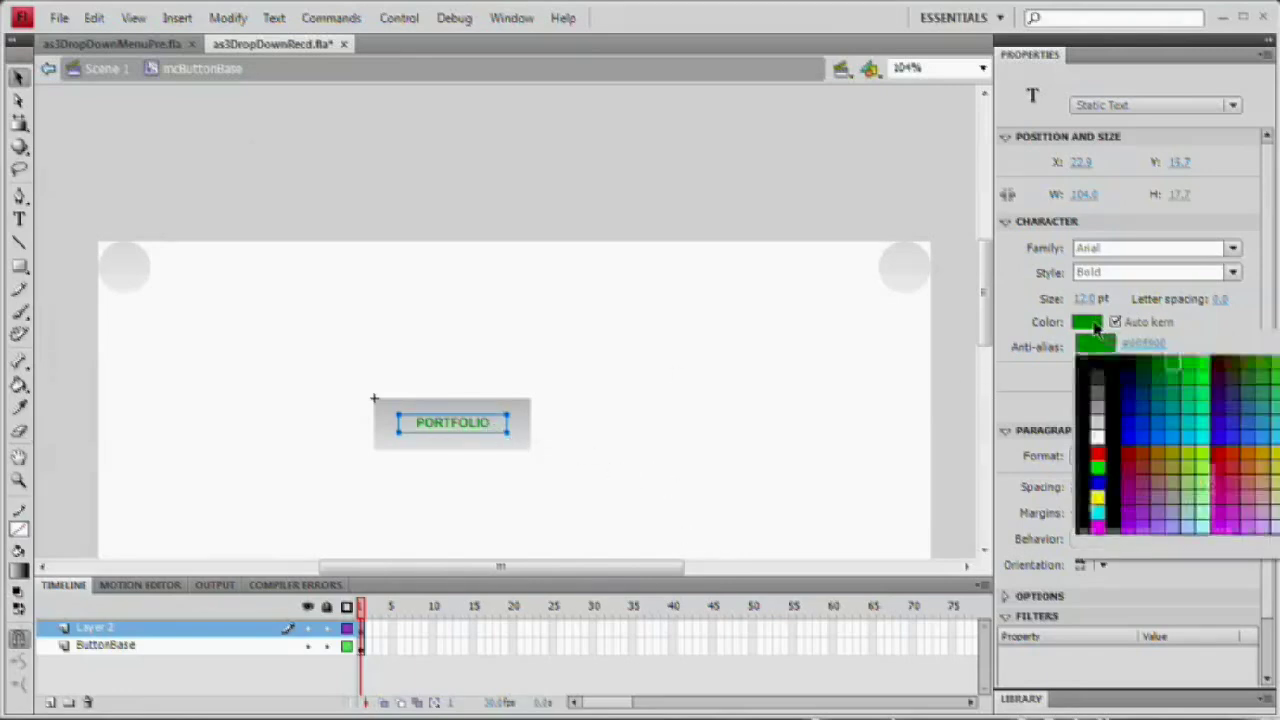
pyautogui.click(1100, 387)
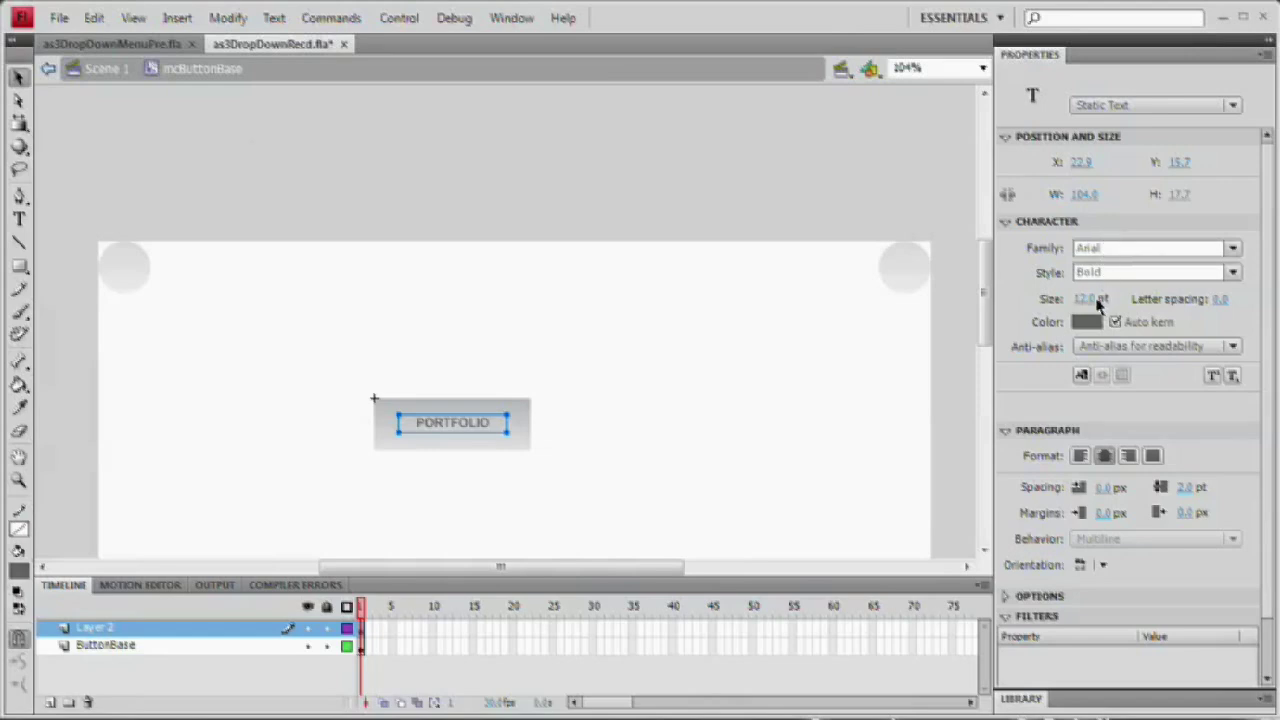
pyautogui.click(1096, 301)
pyautogui.write('1')
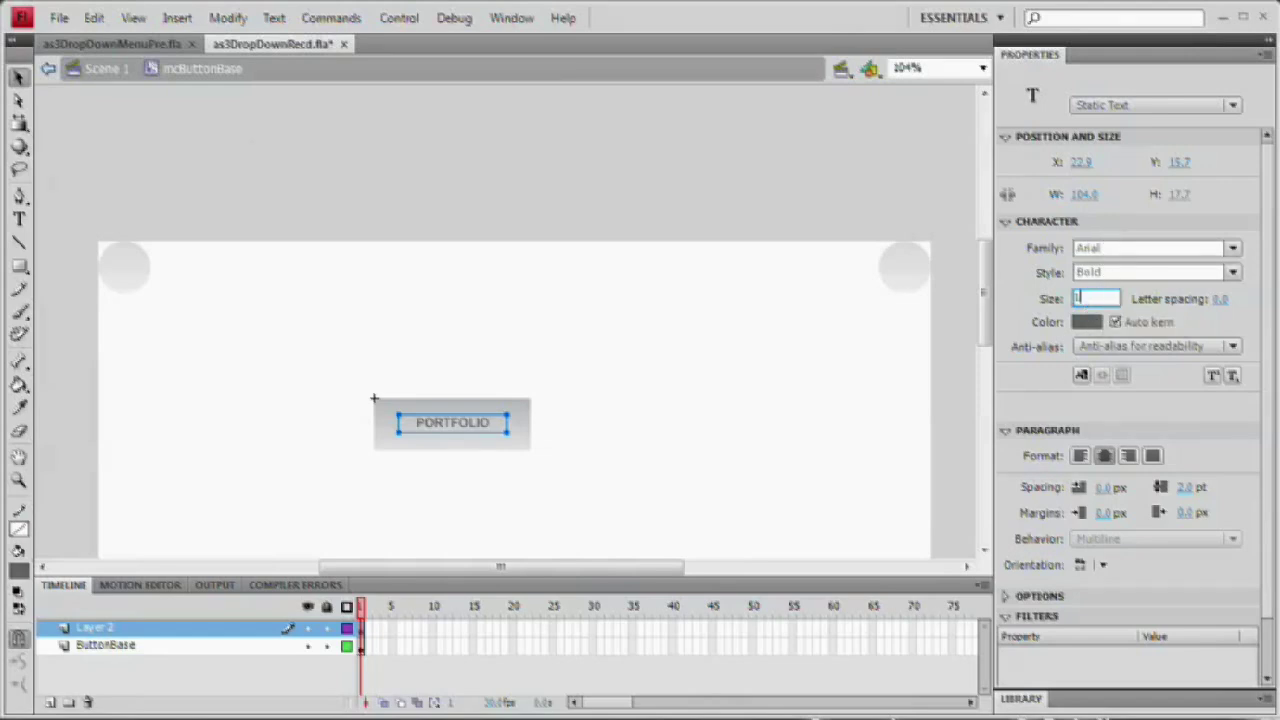
pyautogui.write('4')
pyautogui.press('Tab')
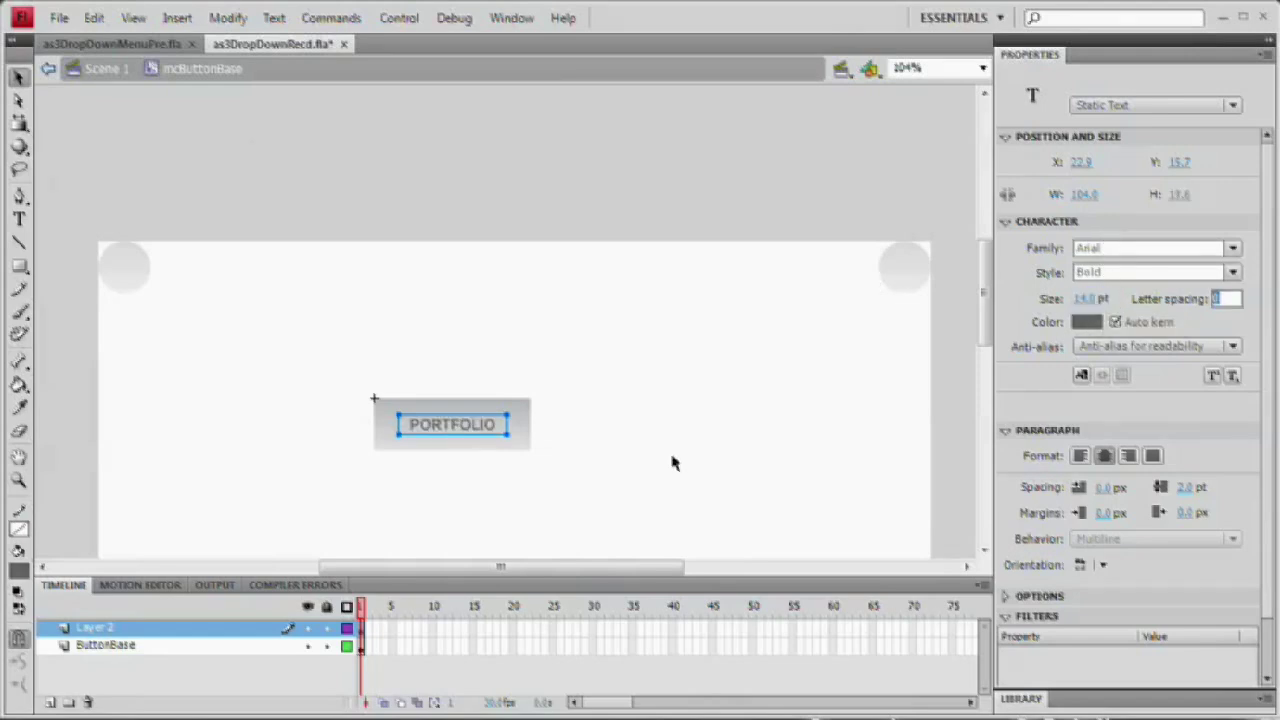
# Set the PORTFOLIO text size to 13 pt.
pyautogui.click(1088, 299)
pyautogui.write('13')
pyautogui.press('Tab')
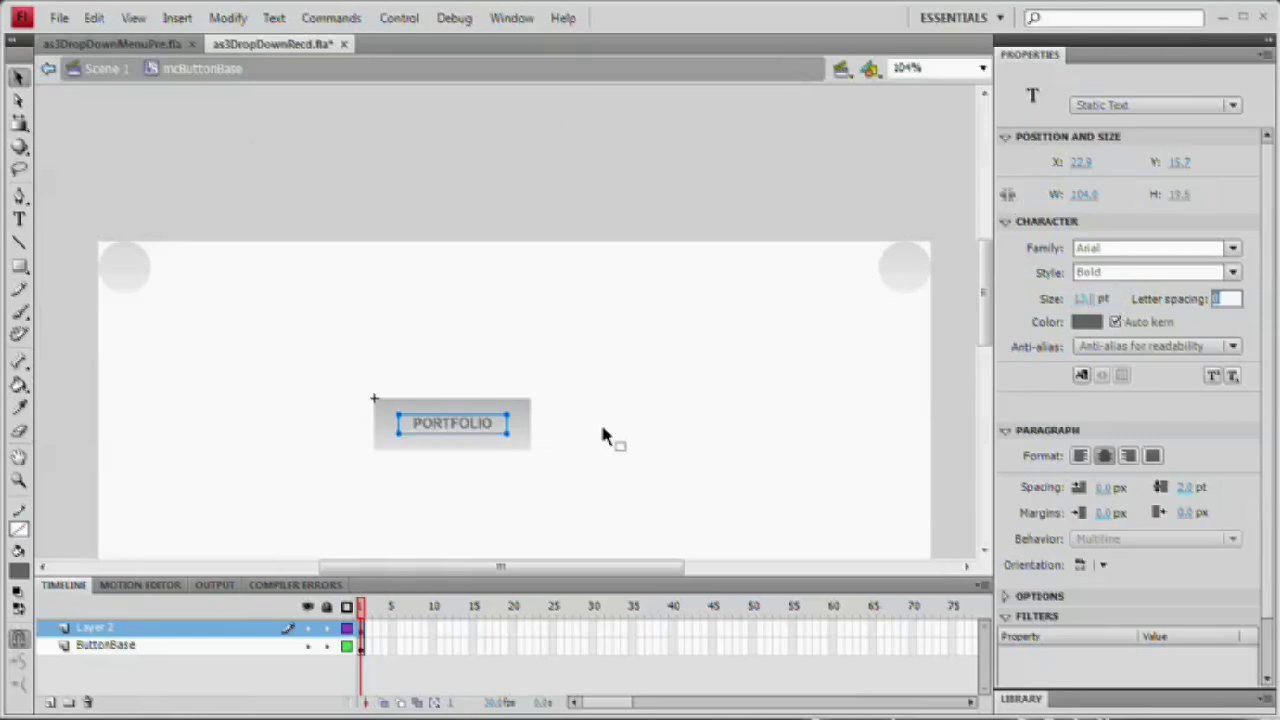
pyautogui.click(537, 487)
pyautogui.click(489, 428)
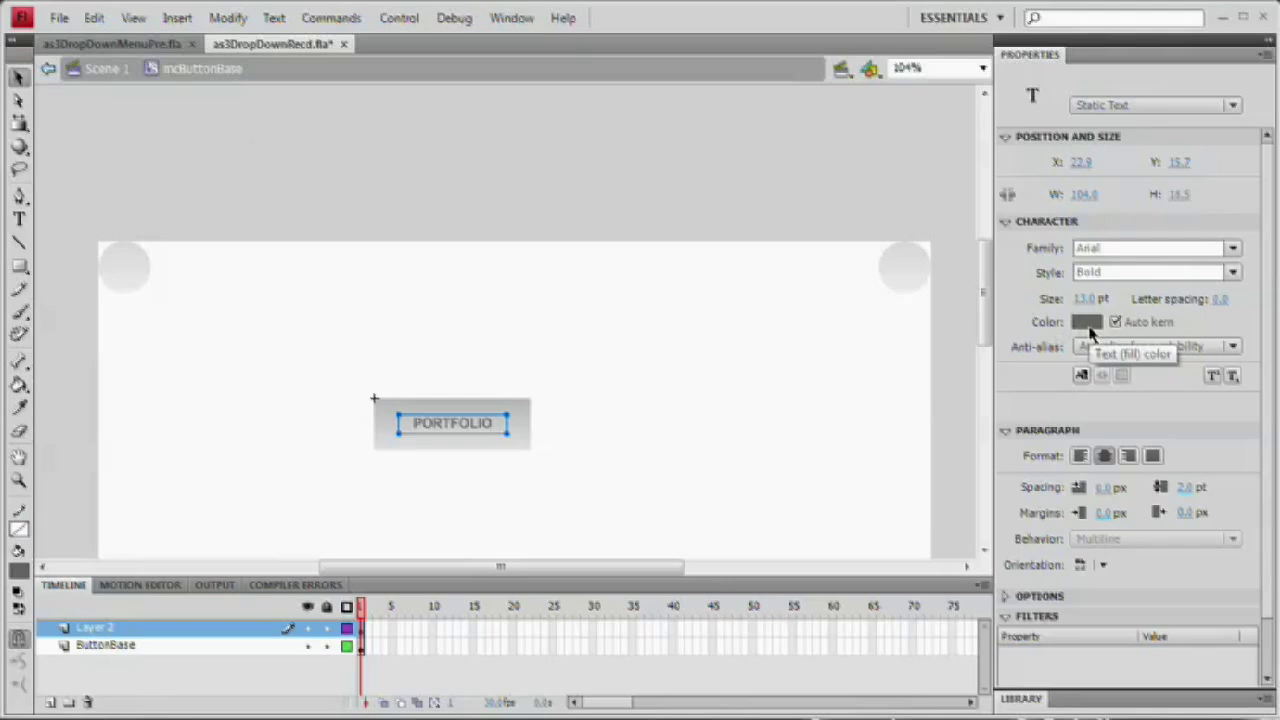
# Rename the text layer Txt and lock the ButtonBase layer.
pyautogui.doubleClick(100, 627)
pyautogui.write('Txt')
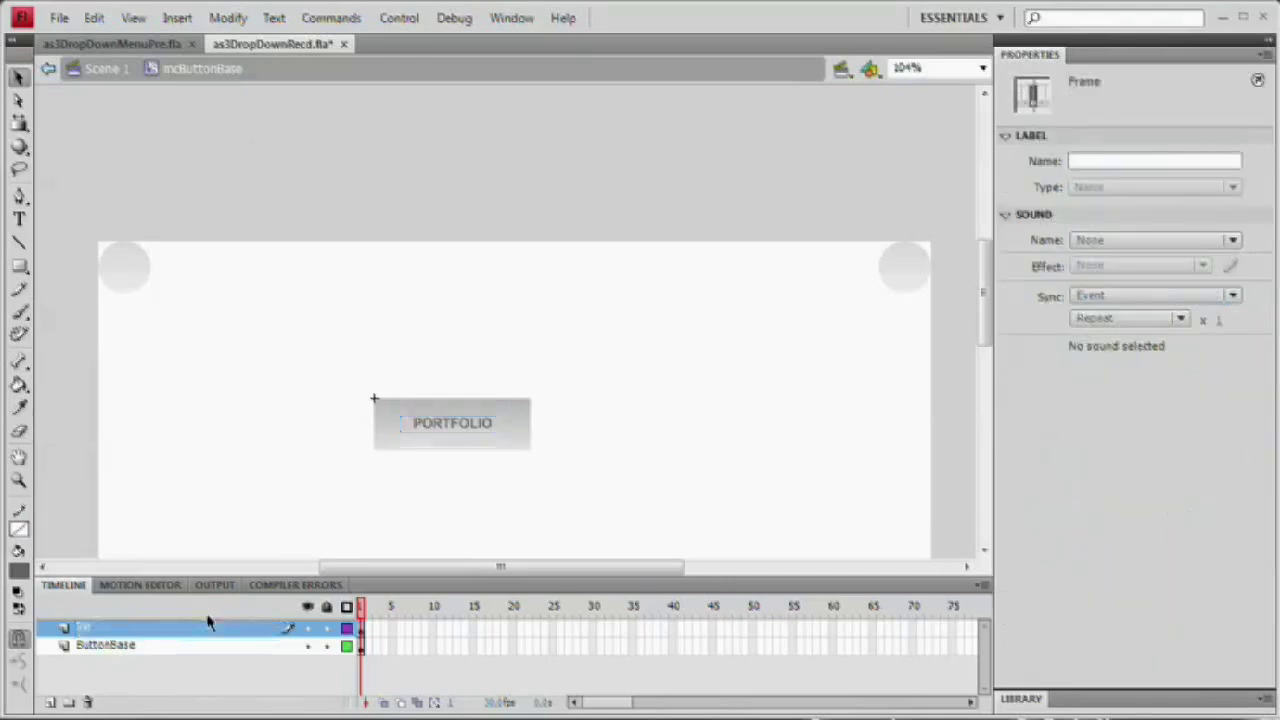
pyautogui.press('Return')
pyautogui.click(325, 645)
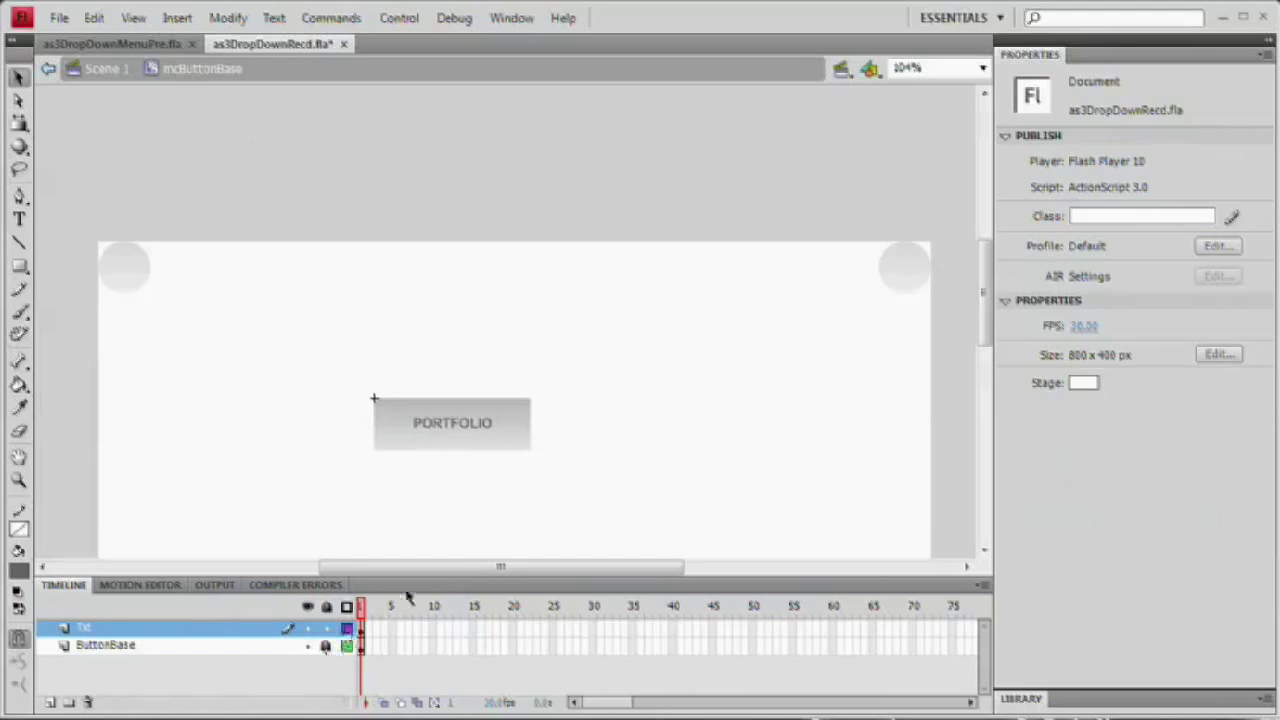
# Return to Scene 1 and select the mcButtonBase instance on the Buttons layer.
pyautogui.click(447, 443)
pyautogui.click(416, 494)
pyautogui.doubleClick(311, 322)
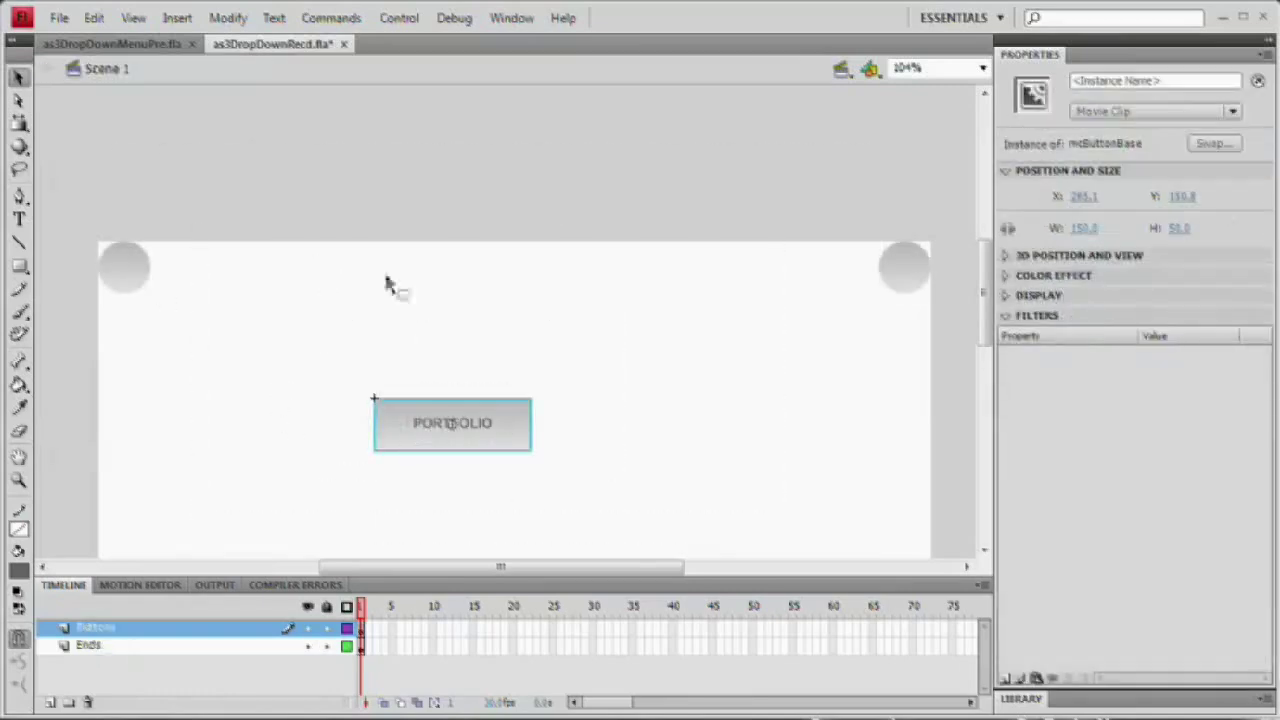
pyautogui.click(140, 282)
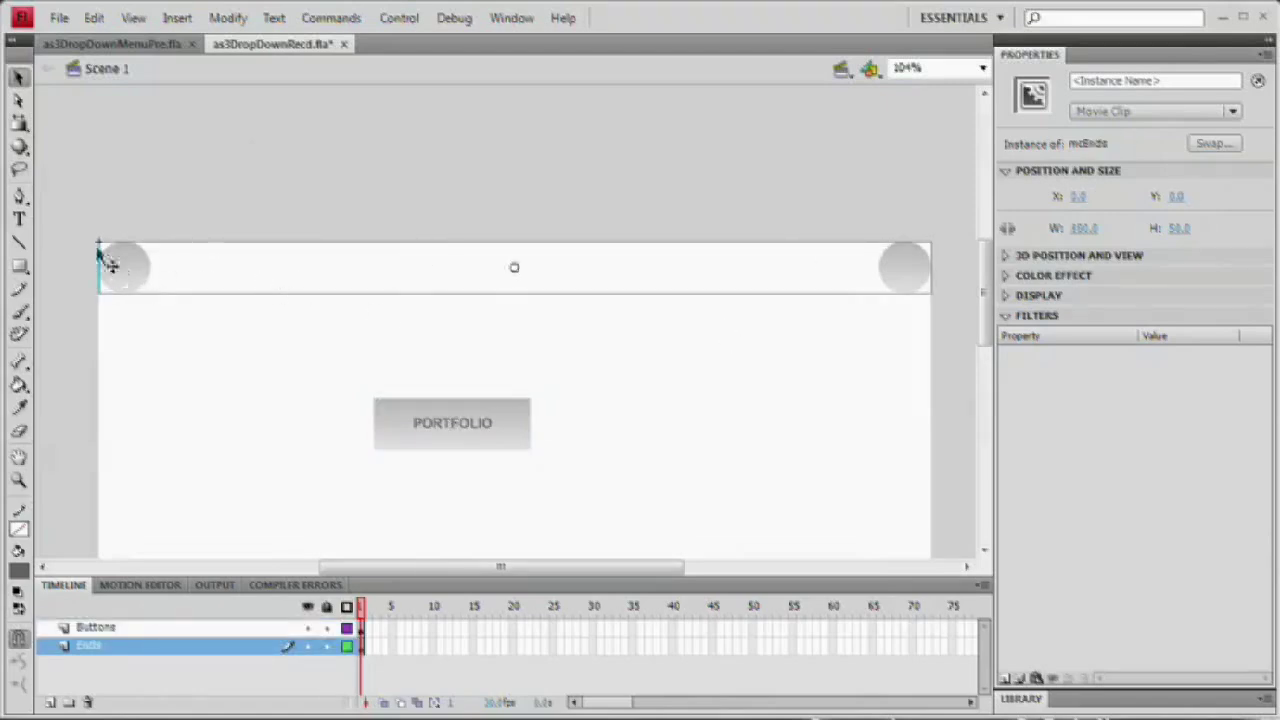
pyautogui.click(471, 420)
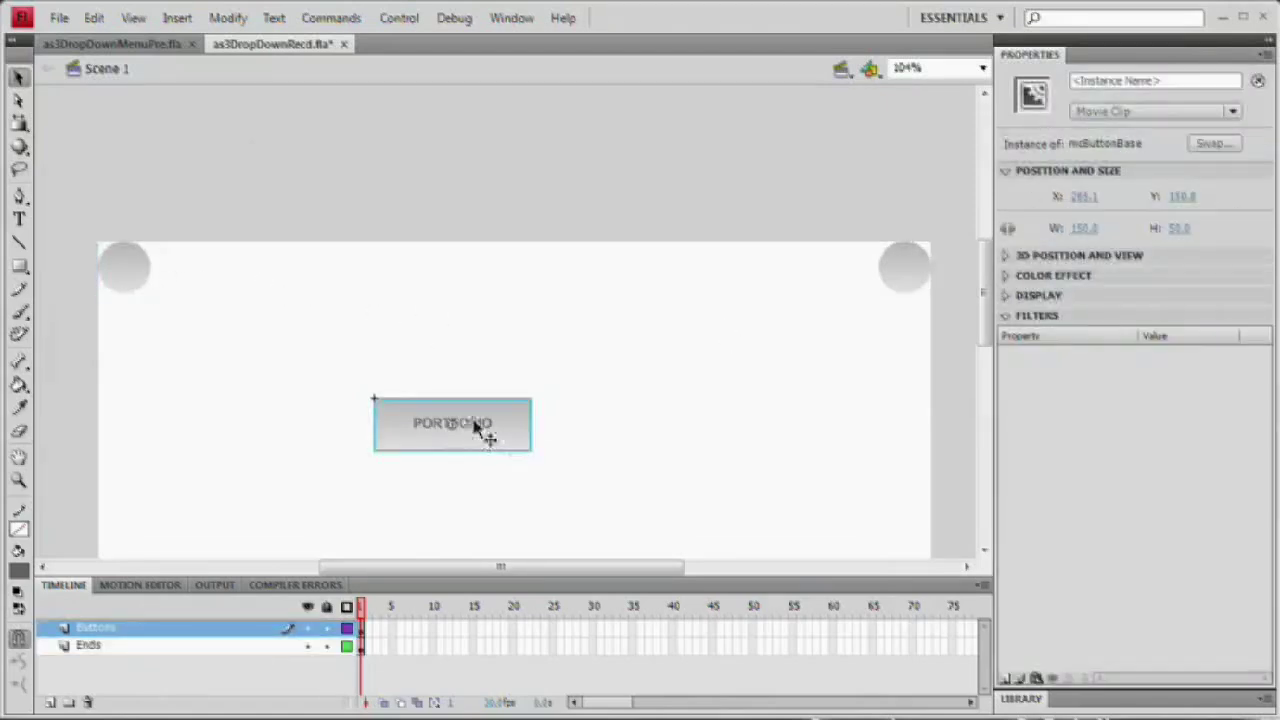
# Delete the mcButtonBase instance from the stage and place five new mcButtonBase instances from the library on the Buttons layer.
pyautogui.moveTo(475, 434); pyautogui.dragTo(543, 413)
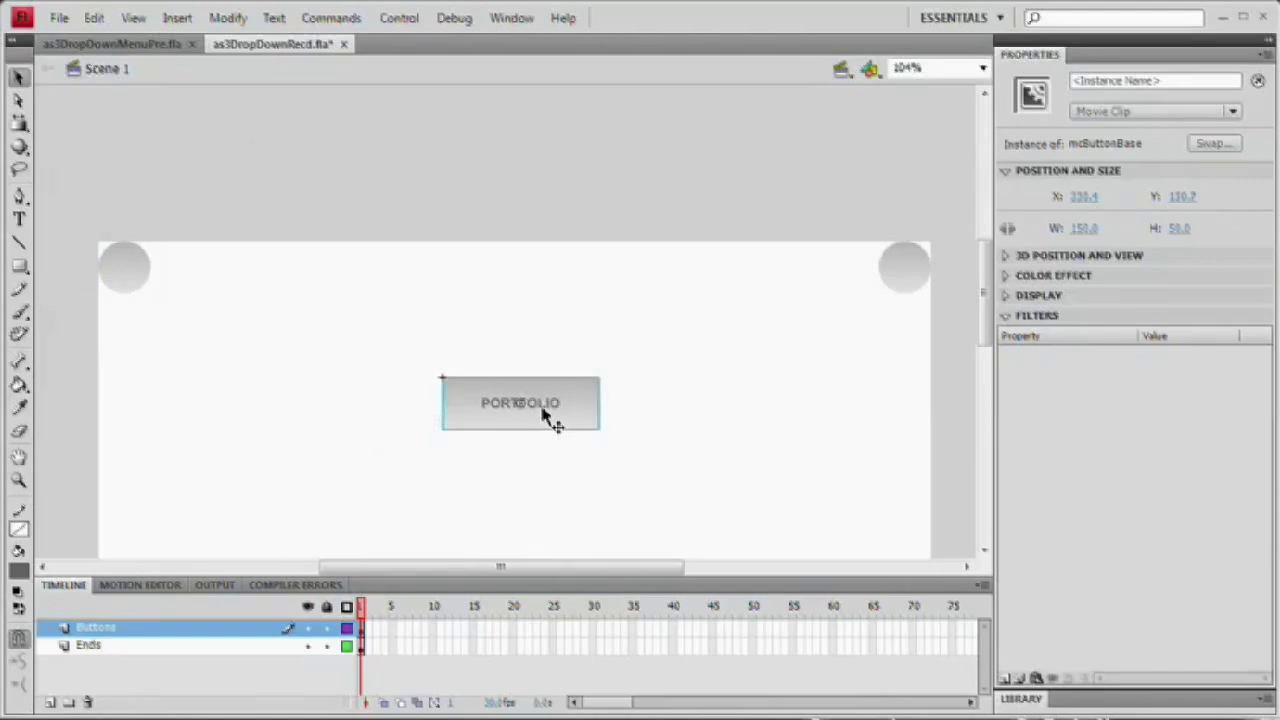
pyautogui.press('Delete')
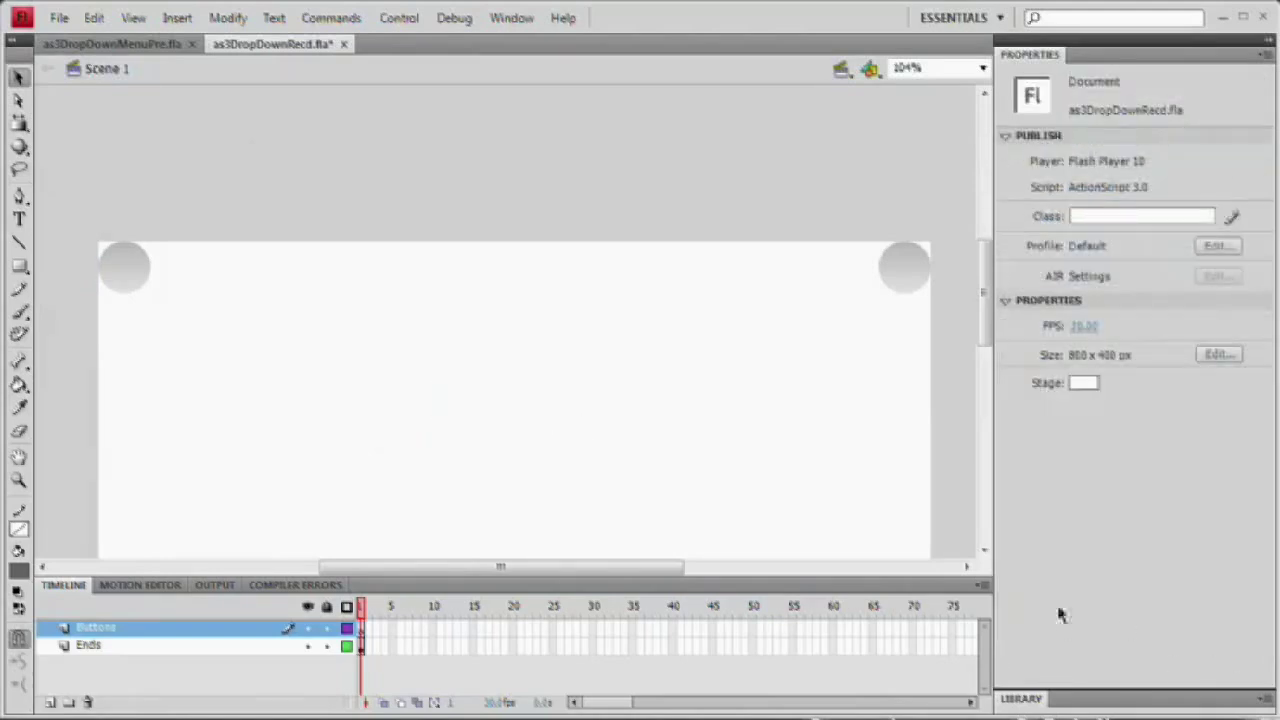
pyautogui.click(1036, 700)
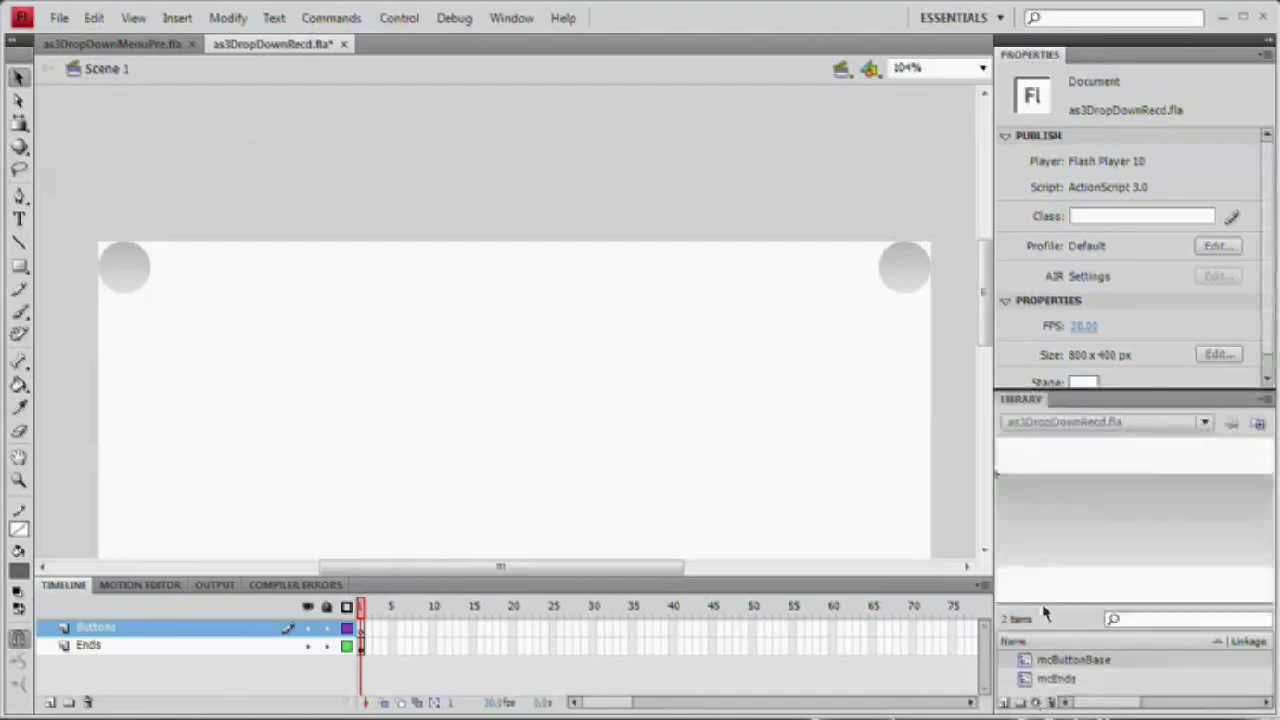
pyautogui.moveTo(1116, 397); pyautogui.dragTo(1116, 233)
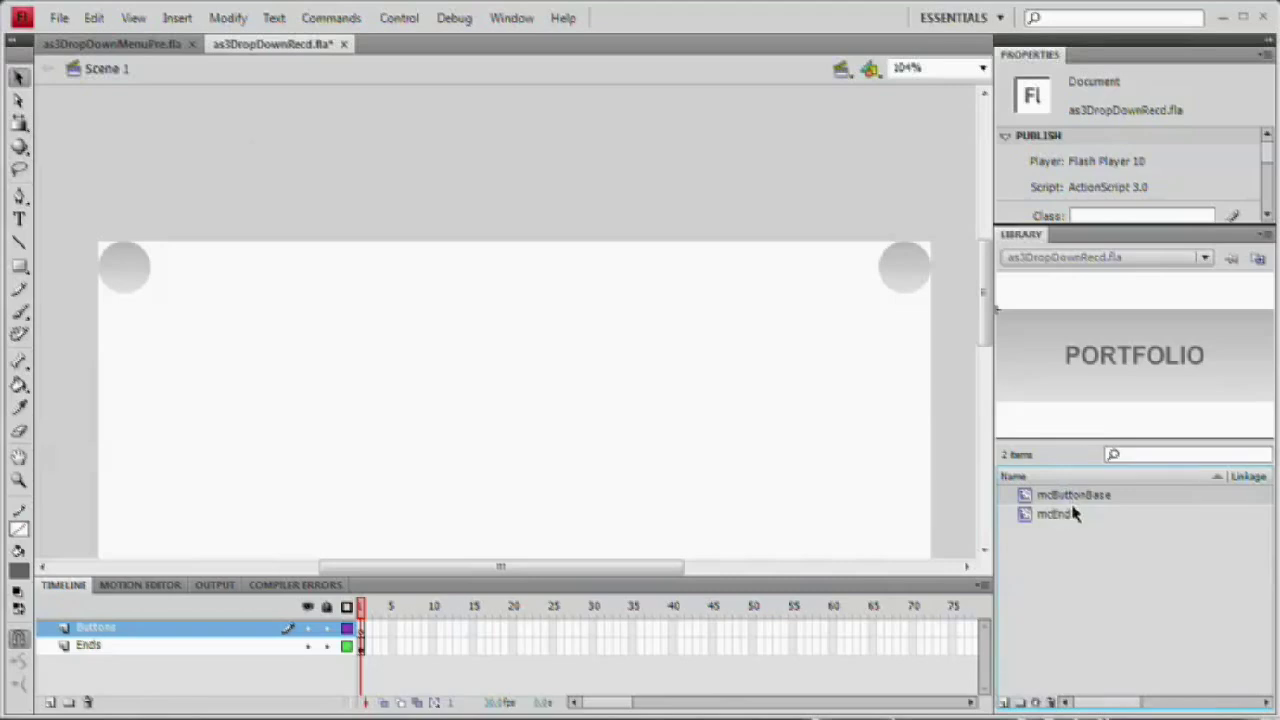
pyautogui.moveTo(1068, 503); pyautogui.dragTo(246, 420)
pyautogui.moveTo(1098, 502); pyautogui.dragTo(438, 418)
pyautogui.moveTo(1100, 502); pyautogui.dragTo(621, 404)
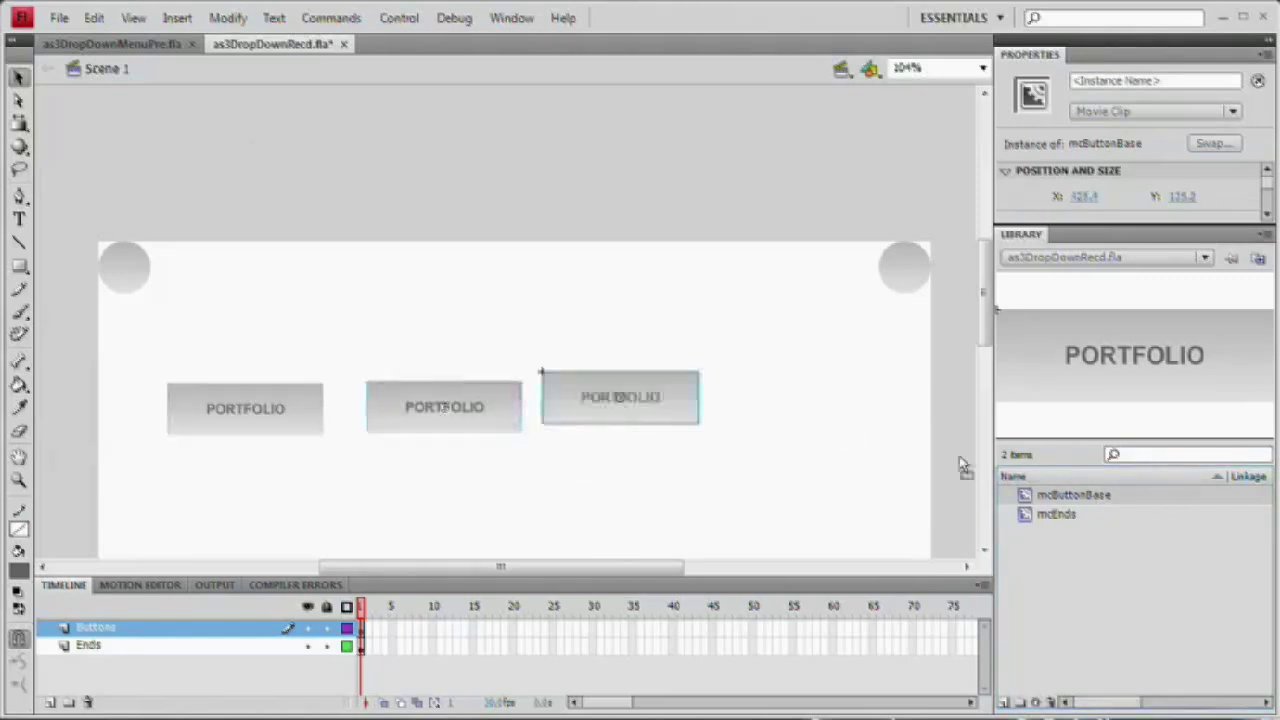
pyautogui.moveTo(1060, 500); pyautogui.dragTo(652, 472)
pyautogui.moveTo(1043, 500); pyautogui.dragTo(815, 481)
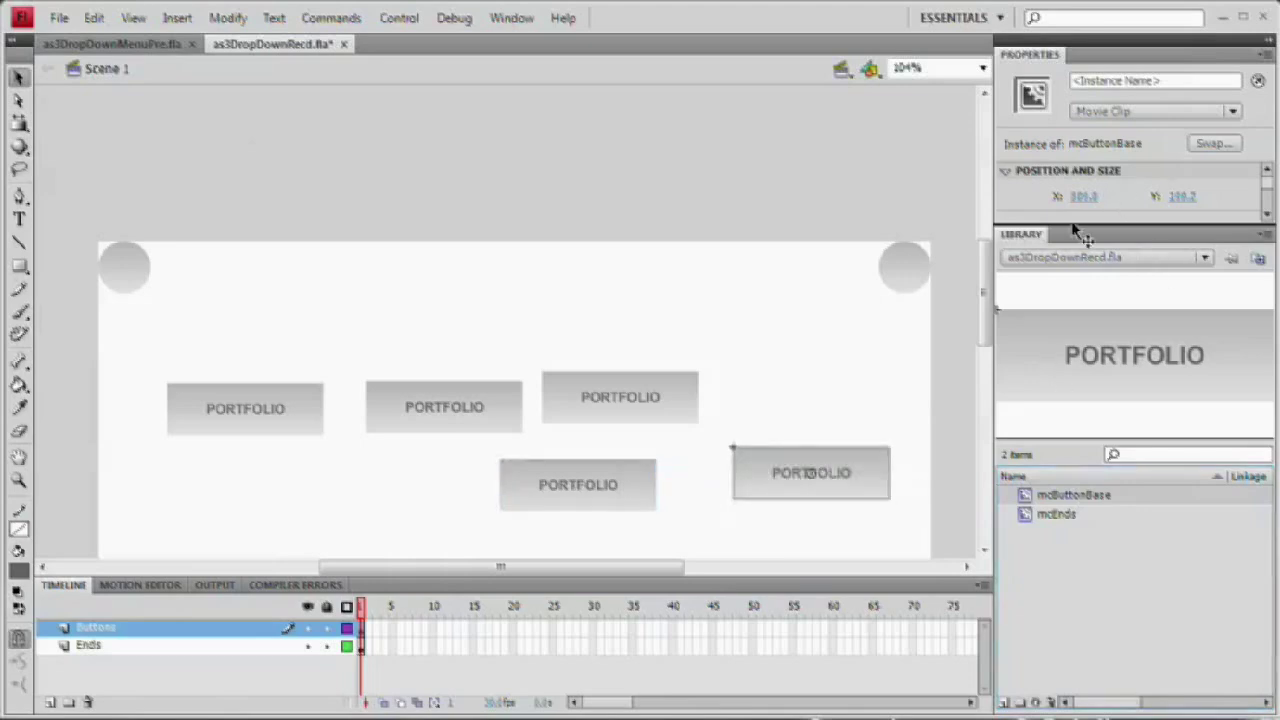
pyautogui.moveTo(1088, 234); pyautogui.dragTo(1022, 399)
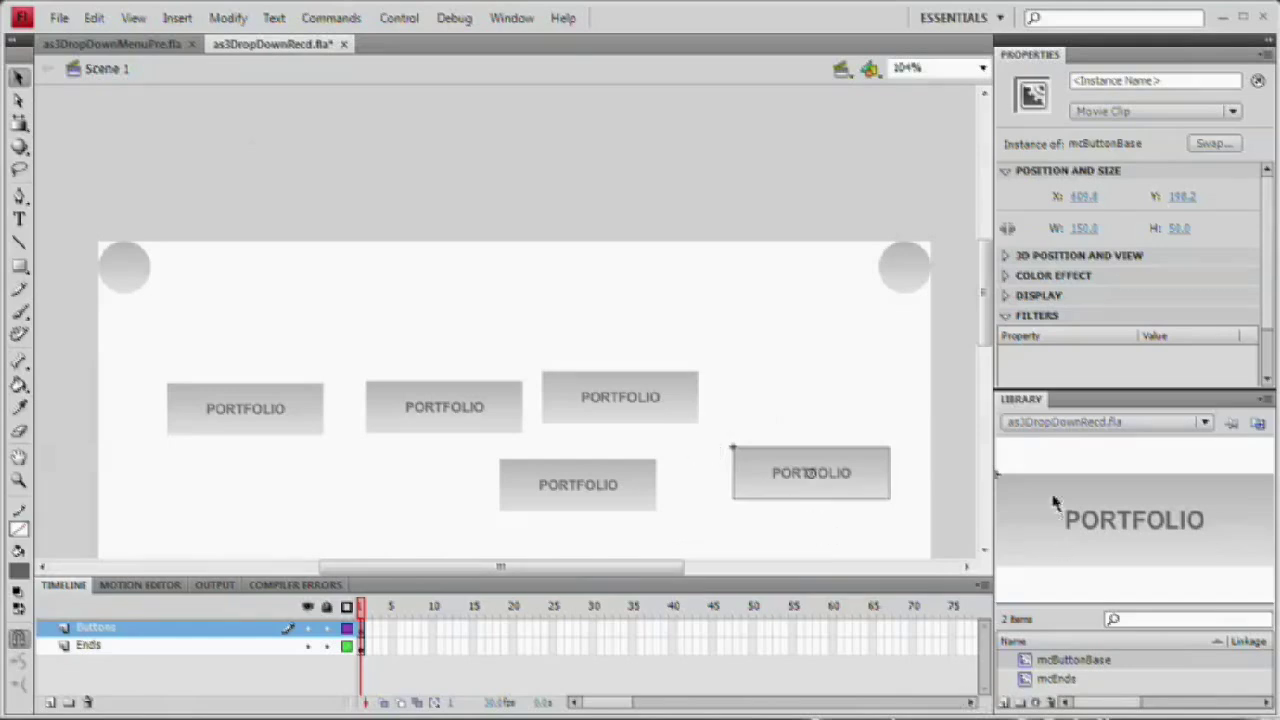
pyautogui.click(1027, 400)
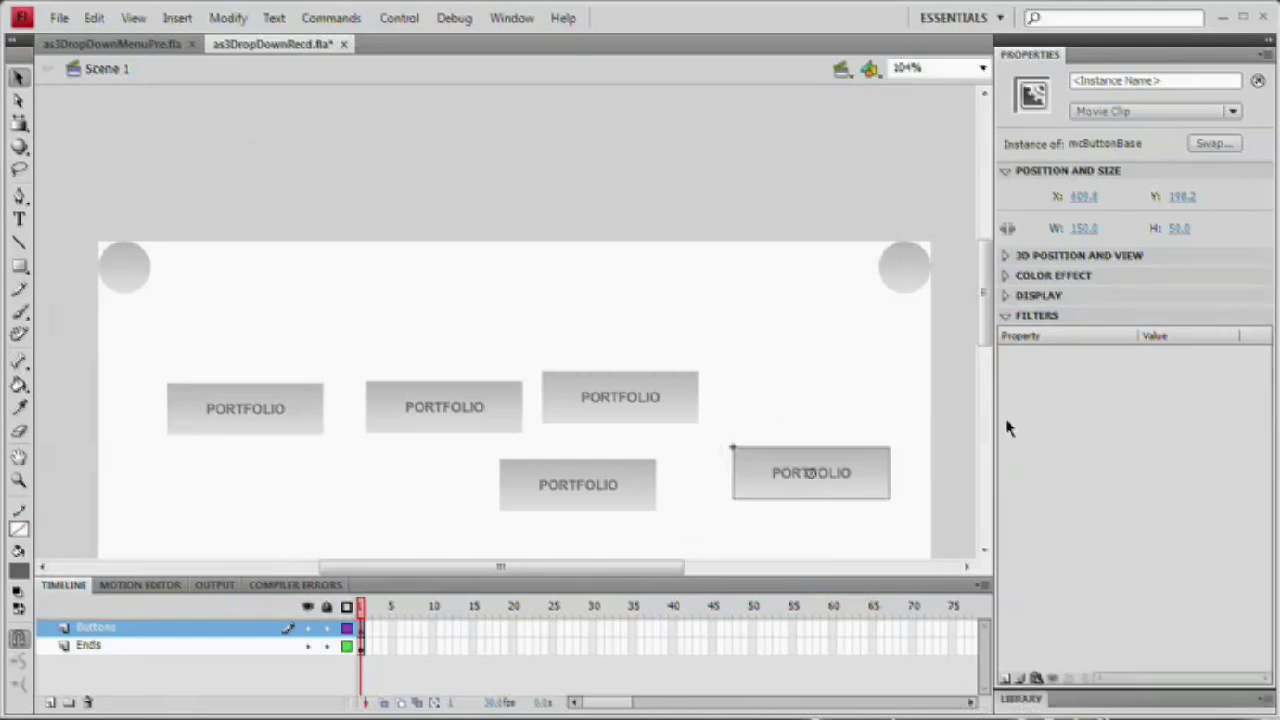
# Duplicate the symbol of the leftmost PORTFOLIO button as mcHome.
pyautogui.click(250, 416)
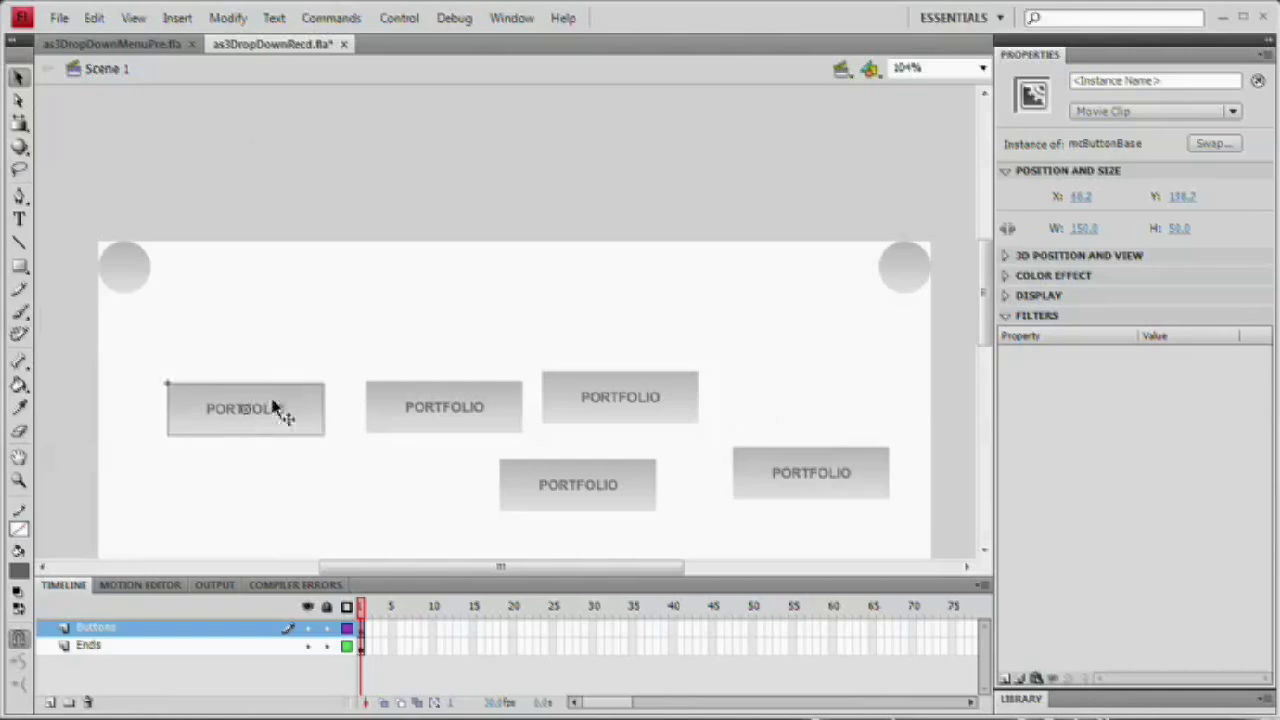
pyautogui.moveTo(371, 394); pyautogui.dragTo(347, 216)
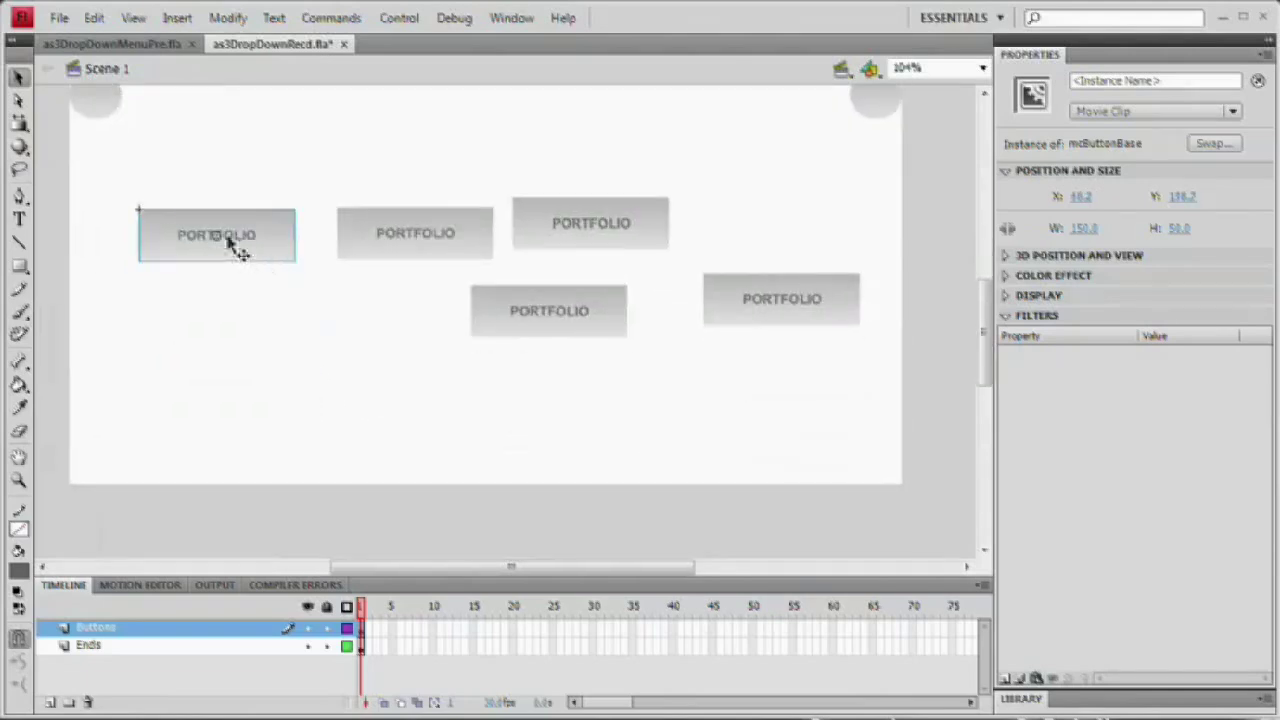
pyautogui.rightClick(229, 228)
pyautogui.click(190, 278)
pyautogui.moveTo(309, 251); pyautogui.dragTo(354, 289)
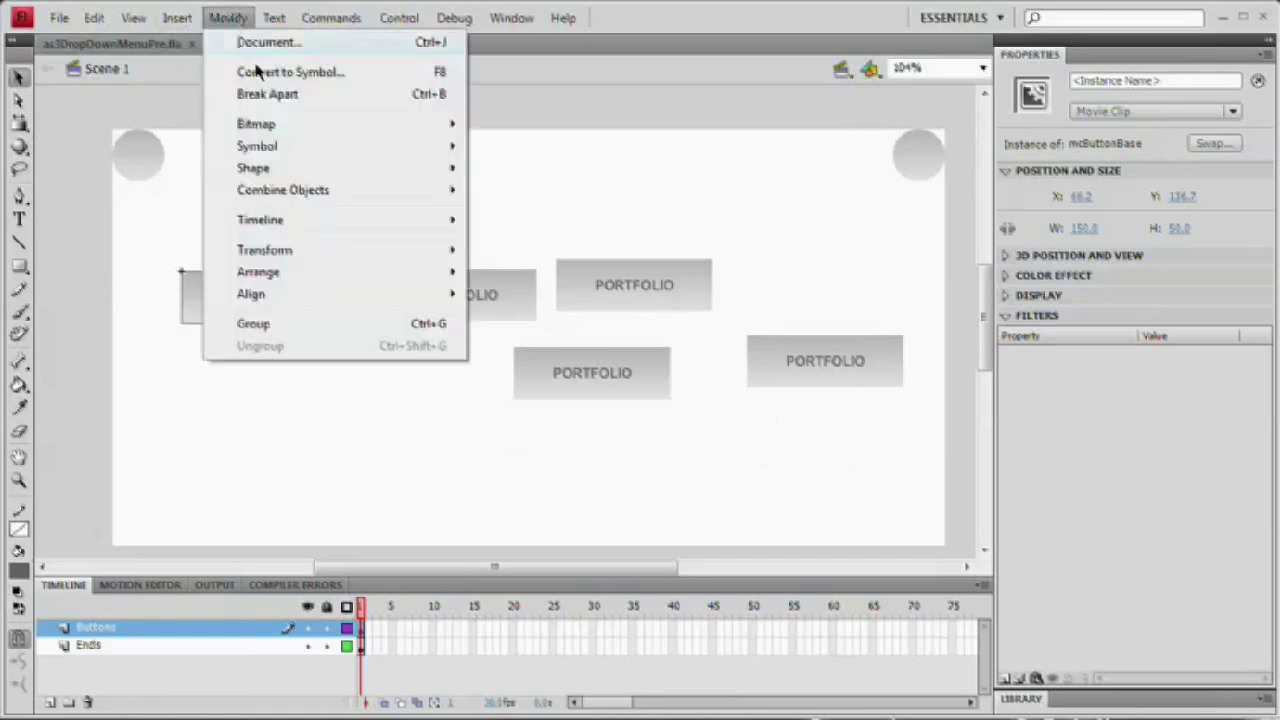
pyautogui.moveTo(340, 150)
pyautogui.click(538, 170)
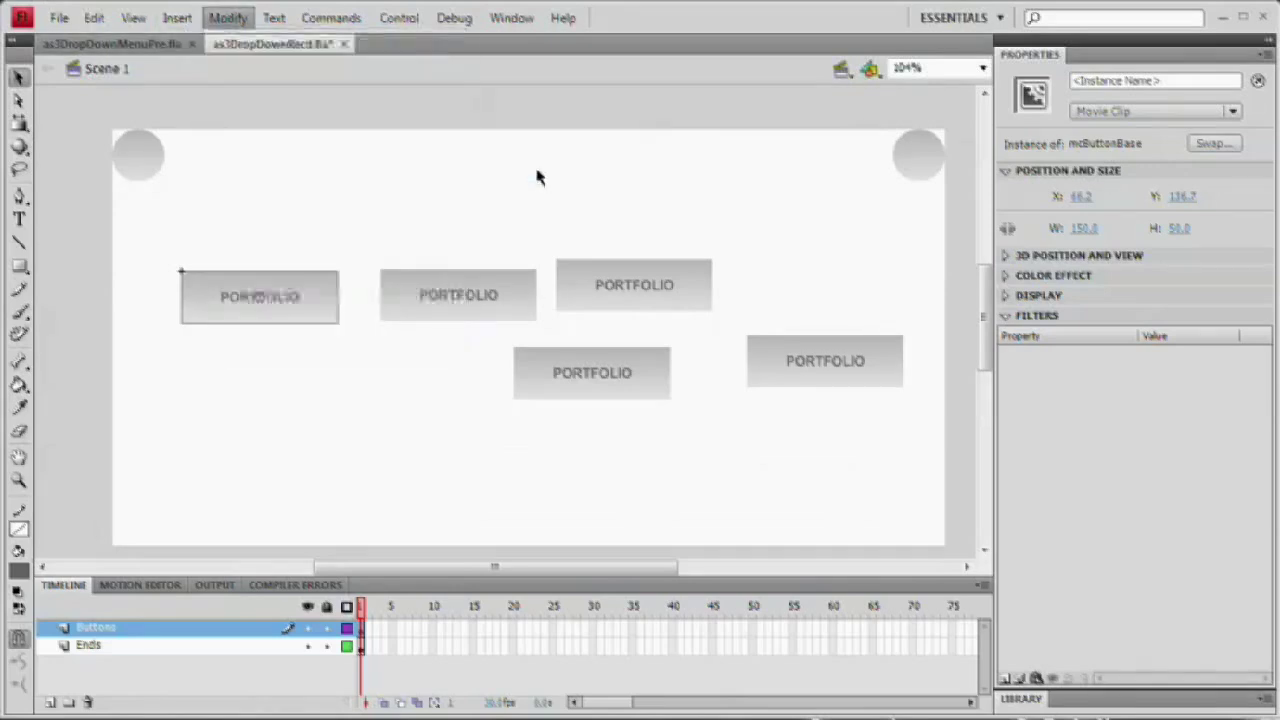
pyautogui.click(629, 342)
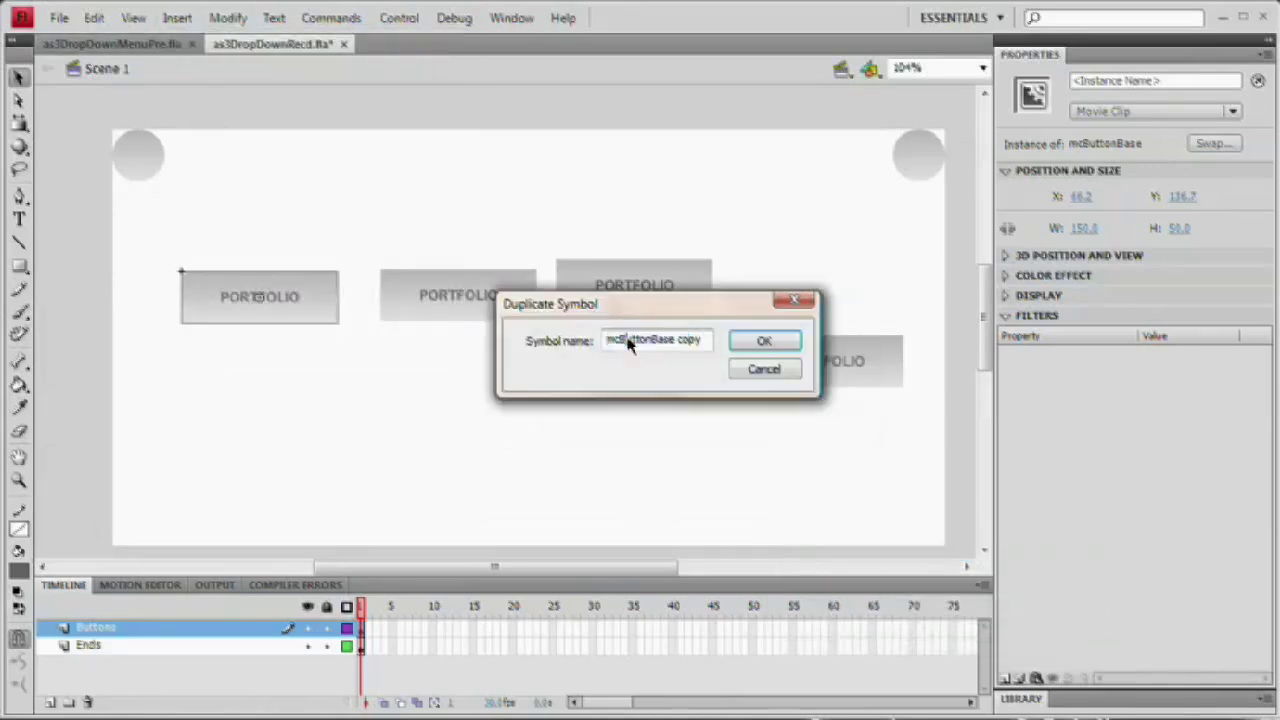
pyautogui.moveTo(624, 340); pyautogui.dragTo(733, 342)
pyautogui.press('BackSpace')
pyautogui.press('BackSpace')
pyautogui.click(736, 348)
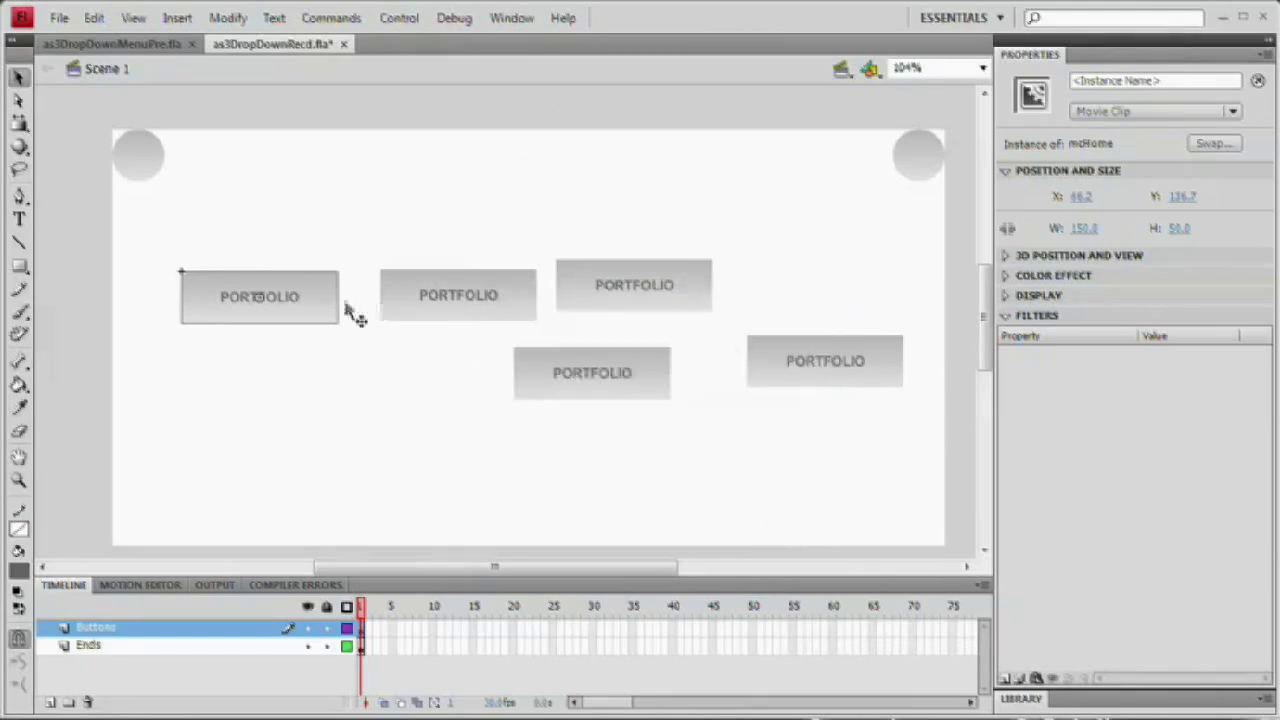
# Change the text inside mcHome to HOME and return to Scene 1.
pyautogui.doubleClick(305, 305)
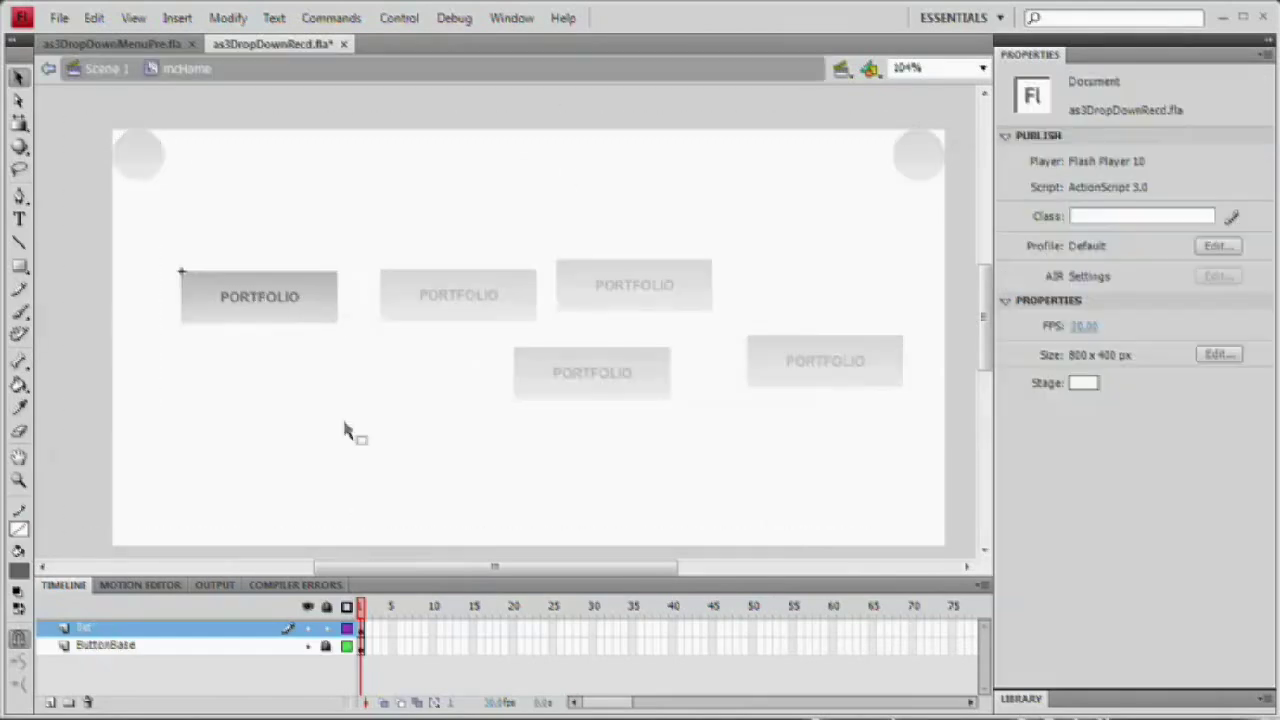
pyautogui.doubleClick(242, 307)
pyautogui.moveTo(209, 296); pyautogui.dragTo(316, 298)
pyautogui.write('HQ')
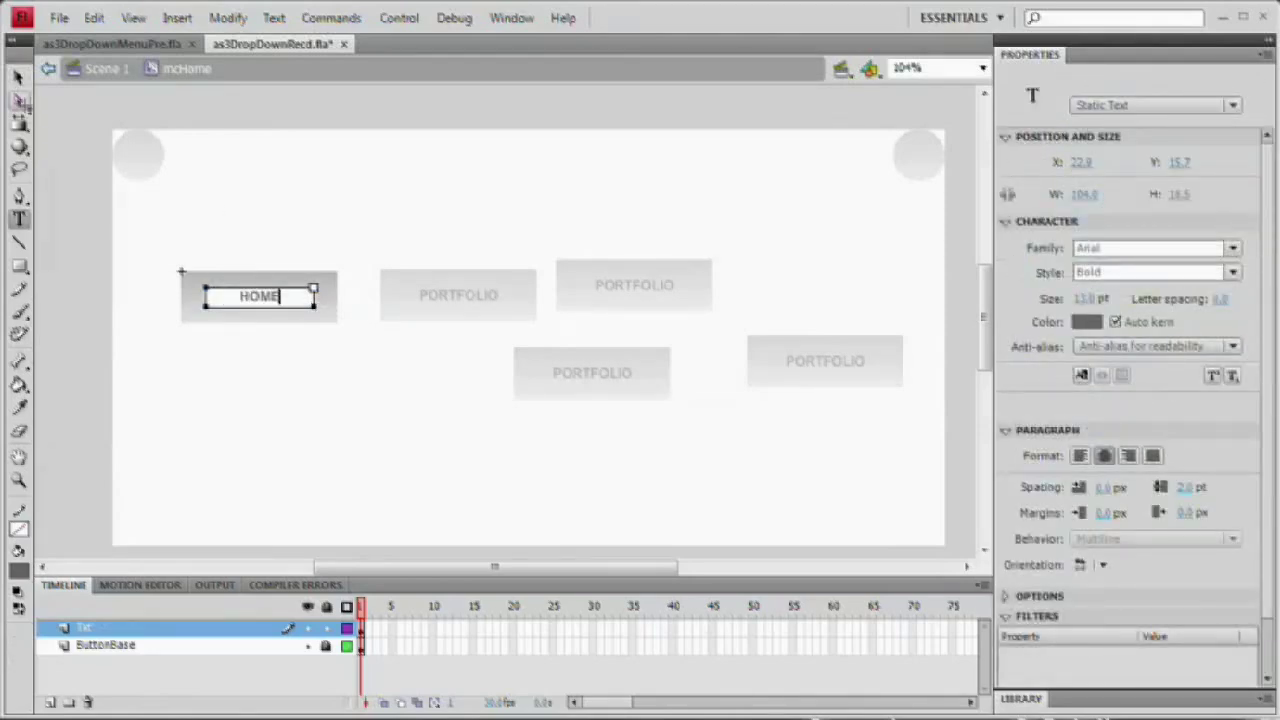
pyautogui.click(19, 77)
pyautogui.doubleClick(330, 206)
pyautogui.click(335, 300)
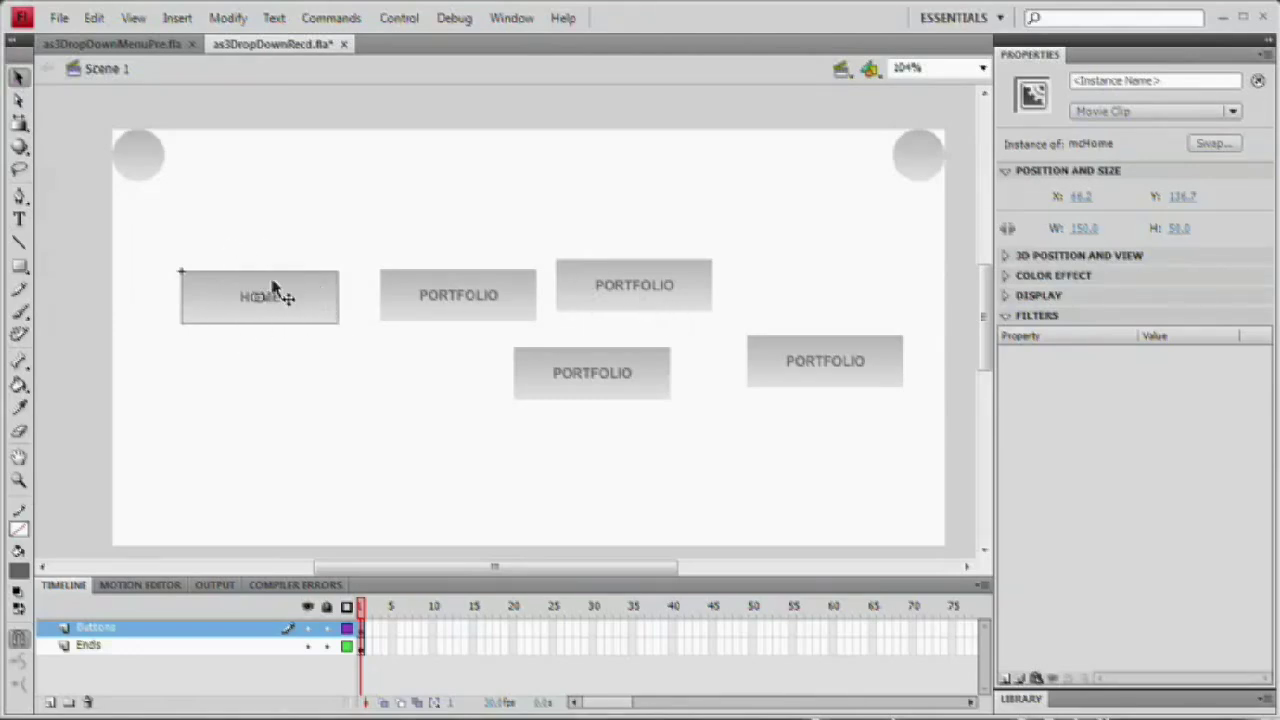
# Change the text inside the second button's mcButtonBase symbol to HOME without duplicating the symbol.
pyautogui.click(493, 304)
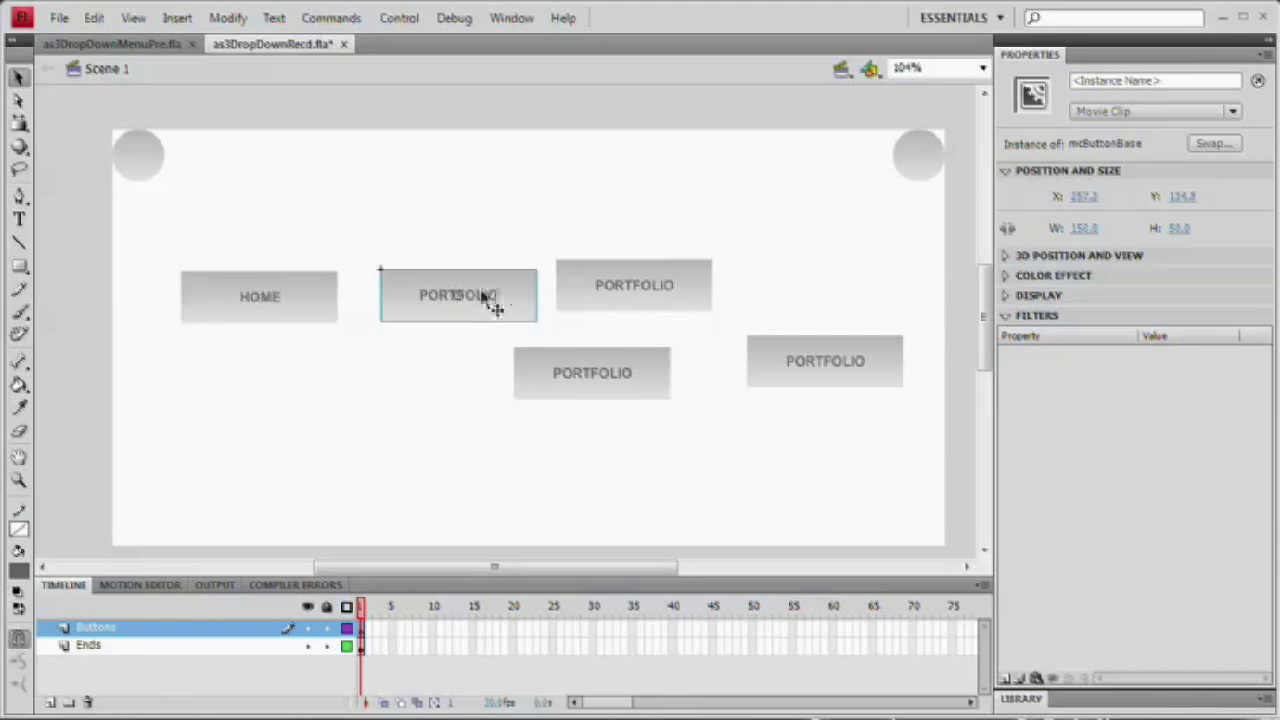
pyautogui.doubleClick(471, 303)
pyautogui.doubleClick(464, 295)
pyautogui.hotkey('ctrl', 'a')
pyautogui.write('HOM')
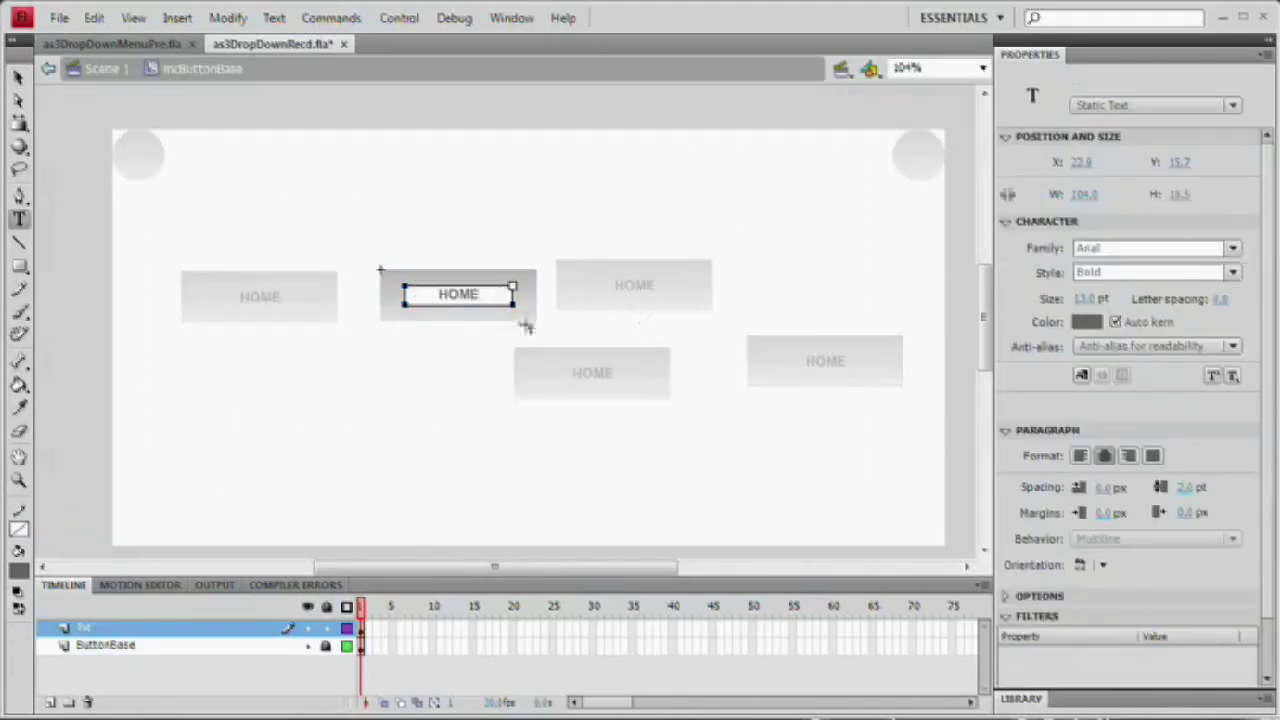
# Set the mcButtonBase text back to PORTFOLIO and return to Scene 1.
pyautogui.press('BackSpace')
pyautogui.press('BackSpace')
pyautogui.press('BackSpace')
pyautogui.press('BackSpace')
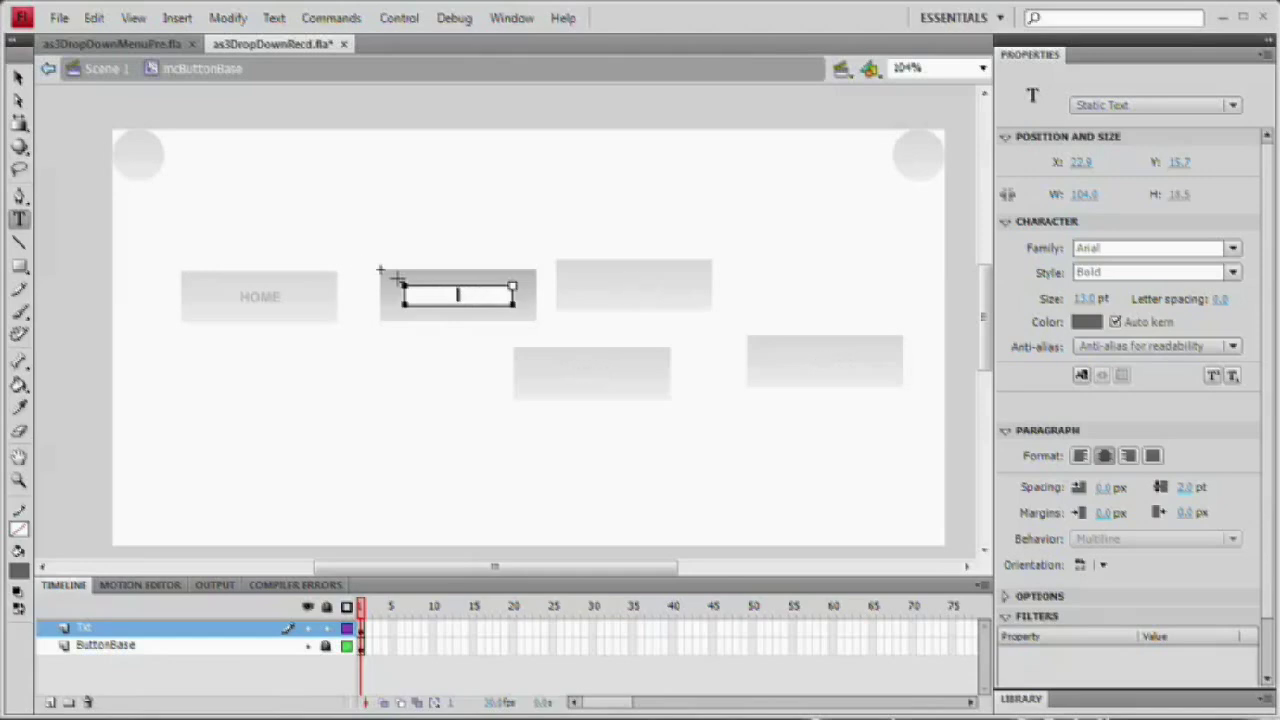
pyautogui.write('PORTFOLIO')
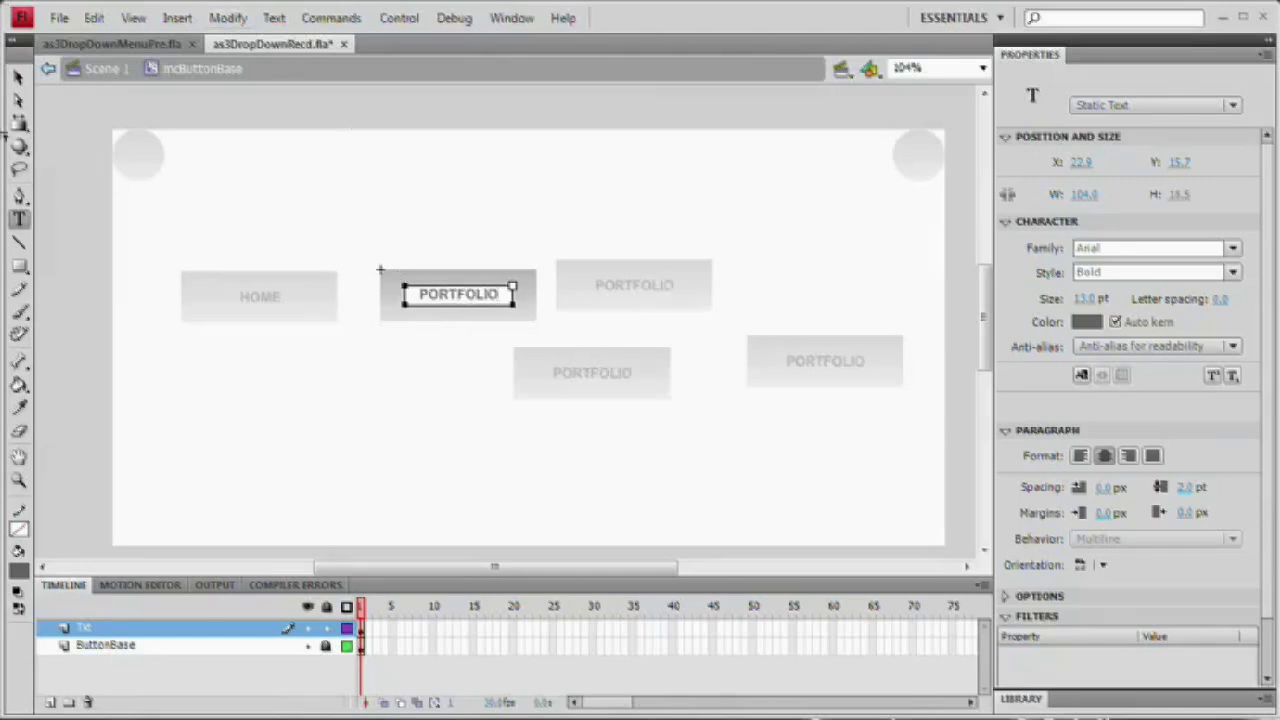
pyautogui.click(18, 77)
pyautogui.click(389, 237)
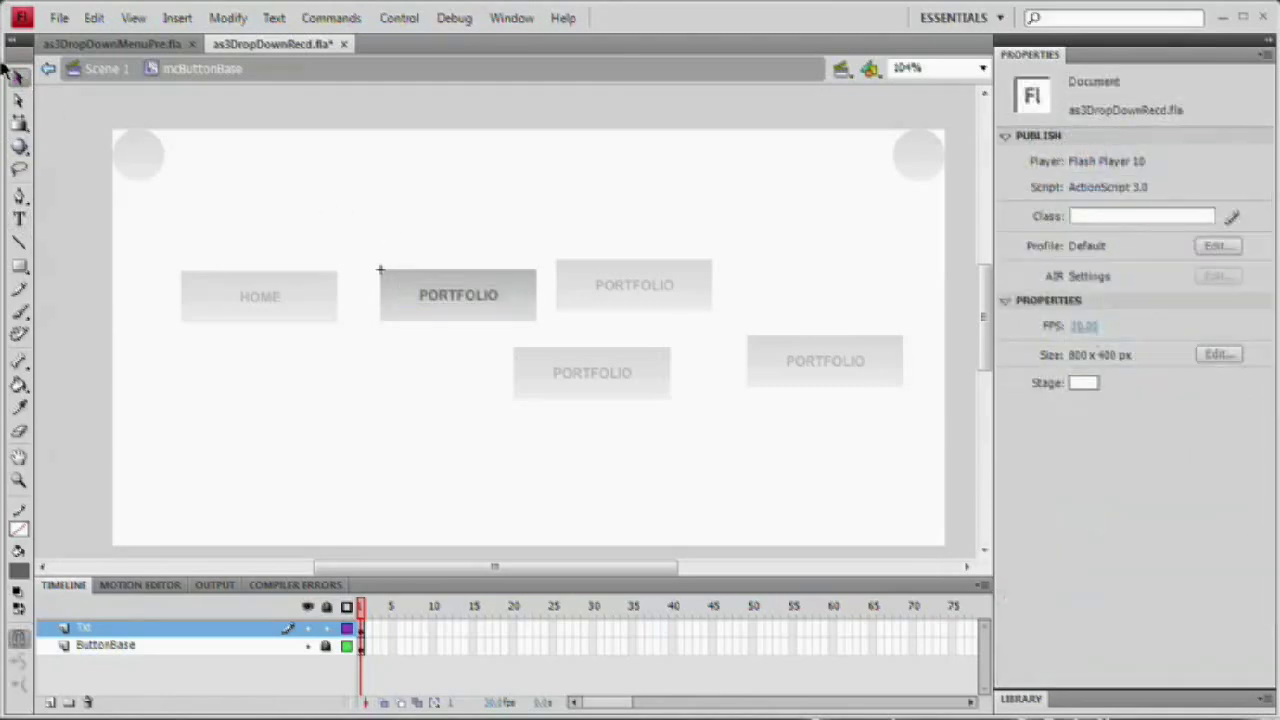
pyautogui.doubleClick(366, 238)
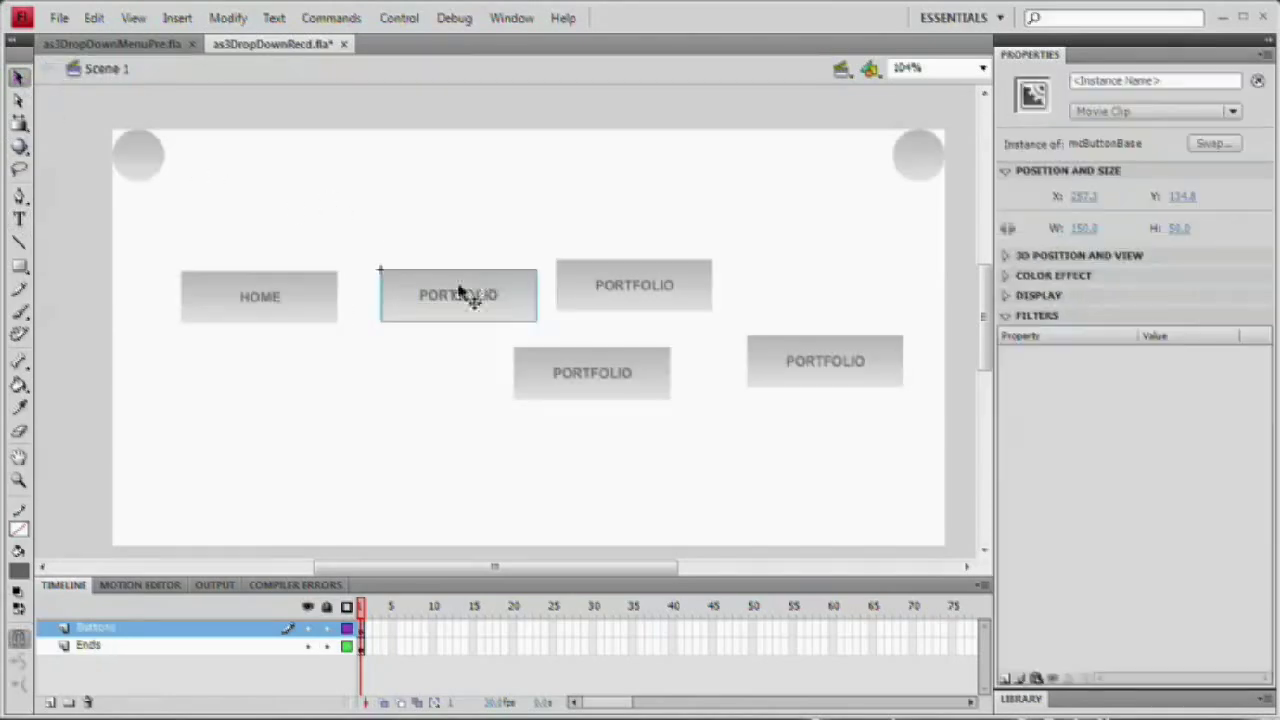
# Duplicate the symbol of the PORTFOLIO button next to HOME as mcPortfolio.
pyautogui.click(228, 18)
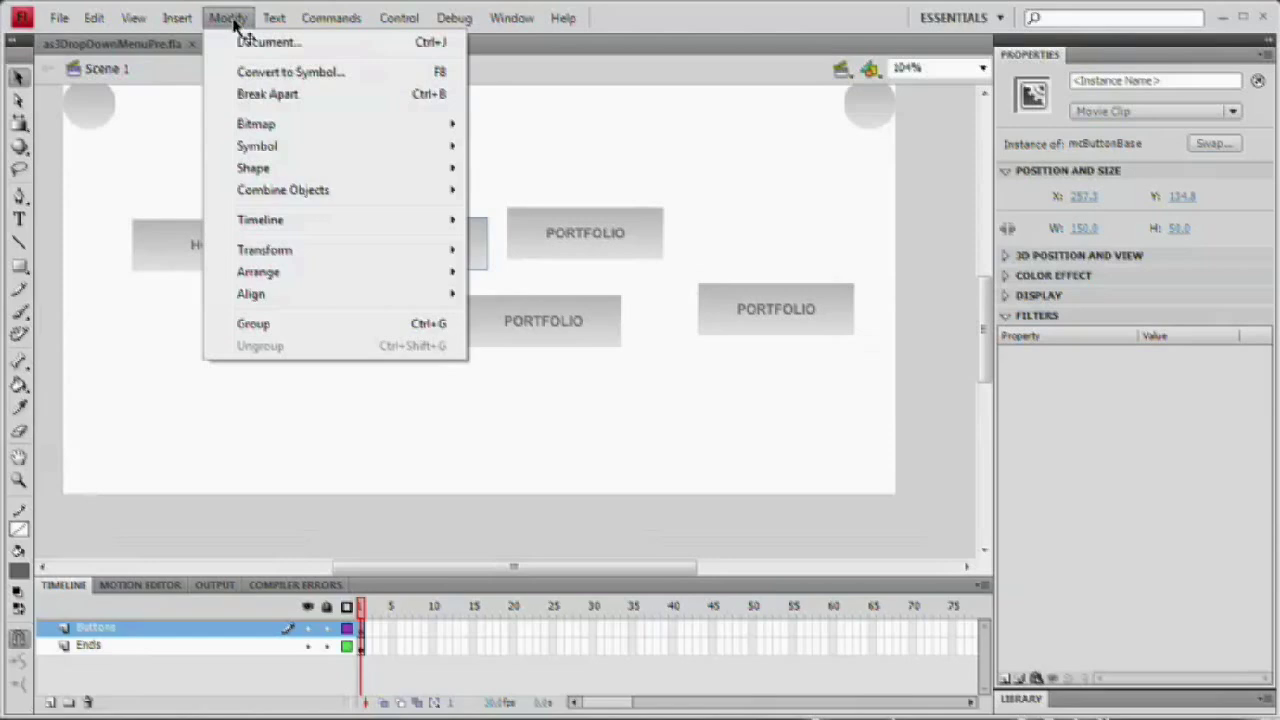
pyautogui.moveTo(465, 148)
pyautogui.click(547, 166)
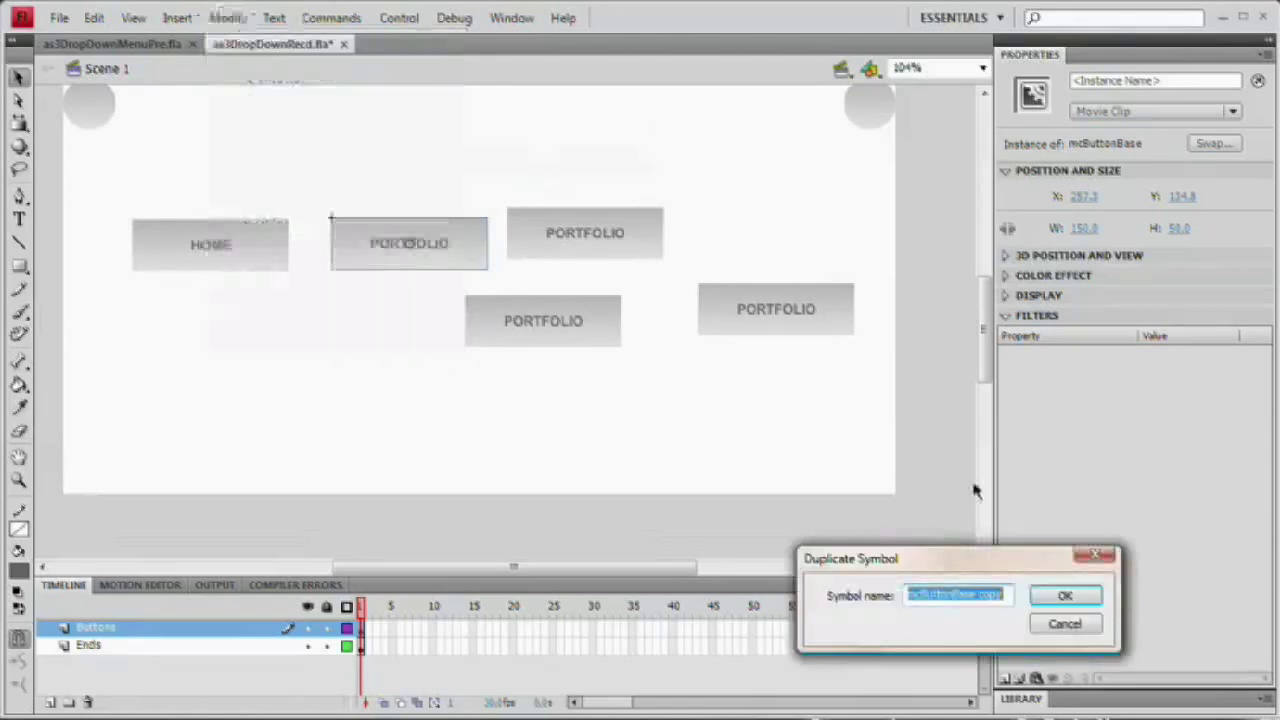
pyautogui.click(551, 378)
pyautogui.moveTo(548, 368); pyautogui.dragTo(643, 384)
pyautogui.write('Portfolio')
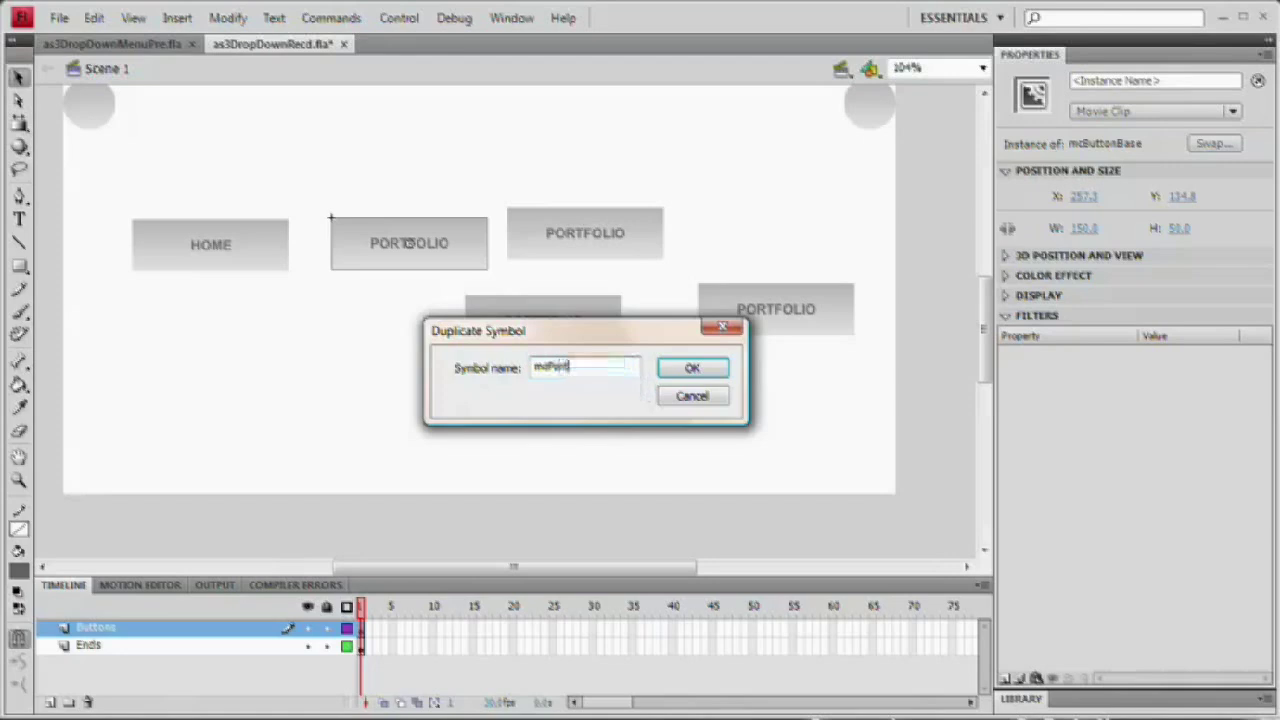
pyautogui.press('Return')
# Duplicate the symbol of the third button in the upper row as mcContact.
pyautogui.click(587, 247)
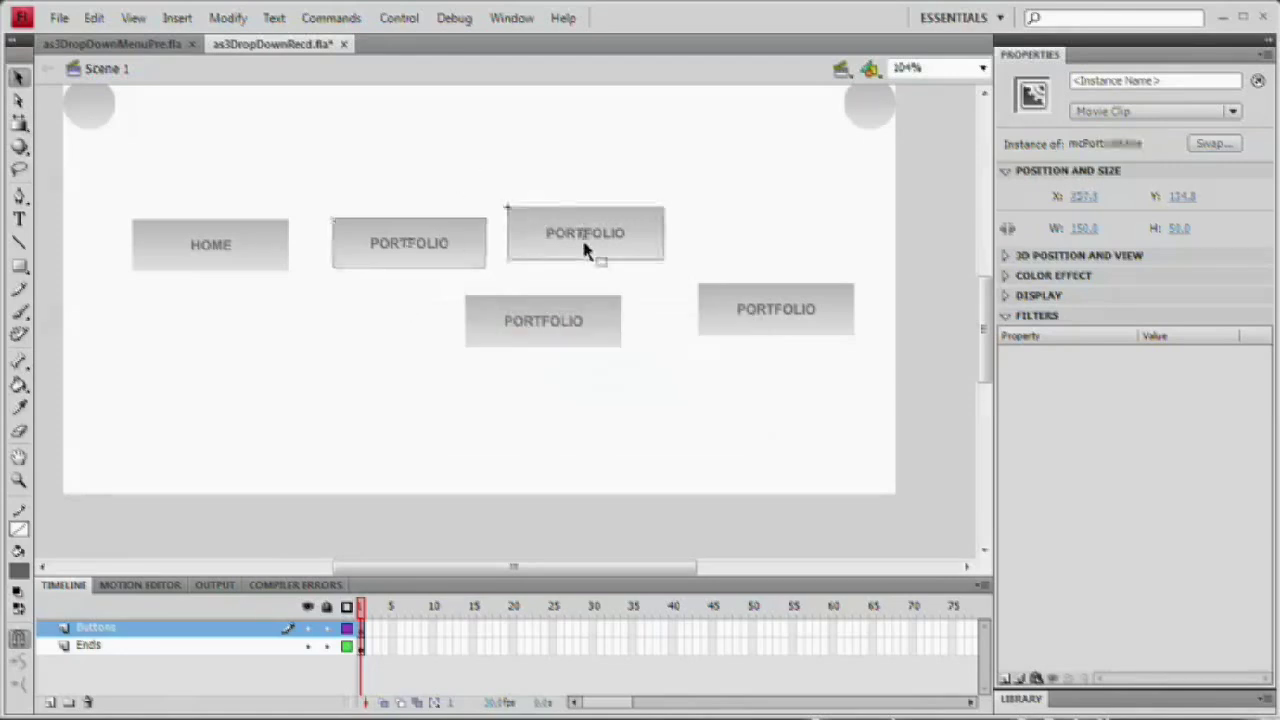
pyautogui.click(228, 20)
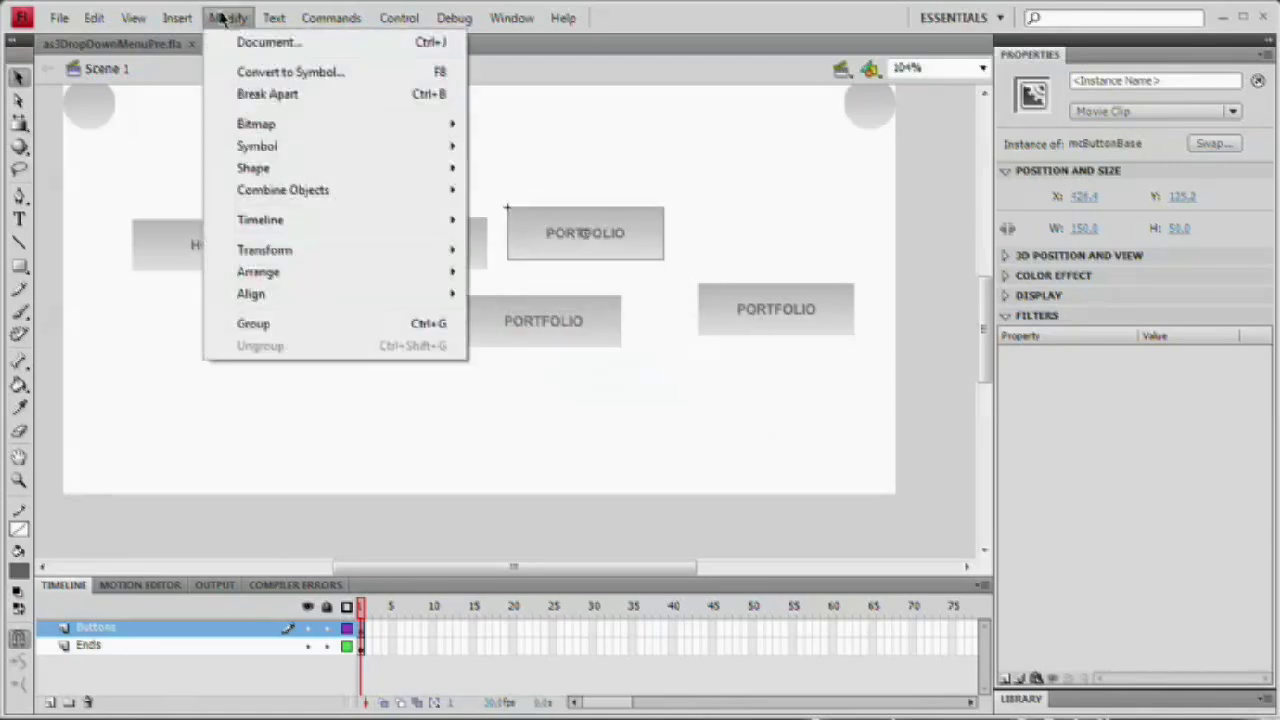
pyautogui.click(569, 166)
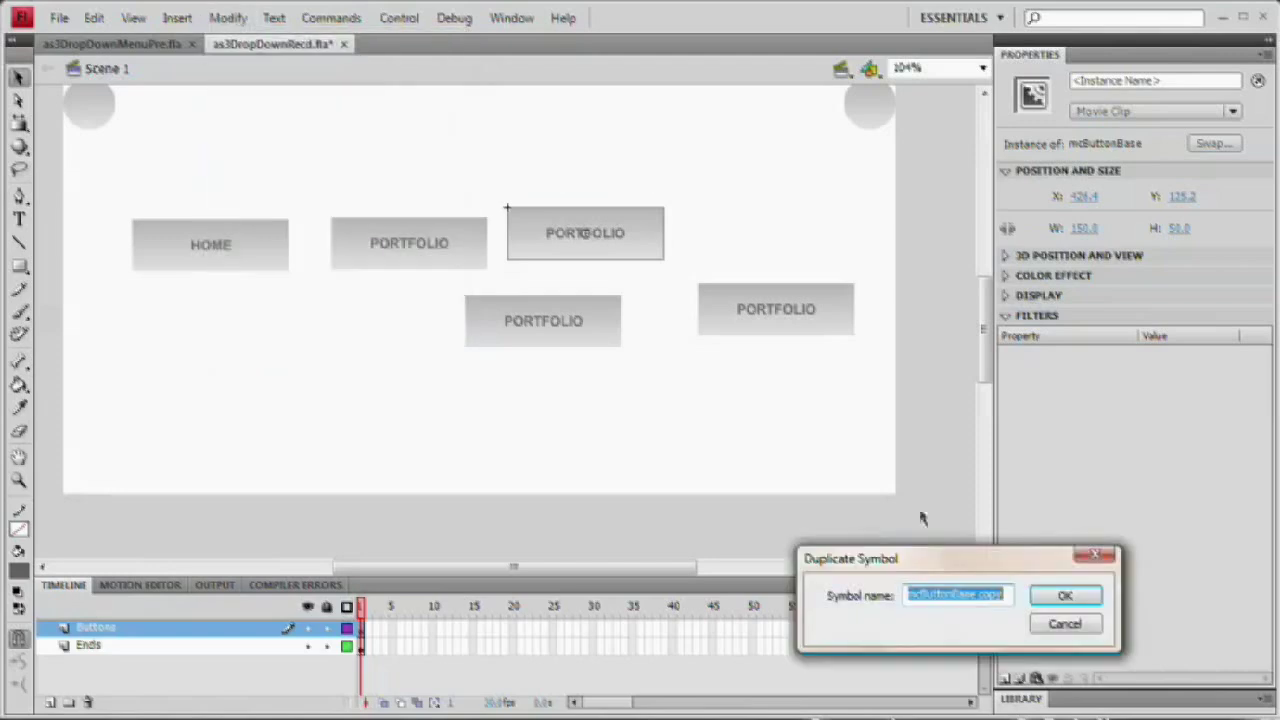
pyautogui.moveTo(957, 577); pyautogui.dragTo(435, 113)
pyautogui.press('BackSpace')
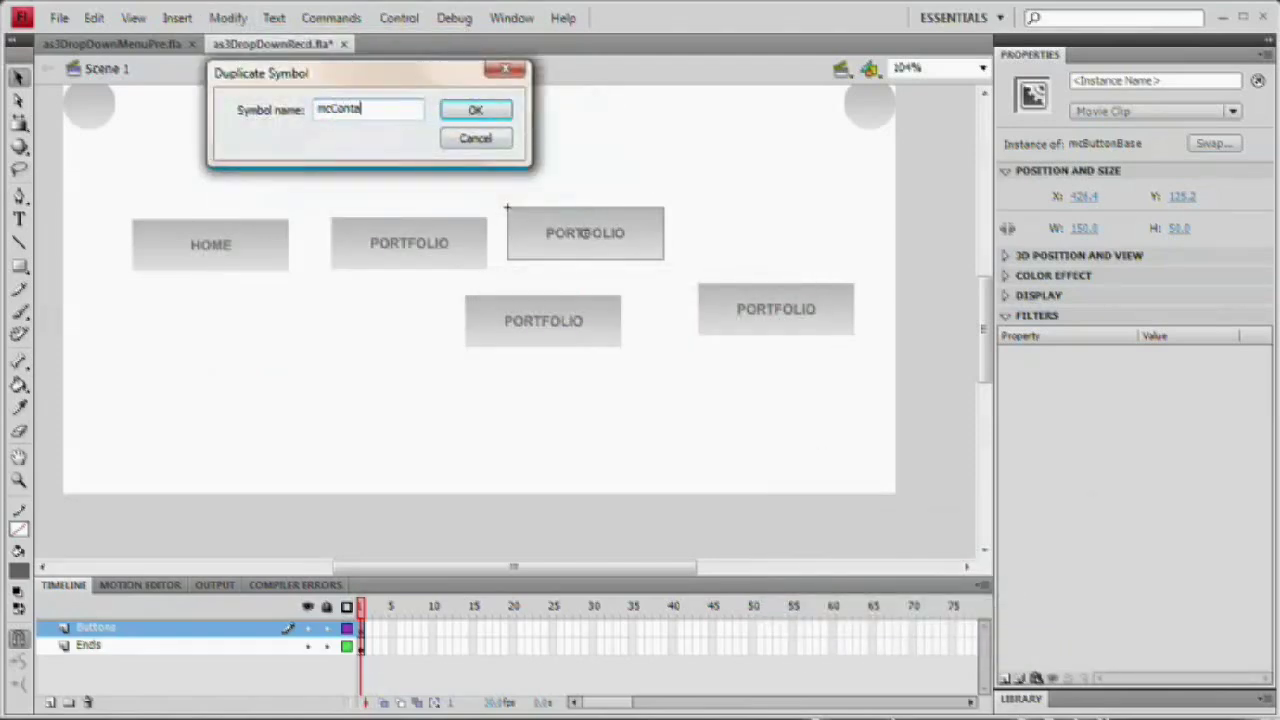
pyautogui.press('Return')
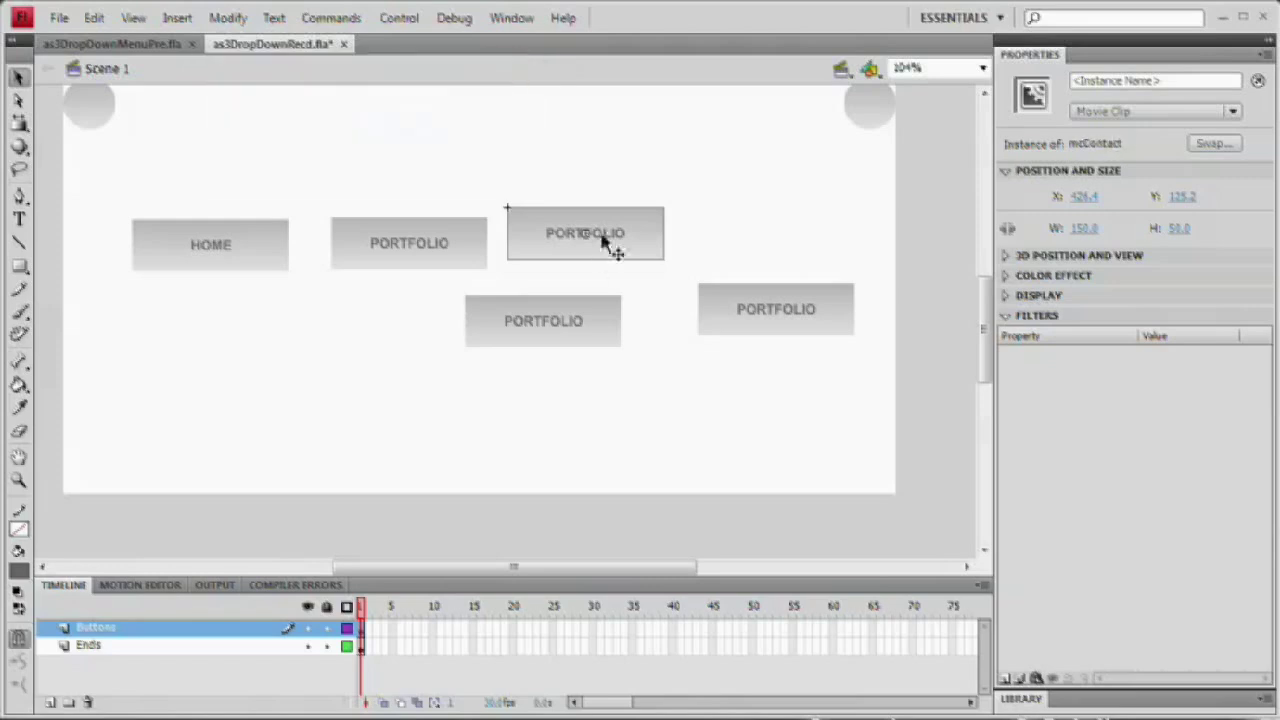
# Change the text inside mcContact to CONTACT and return to Scene 1.
pyautogui.doubleClick(608, 243)
pyautogui.click(551, 235)
pyautogui.doubleClick(551, 235)
pyautogui.moveTo(551, 235); pyautogui.dragTo(650, 234)
pyautogui.write('CONTACT')
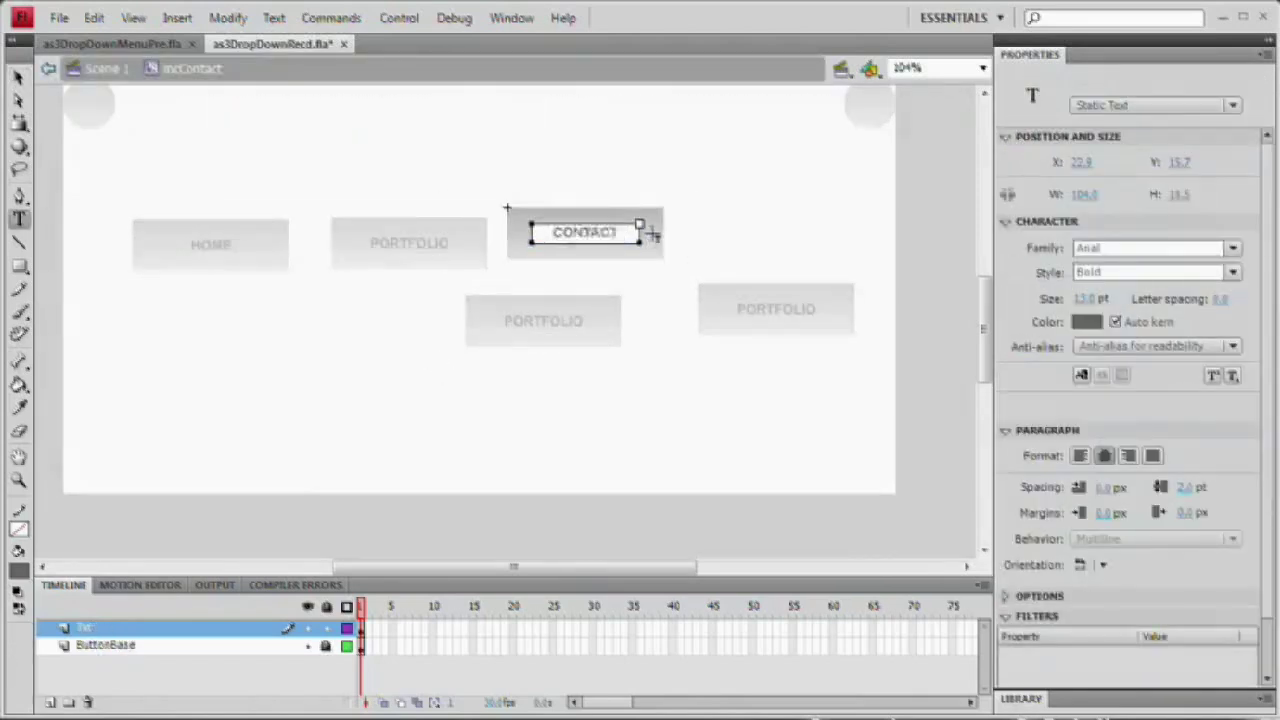
pyautogui.click(20, 82)
pyautogui.doubleClick(431, 400)
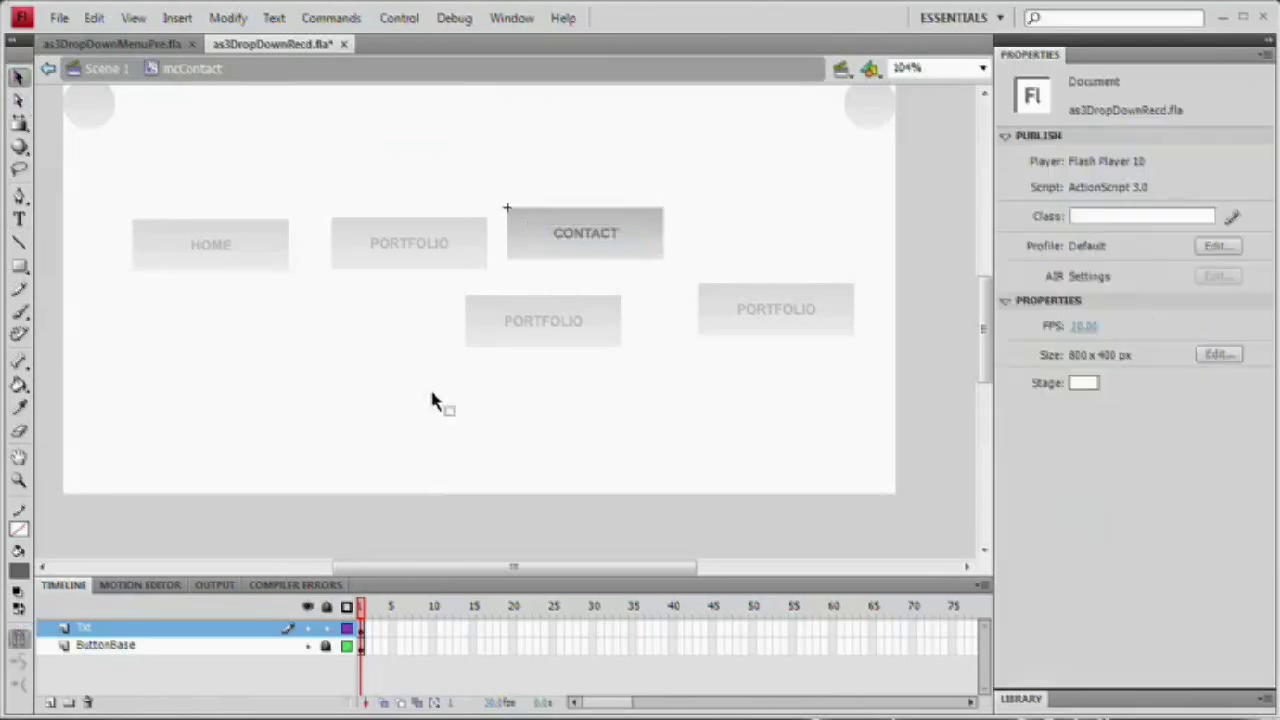
# Duplicate the symbol of the lower PORTFOLIO button beneath CONTACT as mcAbout.
pyautogui.click(585, 330)
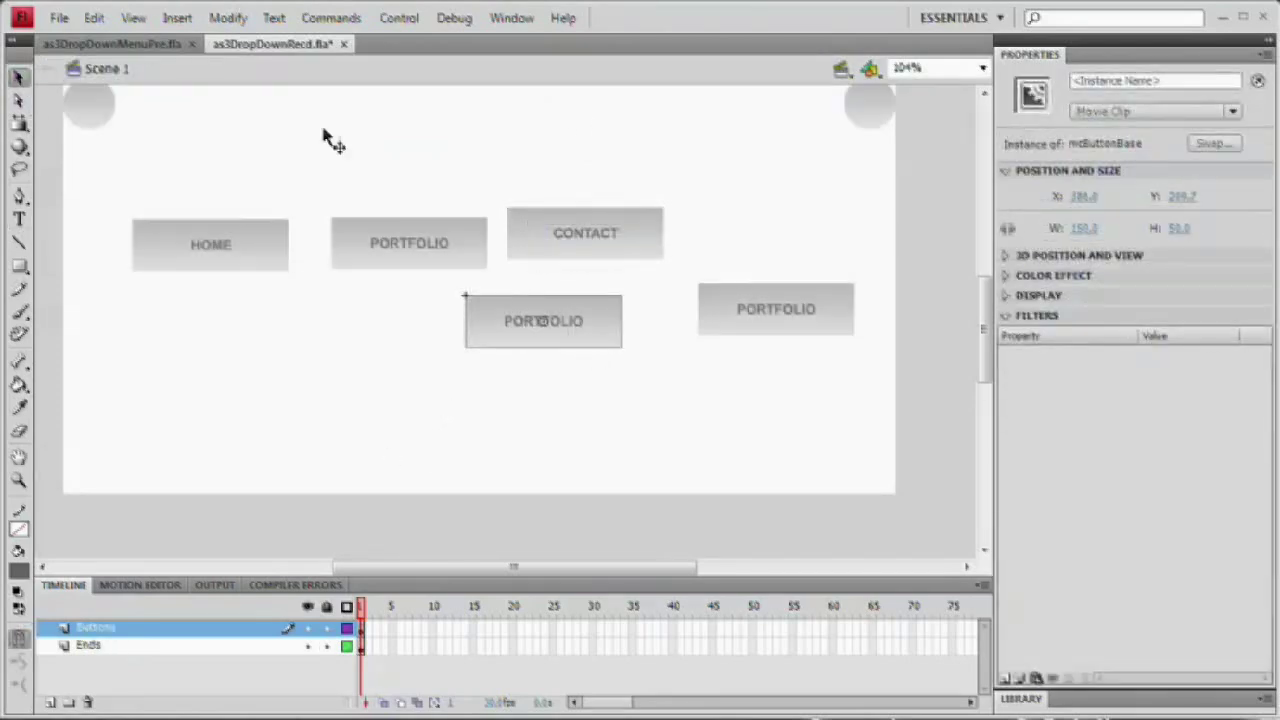
pyautogui.click(228, 17)
pyautogui.moveTo(341, 149)
pyautogui.click(545, 168)
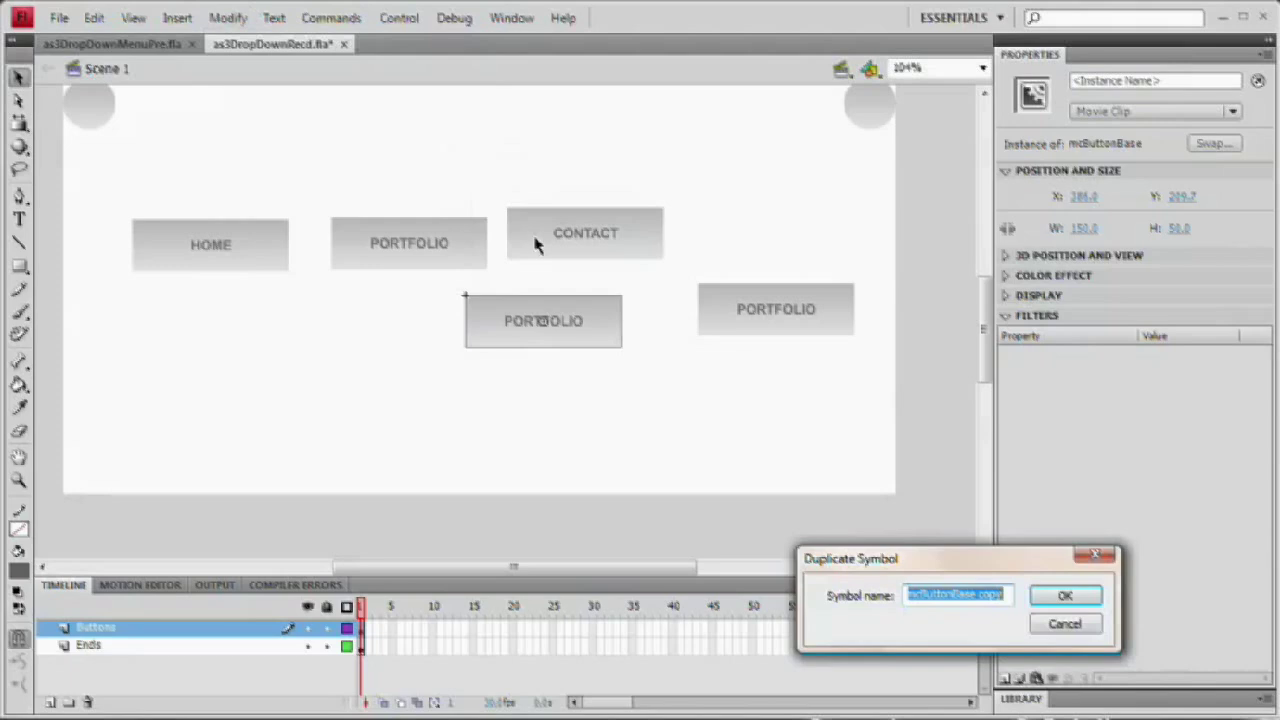
pyautogui.moveTo(950, 560); pyautogui.dragTo(280, 232)
pyautogui.moveTo(249, 277); pyautogui.dragTo(394, 275)
pyautogui.write('cA')
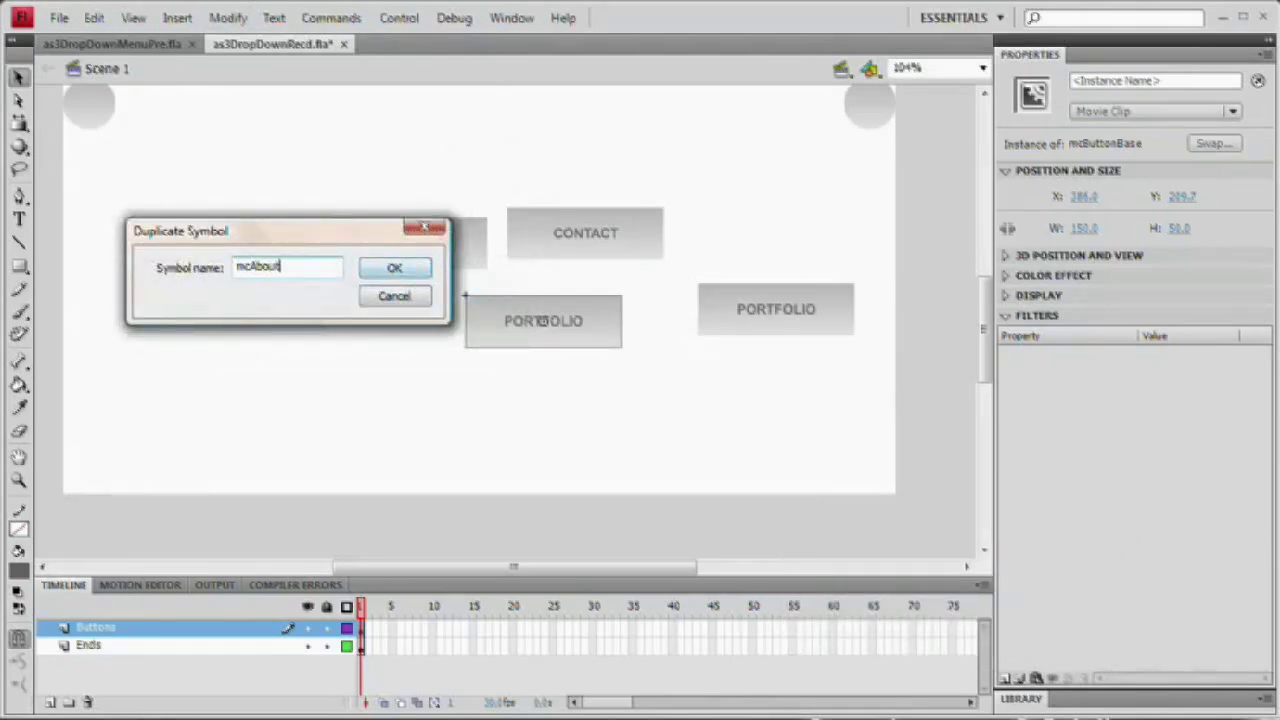
pyautogui.write('bout')
pyautogui.click(394, 268)
# Change the text inside mcAbout to ABOUT US and return to Scene 1.
pyautogui.doubleClick(546, 326)
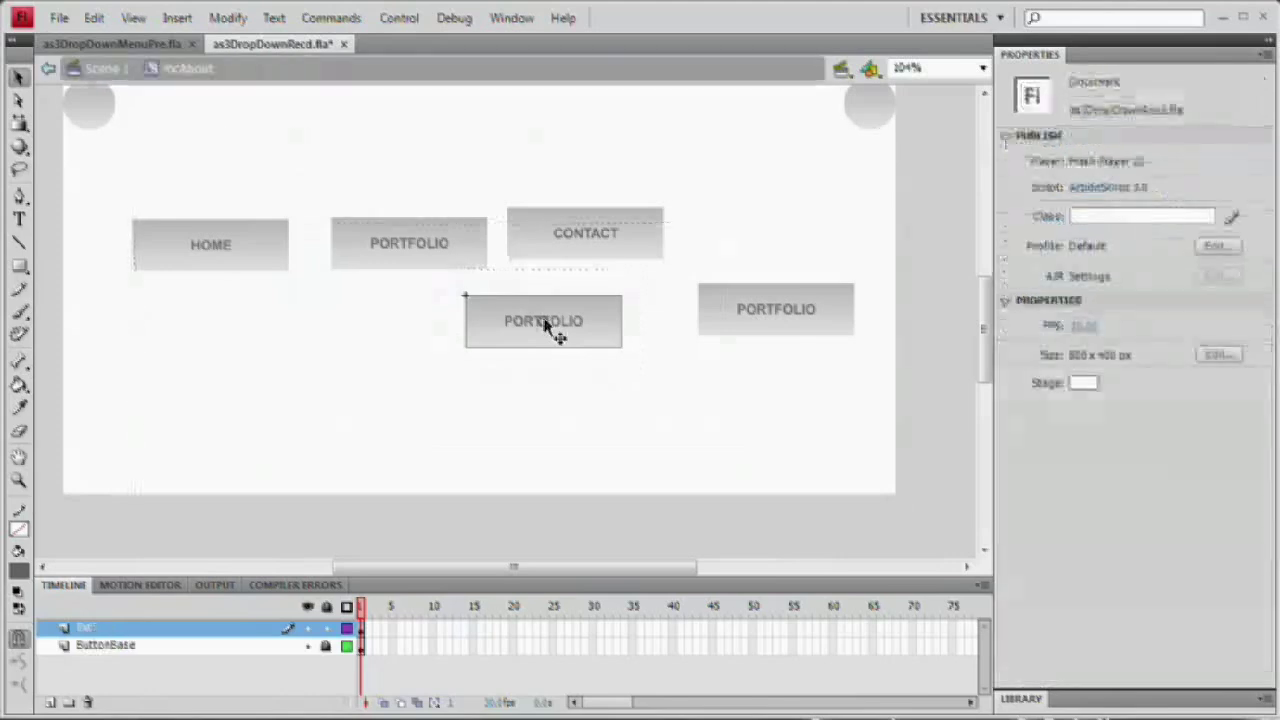
pyautogui.doubleClick(546, 324)
pyautogui.moveTo(505, 320); pyautogui.dragTo(594, 320)
pyautogui.write('ABOUT US')
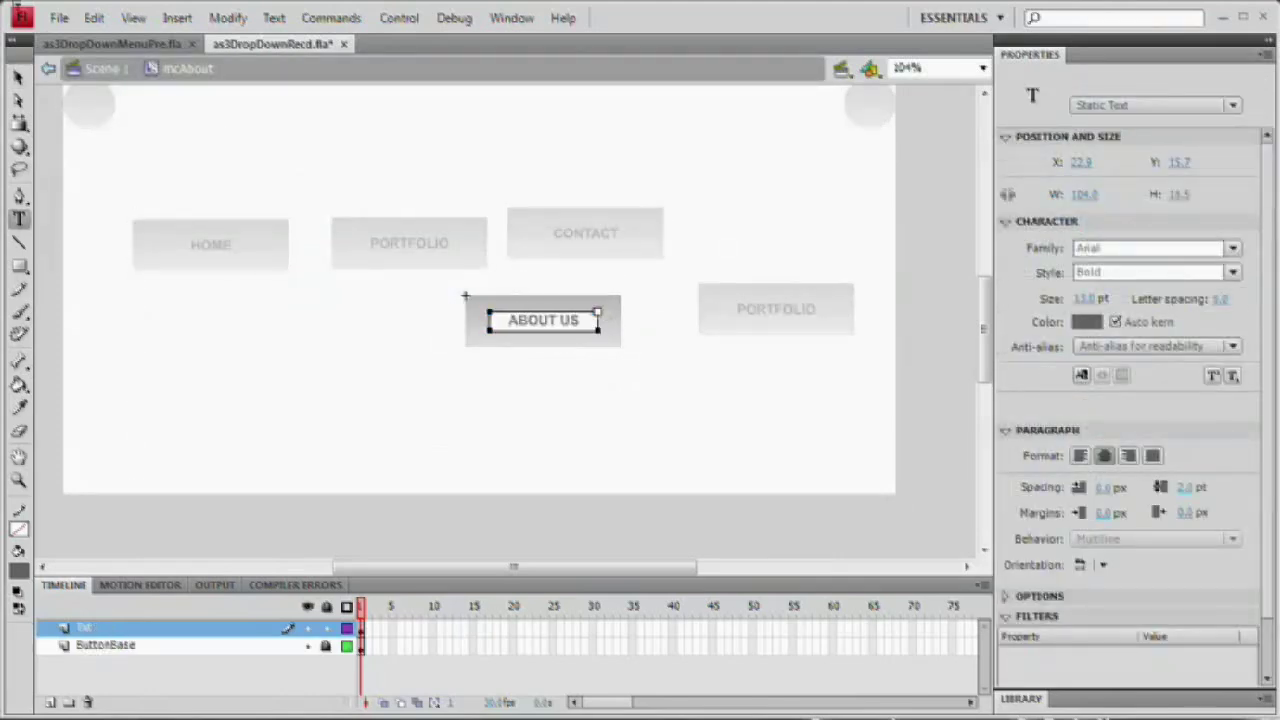
pyautogui.click(18, 77)
pyautogui.doubleClick(375, 302)
pyautogui.click(576, 334)
# Duplicate the symbol of the remaining PORTFOLIO button beside ABOUT US as mcMedia.
pyautogui.click(766, 322)
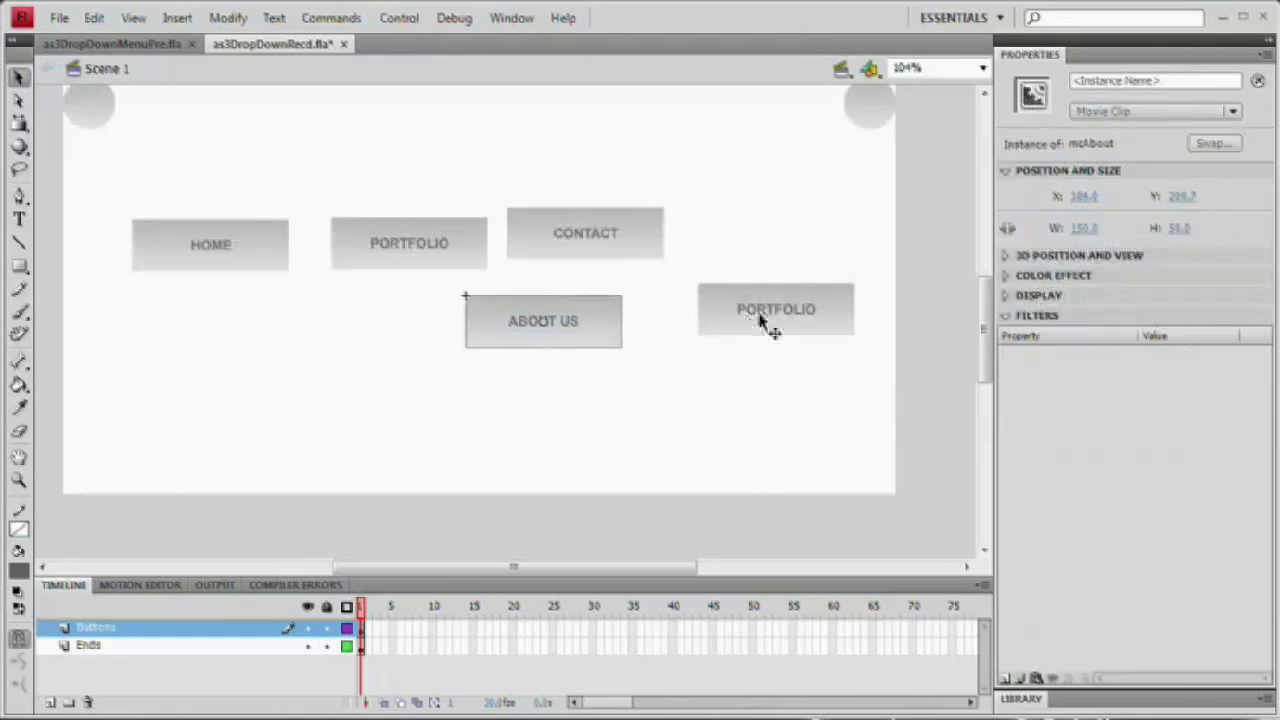
pyautogui.click(228, 17)
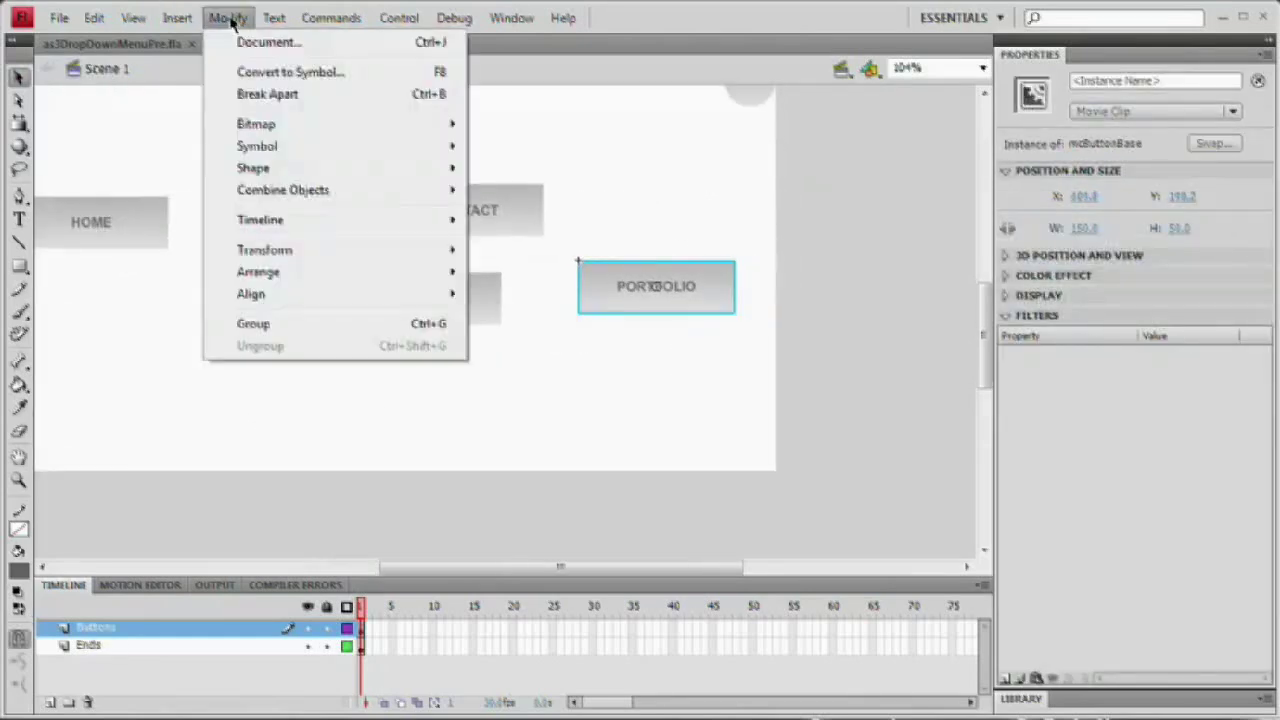
pyautogui.moveTo(297, 143)
pyautogui.click(541, 166)
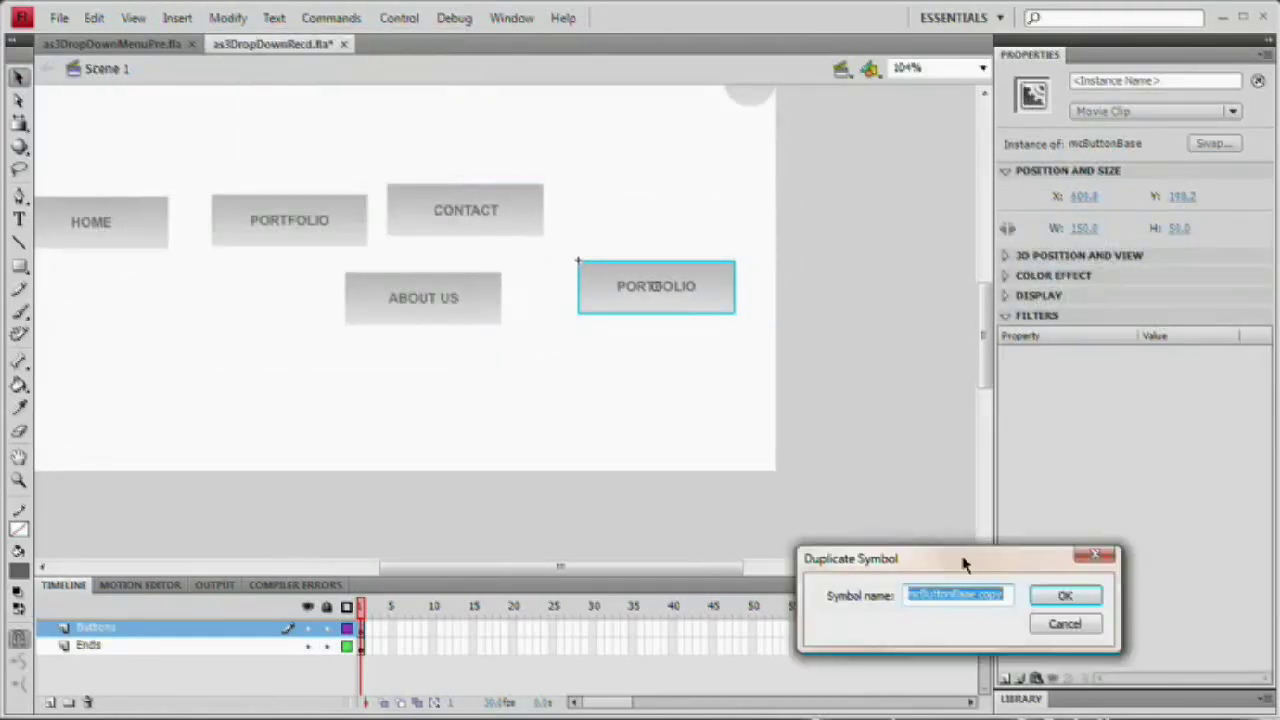
pyautogui.moveTo(963, 565); pyautogui.dragTo(385, 309)
pyautogui.write('Button')
pyautogui.click(487, 341)
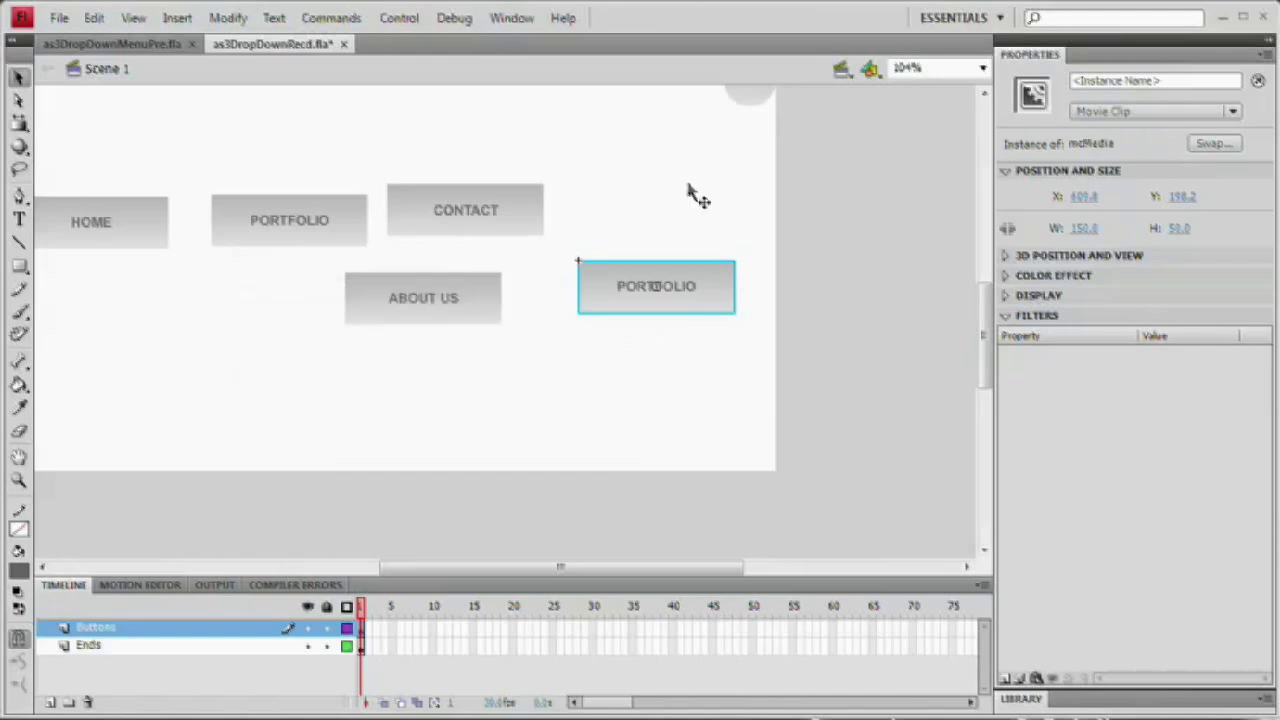
# Change the text inside mcMedia to MEDIA and return to Scene 1.
pyautogui.doubleClick(686, 286)
pyautogui.doubleClick(686, 288)
pyautogui.moveTo(688, 287); pyautogui.dragTo(528, 280)
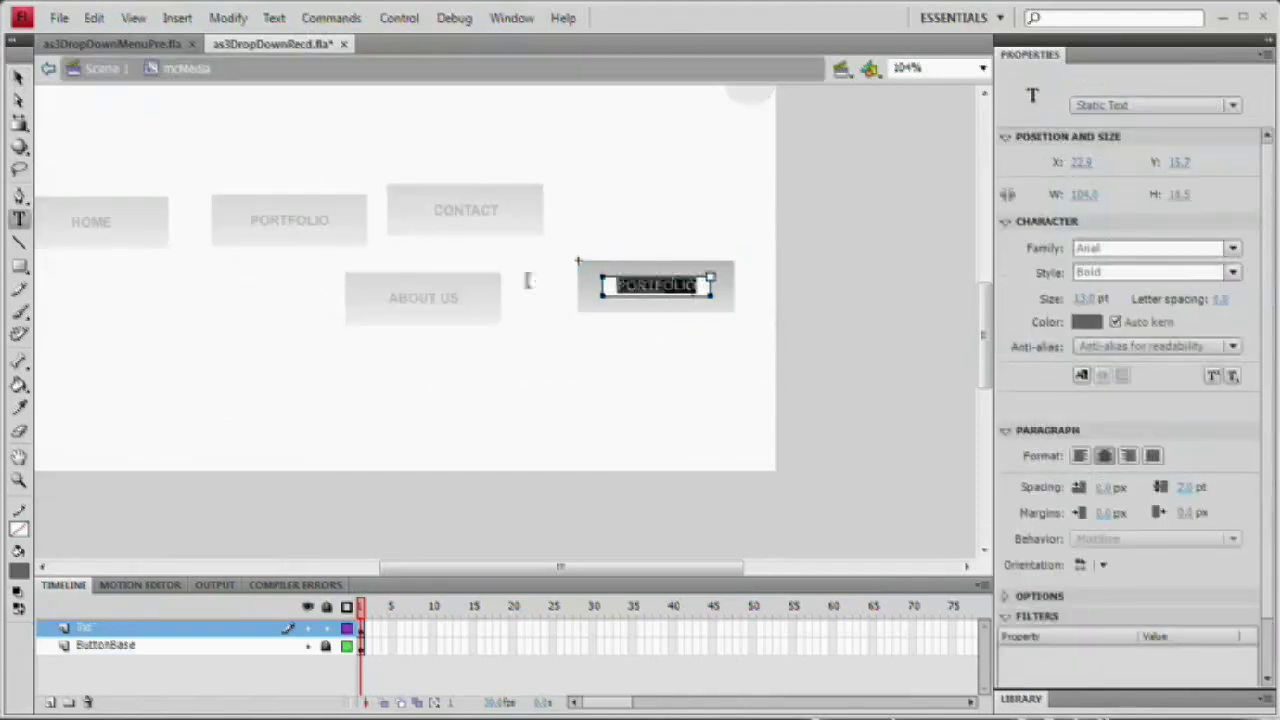
pyautogui.write('MEDIA')
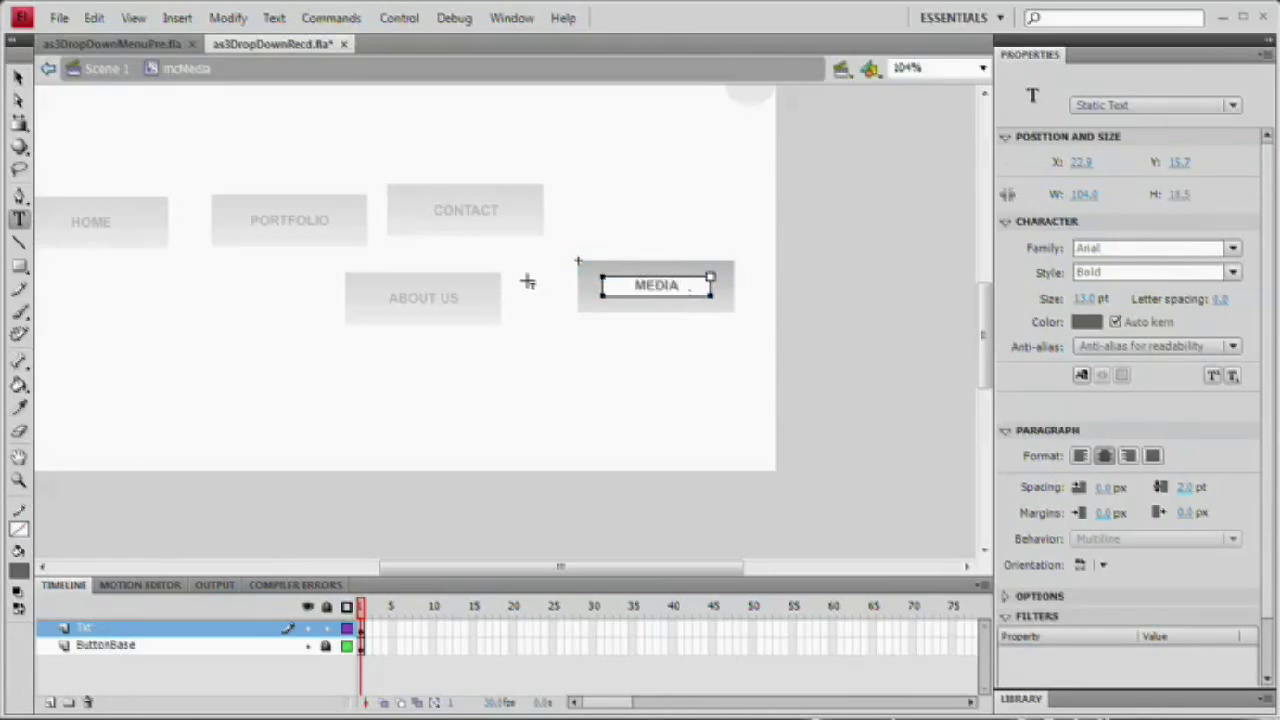
pyautogui.click(18, 77)
pyautogui.doubleClick(345, 160)
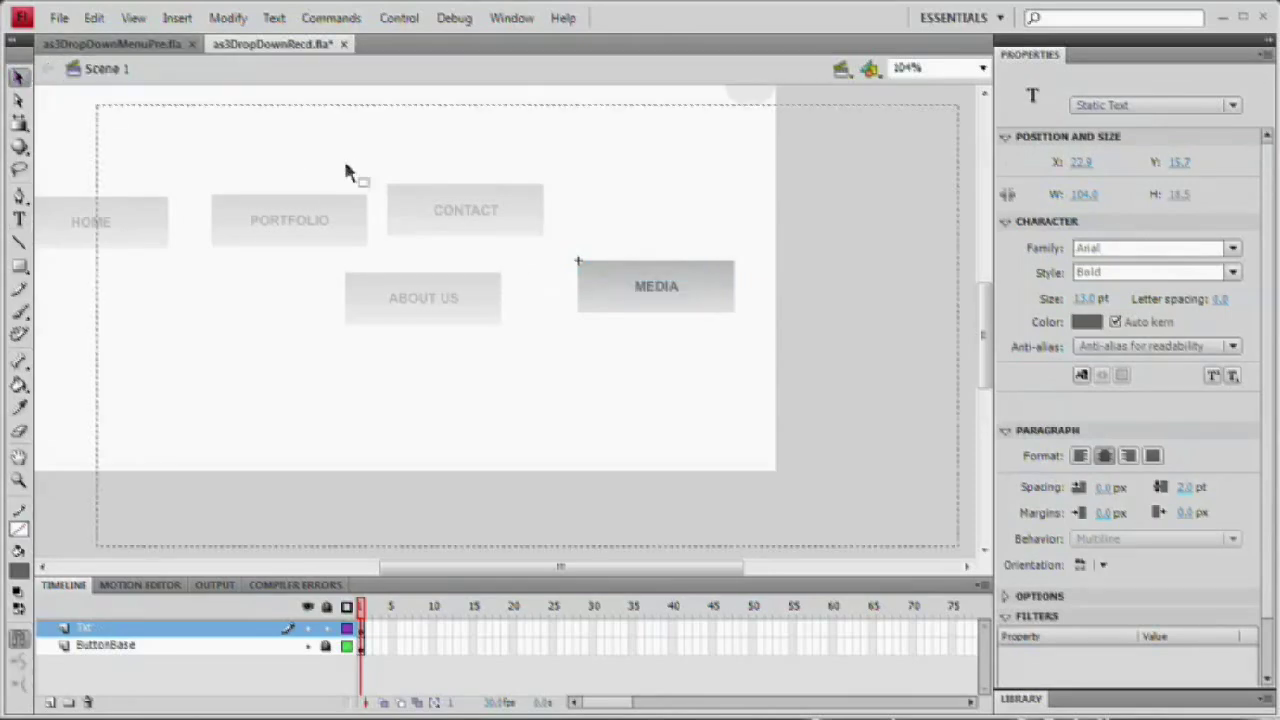
pyautogui.moveTo(422, 248); pyautogui.dragTo(566, 308)
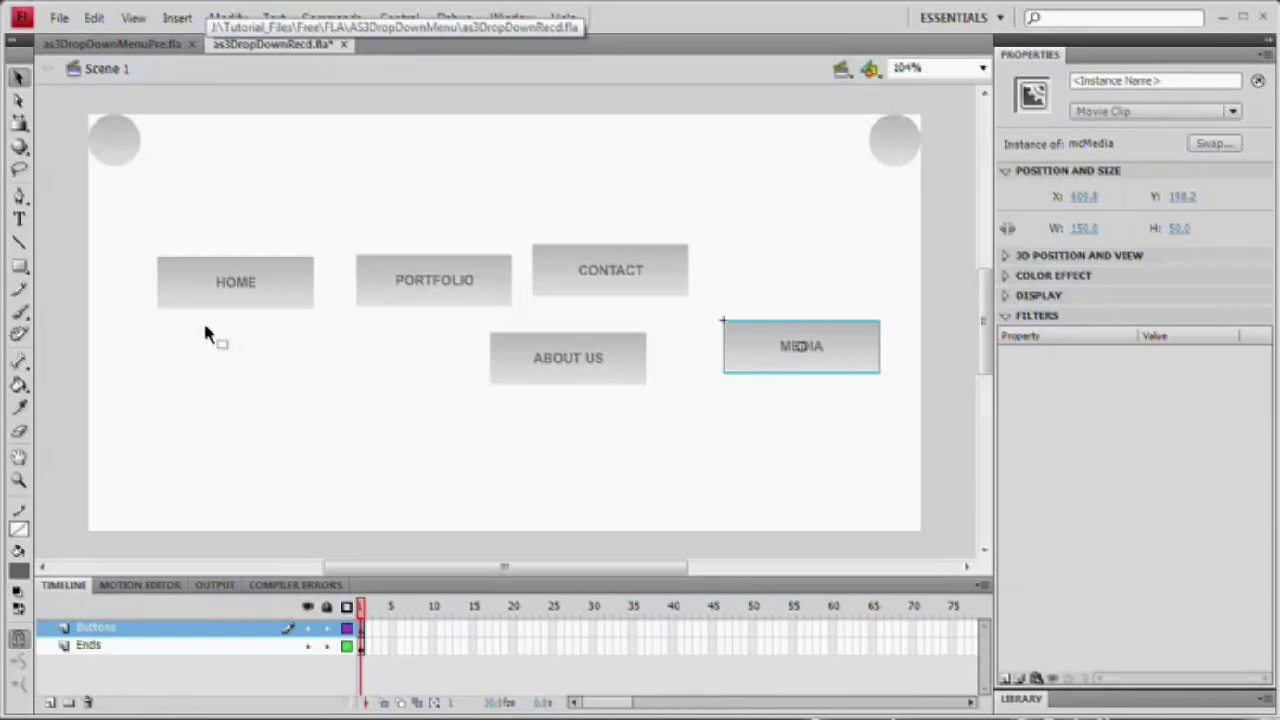
# Position the HOME button at X 25 and Y 0.
pyautogui.click(219, 296)
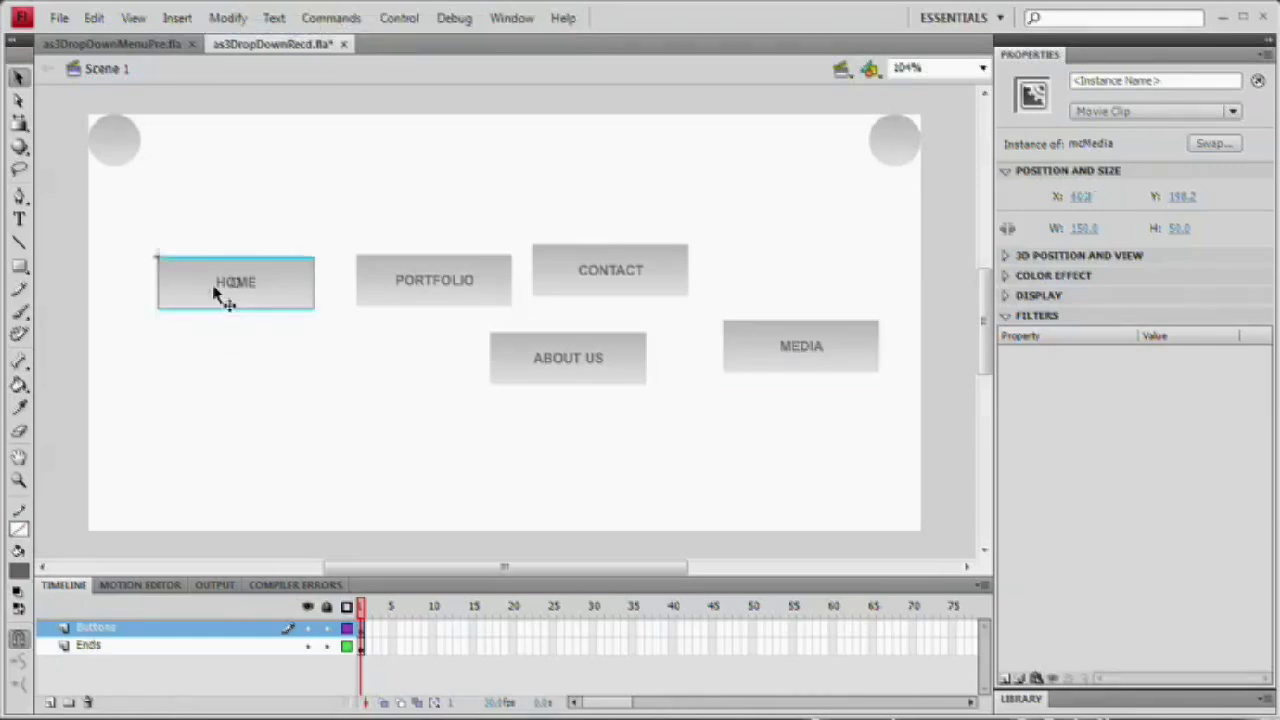
pyautogui.click(1080, 196)
pyautogui.write('25')
pyautogui.press('Tab')
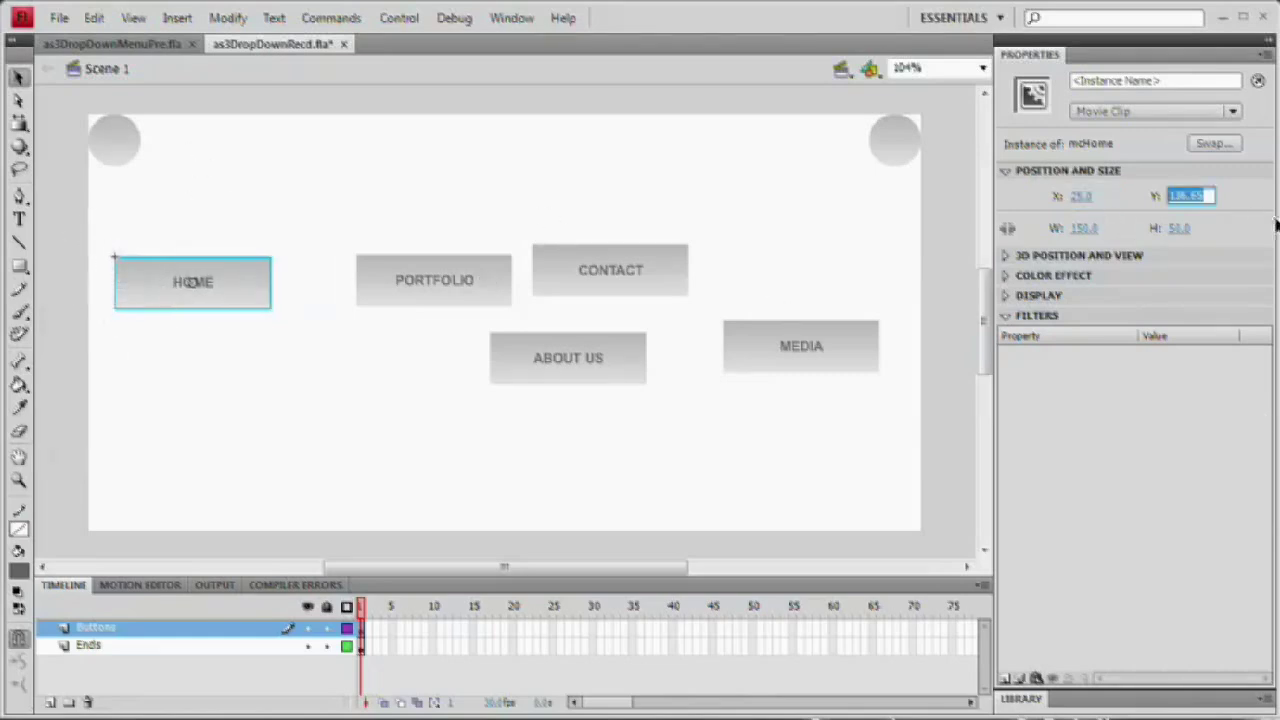
pyautogui.write('0')
pyautogui.press('Tab')
# Set the MEDIA button's Y position to 0.
pyautogui.click(838, 367)
pyautogui.click(1178, 197)
pyautogui.write('0')
pyautogui.press('Tab')
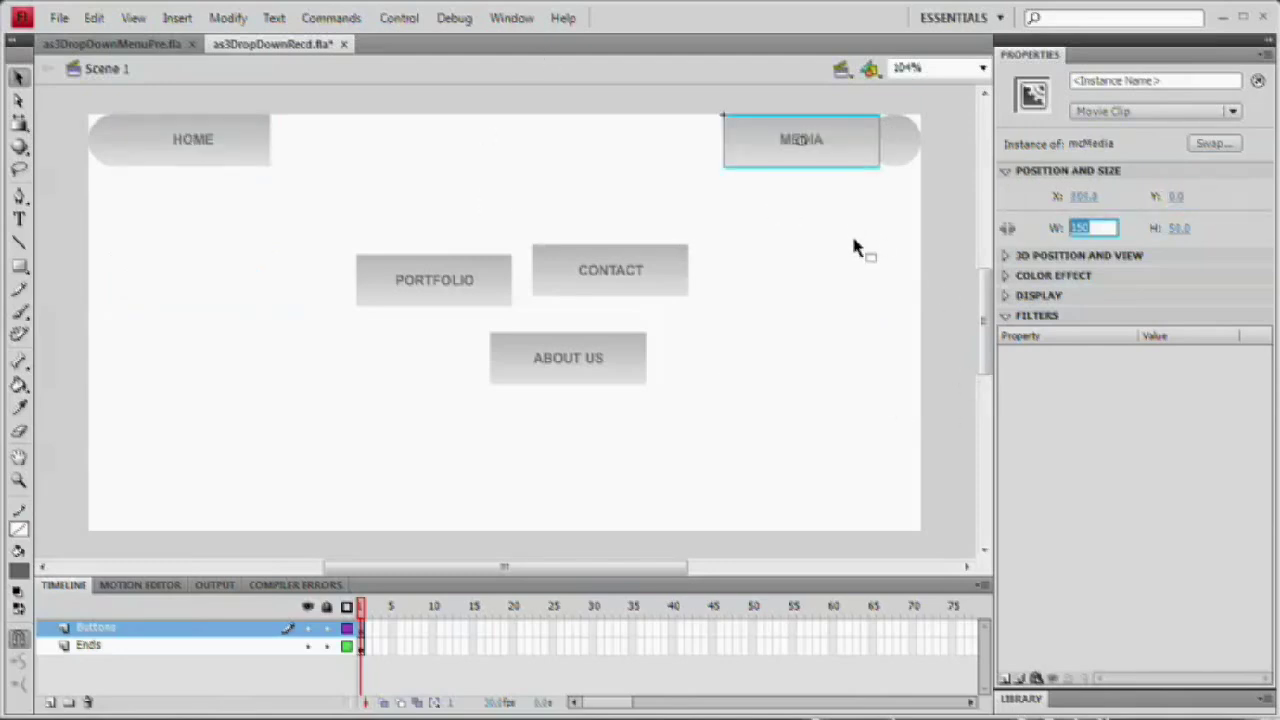
# Set the MEDIA button's X position to 600.
pyautogui.click(1090, 200)
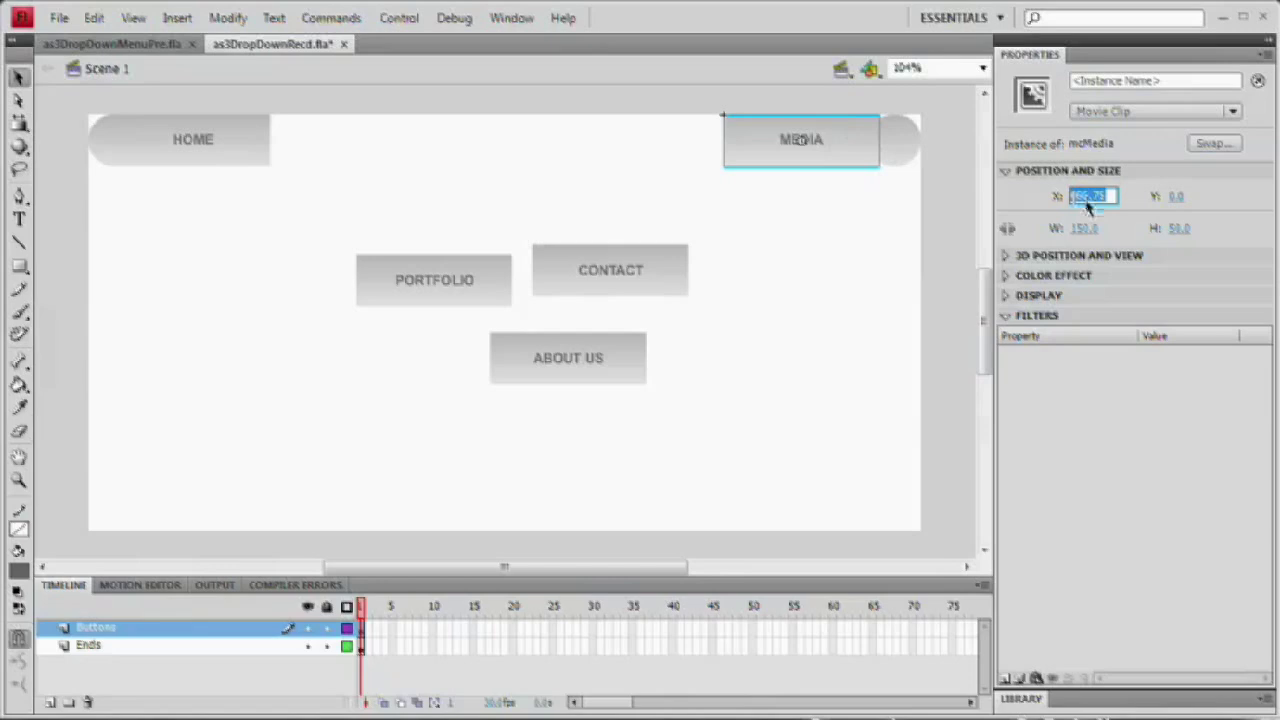
pyautogui.write('600')
pyautogui.press('Tab')
# Set the MEDIA button's X position to 625 so it meets the rounded end of the bar.
pyautogui.click(1093, 197)
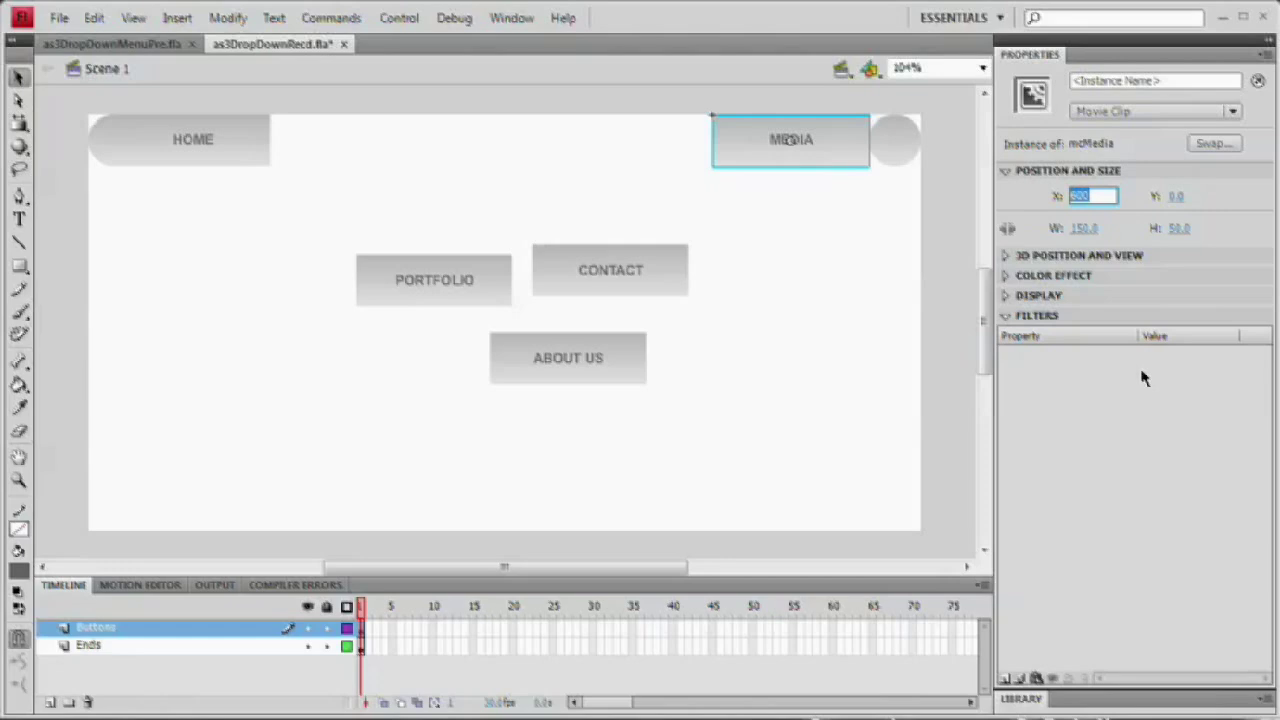
pyautogui.press('Tab')
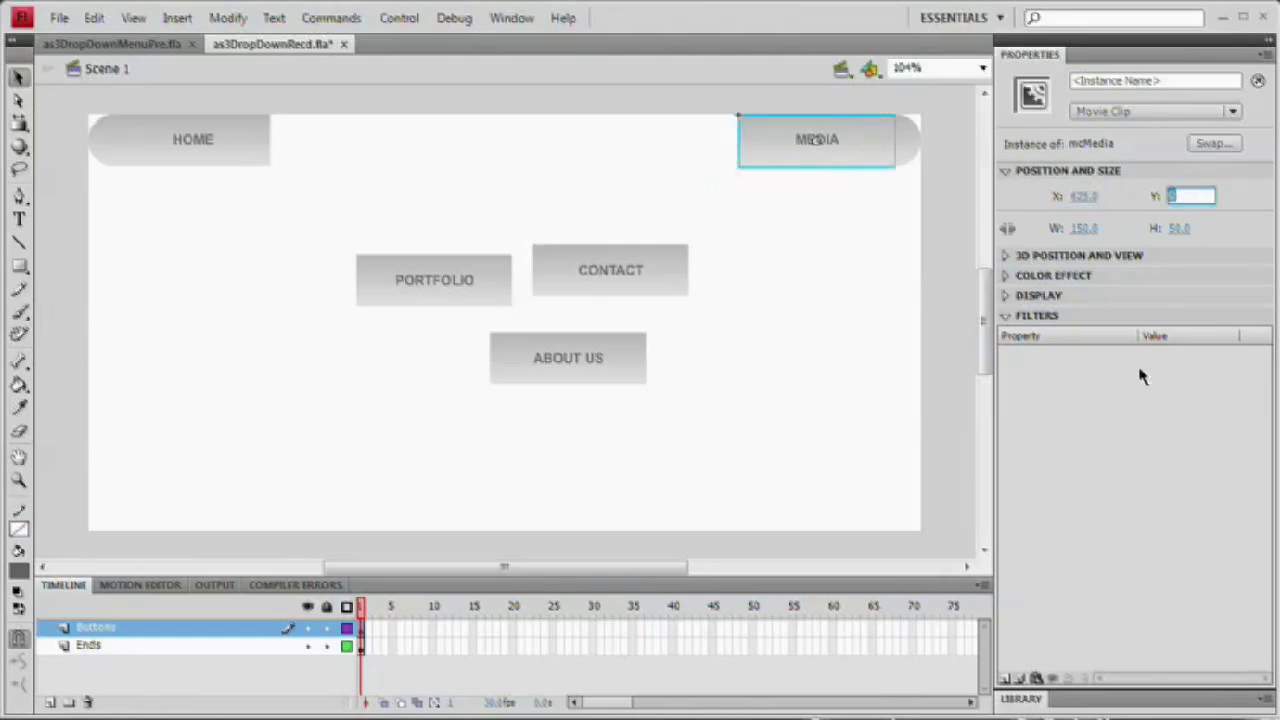
pyautogui.click(878, 231)
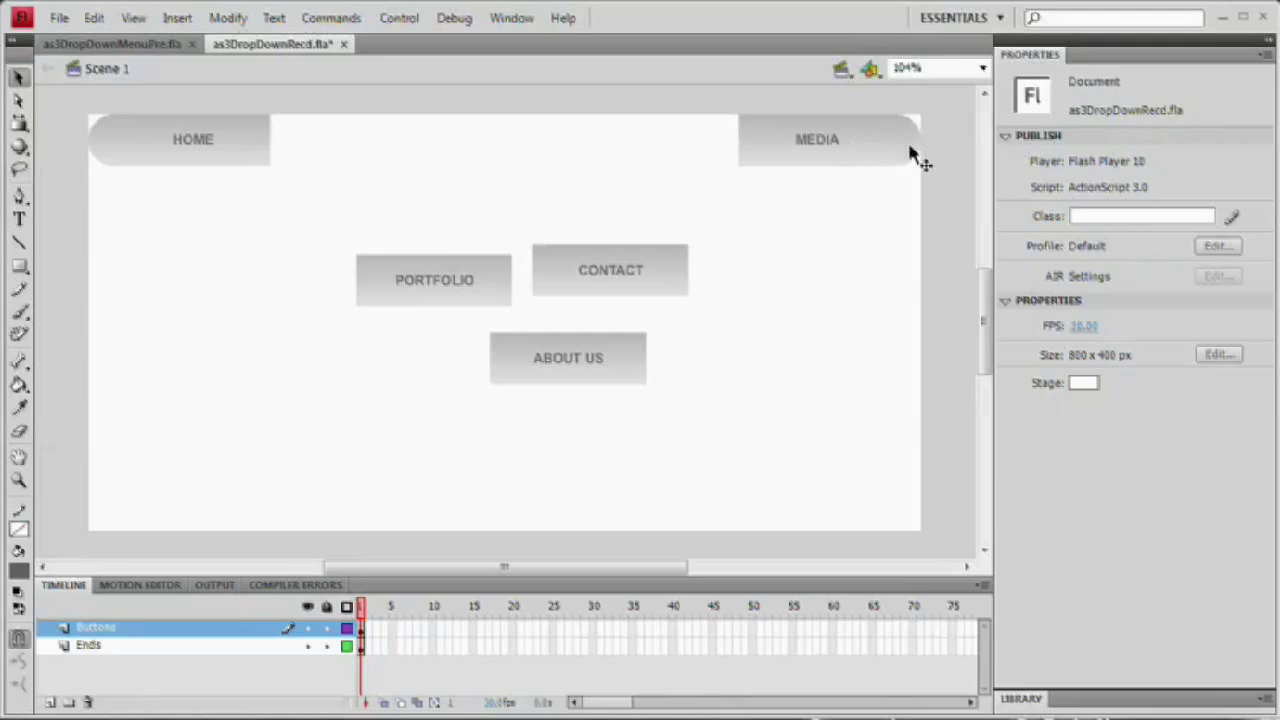
pyautogui.click(848, 146)
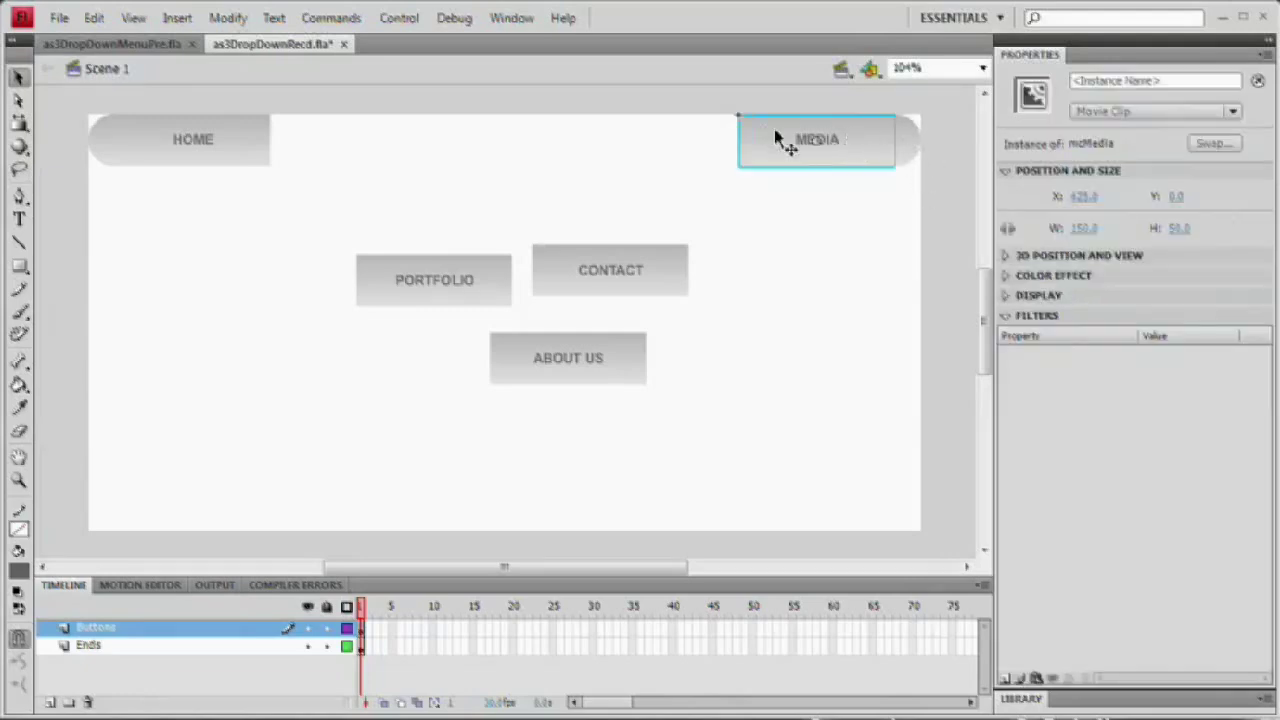
# Select the PORTFOLIO, CONTACT and ABOUT US buttons together and set their shared Y position to 0.
pyautogui.click(434, 300)
pyautogui.moveTo(340, 214); pyautogui.dragTo(695, 421)
pyautogui.click(1183, 197)
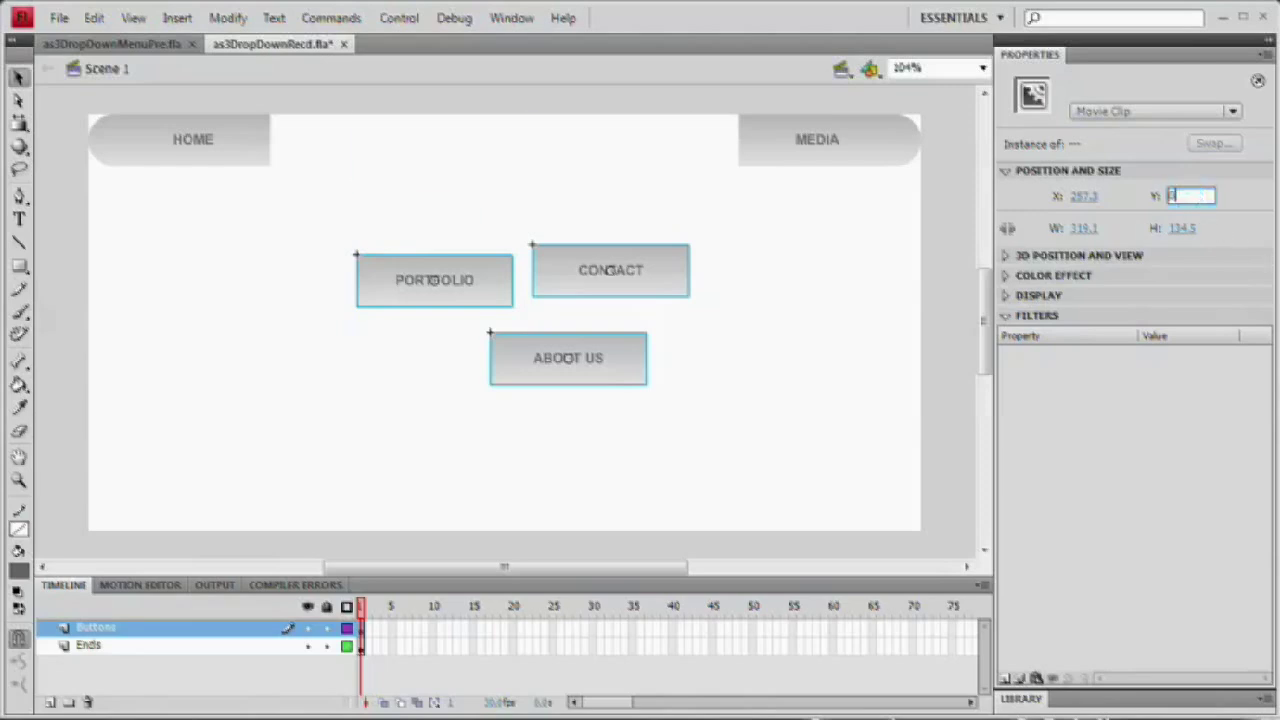
pyautogui.write('0')
pyautogui.press('Tab')
pyautogui.click(572, 360)
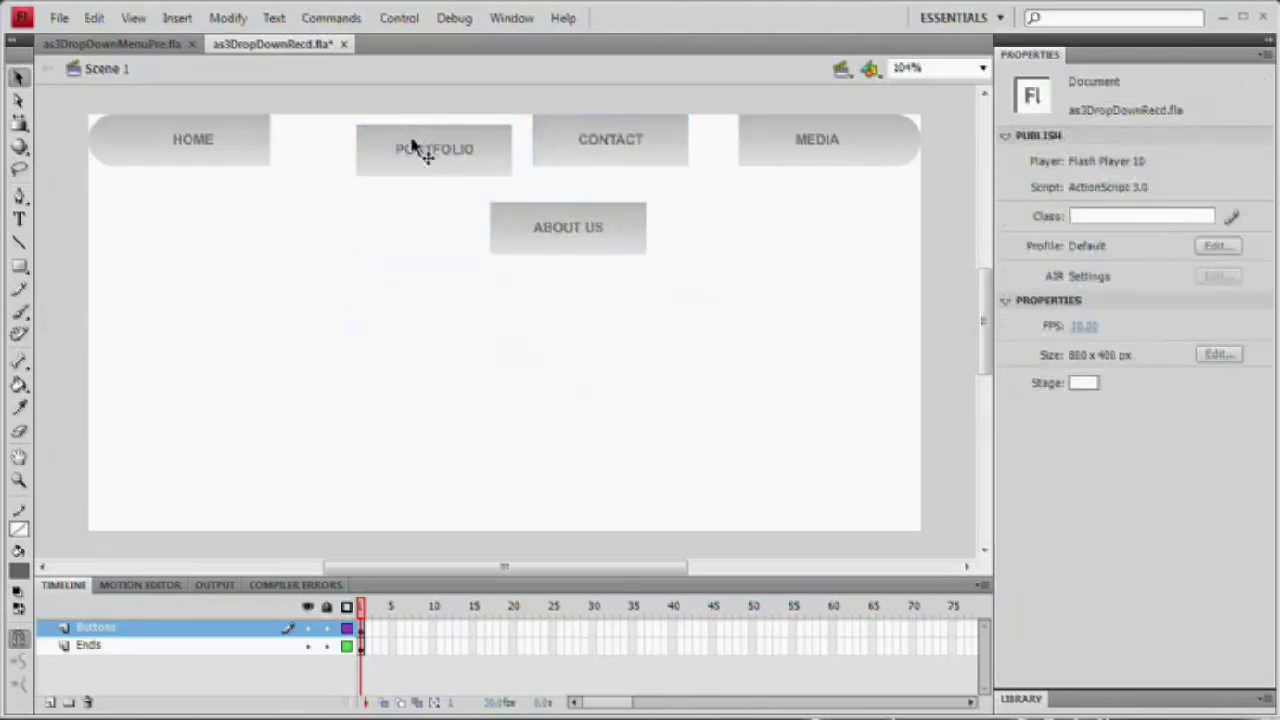
# Set the Y position of the ABOUT US button and of the PORTFOLIO button individually to 0.
pyautogui.click(420, 150)
pyautogui.moveTo(440, 303); pyautogui.dragTo(600, 134)
pyautogui.click(535, 310)
pyautogui.click(571, 245)
pyautogui.click(1183, 197)
pyautogui.write('0')
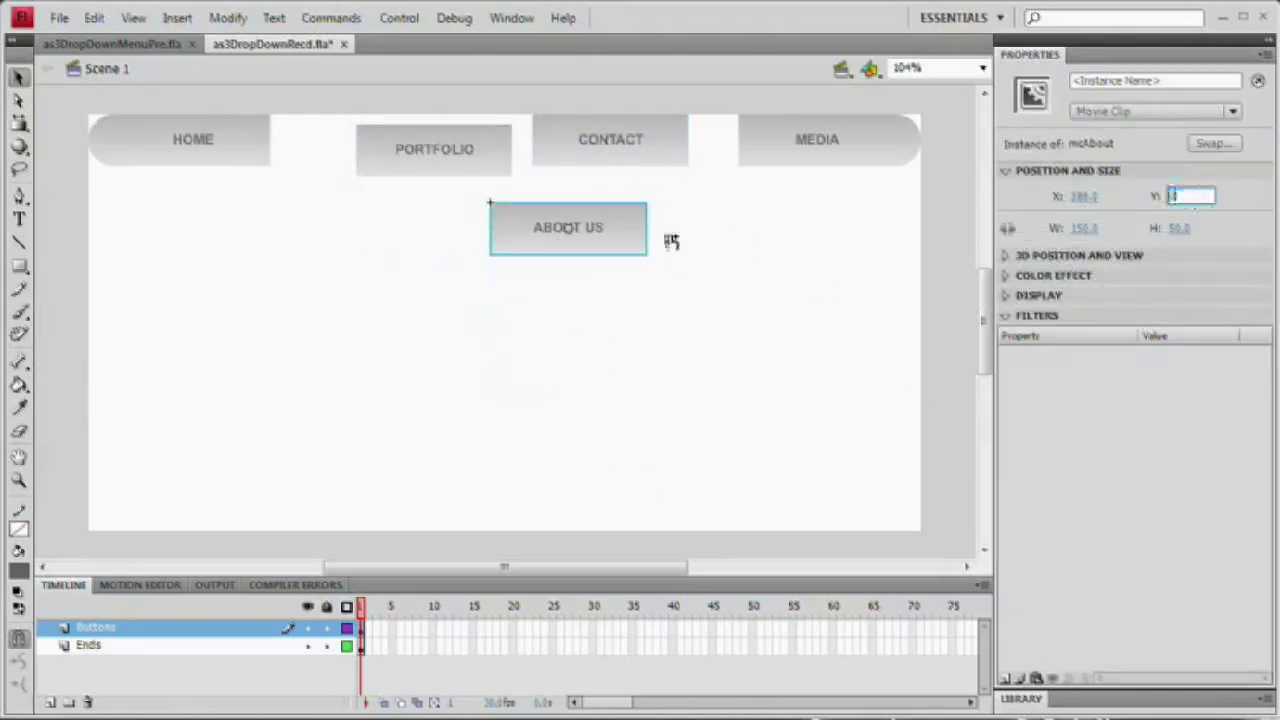
pyautogui.click(472, 170)
pyautogui.click(1176, 197)
pyautogui.write('0')
pyautogui.click(575, 280)
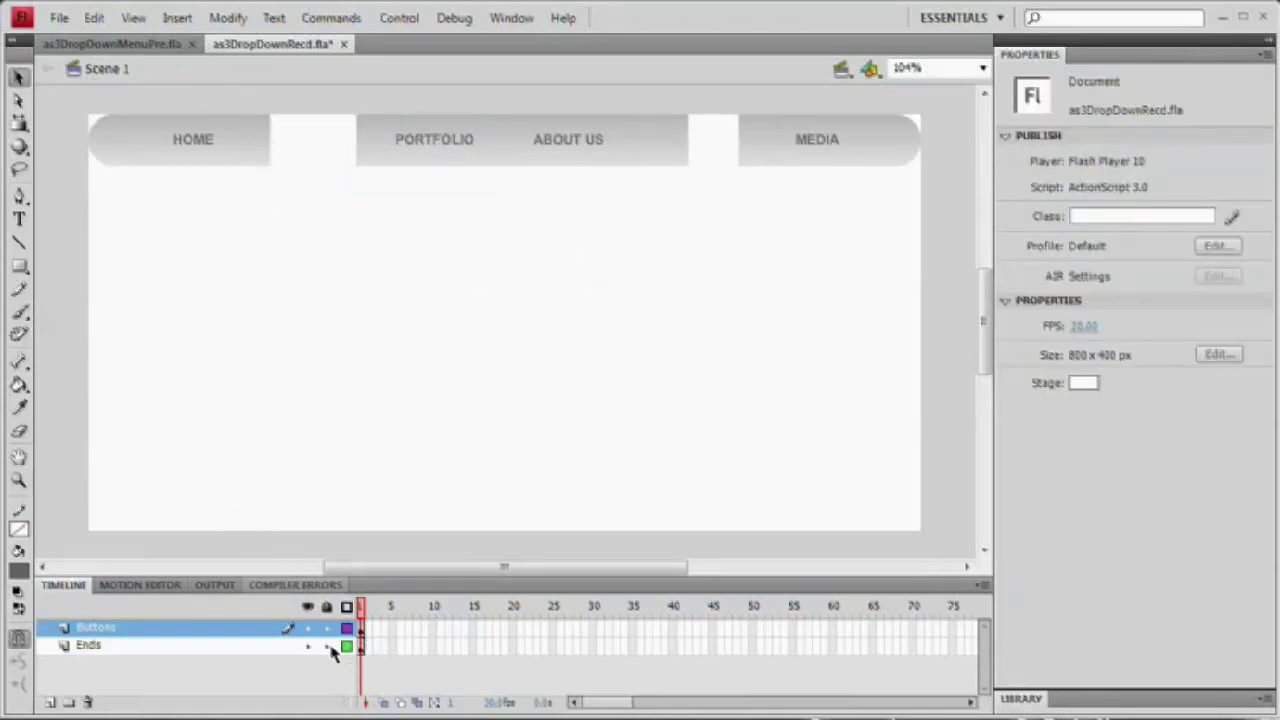
# With the Ends layer locked, select all five menu buttons and open the Align panel over the empty stage area.
pyautogui.moveTo(88, 284); pyautogui.dragTo(915, 107)
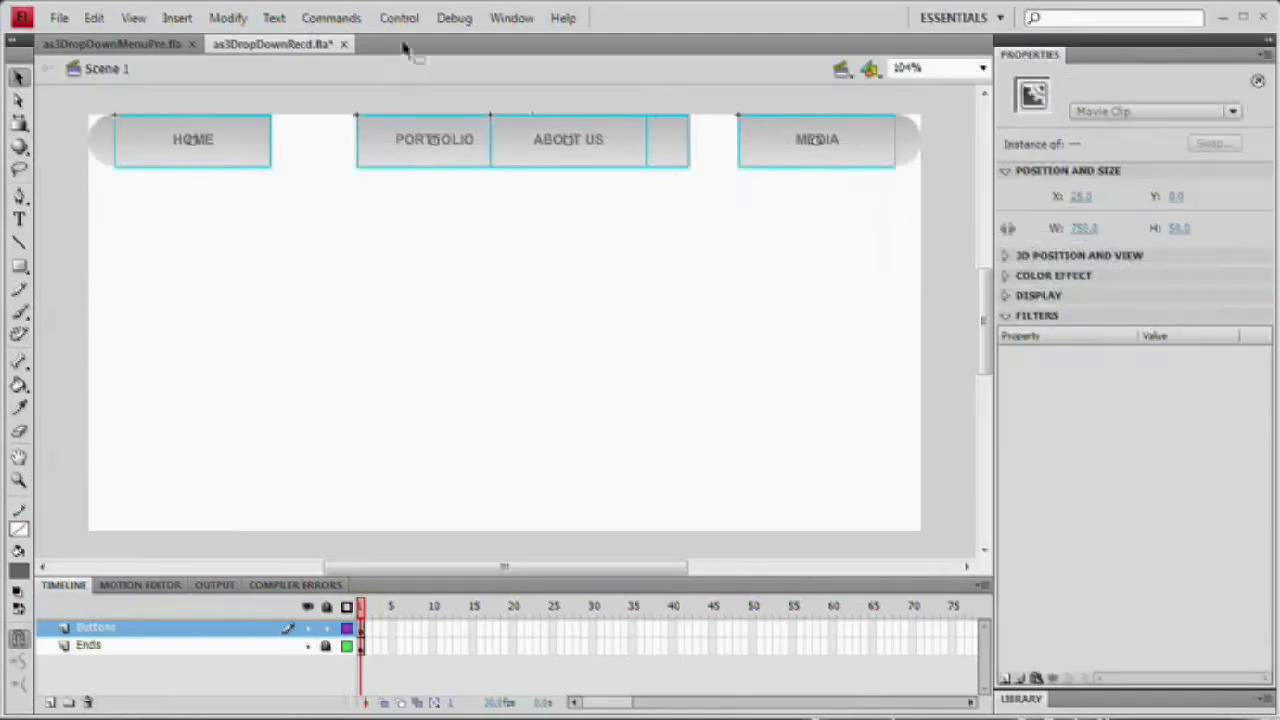
pyautogui.click(511, 17)
pyautogui.click(545, 389)
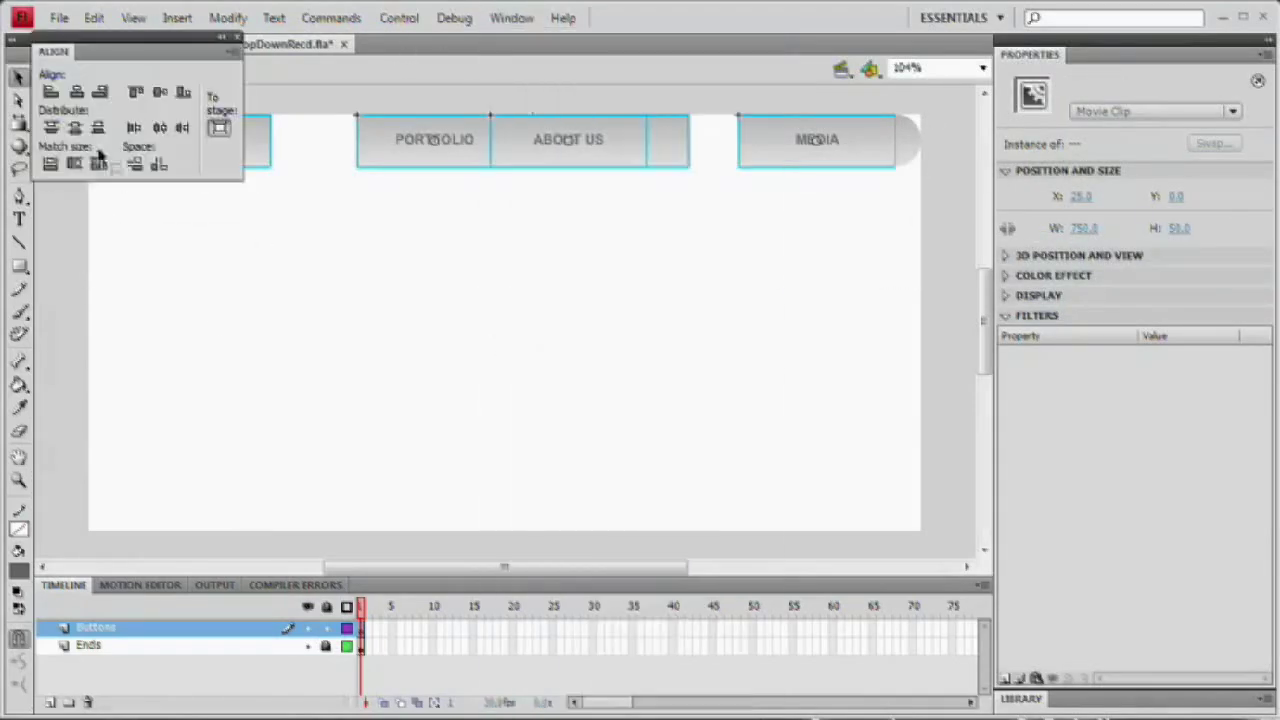
pyautogui.moveTo(134, 46); pyautogui.dragTo(240, 268)
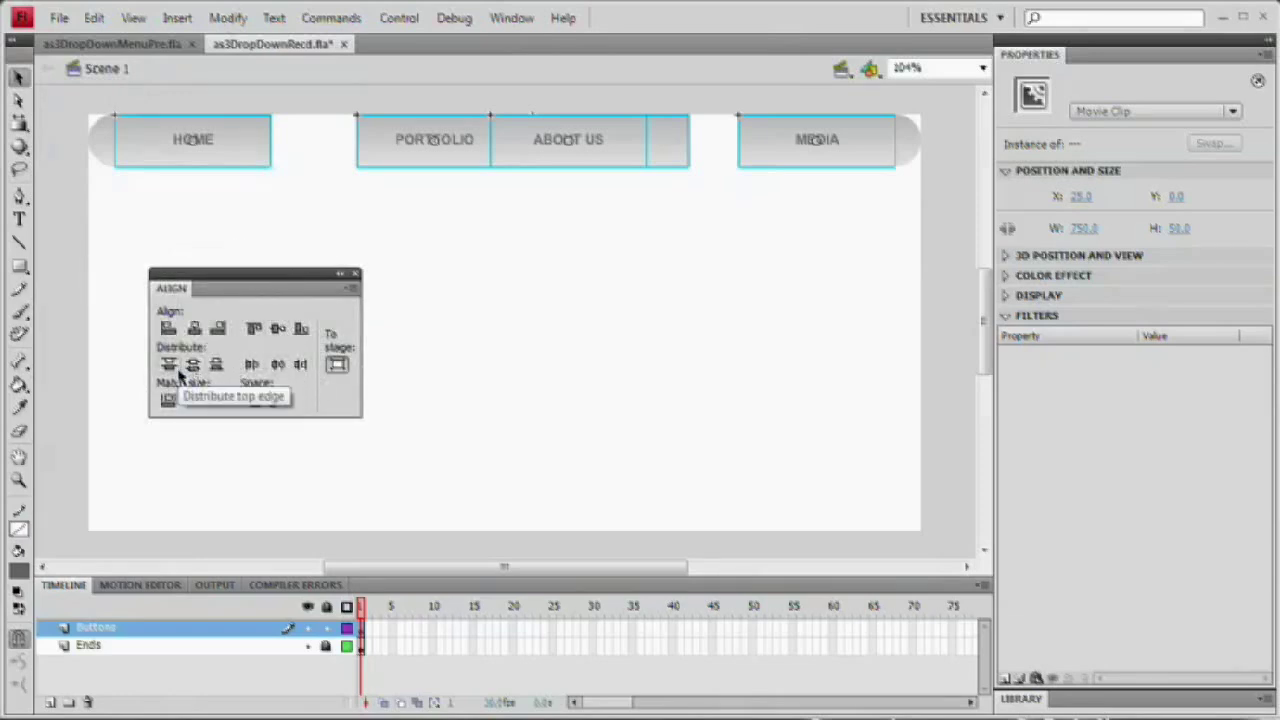
# Try distributing the five buttons by horizontal center relative to the stage, and undo it.
pyautogui.click(278, 365)
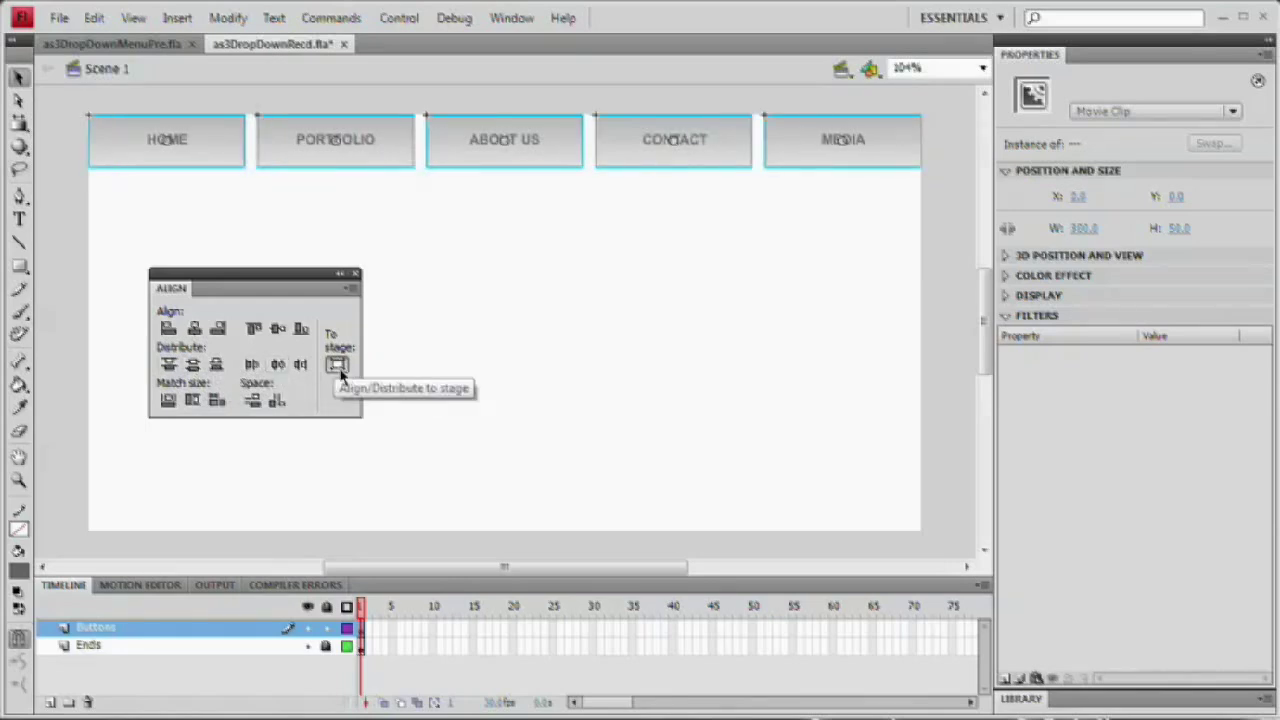
pyautogui.click(337, 365)
pyautogui.hotkey('ctrl', 'z')
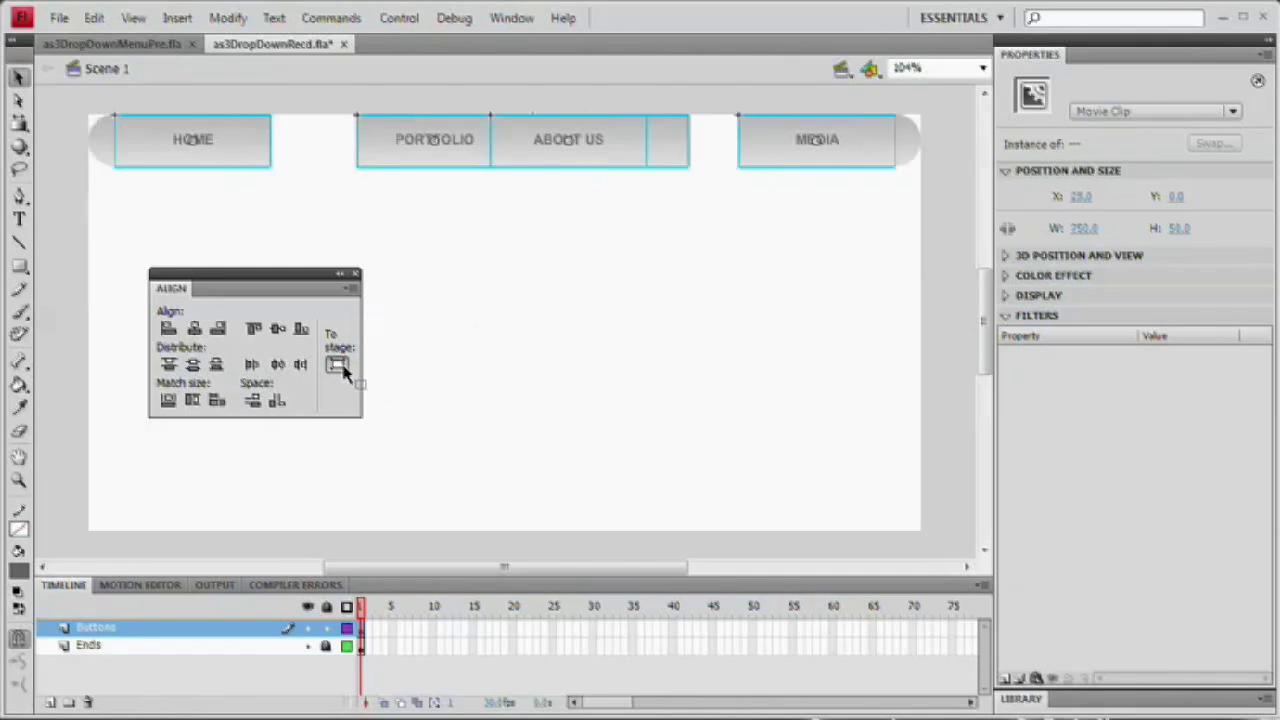
pyautogui.click(277, 364)
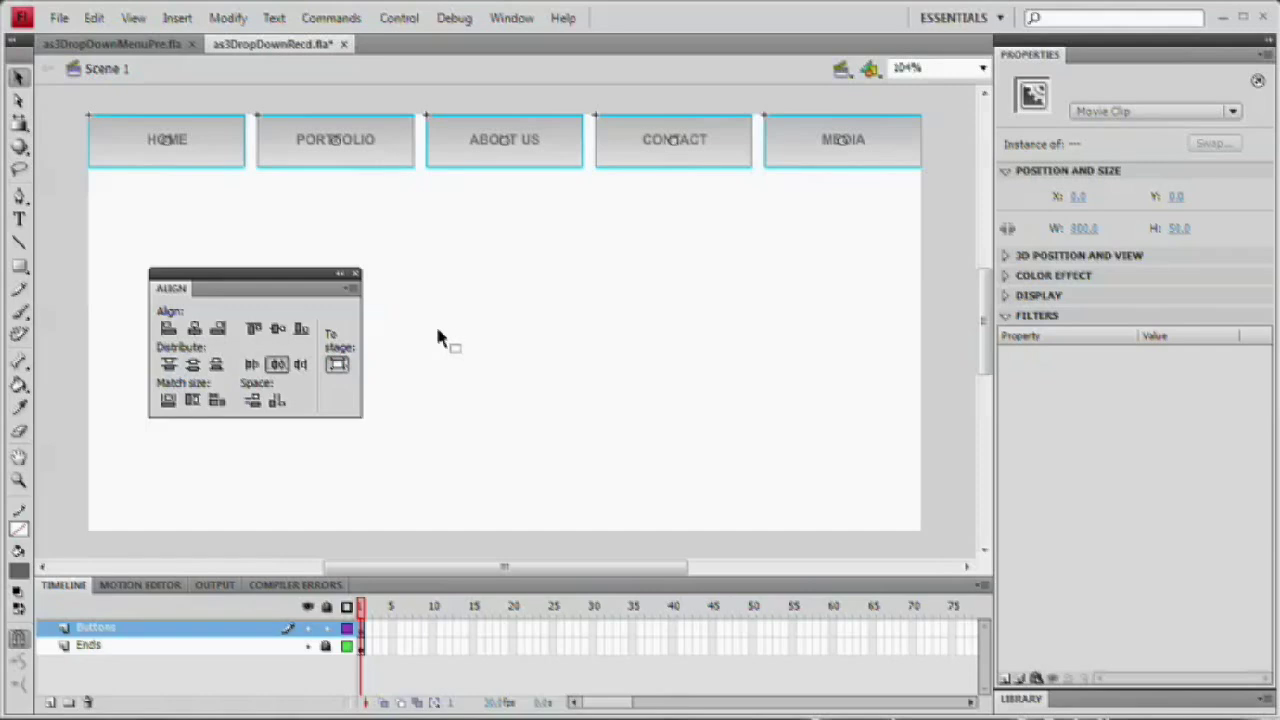
pyautogui.hotkey('ctrl', 'z')
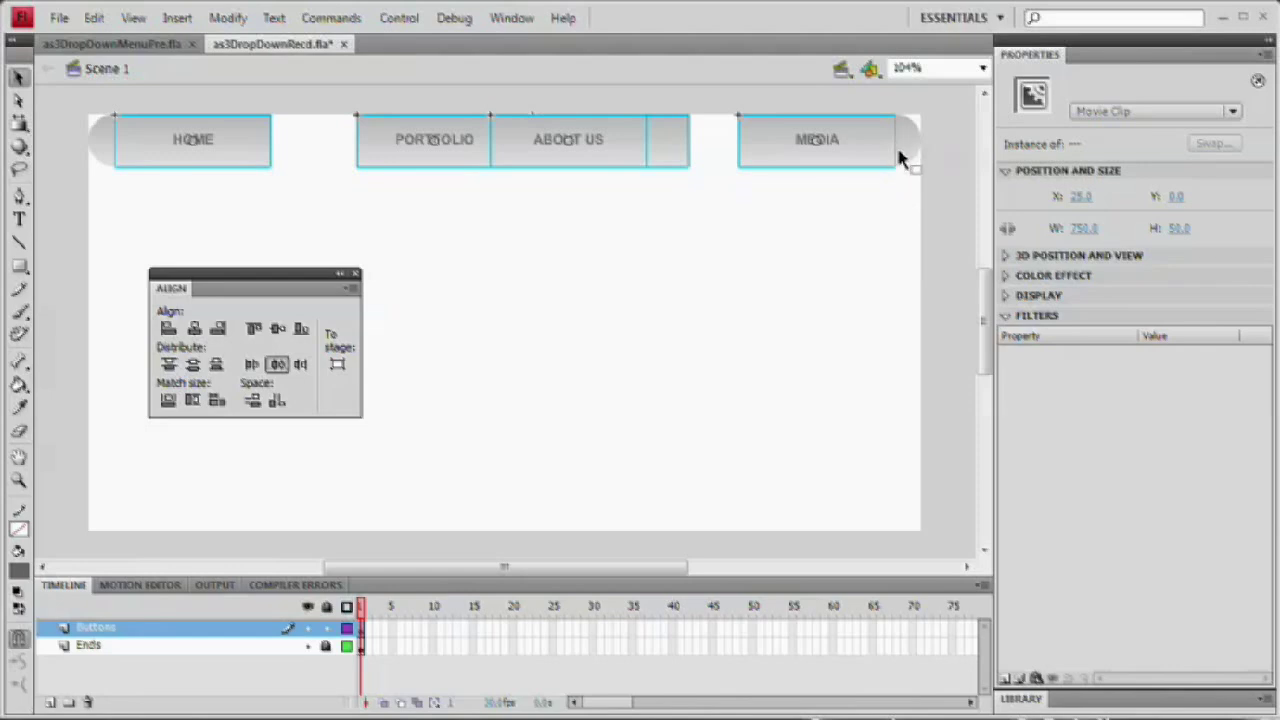
# Distribute the five buttons by horizontal center with To stage turned off, and close the Align panel.
pyautogui.click(278, 364)
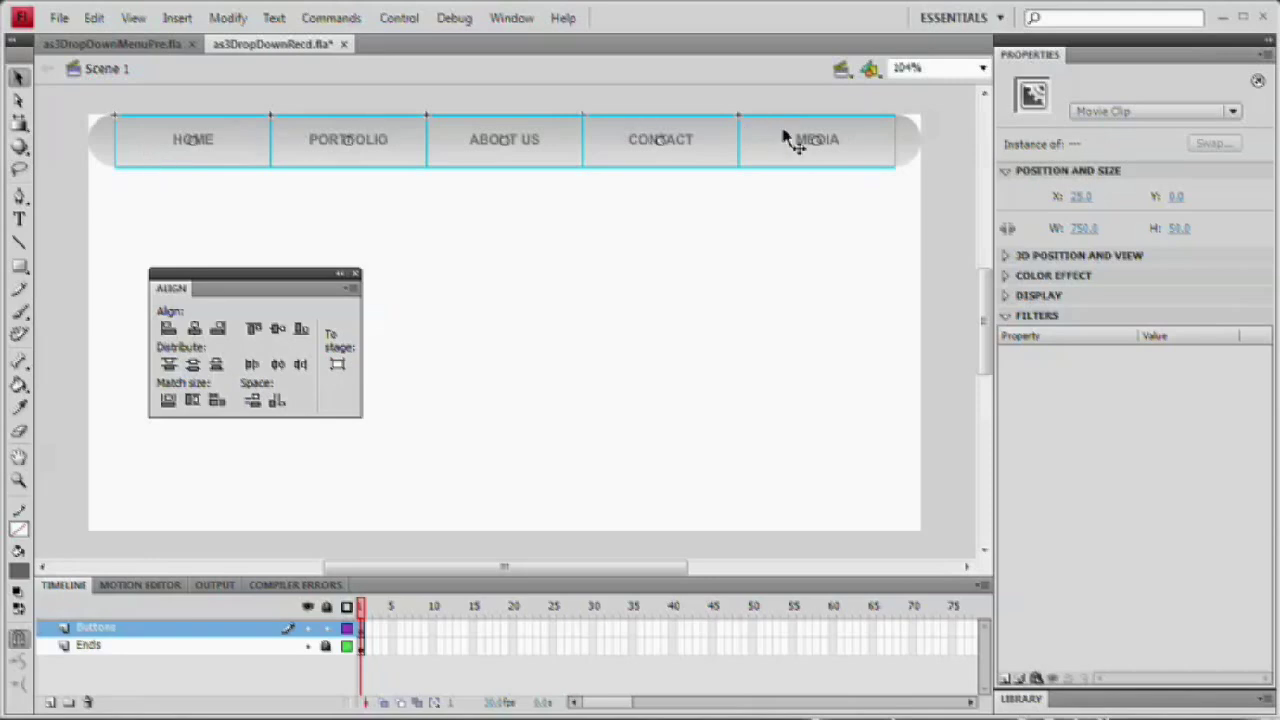
pyautogui.click(355, 276)
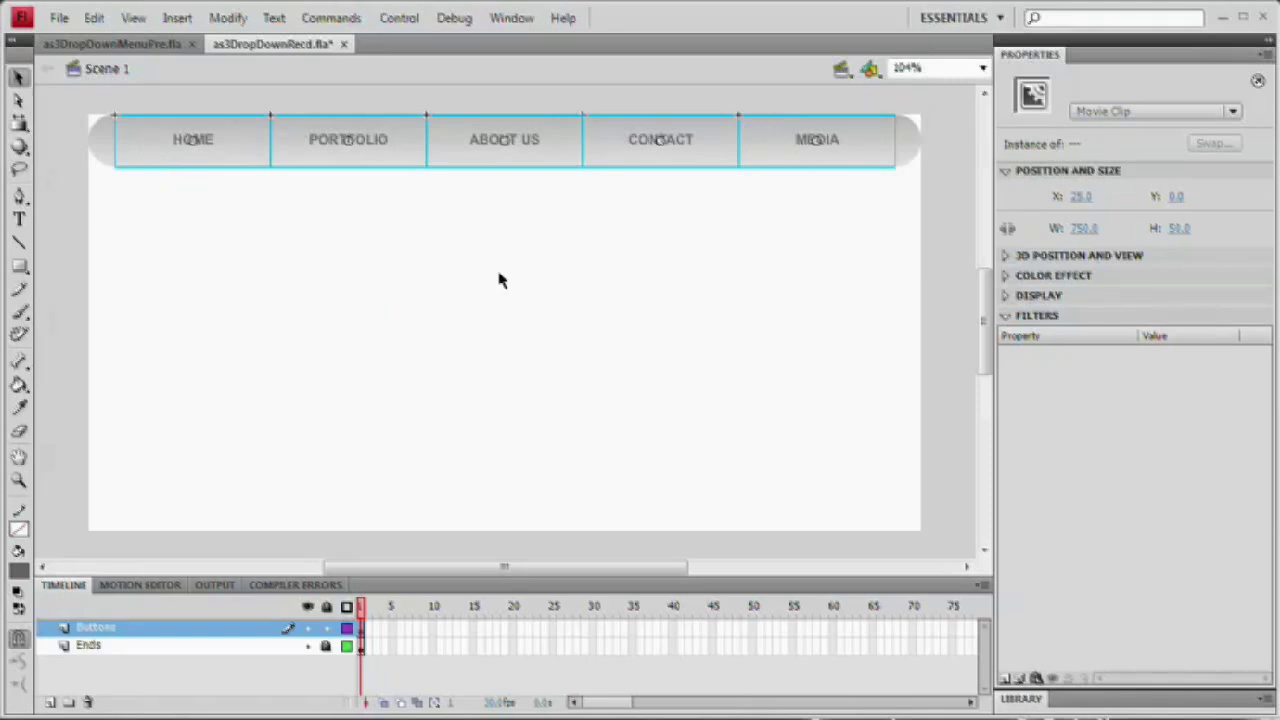
pyautogui.click(125, 175)
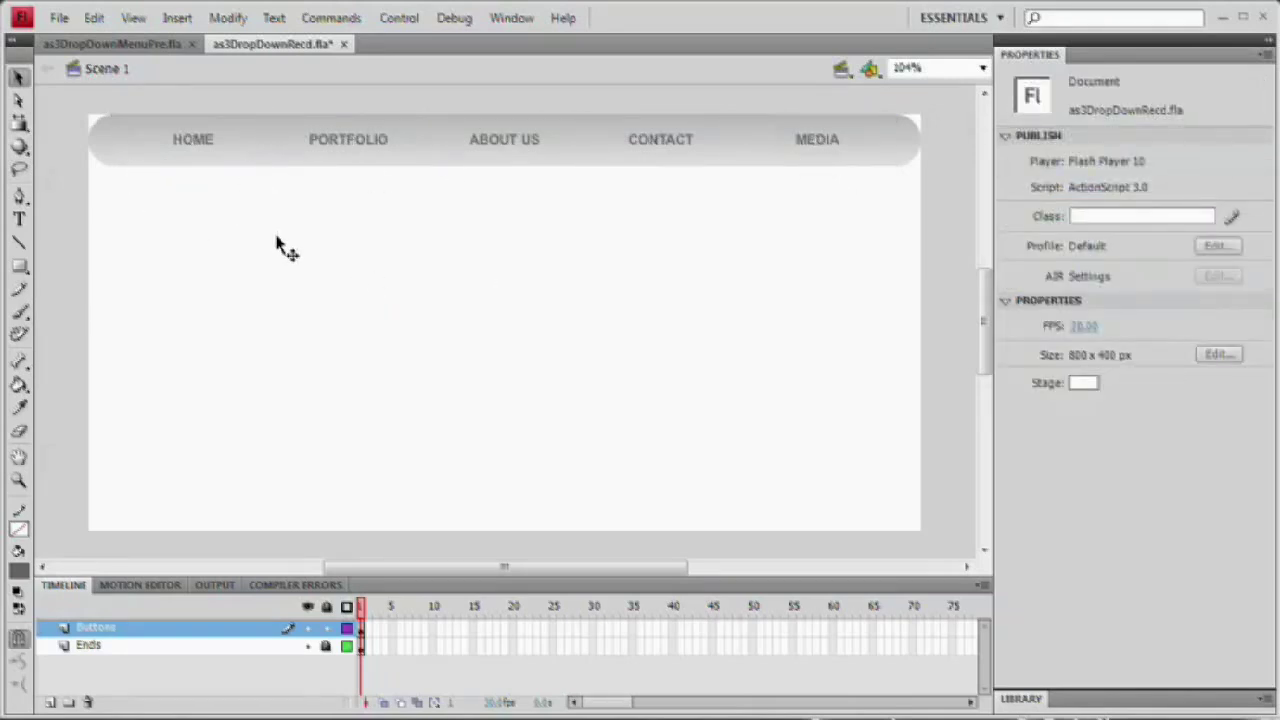
# Select all five menu buttons and convert them into one movie clip symbol named mcNavBar.
pyautogui.moveTo(106, 296); pyautogui.dragTo(943, 86)
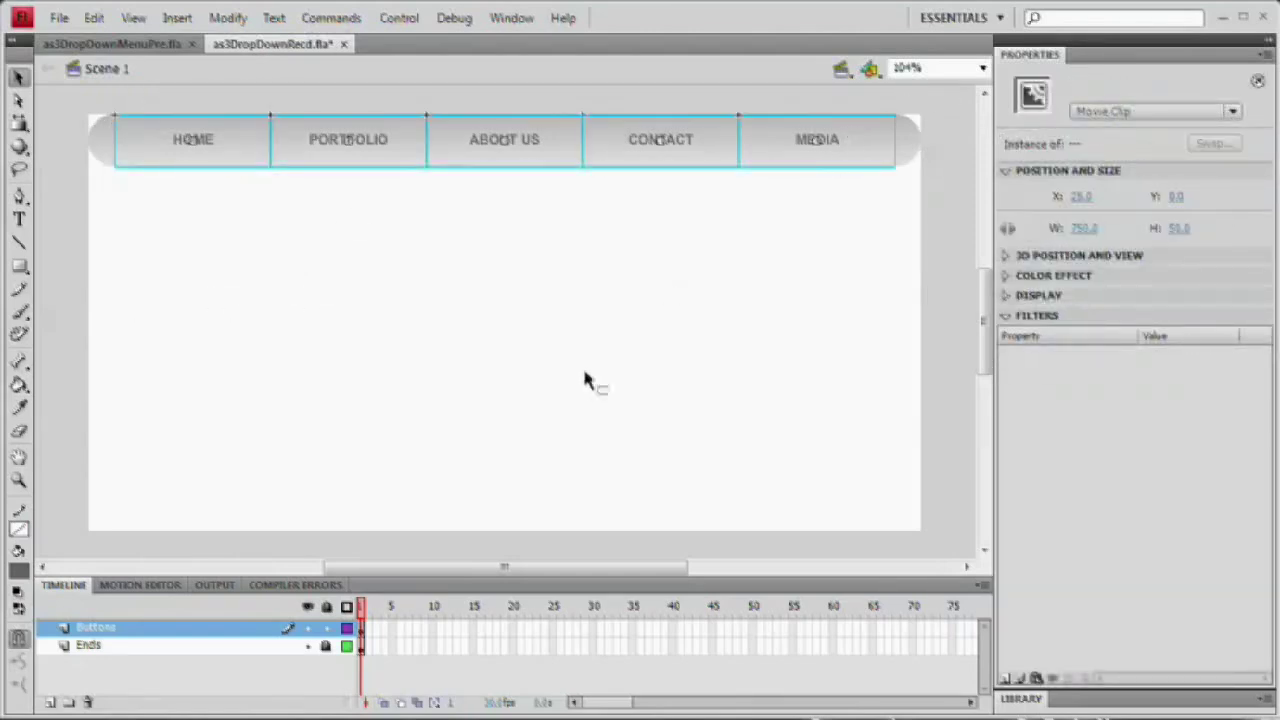
pyautogui.press('F8')
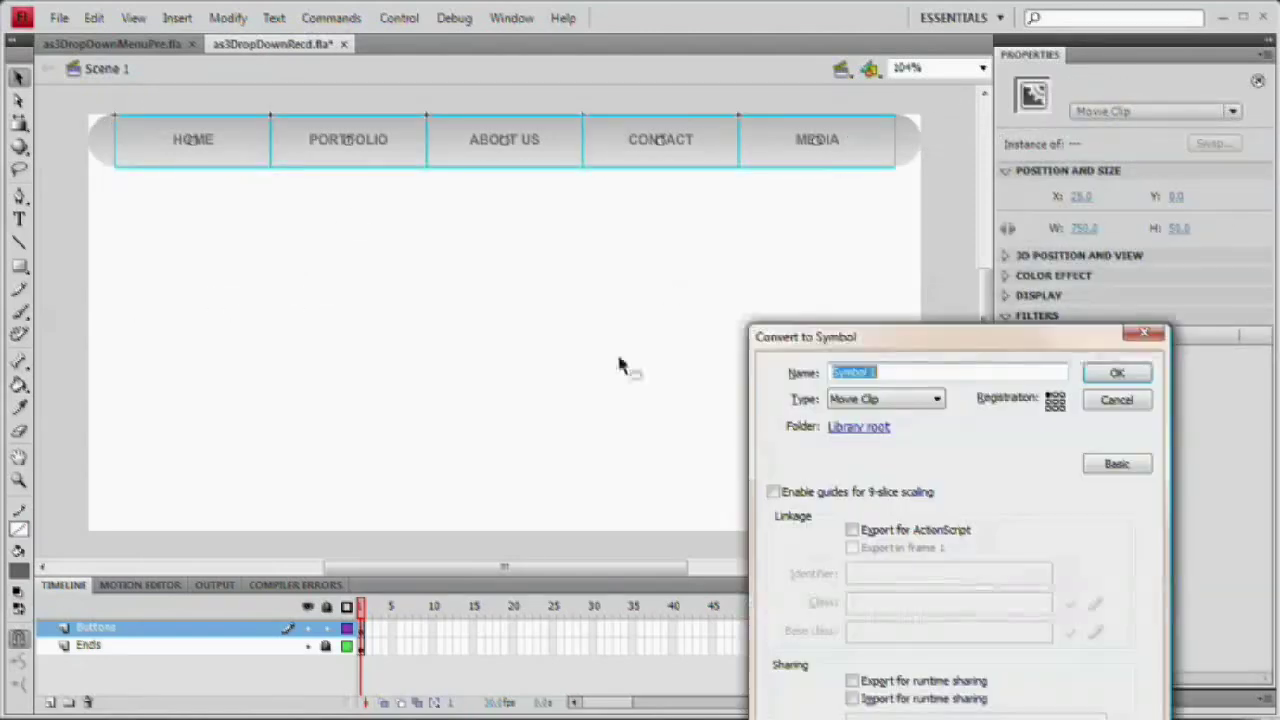
pyautogui.moveTo(871, 334); pyautogui.dragTo(607, 200)
pyautogui.write('menu')
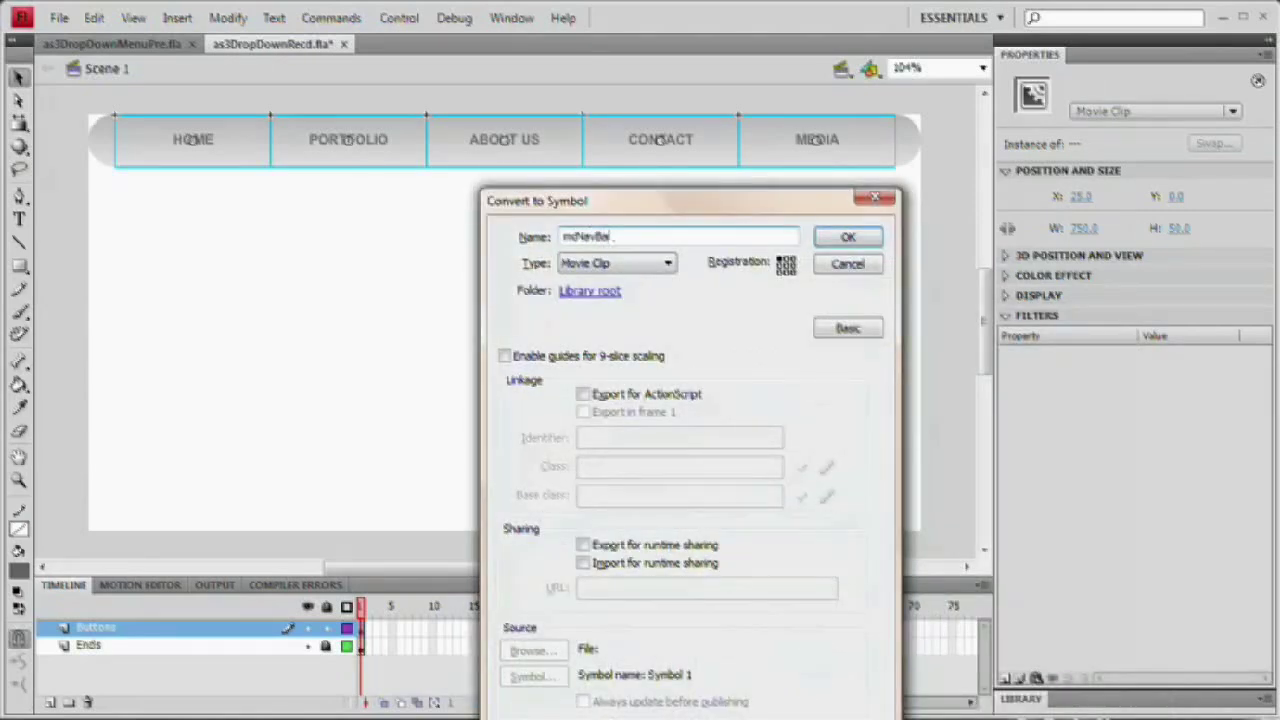
pyautogui.moveTo(590, 174); pyautogui.dragTo(563, 134)
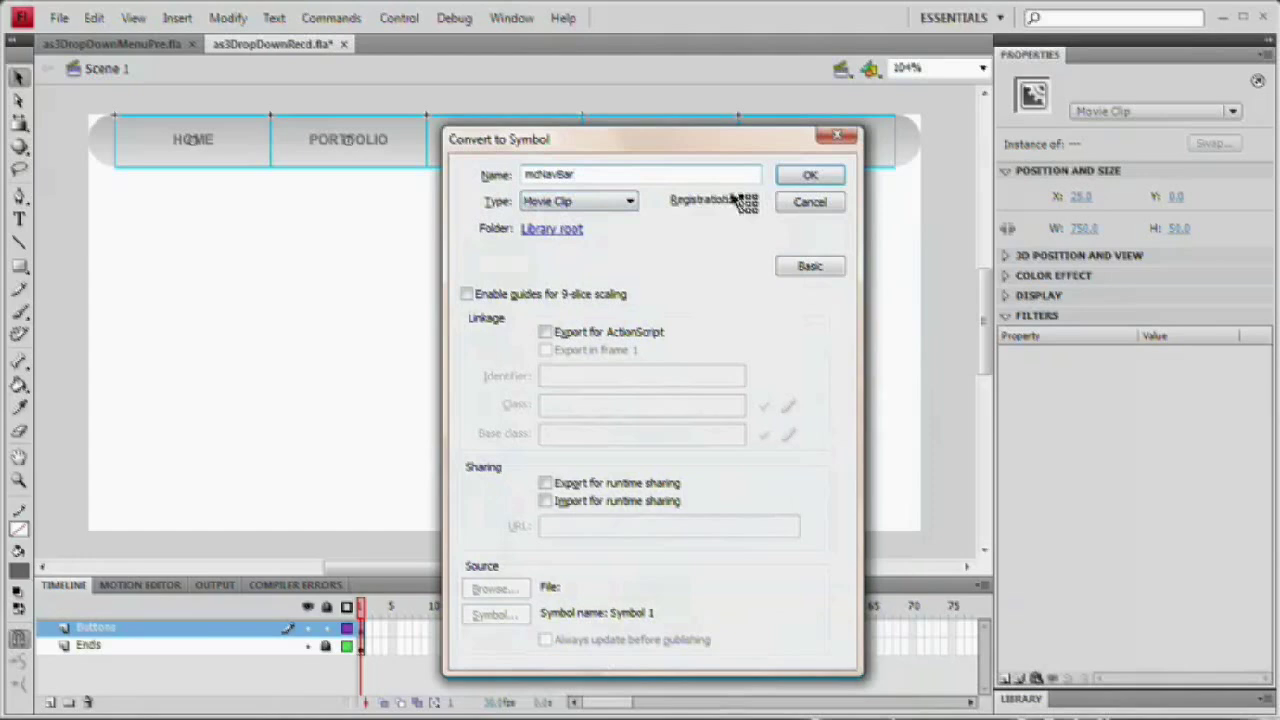
pyautogui.click(810, 177)
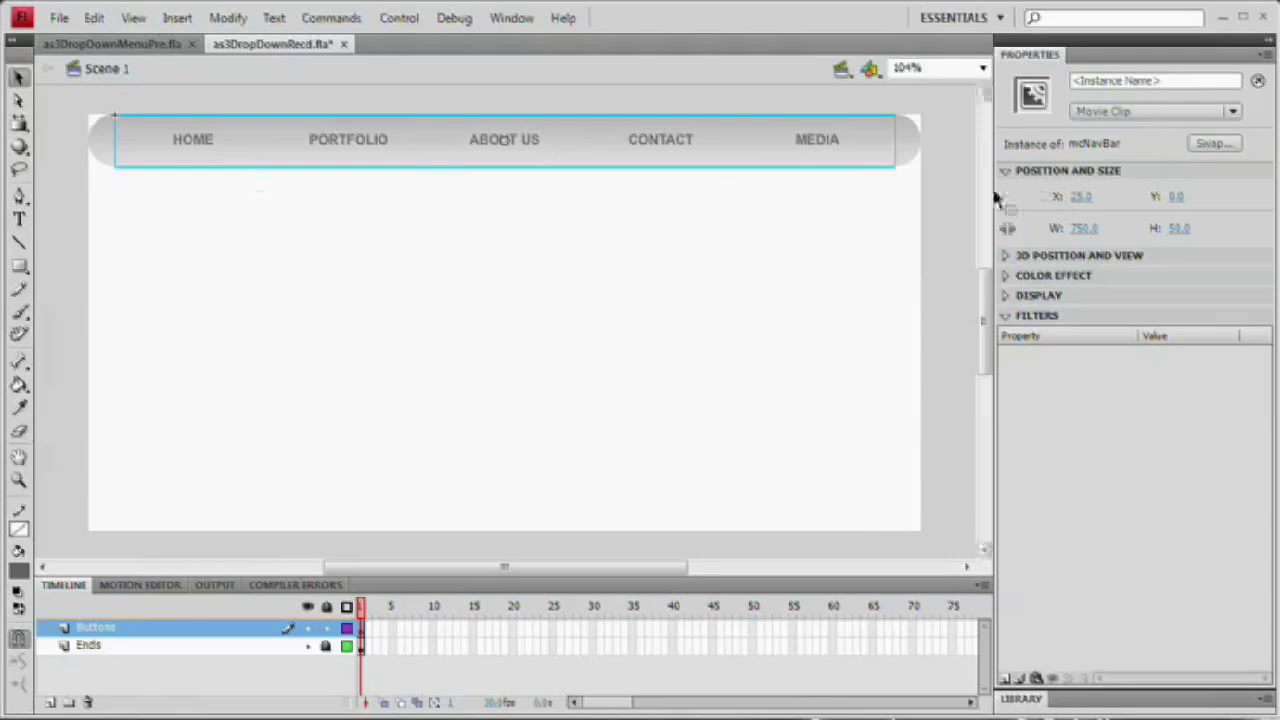
# Give the mcNavBar movie clip the instance name navBar_mc.
pyautogui.click(1176, 80)
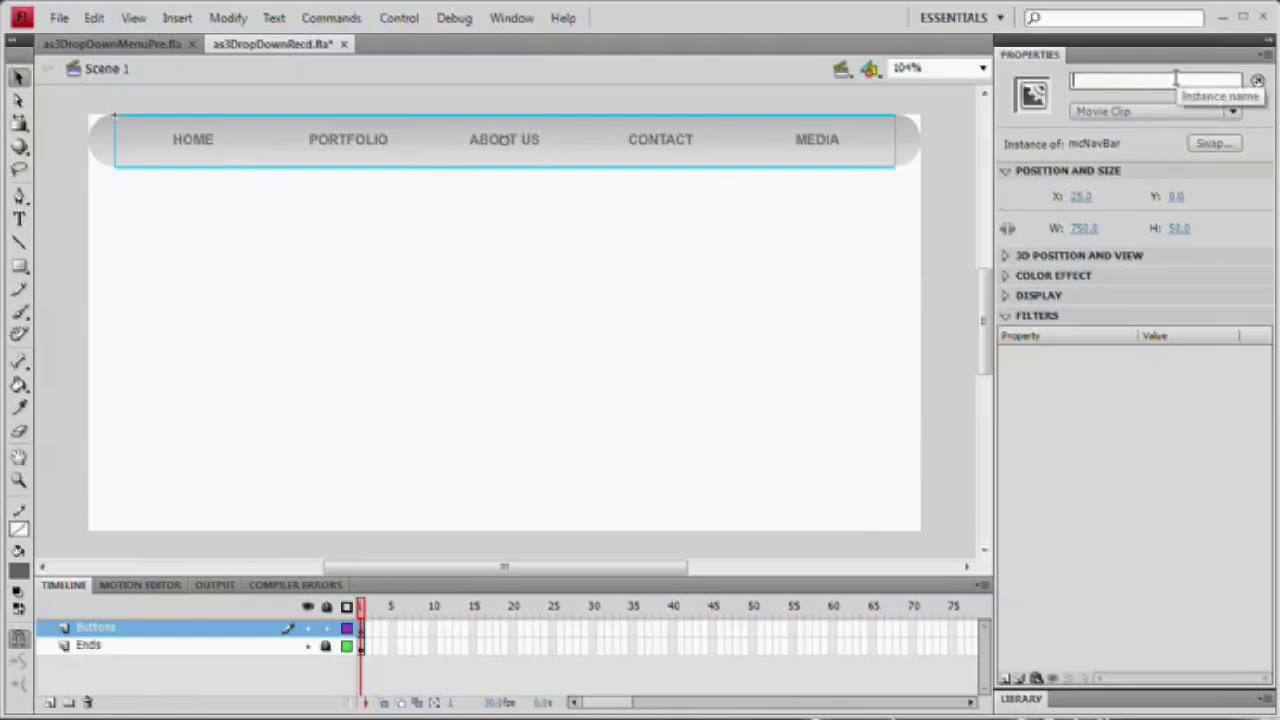
pyautogui.write('navBar_mc')
pyautogui.click(709, 384)
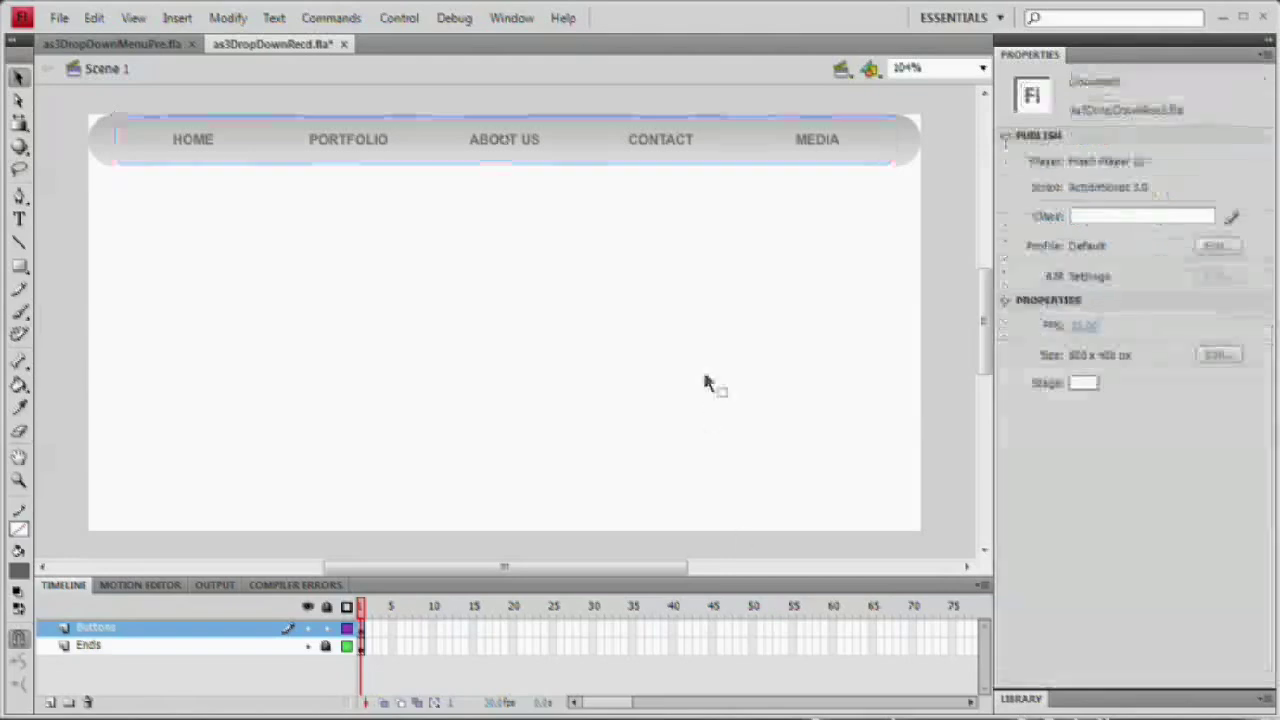
# Open the mcNavBar symbol for editing and give the HOME button inside it the instance name home_mc.
pyautogui.click(578, 126)
pyautogui.doubleClick(529, 137)
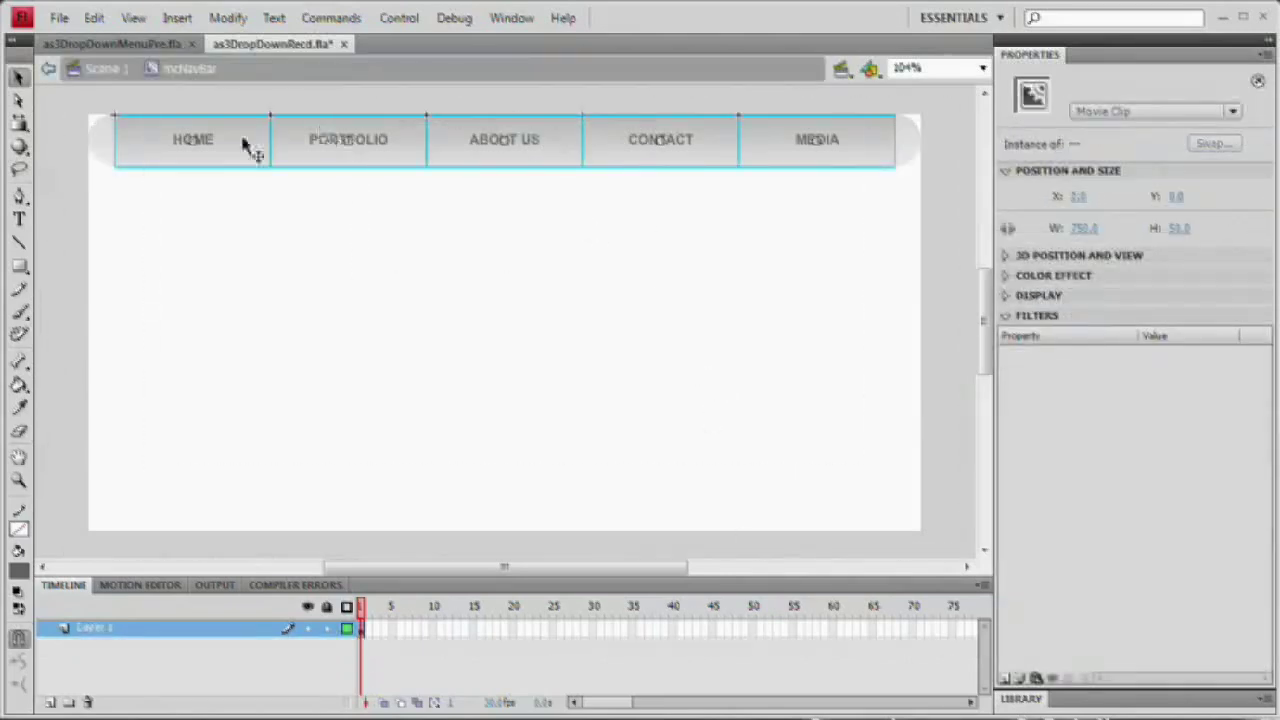
pyautogui.click(228, 170)
pyautogui.click(231, 139)
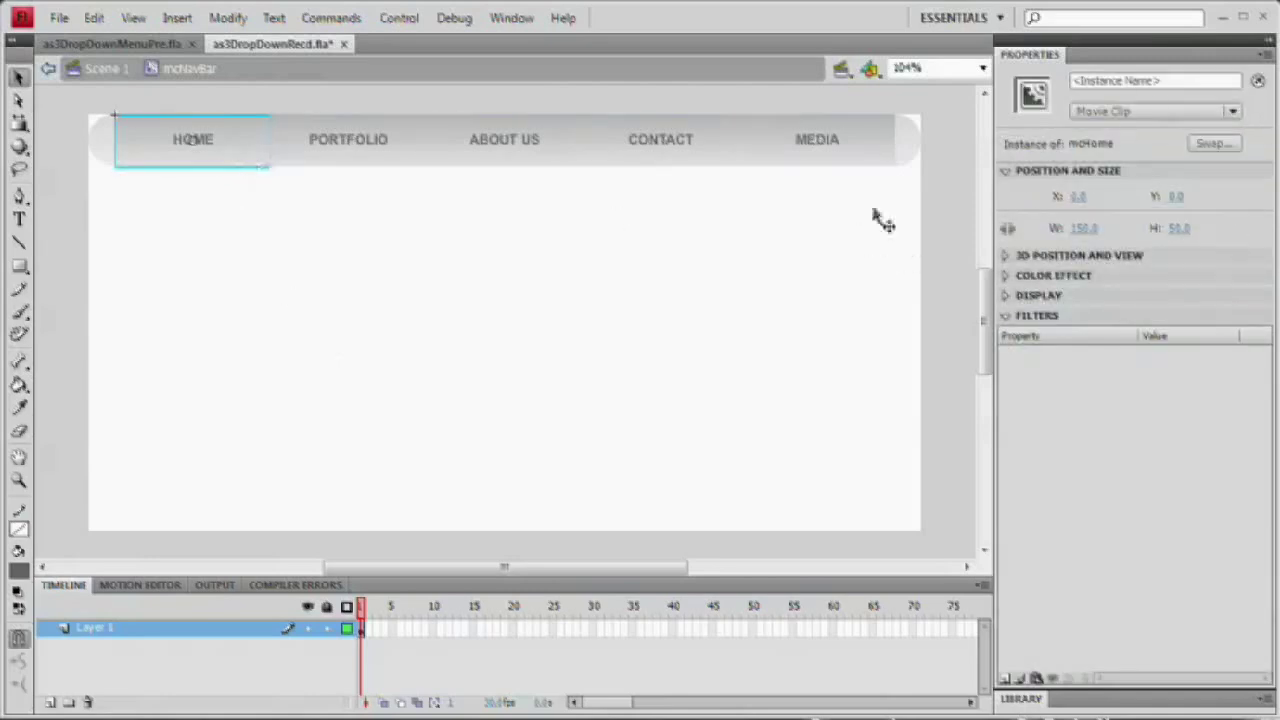
pyautogui.write('home_mc')
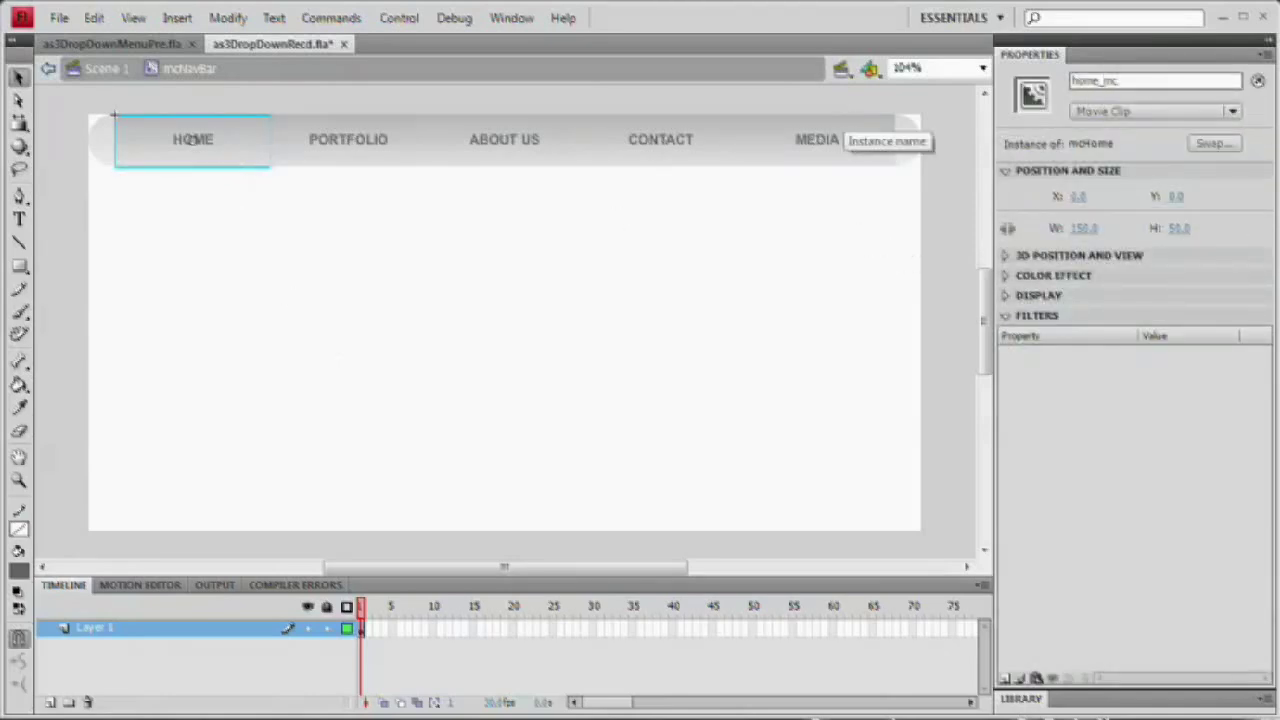
# Give the PORTFOLIO button an instance name beginning with "port" and the ABOUT US button the instance name about_mc.
pyautogui.click(348, 140)
pyautogui.click(1120, 80)
pyautogui.write('port')
pyautogui.click(525, 145)
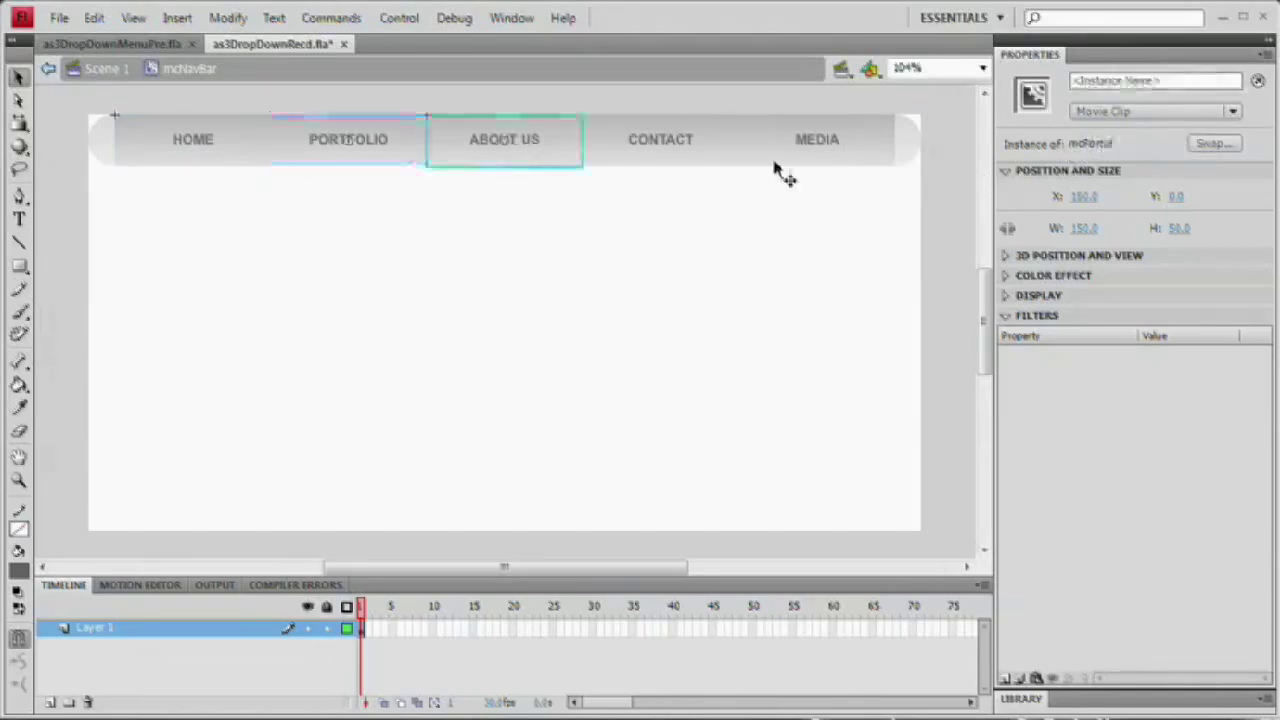
pyautogui.click(1170, 80)
pyautogui.write('about_mc')
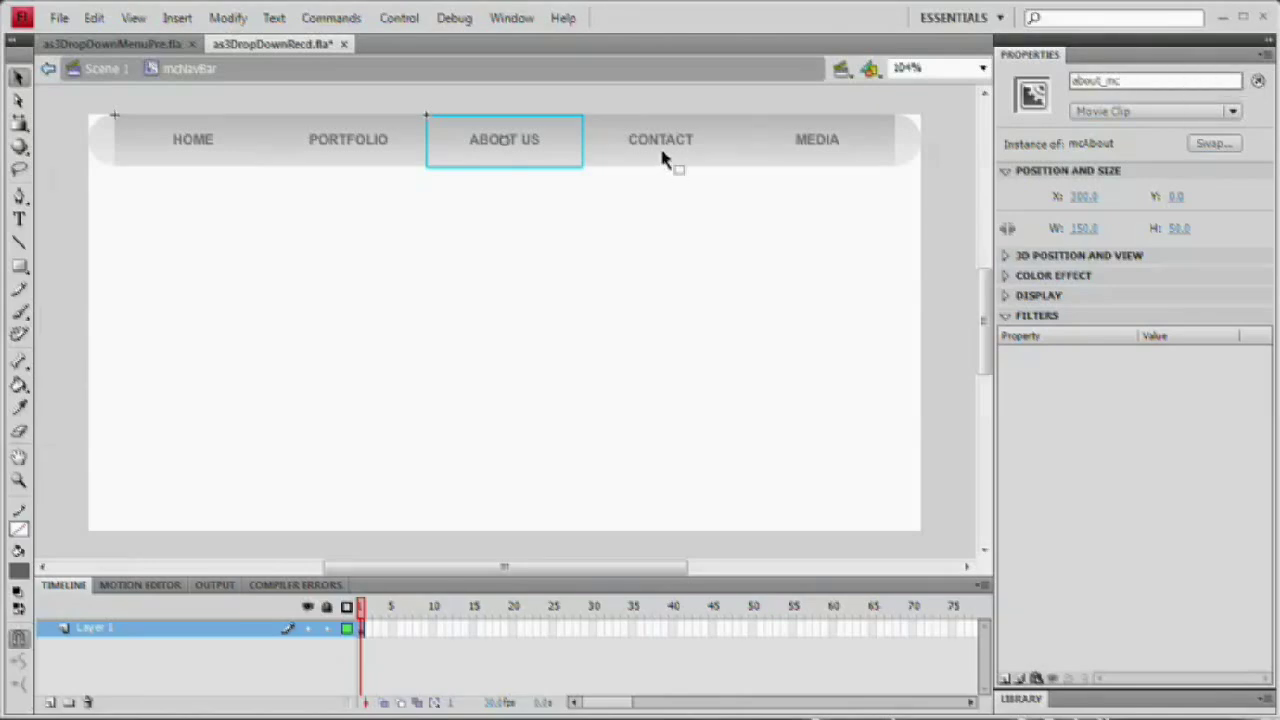
# Give the CONTACT button the instance name contact_mc and the MEDIA button the instance name media_mc.
pyautogui.click(660, 143)
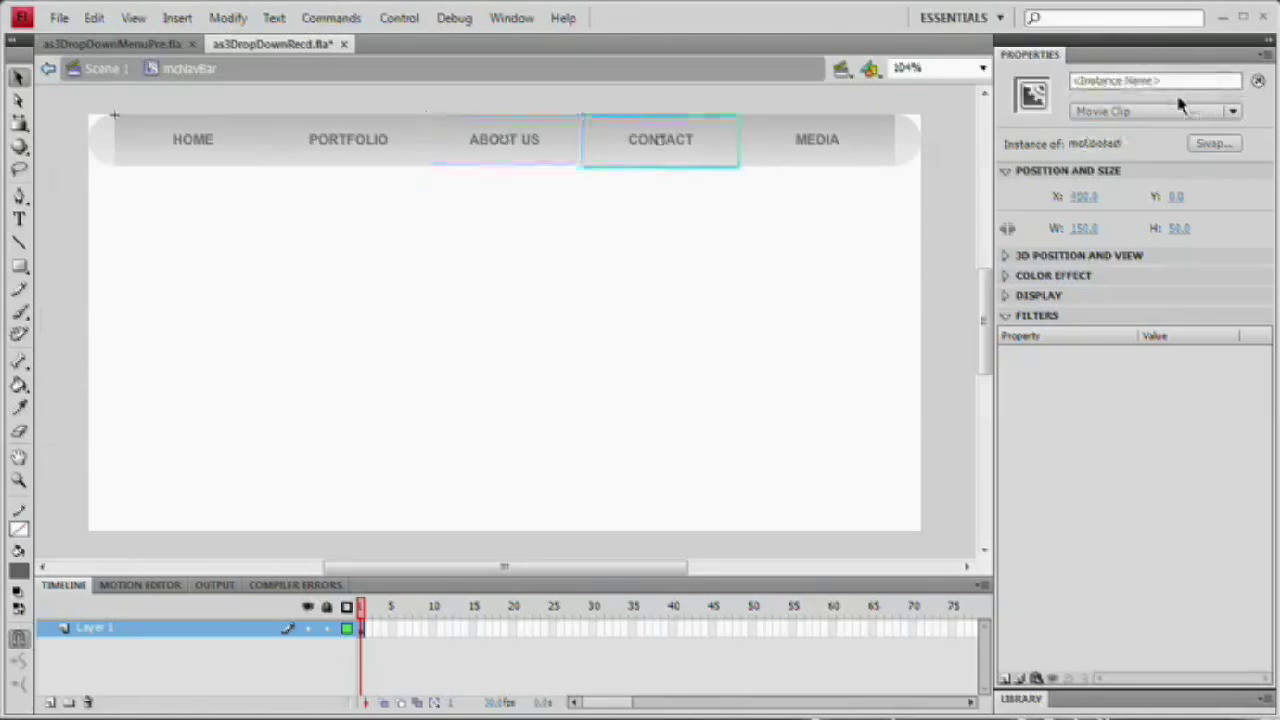
pyautogui.click(1185, 82)
pyautogui.write('contact_mc')
pyautogui.click(817, 140)
pyautogui.click(1158, 80)
pyautogui.write('media')
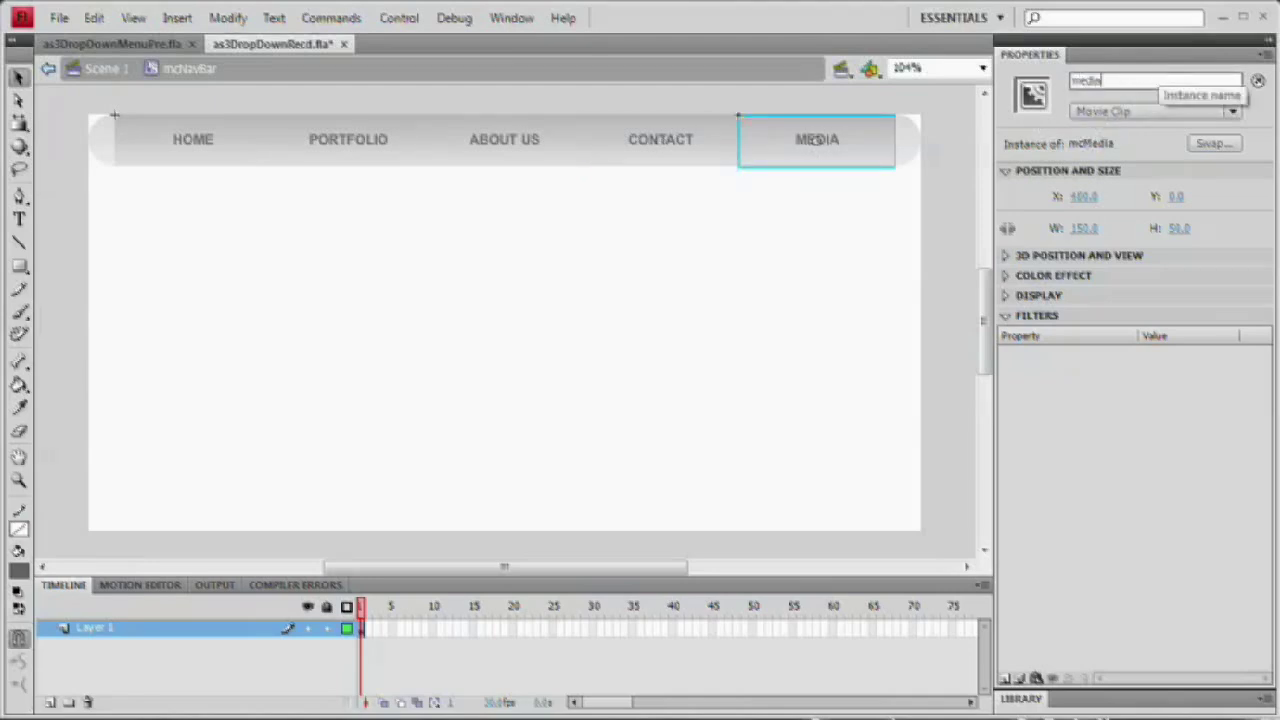
pyautogui.write('_mc')
pyautogui.click(600, 283)
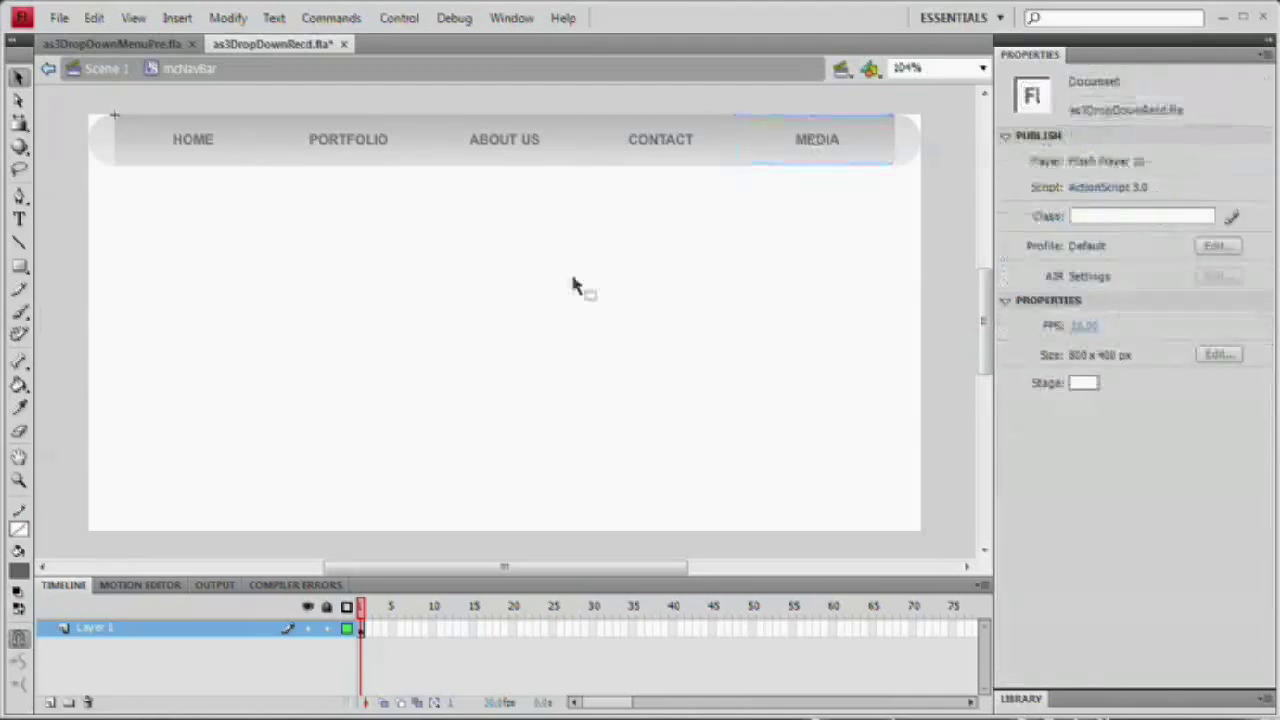
# Return to Scene 1 and add a new layer named Clicker above the Buttons layer.
pyautogui.doubleClick(172, 240)
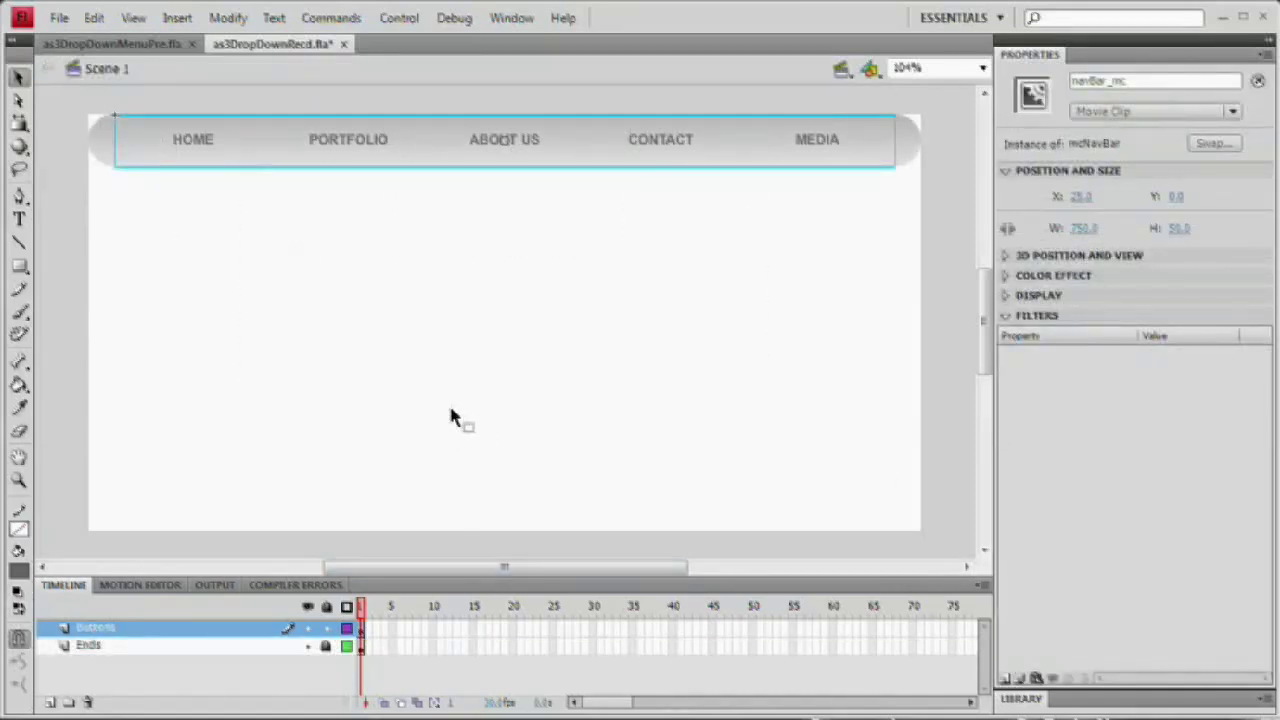
pyautogui.click(405, 335)
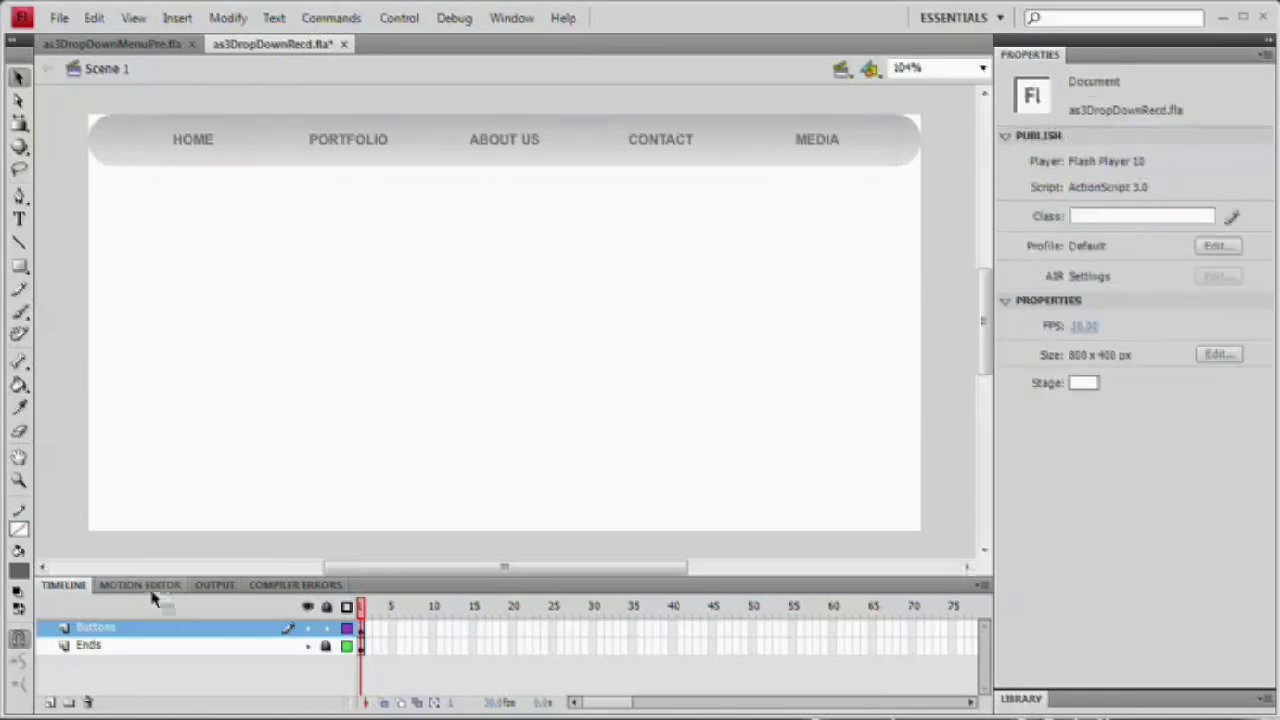
pyautogui.click(50, 702)
pyautogui.doubleClick(92, 628)
pyautogui.write('Clicker')
pyautogui.press('Return')
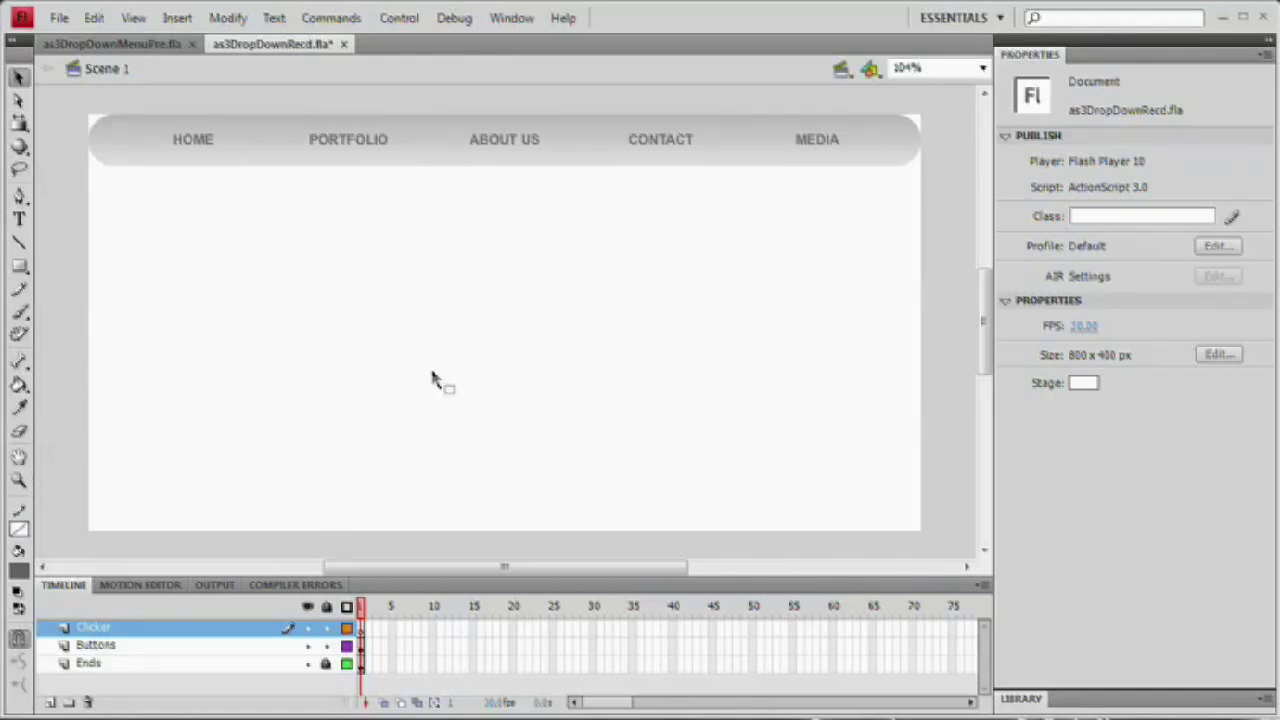
# Draw a borderless grey rectangle about 505 by 368 px over the stage on the Clicker layer.
pyautogui.click(19, 268)
pyautogui.moveTo(112, 126)
pyautogui.mouseDown()
pyautogui.moveTo(329, 343)
pyautogui.moveTo(637, 508)
pyautogui.mouseUp()
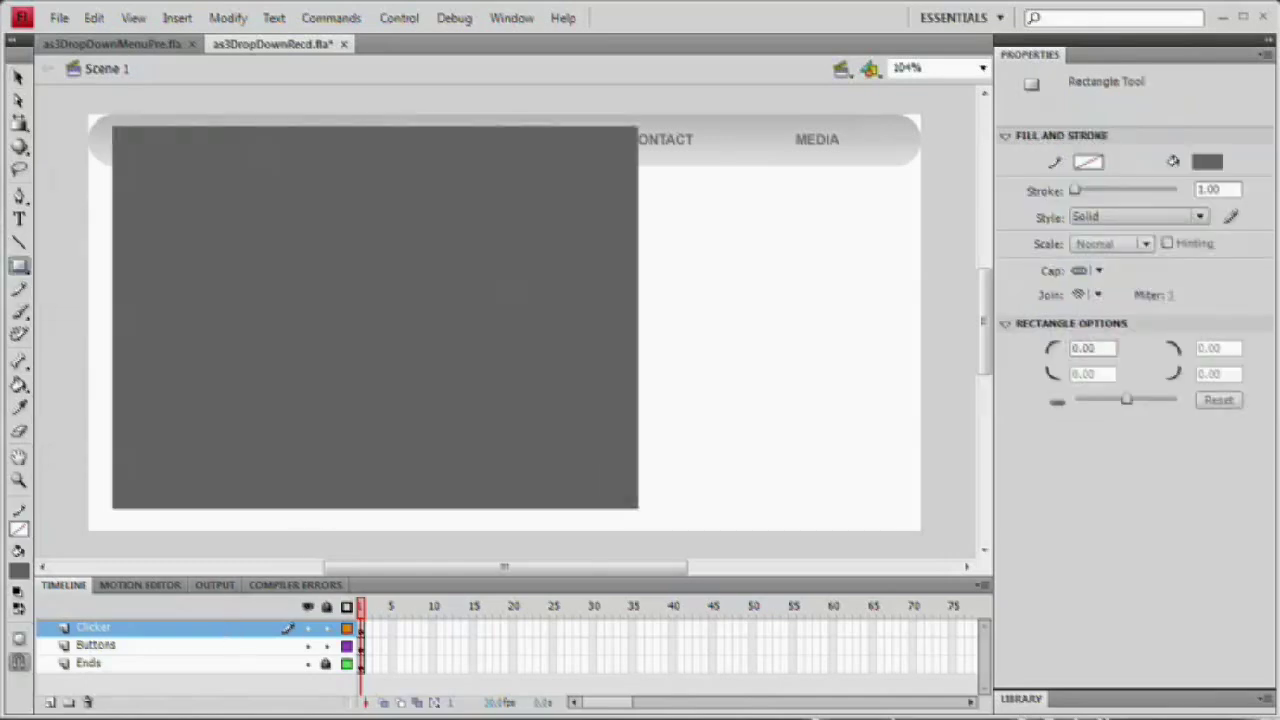
pyautogui.press('v')
# Set the rectangle's width to 800 and height to 400, and position it at X 0, Y 0.
pyautogui.click(557, 374)
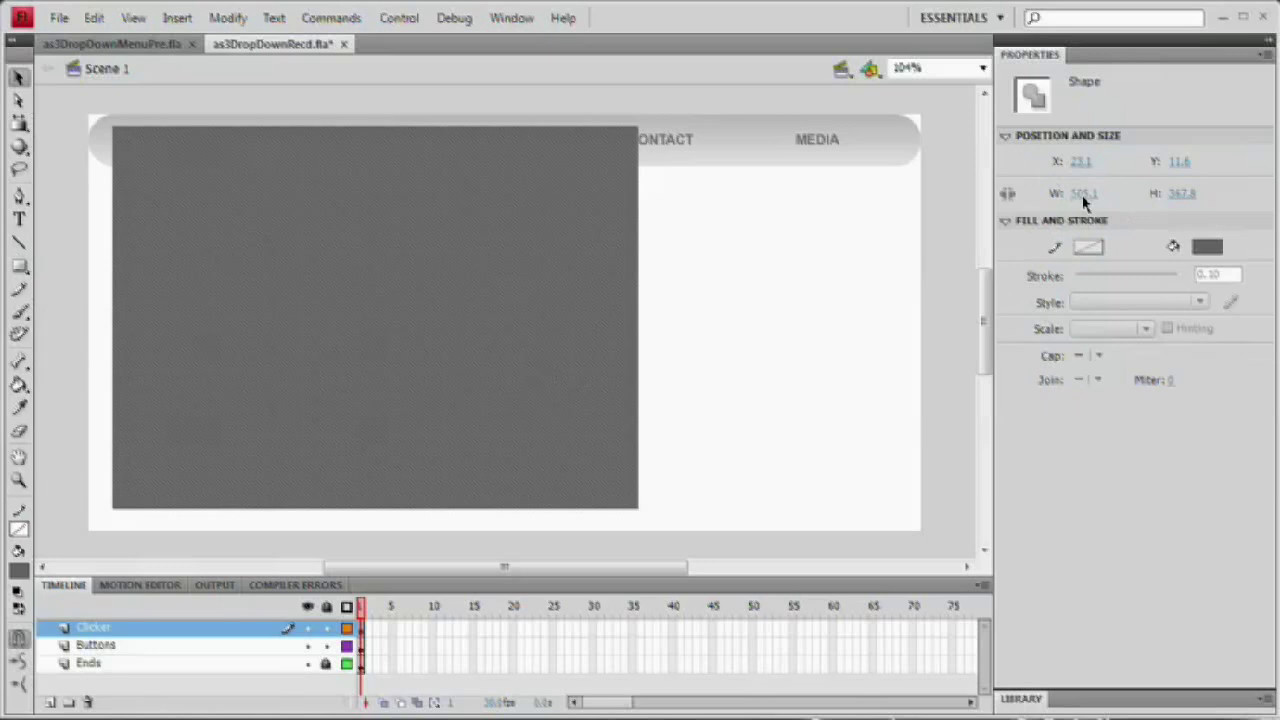
pyautogui.click(1084, 194)
pyautogui.write('800')
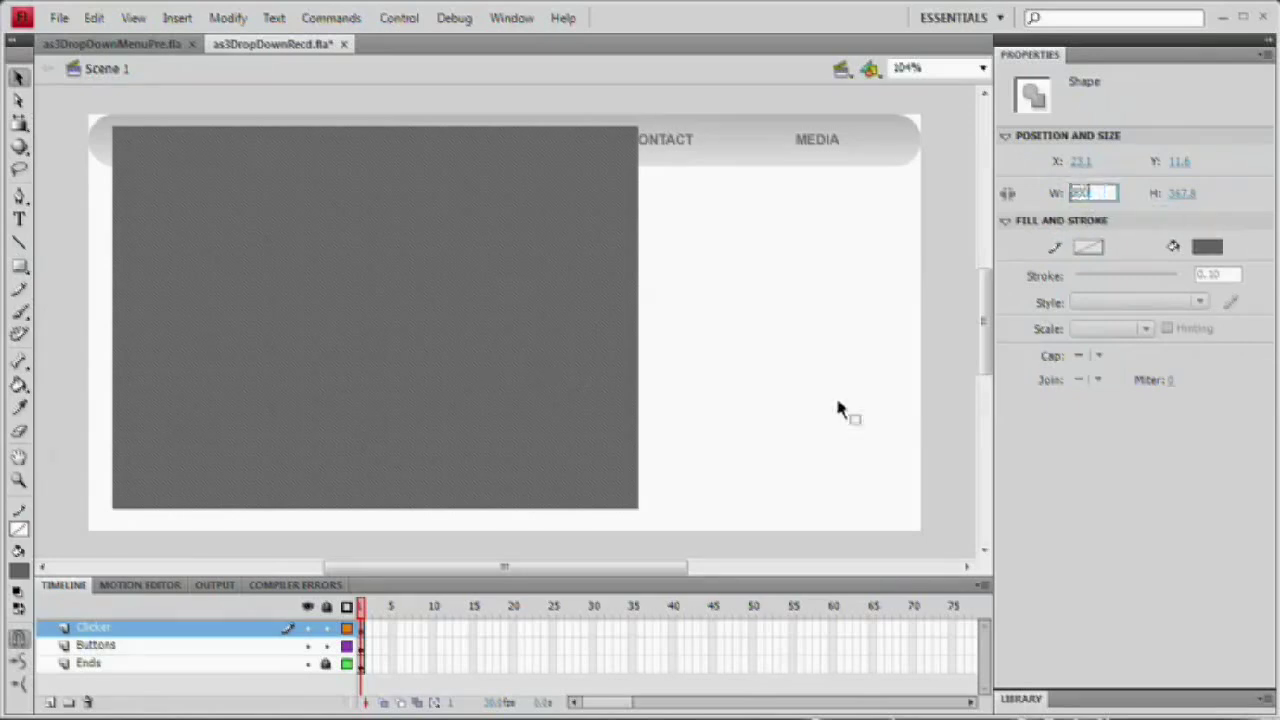
pyautogui.press('Return')
pyautogui.press('Tab')
pyautogui.write('400')
pyautogui.press('Return')
pyautogui.click(1078, 161)
pyautogui.write('0')
pyautogui.press('Tab')
pyautogui.write('0')
pyautogui.press('Tab')
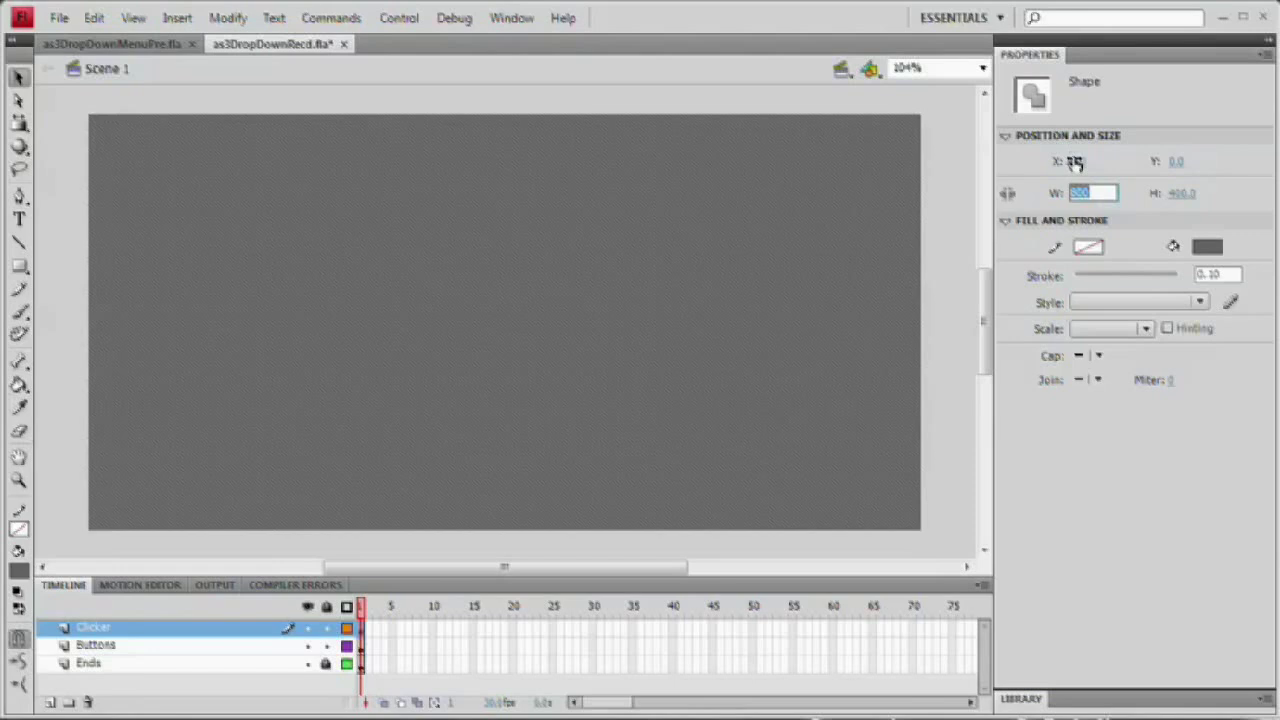
# Change the fill color of the stage-sized rectangle to bright green.
pyautogui.click(655, 243)
pyautogui.click(20, 572)
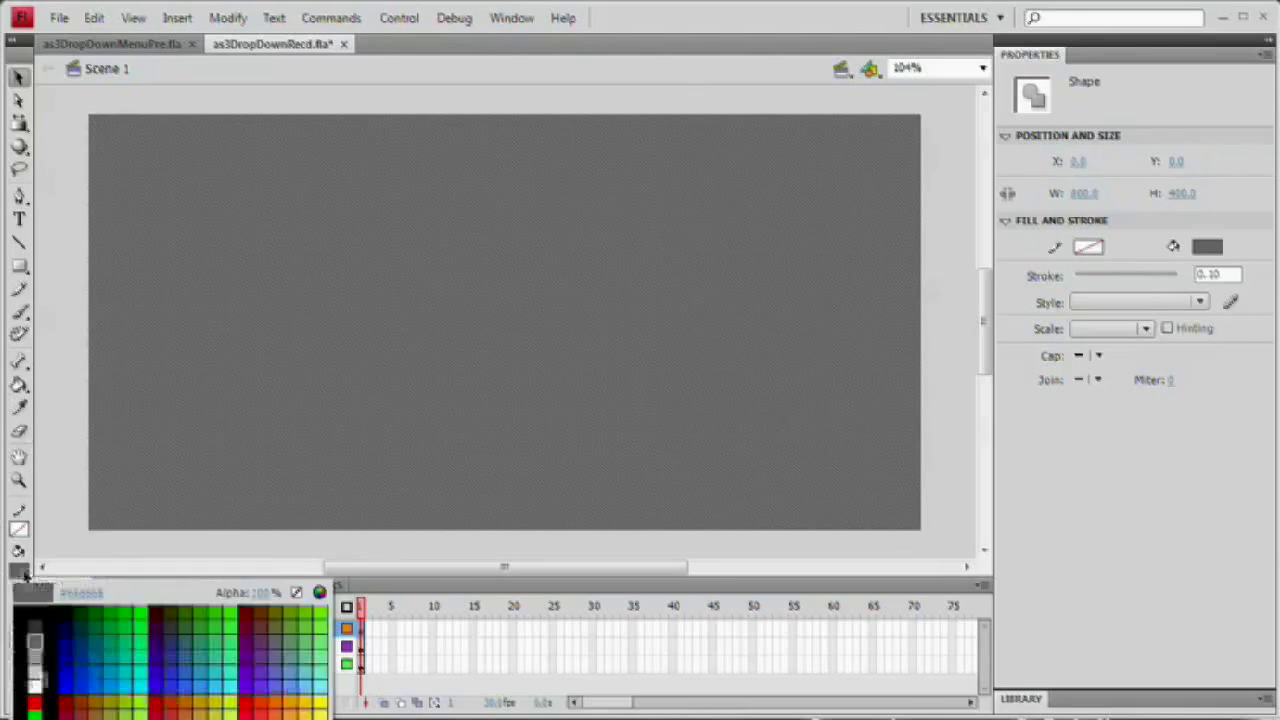
pyautogui.click(114, 614)
pyautogui.click(86, 320)
# Convert the green rectangle into a movie clip symbol named mcDropDowns.
pyautogui.click(310, 312)
pyautogui.press('F8')
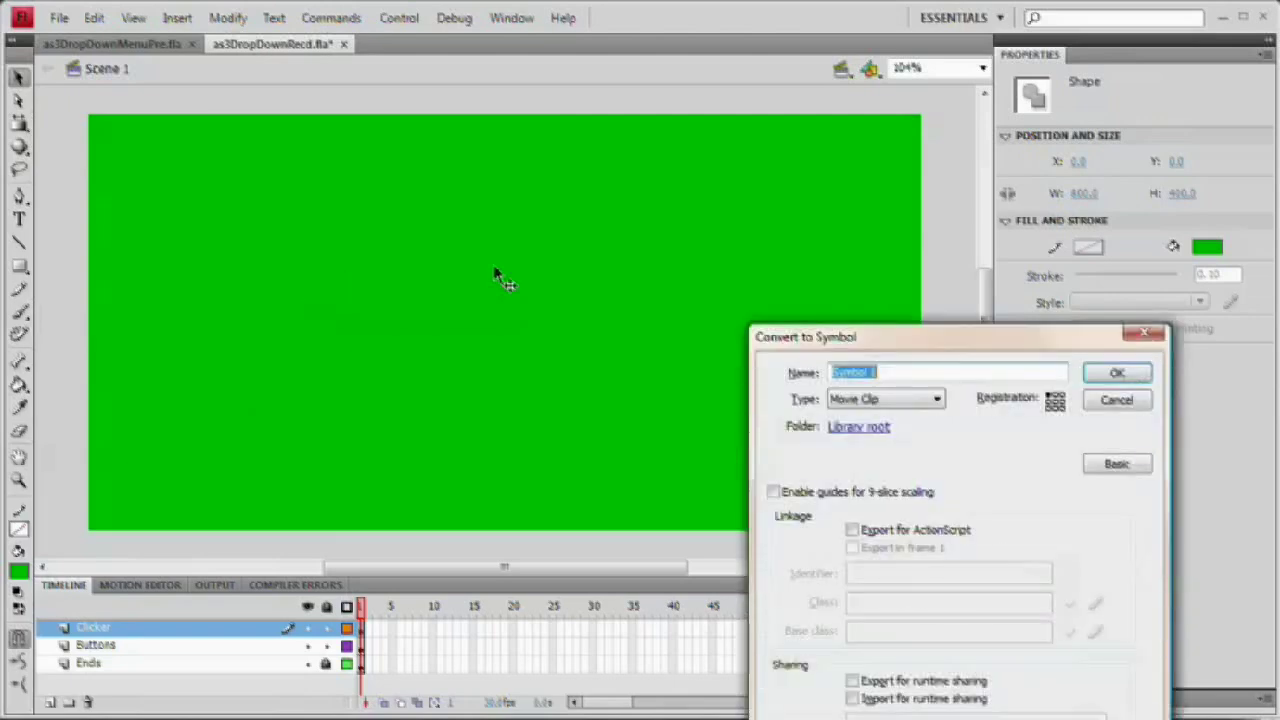
pyautogui.moveTo(814, 334); pyautogui.dragTo(518, 148)
pyautogui.write('mcClicke')
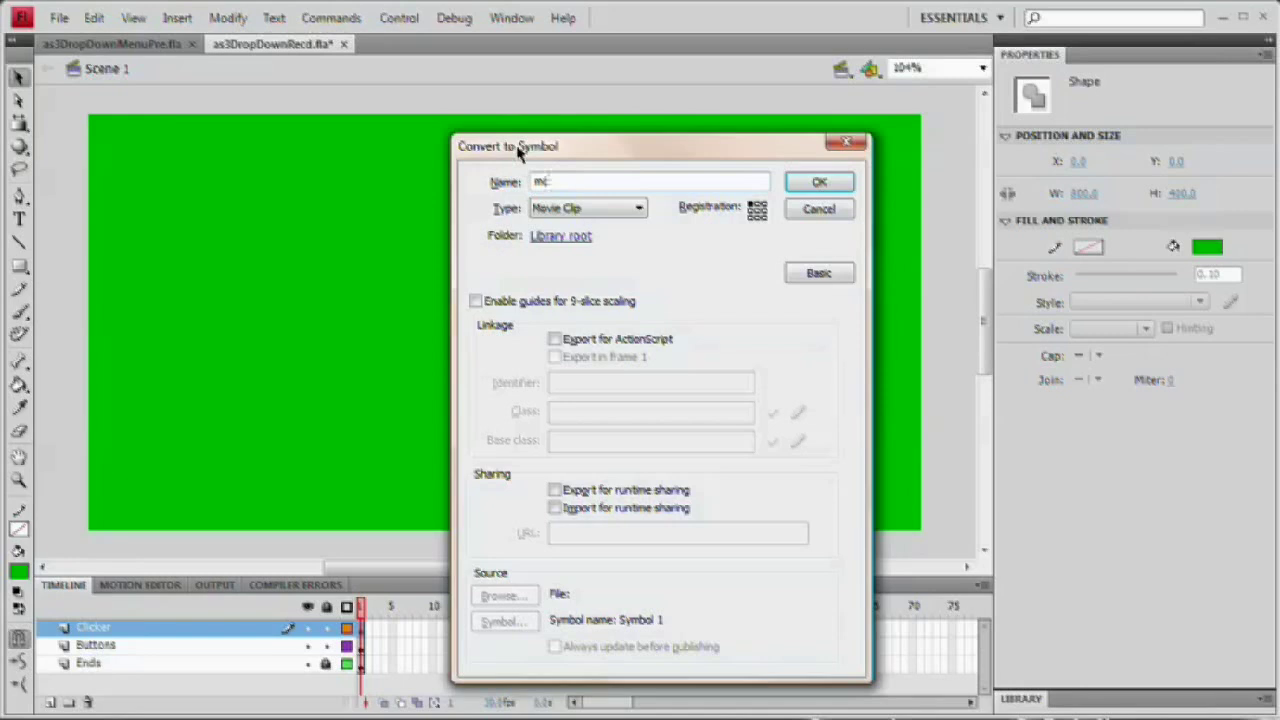
pyautogui.write('DropDowns')
pyautogui.press('Return')
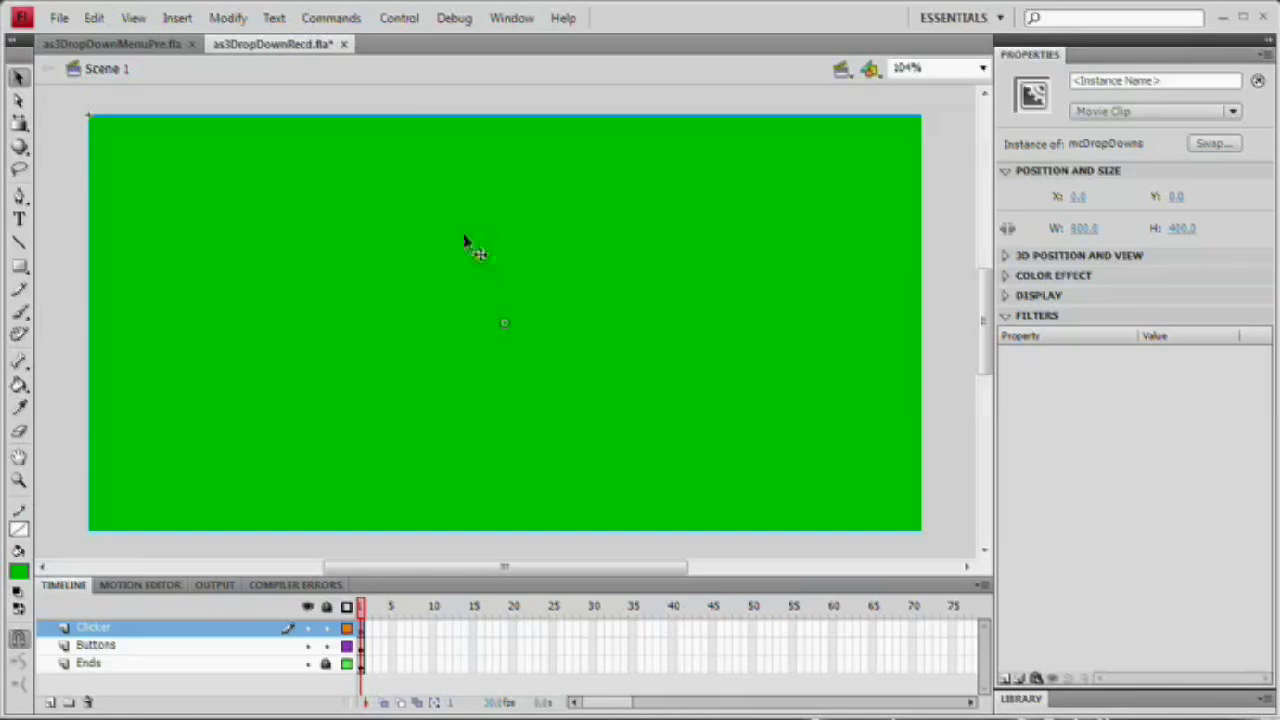
# Inside mcDropDowns, shrink the green rectangle with Free Transform to a strip about 25 px high along the stage's bottom edge.
pyautogui.doubleClick(533, 306)
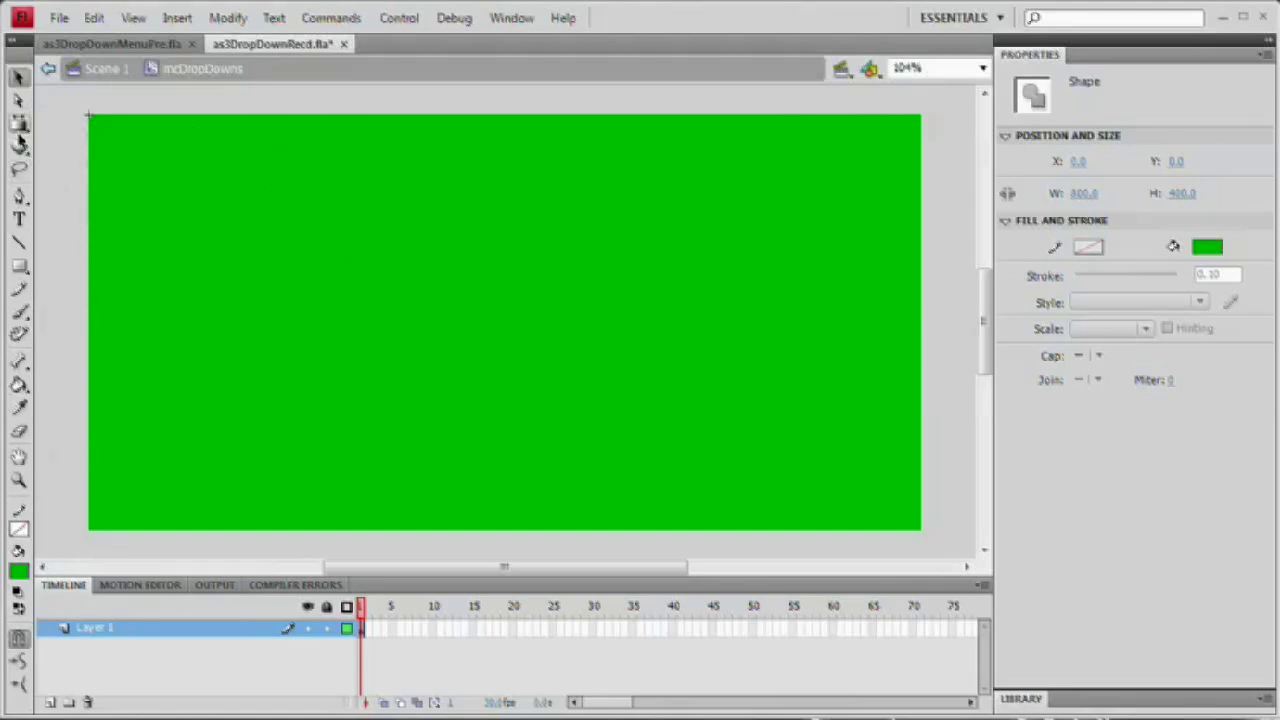
pyautogui.click(19, 122)
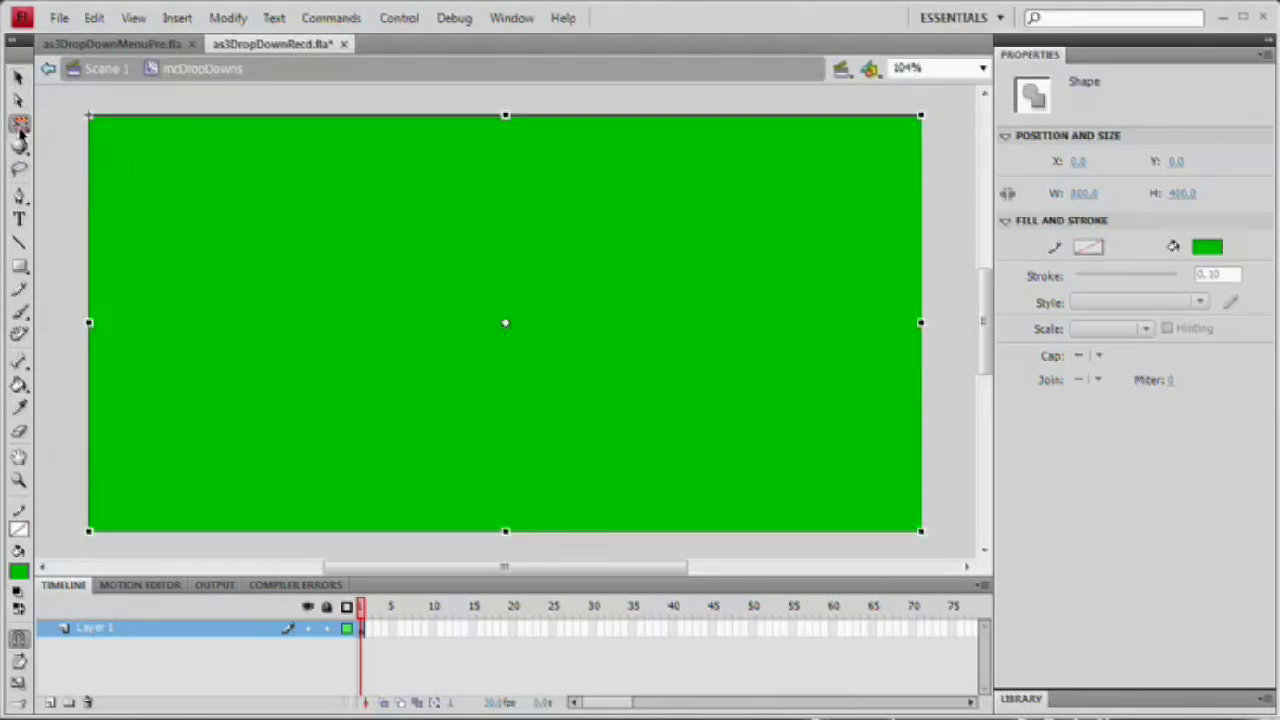
pyautogui.moveTo(505, 114); pyautogui.dragTo(506, 506)
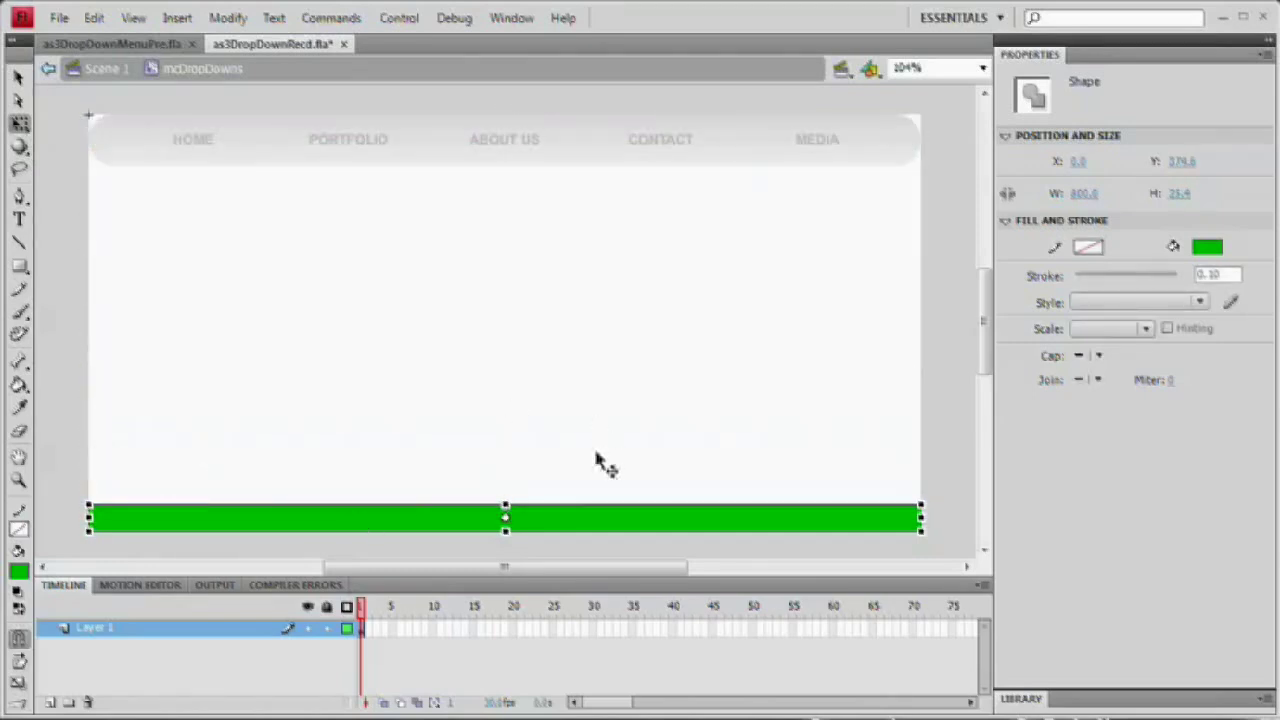
# Rename the layer inside mcDropDowns as Clicker.
pyautogui.click(96, 634)
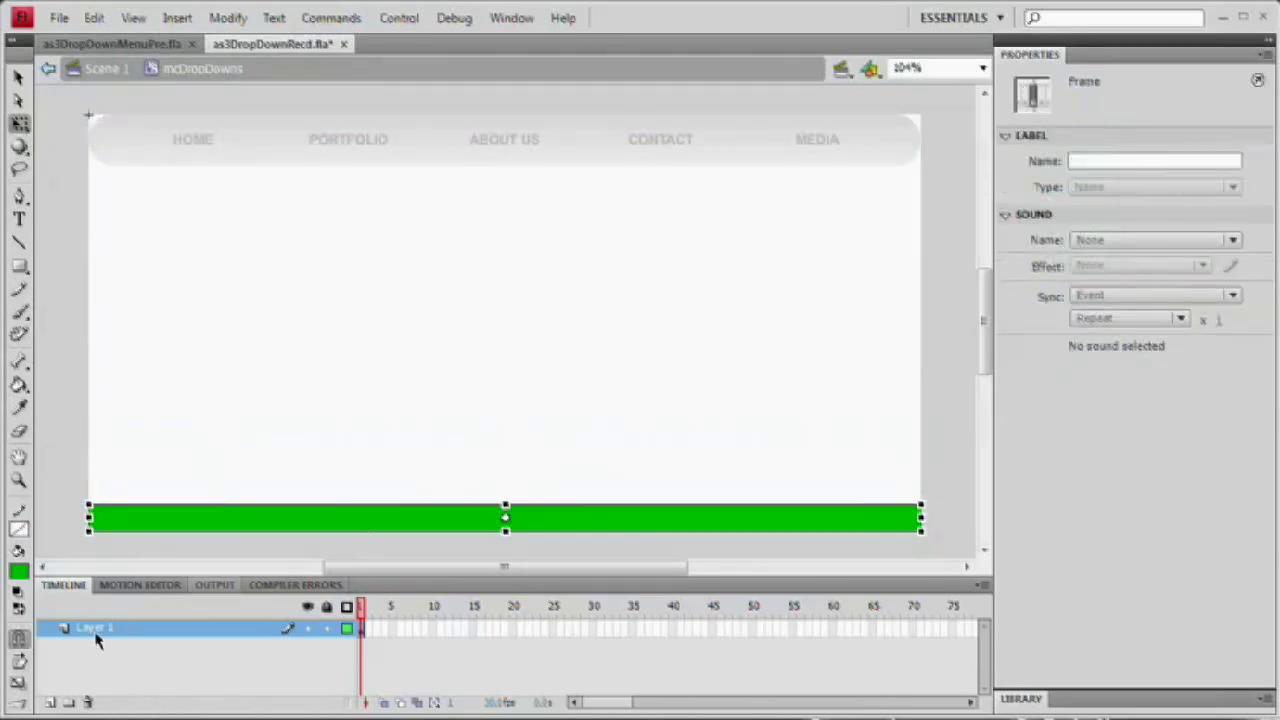
pyautogui.click(197, 403)
pyautogui.click(18, 77)
pyautogui.doubleClick(100, 627)
pyautogui.write('Clicker')
pyautogui.press('Return')
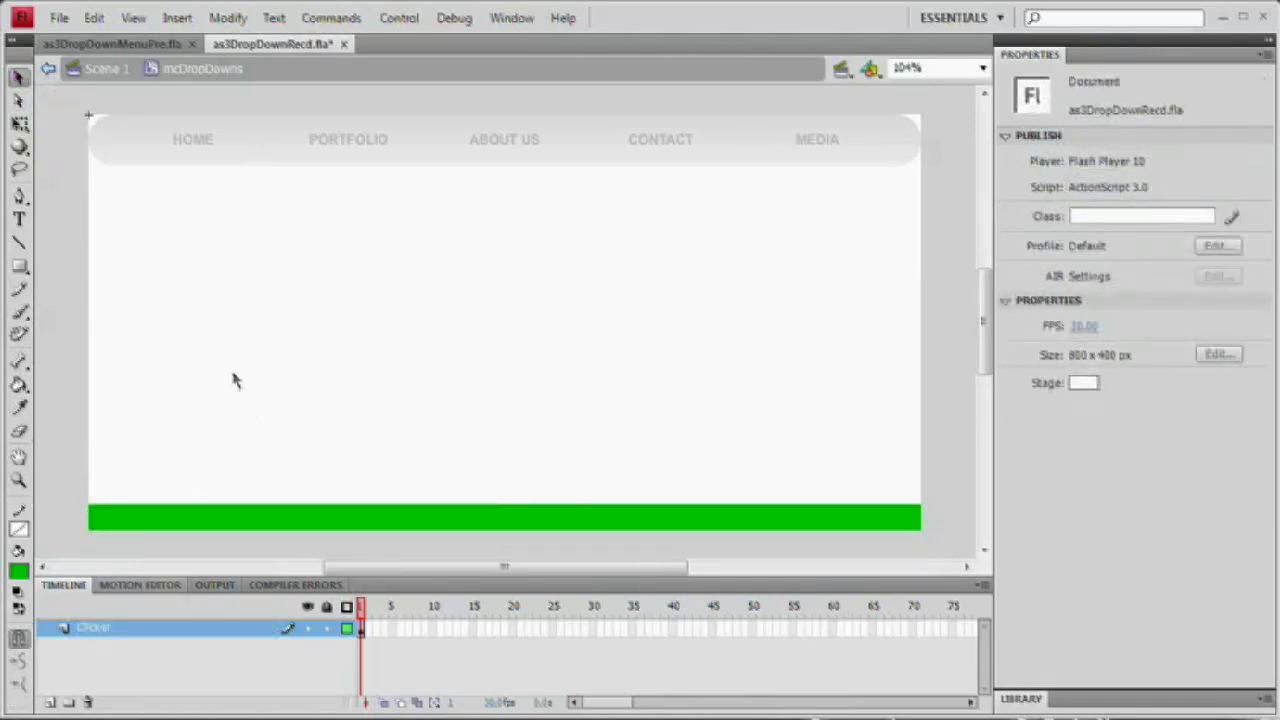
pyautogui.click(334, 533)
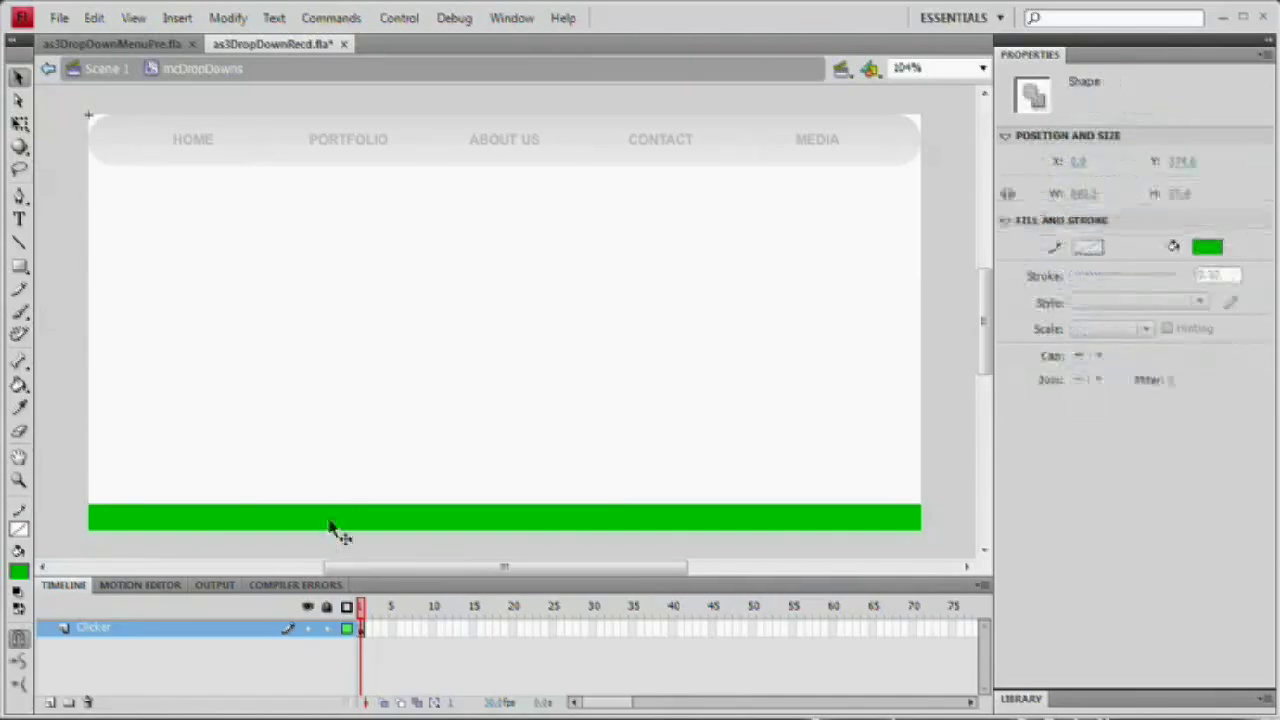
pyautogui.click(325, 400)
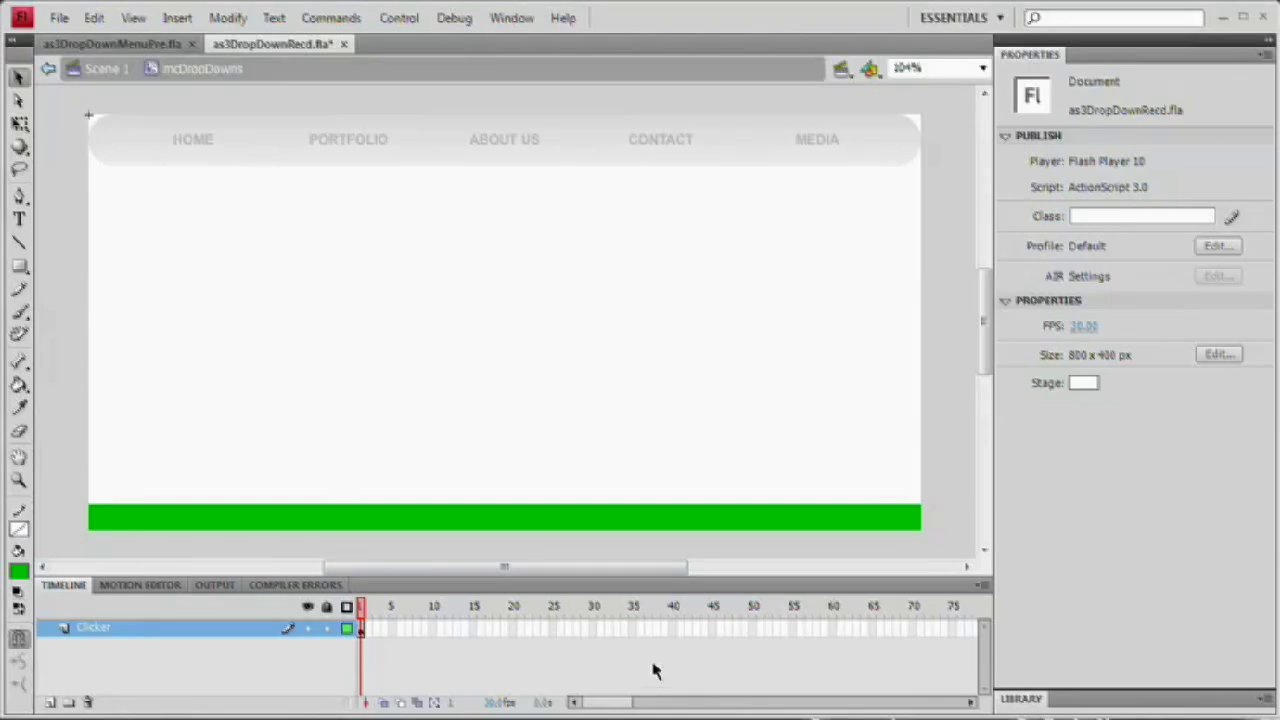
pyautogui.click(465, 530)
pyautogui.click(409, 390)
# Test the movie to view the menu bar and green strip, and close the preview.
pyautogui.hotkey('ctrl', 'Return')
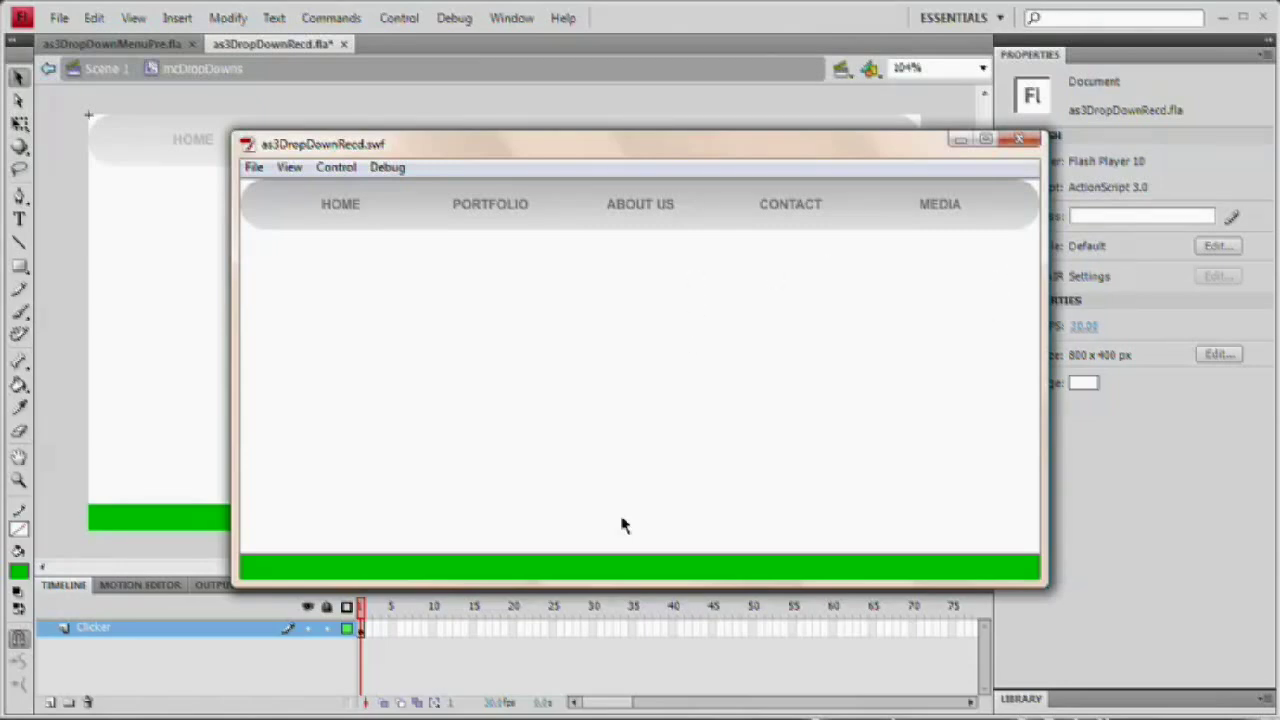
pyautogui.click(1020, 138)
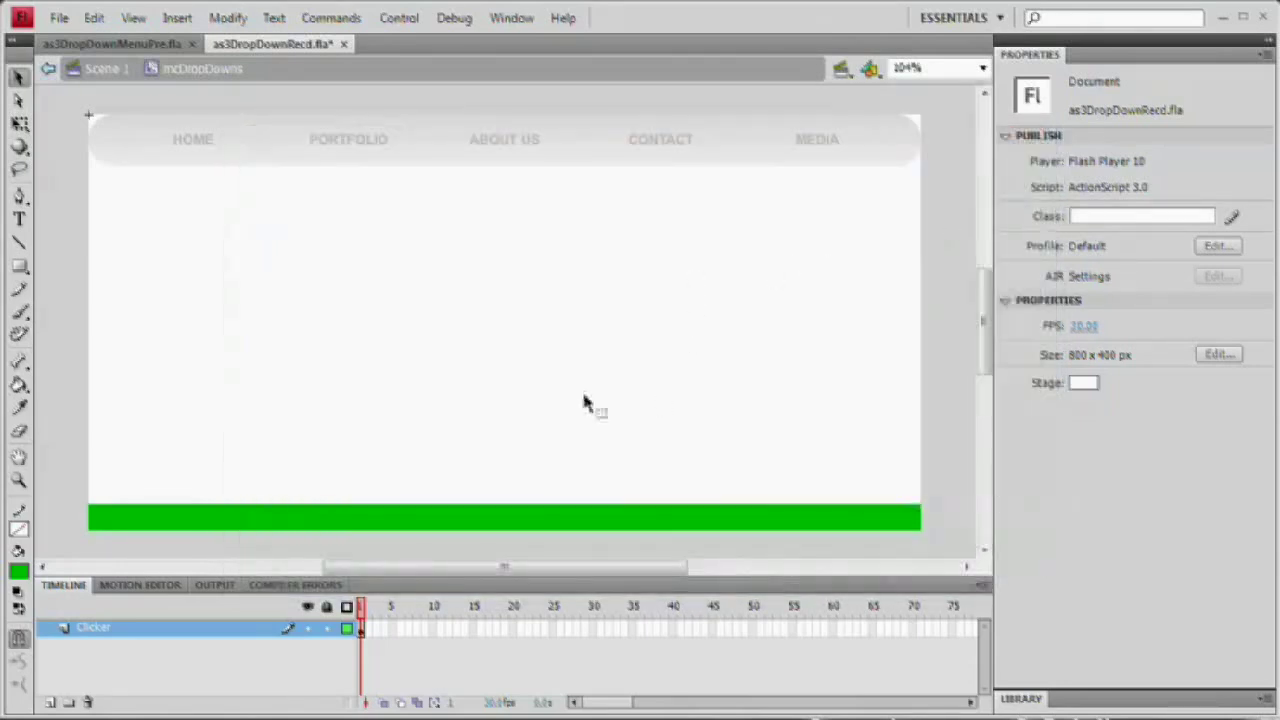
# Convert the green strip into a movie clip symbol named mcClicker and give it the instance name clicker_mc.
pyautogui.click(527, 515)
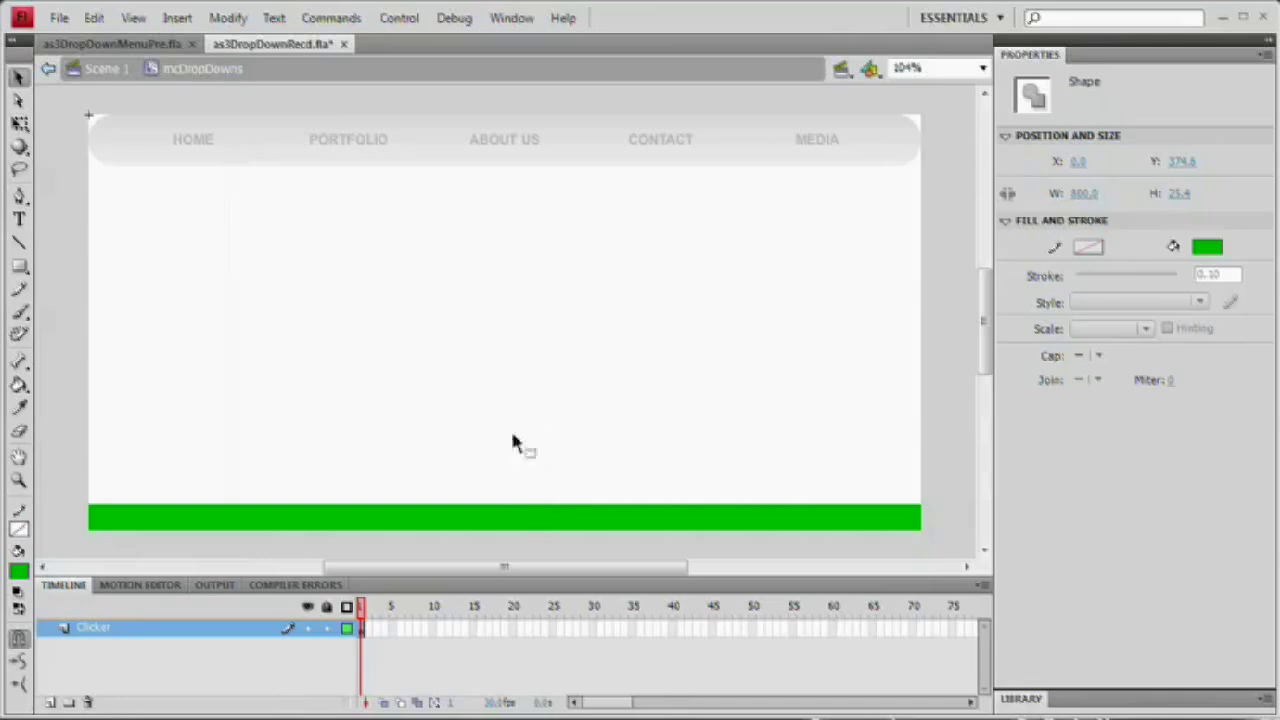
pyautogui.press('F8')
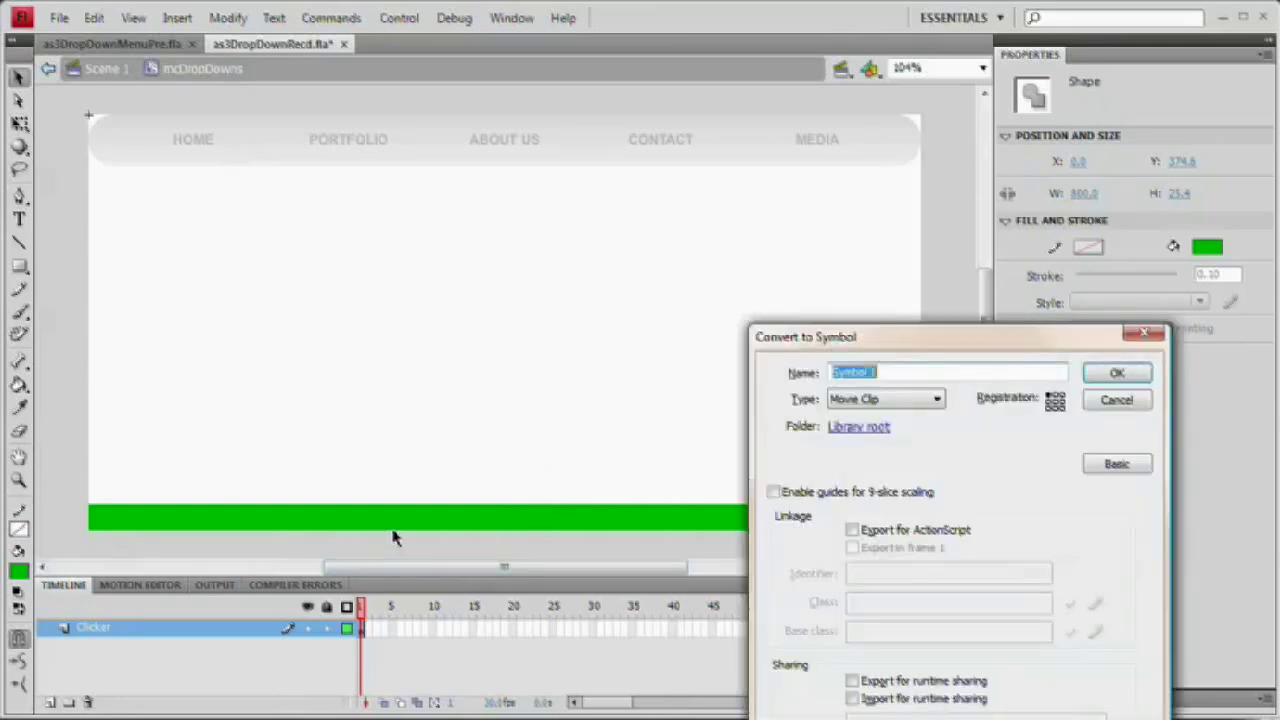
pyautogui.moveTo(957, 343); pyautogui.dragTo(648, 112)
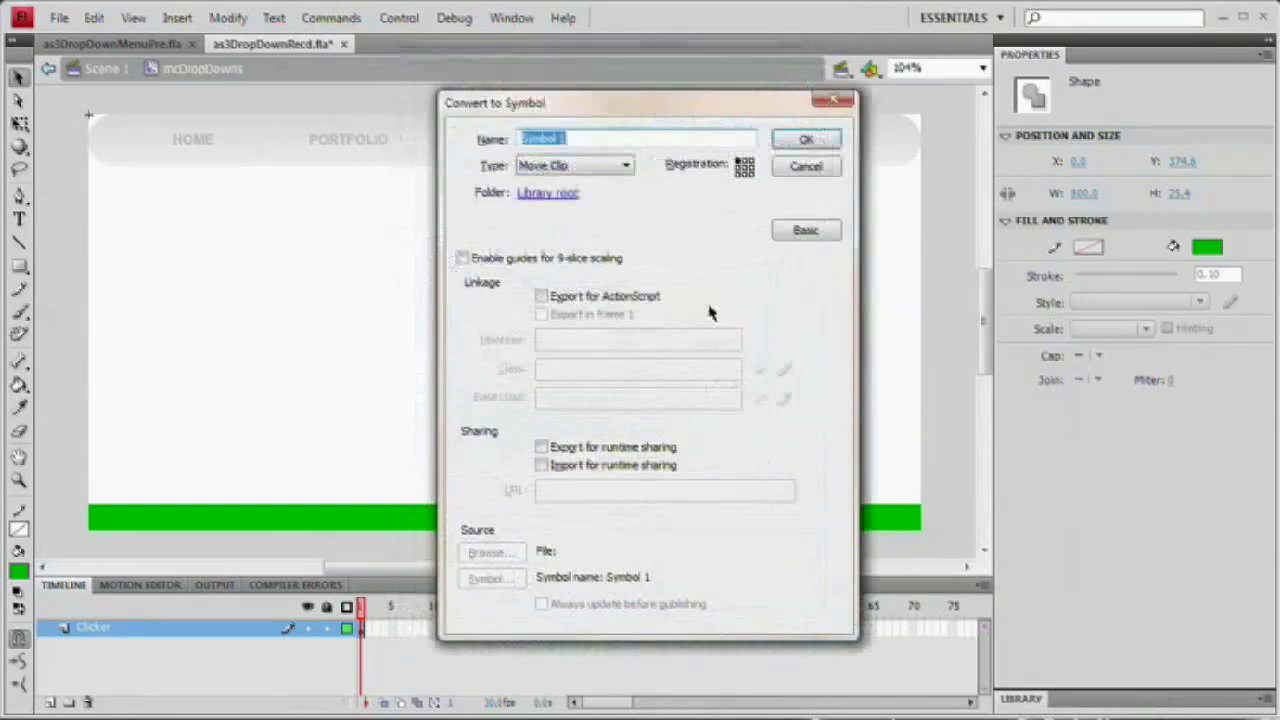
pyautogui.write('mcClicker')
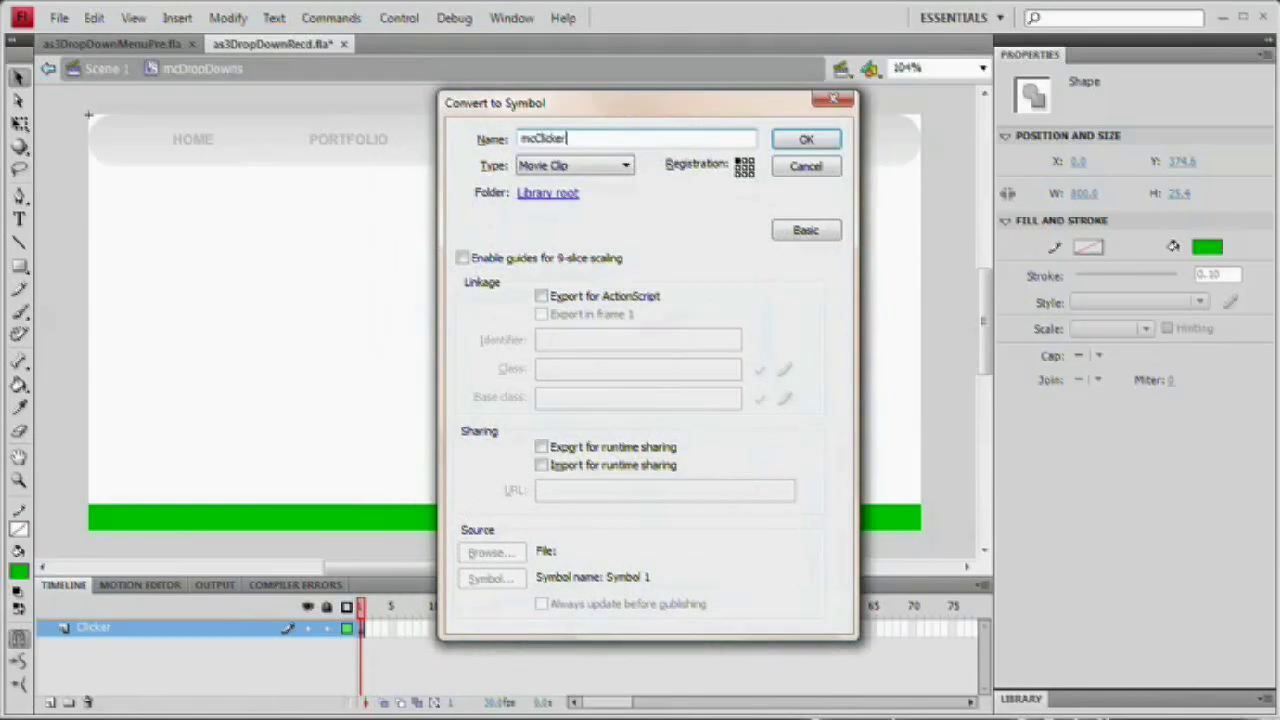
pyautogui.press('Return')
pyautogui.click(1180, 83)
pyautogui.write('clicker_mc')
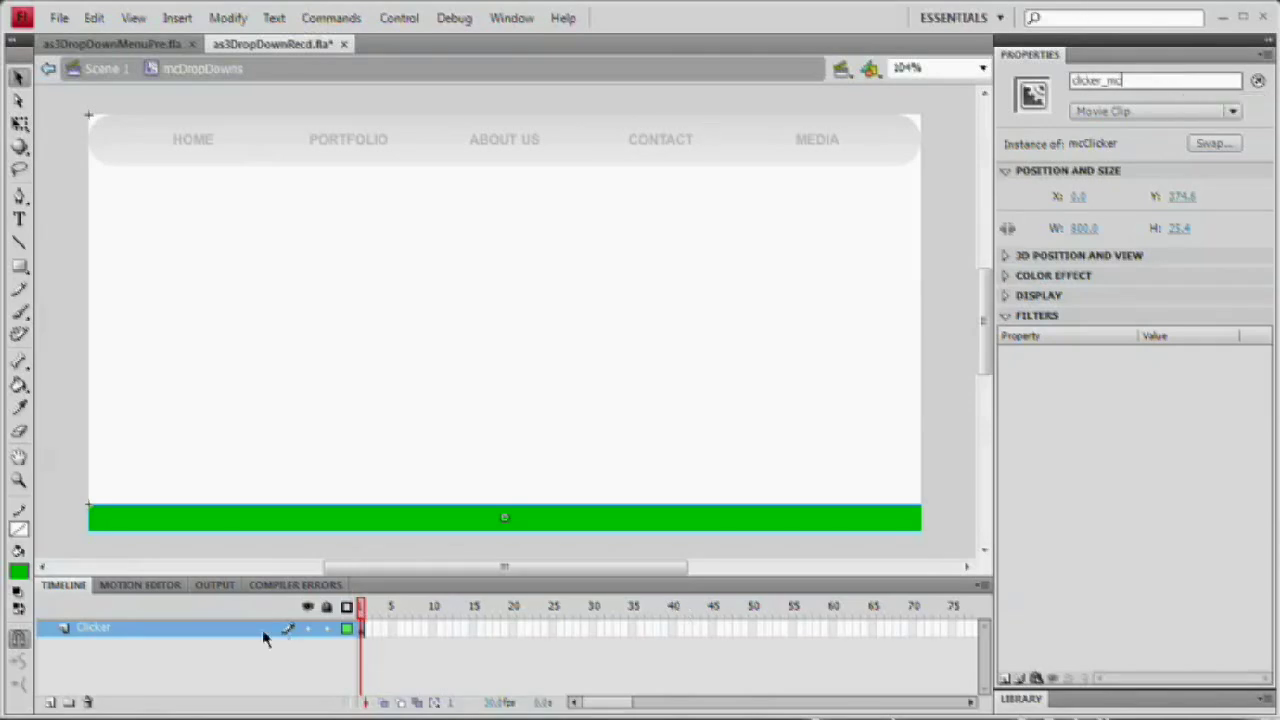
# Add a layer named AS above the Clicker layer inside mcDropDowns.
pyautogui.click(50, 702)
pyautogui.doubleClick(92, 627)
pyautogui.write('as')
pyautogui.press('Return')
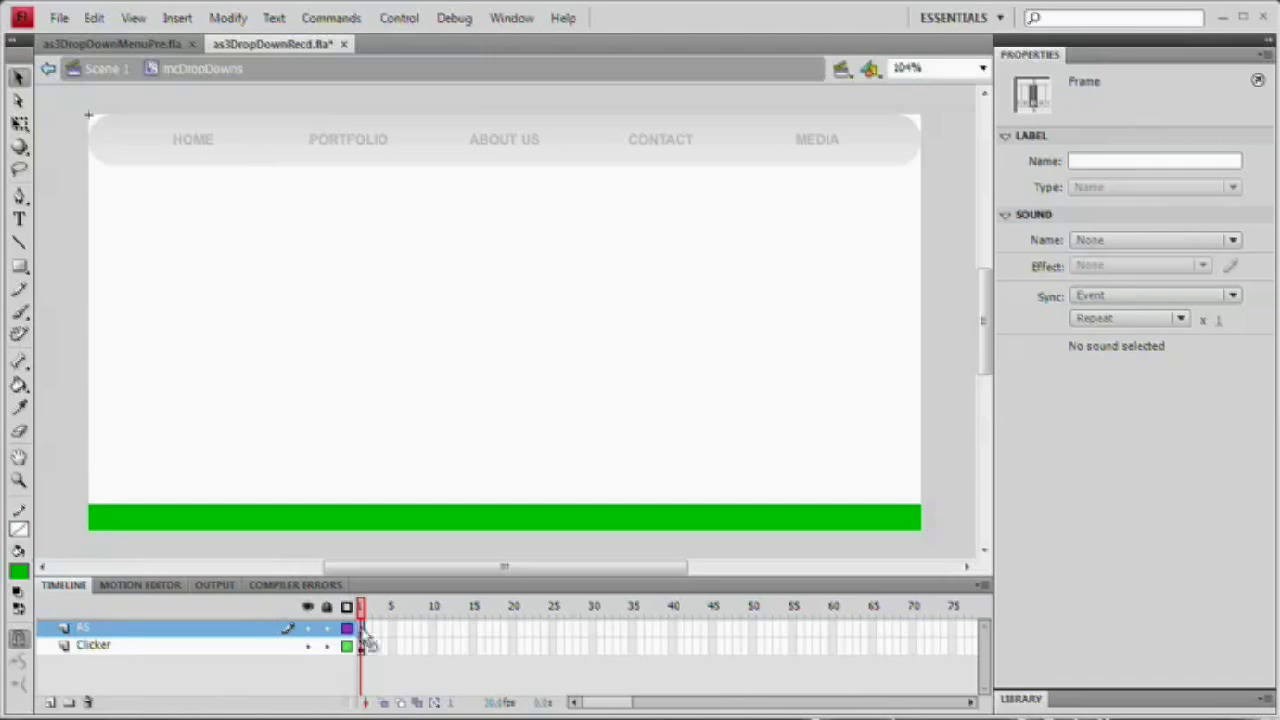
# Write the script stop(); and clicker_mc.visible = false; on the first frame of the AS layer.
pyautogui.press('F9')
pyautogui.moveTo(597, 126); pyautogui.dragTo(445, 90)
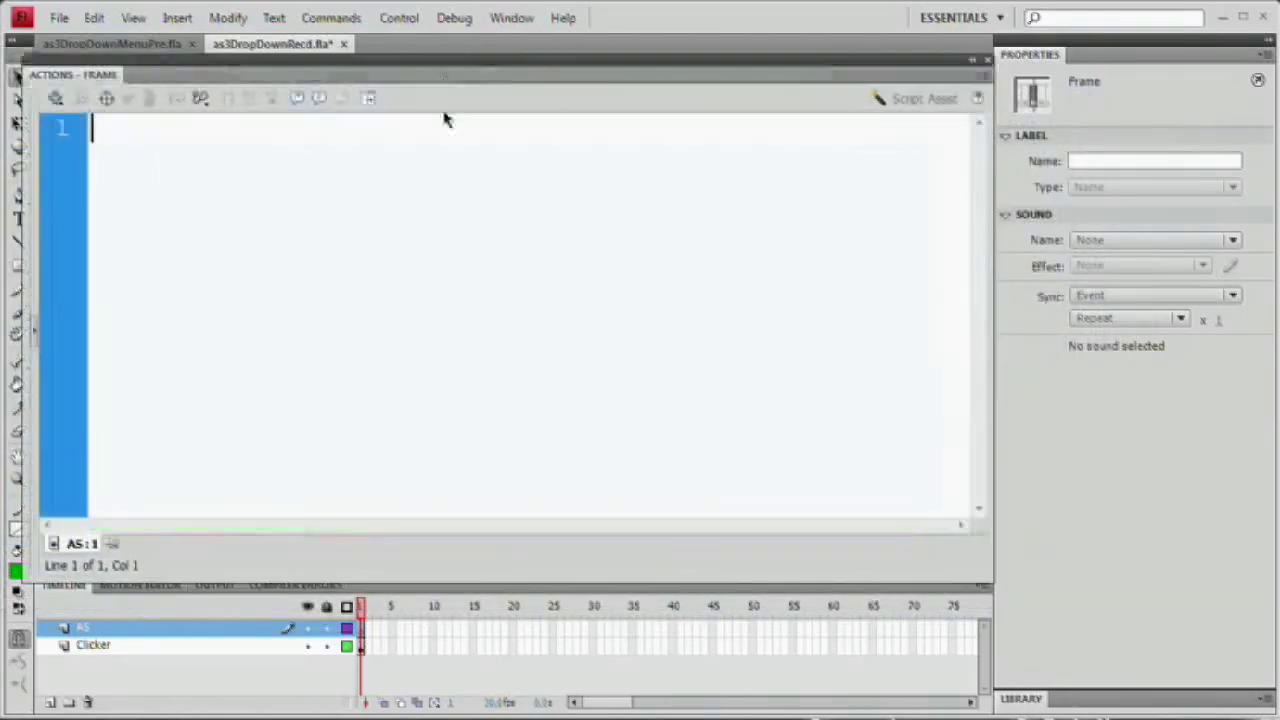
pyautogui.write('stop();')
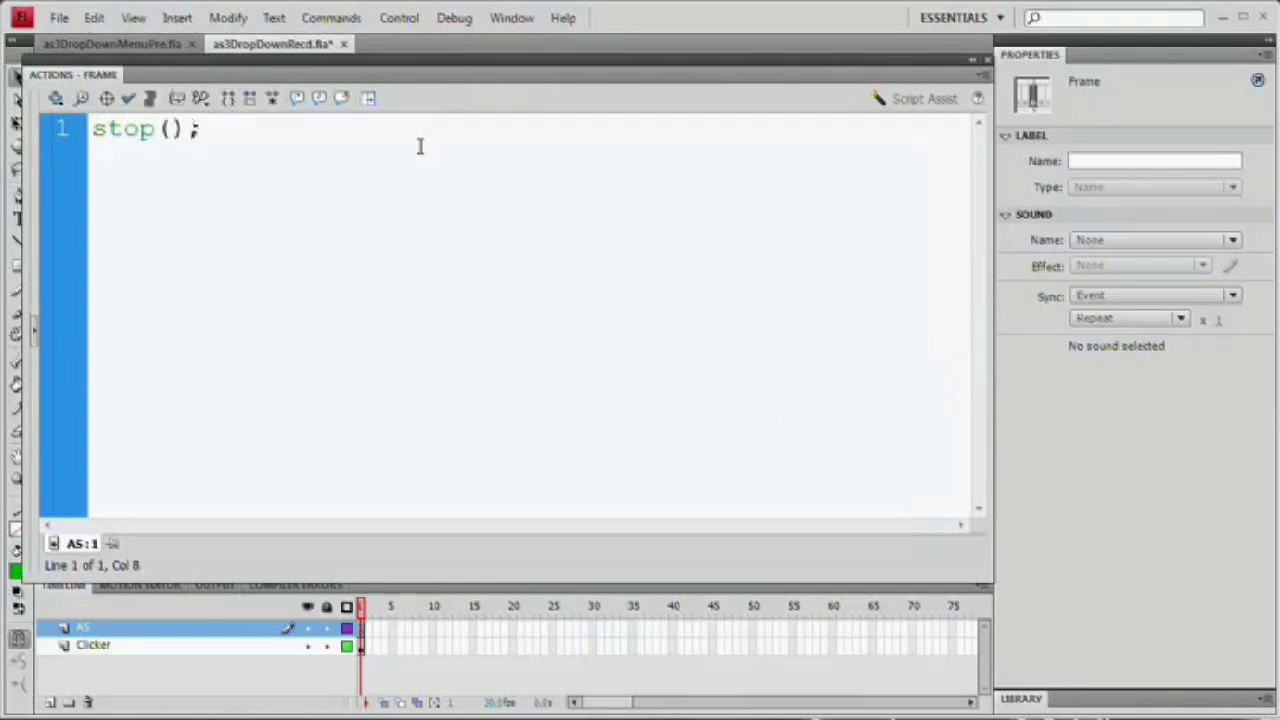
pyautogui.press('Return')
pyautogui.write('cl')
pyautogui.write('icker mc.')
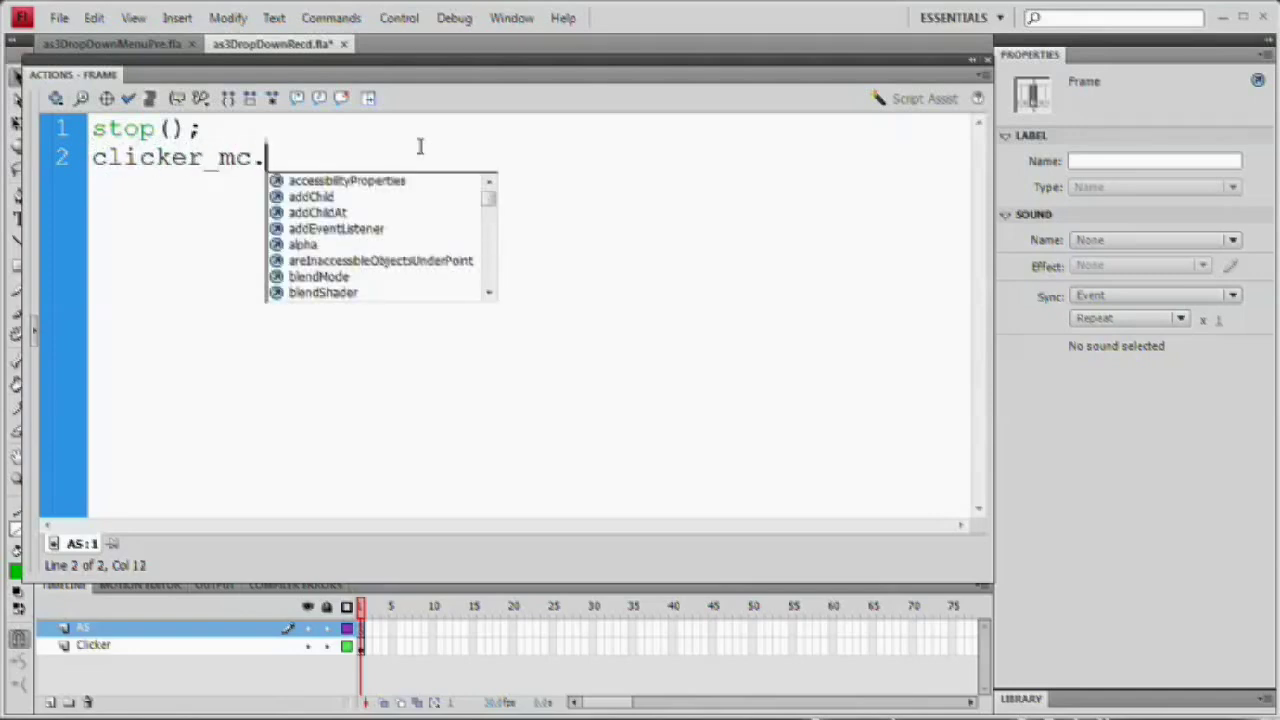
pyautogui.write('vis')
pyautogui.press('Return')
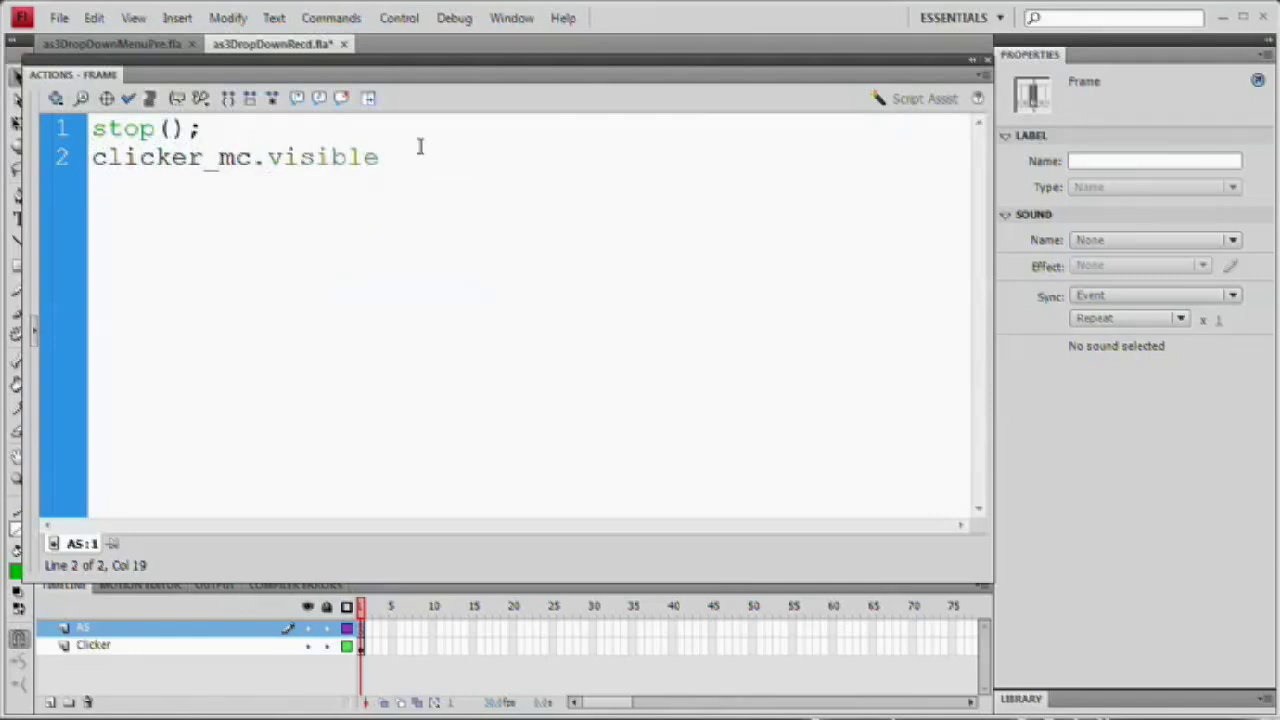
pyautogui.write('= false;')
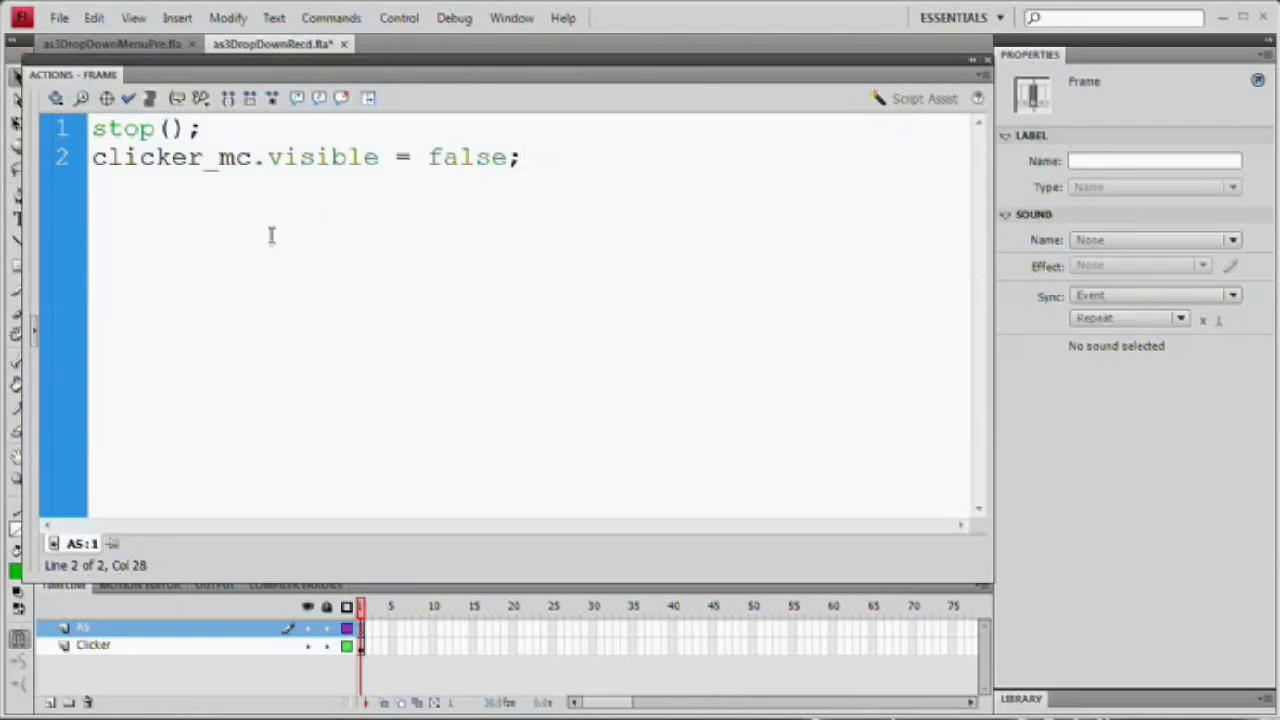
pyautogui.press('F9')
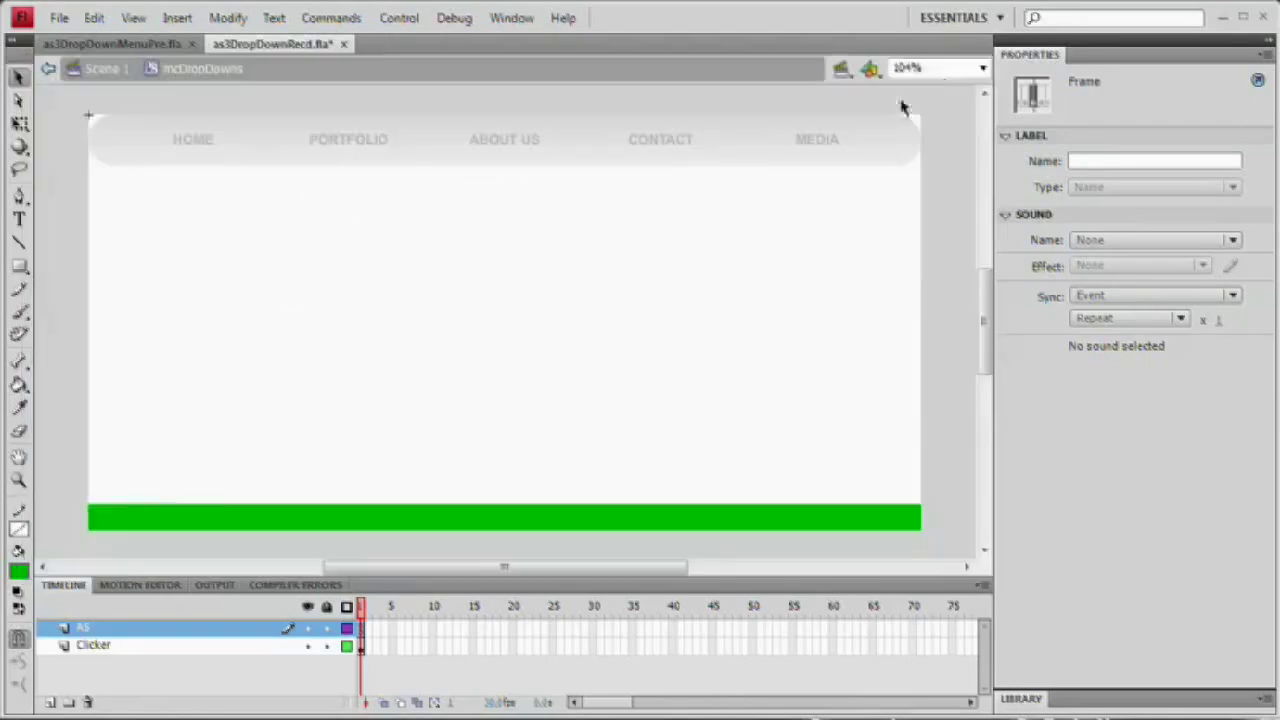
# Test the movie to check the visibility of the green strip, and close the preview.
pyautogui.hotkey('ctrl', 'Return')
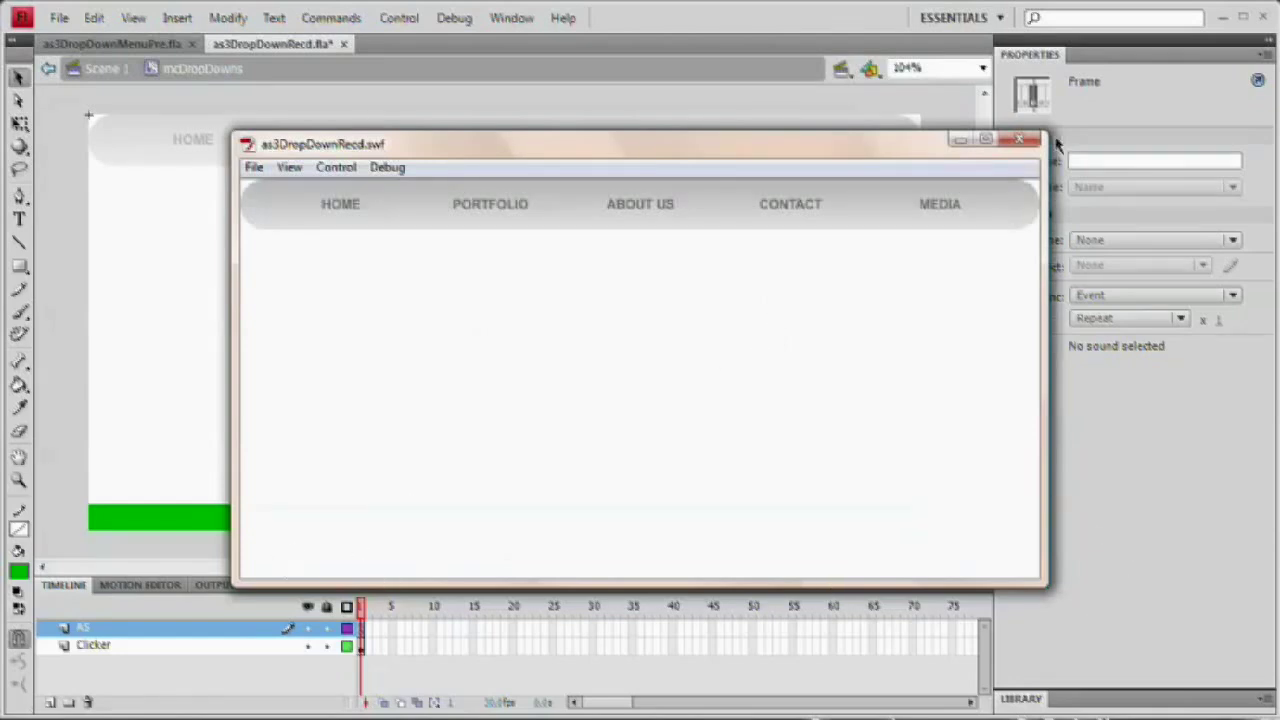
pyautogui.click(1020, 138)
pyautogui.click(350, 496)
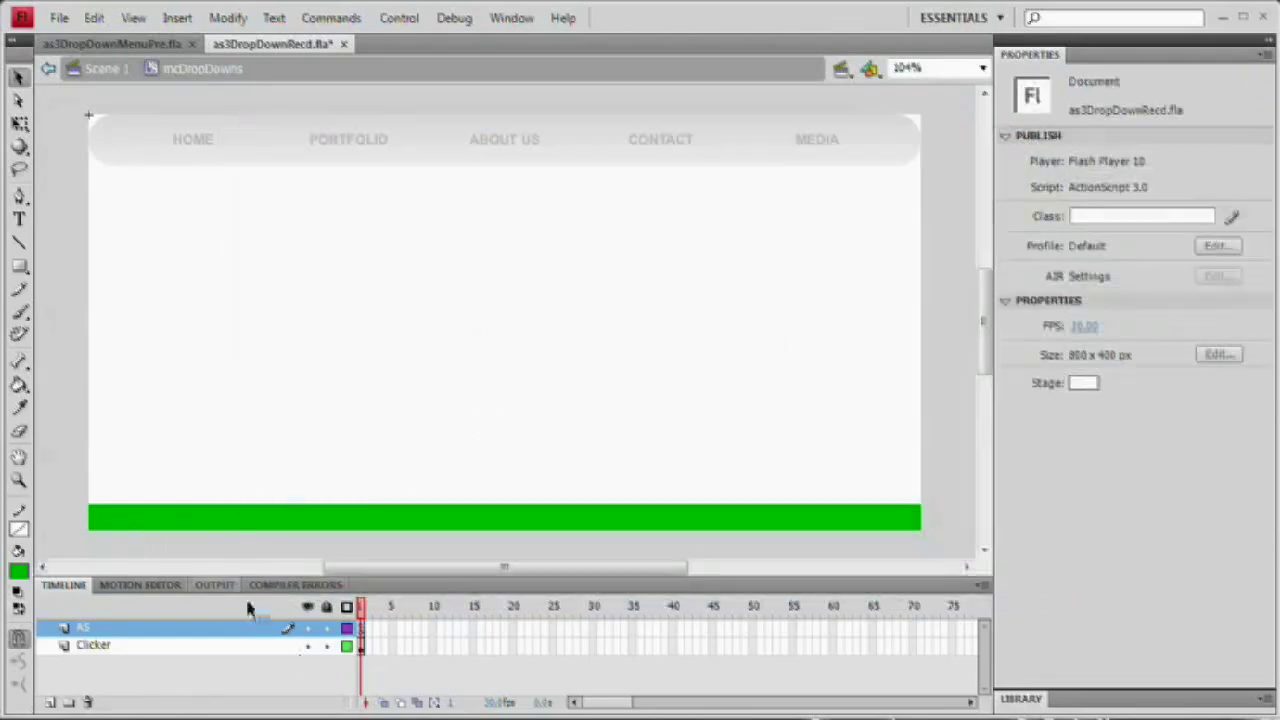
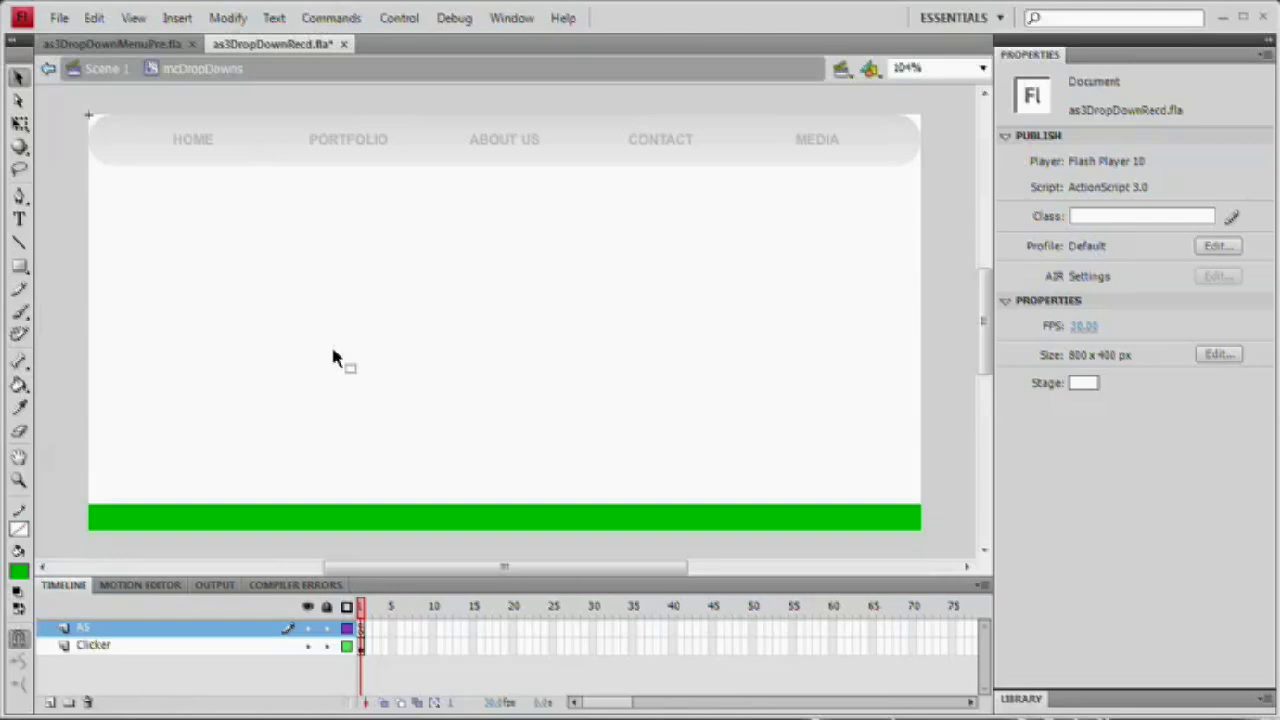
# Test the finished example as3DropDownMenuPre.fla to examine its drop-down menus, close the preview and view its timeline.
pyautogui.click(113, 44)
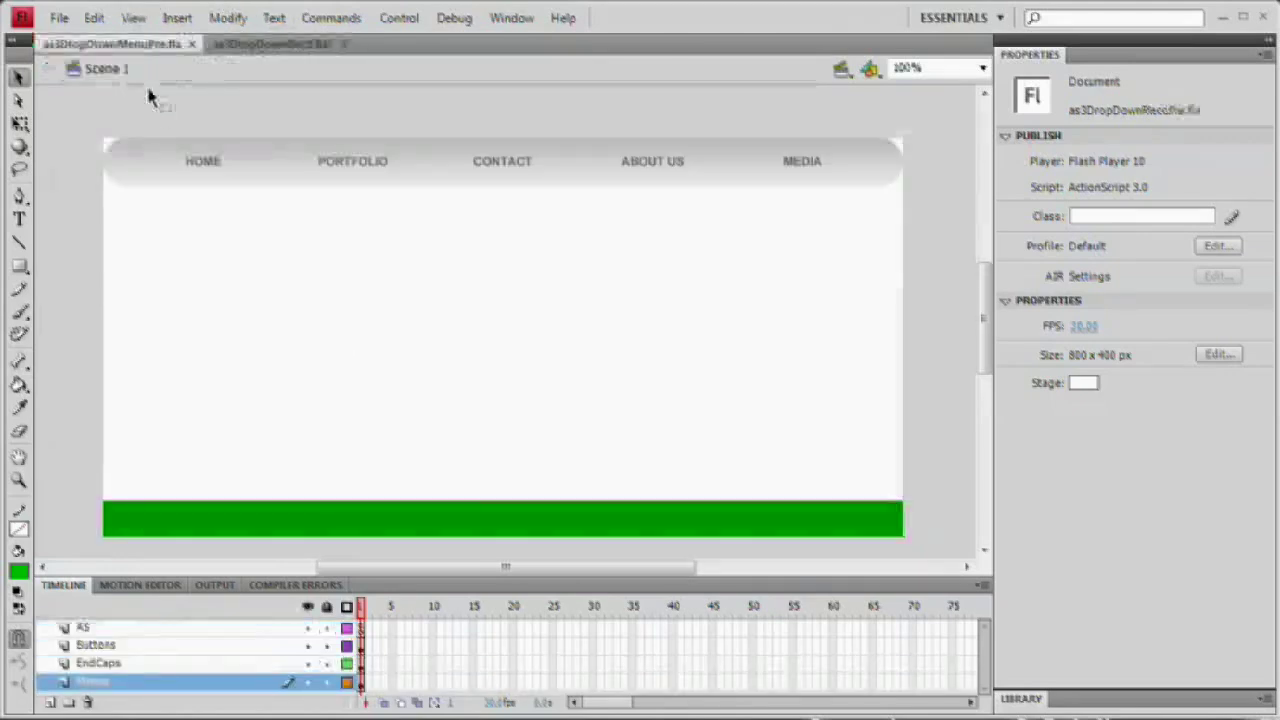
pyautogui.hotkey('ctrl', 'Return')
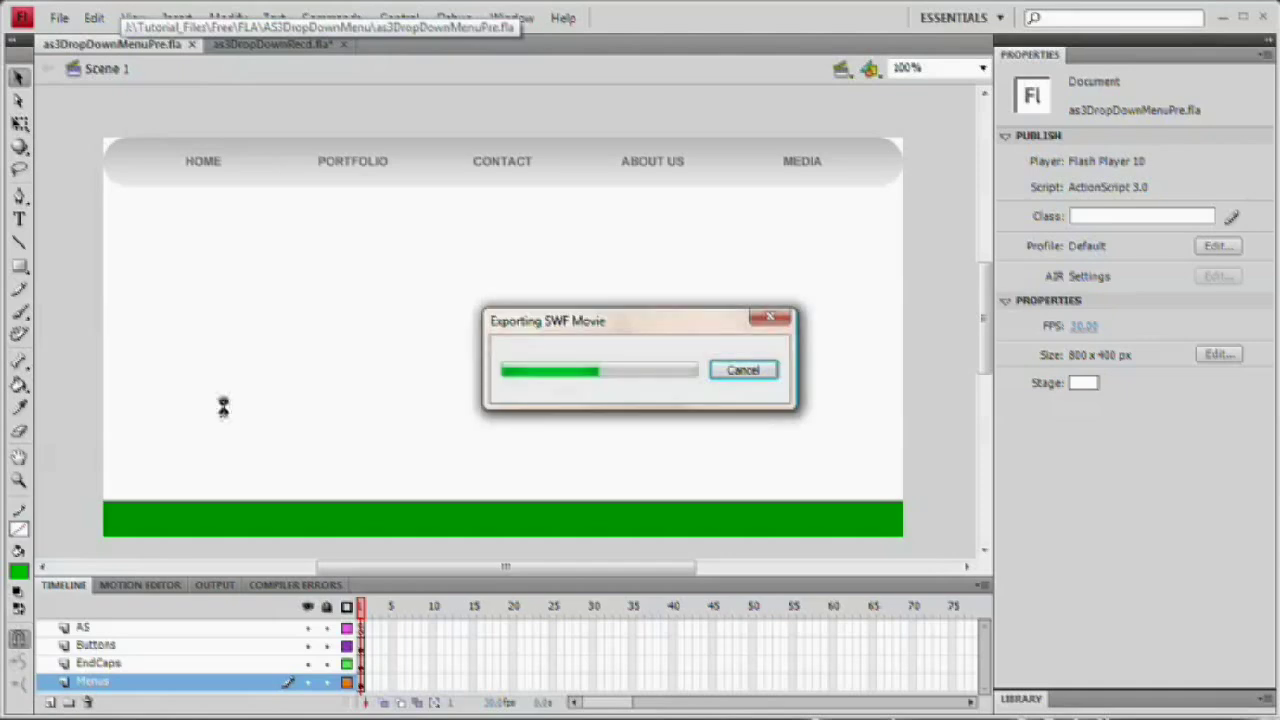
pyautogui.moveTo(367, 135)
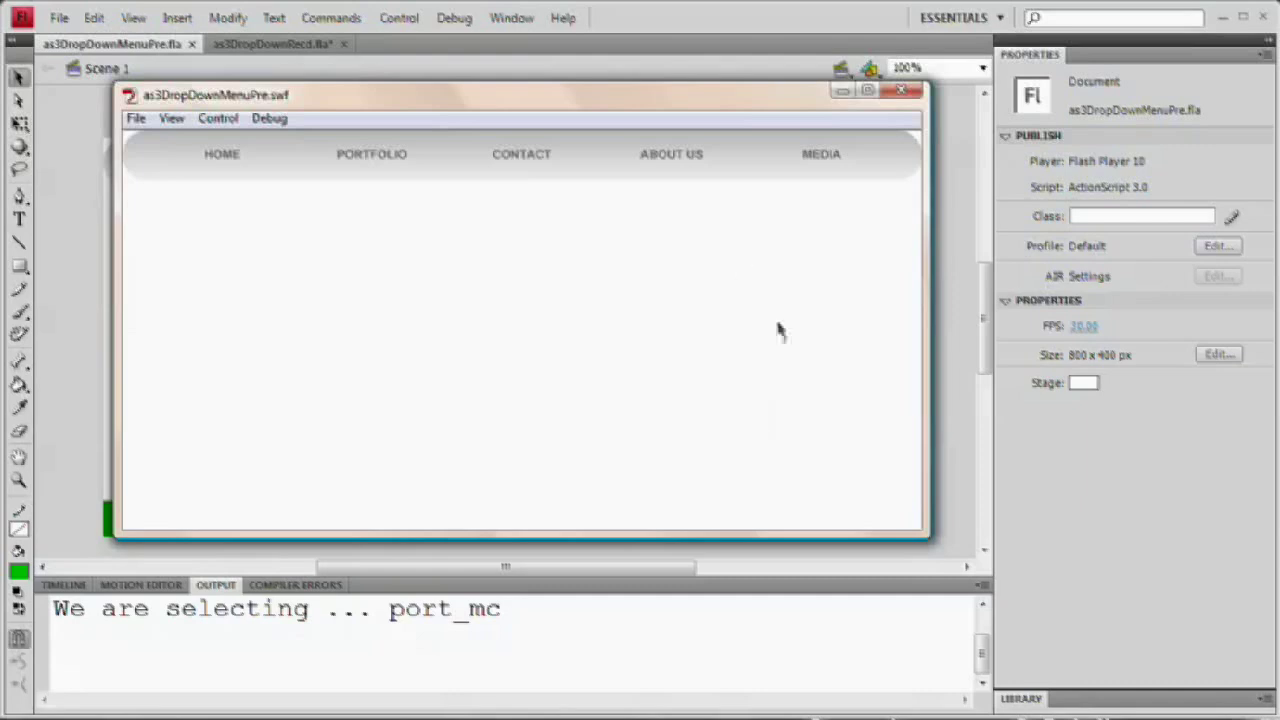
pyautogui.click(901, 90)
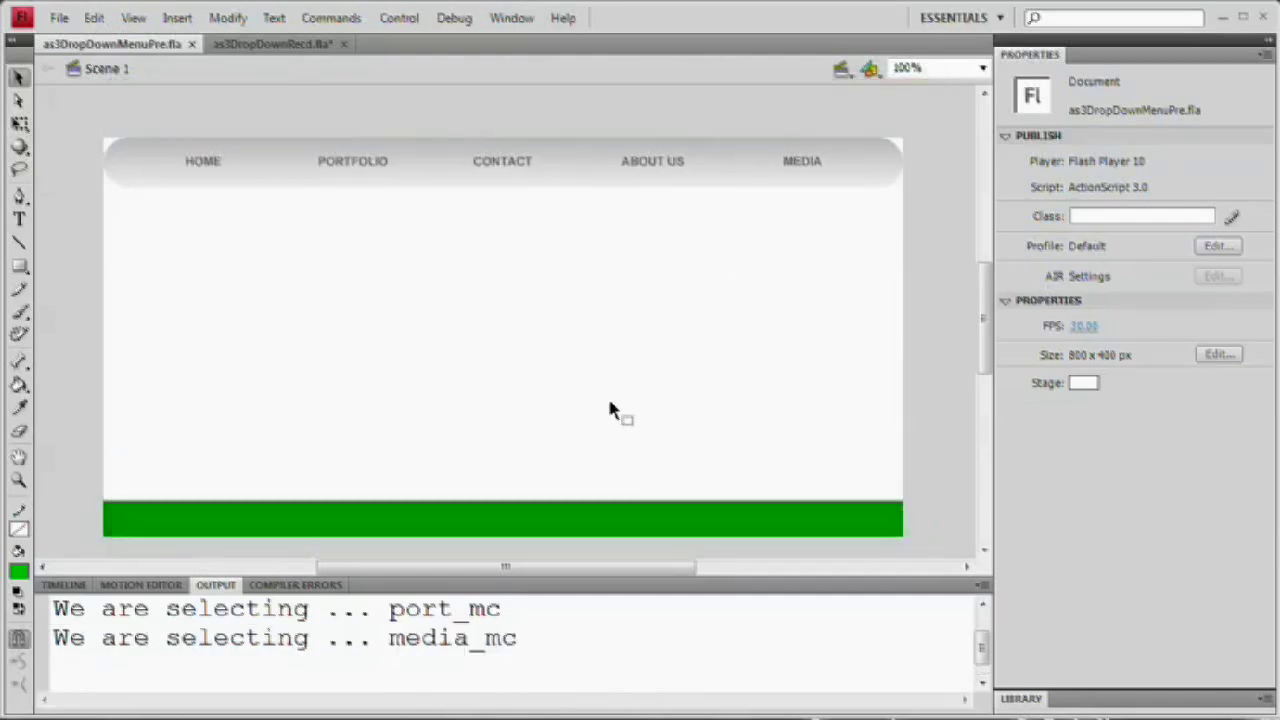
pyautogui.click(62, 584)
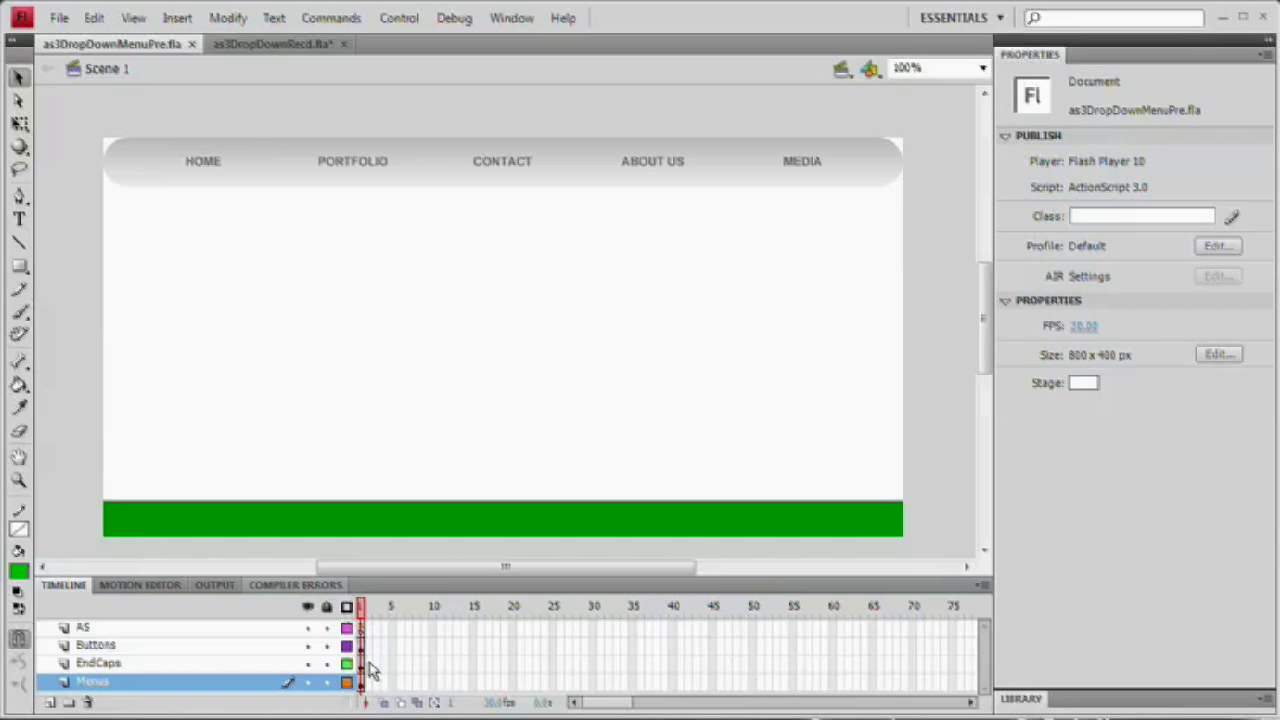
# Return to as3DropDownRecd.fla and add a layer named portfolioMenu directly above the Clicker layer in mcDropDowns.
pyautogui.click(262, 44)
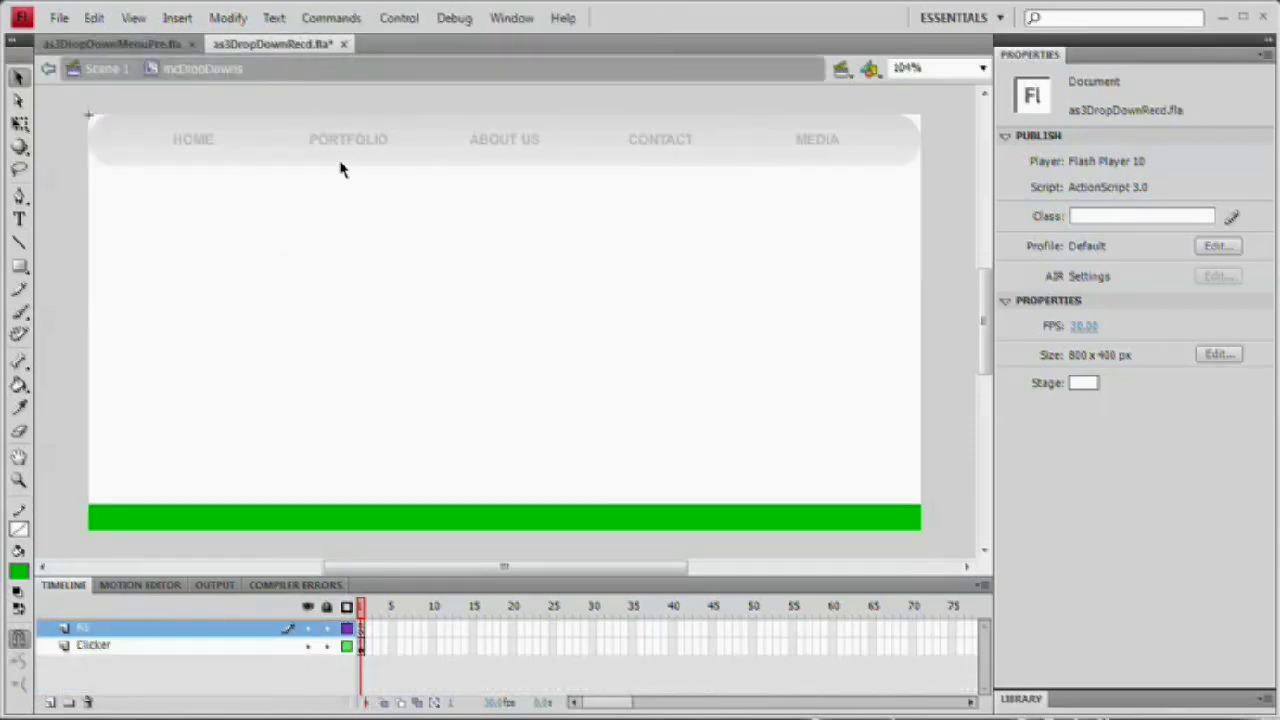
pyautogui.click(93, 647)
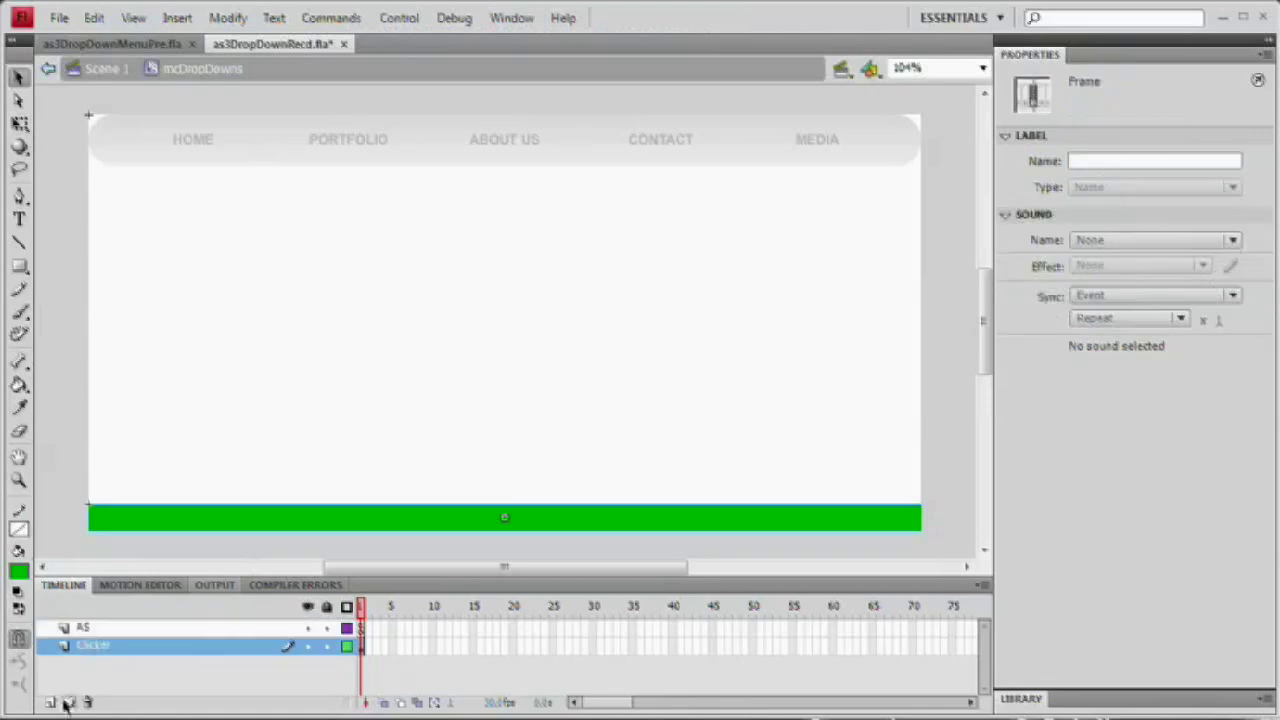
pyautogui.click(50, 703)
pyautogui.doubleClick(94, 647)
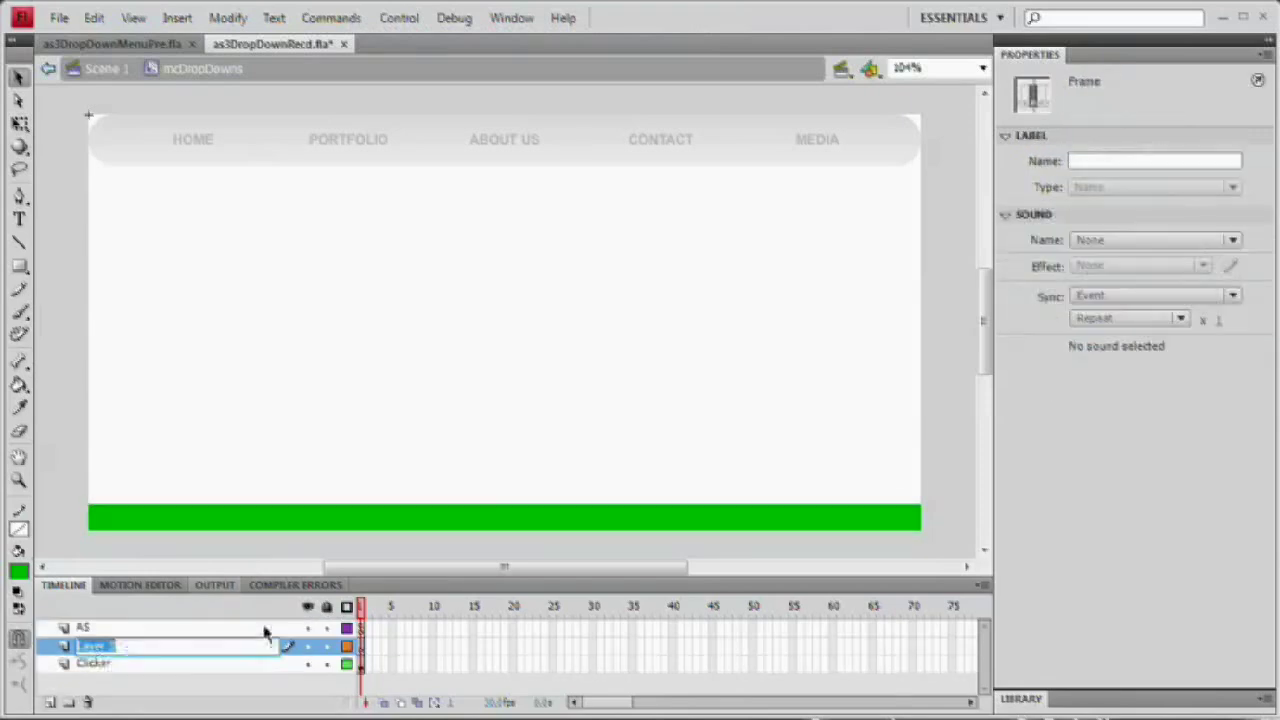
pyautogui.write('cont')
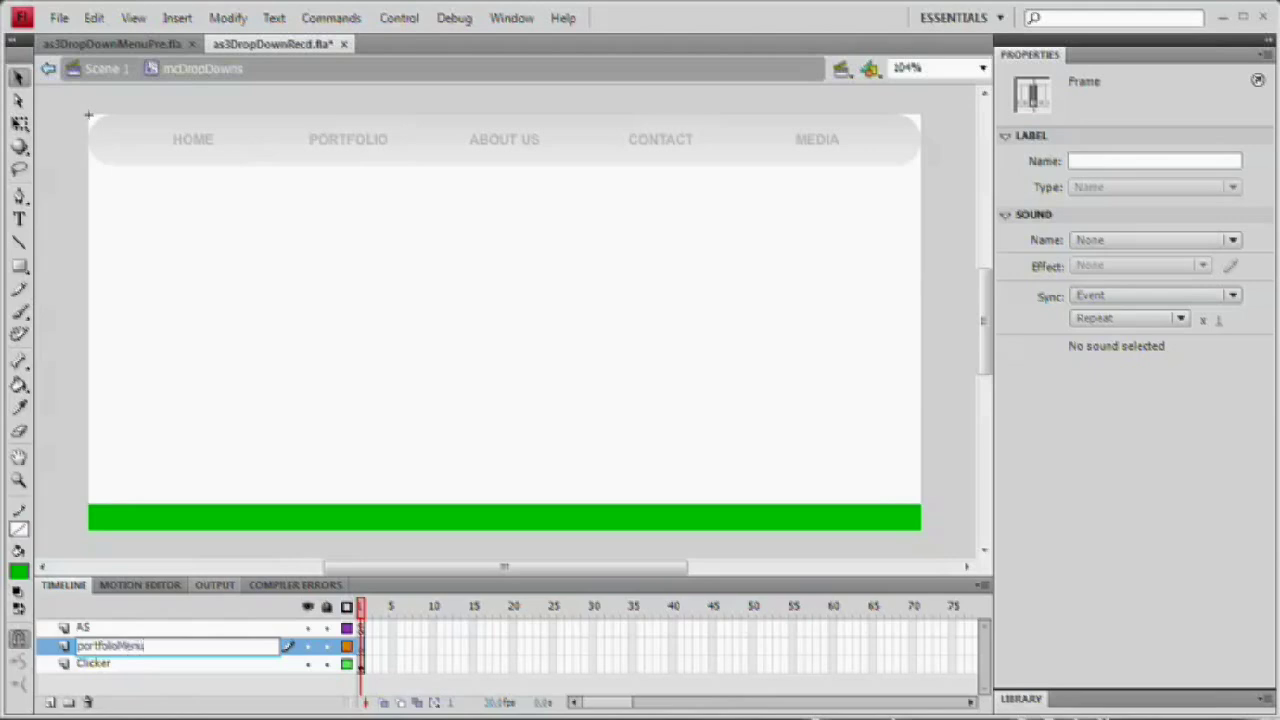
pyautogui.press('Return')
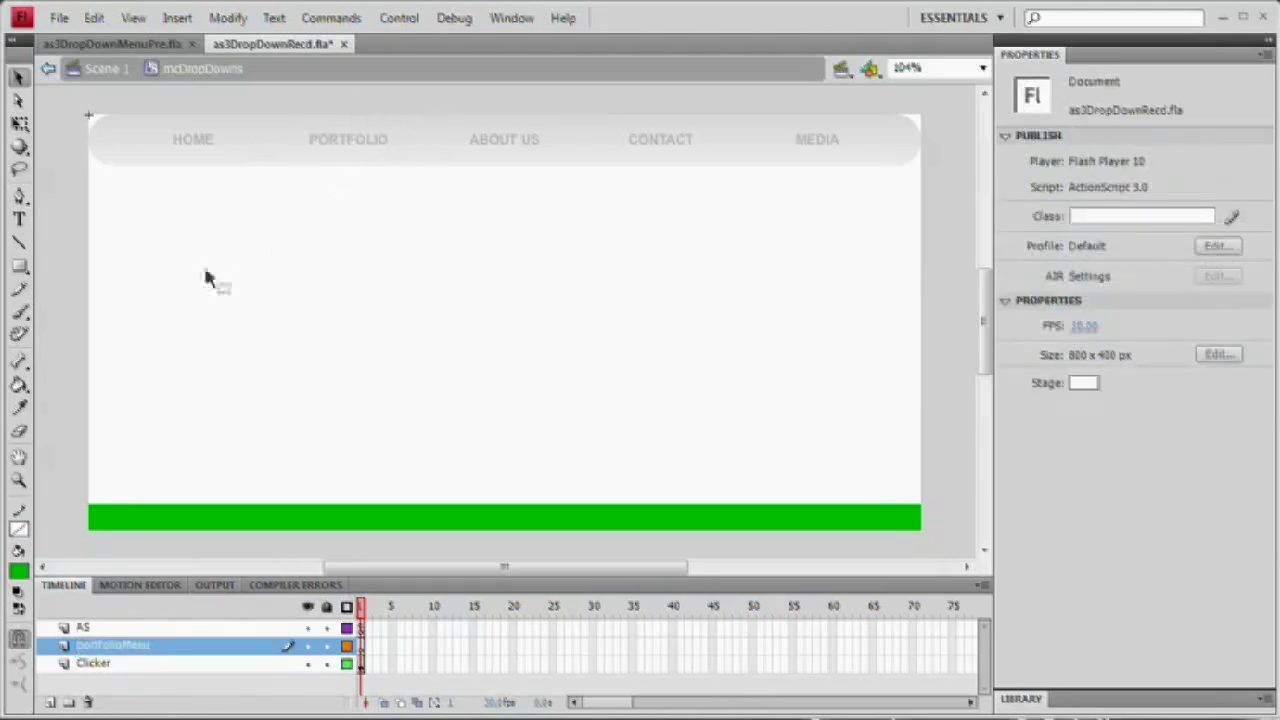
# Draw a green rectangle about 555 by 161 px mid-stage on the portfolioMenu layer and shift it up and left.
pyautogui.click(19, 266)
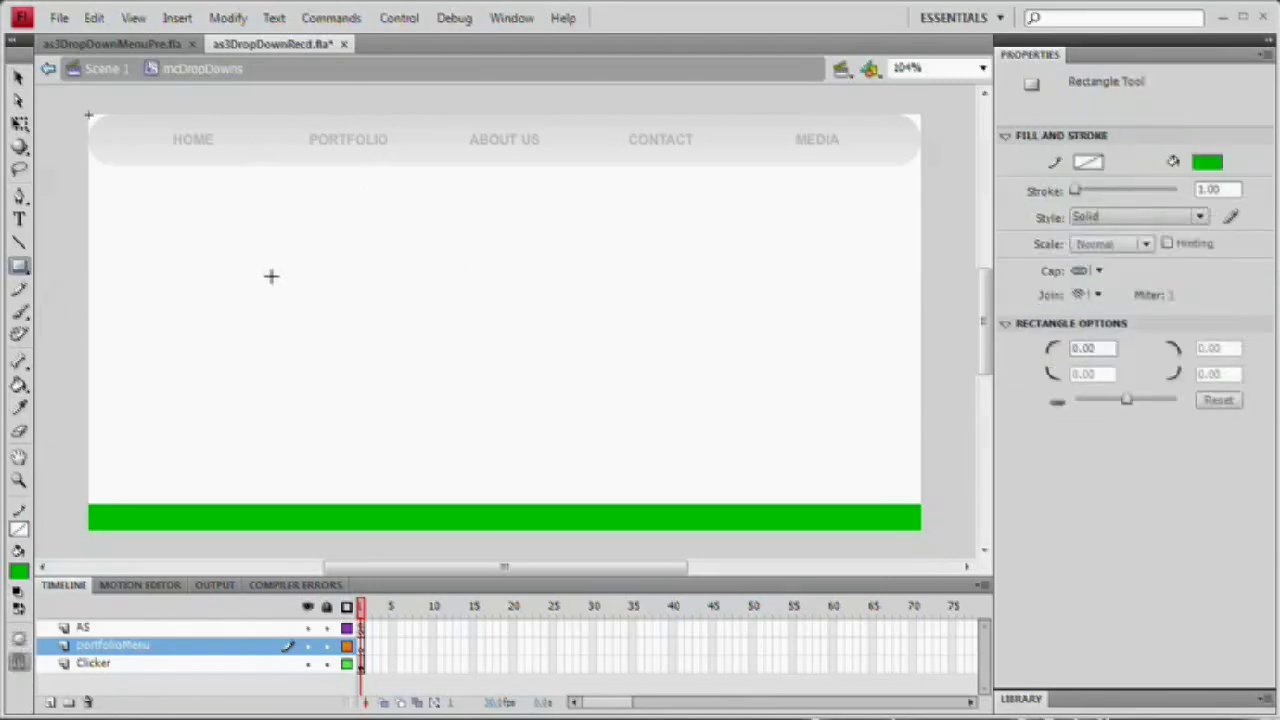
pyautogui.moveTo(271, 277); pyautogui.dragTo(849, 443)
pyautogui.press('v')
pyautogui.click(690, 397)
pyautogui.moveTo(690, 397); pyautogui.dragTo(624, 361)
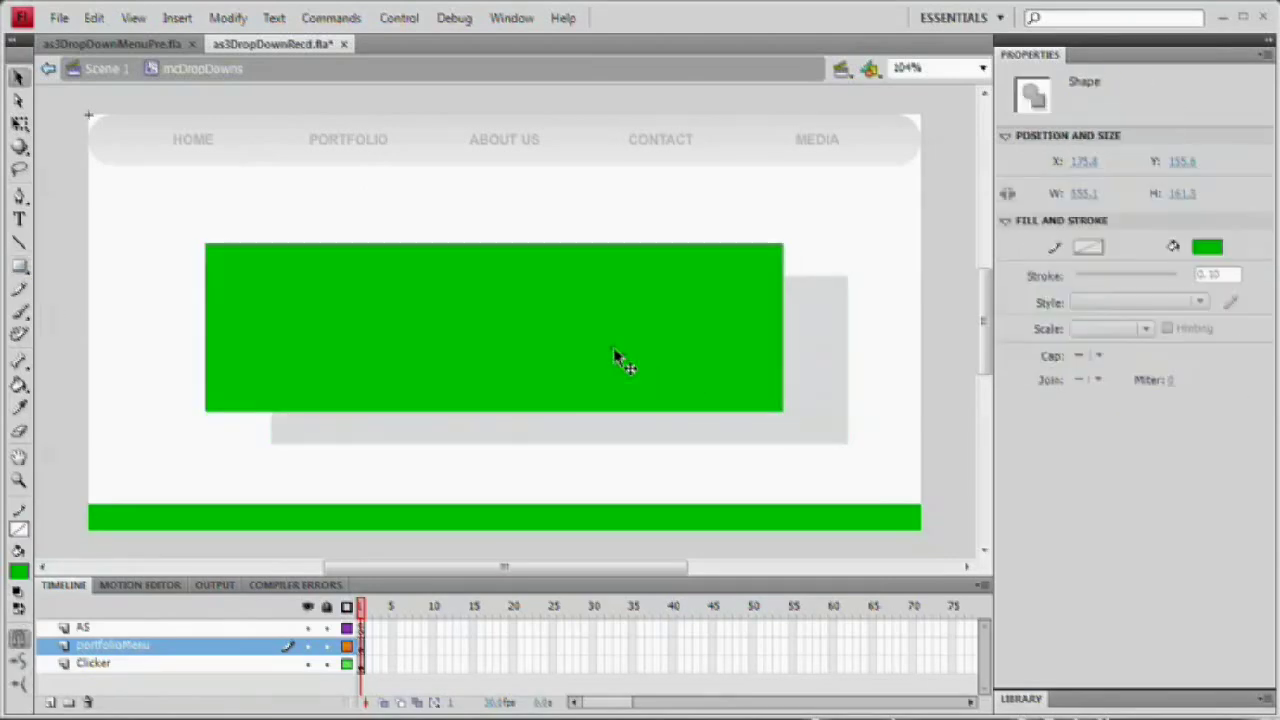
# Set the rectangle's size to 200 by 20 px and move it below PORTFOLIO, to about X 181, Y 95.
pyautogui.click(1084, 193)
pyautogui.write('200')
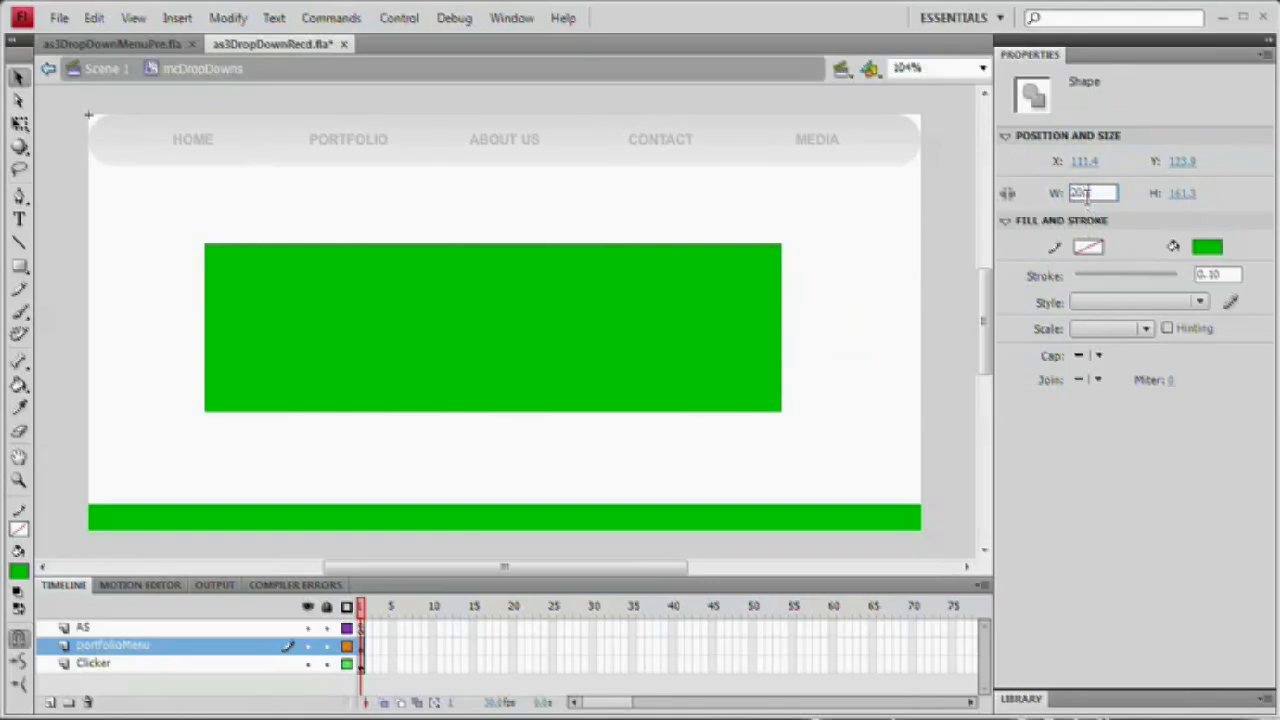
pyautogui.press('Tab')
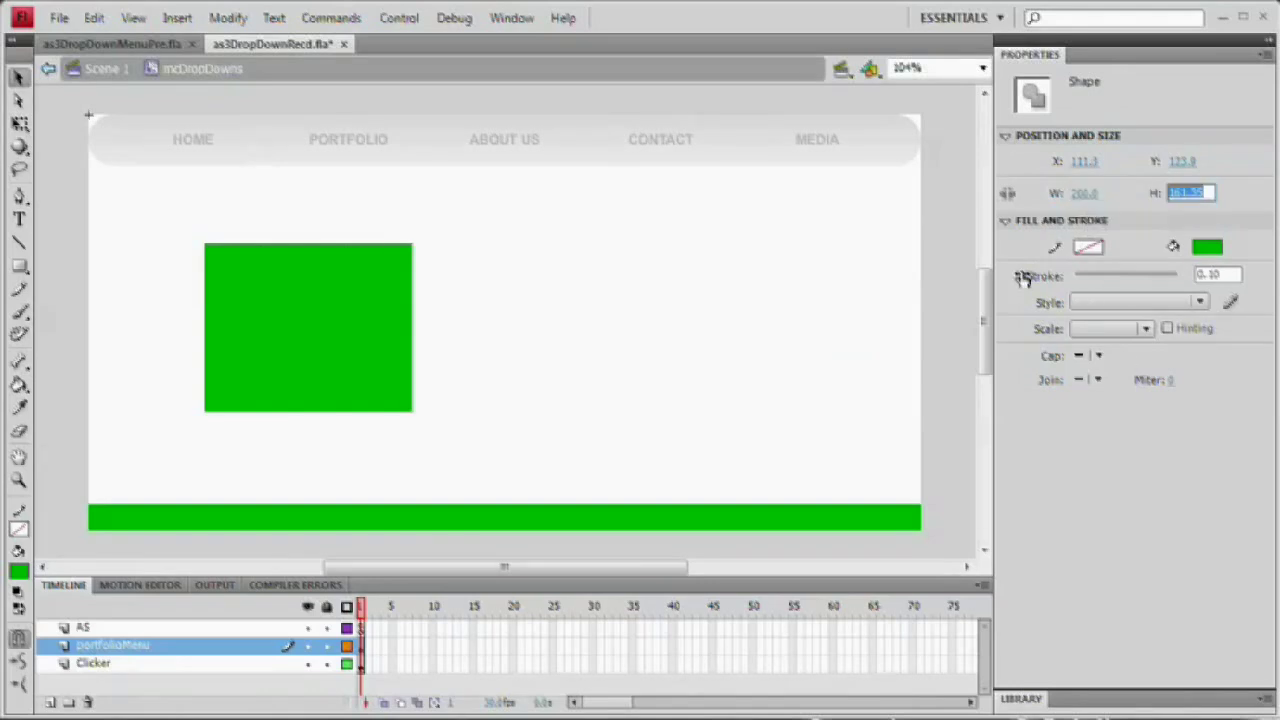
pyautogui.write('20')
pyautogui.press('Return')
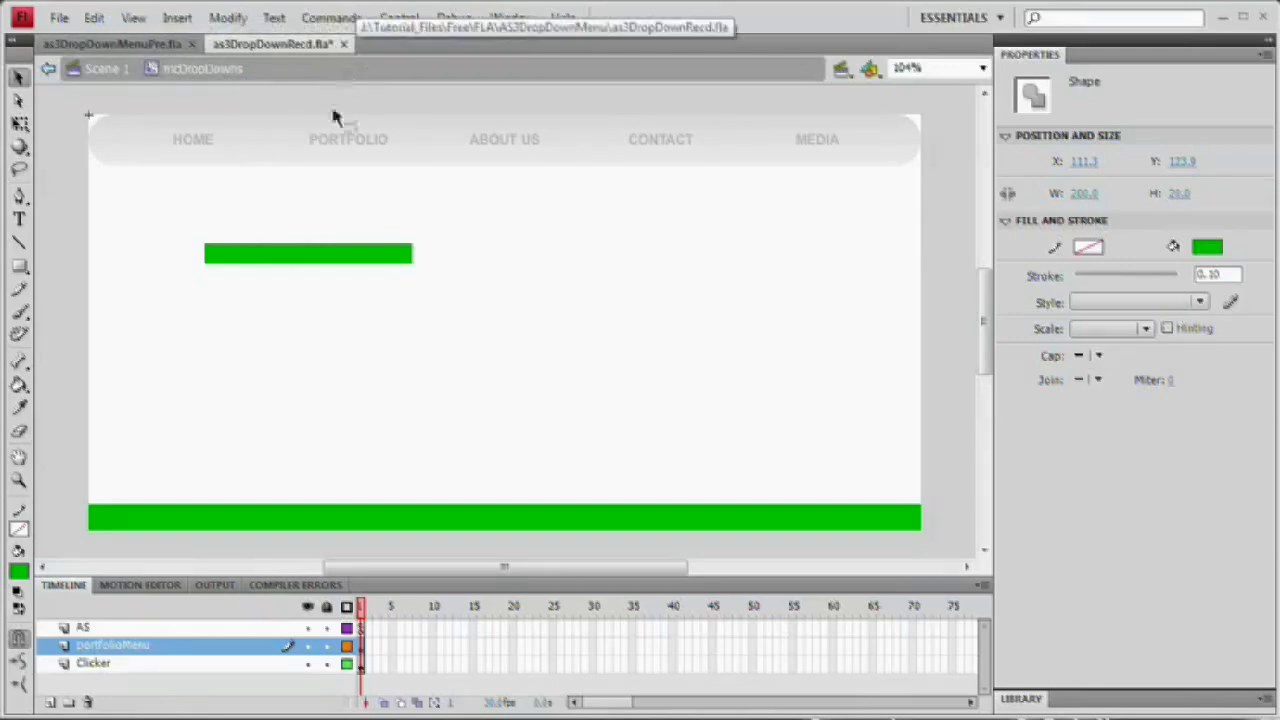
pyautogui.moveTo(318, 257); pyautogui.dragTo(384, 230)
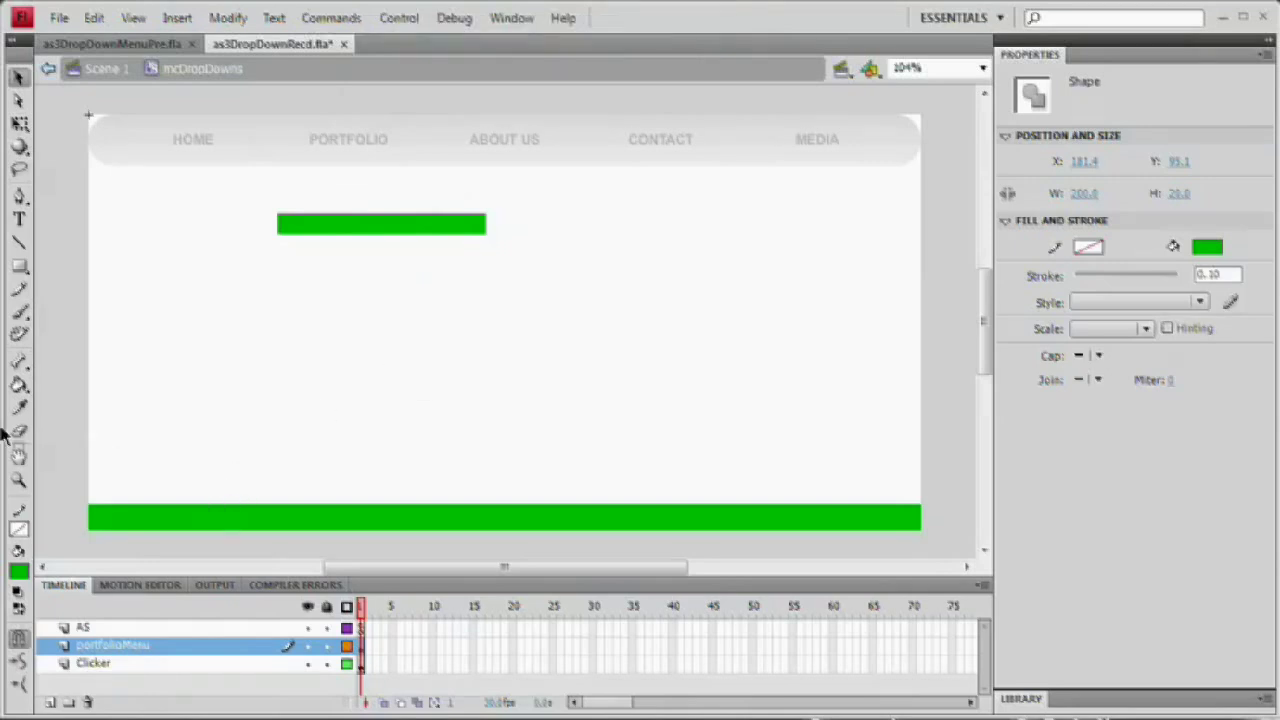
# Set the fill color of the bar below PORTFOLIO to #F2F2F2.
pyautogui.click(511, 17)
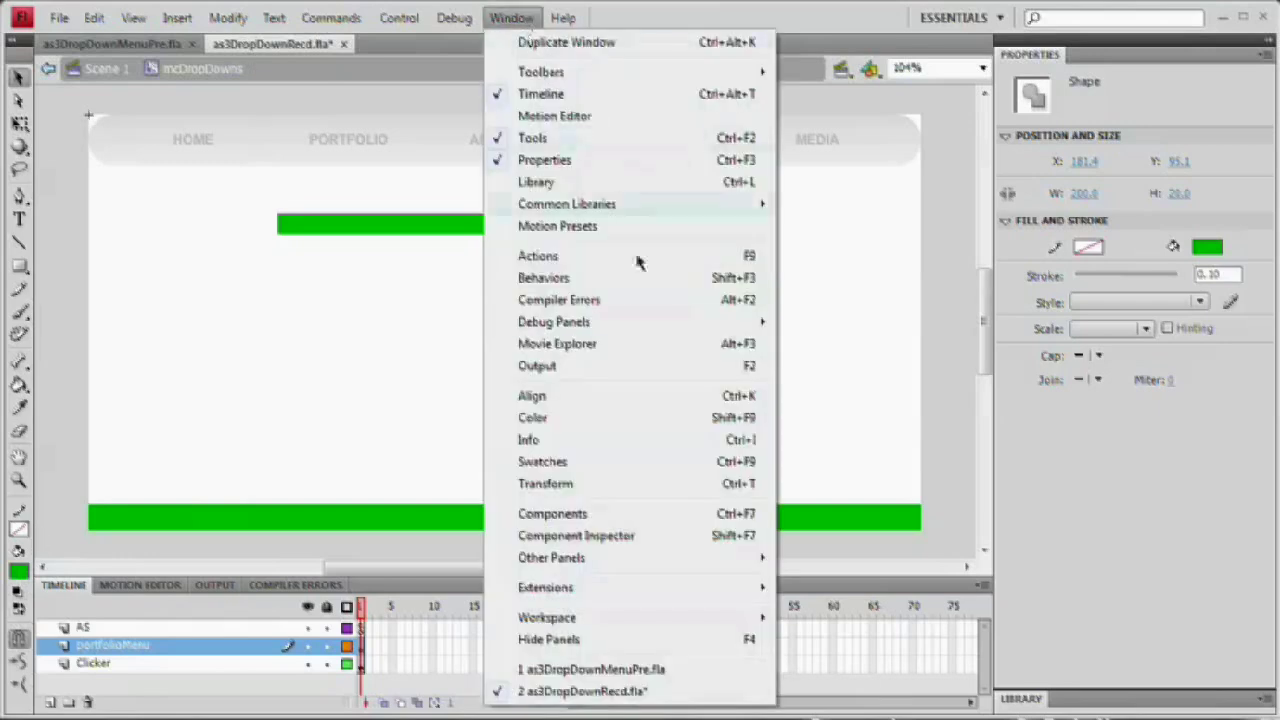
pyautogui.click(555, 417)
pyautogui.moveTo(753, 77); pyautogui.dragTo(692, 210)
pyautogui.moveTo(781, 381); pyautogui.dragTo(740, 381)
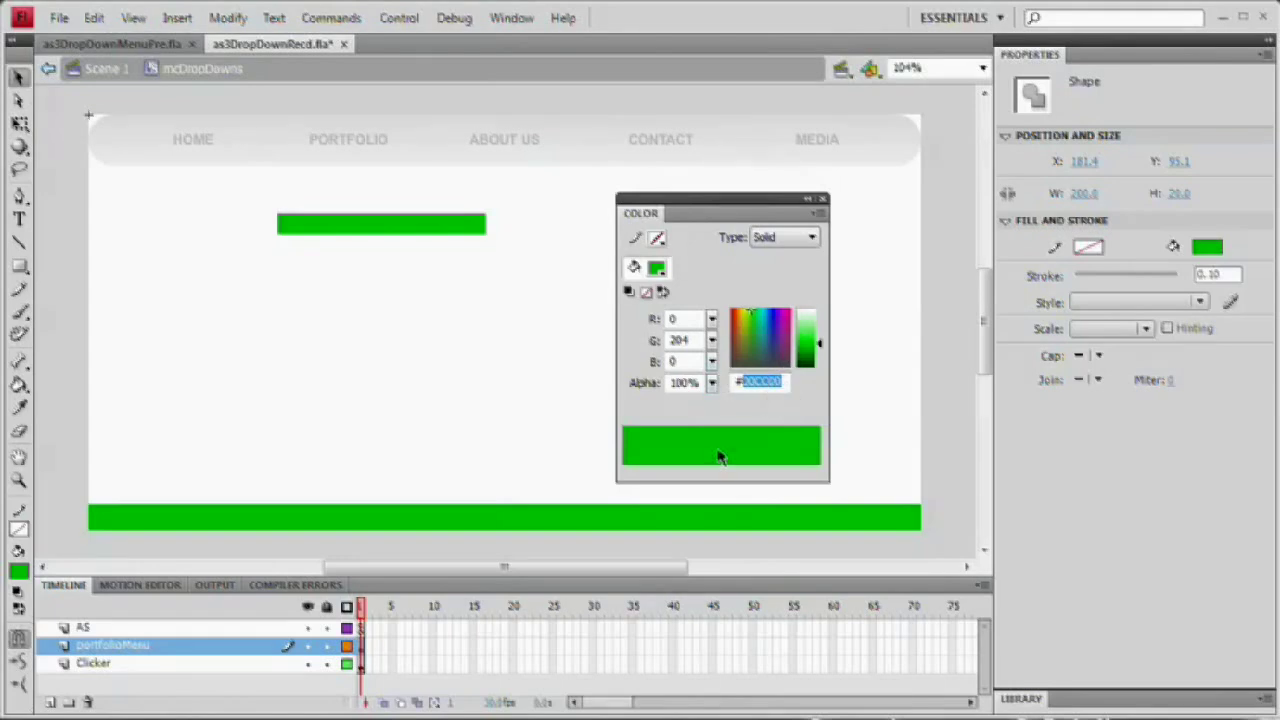
pyautogui.write('f2f2f2')
pyautogui.press('Return')
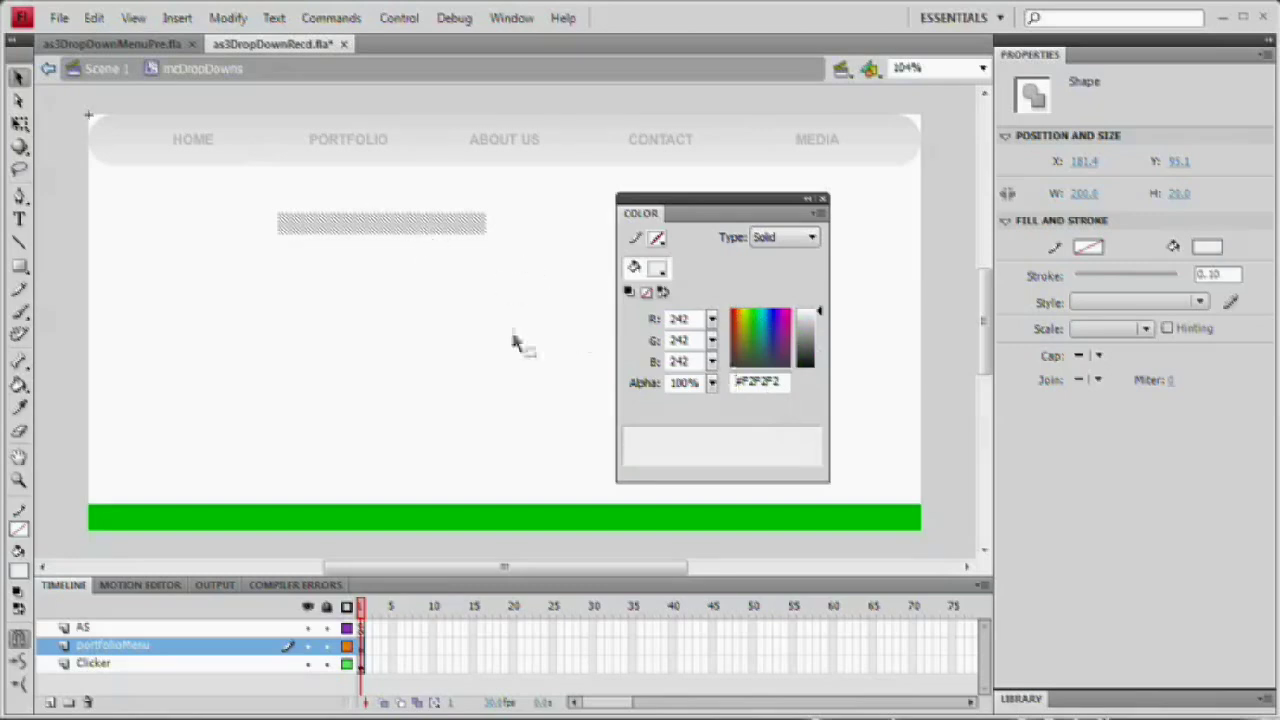
# Add a grey outline to the bar below PORTFOLIO with the Ink Bottle tool and deselect it.
pyautogui.click(20, 386)
pyautogui.moveTo(27, 395)
pyautogui.mouseDown()
pyautogui.moveTo(40, 384)
pyautogui.moveTo(63, 406)
pyautogui.moveTo(80, 397)
pyautogui.mouseUp()
pyautogui.click(367, 210)
pyautogui.press('v')
pyautogui.click(418, 316)
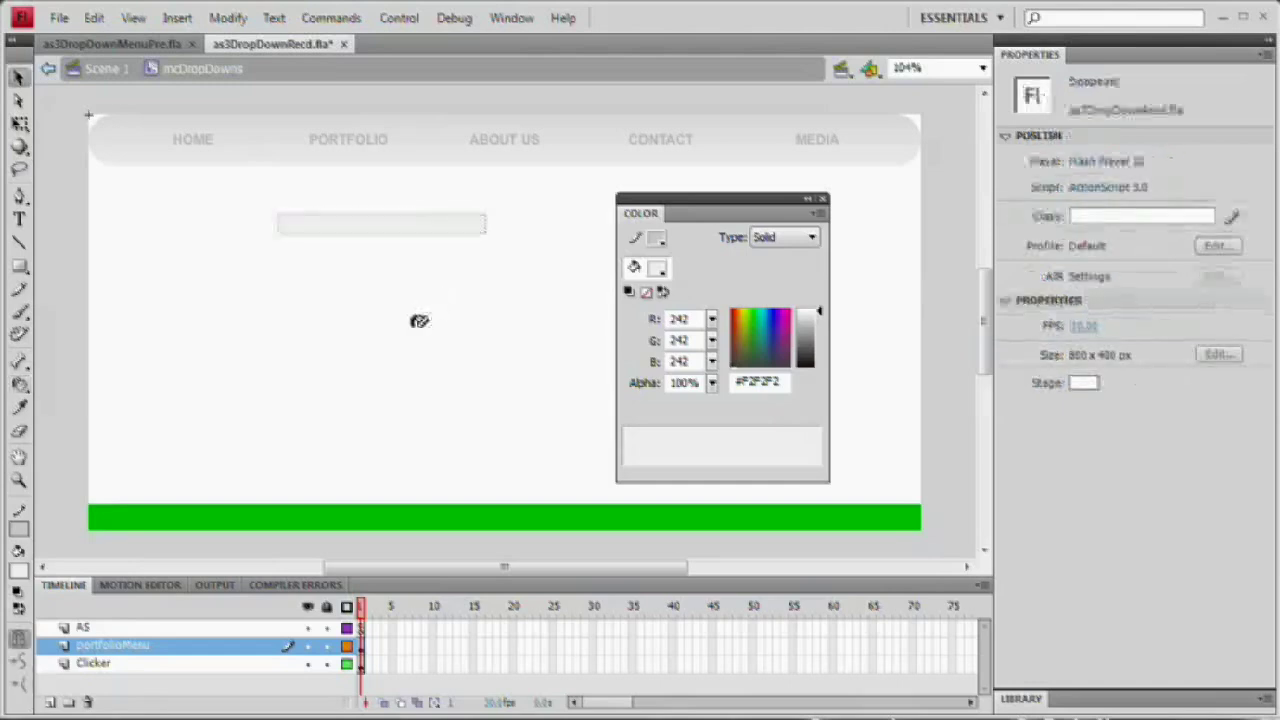
# Set the outline color of the bar below PORTFOLIO to #CCCCCC, deselect it and hide the Color panel.
pyautogui.click(356, 234)
pyautogui.click(368, 250)
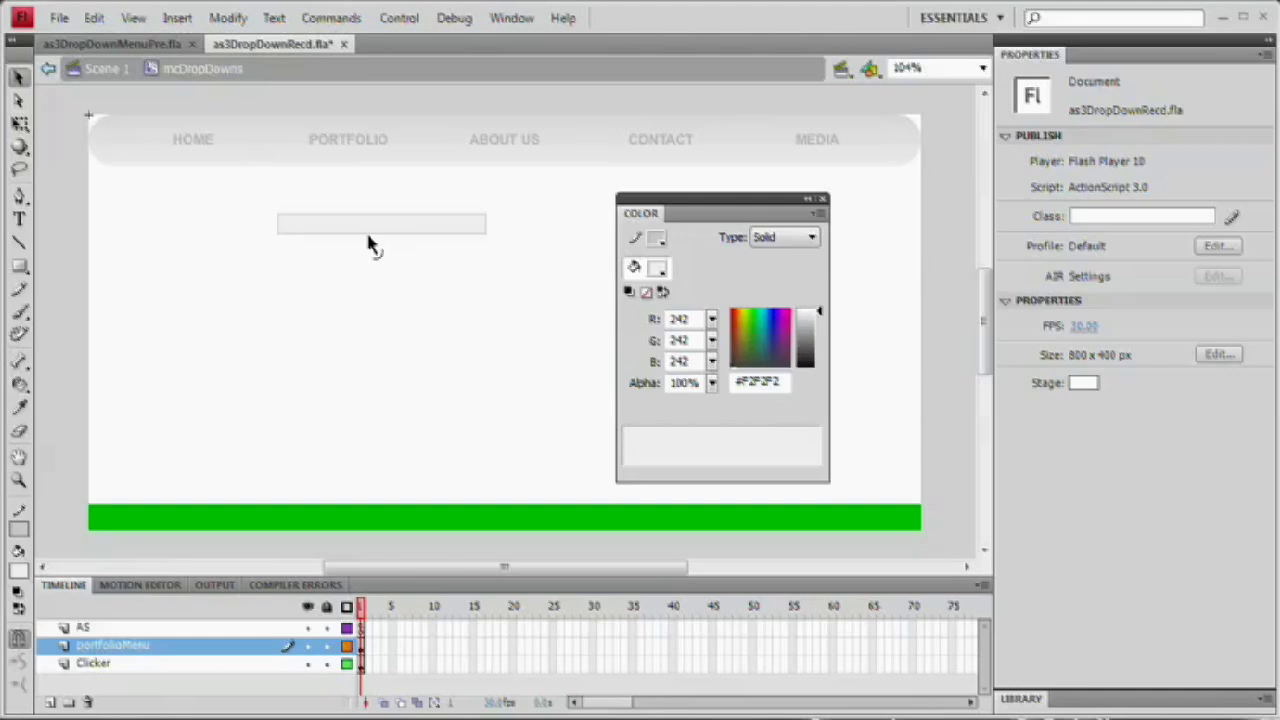
pyautogui.click(368, 244)
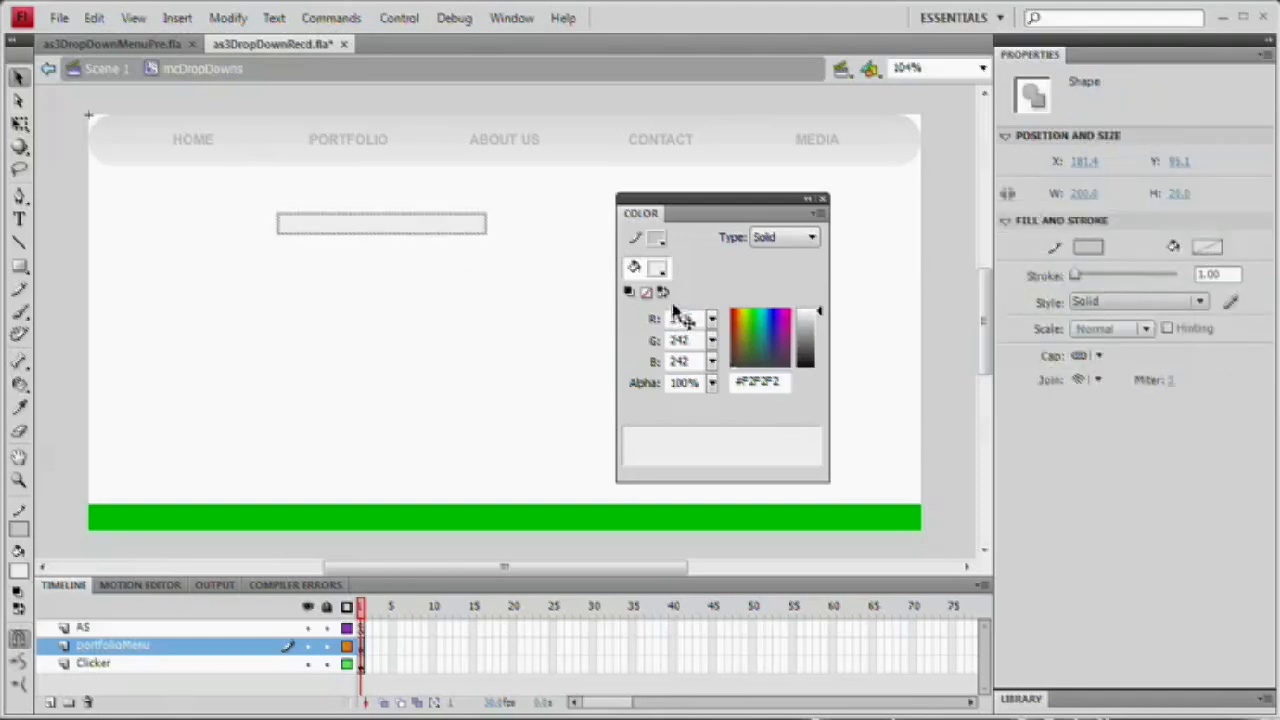
pyautogui.click(636, 241)
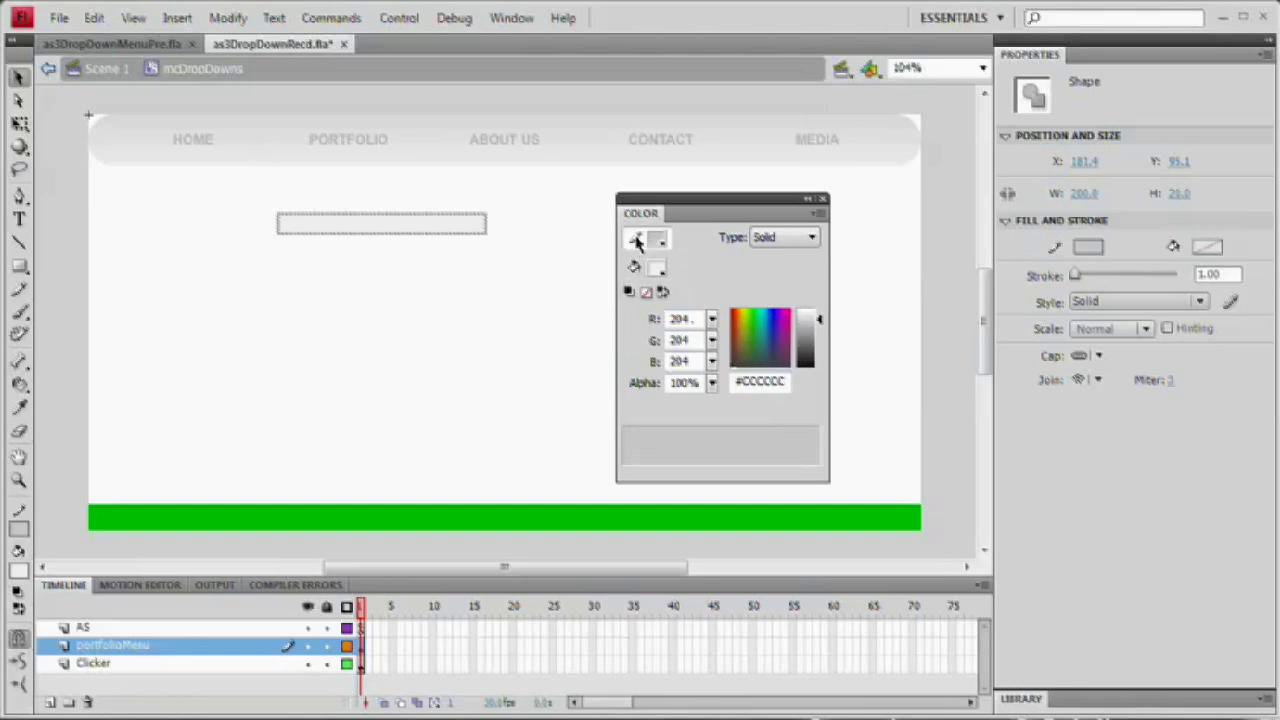
pyautogui.moveTo(742, 381); pyautogui.dragTo(798, 381)
pyautogui.write('CC')
pyautogui.moveTo(762, 326); pyautogui.dragTo(752, 328)
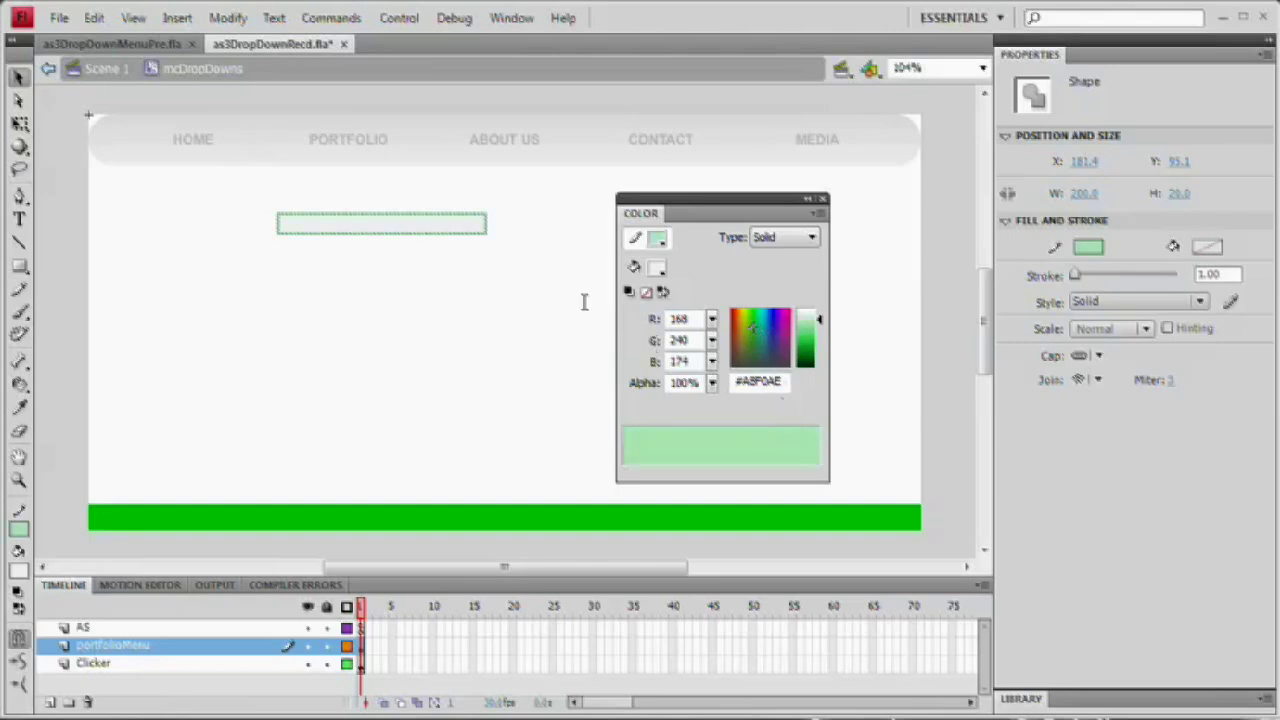
pyautogui.moveTo(786, 381); pyautogui.dragTo(740, 381)
pyautogui.write('CCCCCC')
pyautogui.press('Return')
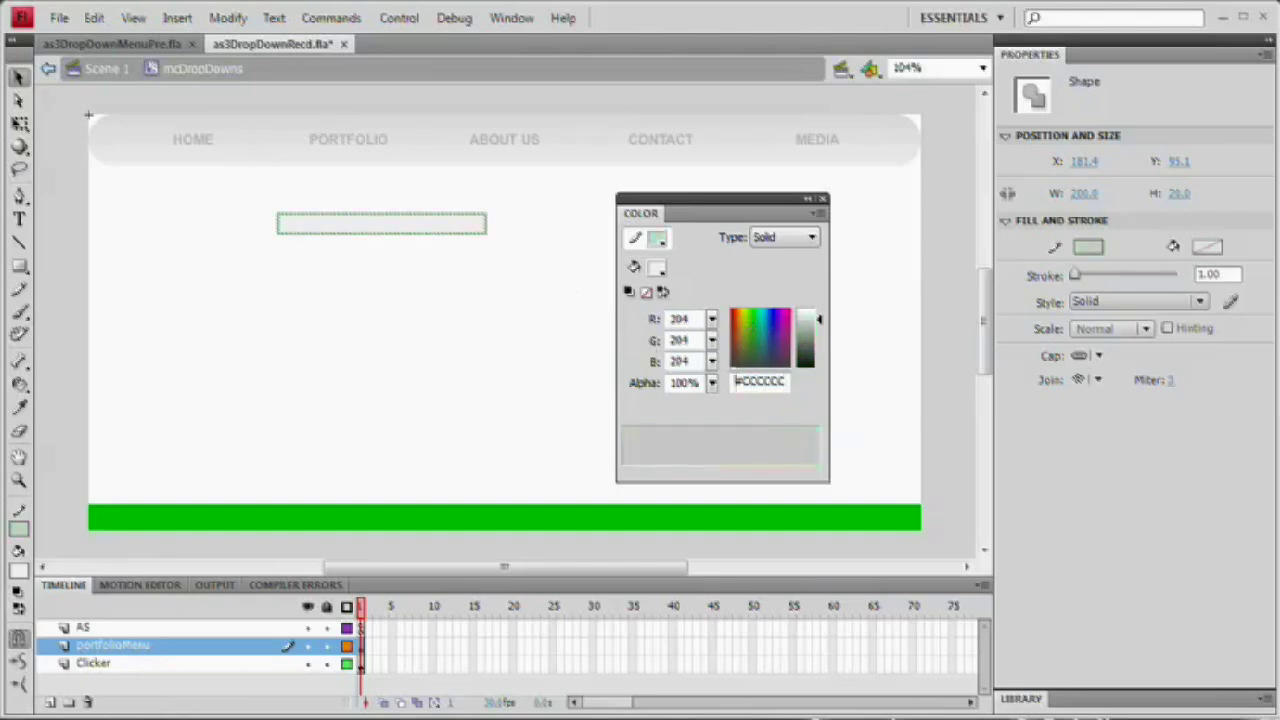
pyautogui.click(537, 337)
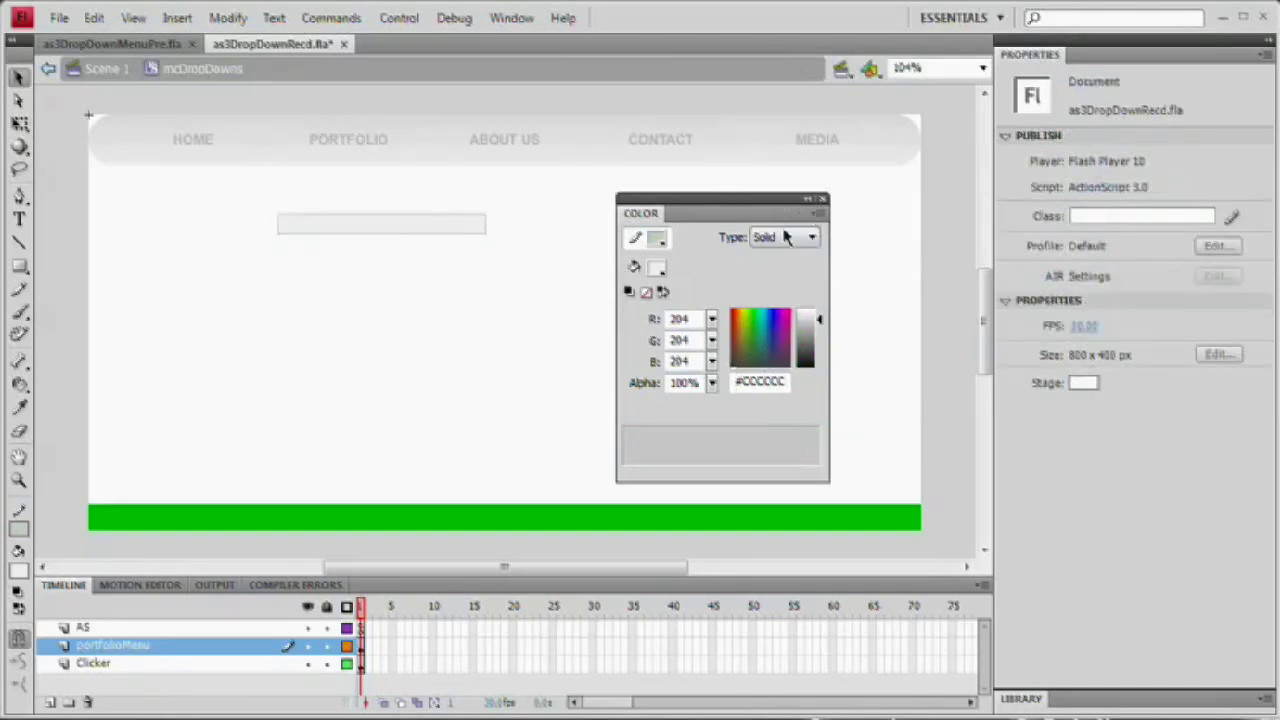
pyautogui.hotkey('shift', 'F9')
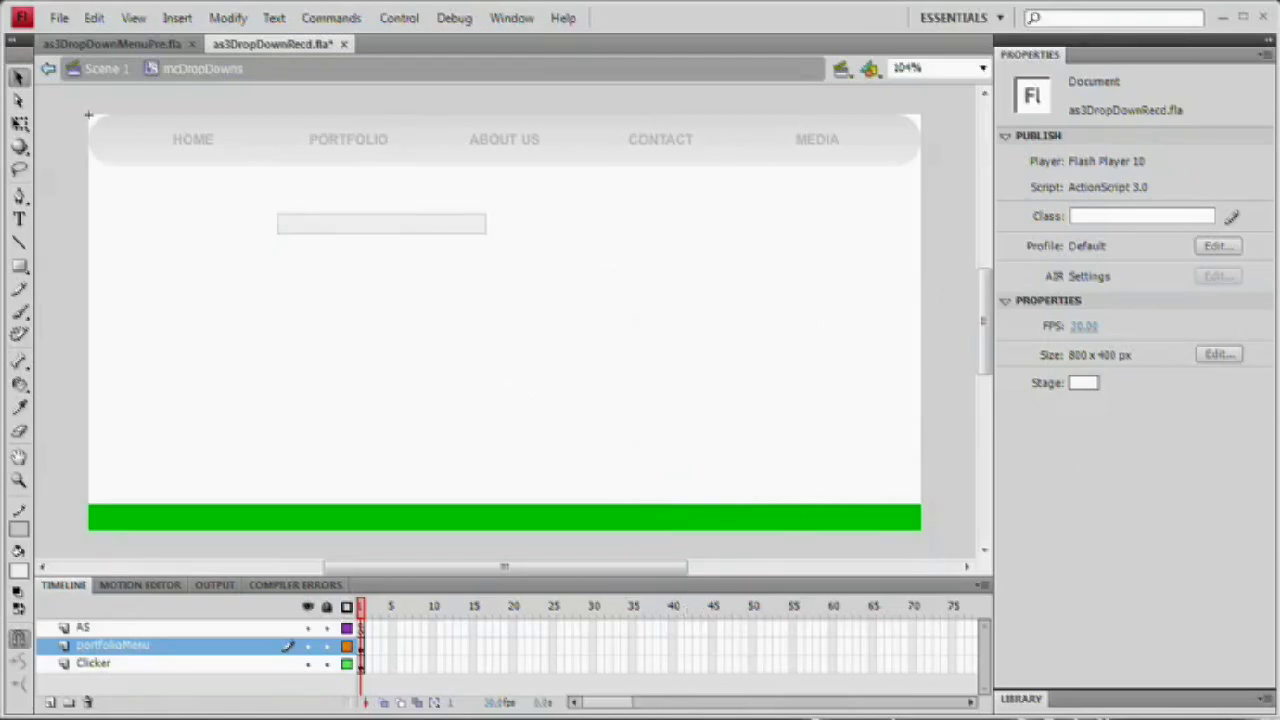
# Convert the whole bar below PORTFOLIO, fill and outline, to a Button symbol named btnDropDownButton.
pyautogui.moveTo(252, 264); pyautogui.dragTo(512, 190)
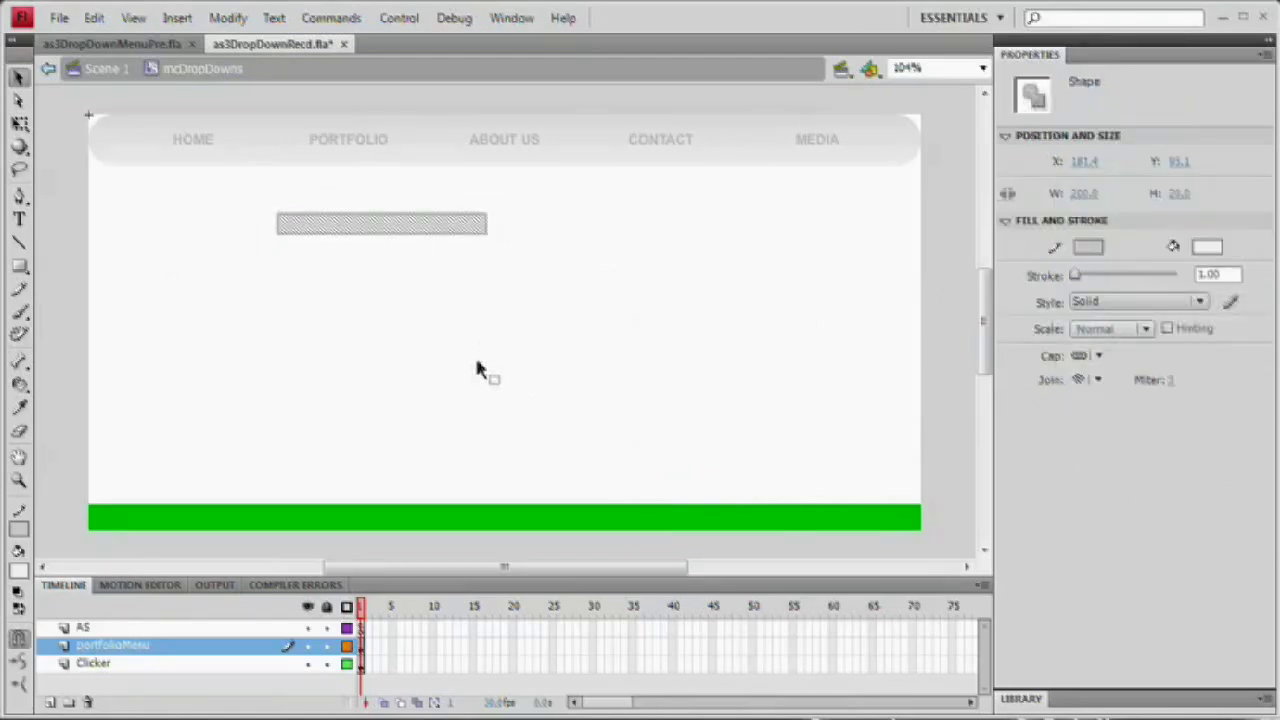
pyautogui.press('F8')
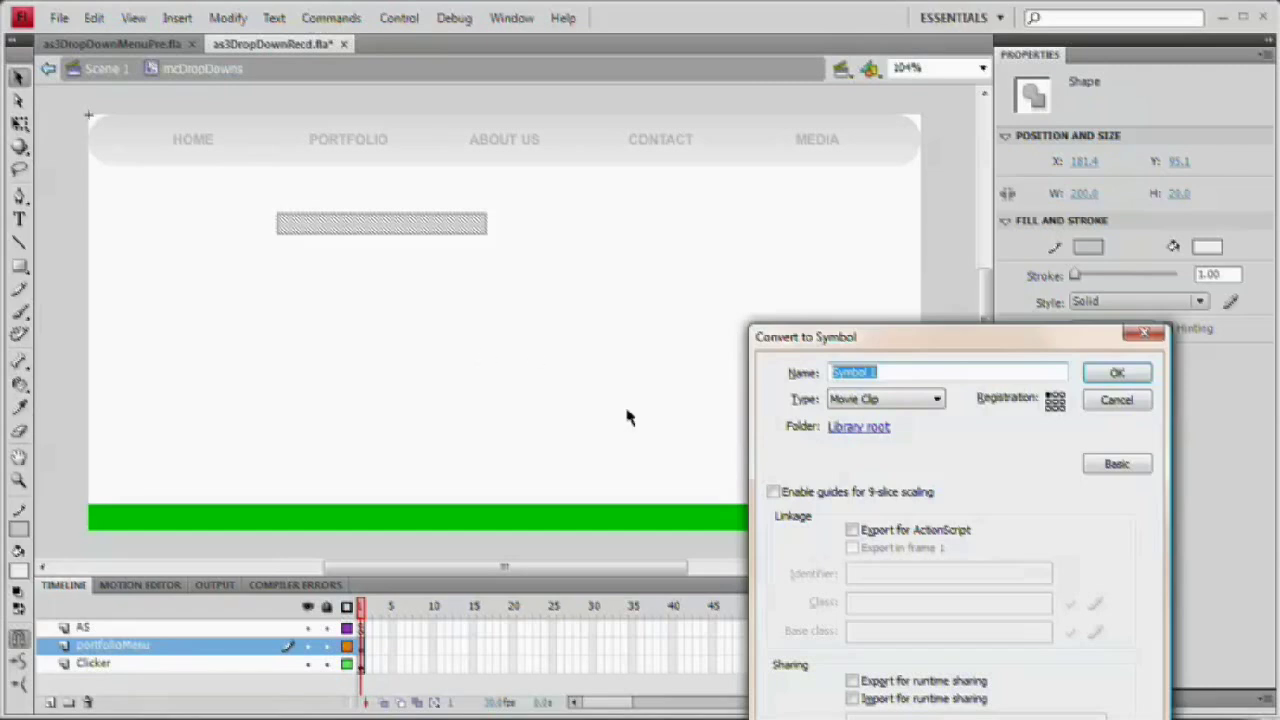
pyautogui.moveTo(871, 344); pyautogui.dragTo(695, 177)
pyautogui.click(700, 225)
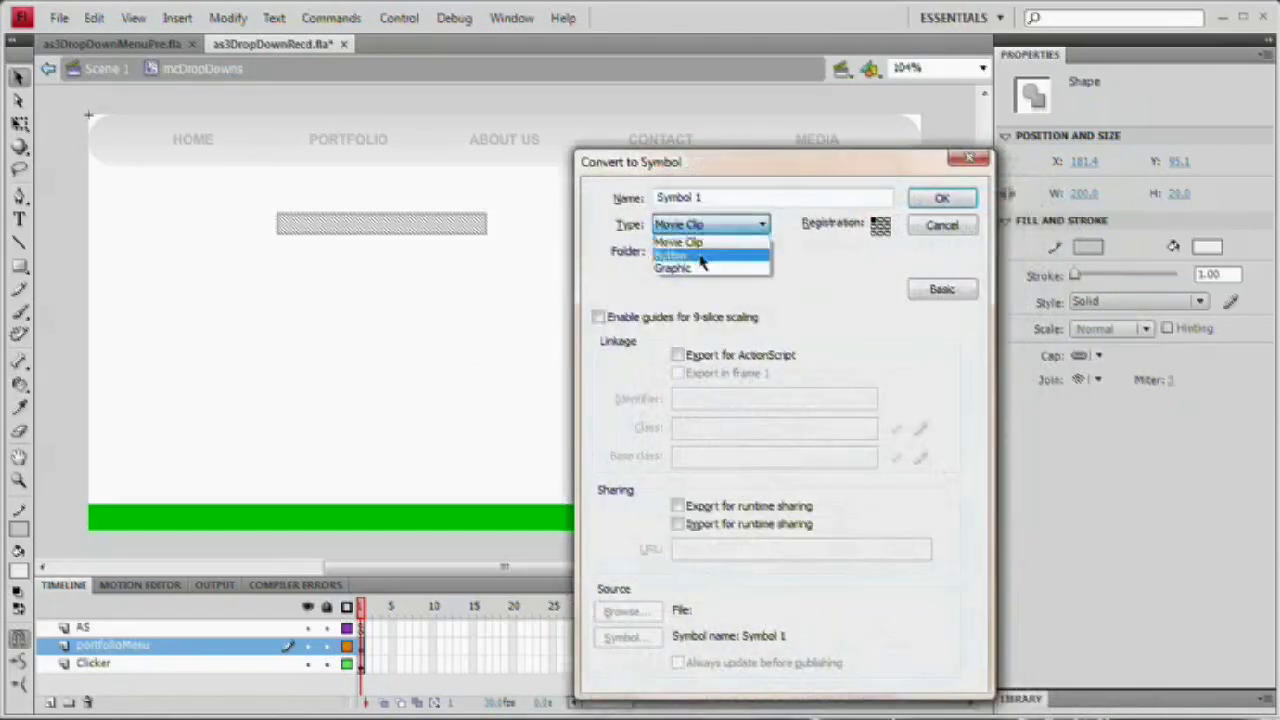
pyautogui.click(702, 259)
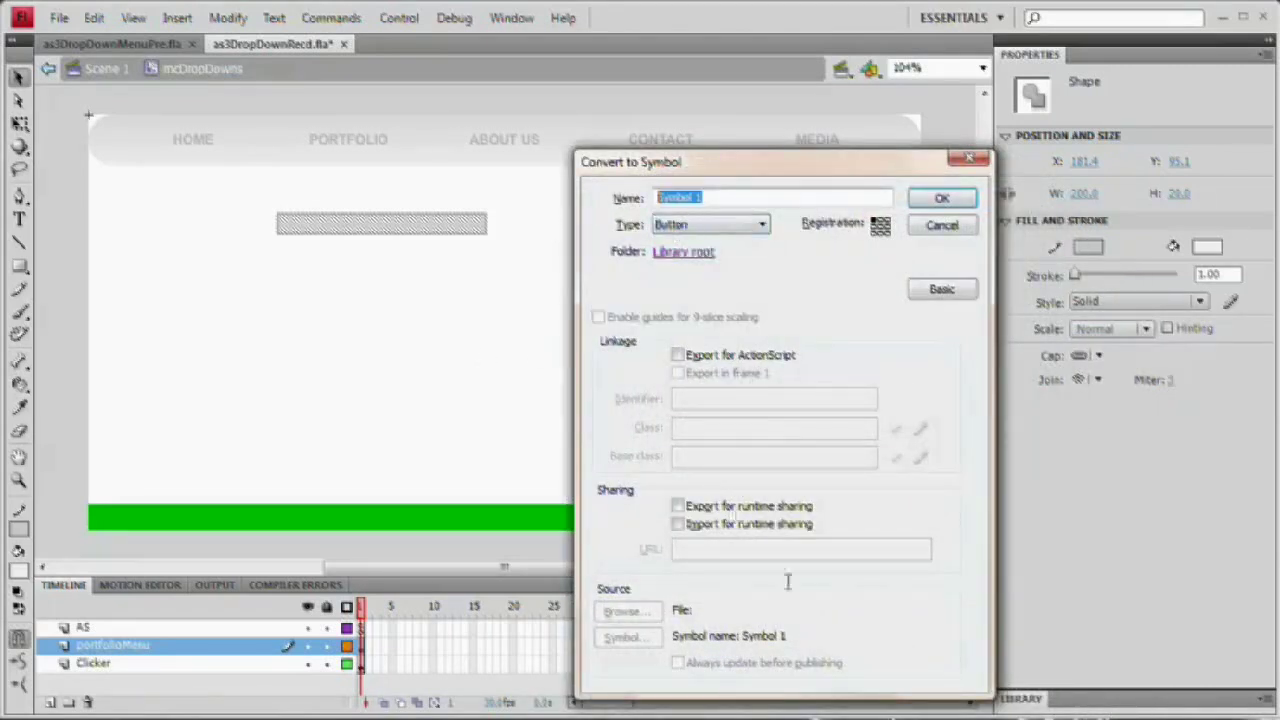
pyautogui.write('btn')
pyautogui.write('DropDownButton')
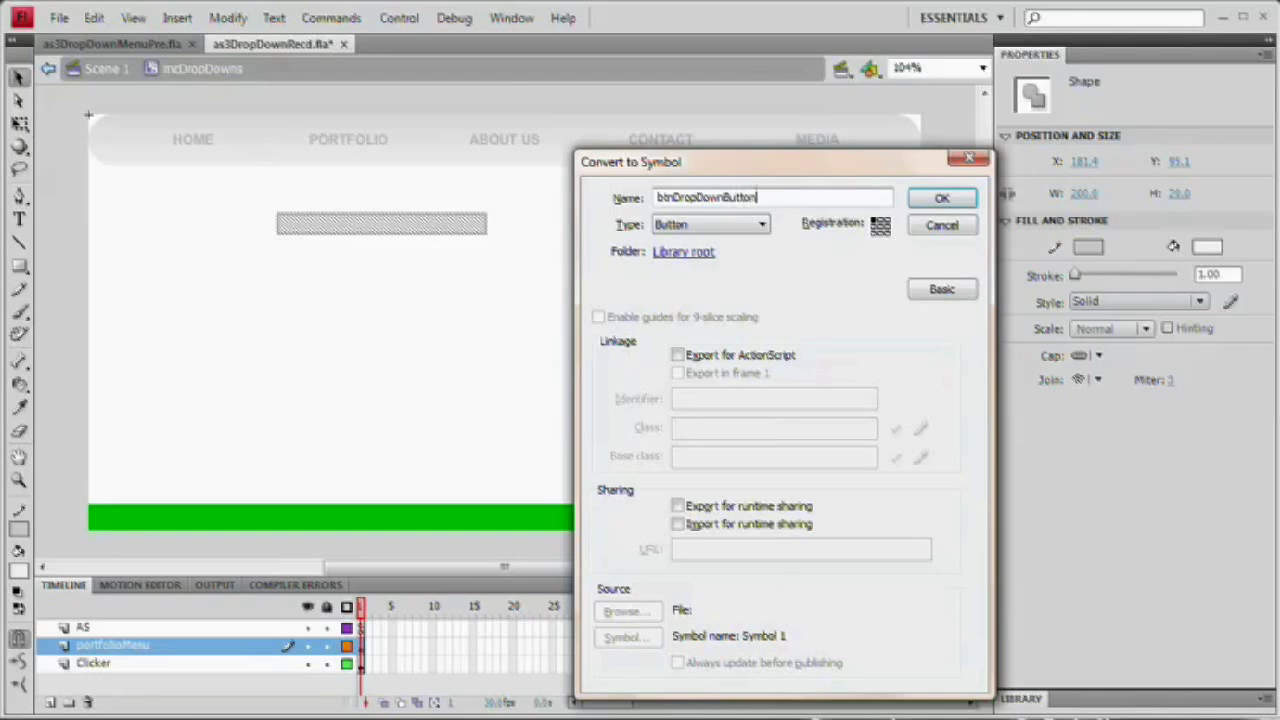
pyautogui.click(943, 199)
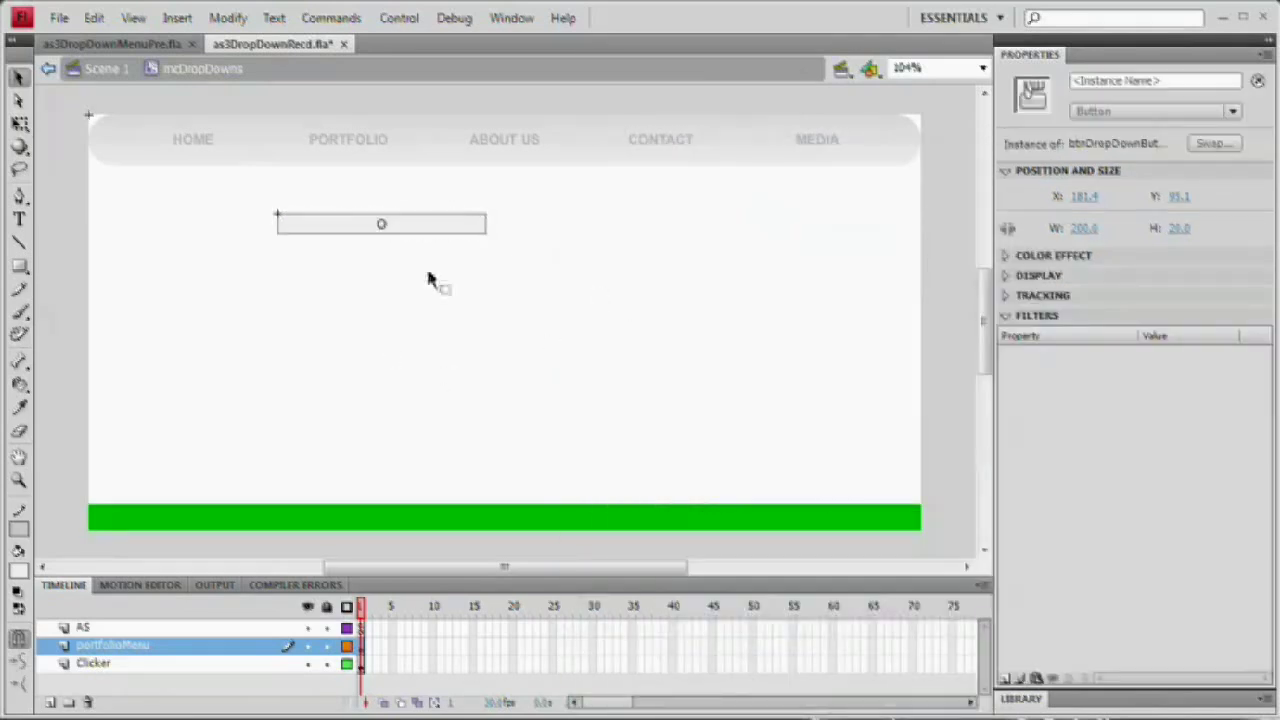
# Open btnDropDownButton for editing and add keyframes on its Hit and Over frames.
pyautogui.doubleClick(420, 230)
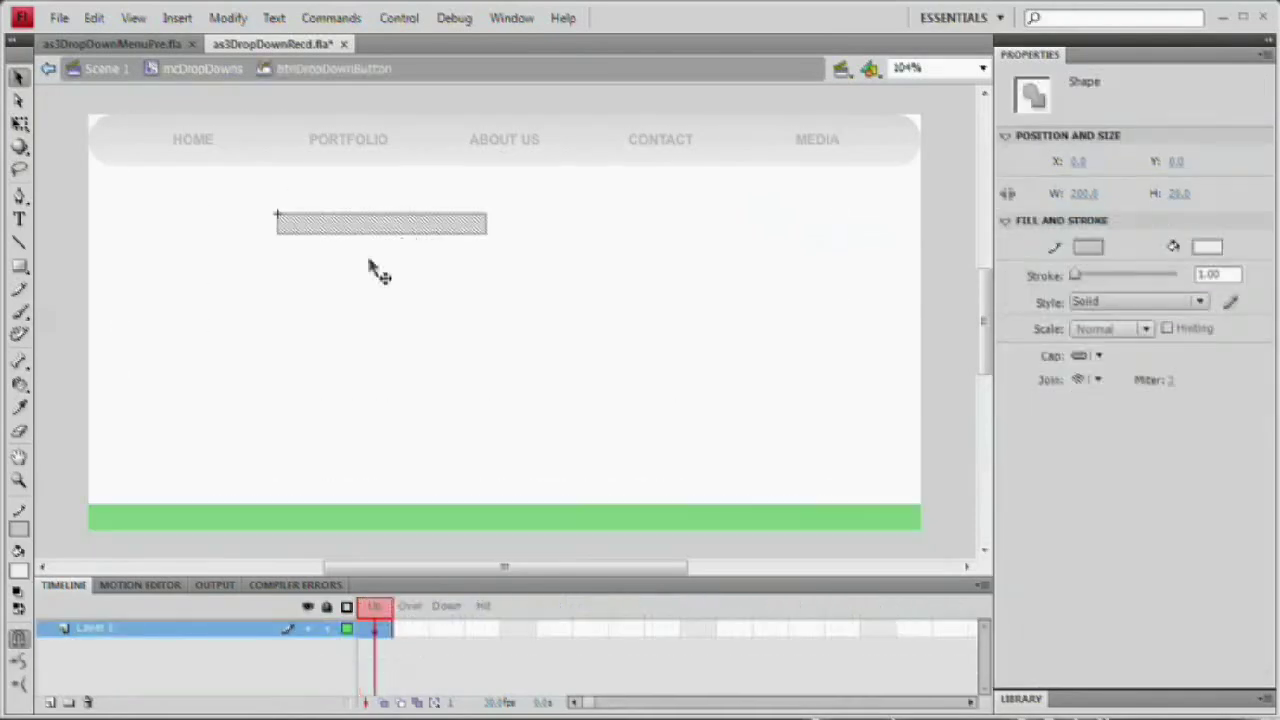
pyautogui.click(379, 632)
pyautogui.click(489, 630)
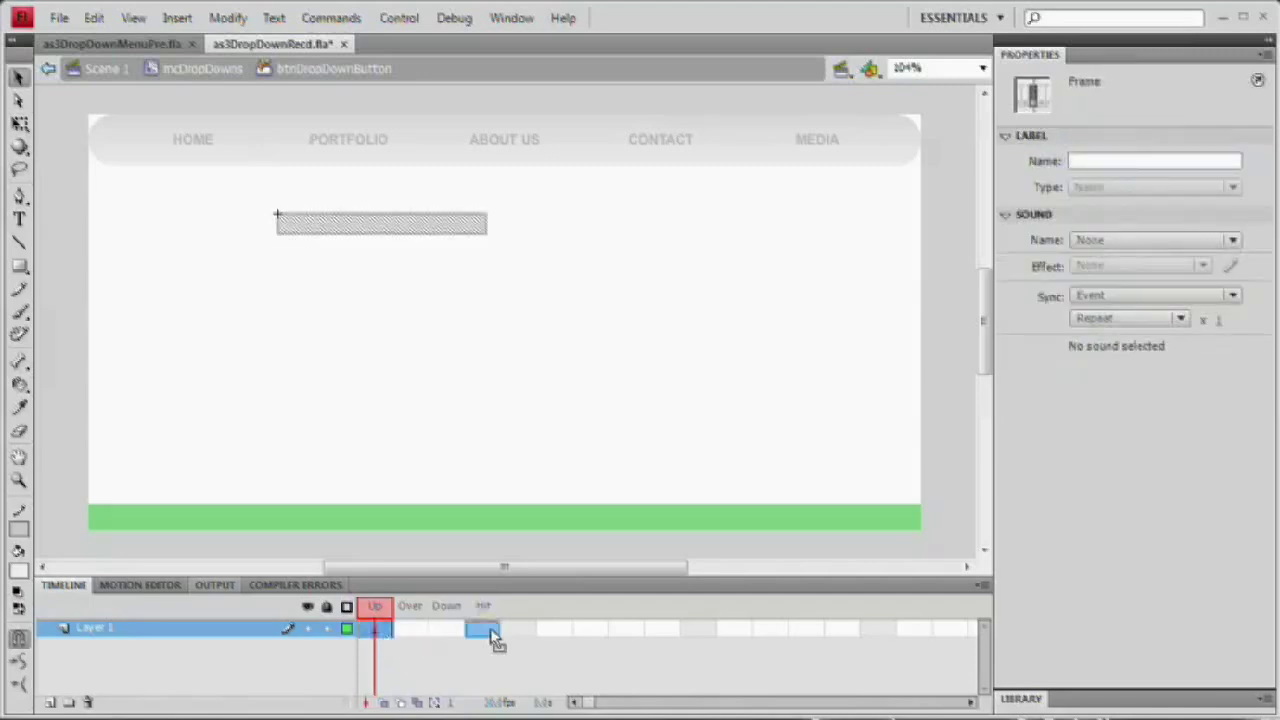
pyautogui.press('F6')
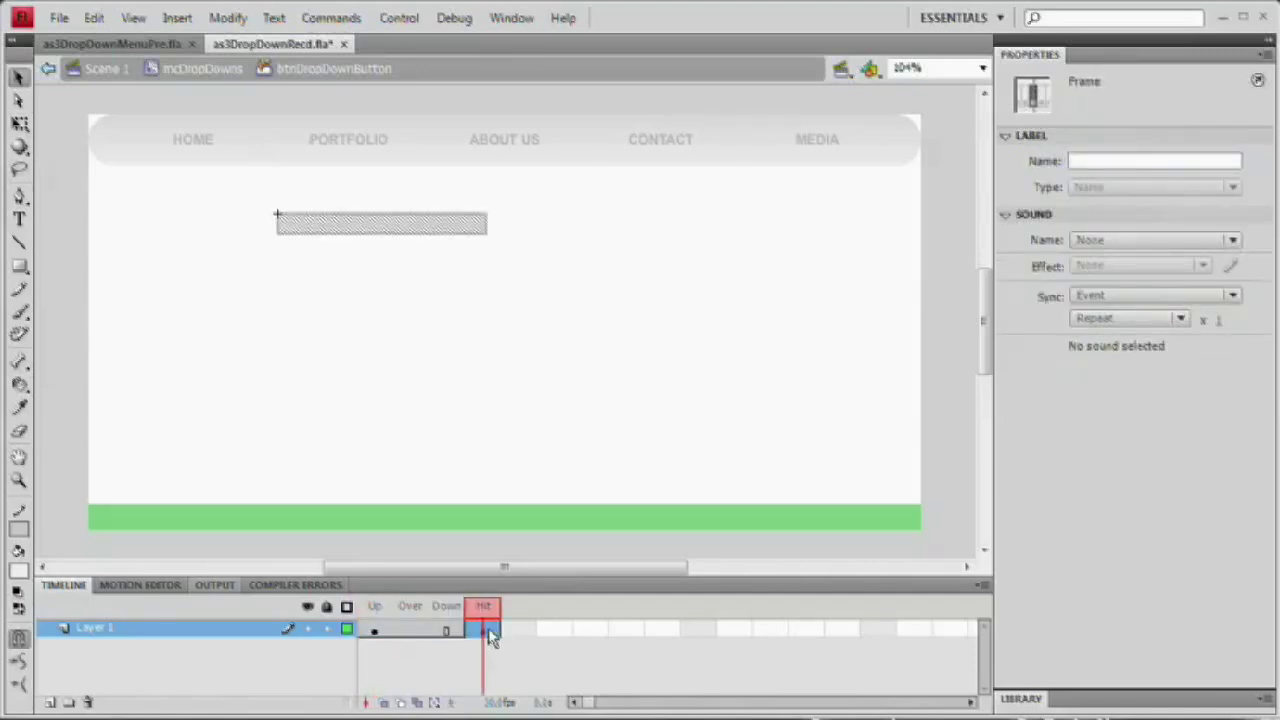
pyautogui.click(411, 632)
pyautogui.moveTo(380, 637); pyautogui.dragTo(409, 640)
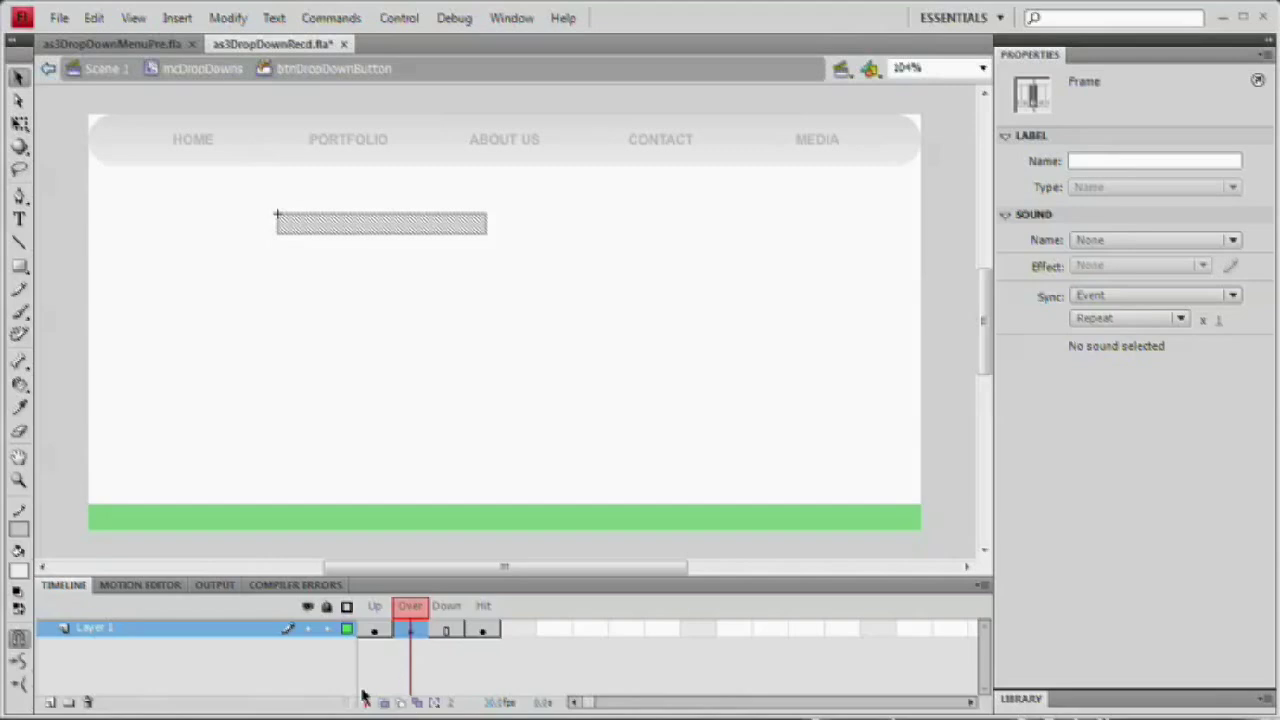
# Set the fill color of the bar on the button's Over frame to #EEEEEE and deselect it.
pyautogui.click(432, 340)
pyautogui.click(409, 226)
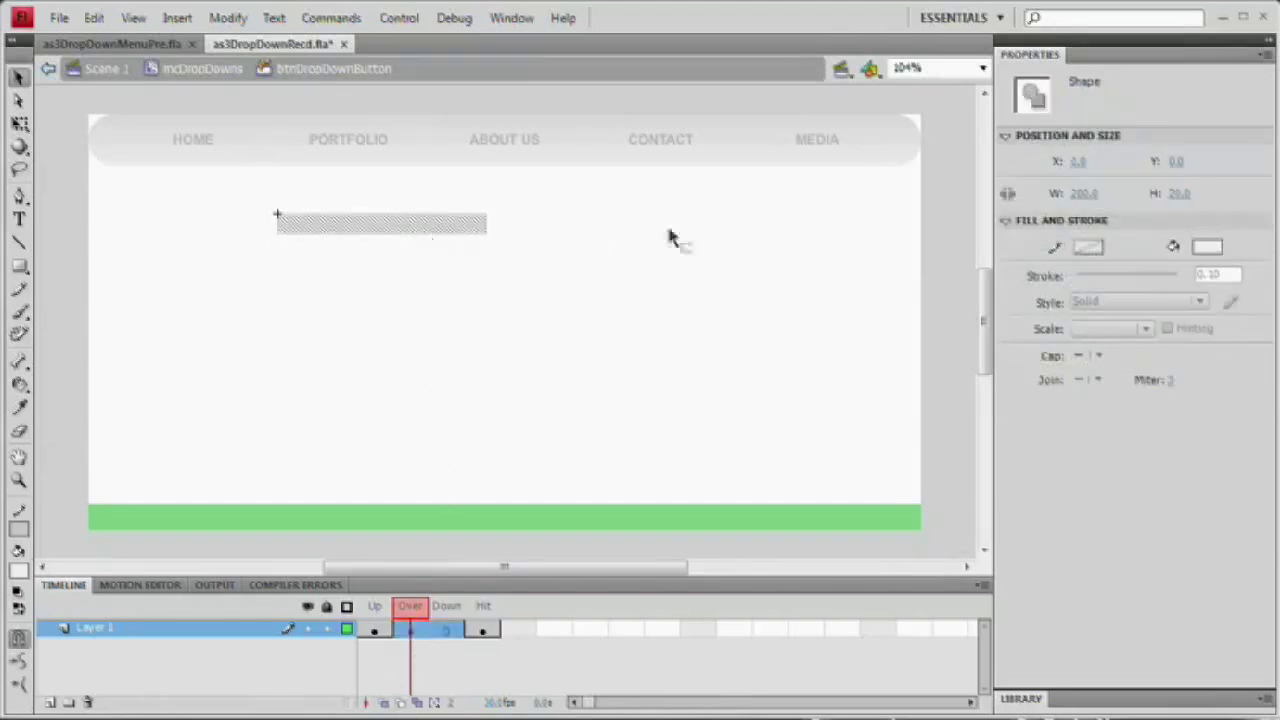
pyautogui.hotkey('shift', 'F9')
pyautogui.moveTo(977, 277); pyautogui.dragTo(653, 208)
pyautogui.click(596, 278)
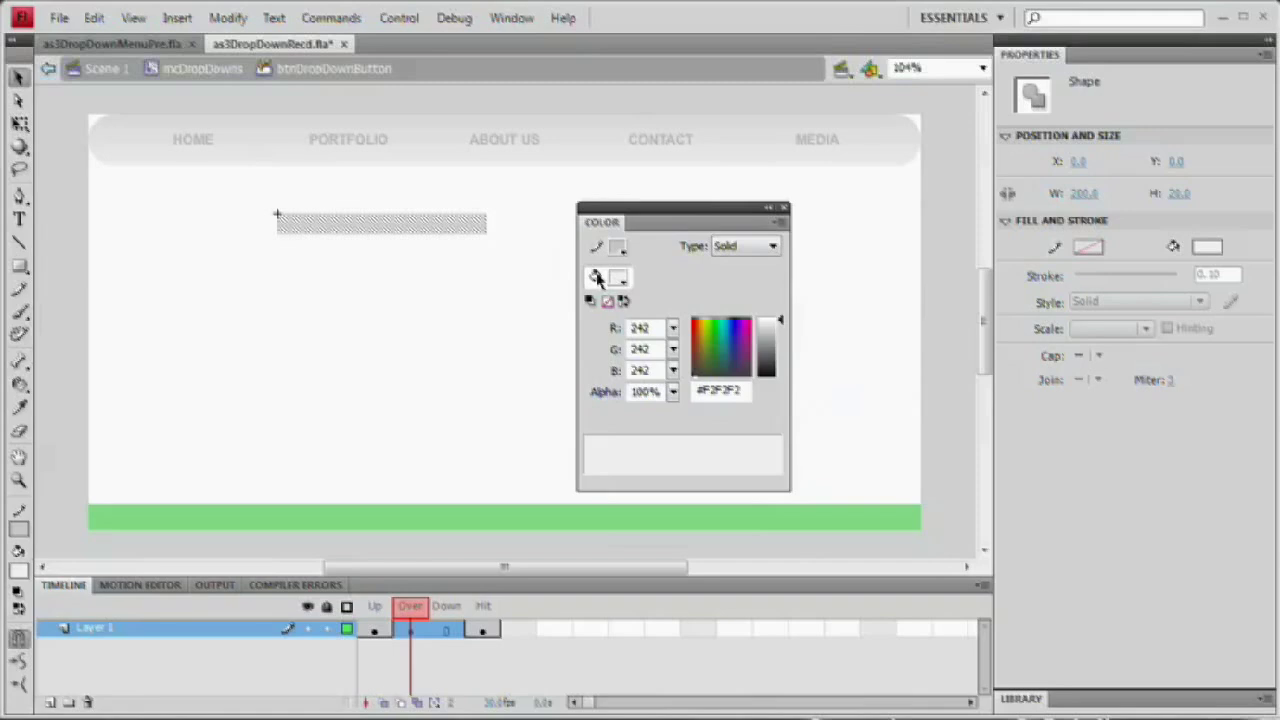
pyautogui.click(708, 391)
pyautogui.write('EEEEEE')
pyautogui.press('Tab')
pyautogui.click(746, 391)
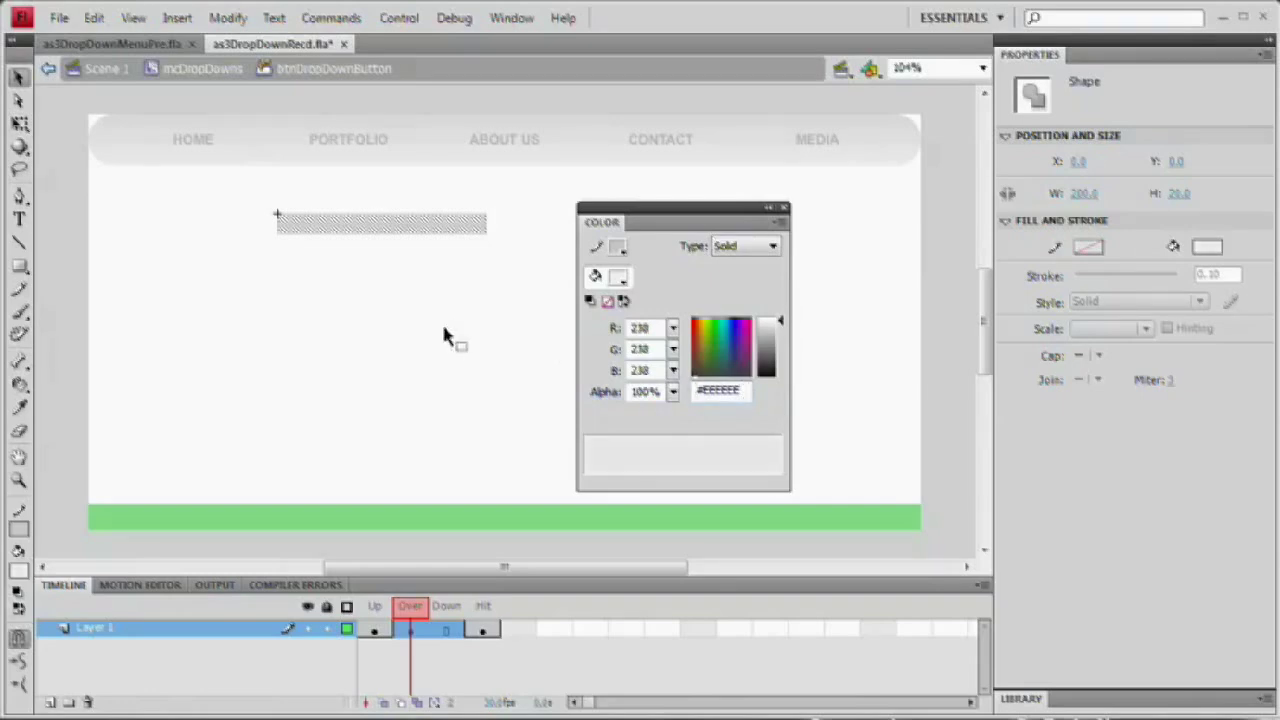
pyautogui.click(445, 337)
# Check the button's Up frame and test the movie to examine the rollover effect, closing the preview at the end.
pyautogui.click(377, 631)
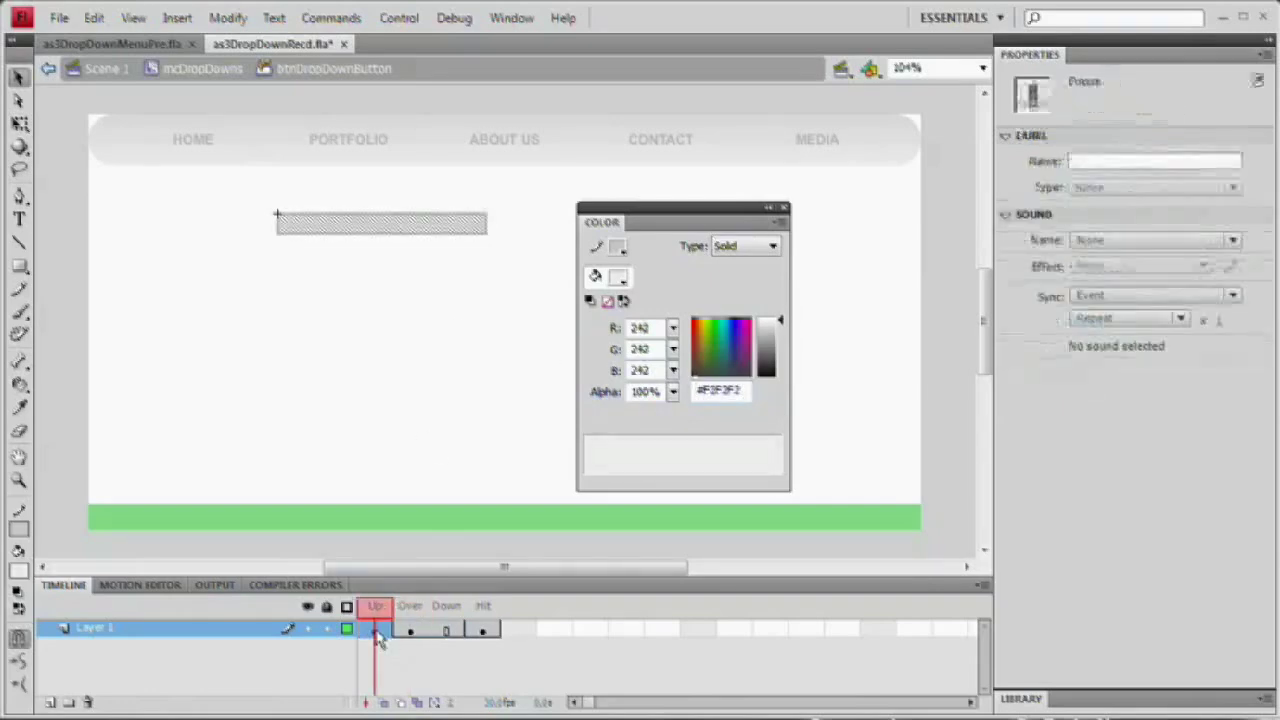
pyautogui.click(437, 386)
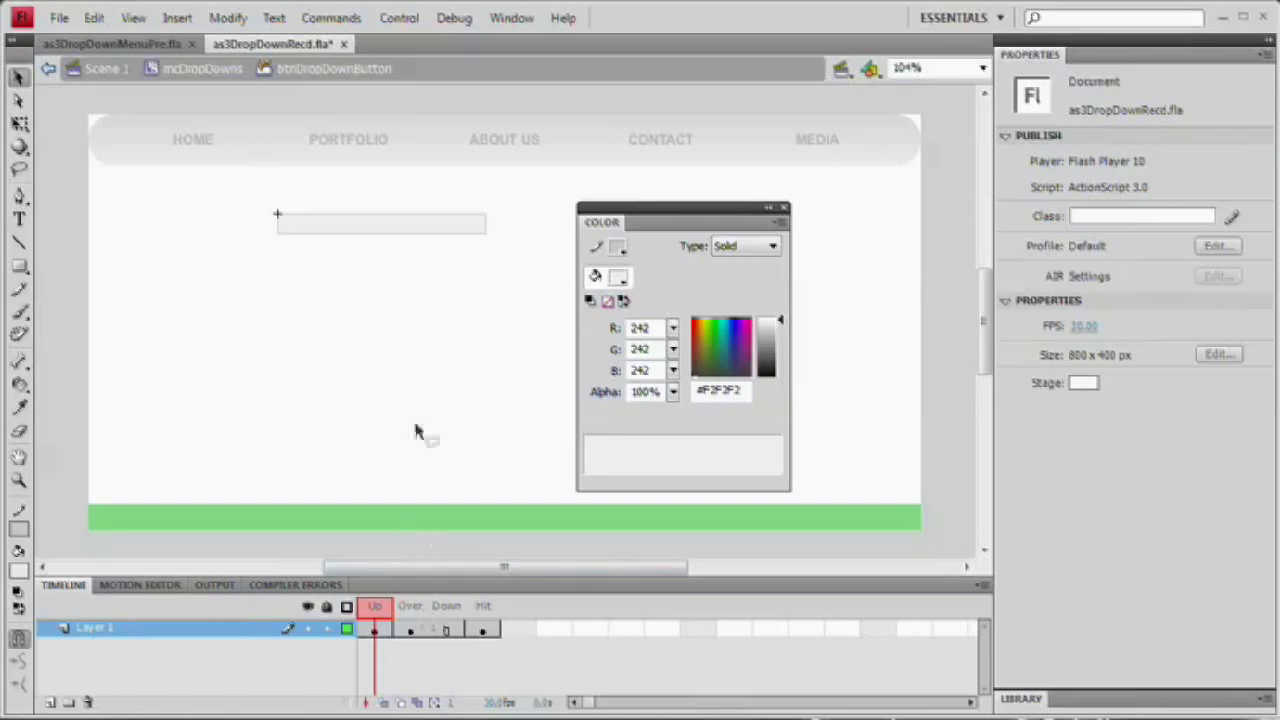
pyautogui.hotkey('ctrl', 'Return')
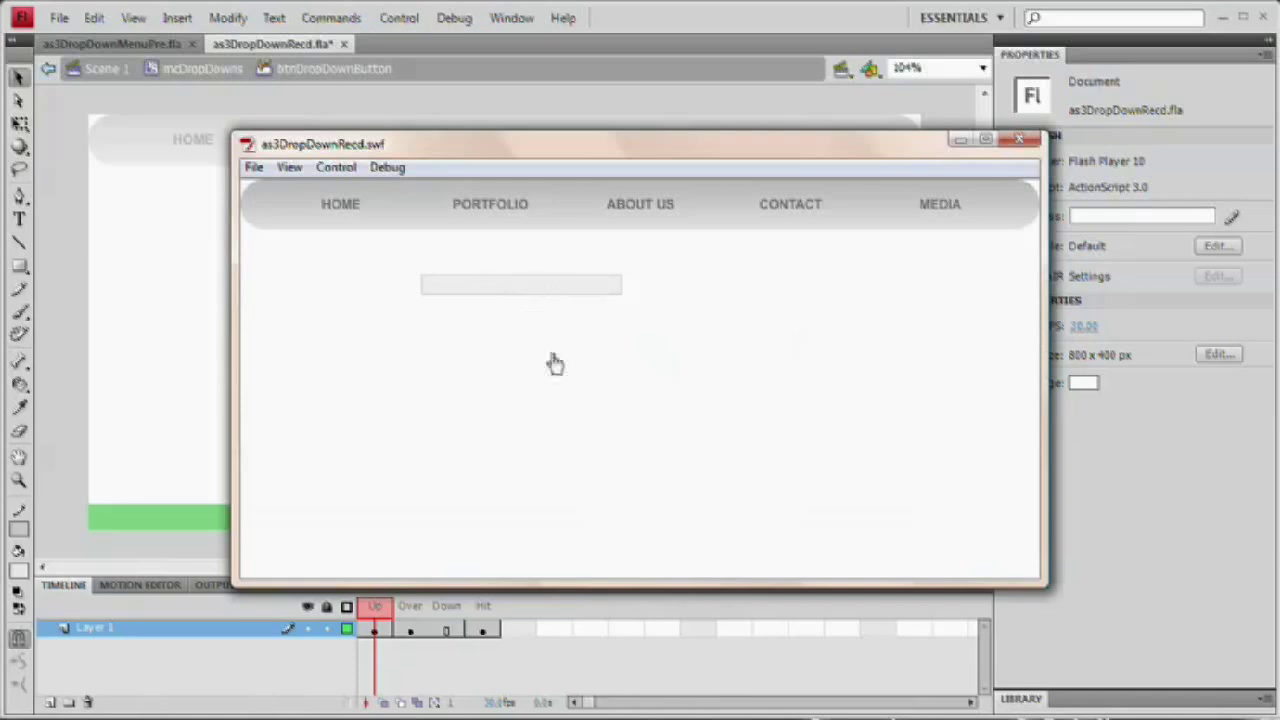
pyautogui.click(1019, 139)
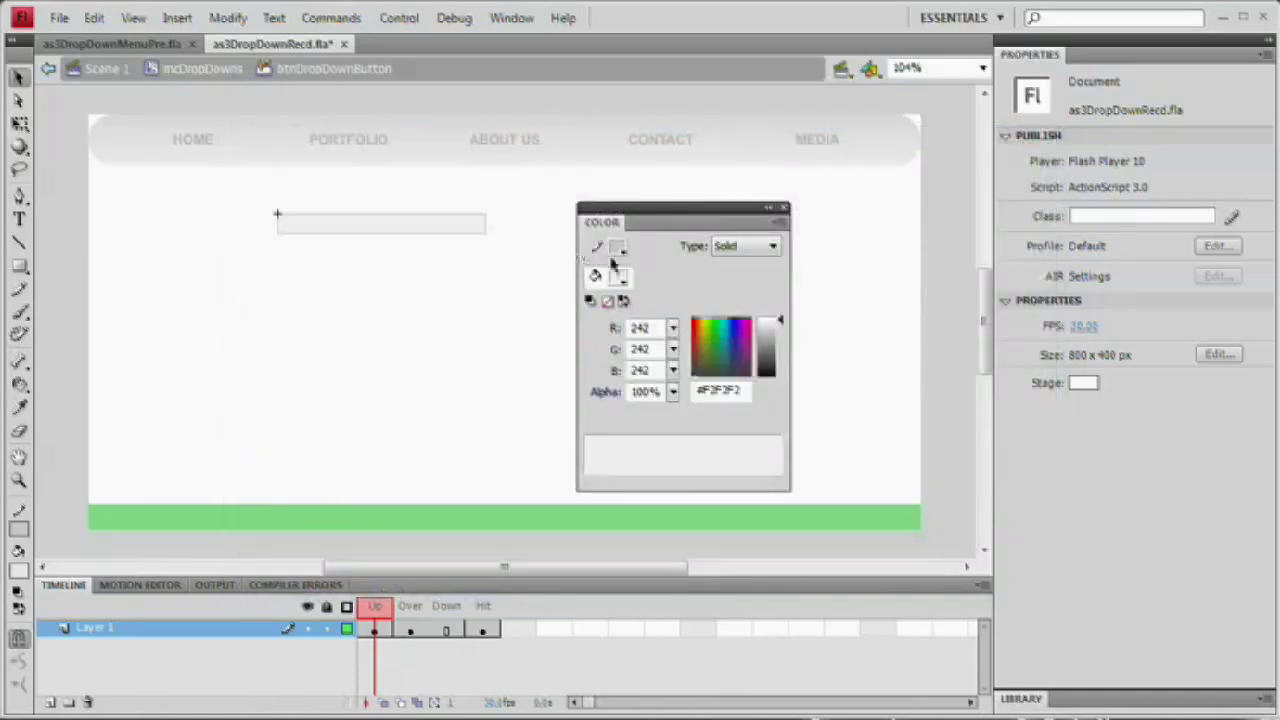
# Rename the button symbol's layer to Button and add a new layer above it named Text.
pyautogui.doubleClick(95, 629)
pyautogui.write('Button')
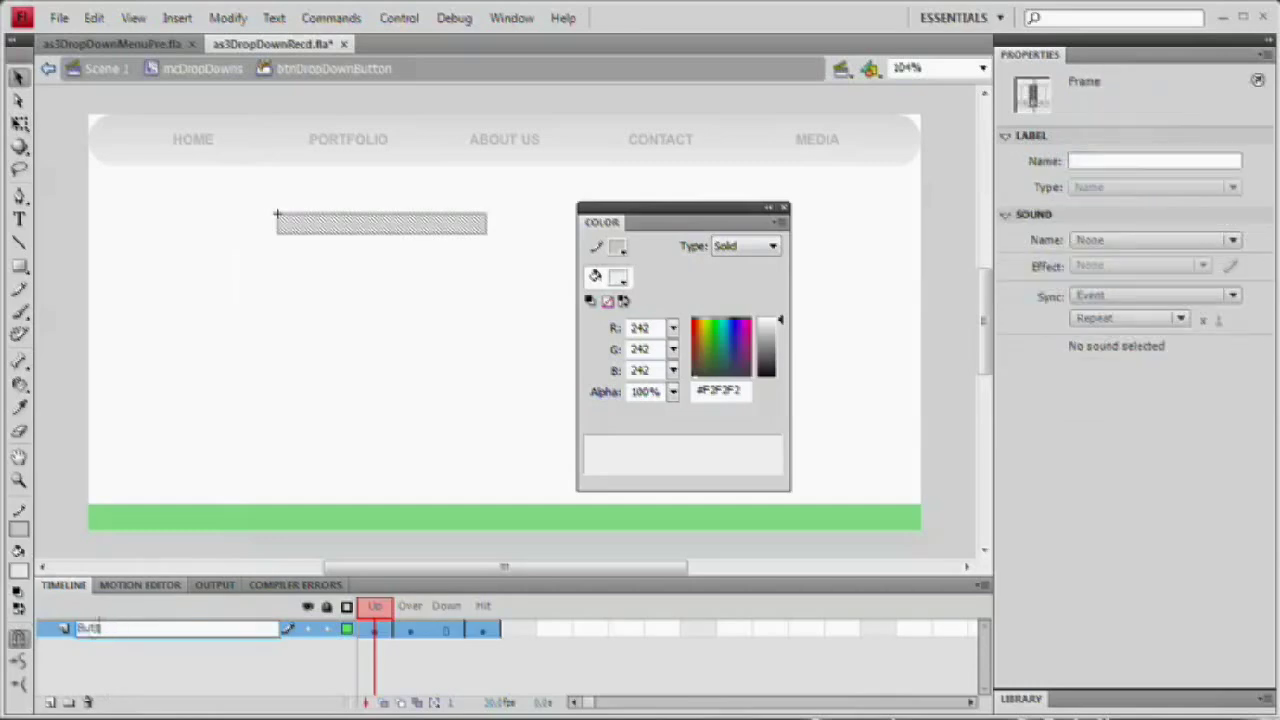
pyautogui.press('Return')
pyautogui.click(49, 702)
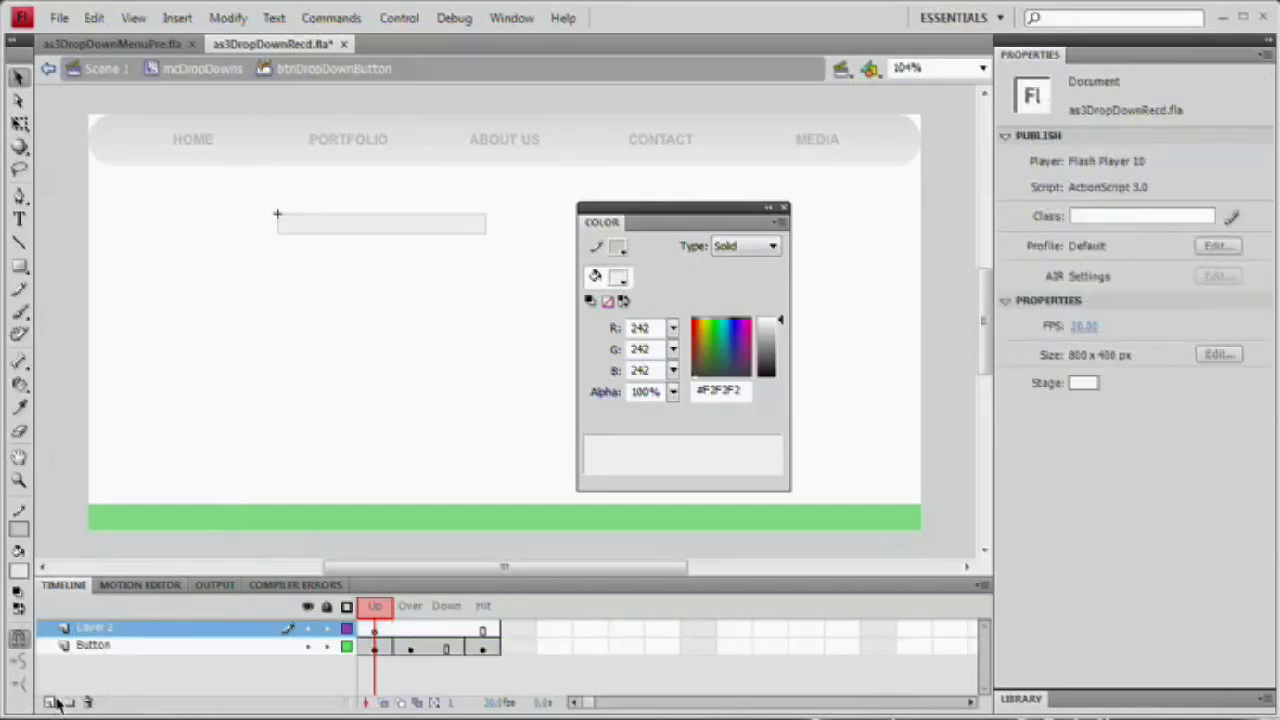
pyautogui.click(92, 630)
pyautogui.doubleClick(94, 629)
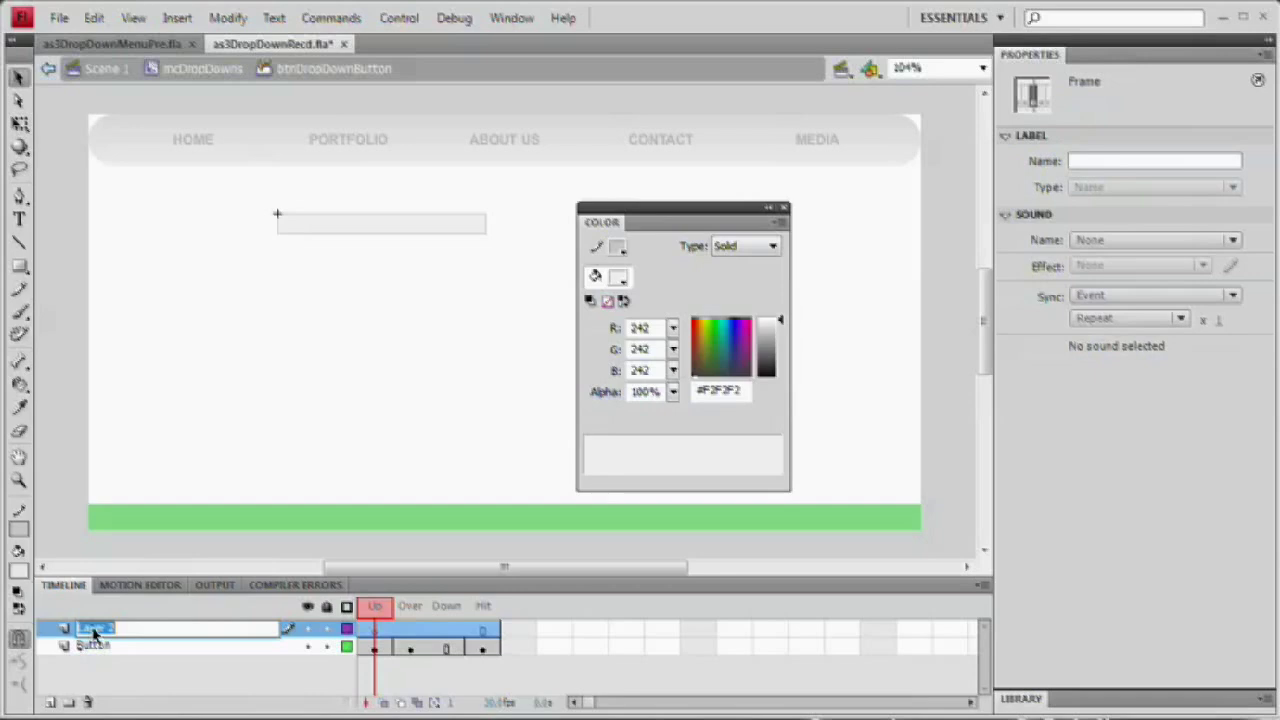
pyautogui.write('Text')
pyautogui.press('Return')
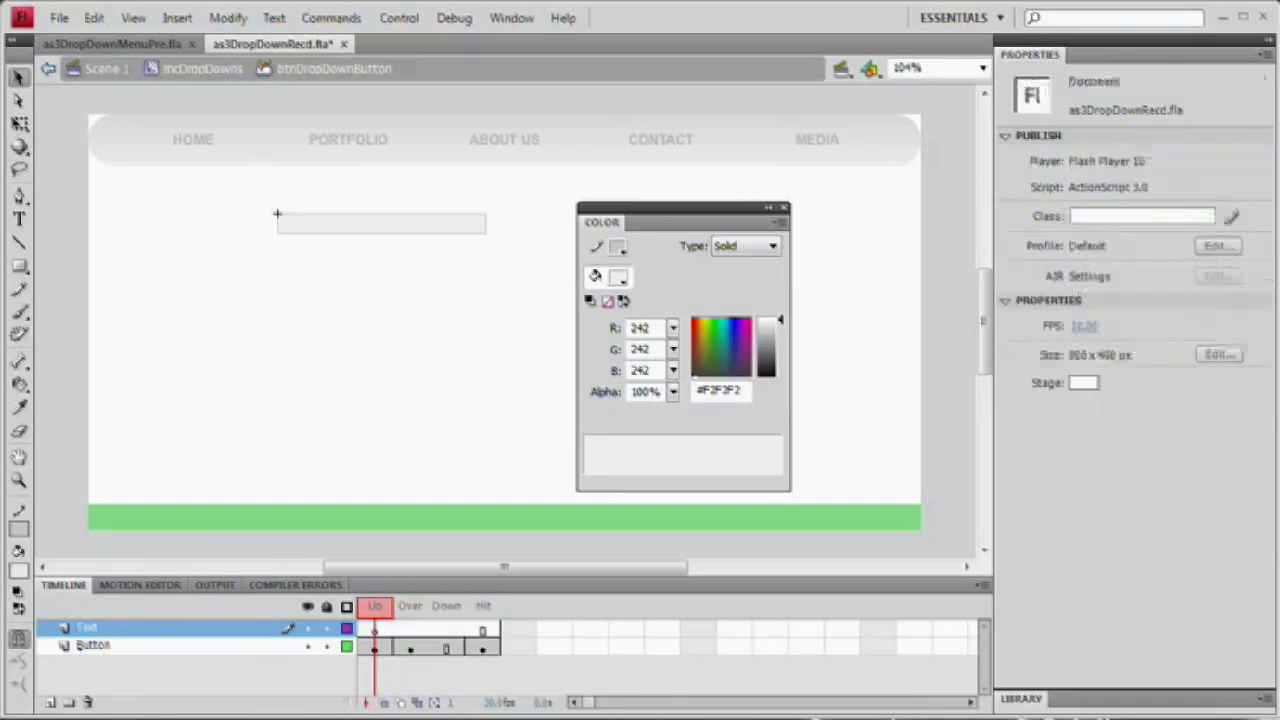
# Add a static Arial Bold 13 pt text label over the bar on the Text layer, placed at about X 12, Y -5.
pyautogui.moveTo(640, 222); pyautogui.dragTo(707, 212)
pyautogui.click(19, 218)
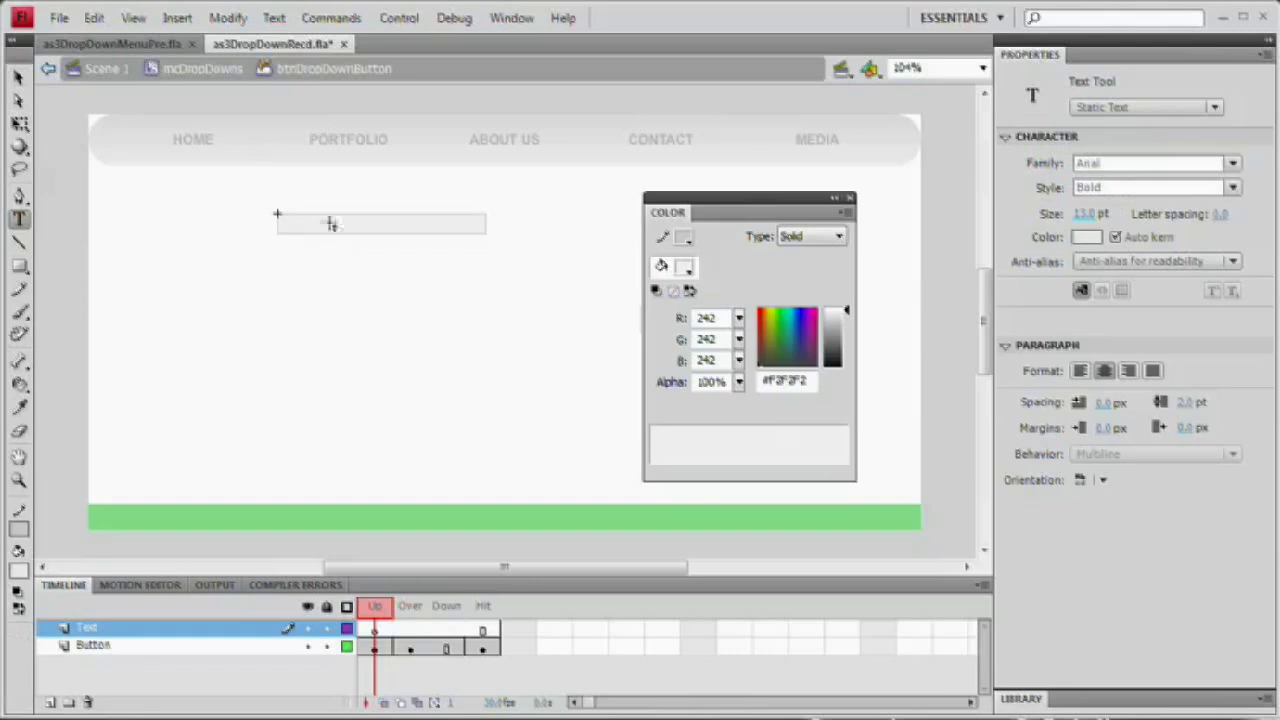
pyautogui.click(330, 220)
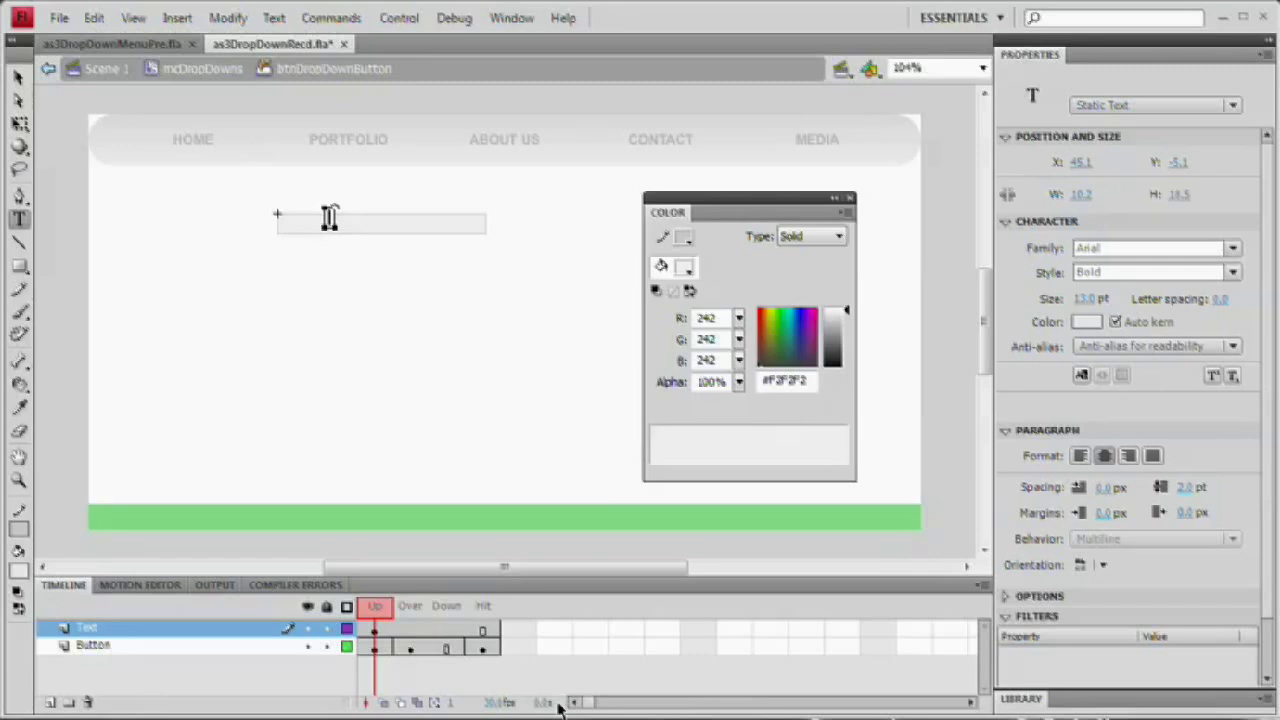
pyautogui.write('PORTFO')
pyautogui.click(18, 77)
pyautogui.click(322, 224)
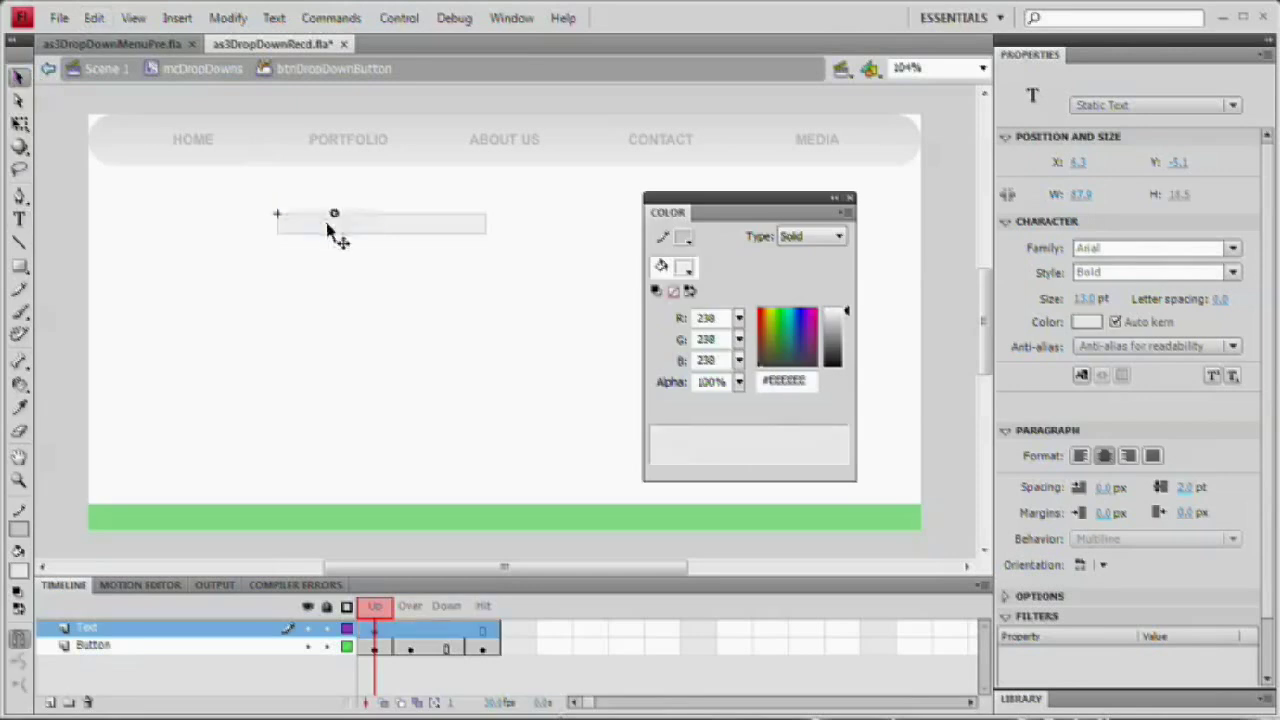
pyautogui.moveTo(330, 230); pyautogui.dragTo(336, 231)
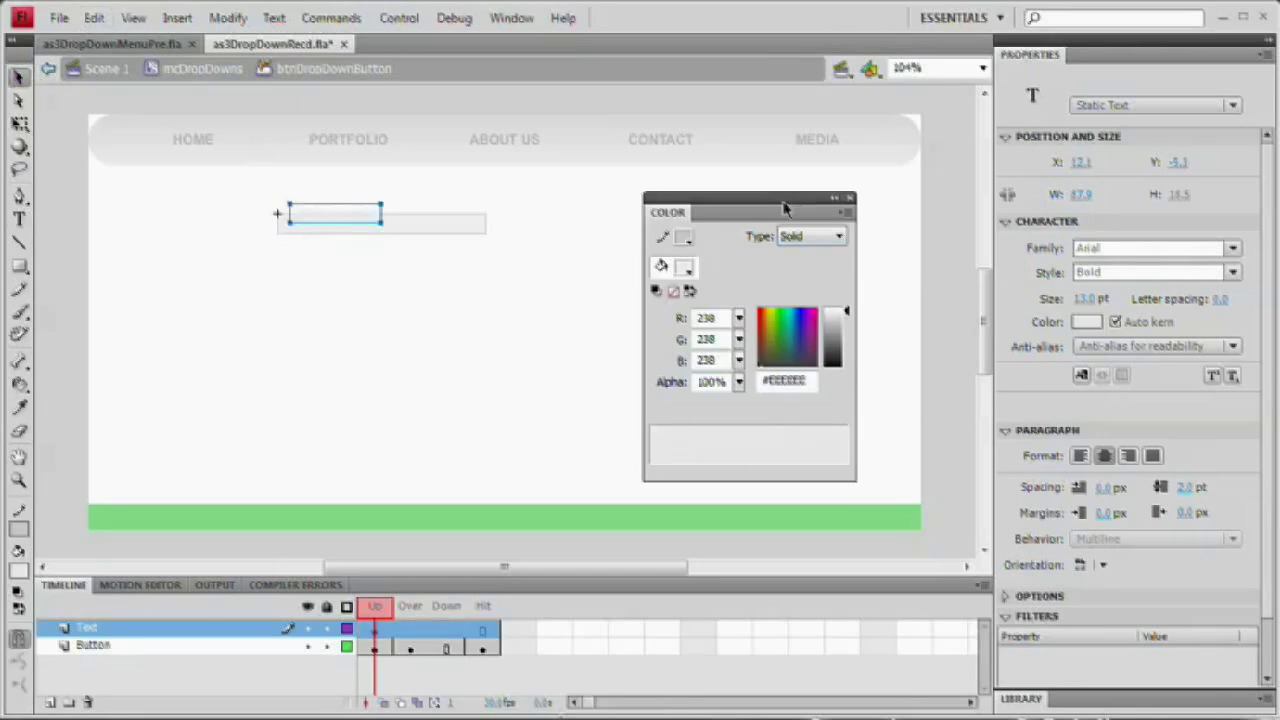
# Hide the Color panel and change the text label's color to grey.
pyautogui.click(849, 197)
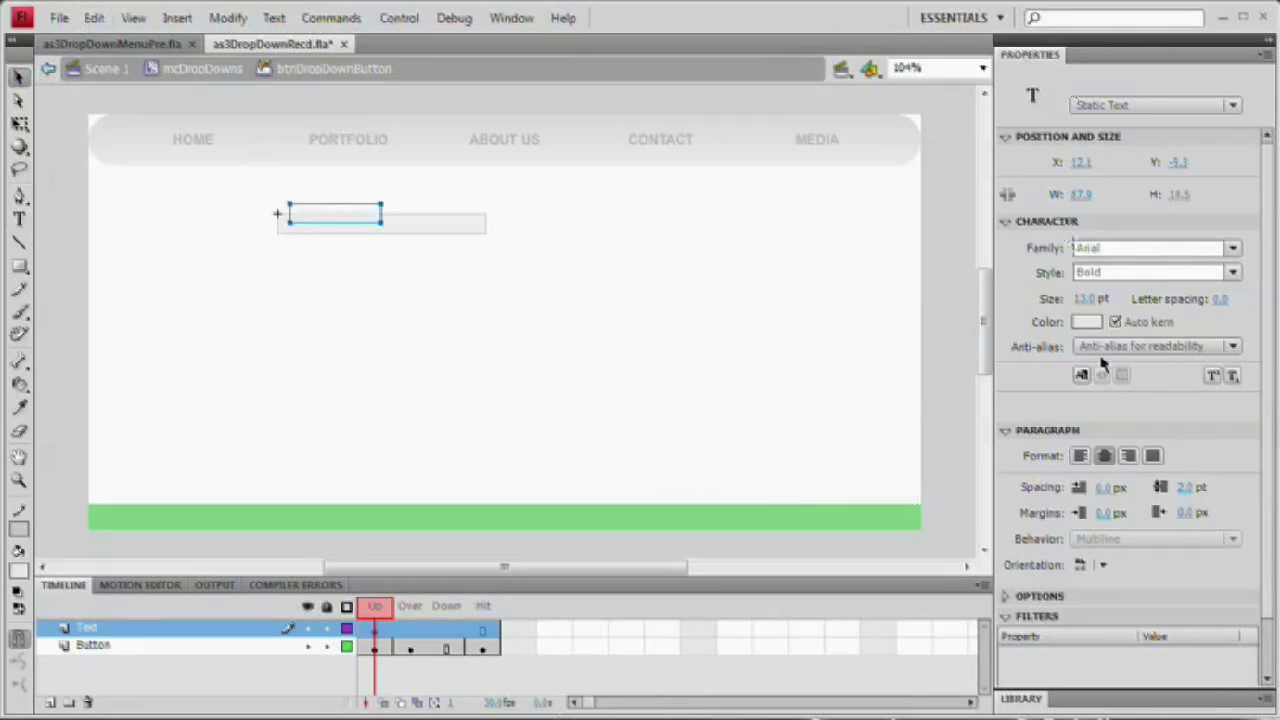
pyautogui.click(1088, 322)
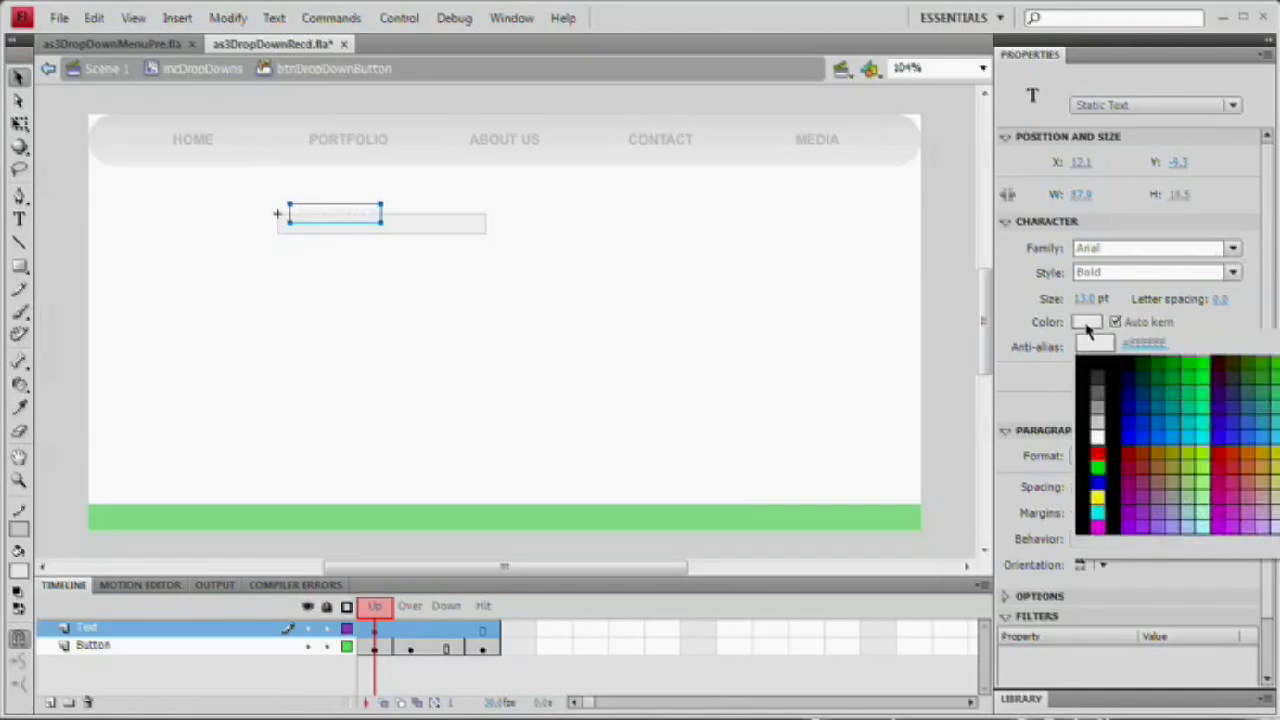
pyautogui.click(1104, 410)
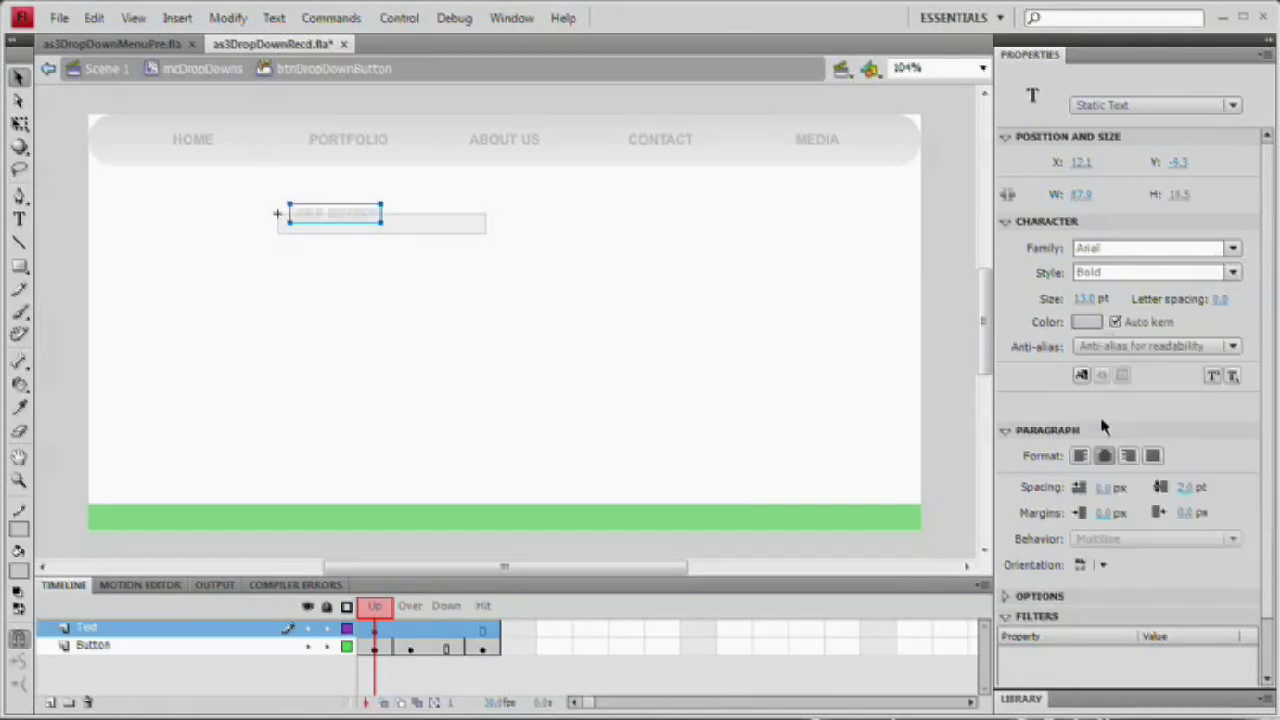
# Choose a grey swatch for the WEB DESIGN label's text color and move the label down inside the button bar, at about X 8.
pyautogui.click(1088, 322)
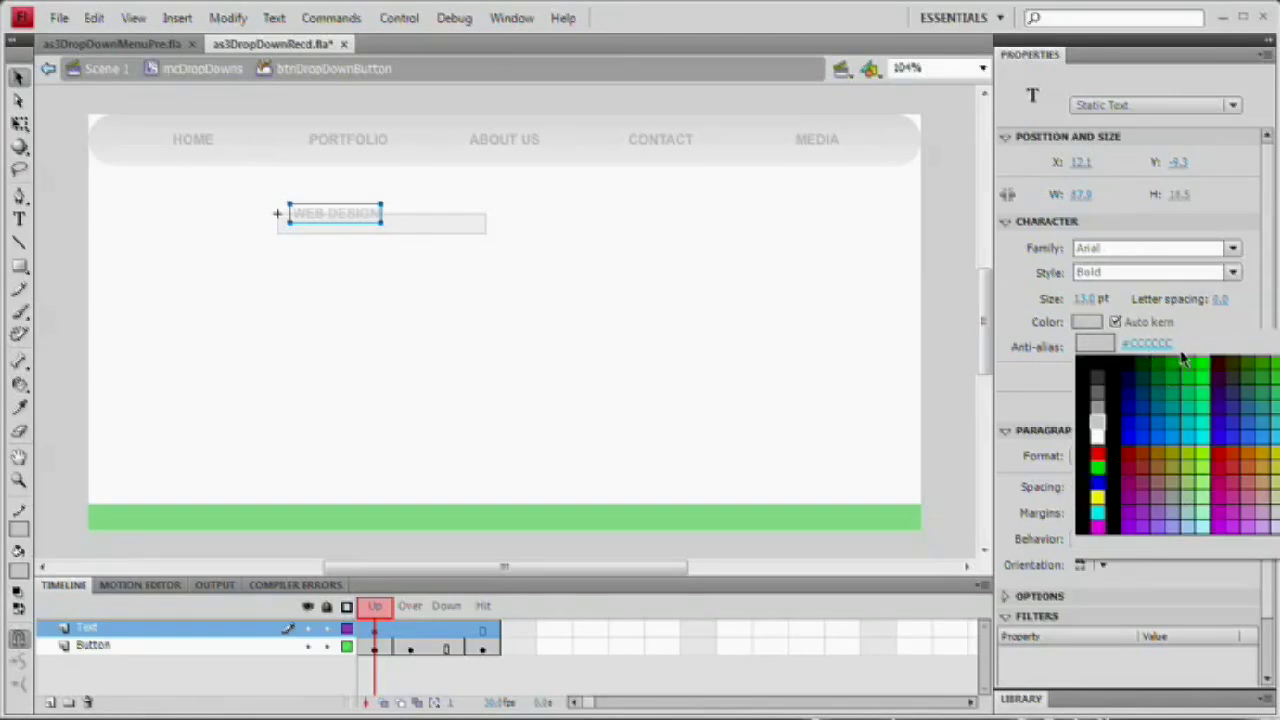
pyautogui.click(1100, 400)
pyautogui.moveTo(362, 205); pyautogui.dragTo(356, 210)
pyautogui.press('Down')
pyautogui.press('Down')
pyautogui.press('Down')
pyautogui.press('Down')
pyautogui.press('Down')
pyautogui.press('Down')
pyautogui.press('Down')
pyautogui.press('Down')
pyautogui.press('Down')
pyautogui.press('Down')
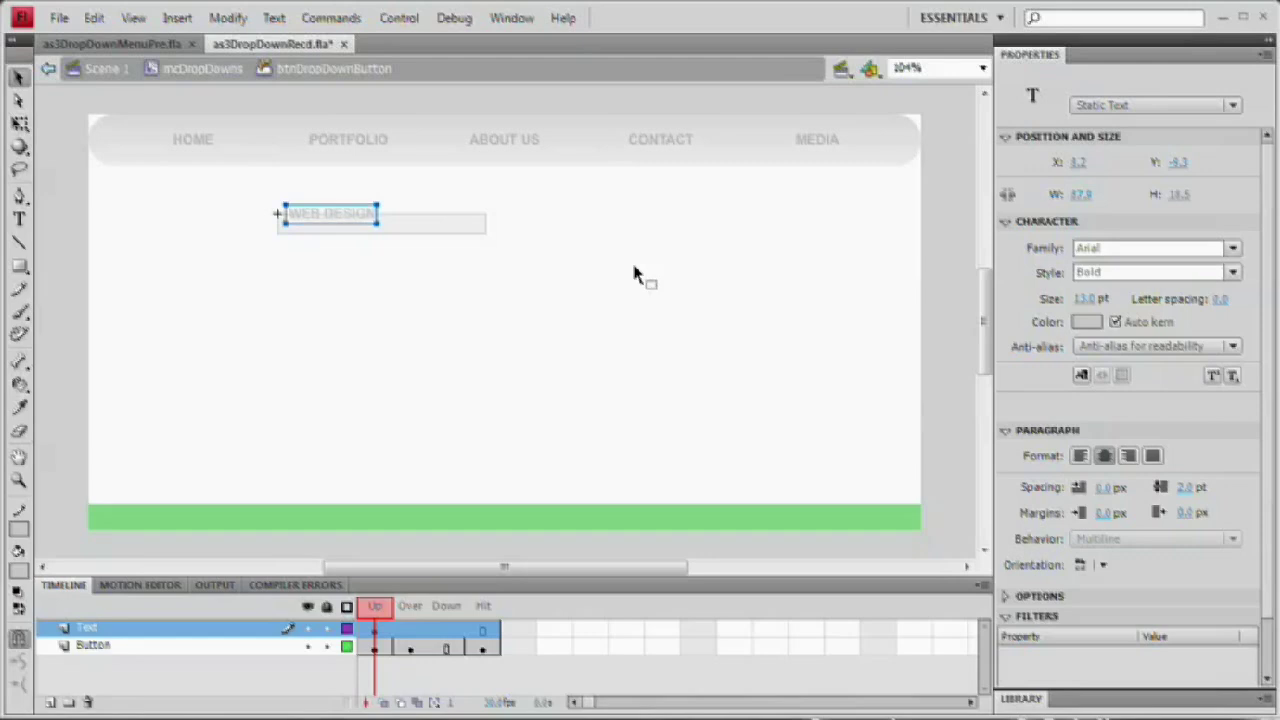
pyautogui.press('Down')
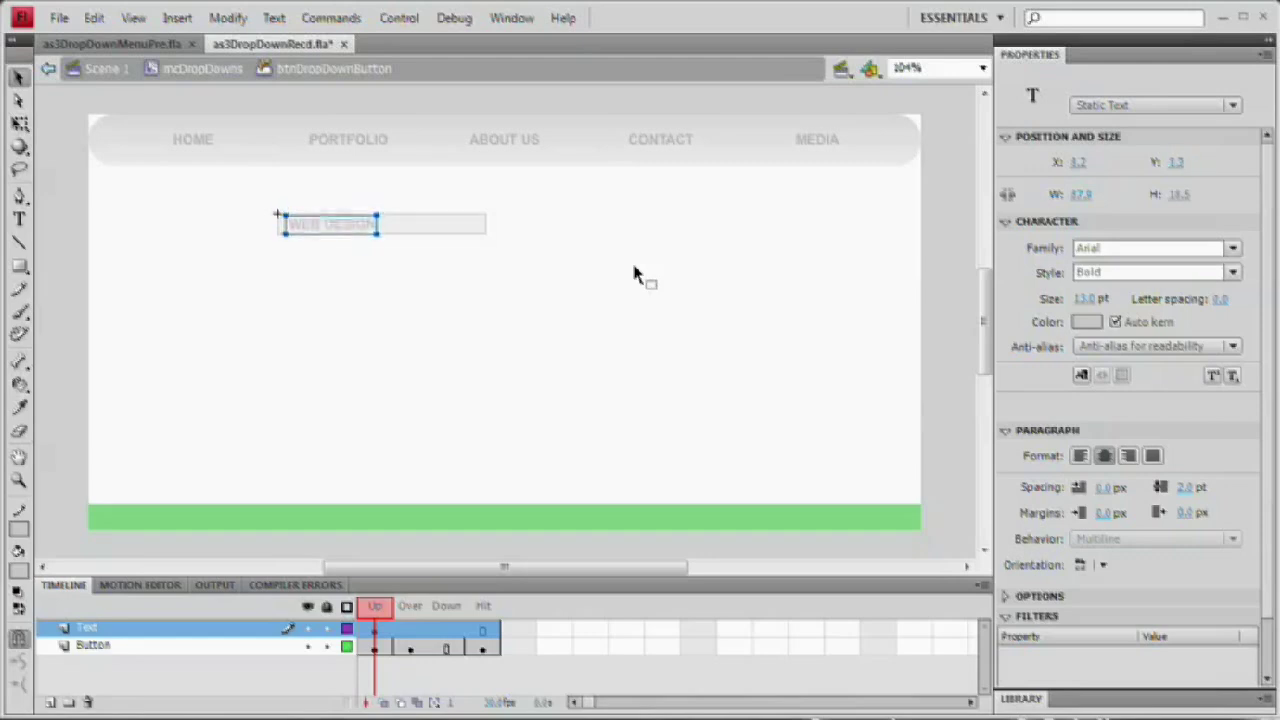
# Set the WEB DESIGN label's font size to 12 pt and align its text left.
pyautogui.click(1090, 304)
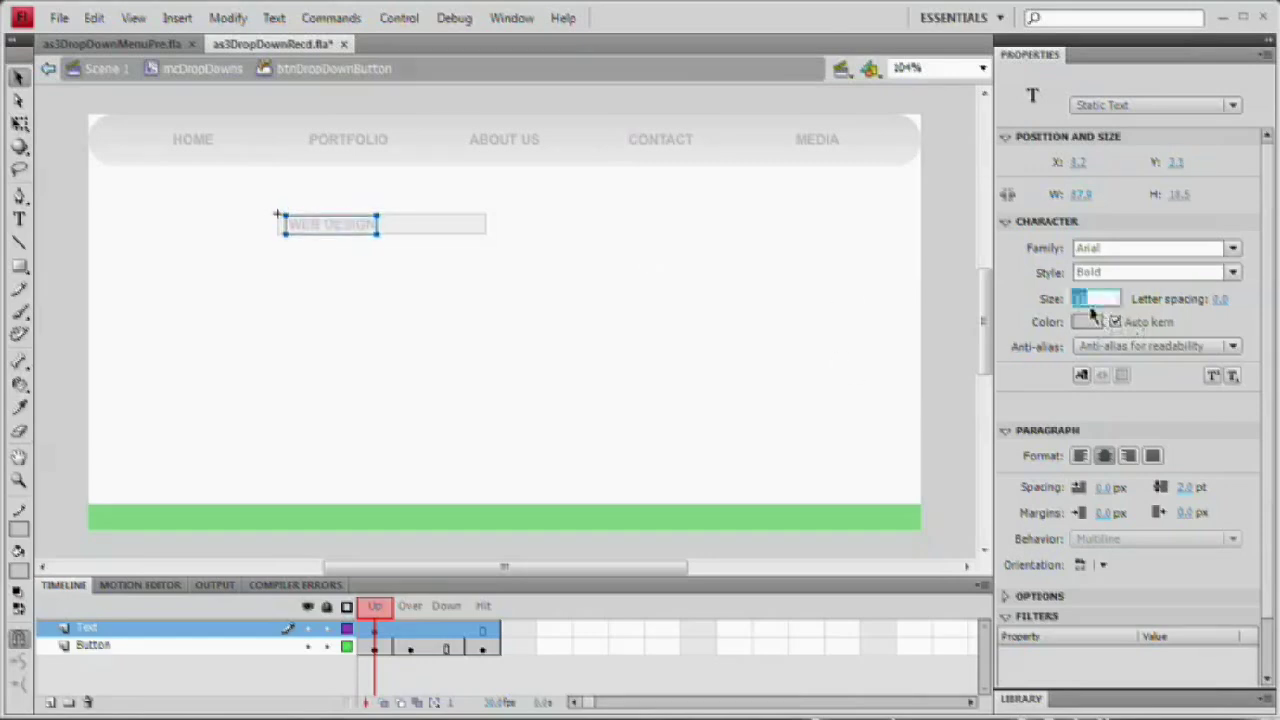
pyautogui.write('12')
pyautogui.press('Tab')
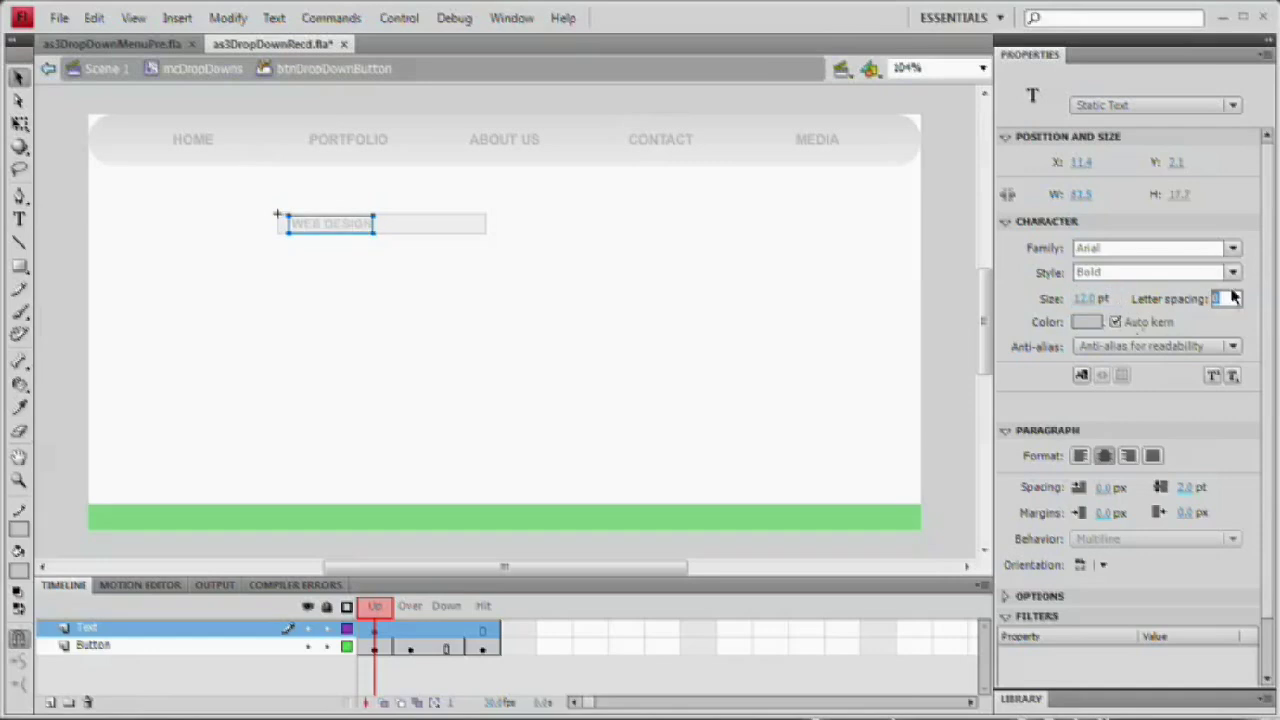
pyautogui.click(1081, 456)
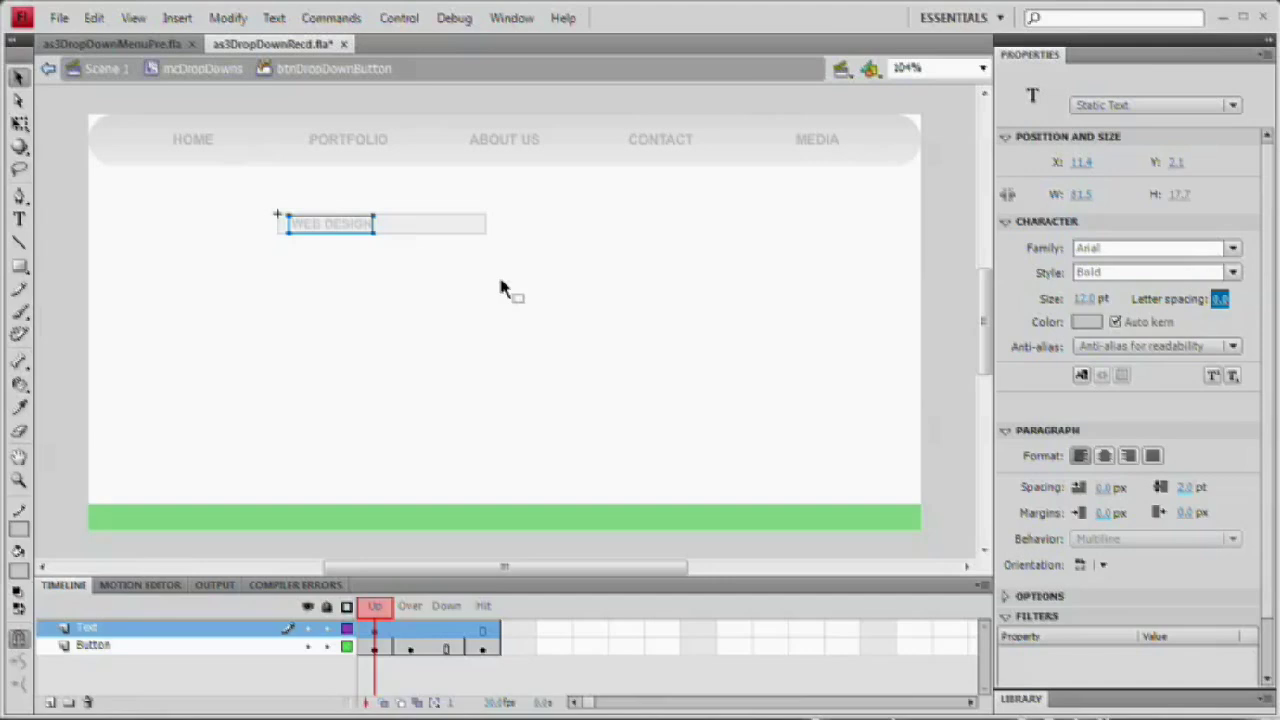
# Nudge the WEB DESIGN text about 1 px to the left inside the drop-down button.
pyautogui.click(500, 285)
pyautogui.click(323, 223)
pyautogui.click(370, 277)
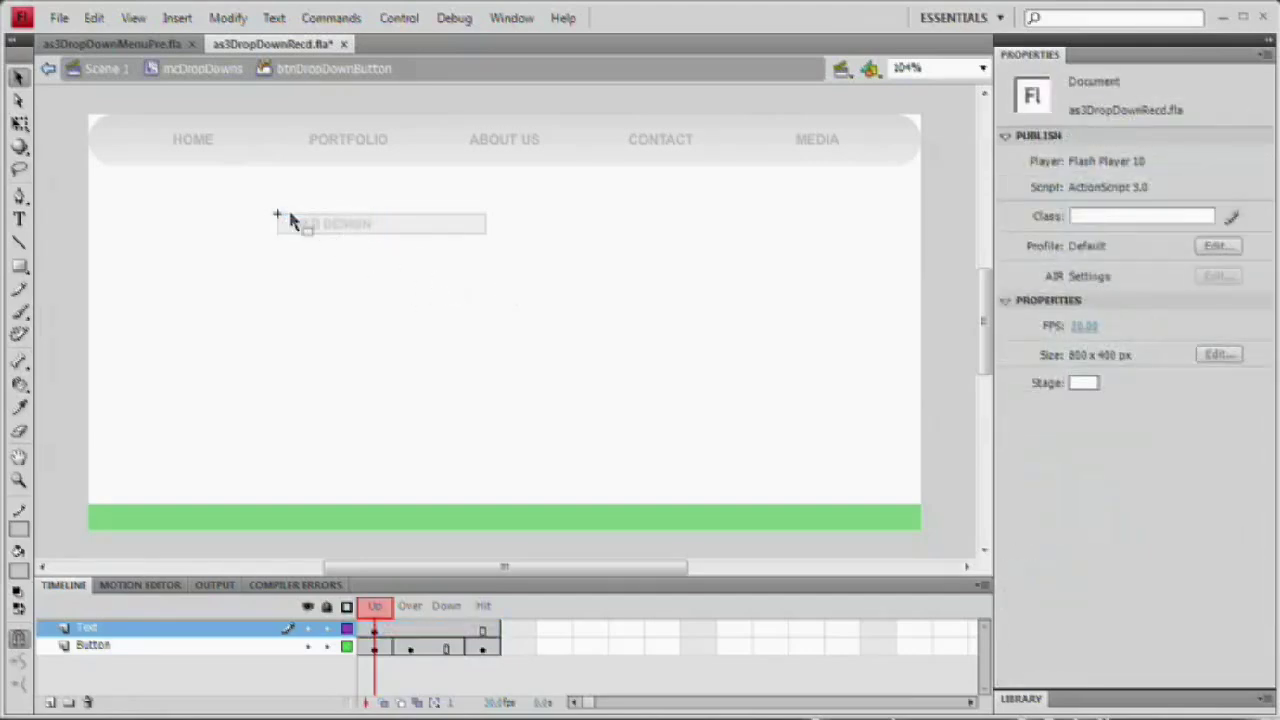
pyautogui.click(329, 229)
pyautogui.click(345, 293)
# Compare the Text layer's Up, Over and Down states of the drop-down button.
pyautogui.click(410, 628)
pyautogui.click(446, 628)
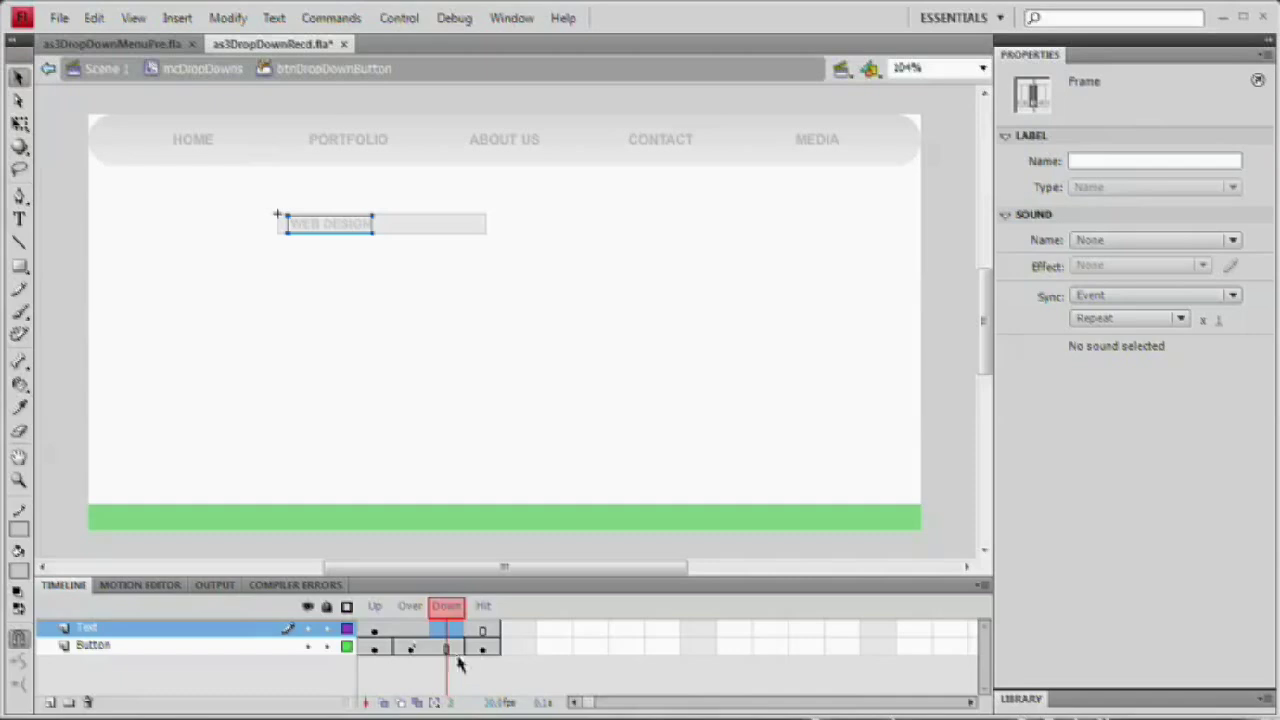
pyautogui.click(410, 630)
pyautogui.click(446, 630)
pyautogui.click(372, 630)
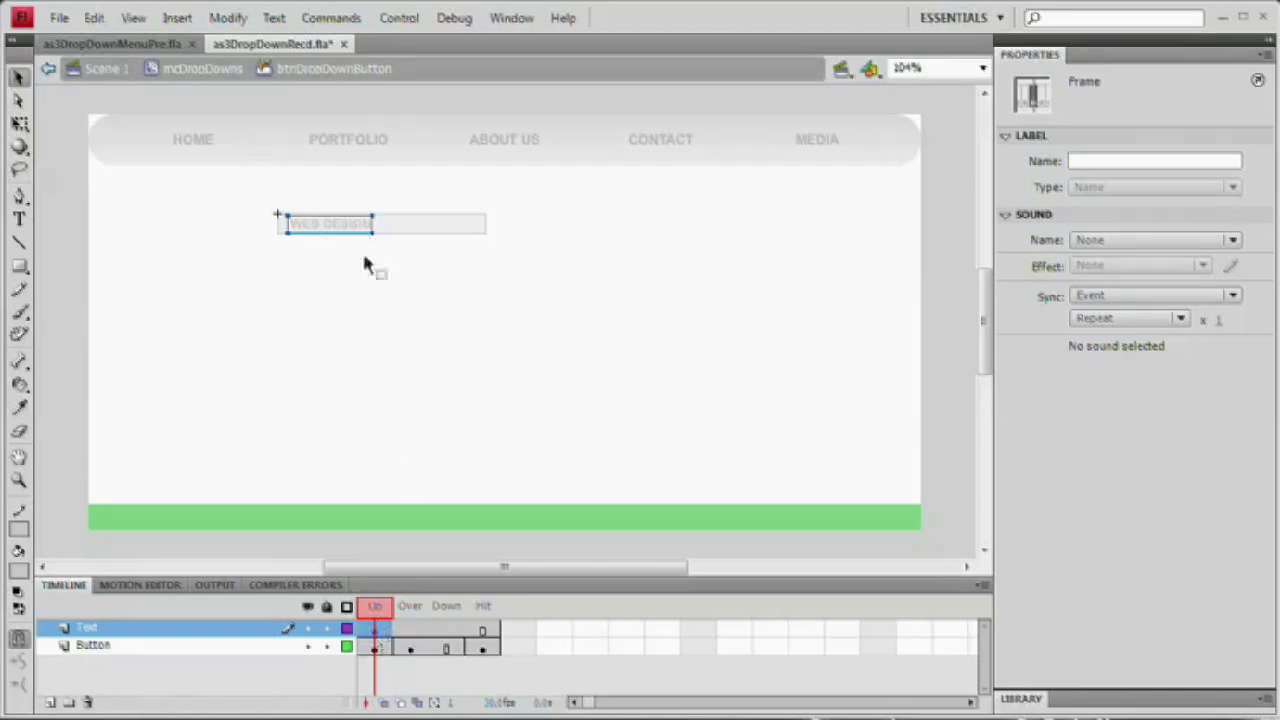
pyautogui.click(410, 630)
pyautogui.click(446, 630)
pyautogui.click(420, 630)
pyautogui.click(448, 630)
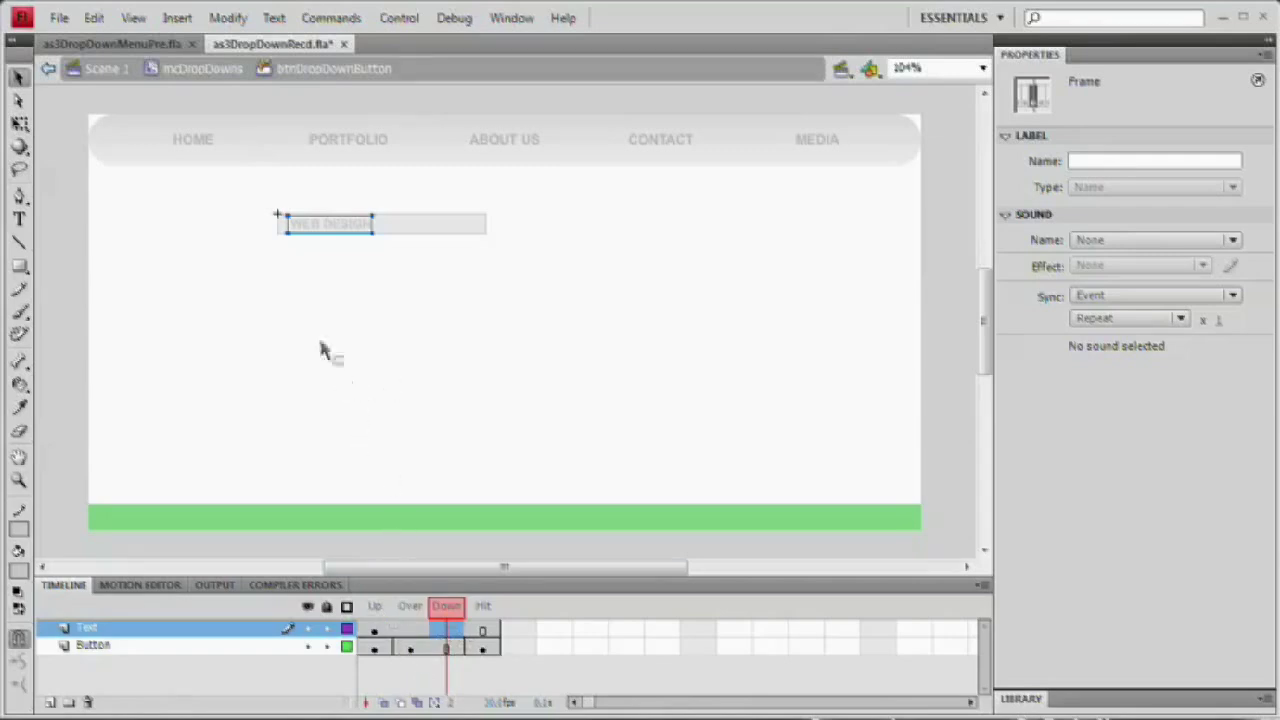
# Return to mcDropDowns and delete the WEB DESIGN button instance from the portfolioMenu layer.
pyautogui.click(209, 350)
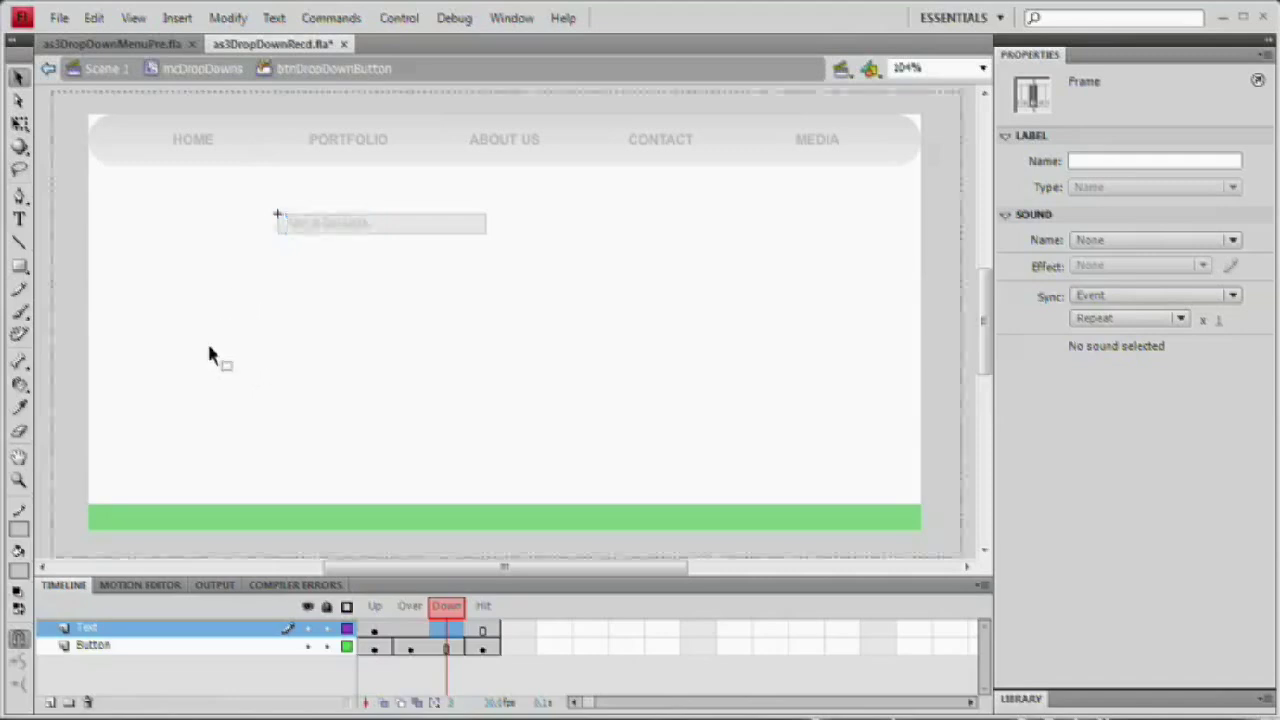
pyautogui.doubleClick(208, 345)
pyautogui.moveTo(437, 226)
pyautogui.mouseDown()
pyautogui.moveTo(409, 266)
pyautogui.moveTo(474, 271)
pyautogui.moveTo(410, 228)
pyautogui.moveTo(443, 236)
pyautogui.mouseUp()
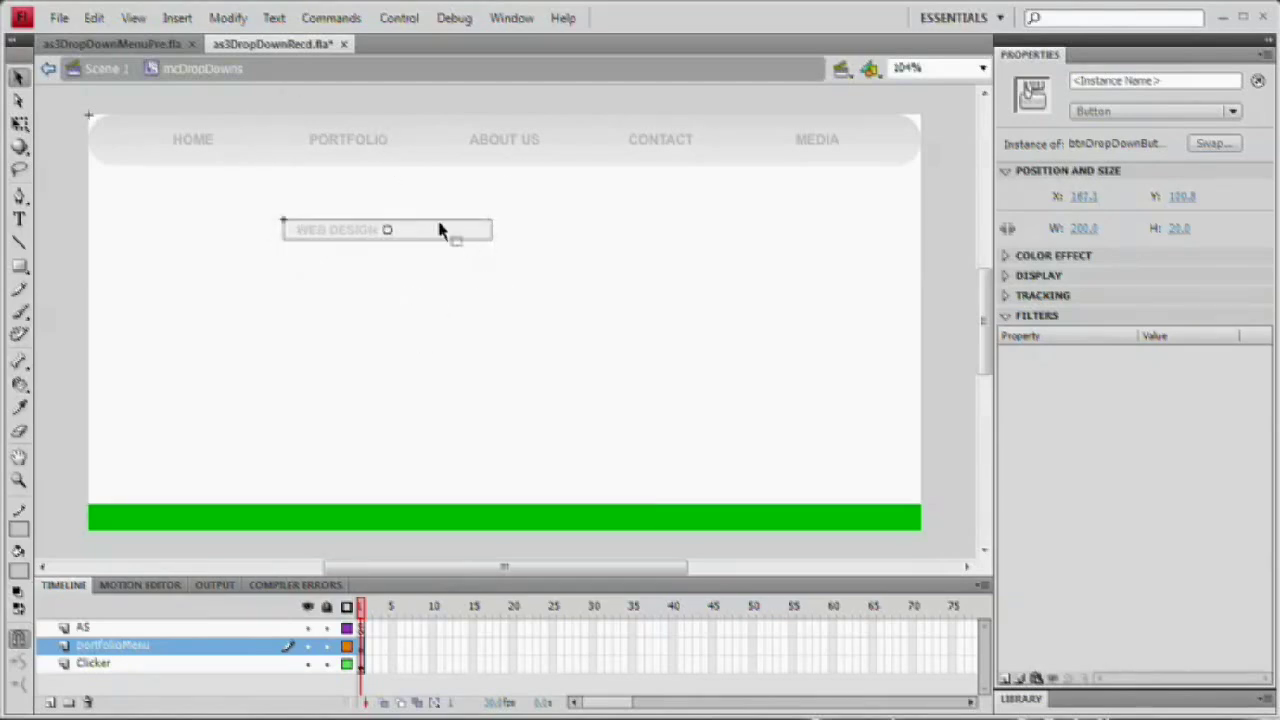
pyautogui.click(534, 309)
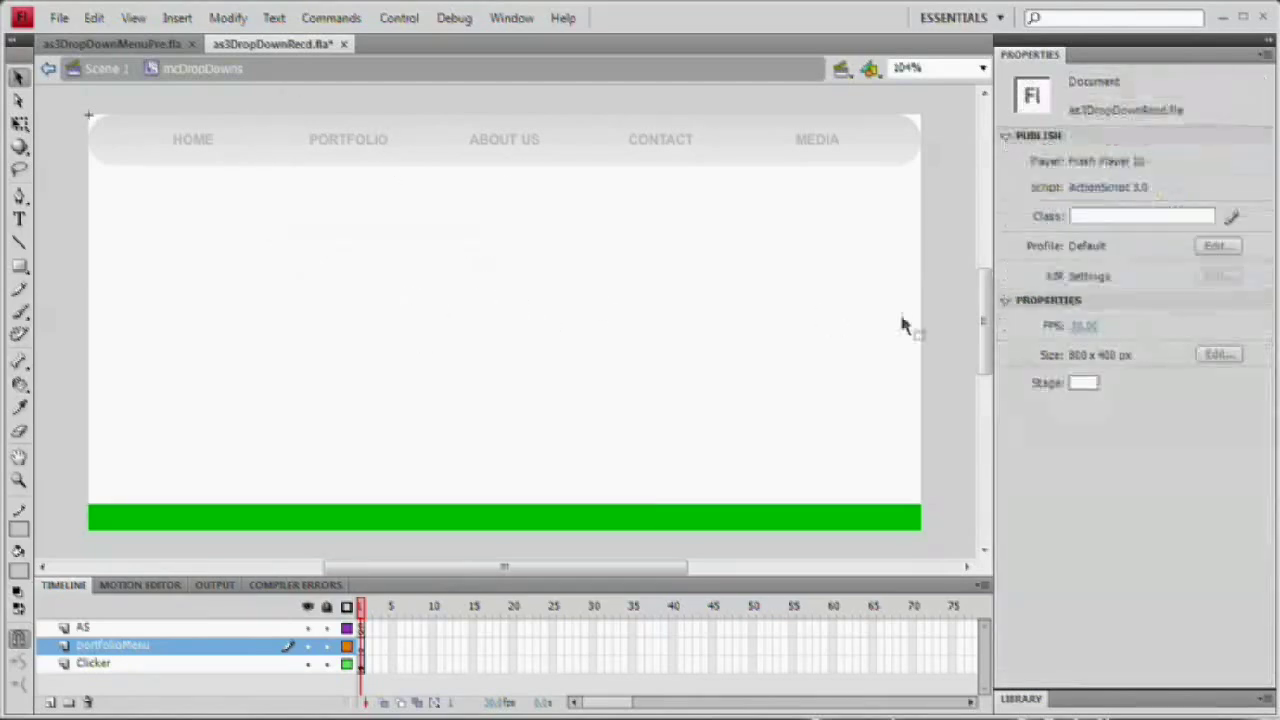
# Place six instances of btnDropDownButton from the library in a rough column below PORTFOLIO.
pyautogui.click(1033, 700)
pyautogui.moveTo(1090, 394); pyautogui.dragTo(1090, 214)
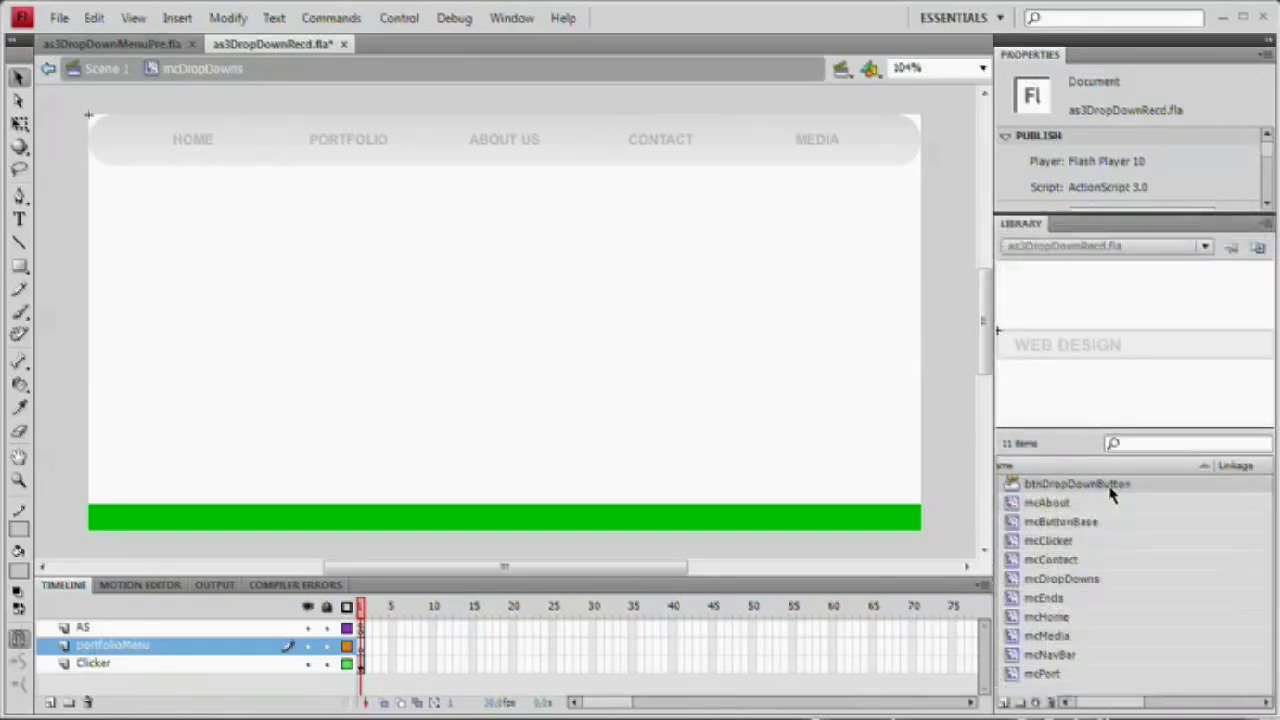
pyautogui.moveTo(1110, 492); pyautogui.dragTo(644, 310)
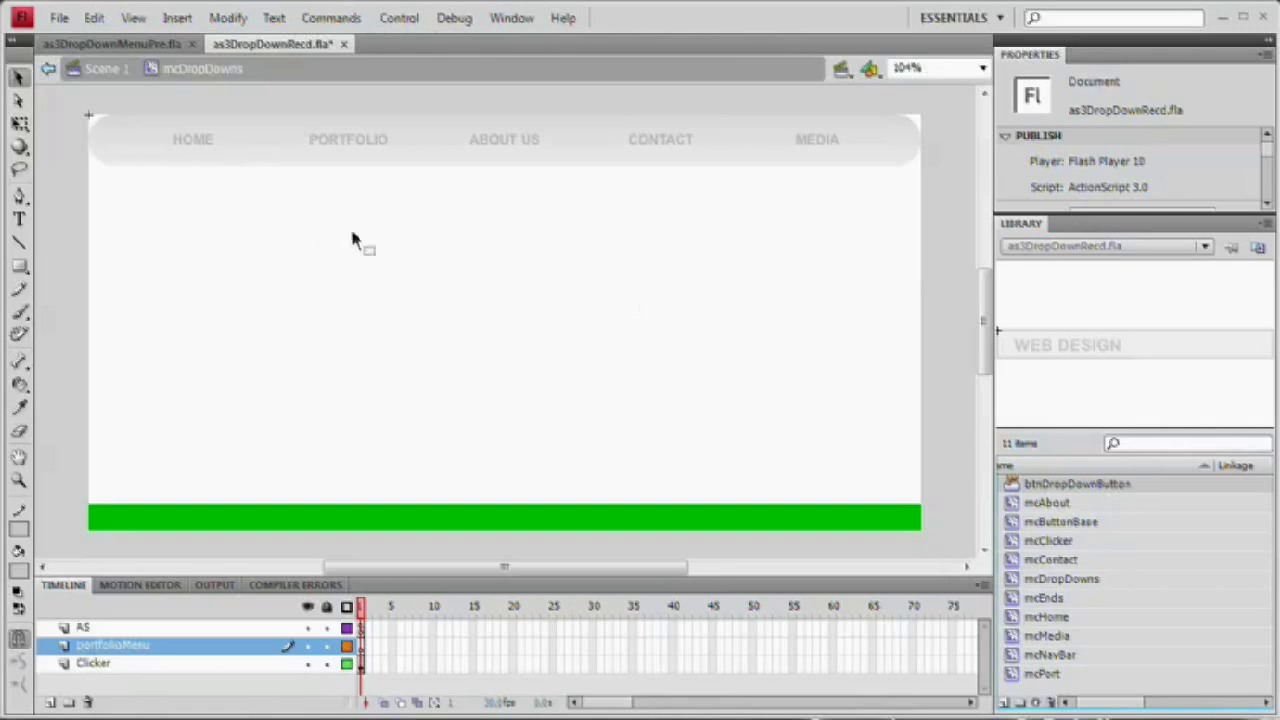
pyautogui.moveTo(1107, 520); pyautogui.dragTo(378, 218)
pyautogui.moveTo(1162, 484); pyautogui.dragTo(369, 258)
pyautogui.moveTo(1105, 487); pyautogui.dragTo(368, 300)
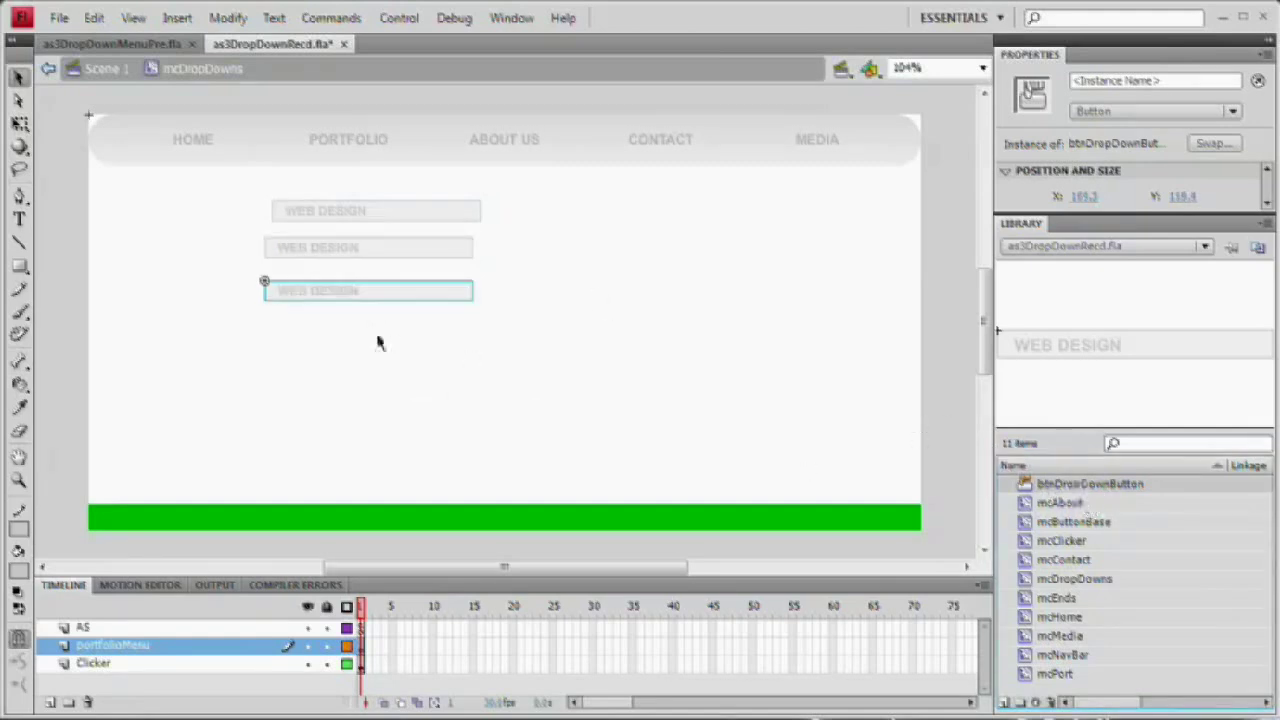
pyautogui.moveTo(1170, 497); pyautogui.dragTo(378, 333)
pyautogui.moveTo(1043, 497); pyautogui.dragTo(355, 362)
pyautogui.moveTo(1040, 486); pyautogui.dragTo(375, 403)
pyautogui.click(570, 388)
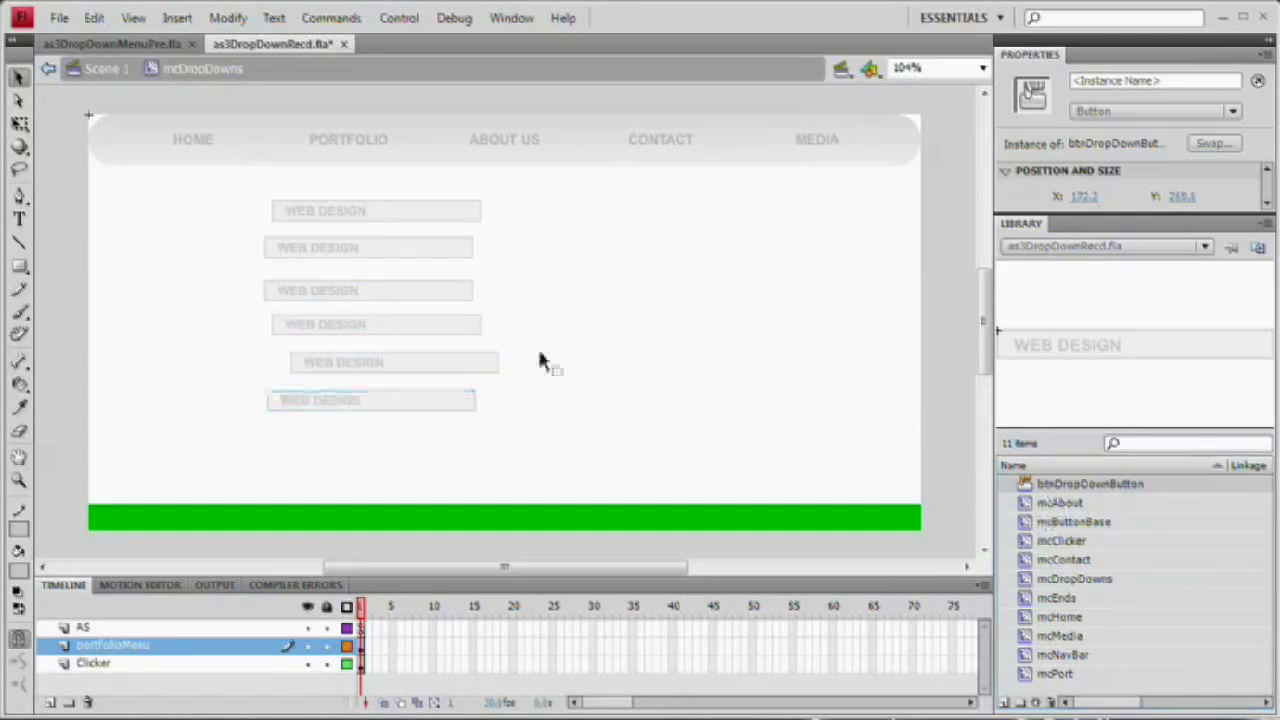
# Duplicate the symbol of the first button in the column as btnWebDes.
pyautogui.click(408, 210)
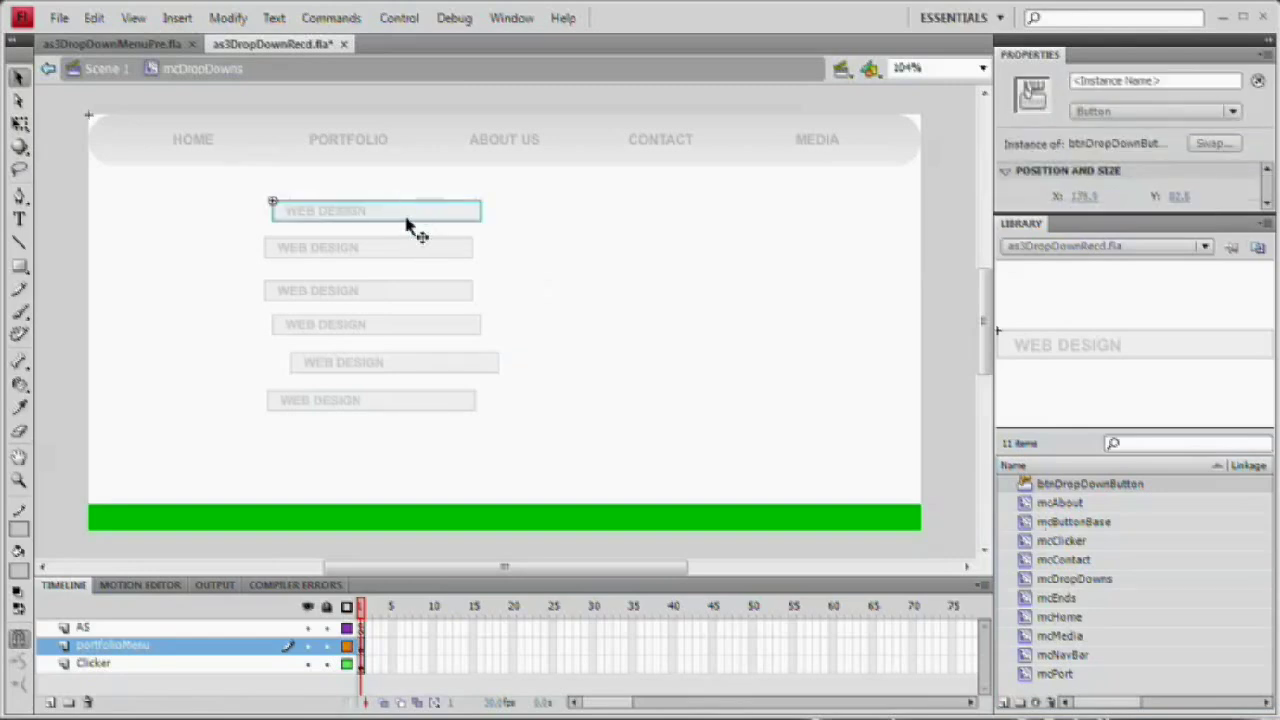
pyautogui.click(228, 17)
pyautogui.moveTo(340, 150)
pyautogui.click(545, 168)
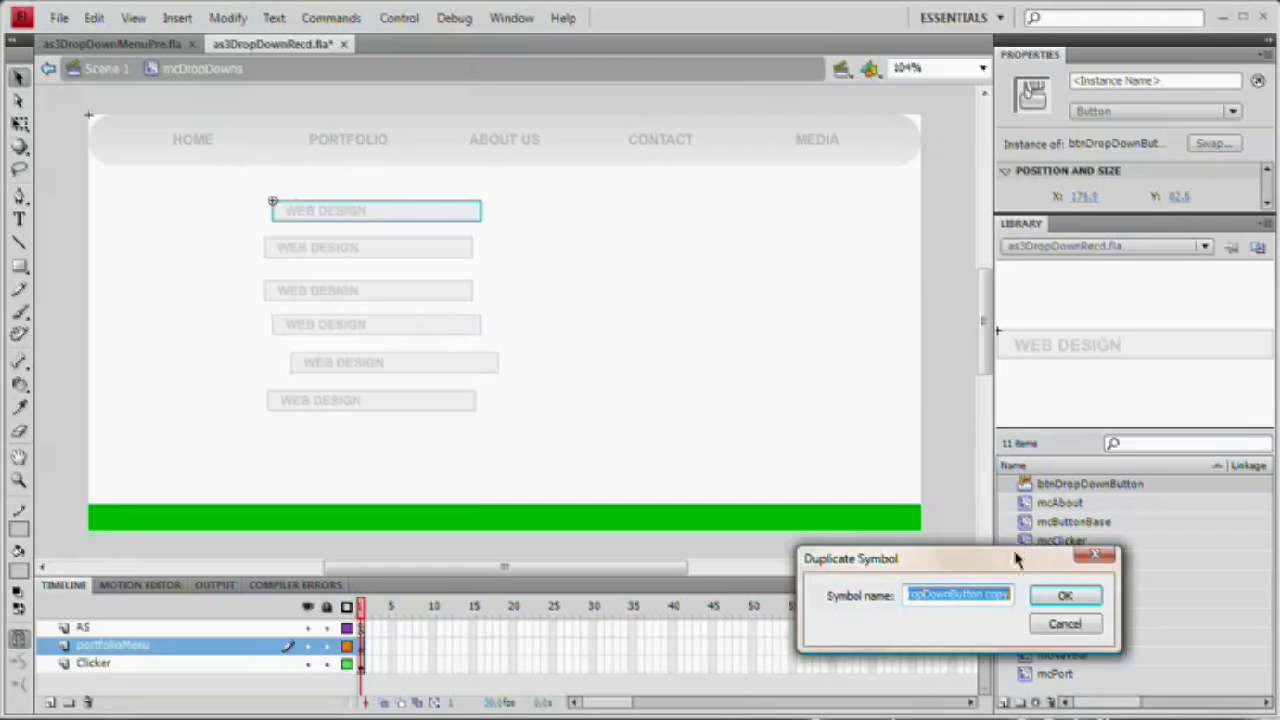
pyautogui.moveTo(1016, 556); pyautogui.dragTo(786, 300)
pyautogui.write('btnWebDes')
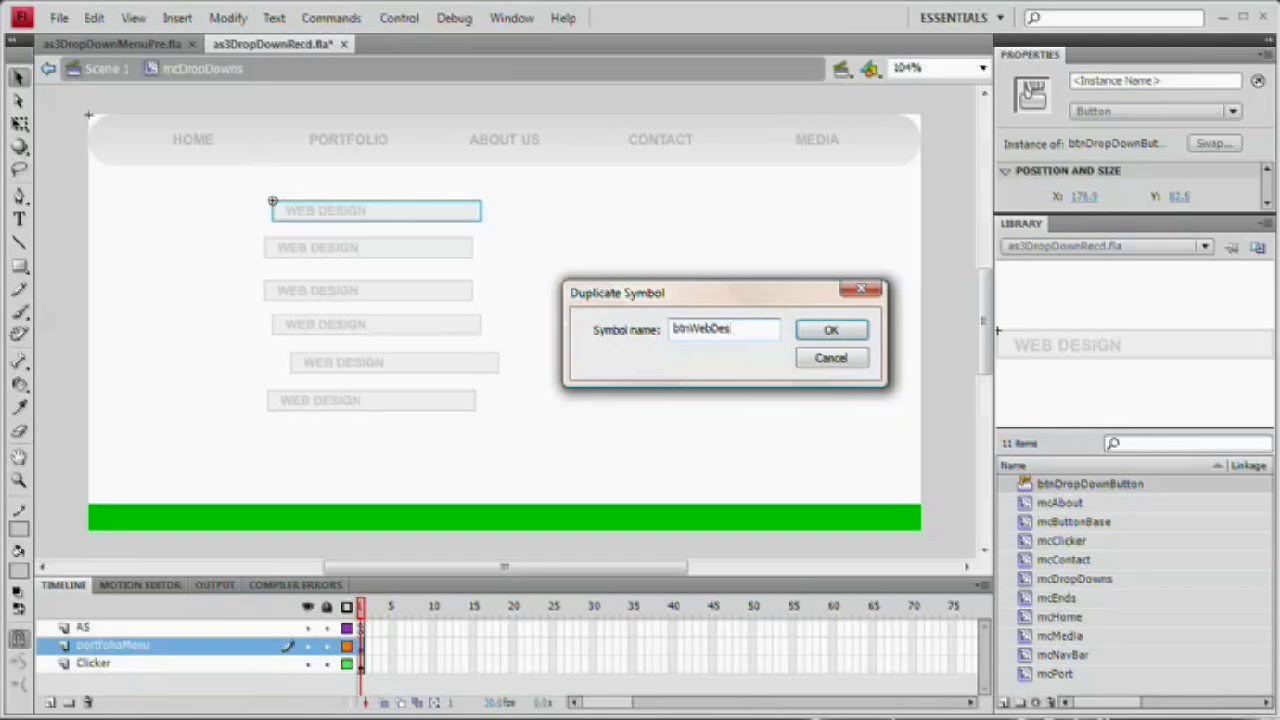
pyautogui.press('Return')
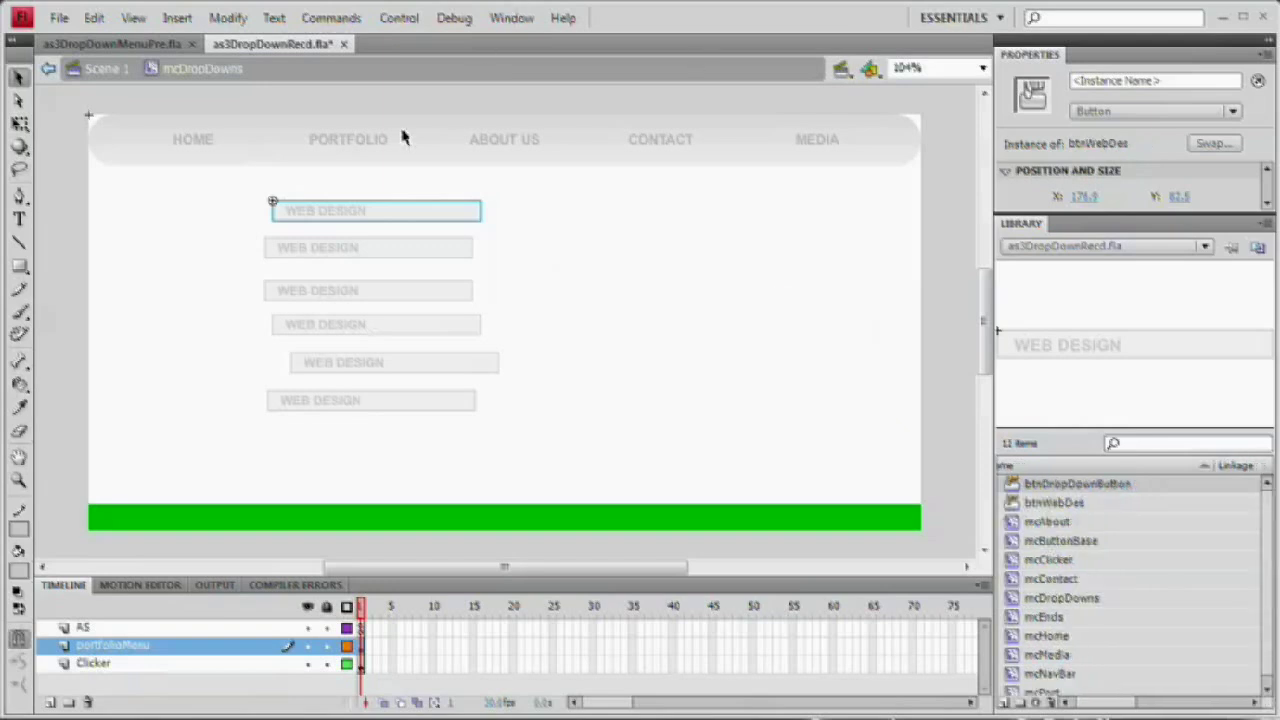
# Check the WEB DESIGN text inside btnWebDes and return to mcDropDowns.
pyautogui.doubleClick(345, 212)
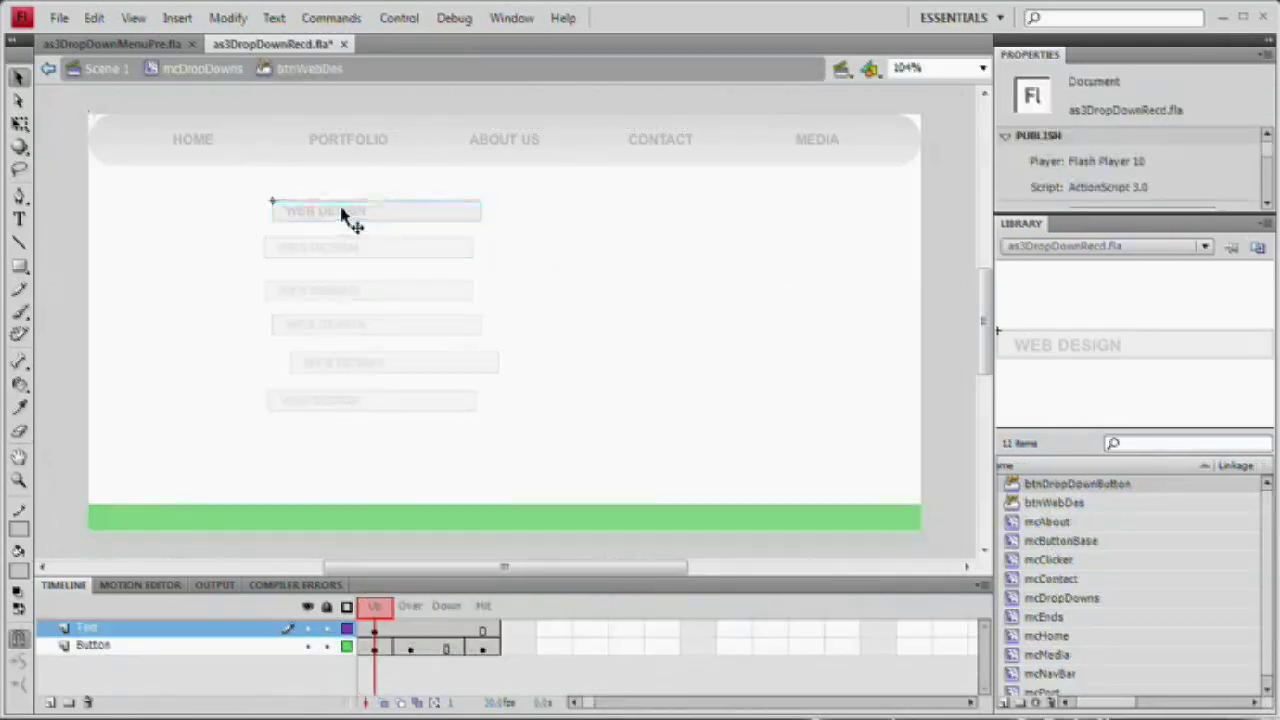
pyautogui.click(345, 213)
pyautogui.press('t')
pyautogui.click(343, 213)
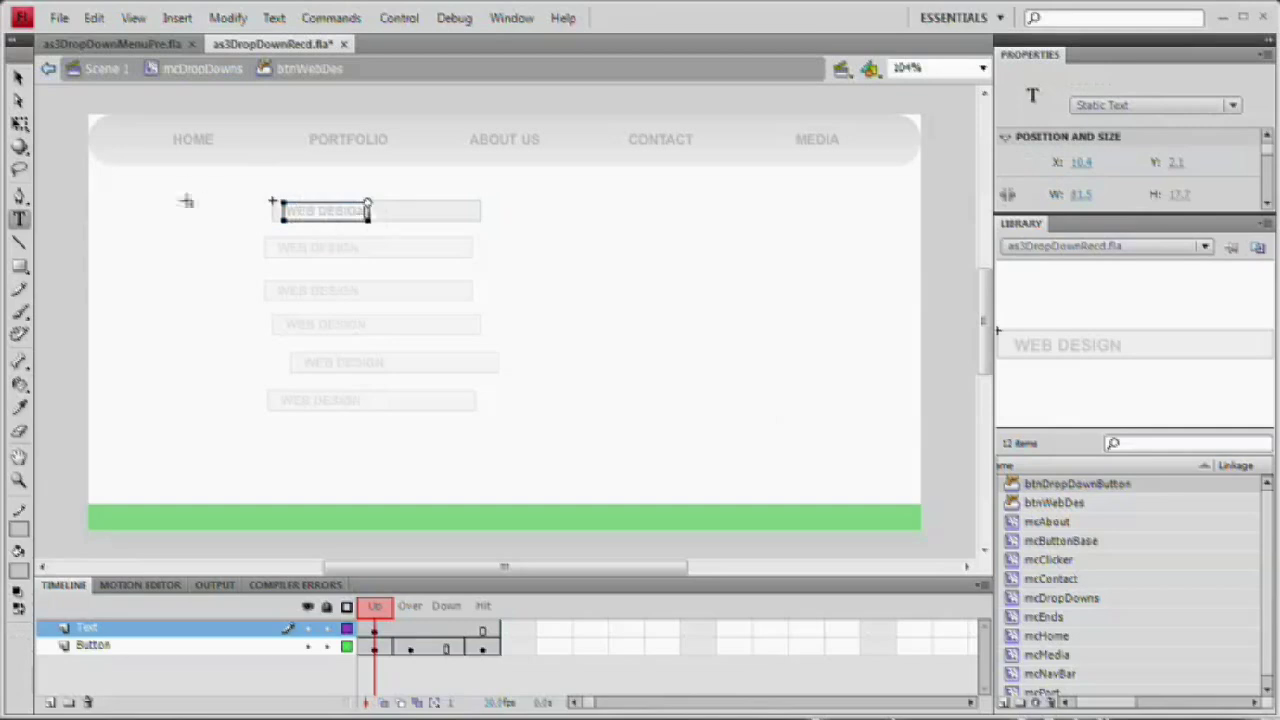
pyautogui.click(16, 80)
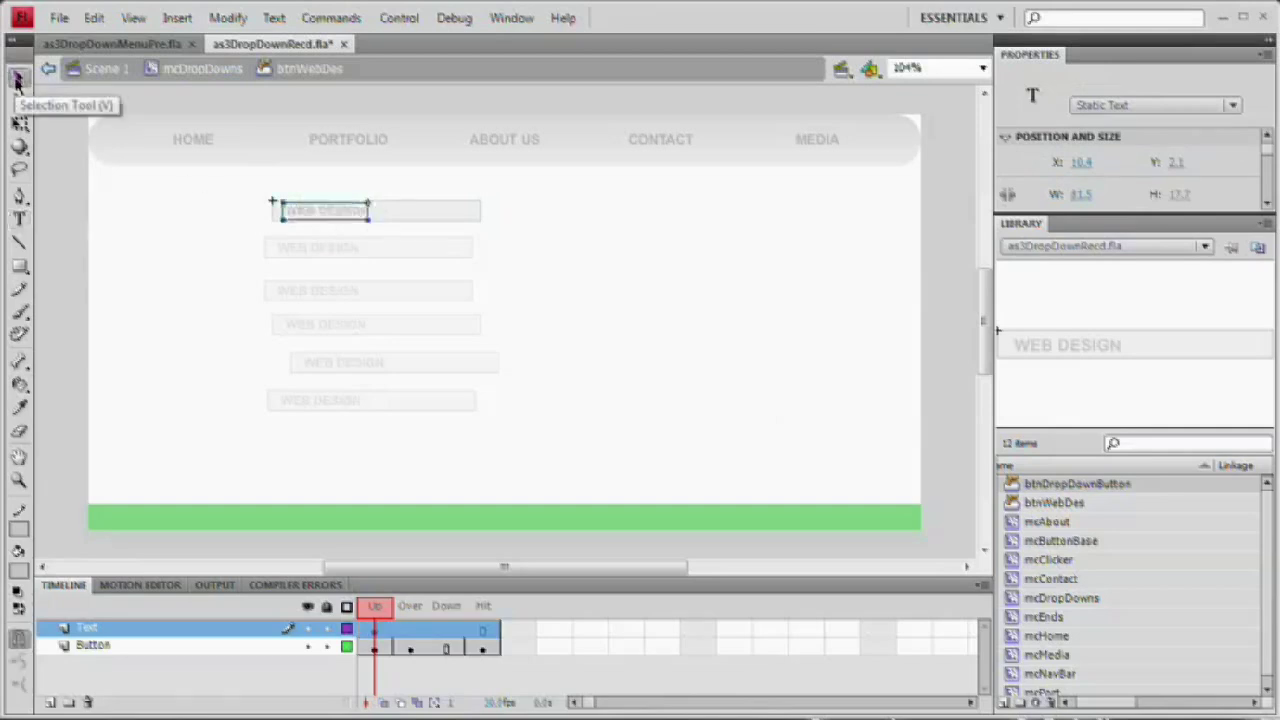
pyautogui.click(190, 245)
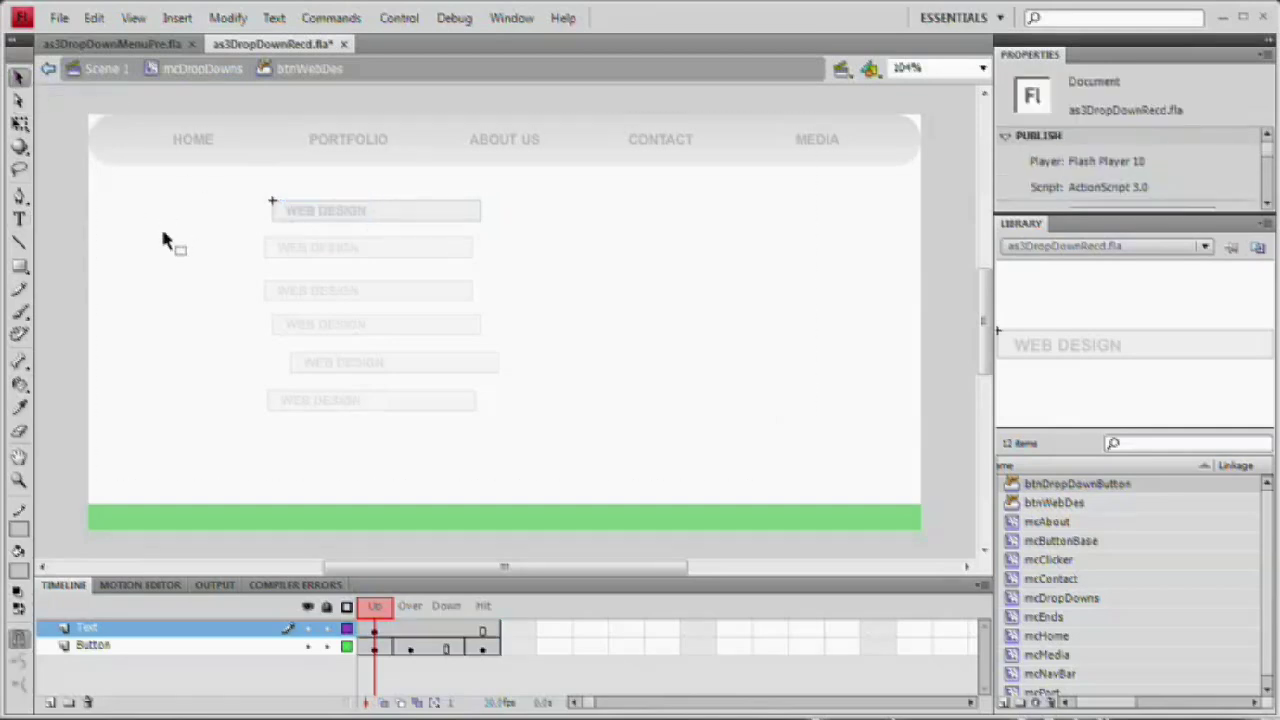
pyautogui.doubleClick(165, 241)
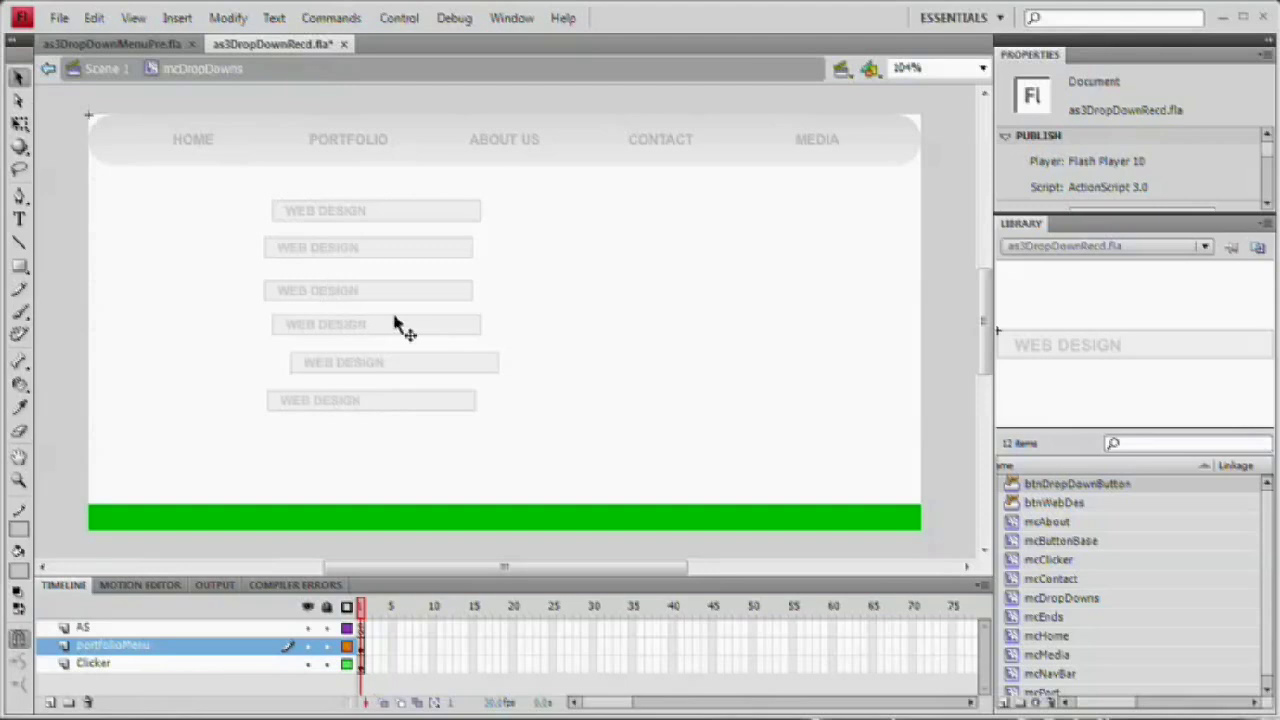
# Duplicate the symbol of the second button in the column as btnLogoDes.
pyautogui.click(377, 252)
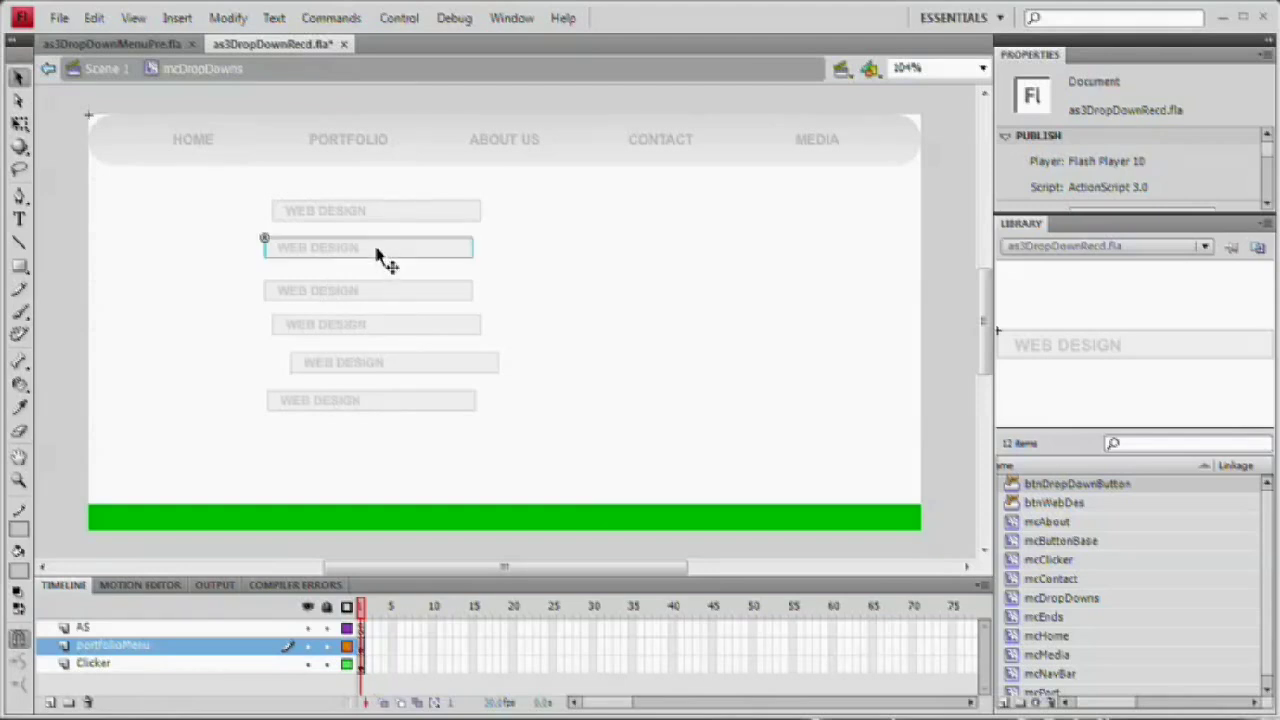
pyautogui.click(227, 17)
pyautogui.moveTo(314, 148)
pyautogui.click(508, 168)
pyautogui.moveTo(863, 466); pyautogui.dragTo(700, 251)
pyautogui.write('bt')
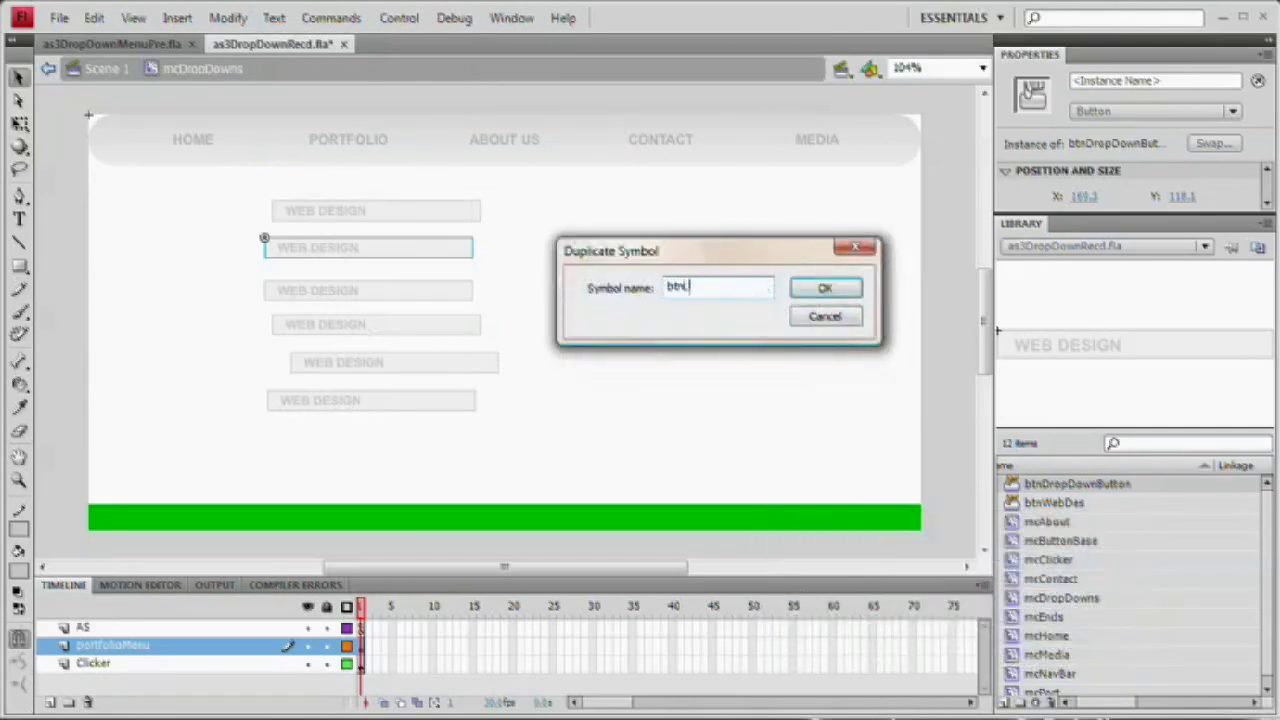
pyautogui.write('nLogoDes')
pyautogui.press('Return')
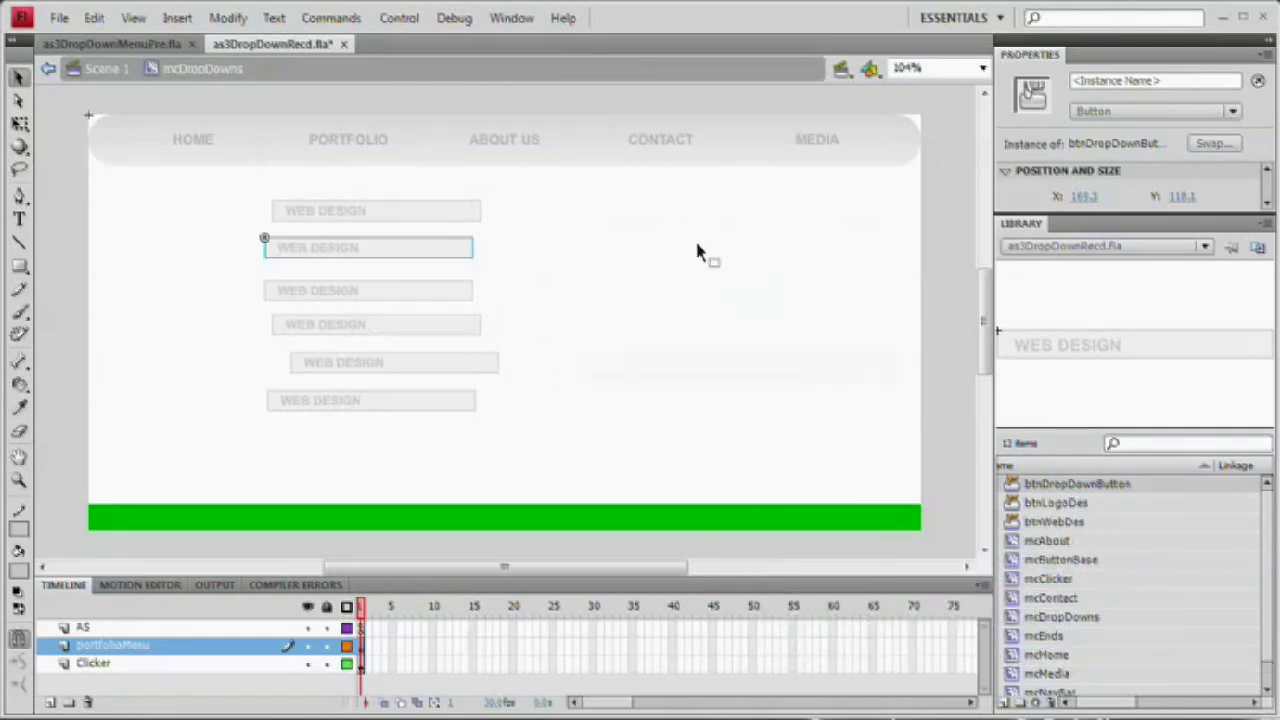
# Change the text inside btnLogoDes to LOGO DESIGN and return to mcDropDowns.
pyautogui.doubleClick(331, 250)
pyautogui.click(329, 253)
pyautogui.doubleClick(329, 252)
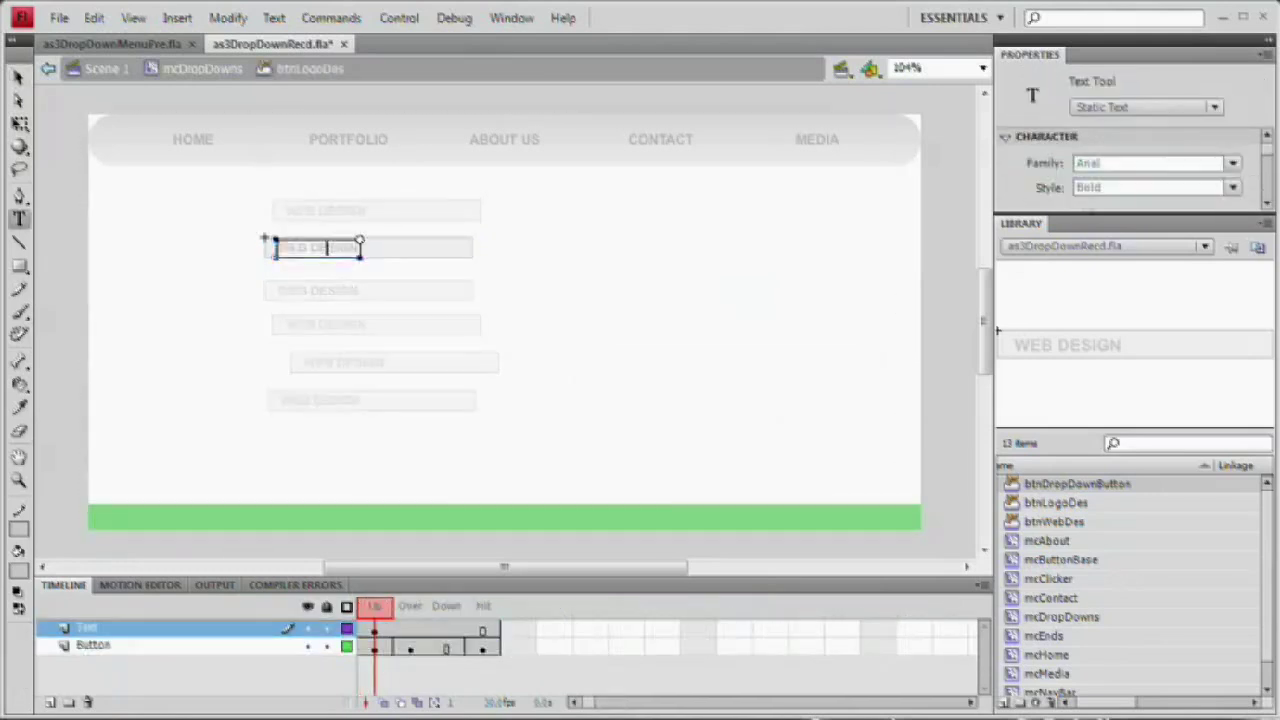
pyautogui.moveTo(306, 248); pyautogui.dragTo(245, 245)
pyautogui.write('LOGO')
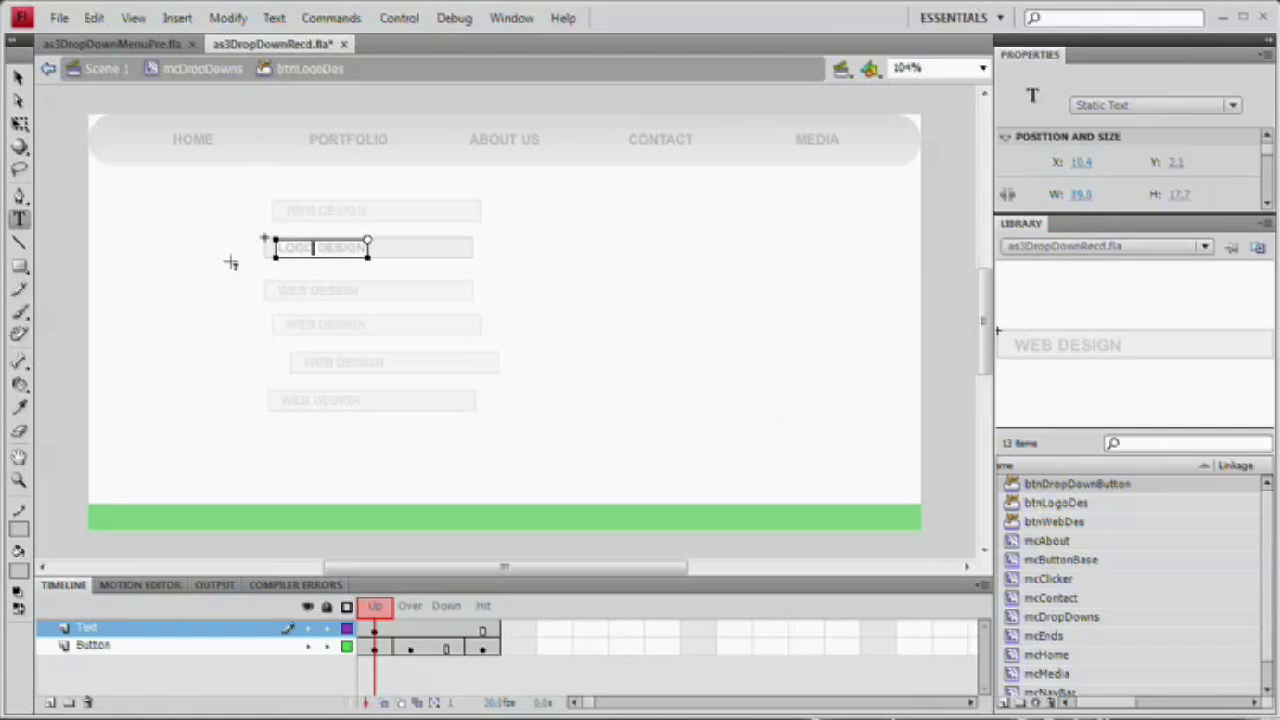
pyautogui.click(18, 77)
pyautogui.doubleClick(117, 234)
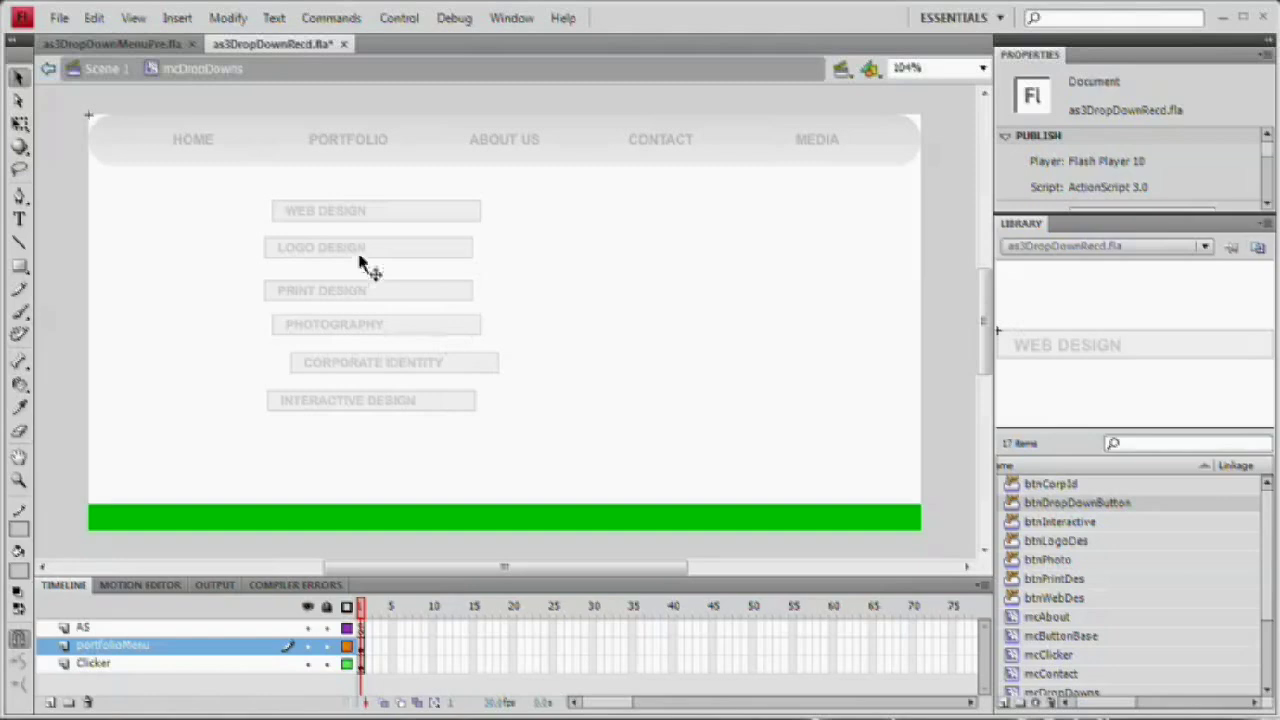
# Align all six portfolio buttons to their left edges.
pyautogui.moveTo(546, 208); pyautogui.dragTo(366, 412)
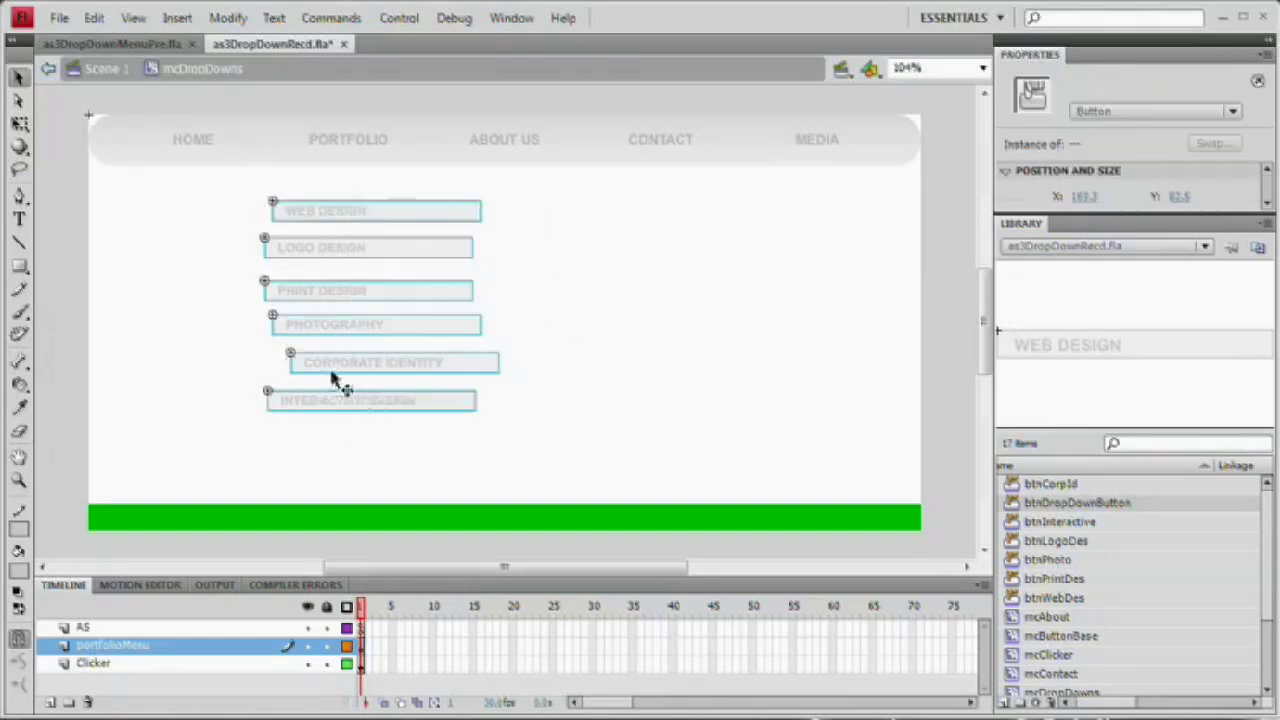
pyautogui.click(511, 17)
pyautogui.click(555, 397)
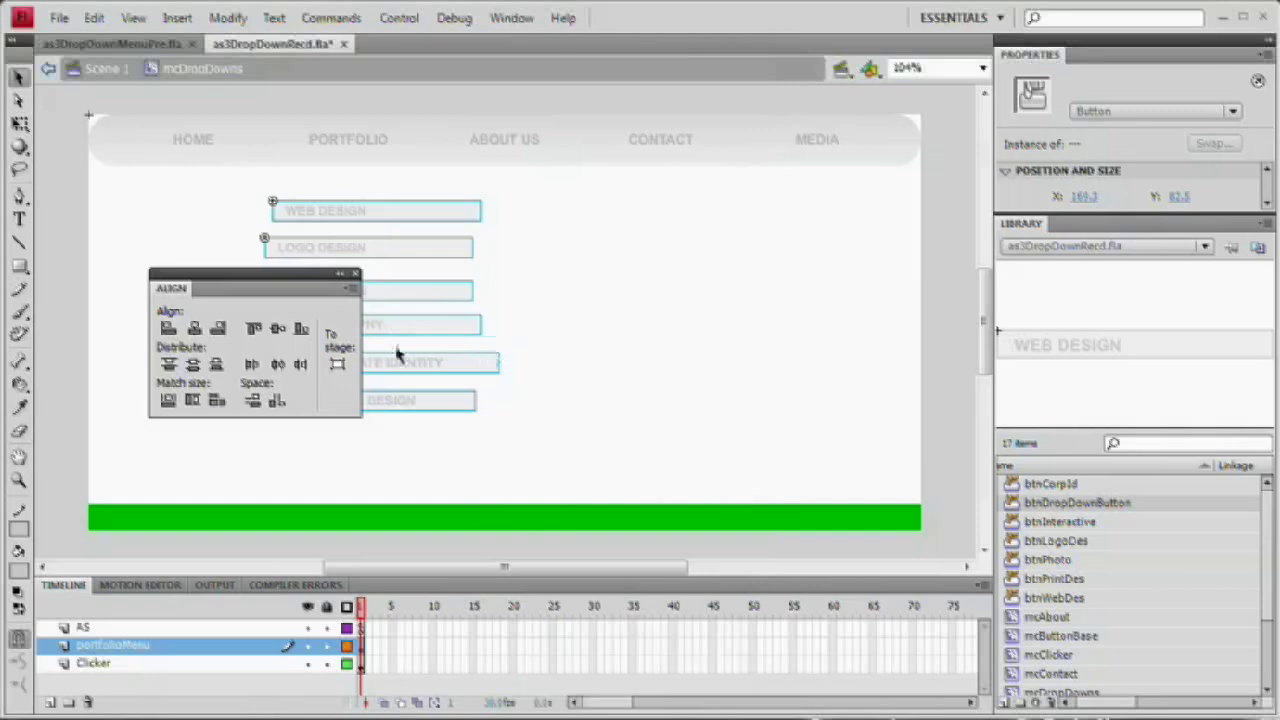
pyautogui.moveTo(258, 302); pyautogui.dragTo(680, 222)
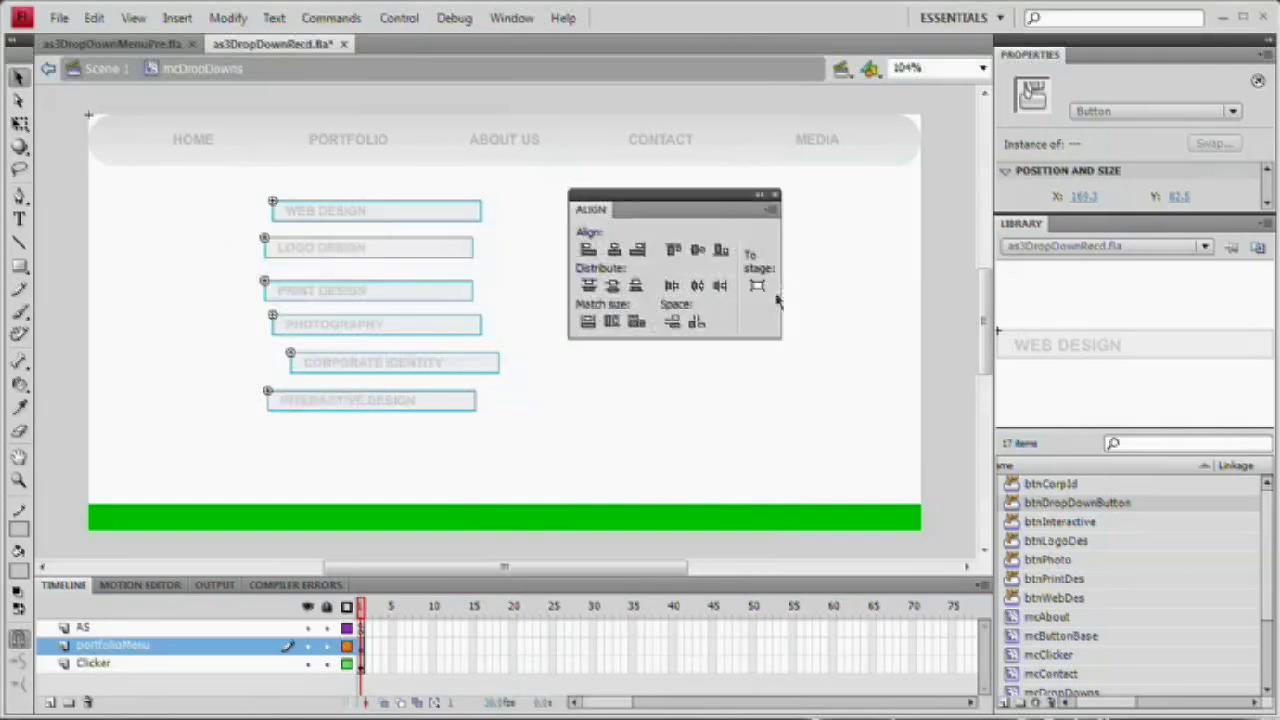
pyautogui.click(590, 252)
pyautogui.click(774, 195)
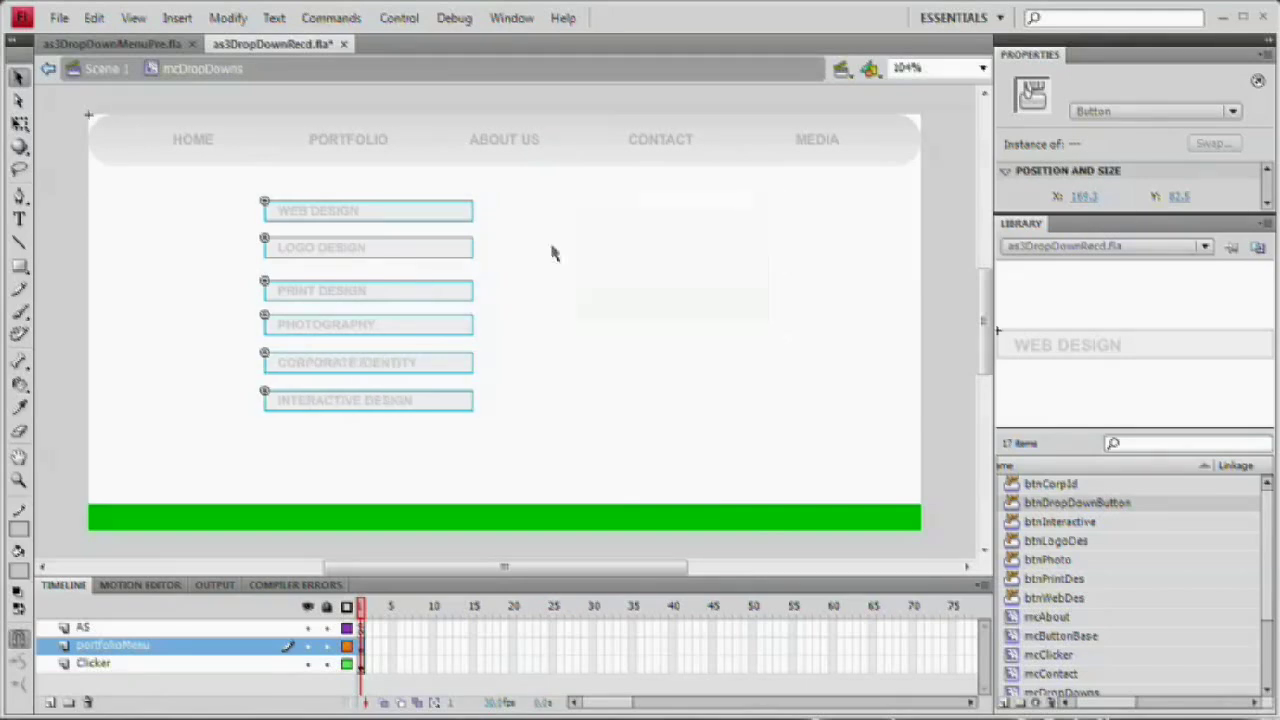
# Move the LOGO DESIGN button straight up until its top border meets the bottom border of the WEB DESIGN button.
pyautogui.click(537, 291)
pyautogui.press('z')
pyautogui.click(343, 249)
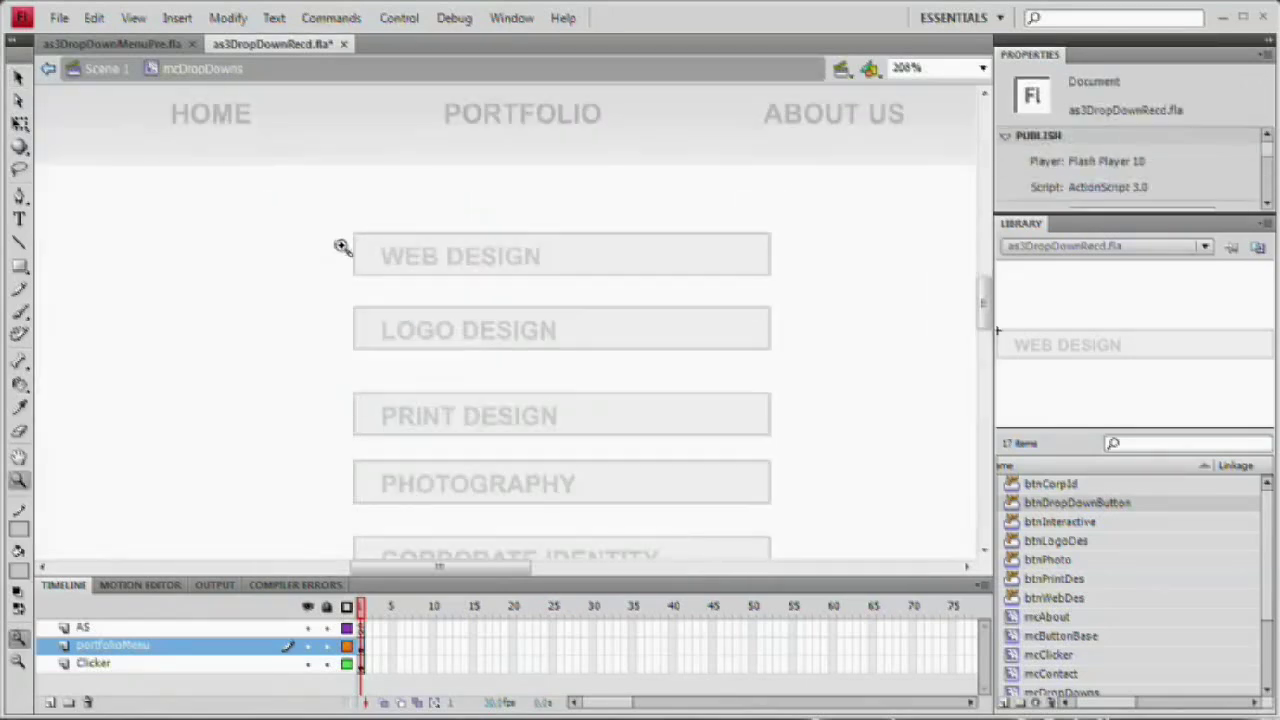
pyautogui.click(510, 305)
pyautogui.press('v')
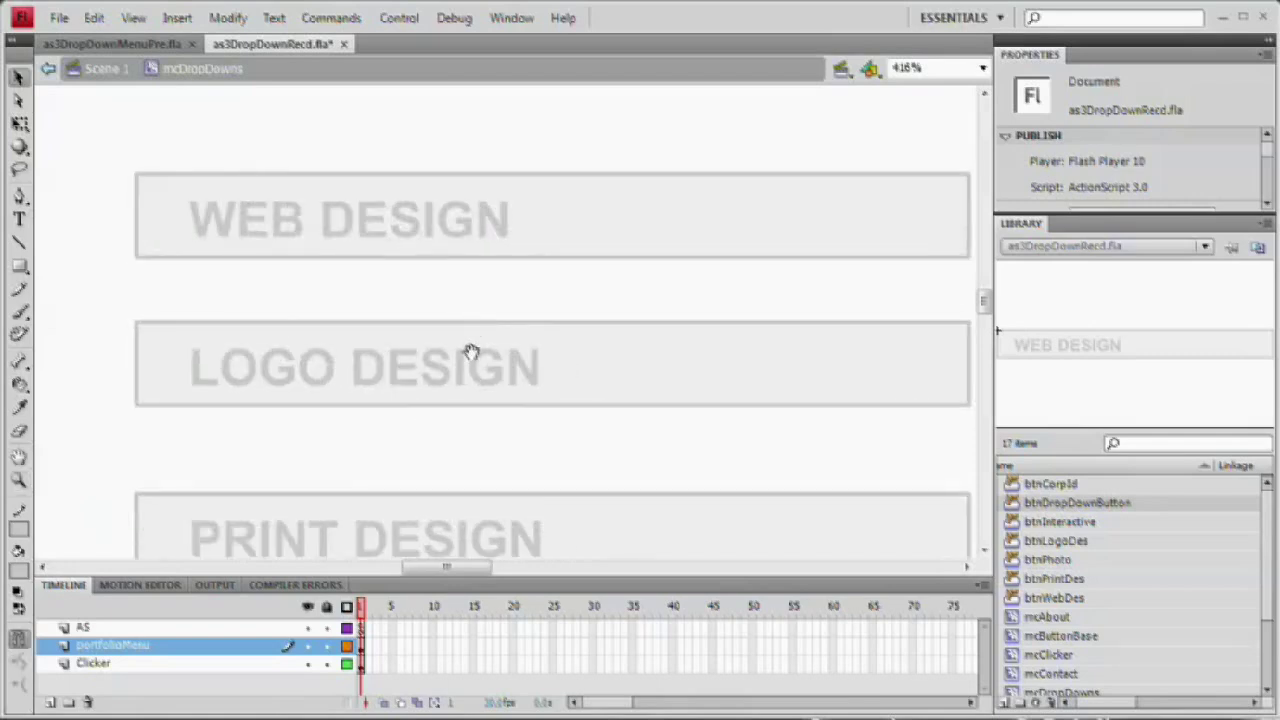
pyautogui.click(558, 376)
pyautogui.press('Up')
pyautogui.press('Up')
pyautogui.press('Up')
pyautogui.press('Up')
pyautogui.press('Up')
pyautogui.press('Up')
pyautogui.press('Up')
pyautogui.press('Up')
pyautogui.press('Up')
pyautogui.press('Up')
pyautogui.press('Up')
pyautogui.press('Up')
pyautogui.press('Up')
pyautogui.press('Up')
pyautogui.press('Up')
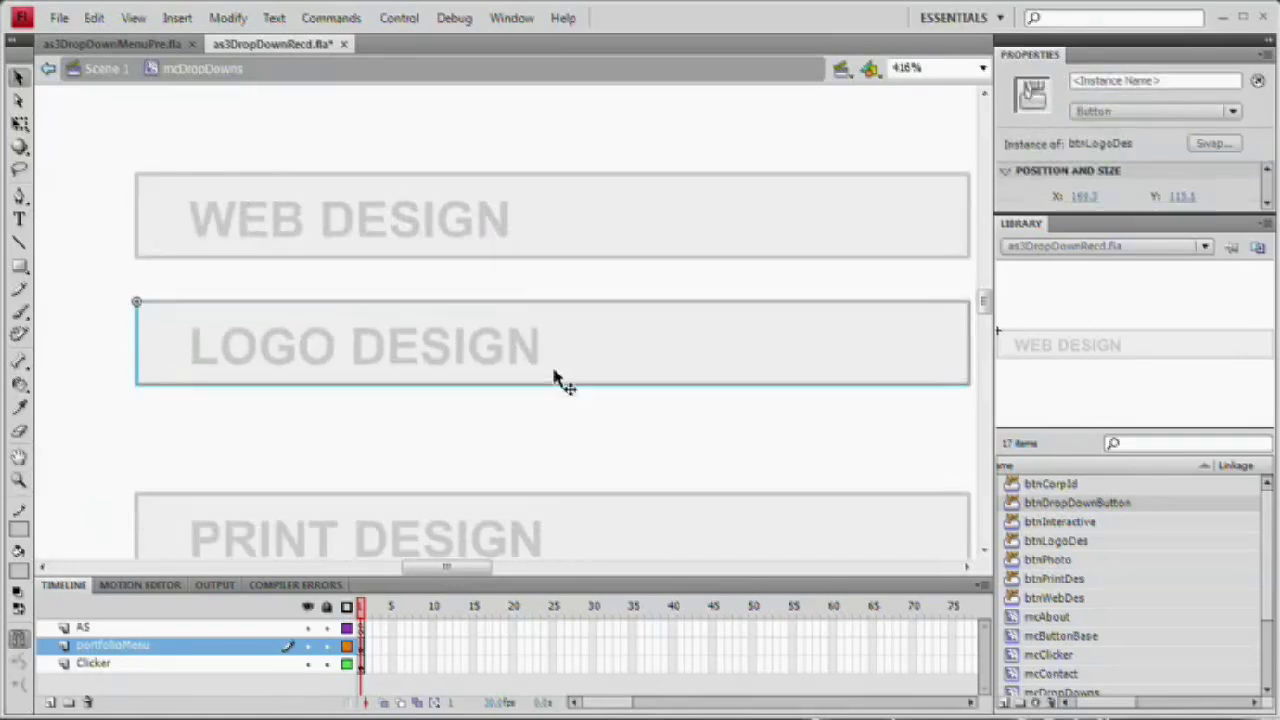
pyautogui.press('Up')
pyautogui.click(554, 372)
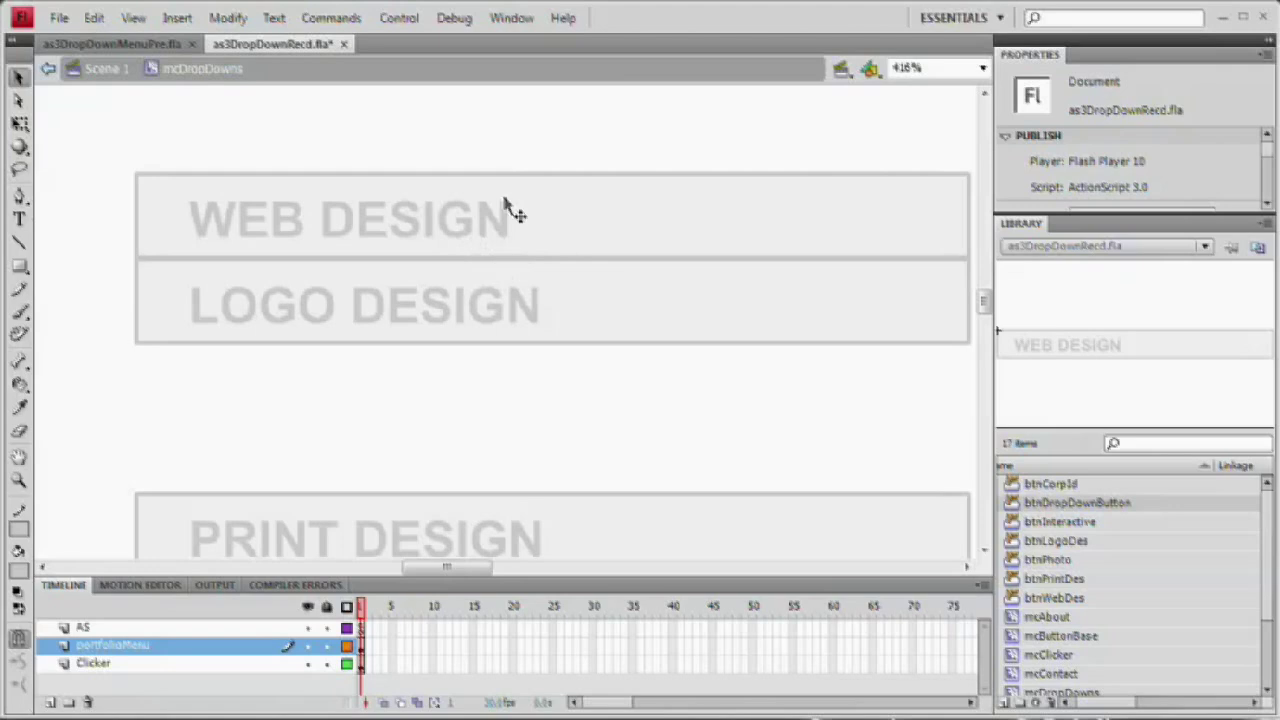
pyautogui.click(553, 300)
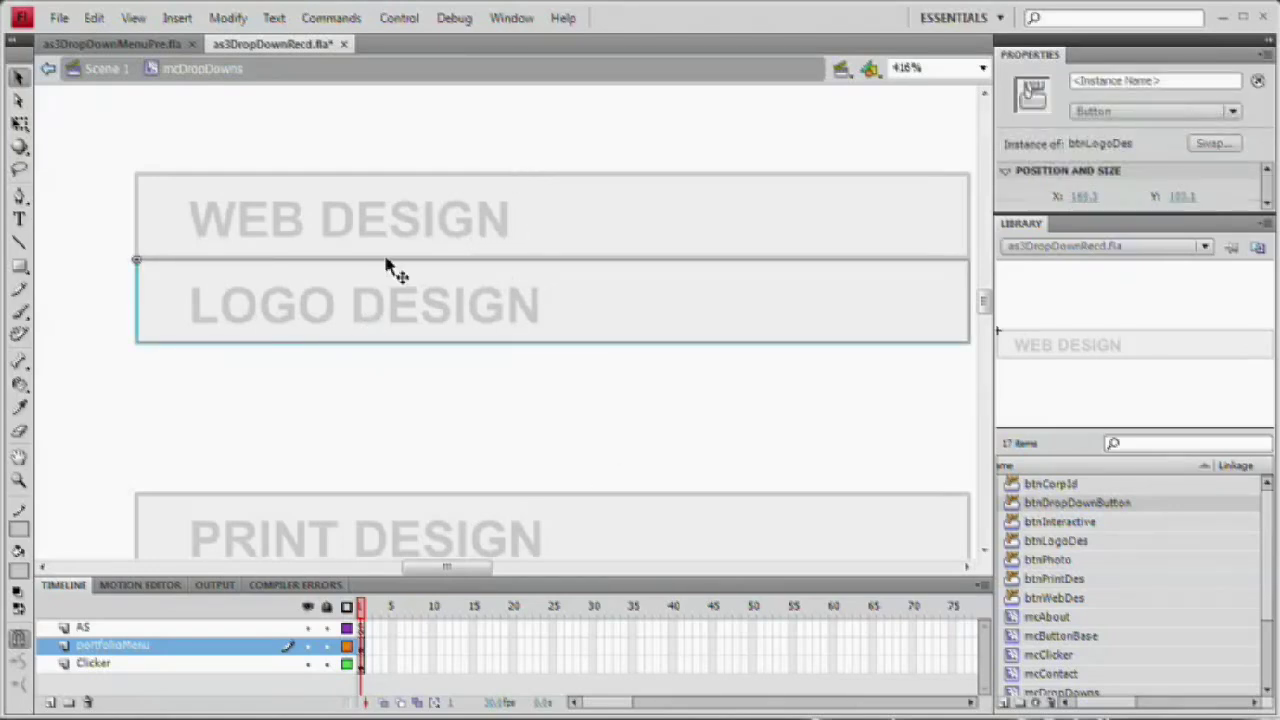
# Nudge the LOGO DESIGN button slightly so its top border overlaps the WEB DESIGN button's bottom border, and deselect it.
pyautogui.click(358, 404)
pyautogui.click(377, 333)
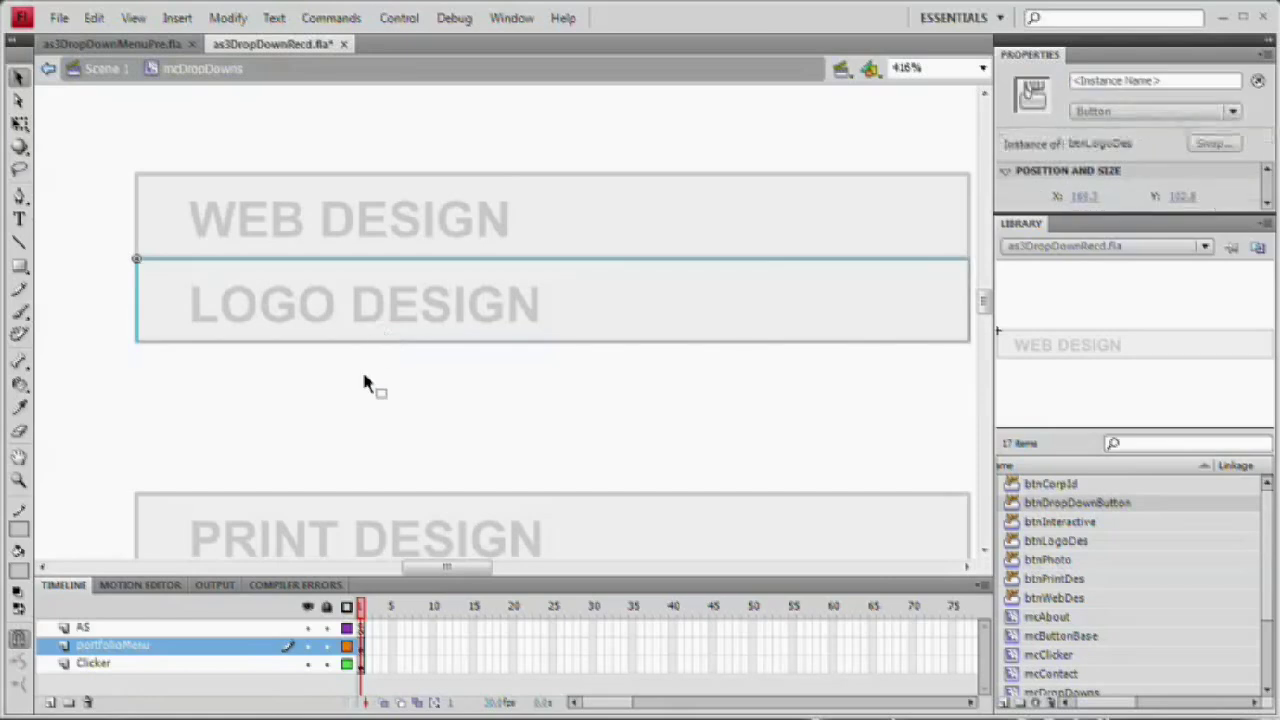
pyautogui.hotkey('ctrl', '-')
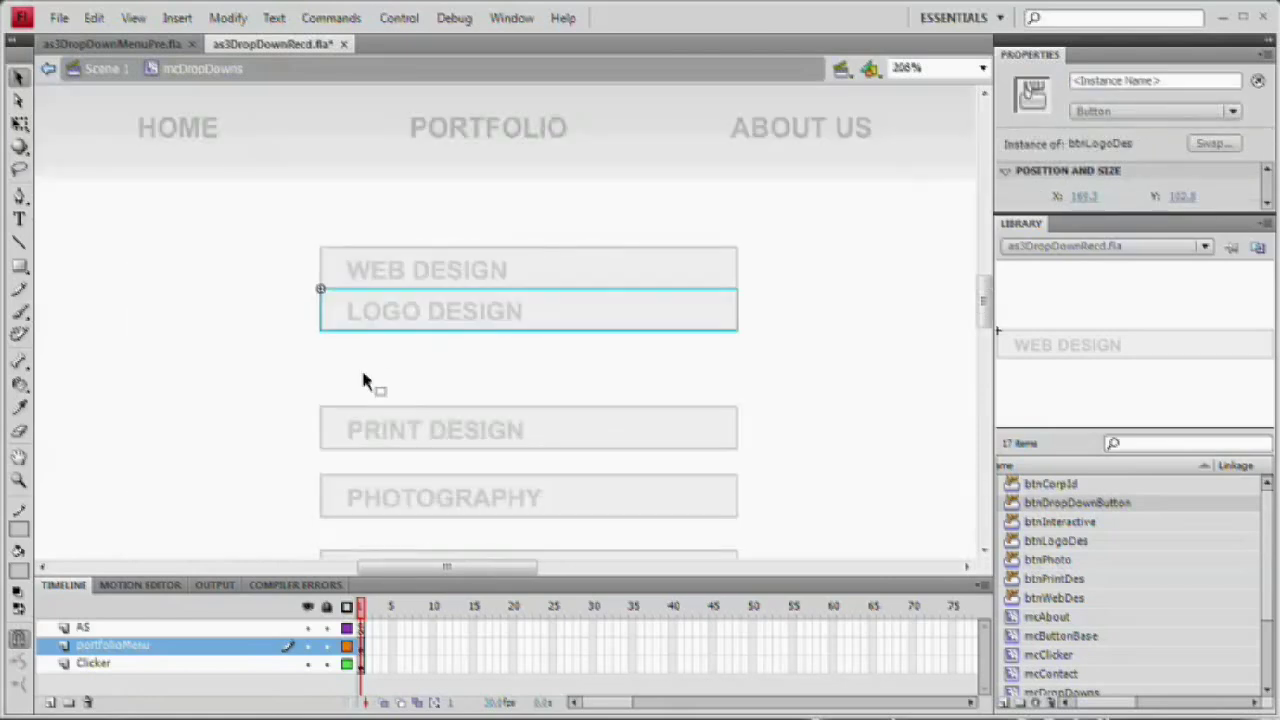
pyautogui.click(363, 378)
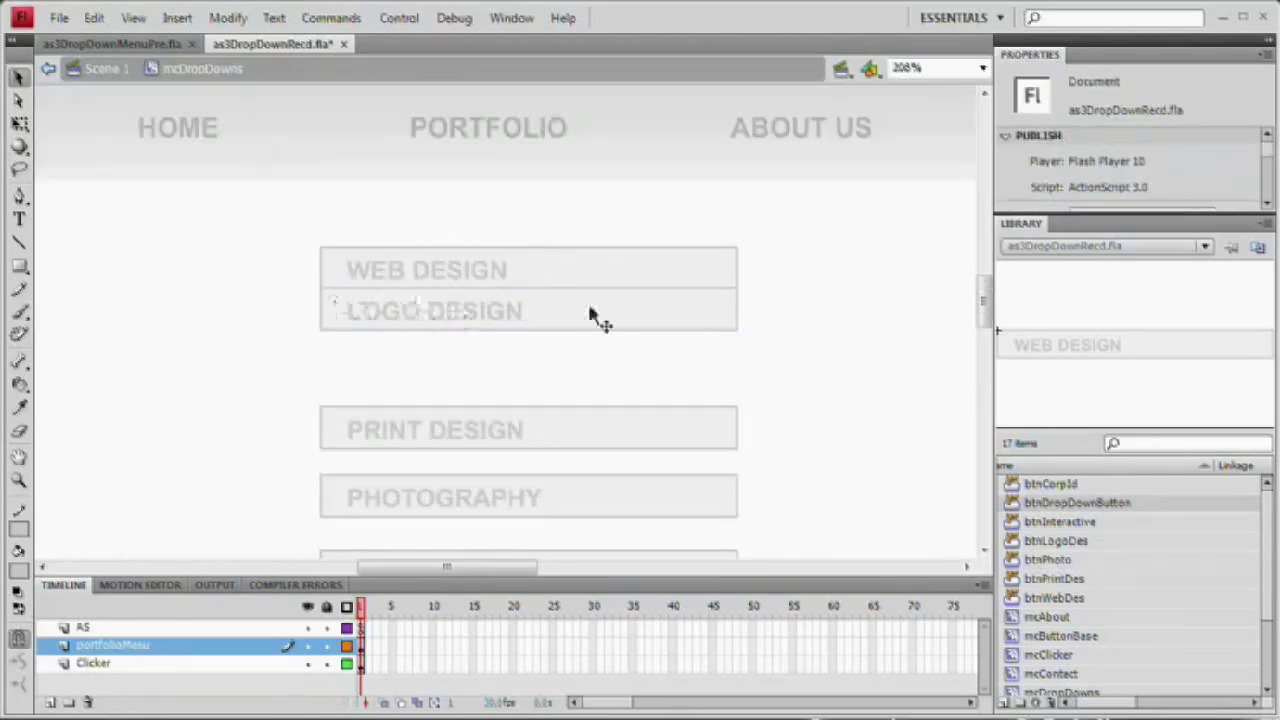
# Move the PRINT DESIGN button straight up until its top border meets the bottom border of the LOGO DESIGN button.
pyautogui.click(500, 432)
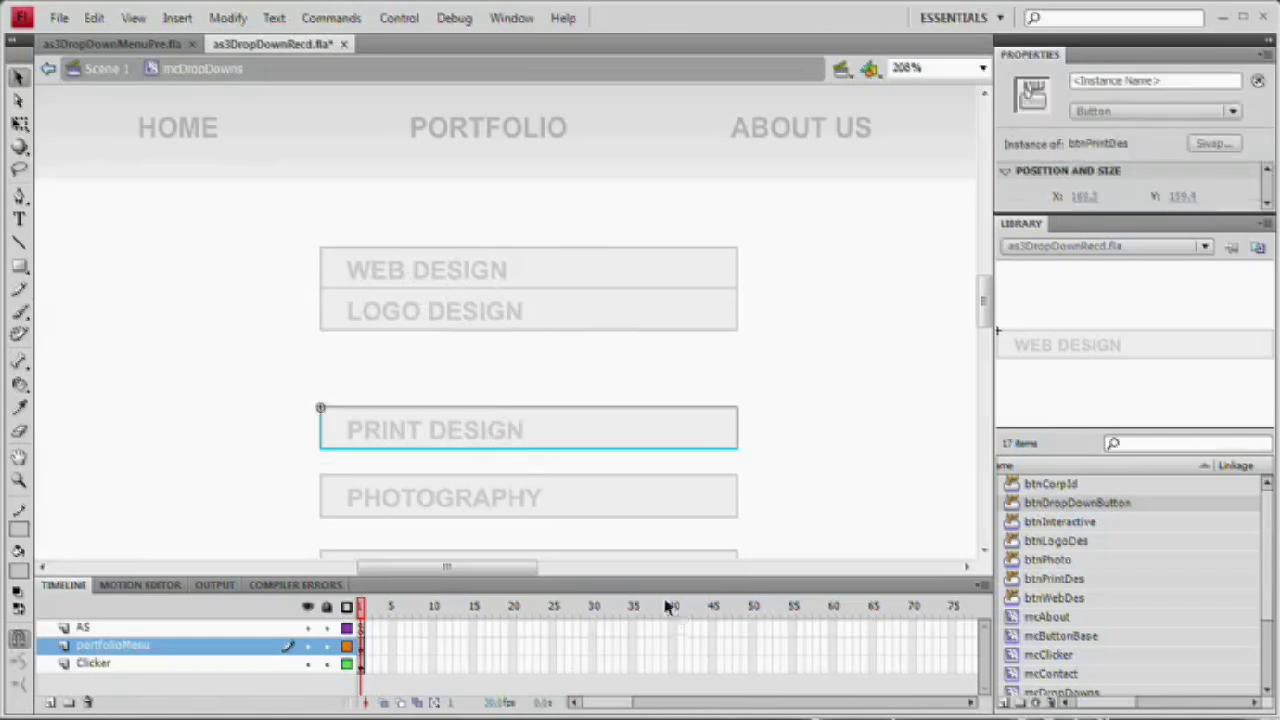
pyautogui.press('Up')
pyautogui.press('Up')
pyautogui.press('Up')
pyautogui.press('Up')
pyautogui.press('Up')
pyautogui.press('Up')
pyautogui.press('Up')
pyautogui.press('Up')
pyautogui.press('Up')
pyautogui.press('Up')
pyautogui.press('Up')
pyautogui.press('Up')
pyautogui.press('Up')
pyautogui.press('Up')
pyautogui.press('Up')
pyautogui.press('Up')
pyautogui.press('Up')
pyautogui.press('Up')
pyautogui.press('Up')
pyautogui.press('Up')
pyautogui.press('Up')
pyautogui.press('Up')
pyautogui.press('Up')
pyautogui.press('Up')
pyautogui.press('Up')
pyautogui.press('Up')
pyautogui.press('Up')
pyautogui.press('Up')
pyautogui.press('Up')
pyautogui.press('Up')
pyautogui.press('Up')
pyautogui.press('Up')
pyautogui.press('Up')
pyautogui.press('Up')
pyautogui.press('Up')
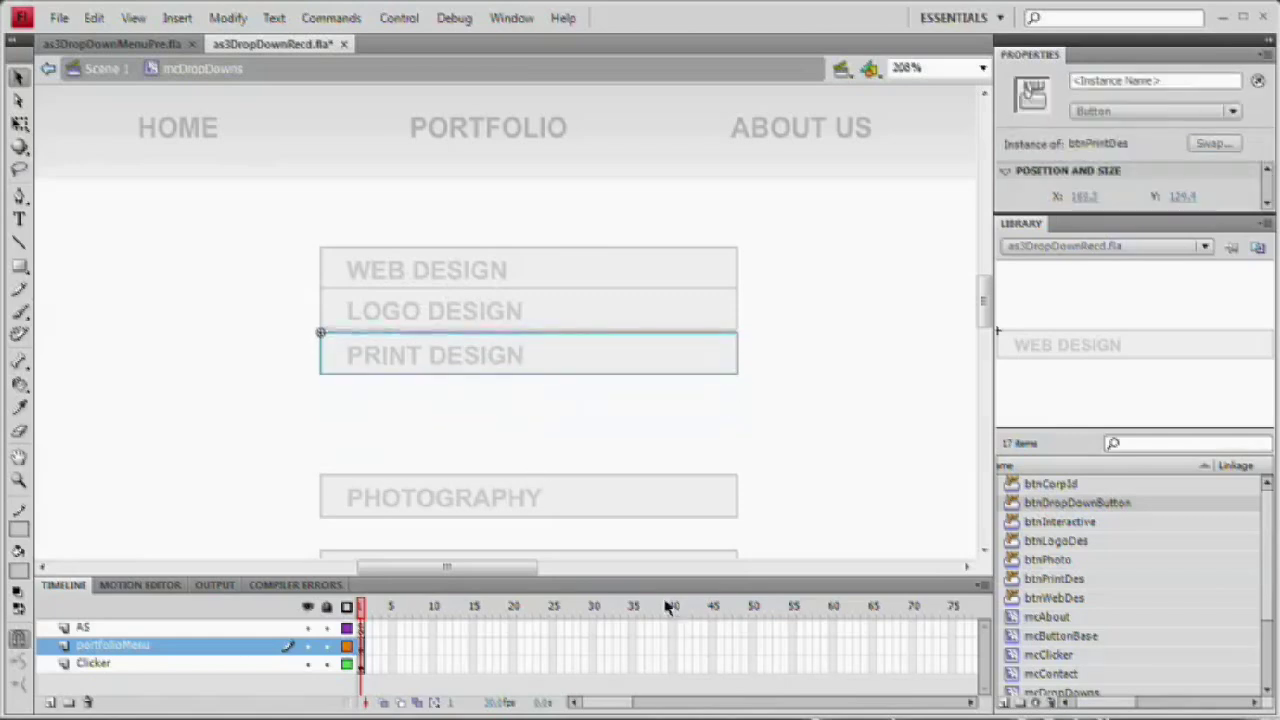
pyautogui.press('Up')
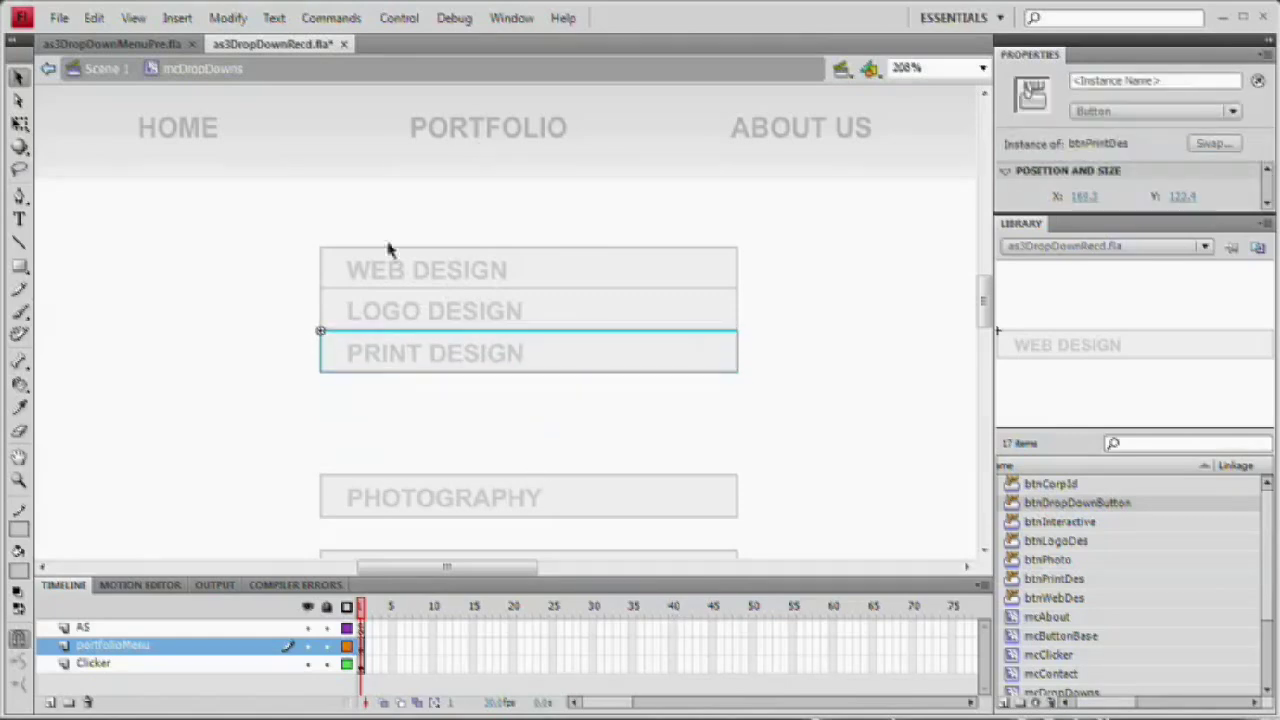
# Move the PHOTOGRAPHY button straight up until its top border meets the bottom border of the PRINT DESIGN button.
pyautogui.click(218, 388)
pyautogui.click(491, 486)
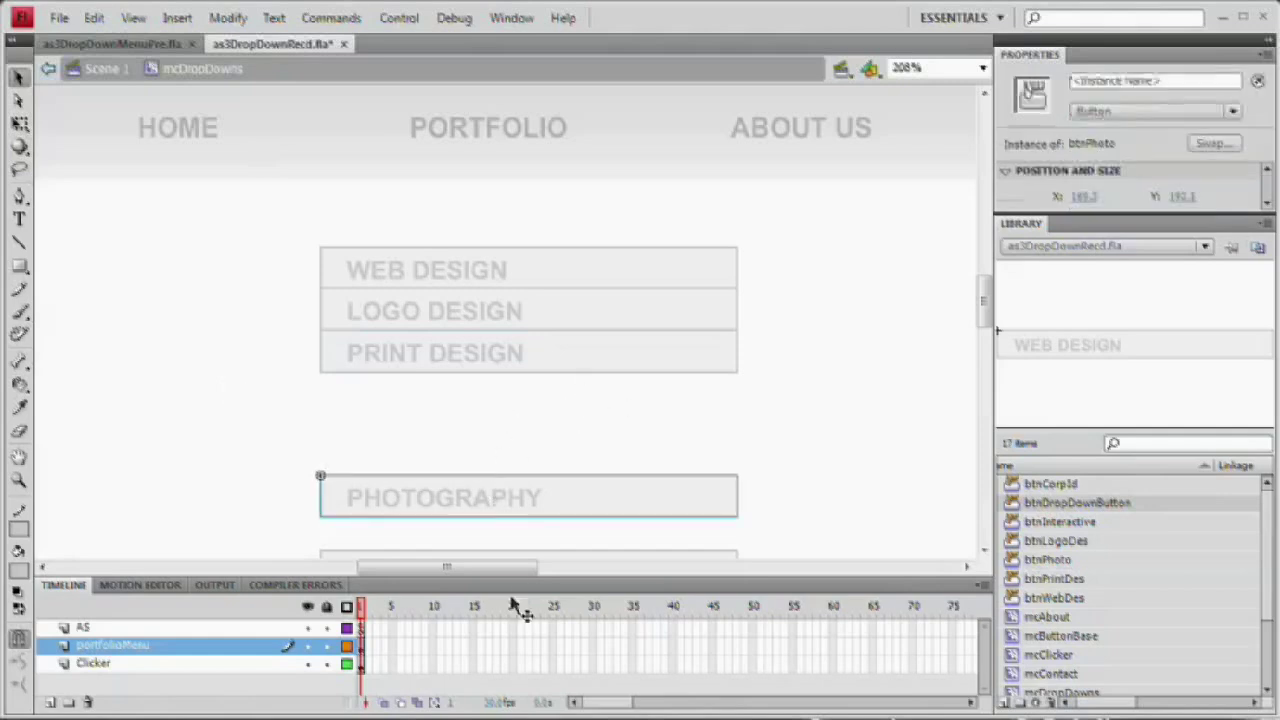
pyautogui.press('Up')
pyautogui.press('Up')
pyautogui.press('Up')
pyautogui.press('Up')
pyautogui.press('Up')
pyautogui.press('Up')
pyautogui.press('Up')
pyautogui.press('Up')
pyautogui.press('Up')
pyautogui.press('Up')
pyautogui.press('Up')
pyautogui.press('Up')
pyautogui.press('Up')
pyautogui.press('Up')
pyautogui.press('Up')
pyautogui.press('Up')
pyautogui.press('Up')
pyautogui.press('Up')
pyautogui.press('Up')
pyautogui.press('Up')
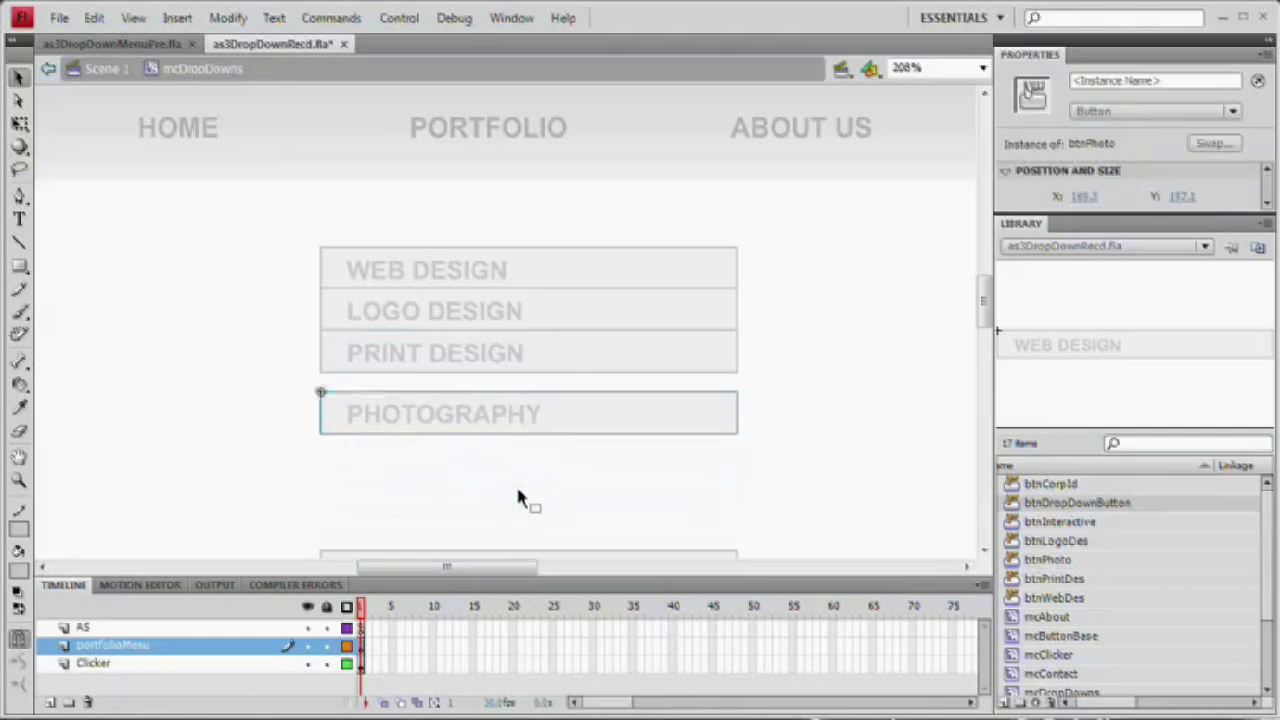
pyautogui.press('Down')
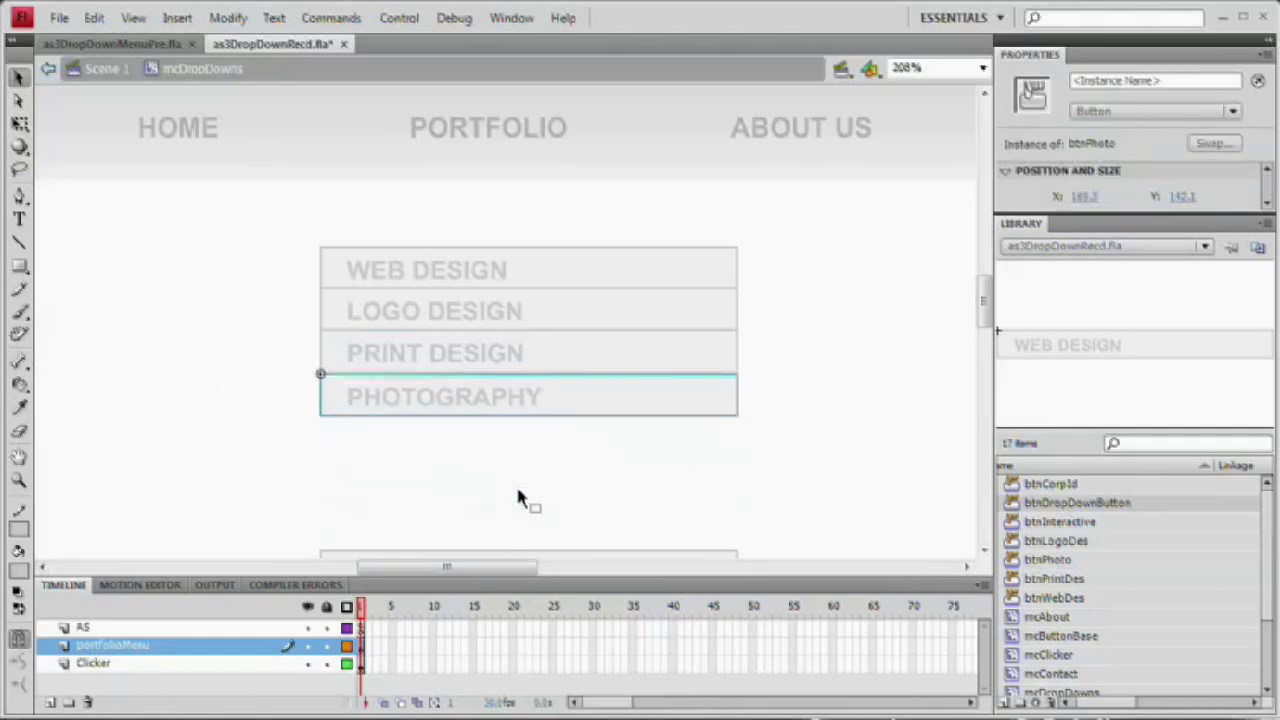
pyautogui.click(518, 497)
# Move the CORPORATE IDENTITY and INTERACTIVE DESIGN buttons up together until CORPORATE IDENTITY meets the bottom border of PHOTOGRAPHY.
pyautogui.scroll(-3, 447, 320)
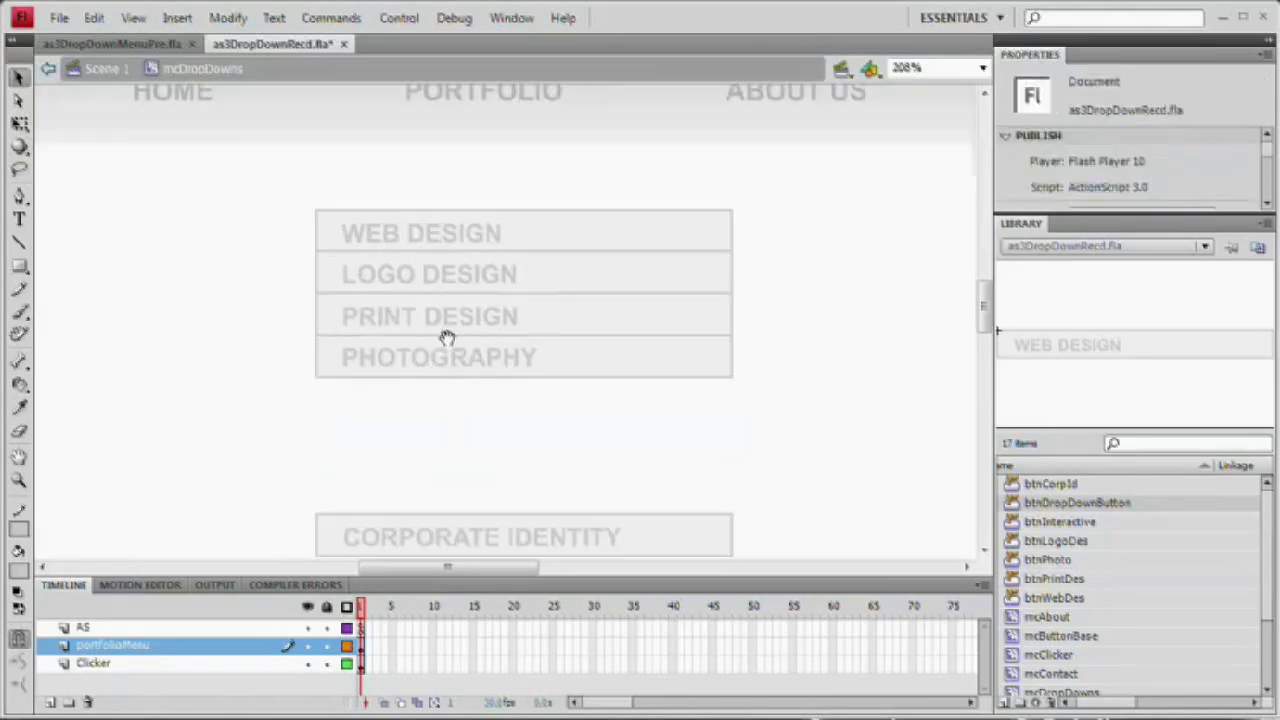
pyautogui.moveTo(271, 381); pyautogui.dragTo(763, 537)
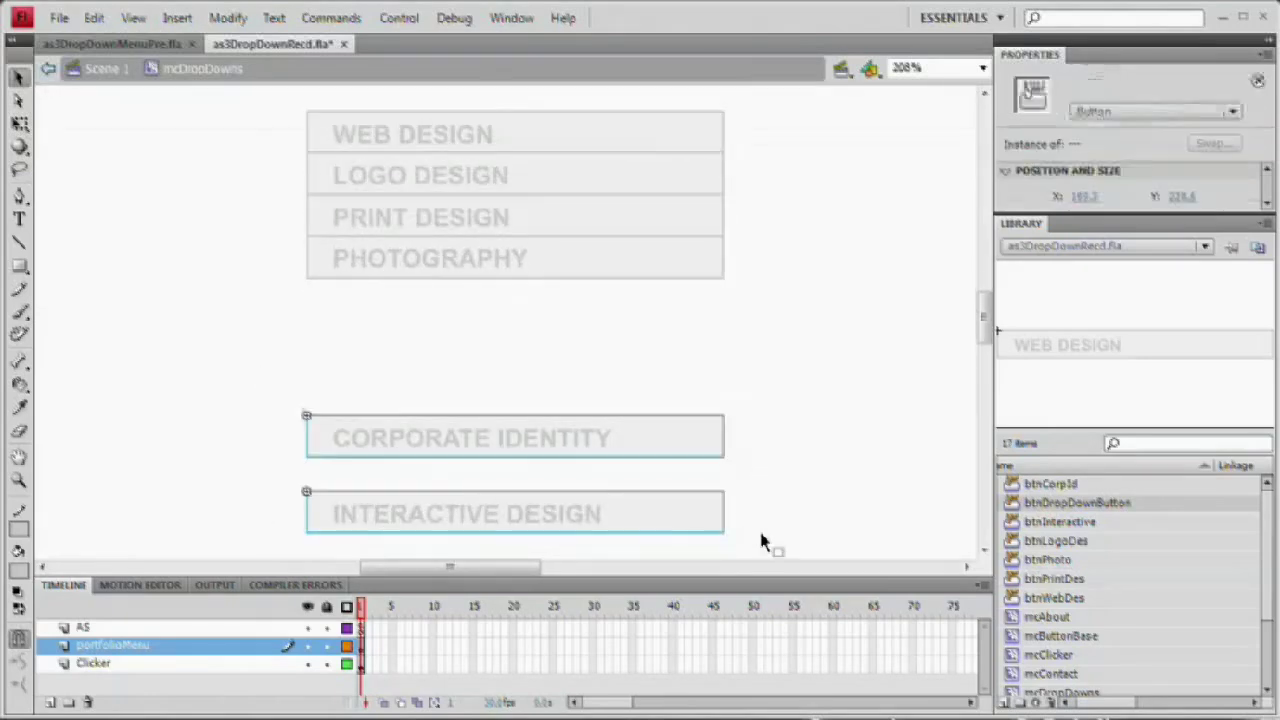
pyautogui.press('Up')
pyautogui.press('Up')
pyautogui.press('Up')
pyautogui.press('Up')
pyautogui.press('Up')
pyautogui.press('Up')
pyautogui.press('Up')
pyautogui.press('Up')
pyautogui.press('Up')
pyautogui.press('Up')
pyautogui.press('Up')
pyautogui.press('Up')
pyautogui.press('Up')
pyautogui.press('Up')
pyautogui.press('Up')
pyautogui.press('Up')
pyautogui.press('Up')
pyautogui.press('Up')
pyautogui.press('Up')
pyautogui.press('Up')
pyautogui.press('Up')
pyautogui.press('Up')
pyautogui.press('Up')
pyautogui.press('Up')
pyautogui.press('Up')
pyautogui.press('Up')
pyautogui.press('Up')
pyautogui.press('Up')
pyautogui.press('Up')
pyautogui.press('Up')
pyautogui.press('Up')
pyautogui.press('Up')
pyautogui.press('Up')
pyautogui.press('Up')
pyautogui.press('Up')
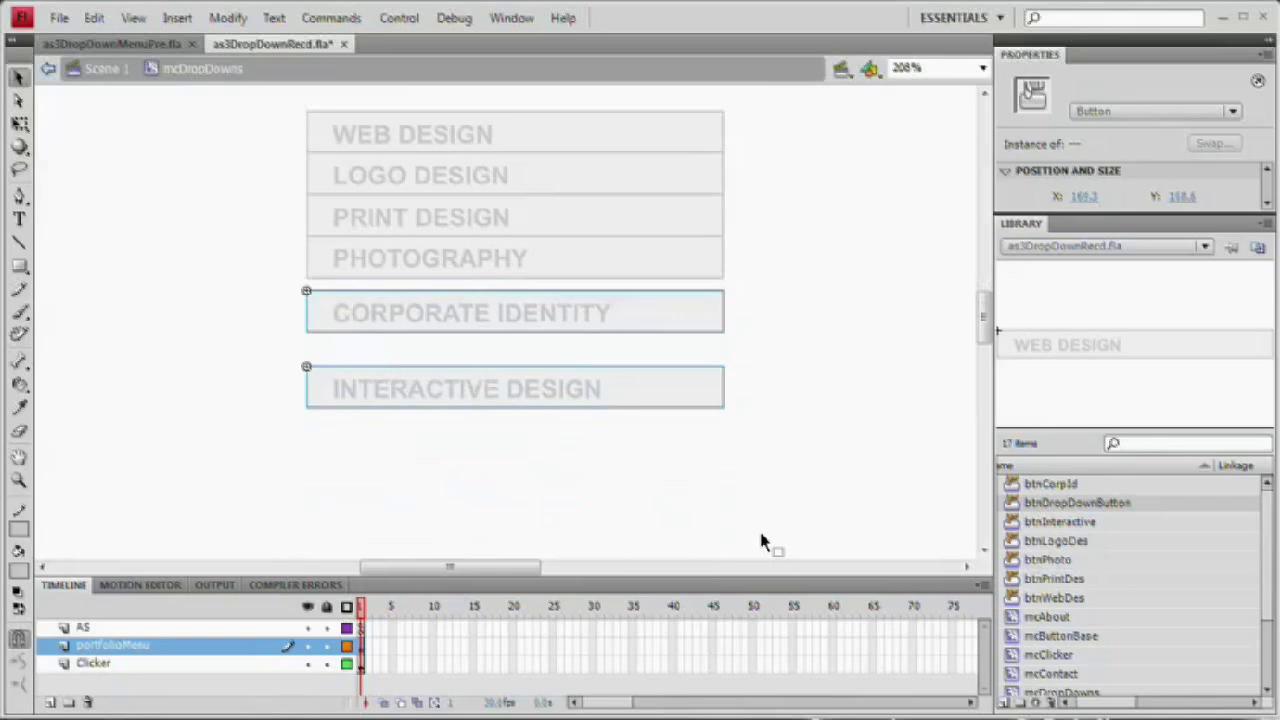
pyautogui.press('Up')
pyautogui.press('Up')
pyautogui.press('Up')
pyautogui.press('Up')
pyautogui.press('Up')
pyautogui.press('Up')
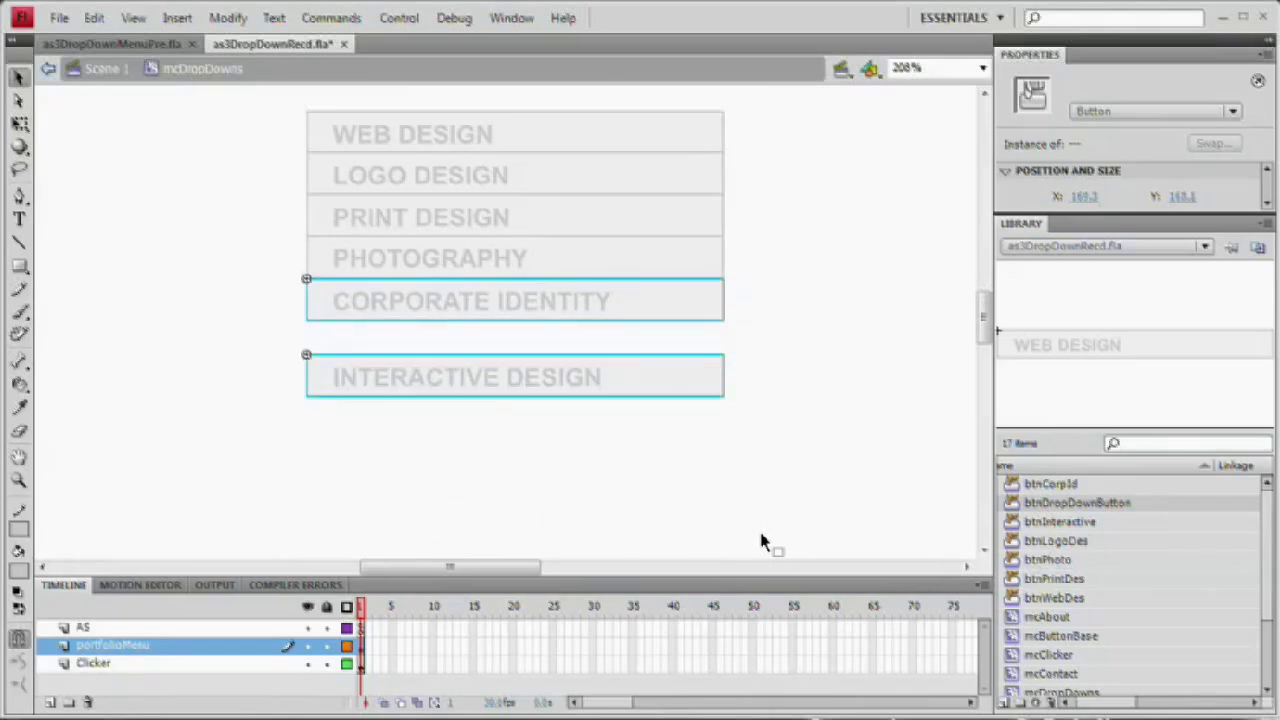
# Move the INTERACTIVE DESIGN button straight up until its top border meets the bottom border of the CORPORATE IDENTITY button.
pyautogui.click(740, 452)
pyautogui.moveTo(264, 440); pyautogui.dragTo(797, 360)
pyautogui.press('Up')
pyautogui.press('Up')
pyautogui.press('Up')
pyautogui.press('Up')
pyautogui.press('Up')
pyautogui.press('Up')
pyautogui.press('Up')
pyautogui.press('Up')
pyautogui.press('Up')
pyautogui.press('Up')
pyautogui.press('Up')
pyautogui.press('Up')
pyautogui.press('Up')
pyautogui.press('Up')
pyautogui.press('Up')
pyautogui.press('Up')
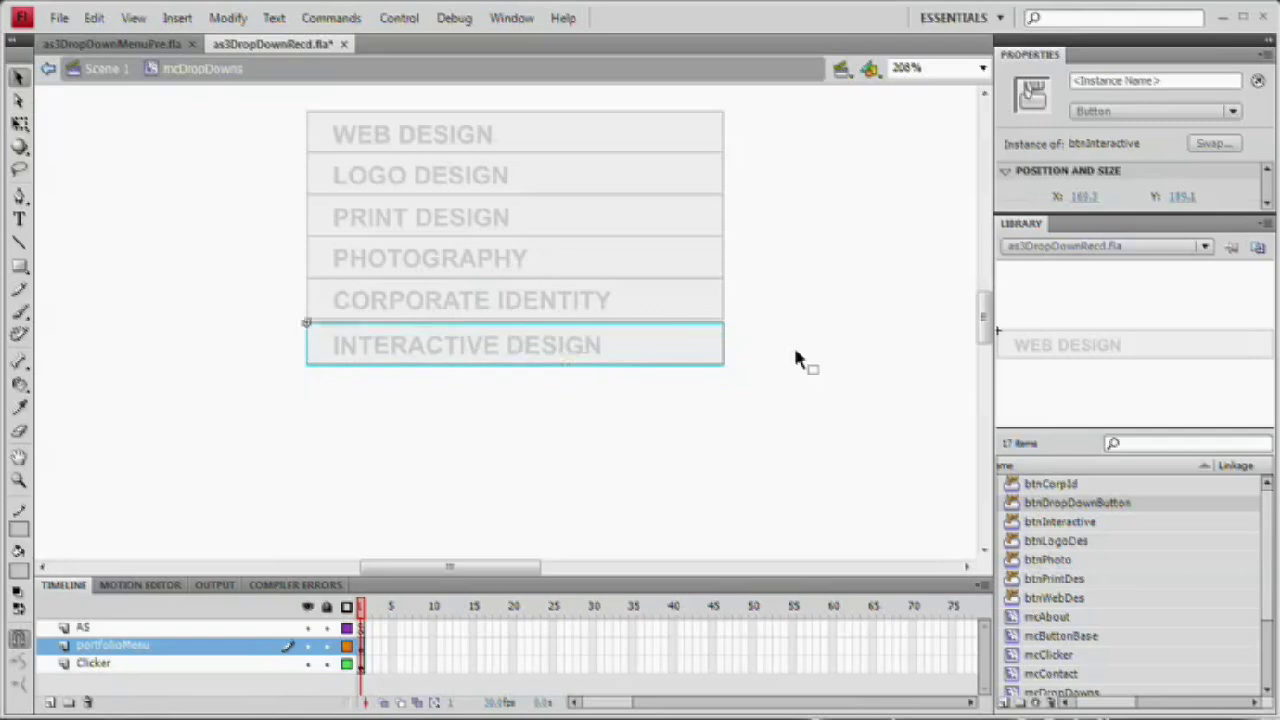
pyautogui.press('Up')
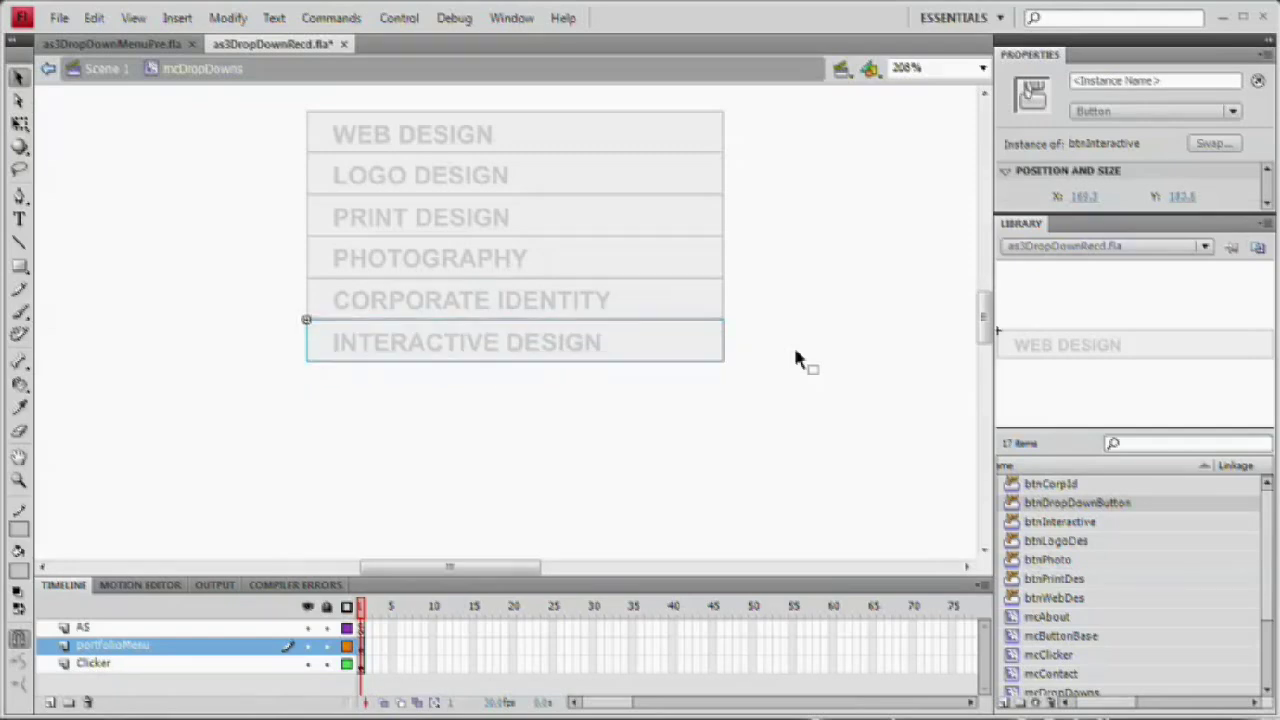
pyautogui.click(797, 360)
# Set the Y position of all six stacked portfolio buttons together to 51, just under the navigation bar.
pyautogui.scroll(3, 672, 380)
pyautogui.hotkey('ctrl', '-')
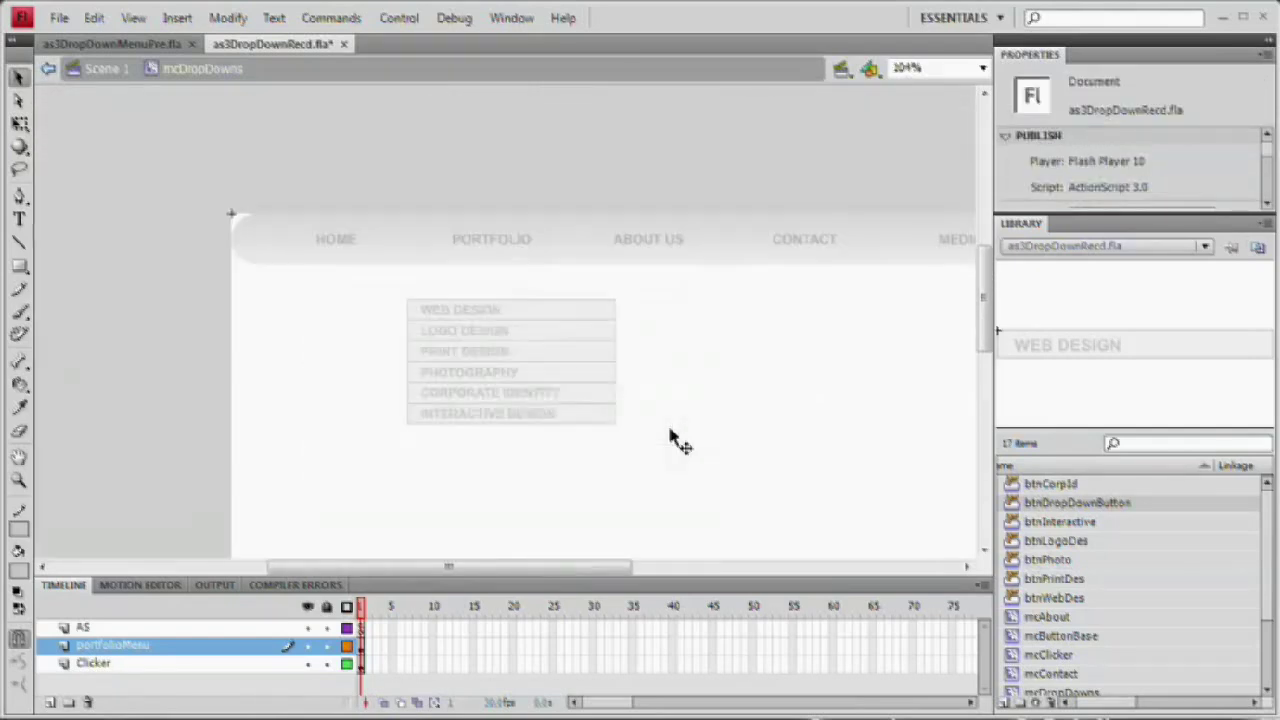
pyautogui.moveTo(666, 428); pyautogui.dragTo(605, 385)
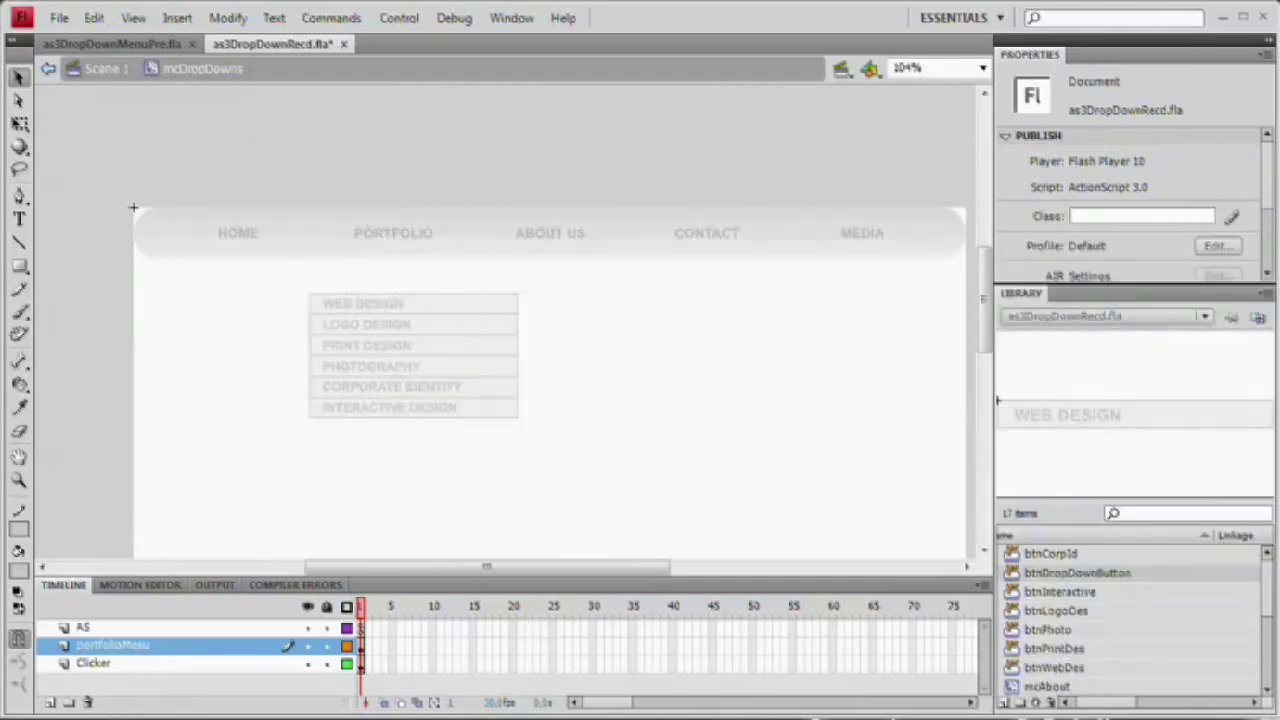
pyautogui.moveTo(187, 451); pyautogui.dragTo(612, 275)
pyautogui.click(1190, 196)
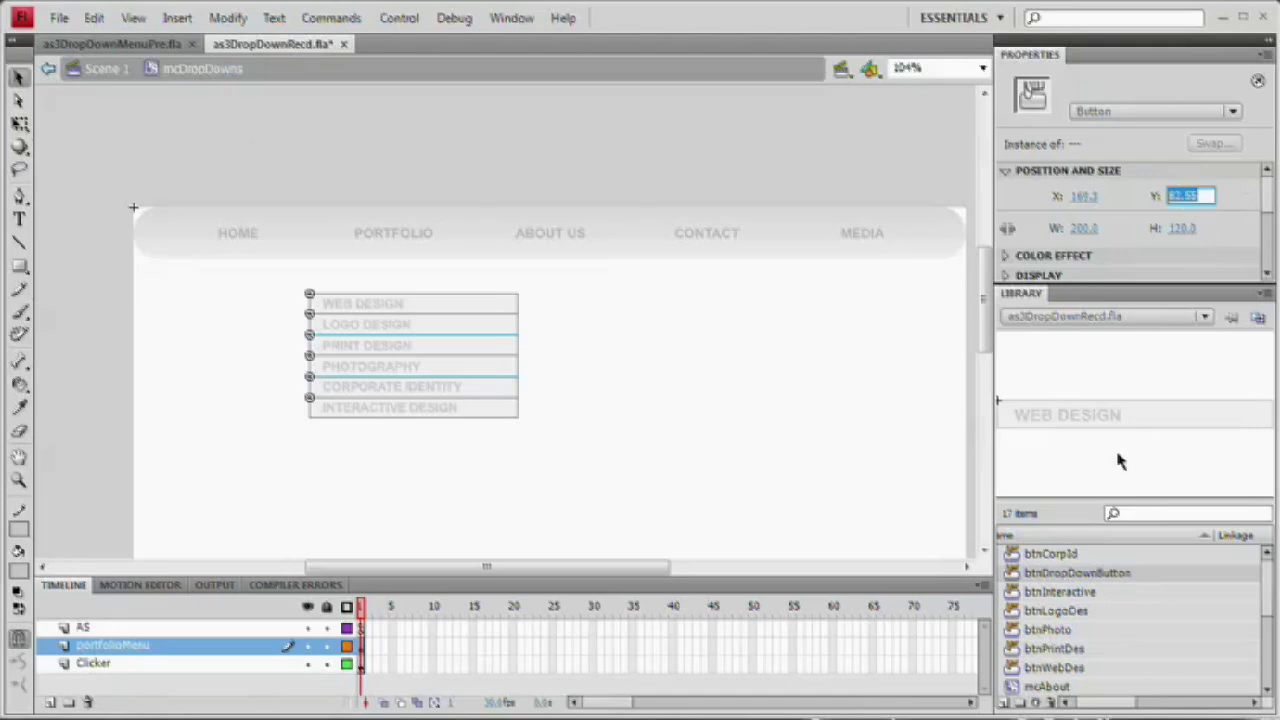
pyautogui.write('51')
pyautogui.press('Tab')
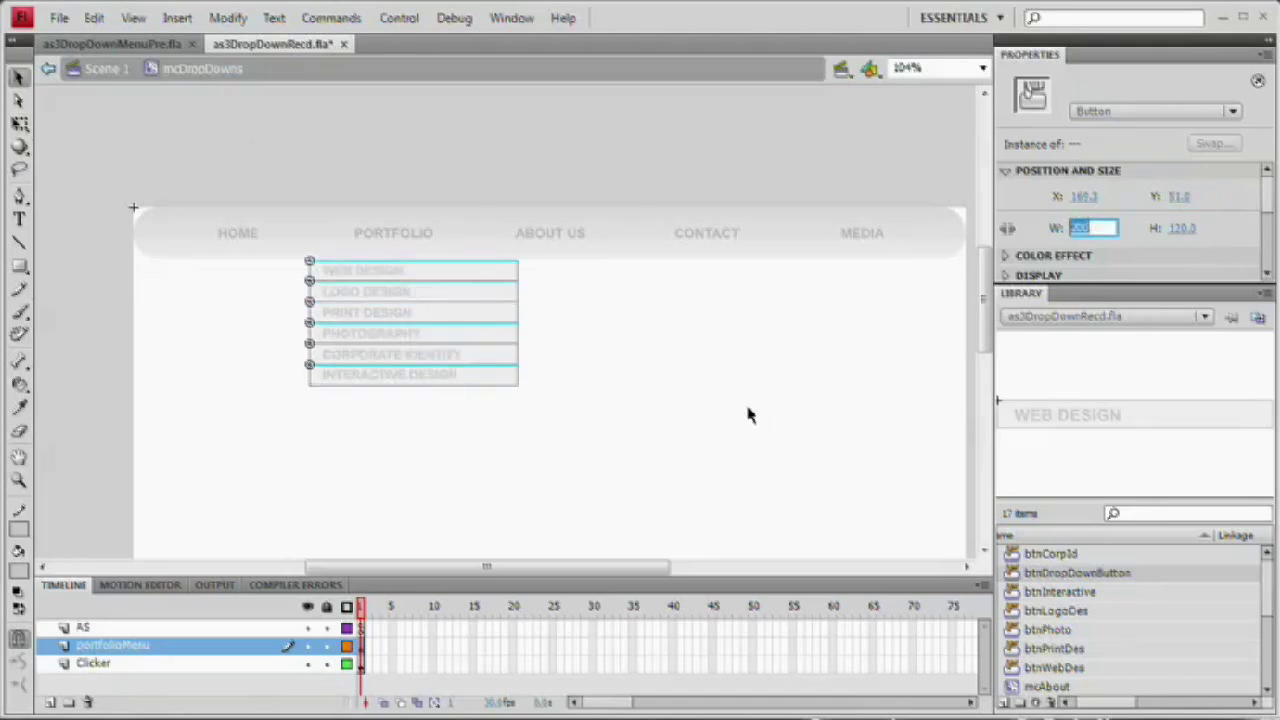
pyautogui.click(749, 415)
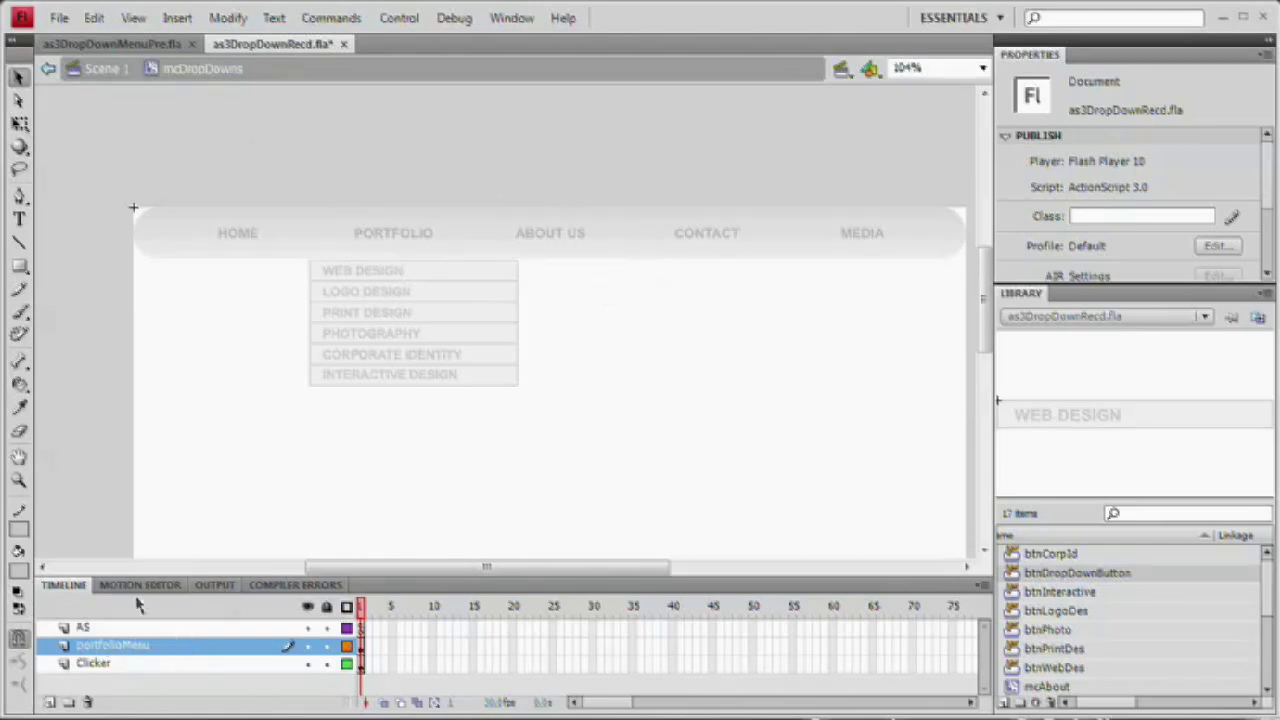
# Enlarge the timeline area and add a layer named portfolioFrame directly above the portfolioMenu layer.
pyautogui.click(185, 567)
pyautogui.moveTo(390, 572); pyautogui.dragTo(634, 534)
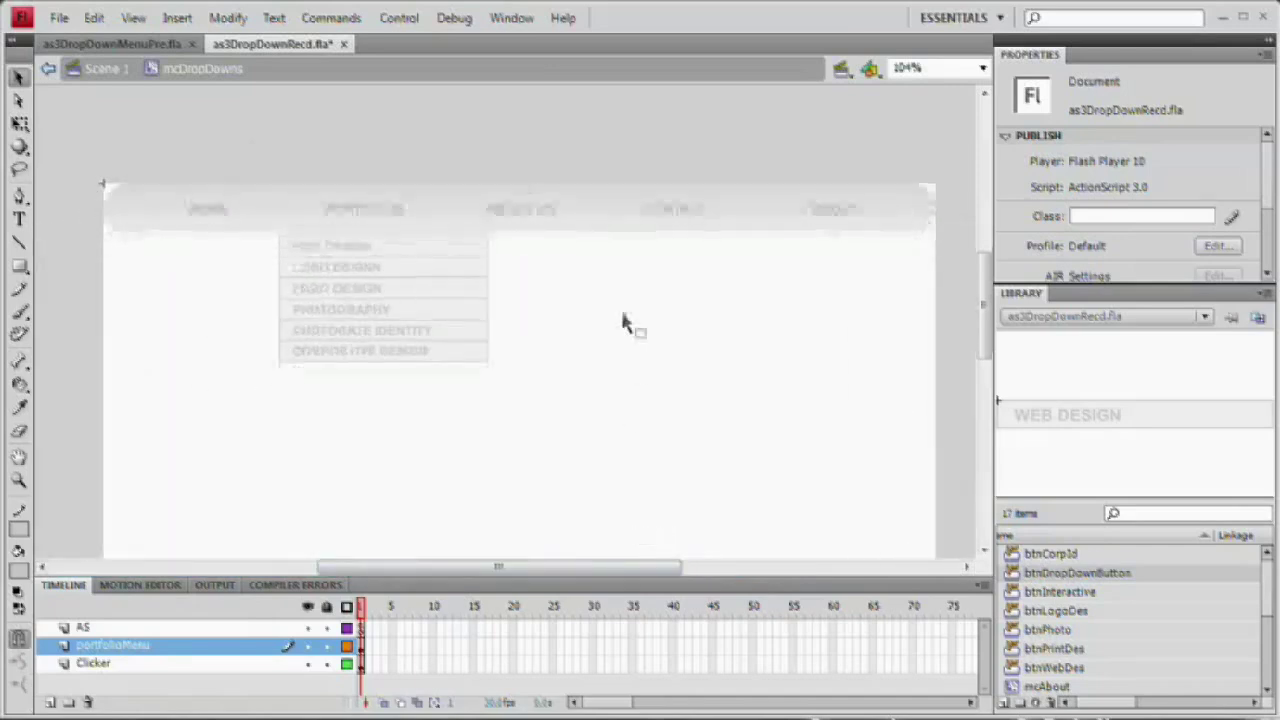
pyautogui.moveTo(622, 320); pyautogui.dragTo(617, 266)
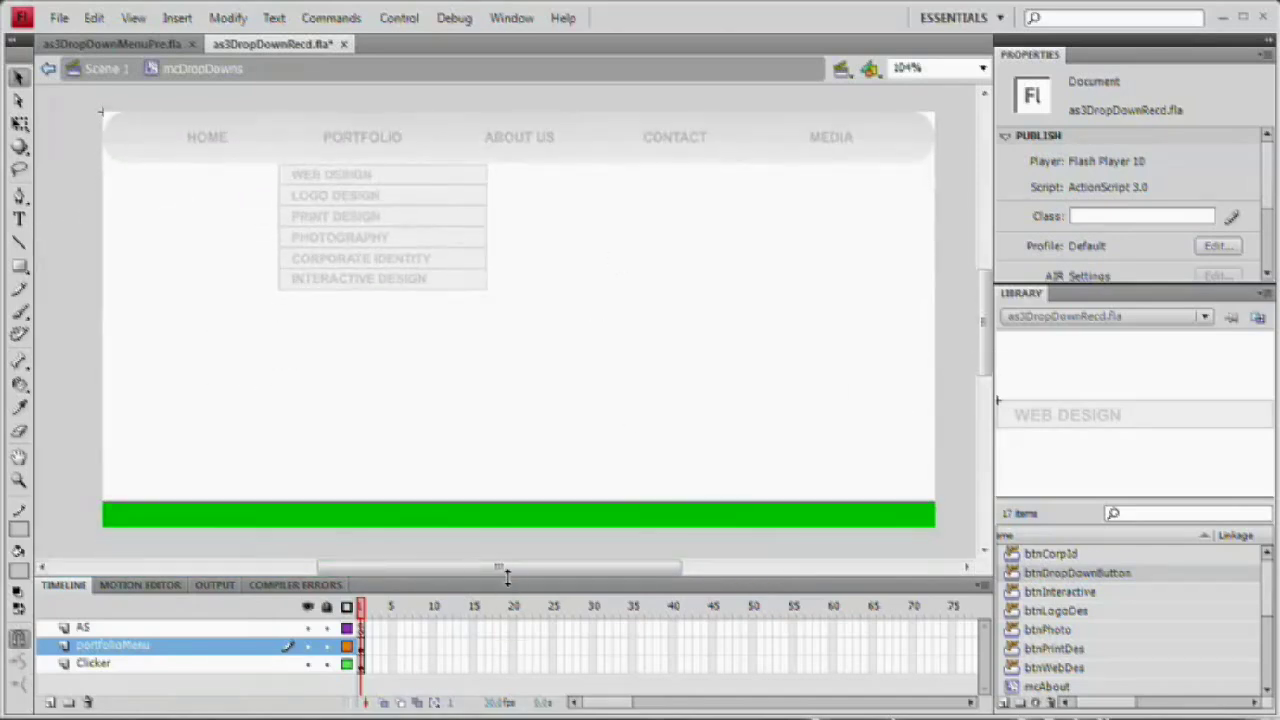
pyautogui.moveTo(507, 577); pyautogui.dragTo(505, 401)
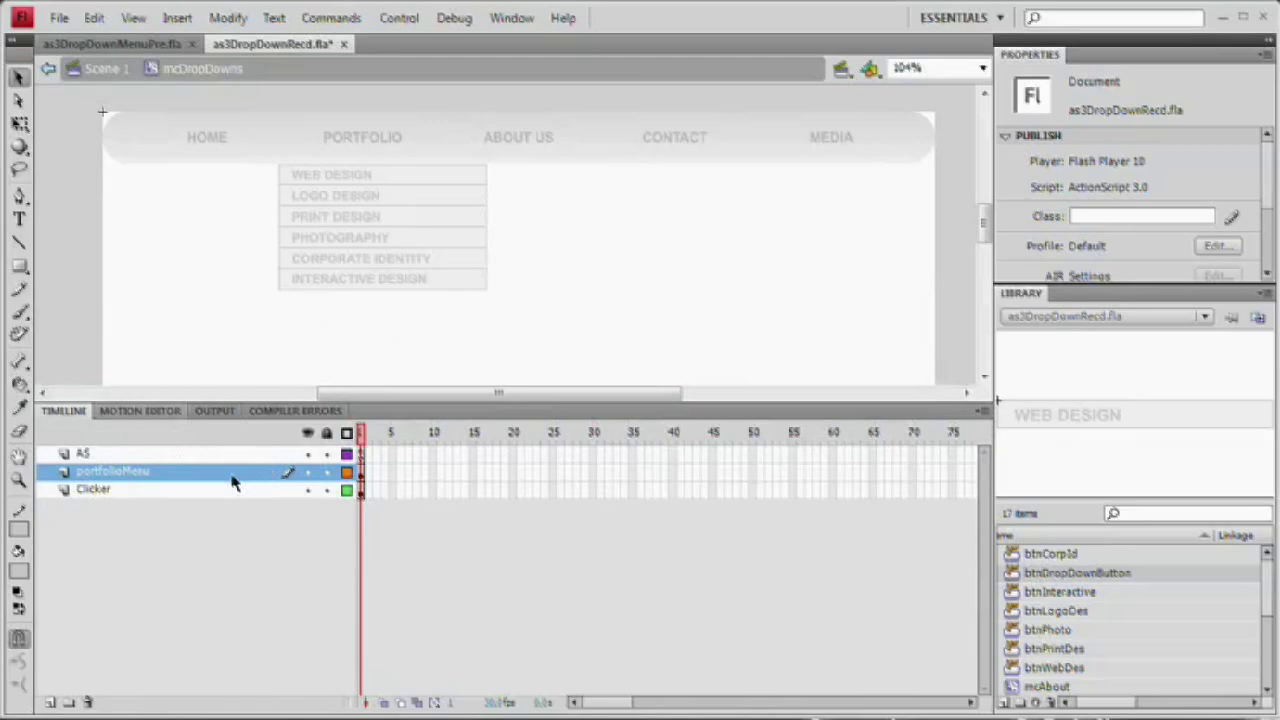
pyautogui.click(52, 702)
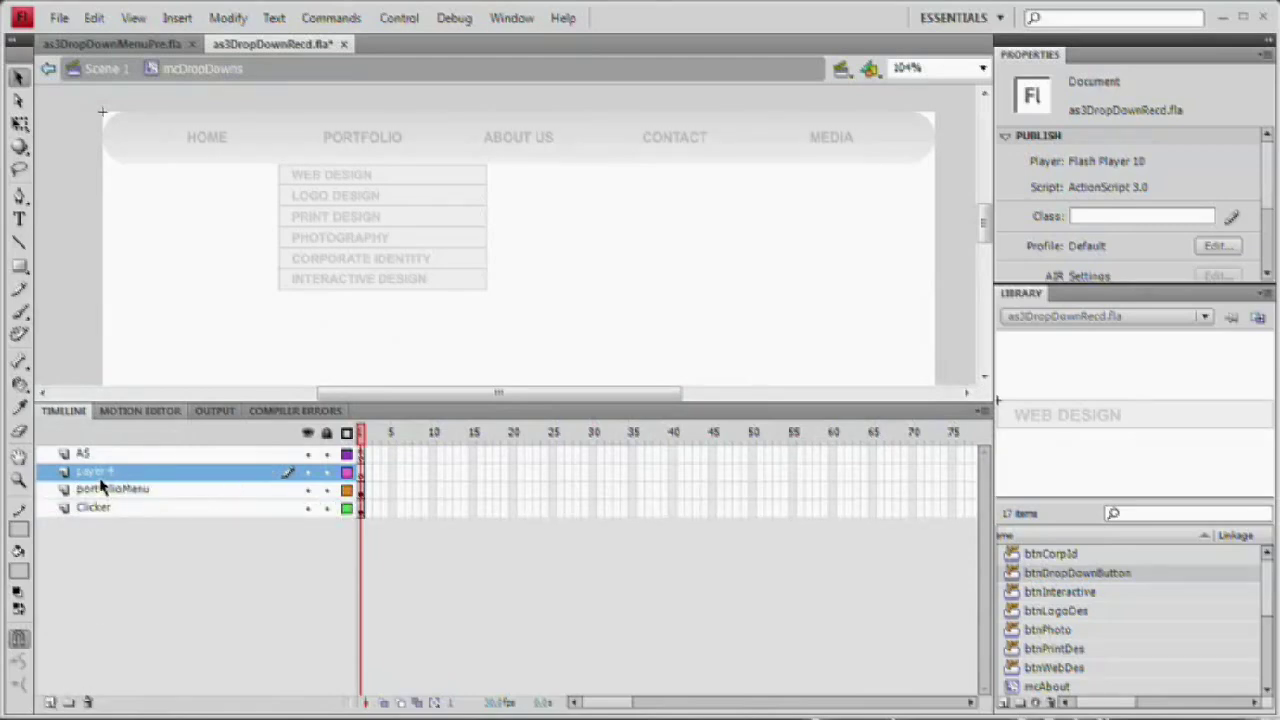
pyautogui.doubleClick(95, 472)
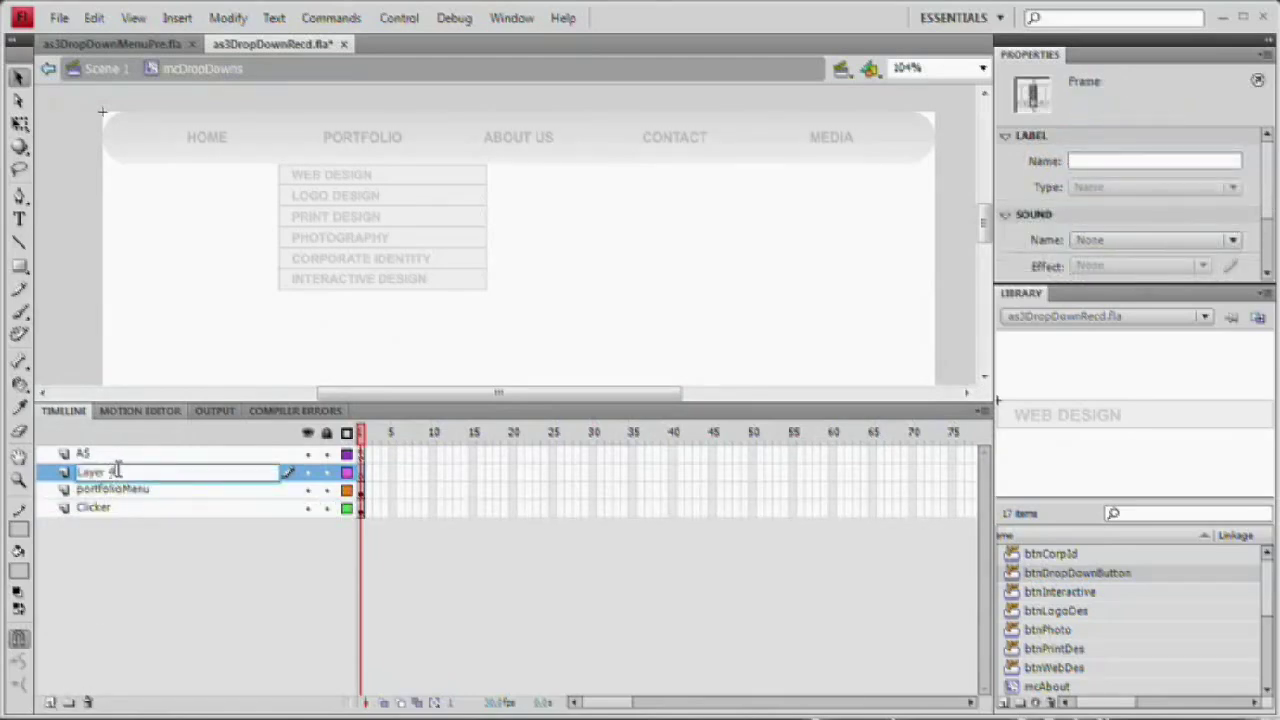
pyautogui.write('portfolio')
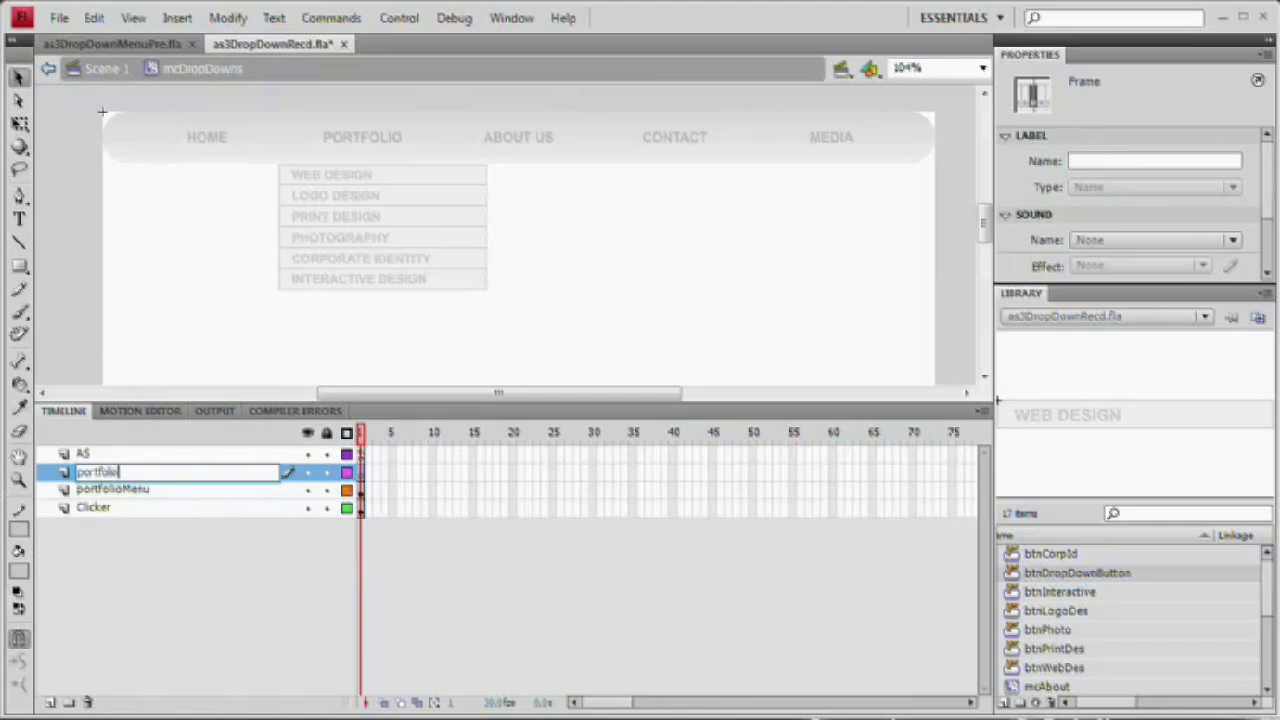
pyautogui.write('Frame')
pyautogui.press('Return')
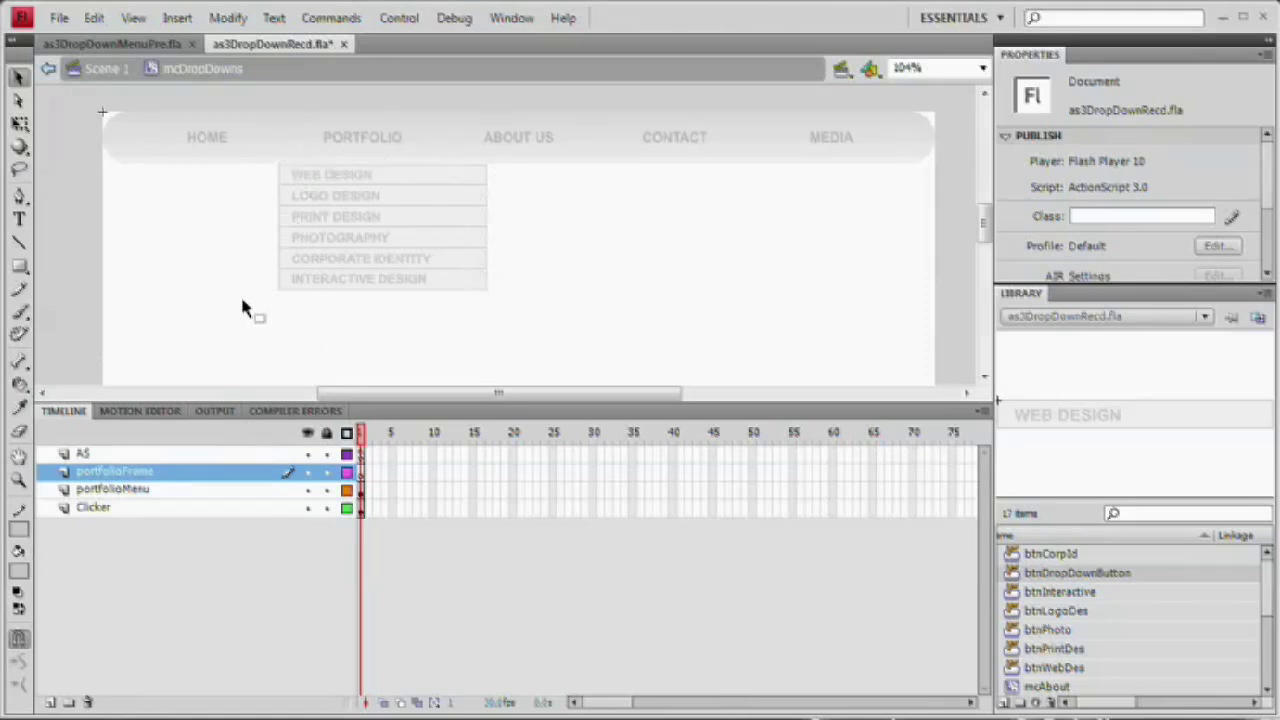
# Set the X position of all six portfolio buttons together to 175.
pyautogui.moveTo(240, 330); pyautogui.dragTo(557, 171)
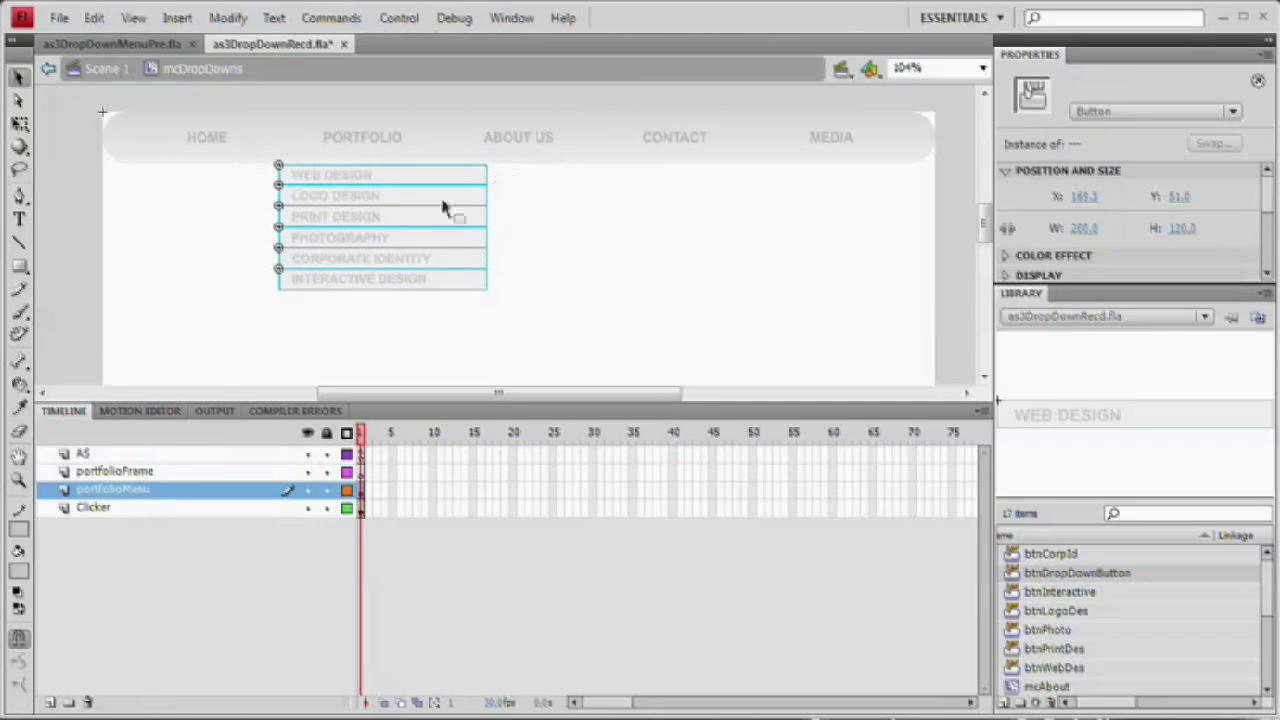
pyautogui.click(1083, 200)
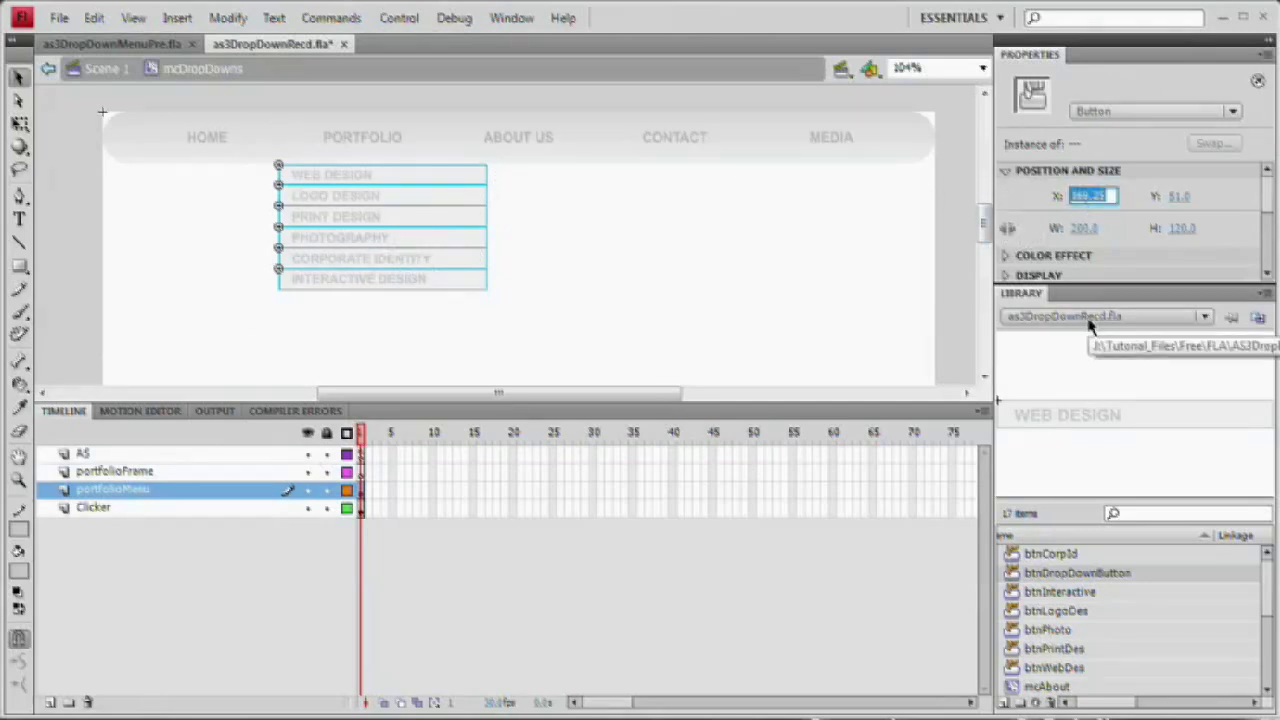
pyautogui.write('175')
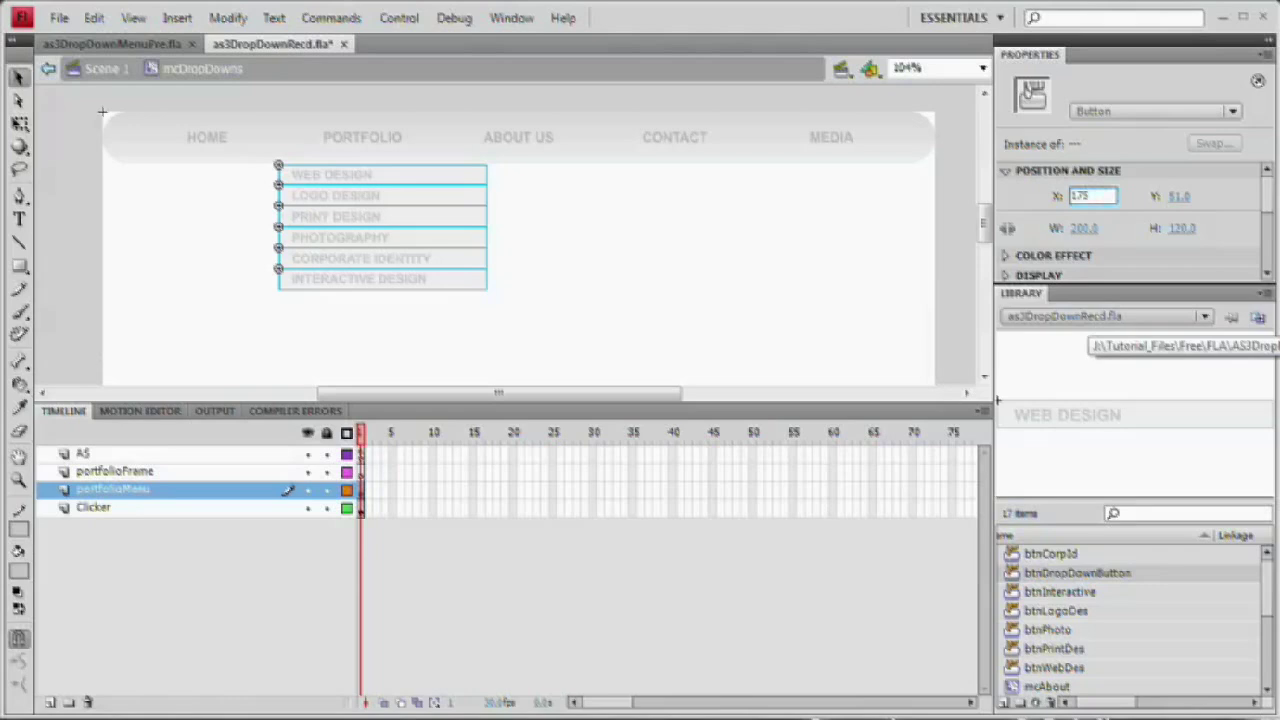
pyautogui.press('Tab')
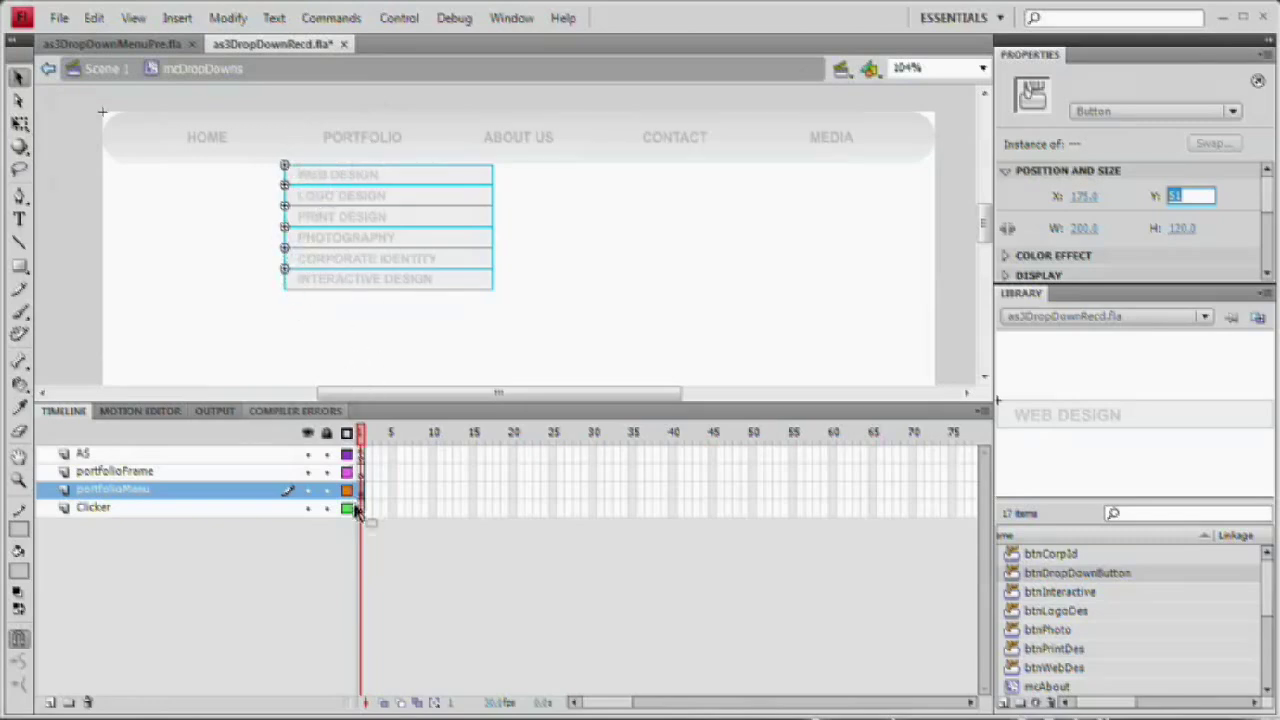
# On the portfolioFrame layer, draw a blue rectangle without a stroke, about 256 by 13 px, along the underside of the INTERACTIVE DESIGN button.
pyautogui.click(358, 471)
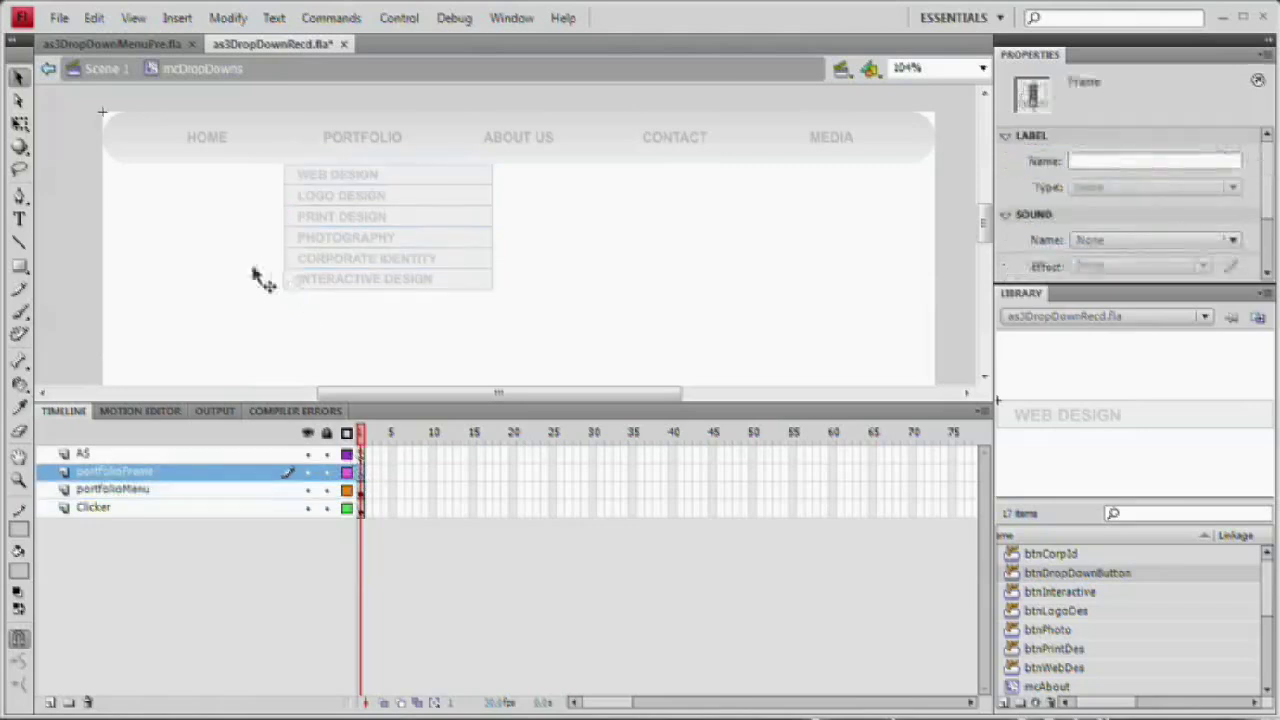
pyautogui.click(19, 266)
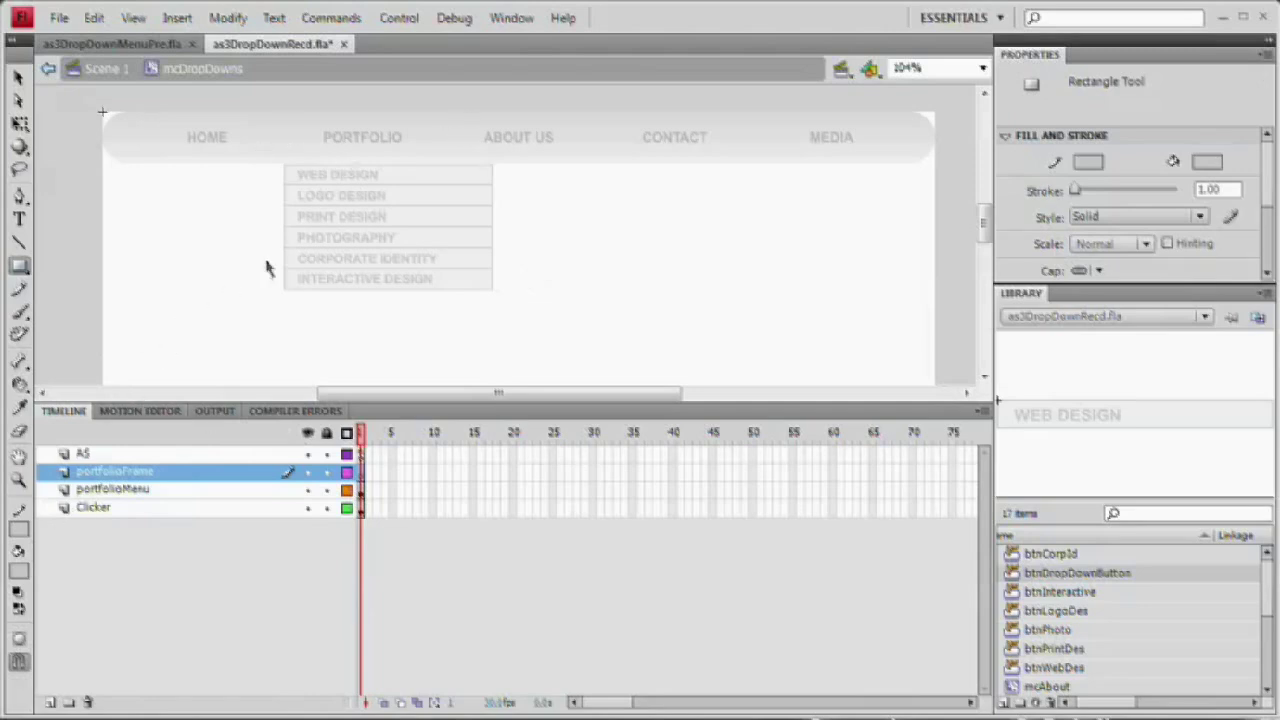
pyautogui.click(19, 530)
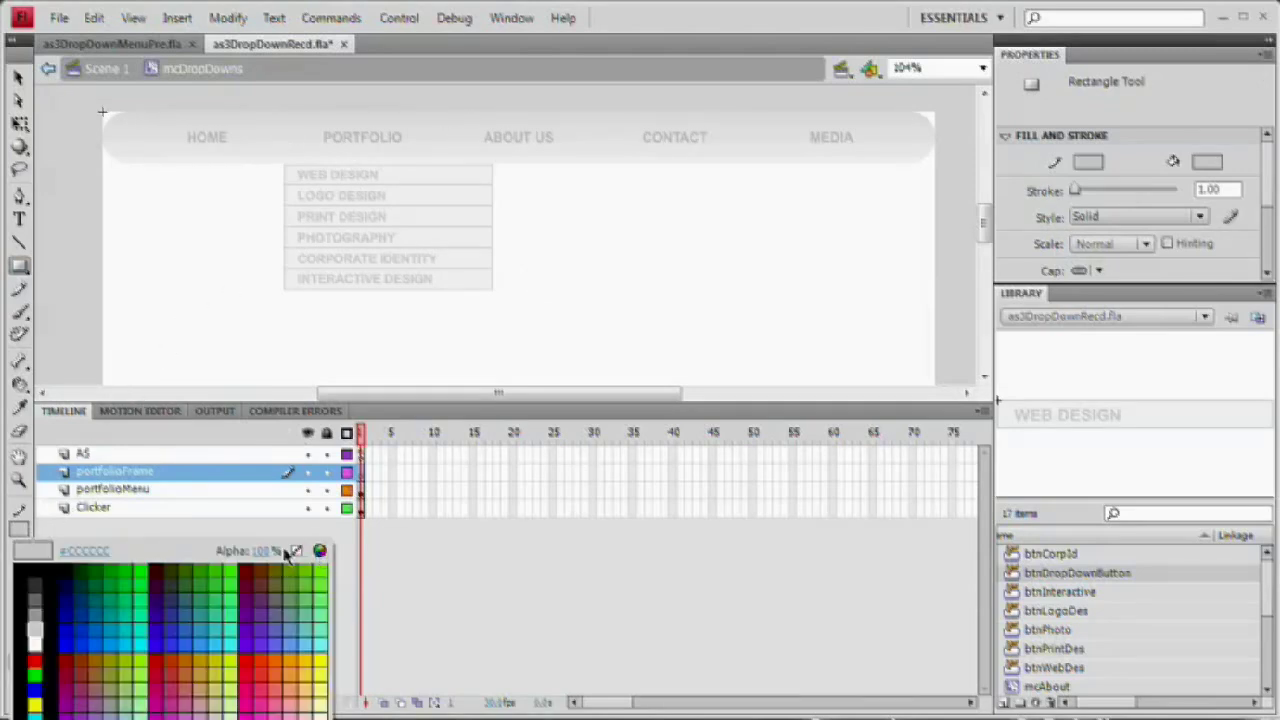
pyautogui.click(296, 551)
pyautogui.click(19, 571)
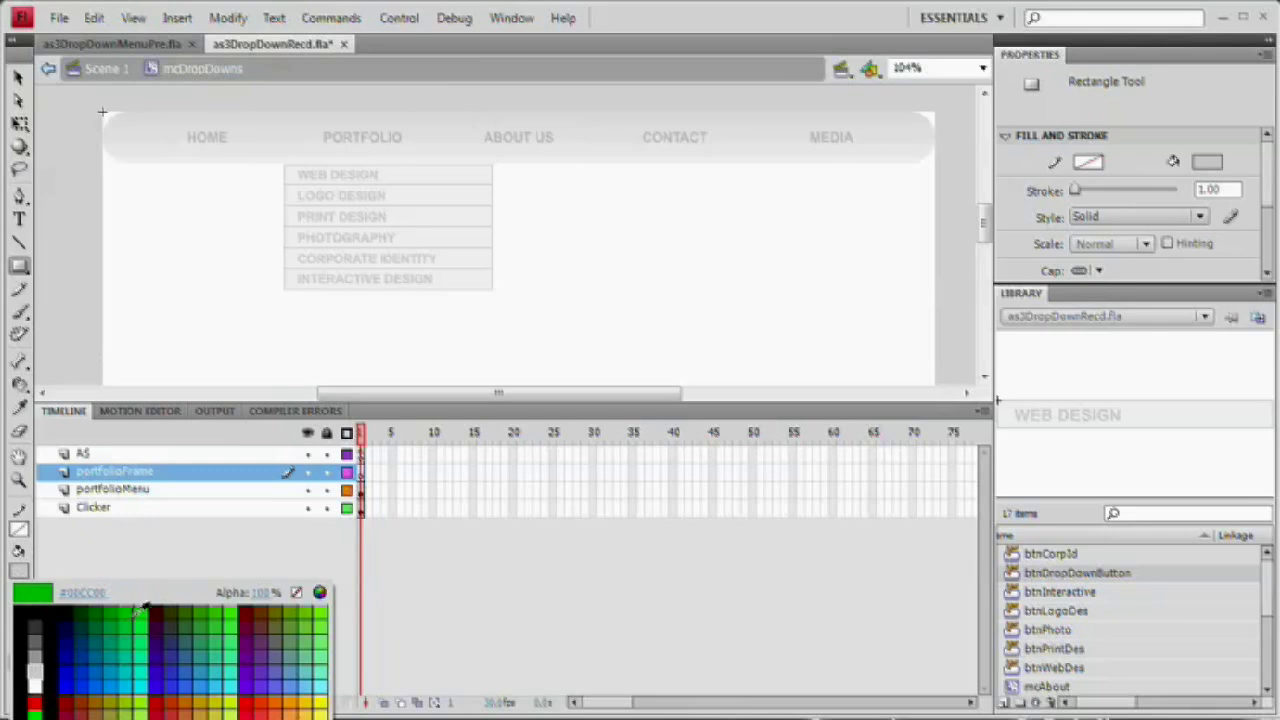
pyautogui.click(112, 664)
pyautogui.moveTo(241, 322); pyautogui.dragTo(451, 300)
# Duplicate the blue bar into the empty area beside the menu and rotate the copy to vertical.
pyautogui.press('v')
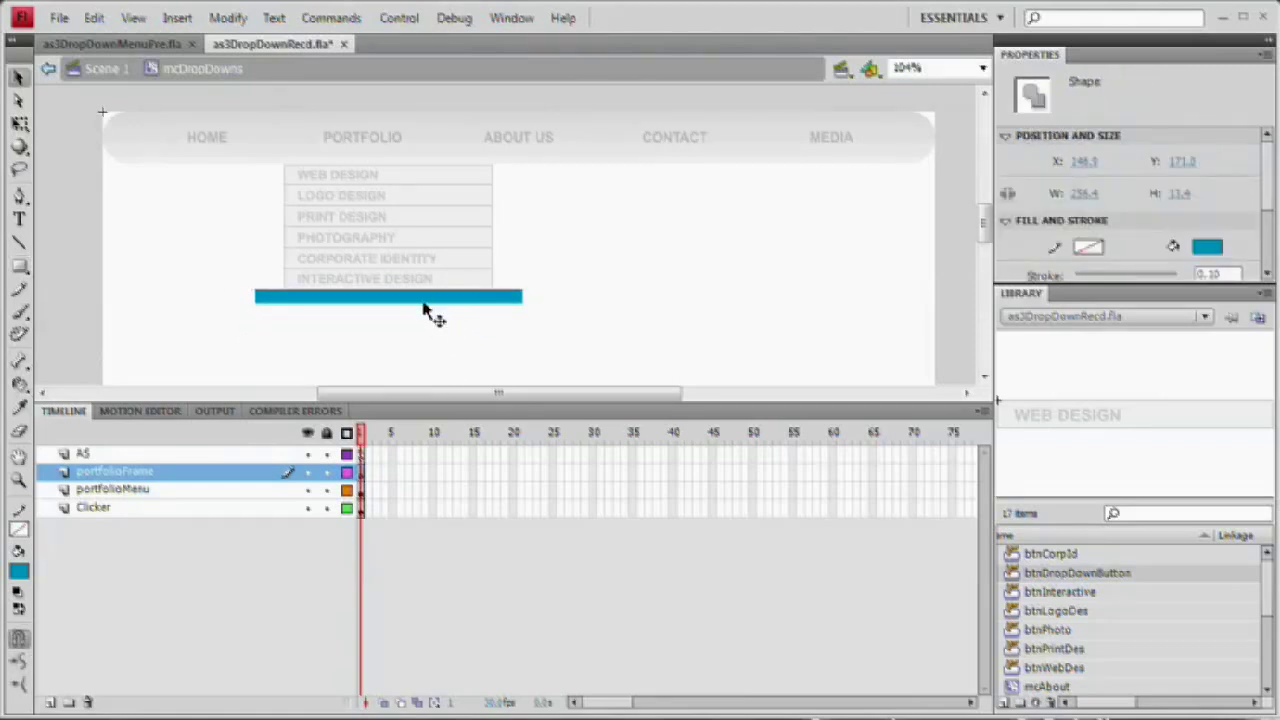
pyautogui.moveTo(405, 303); pyautogui.dragTo(740, 262)
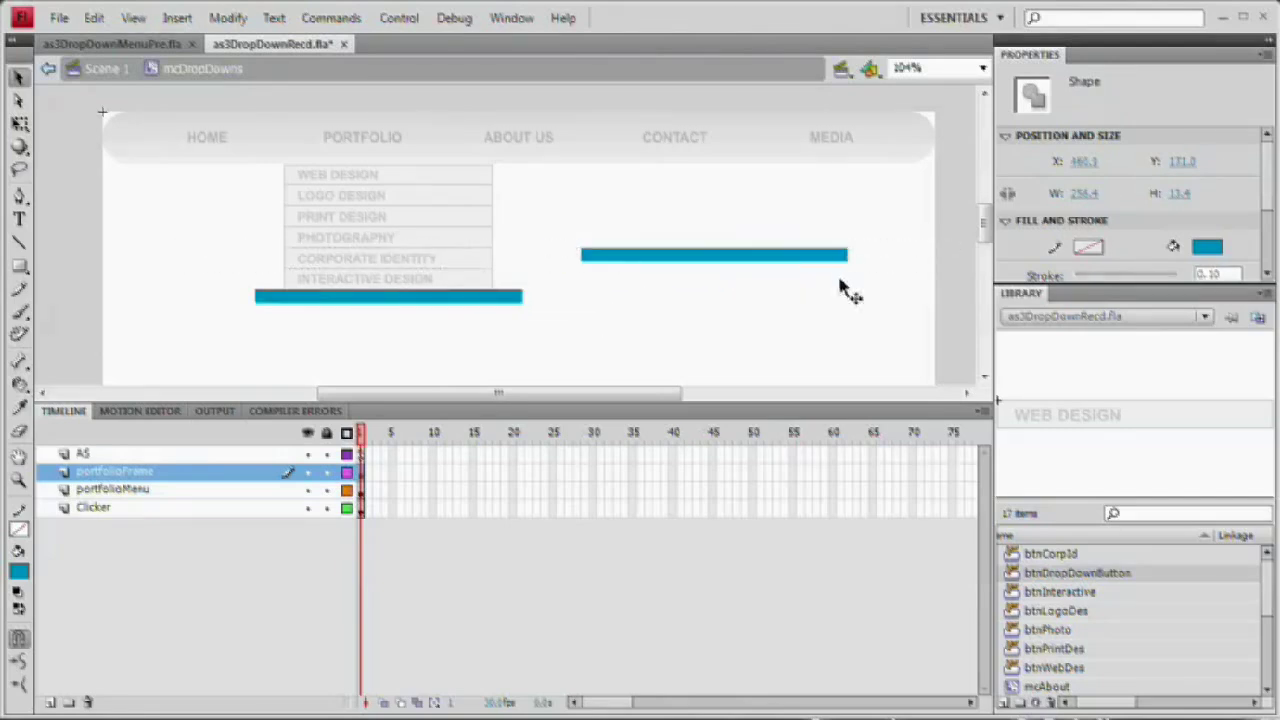
pyautogui.press('q')
pyautogui.moveTo(866, 237); pyautogui.dragTo(740, 354)
pyautogui.click(729, 280)
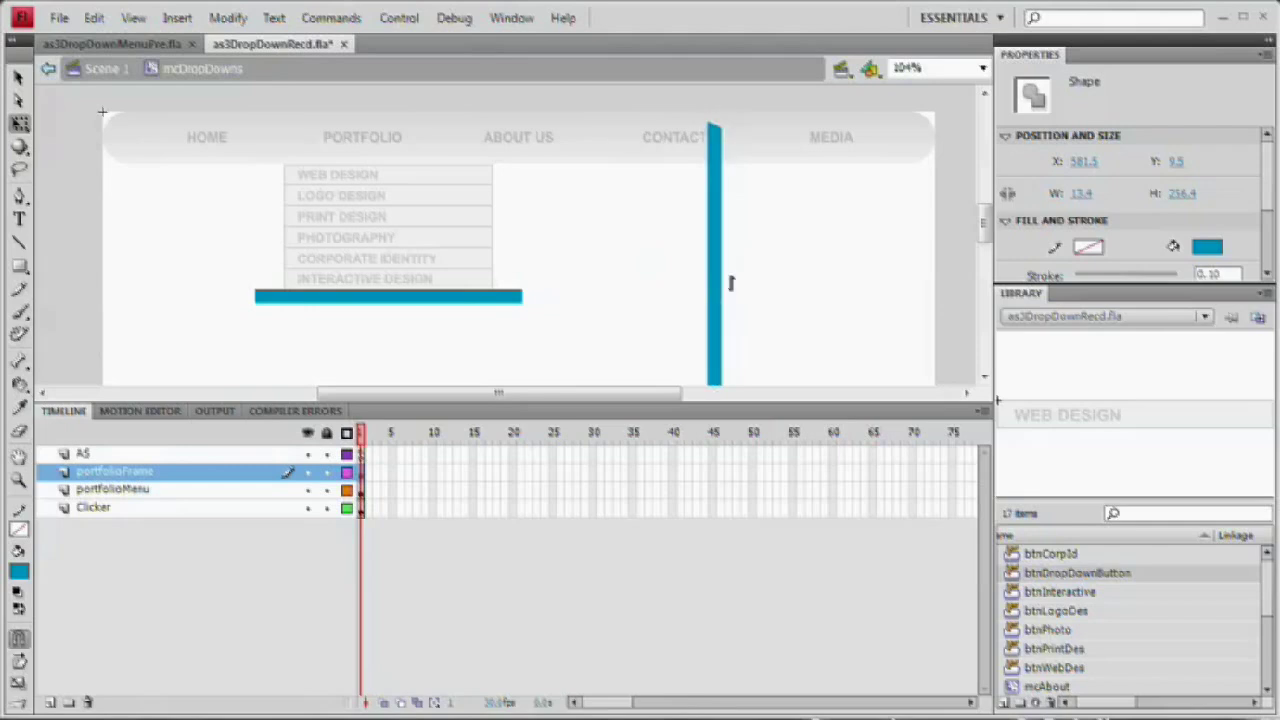
# Place a copy of the vertical bar against the menu's left edge and move the original against its right edge.
pyautogui.press('v')
pyautogui.moveTo(723, 303); pyautogui.dragTo(279, 220)
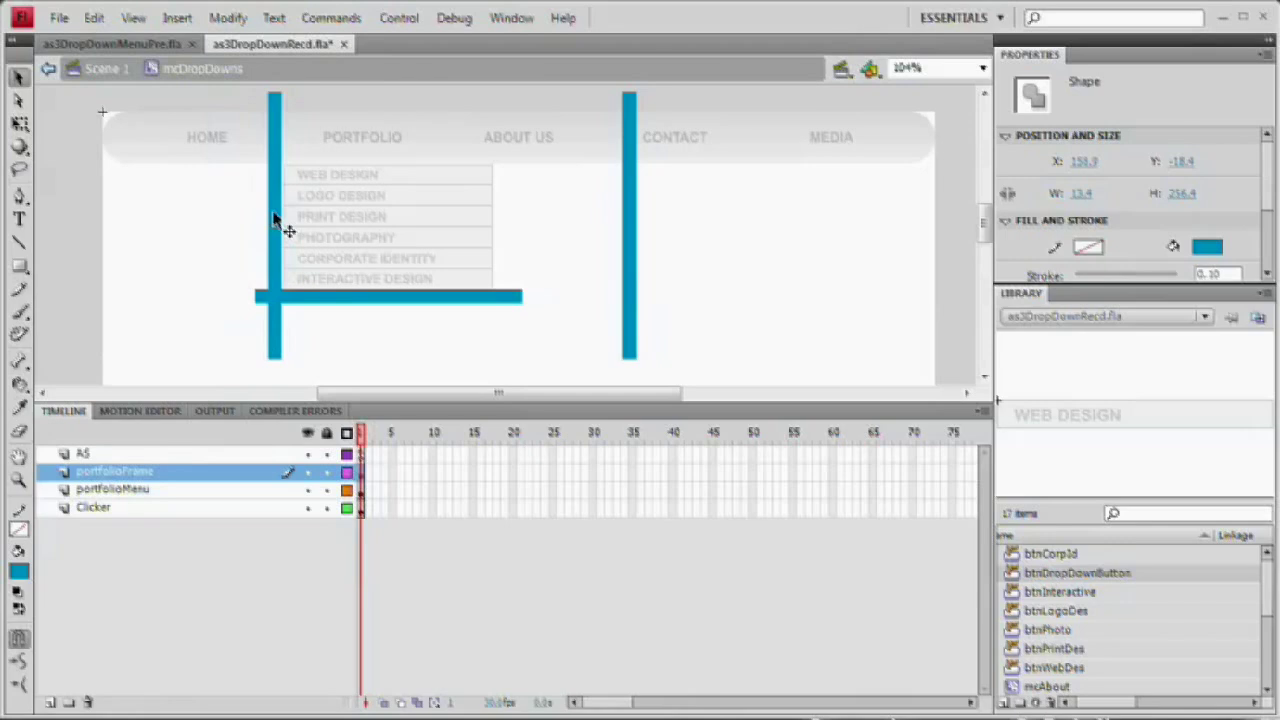
pyautogui.press('Right')
pyautogui.press('Right')
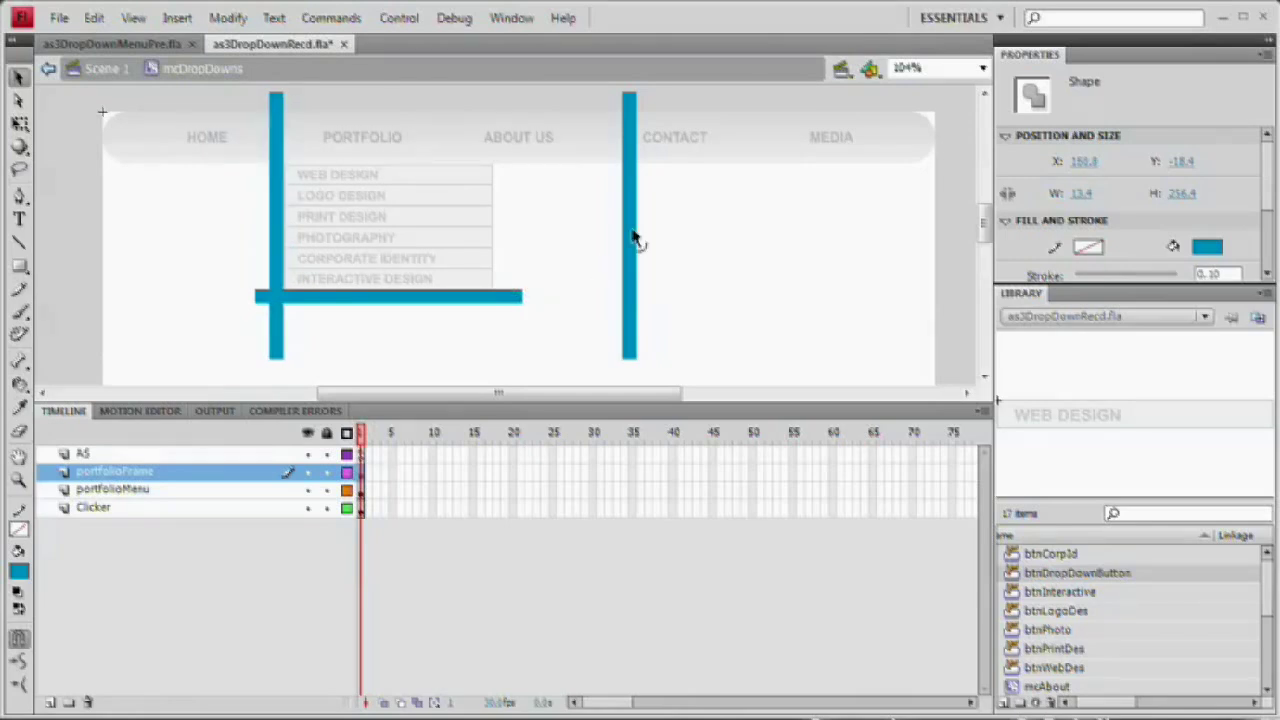
pyautogui.moveTo(637, 243); pyautogui.dragTo(507, 238)
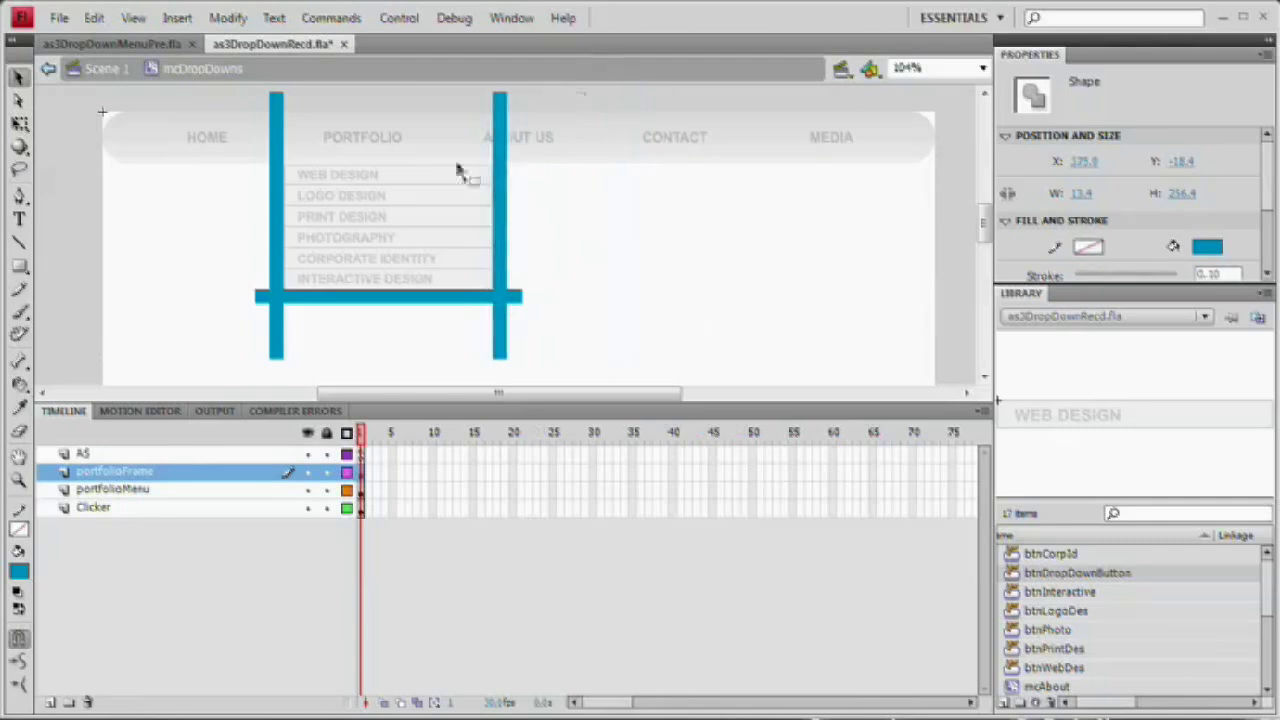
# Cut off the right bar's section above the menu, rotate it to horizontal and place it on top of the remaining bar.
pyautogui.click(209, 151)
pyautogui.scroll(2, 335, 262)
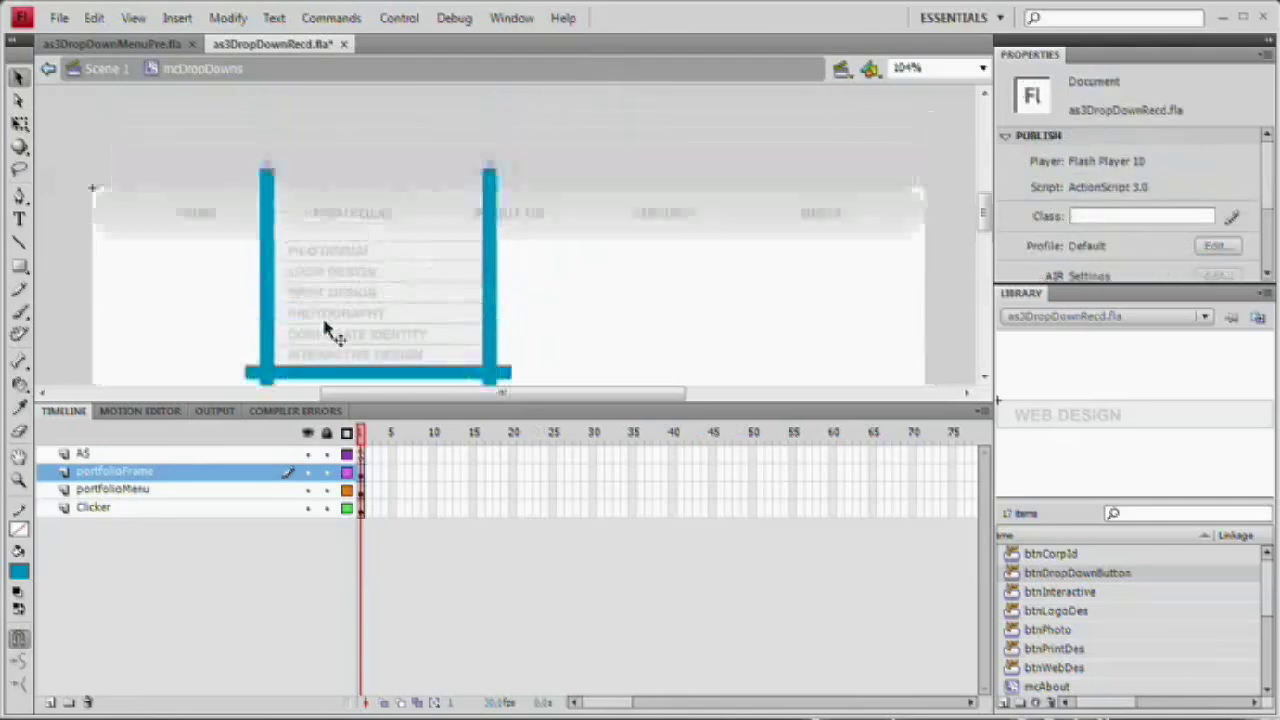
pyautogui.moveTo(455, 133); pyautogui.dragTo(563, 251)
pyautogui.moveTo(489, 214); pyautogui.dragTo(587, 331)
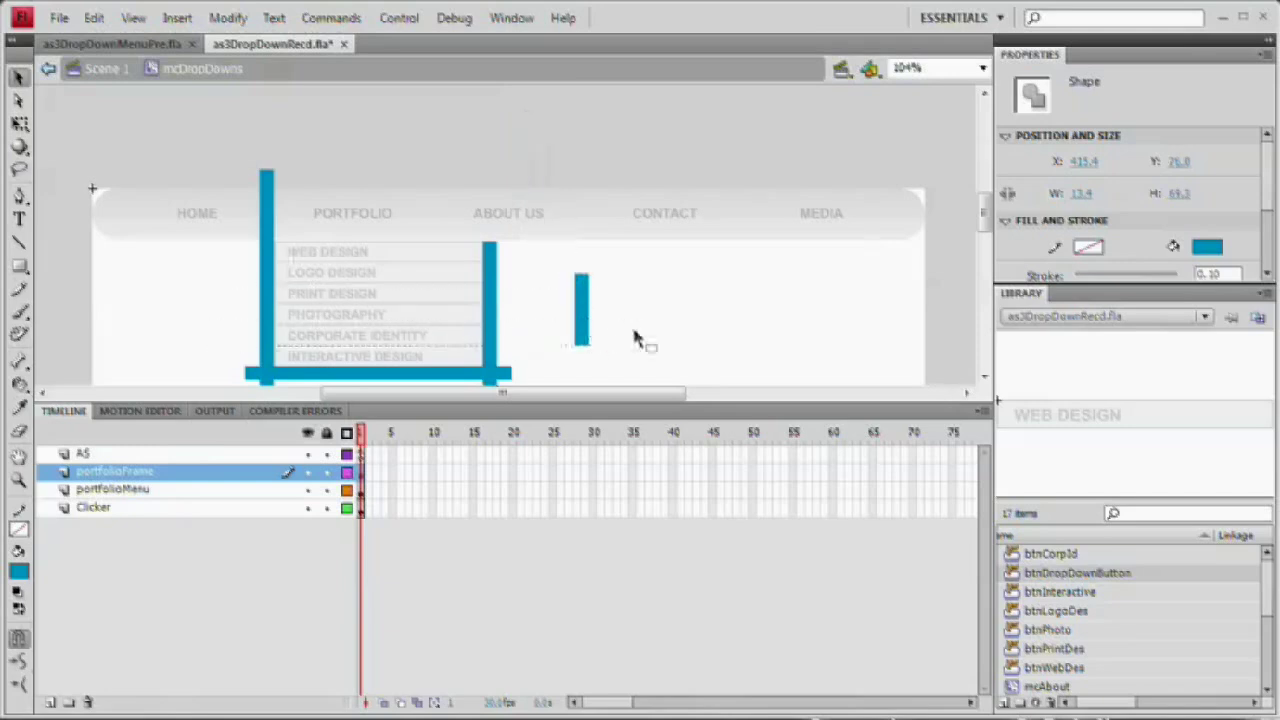
pyautogui.press('q')
pyautogui.moveTo(606, 271); pyautogui.dragTo(476, 231)
pyautogui.press('v')
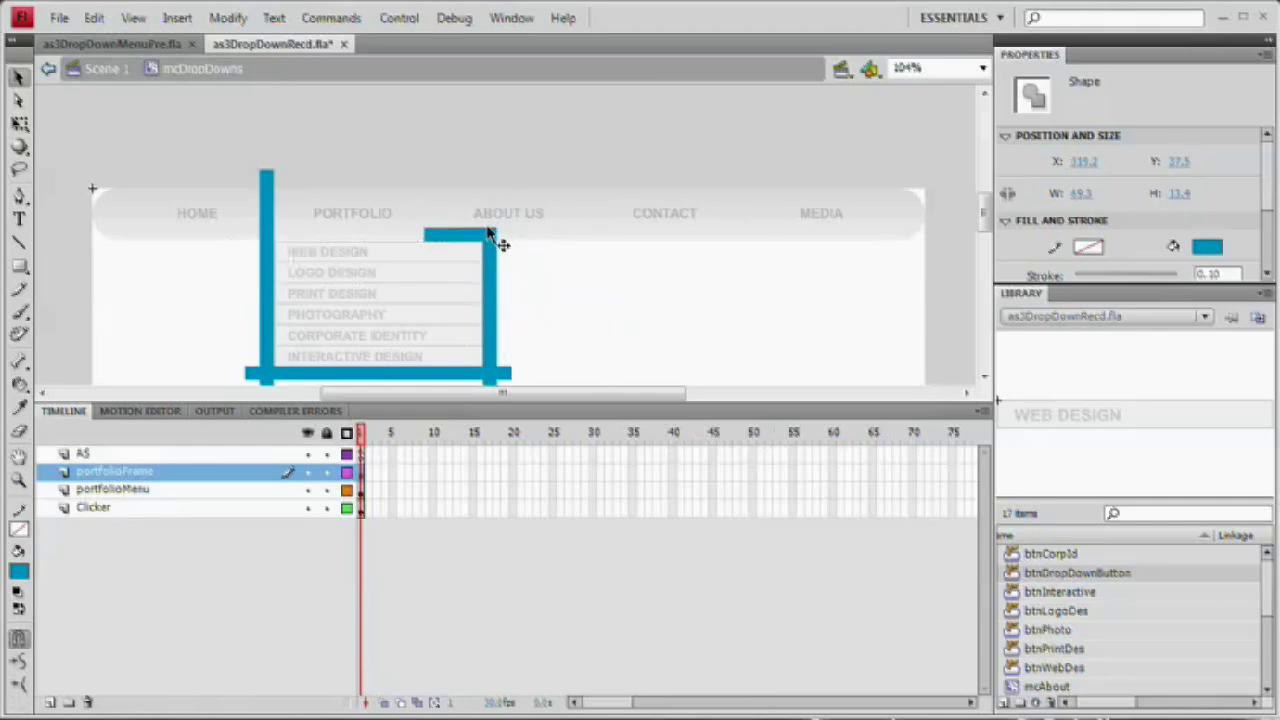
# Set the width of the short horizontal piece to 50.
pyautogui.press('q')
pyautogui.click(440, 235)
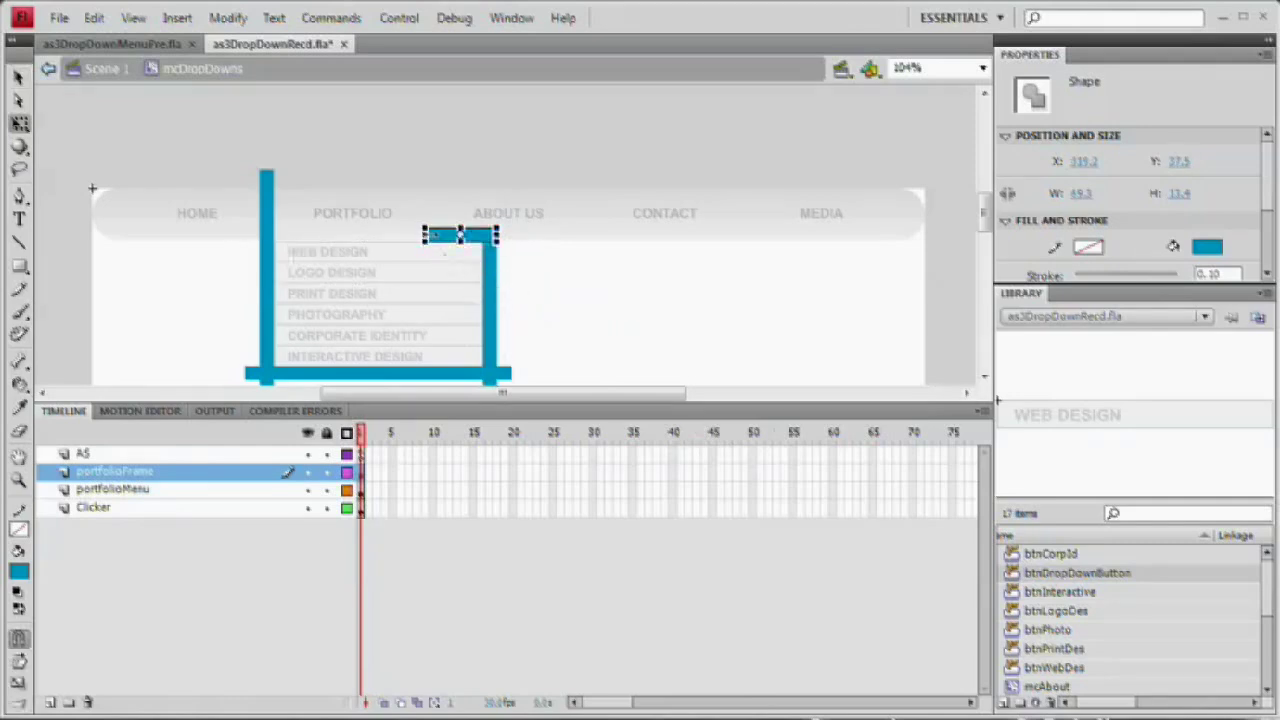
pyautogui.click(1088, 194)
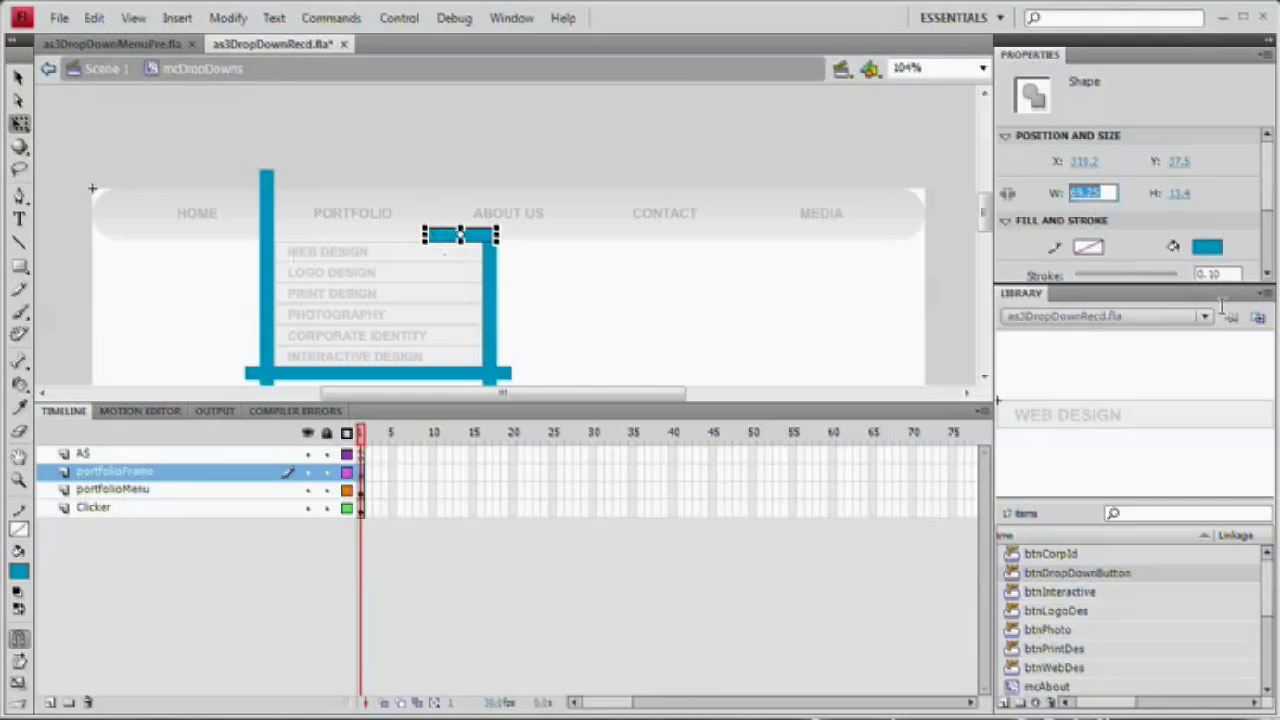
pyautogui.write('50')
pyautogui.press('Tab')
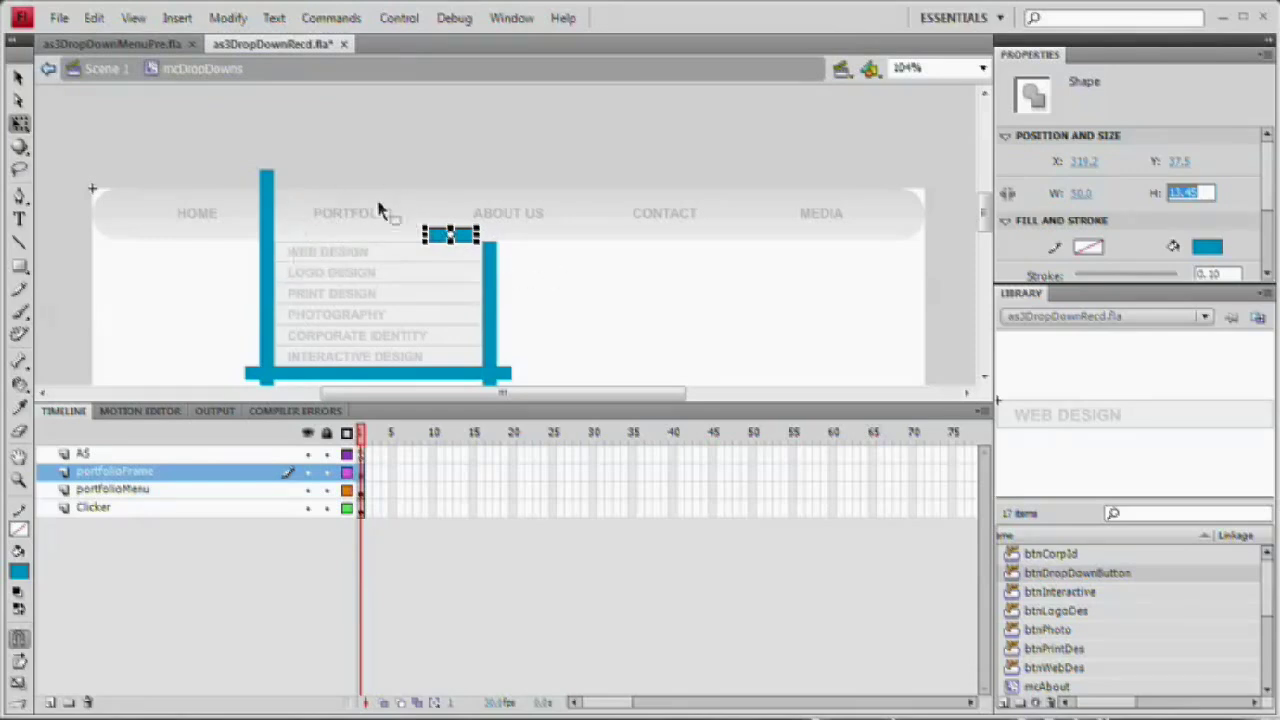
pyautogui.write('5')
pyautogui.click(19, 77)
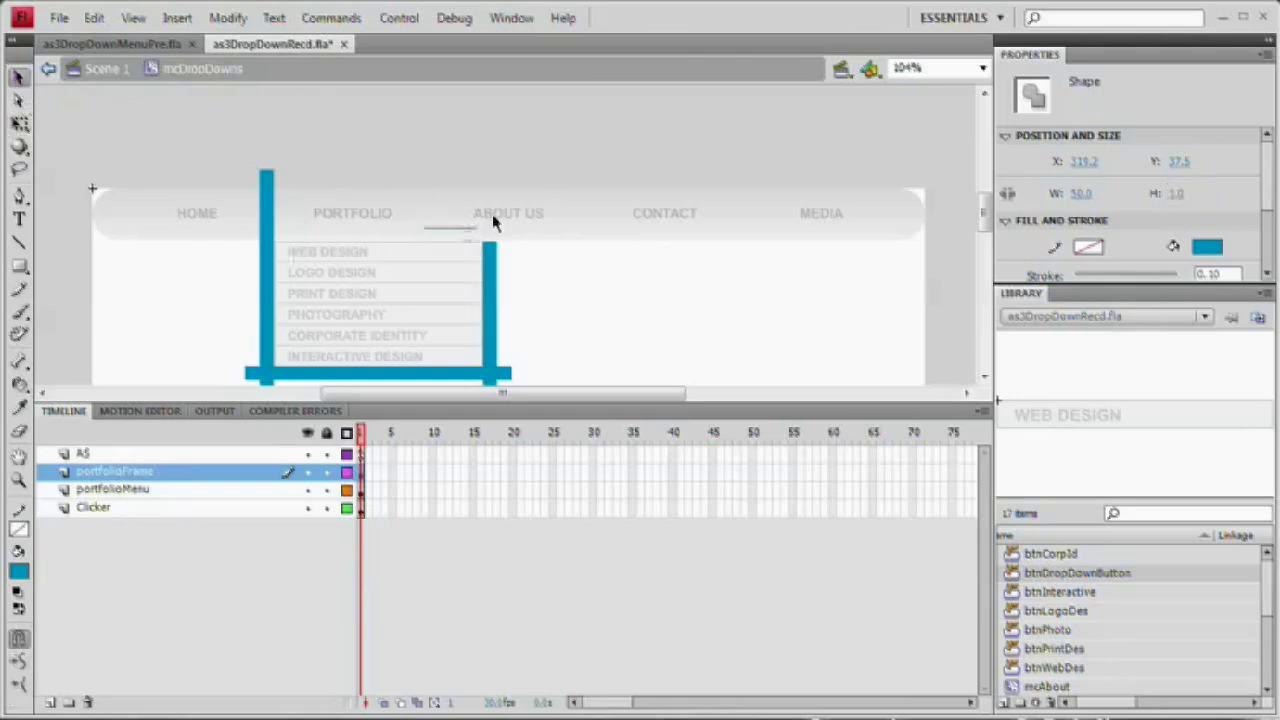
pyautogui.click(1185, 194)
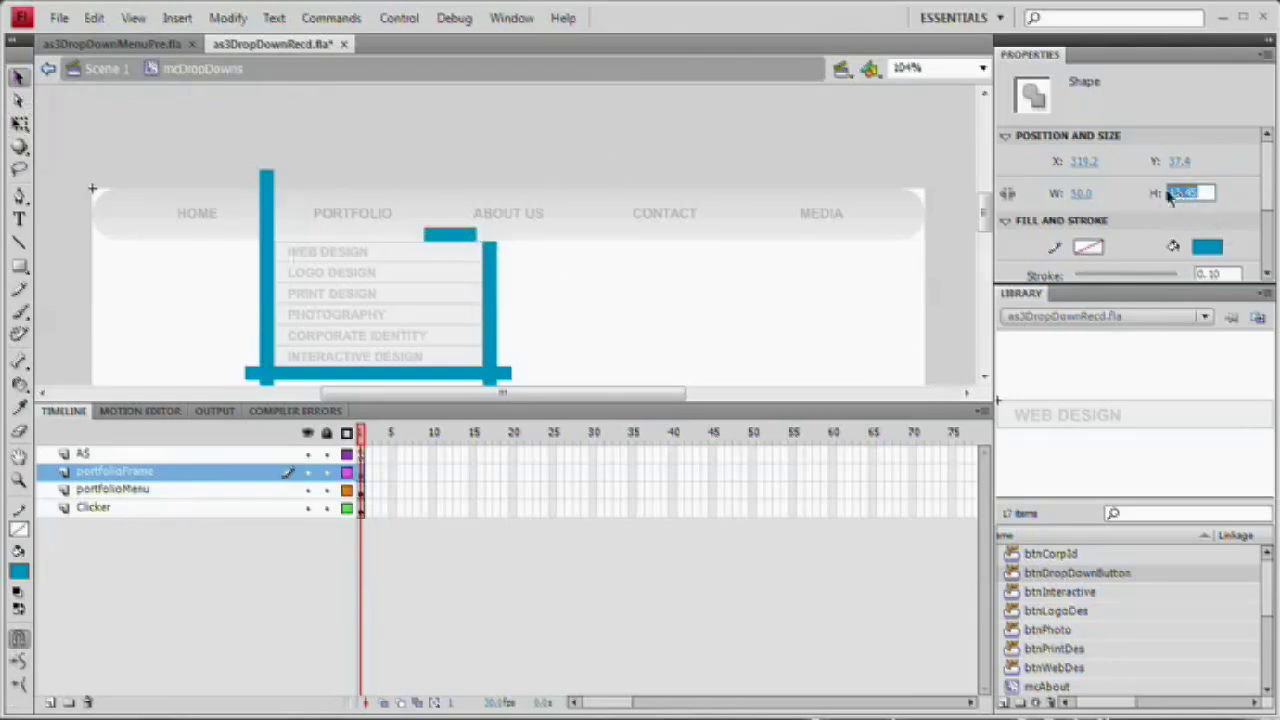
# Align the short horizontal piece with the right bar's outer edge and stand a copy rotated to vertical on its inner end.
pyautogui.moveTo(452, 237); pyautogui.dragTo(489, 191)
pyautogui.press('q')
pyautogui.moveTo(520, 150); pyautogui.dragTo(453, 205)
pyautogui.press('v')
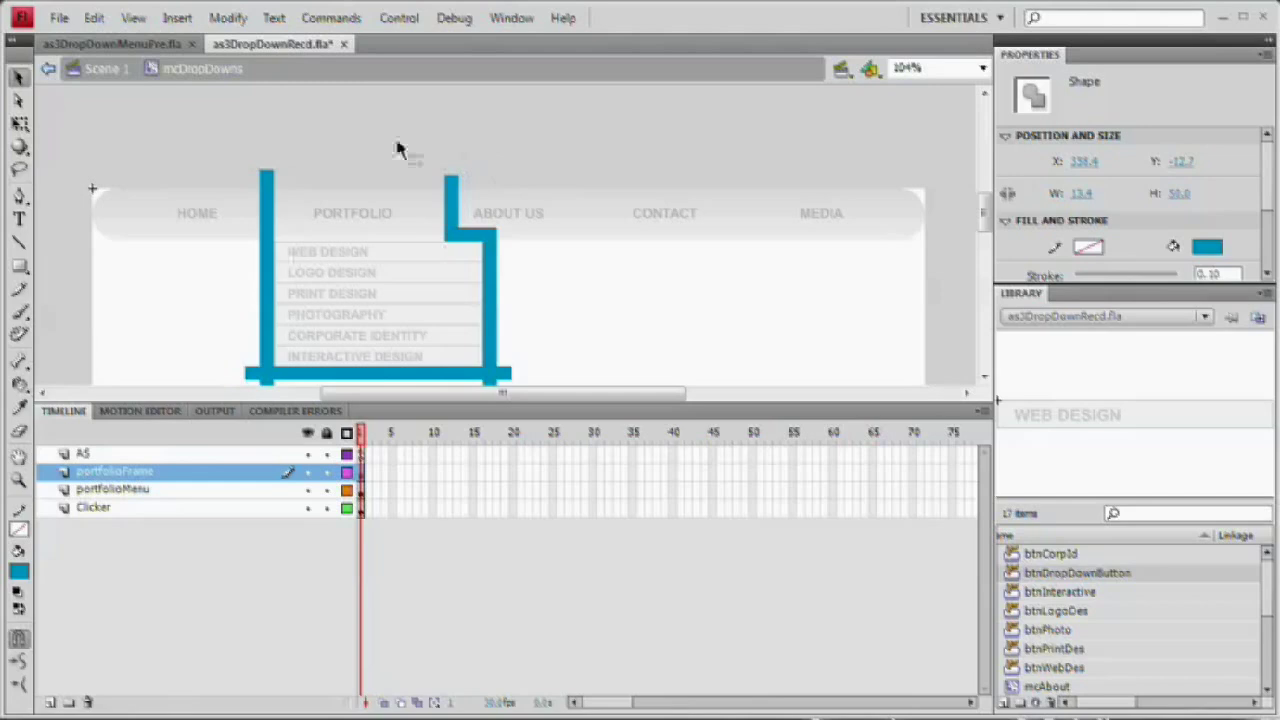
# Duplicate the upper part of the left vertical bar and place the copy over the HOME button.
pyautogui.click(397, 149)
pyautogui.moveTo(236, 127); pyautogui.dragTo(289, 327)
pyautogui.moveTo(334, 263); pyautogui.dragTo(330, 305)
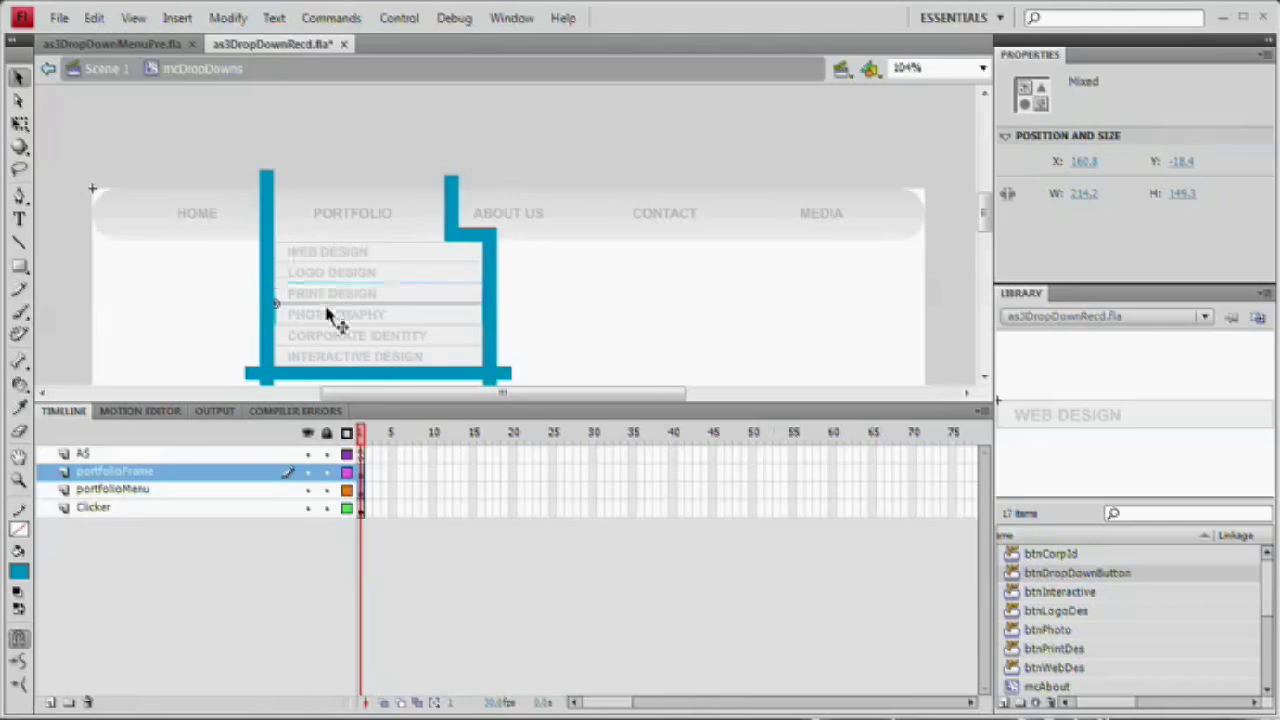
pyautogui.keyDown('shift'); pyautogui.click(331, 314); pyautogui.keyUp('shift')
pyautogui.moveTo(270, 210); pyautogui.dragTo(203, 176)
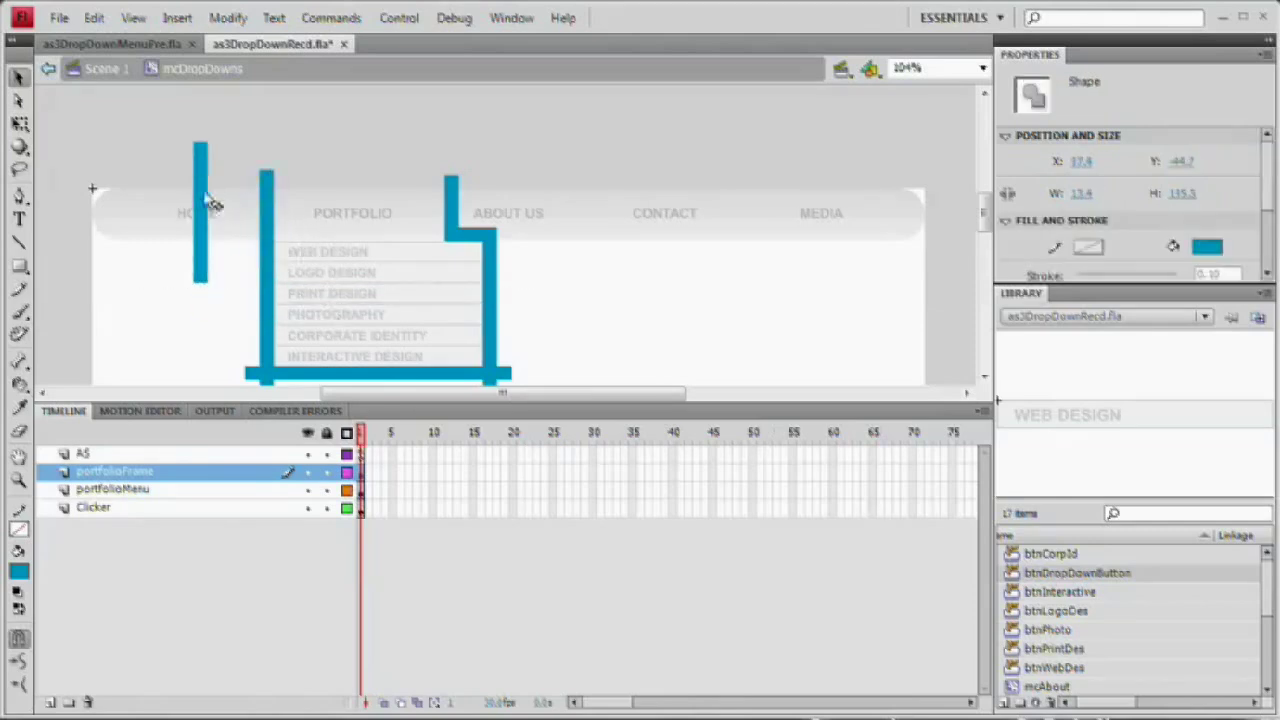
pyautogui.moveTo(205, 232); pyautogui.dragTo(205, 205)
# Rotate the copied piece to horizontal and fit it about 177 px wide across the top, from the left bar to the short upright.
pyautogui.press('q')
pyautogui.moveTo(220, 98); pyautogui.dragTo(458, 183)
pyautogui.press('v')
pyautogui.press('q')
pyautogui.press('v')
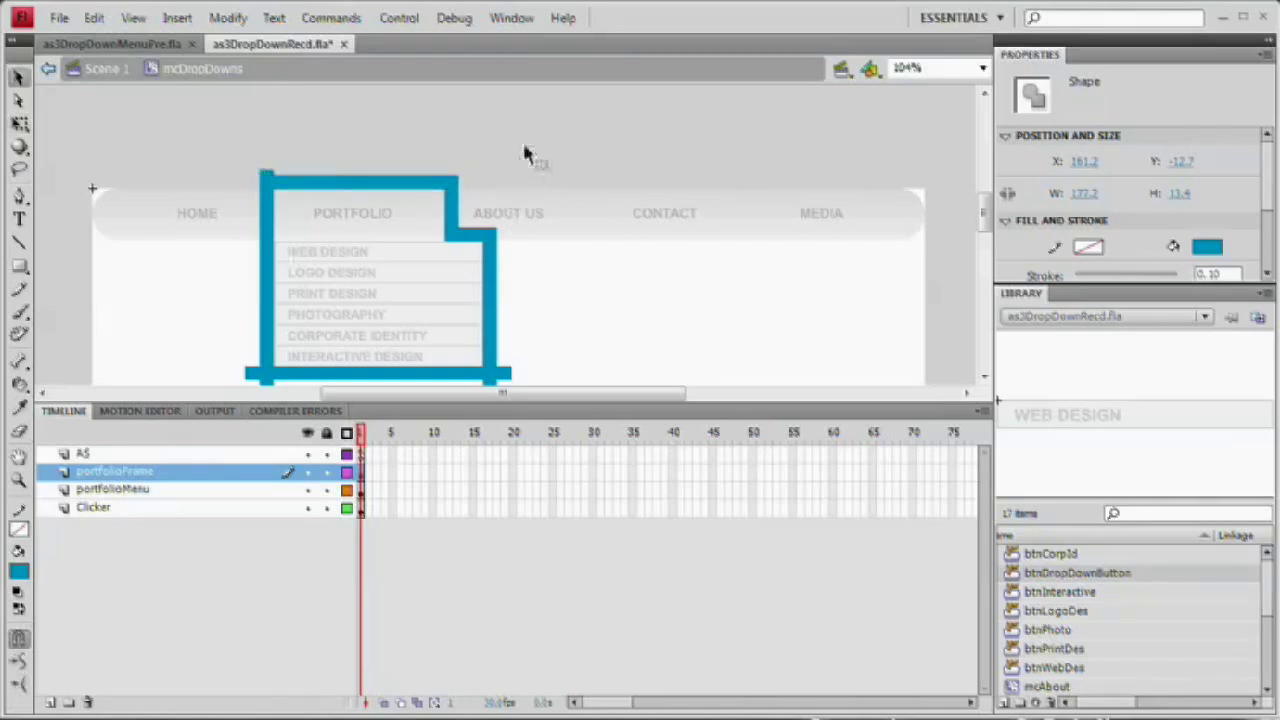
# Delete the tip of the left vertical bar that sticks out above the frame's top bar.
pyautogui.click(462, 136)
pyautogui.moveTo(448, 251); pyautogui.dragTo(447, 190)
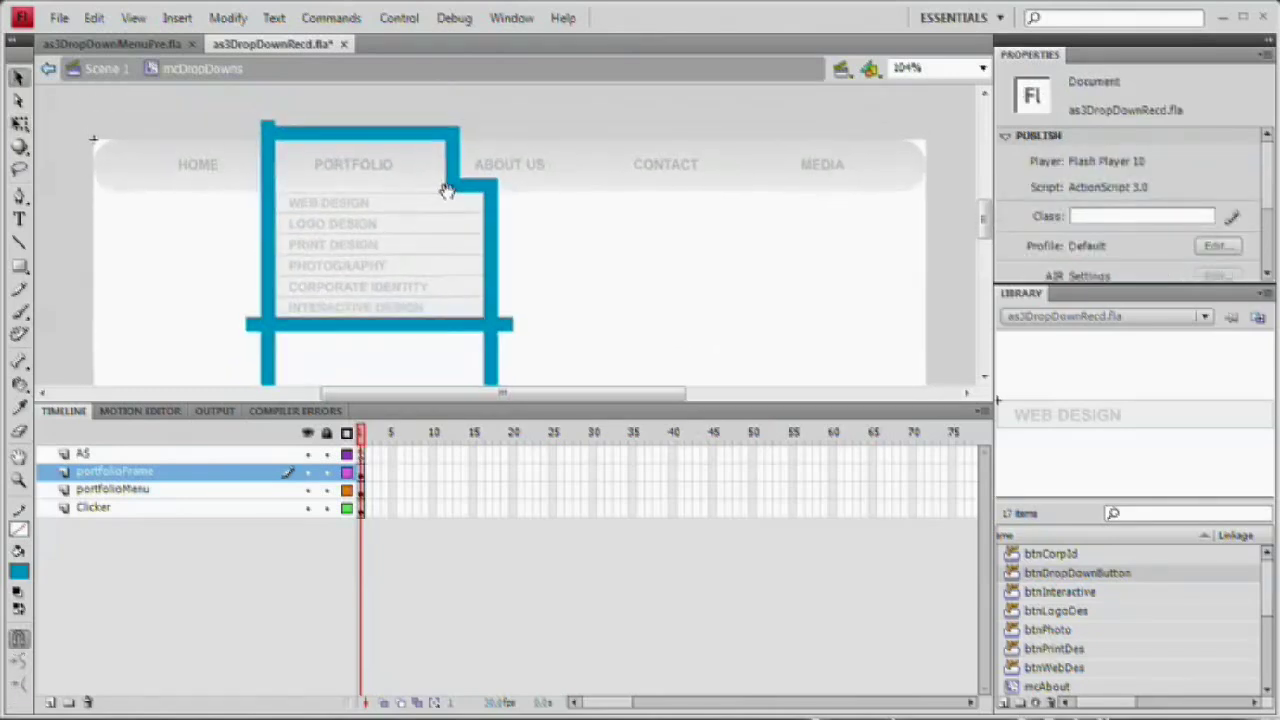
pyautogui.moveTo(285, 135); pyautogui.dragTo(310, 158)
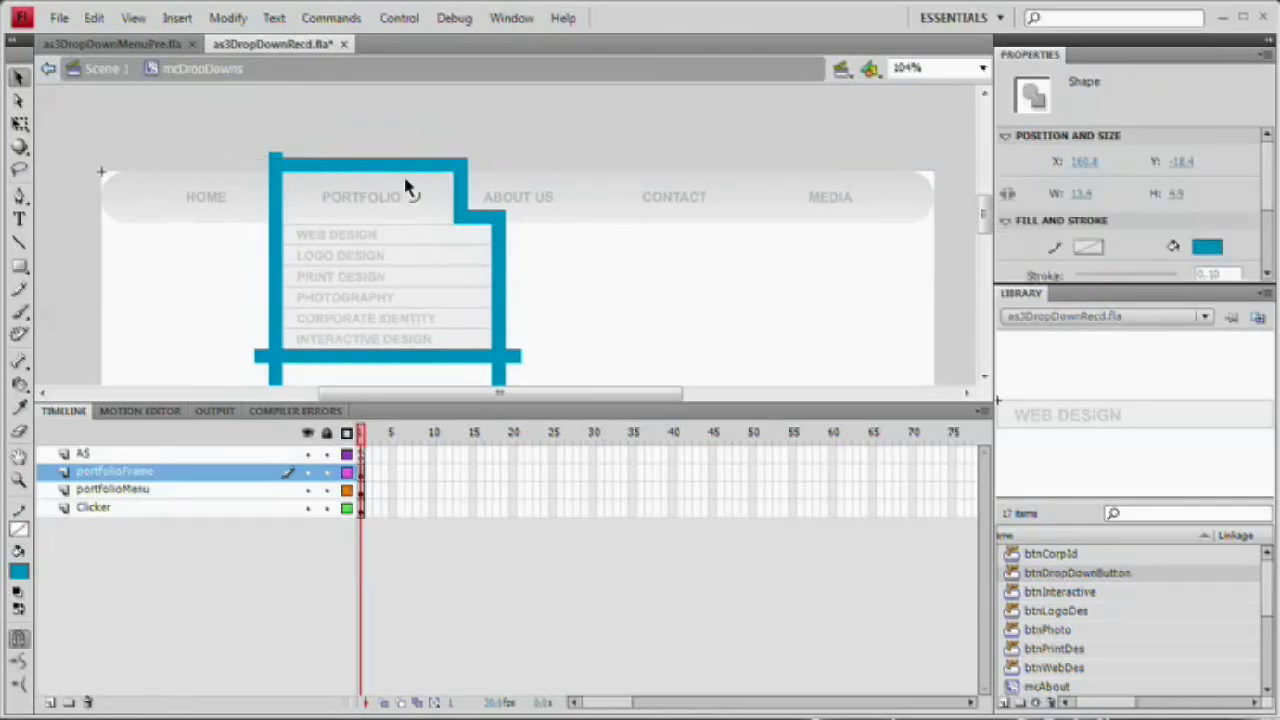
pyautogui.press('Delete')
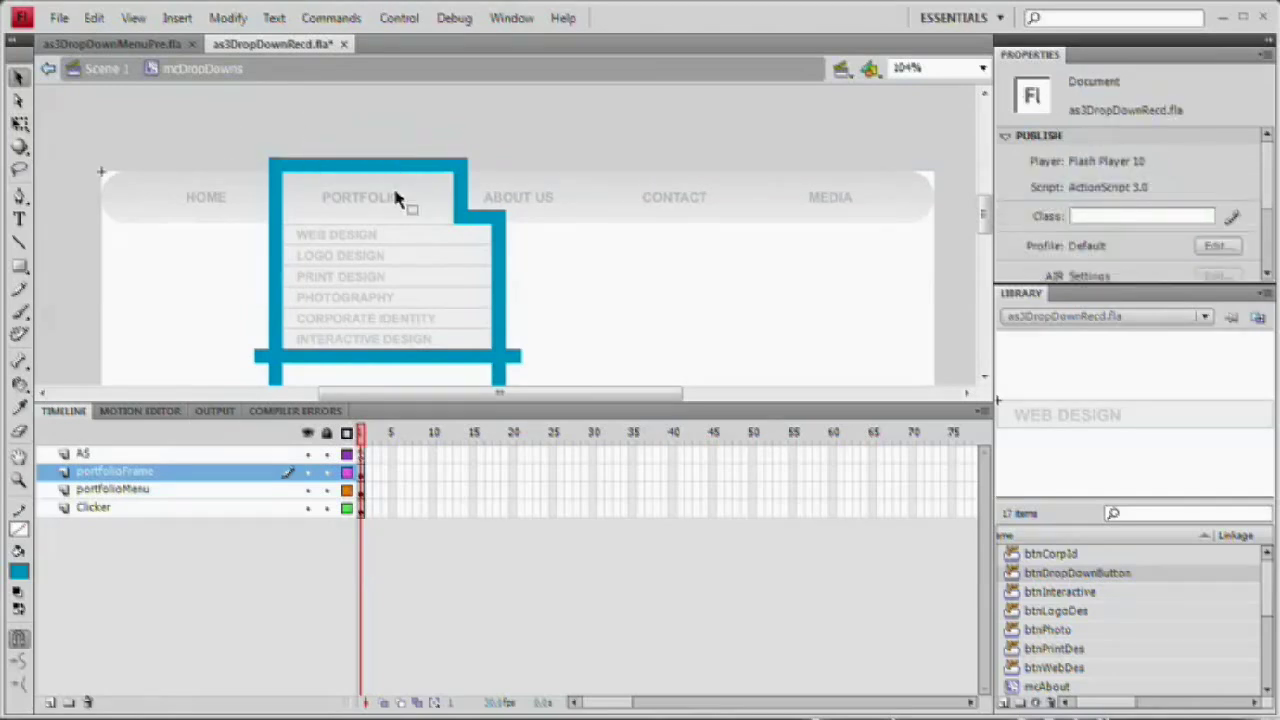
# Delete the end of the bottom bar that protrudes beyond the left vertical bar.
pyautogui.hotkey('ctrl', '=')
pyautogui.moveTo(400, 200); pyautogui.dragTo(581, 428)
pyautogui.moveTo(283, 69); pyautogui.dragTo(340, 51)
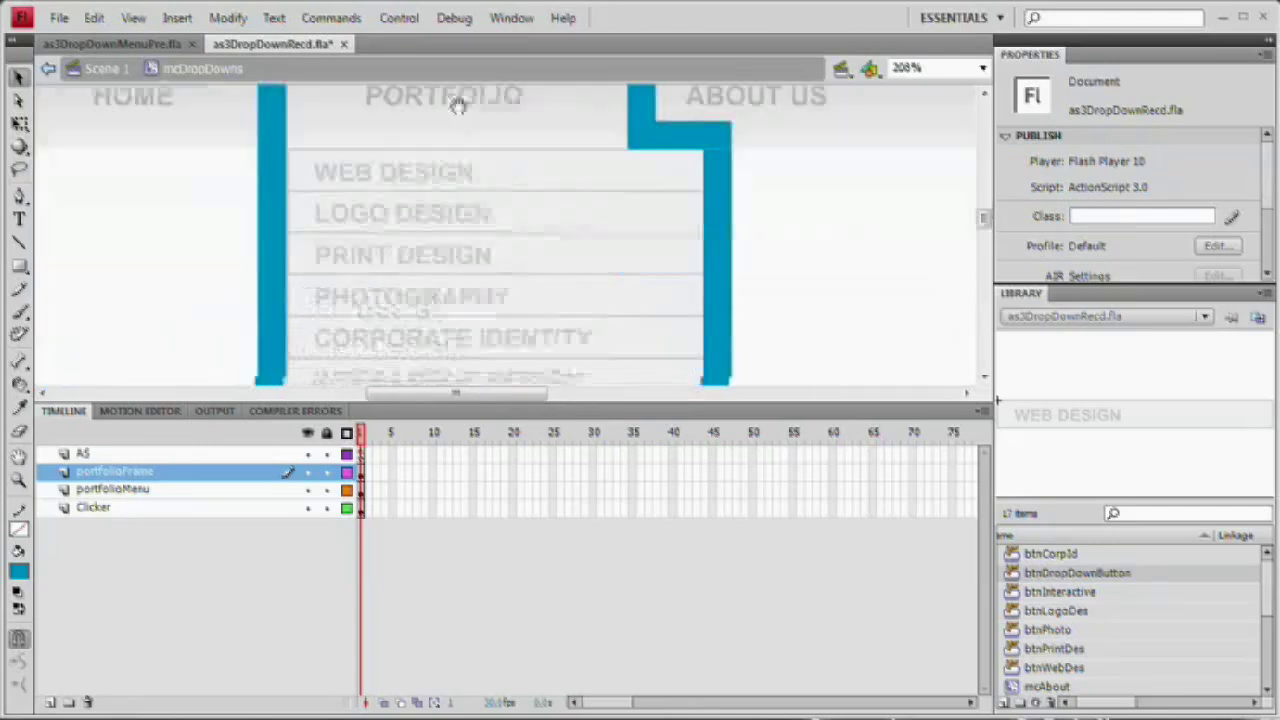
pyautogui.moveTo(386, 339); pyautogui.dragTo(442, 183)
pyautogui.moveTo(214, 200); pyautogui.dragTo(314, 329)
pyautogui.press('Delete')
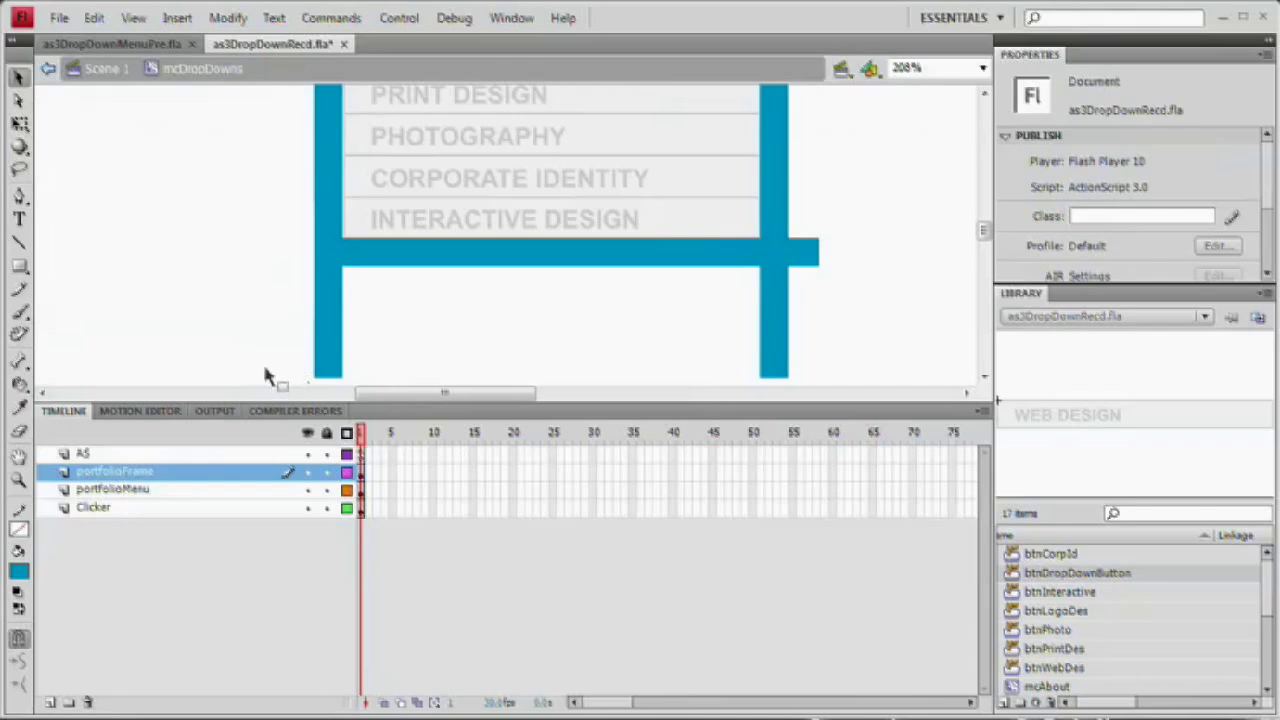
# Delete the vertical bar ends below the bottom bar and the bottom bar's end protruding past the right vertical bar.
pyautogui.moveTo(263, 382); pyautogui.dragTo(853, 275)
pyautogui.press('Delete')
pyautogui.moveTo(845, 215); pyautogui.dragTo(757, 286)
pyautogui.moveTo(786, 238); pyautogui.dragTo(700, 386)
pyautogui.press('Delete')
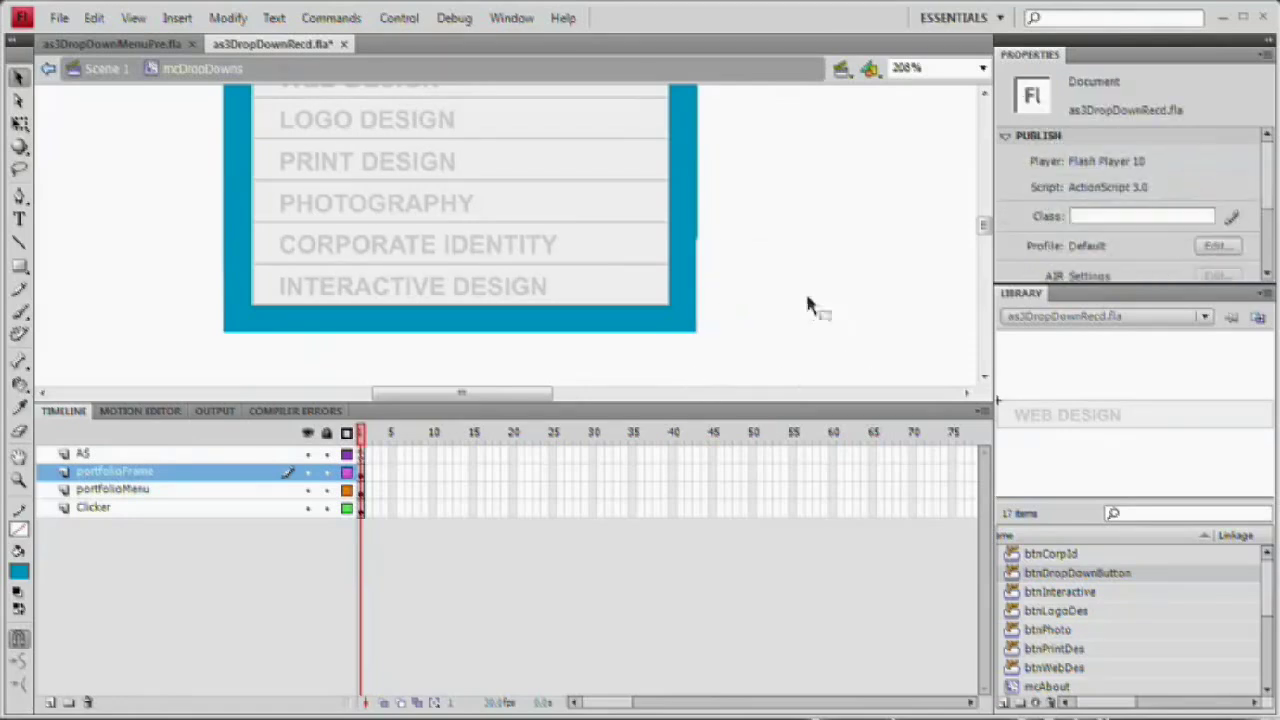
# Convert the whole blue frame shape to a button symbol named btnPortFrame, check its contents and return to the mcDropDowns timeline.
pyautogui.hotkey('ctrl', '-')
pyautogui.hotkey('ctrl', '-')
pyautogui.hotkey('ctrl', '=')
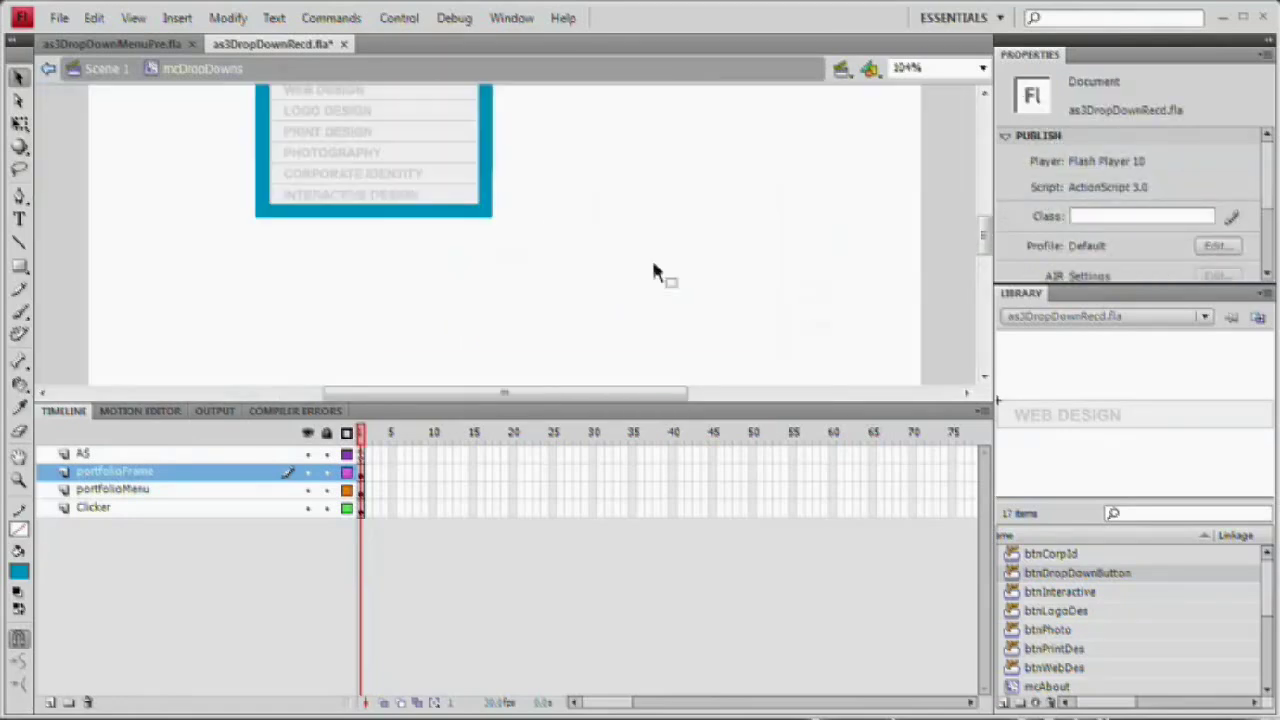
pyautogui.scroll(3, 455, 160)
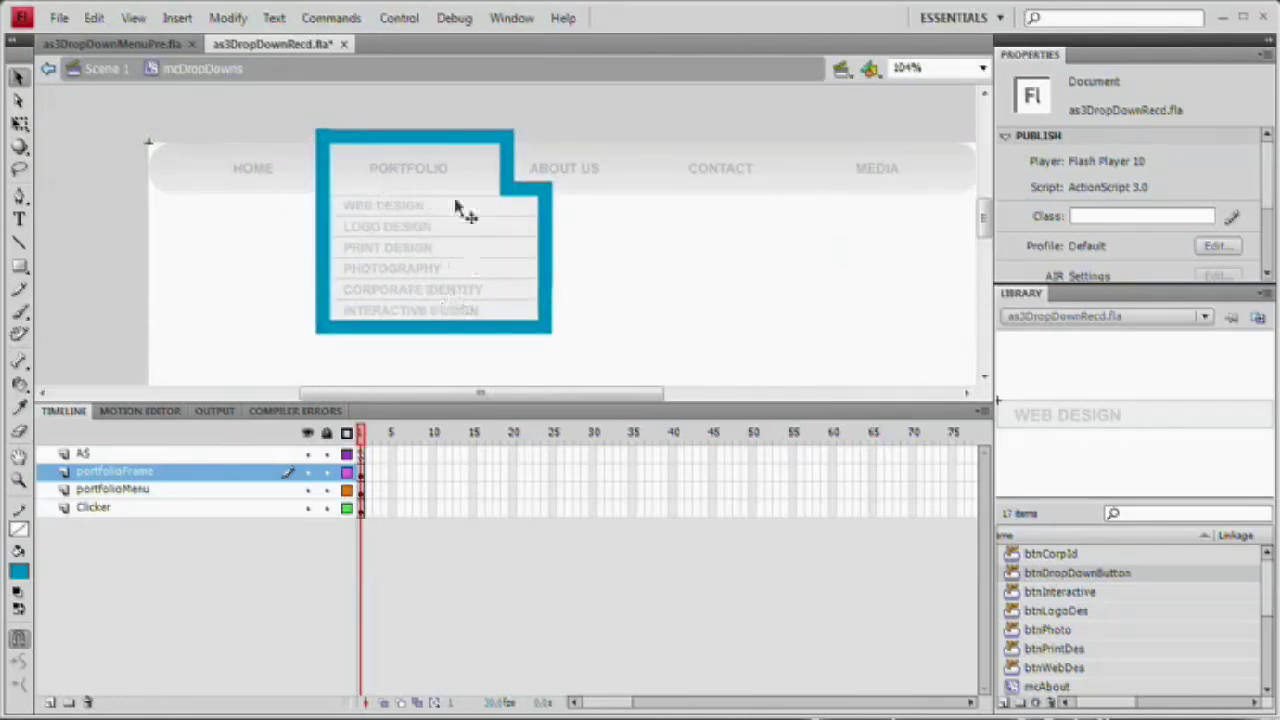
pyautogui.click(510, 196)
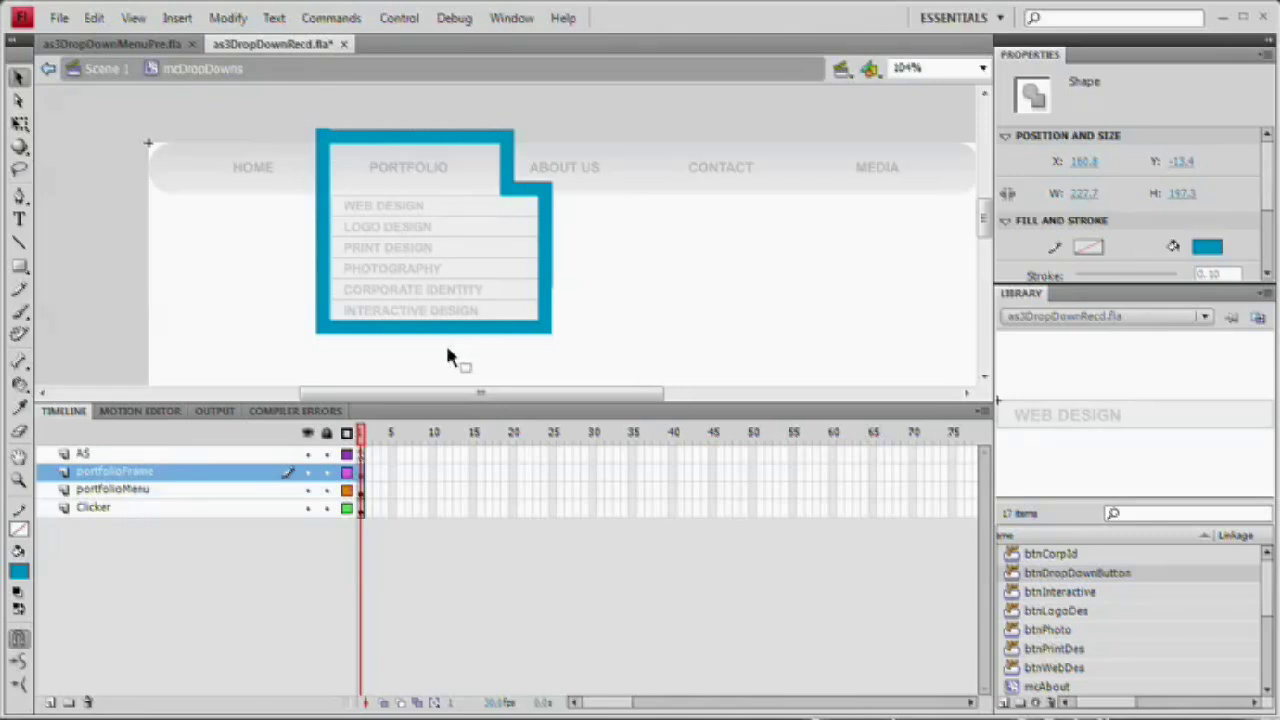
pyautogui.press('F8')
pyautogui.moveTo(856, 344); pyautogui.dragTo(710, 210)
pyautogui.write('btnPortFrame')
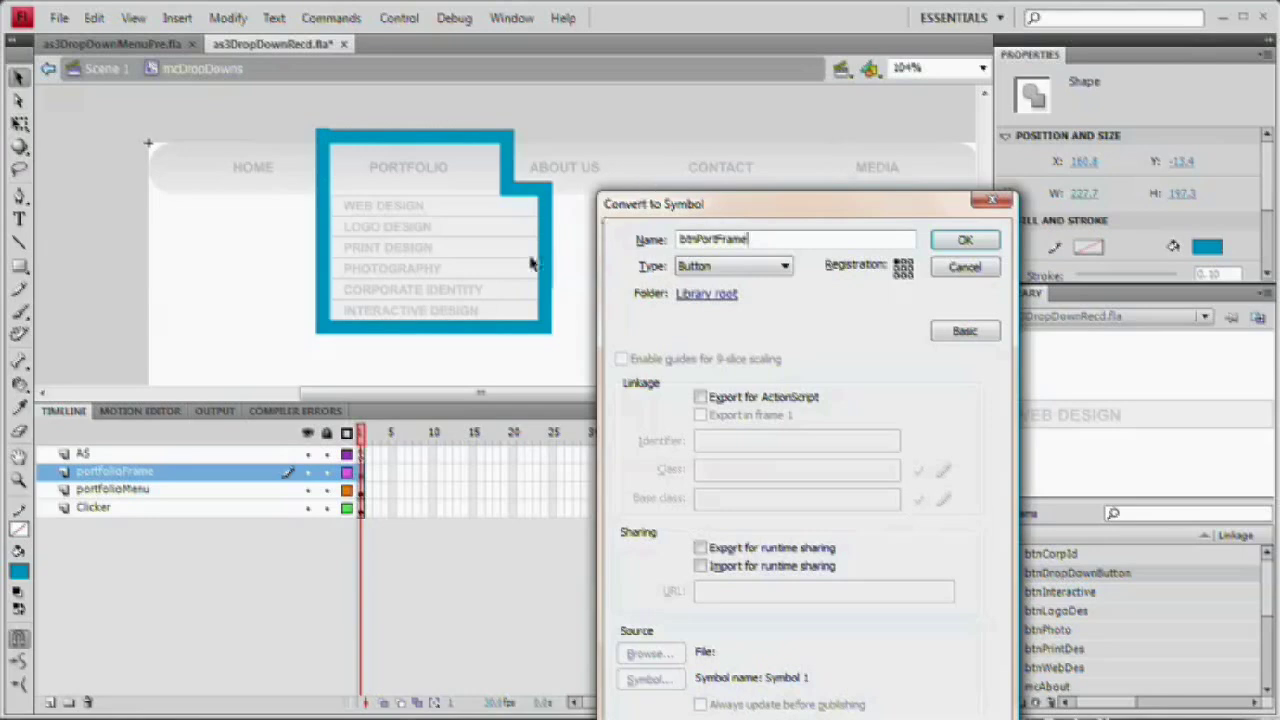
pyautogui.click(964, 243)
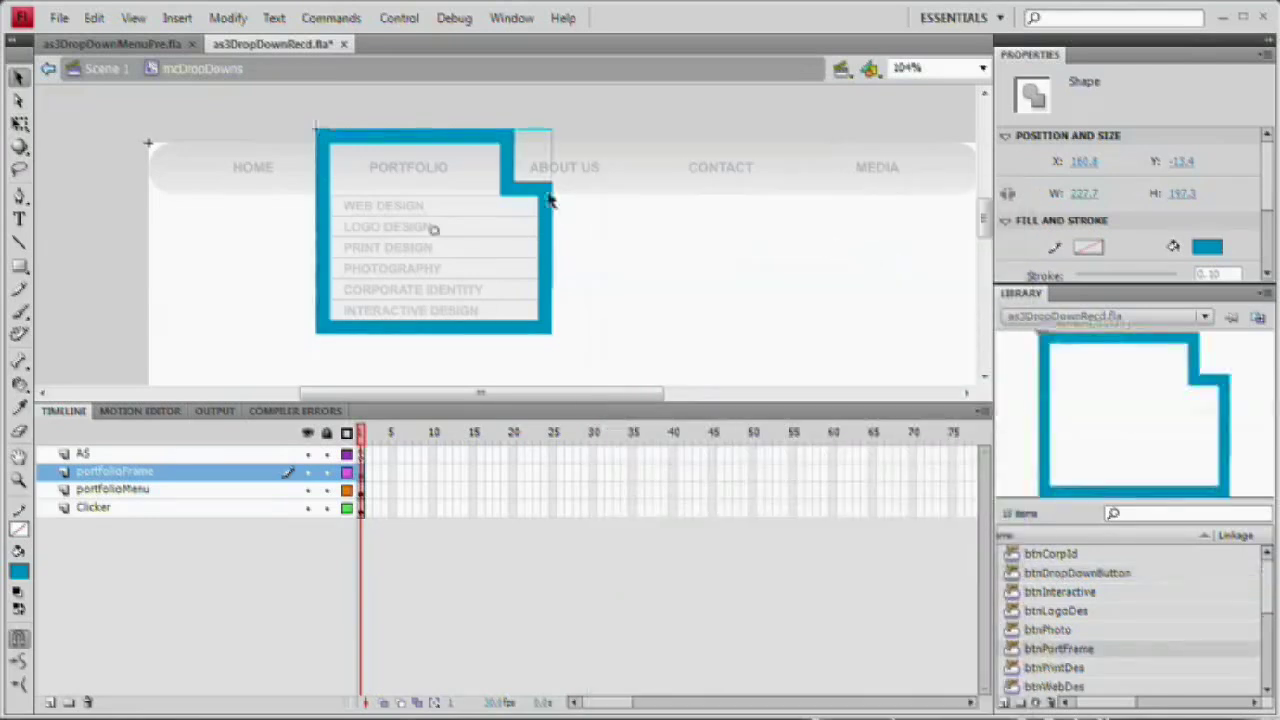
pyautogui.doubleClick(515, 195)
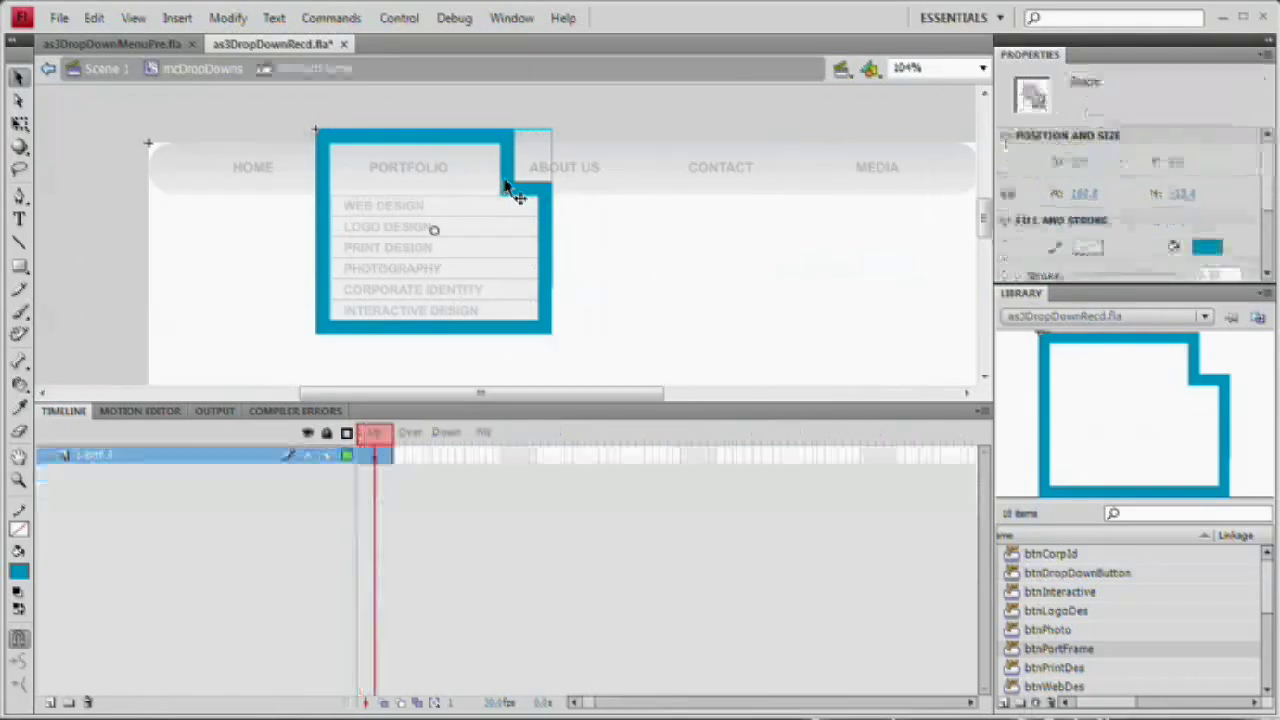
pyautogui.doubleClick(617, 248)
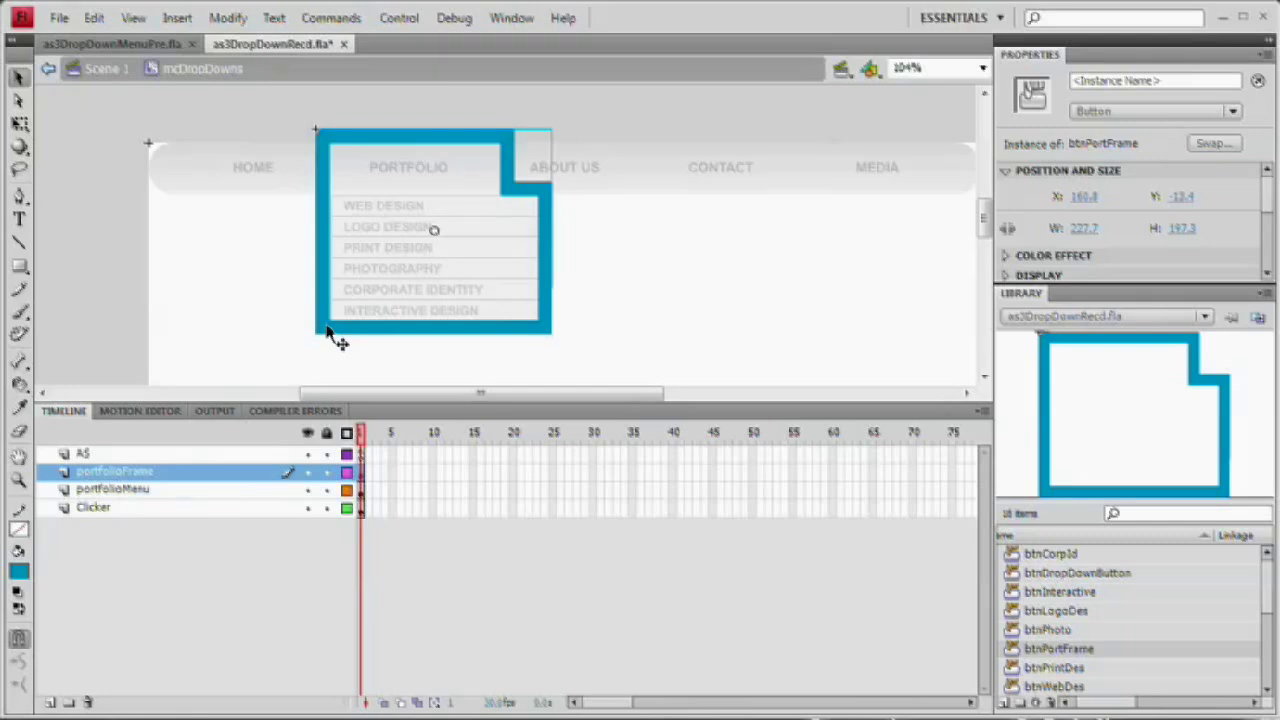
# Inside the btnPortFrame symbol, move the frame shape's keyframe from the Up state to the Hit state, check the states and return to mcDropDowns.
pyautogui.doubleClick(548, 335)
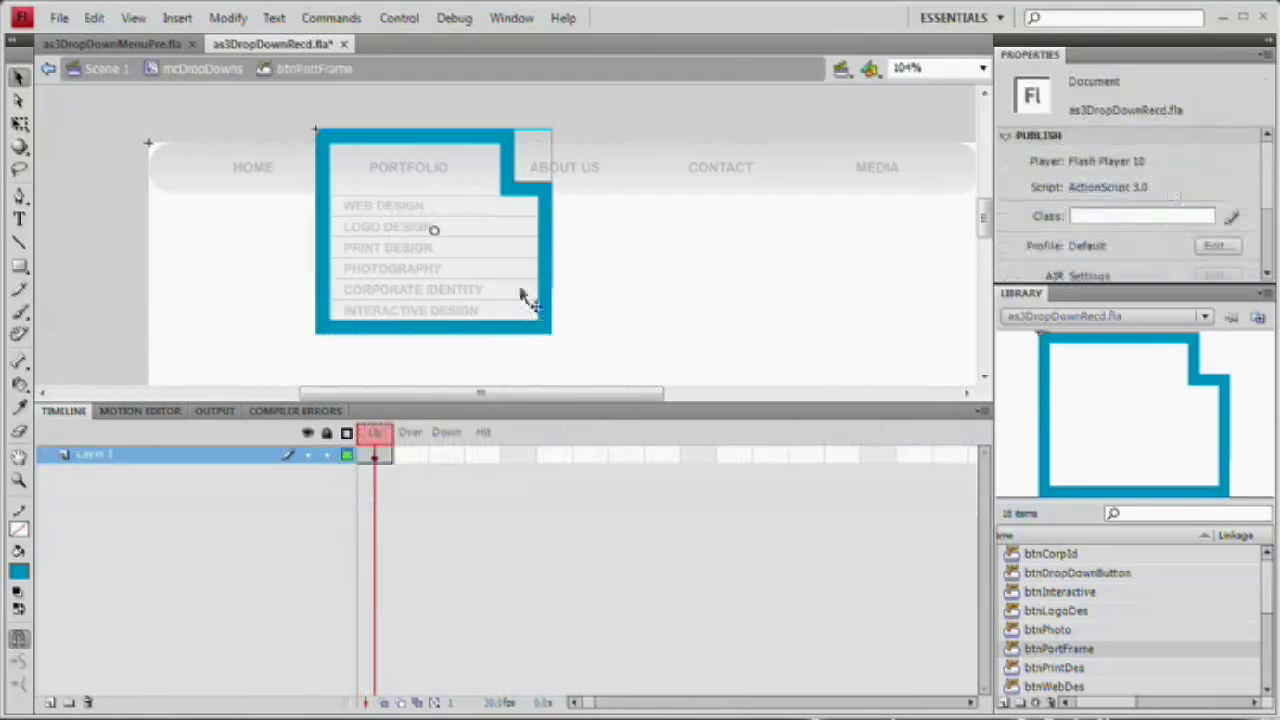
pyautogui.click(385, 453)
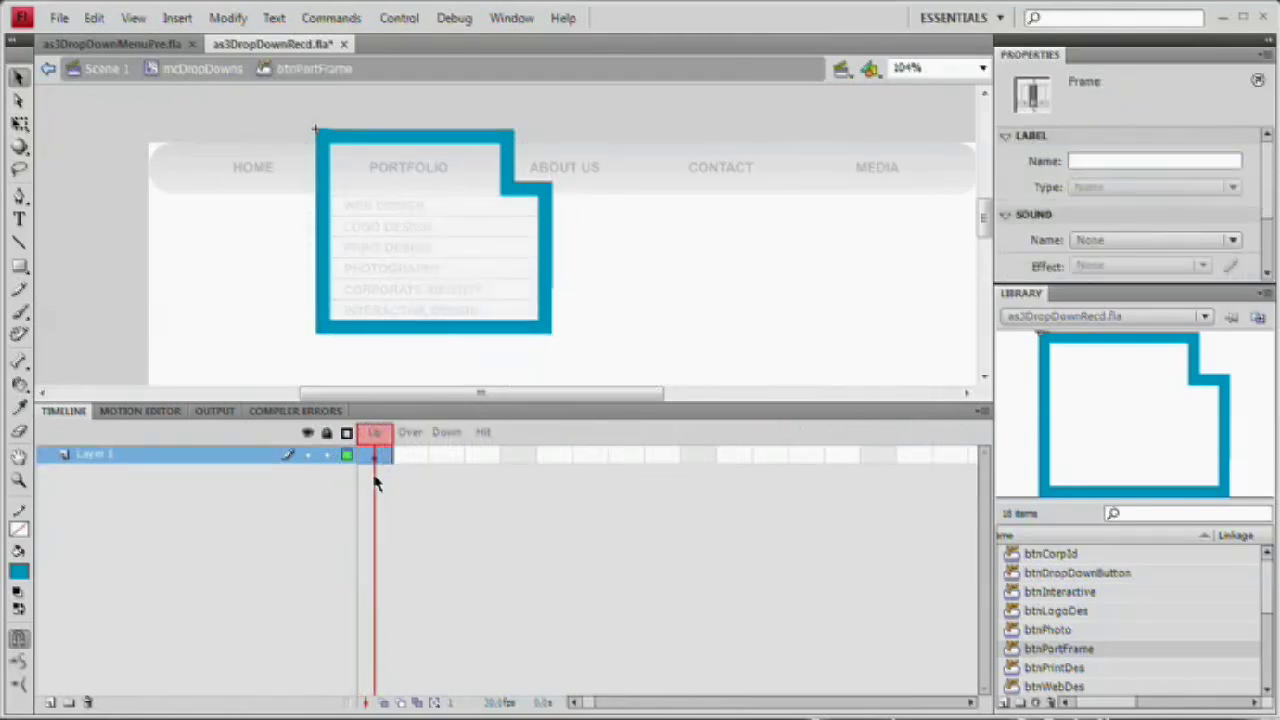
pyautogui.moveTo(380, 465); pyautogui.dragTo(476, 460)
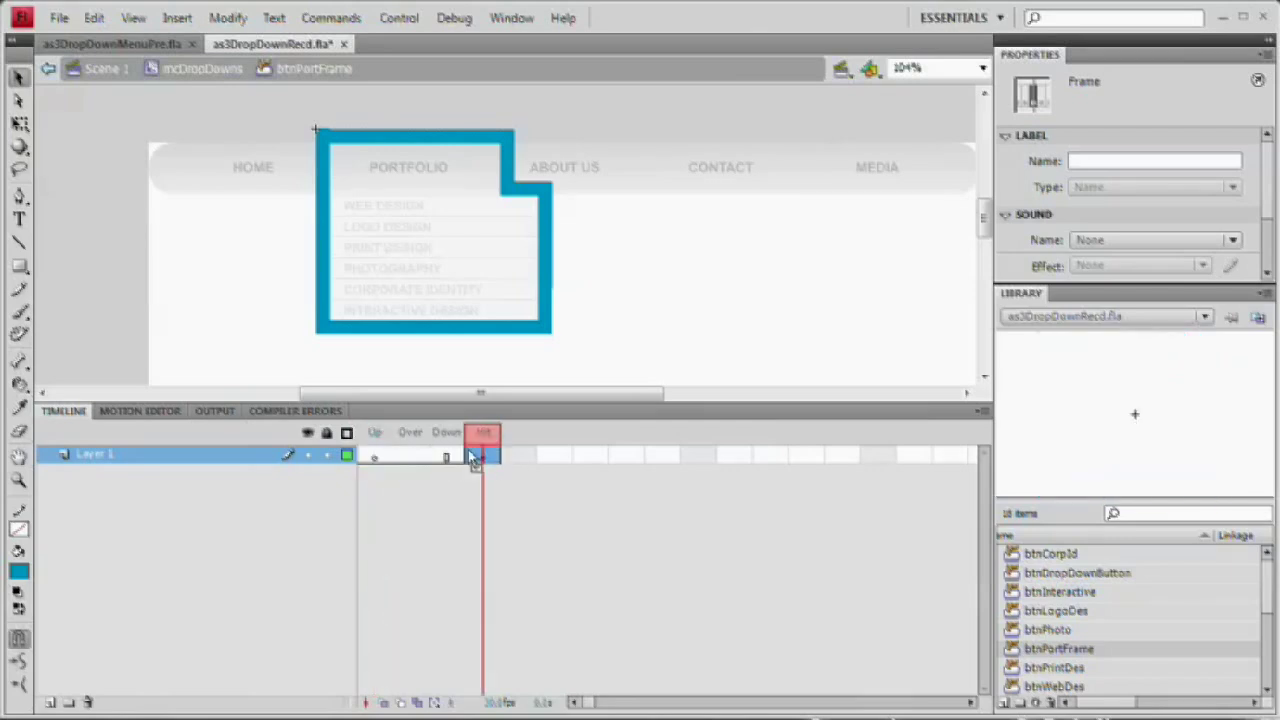
pyautogui.click(373, 457)
pyautogui.moveTo(407, 466); pyautogui.dragTo(448, 457)
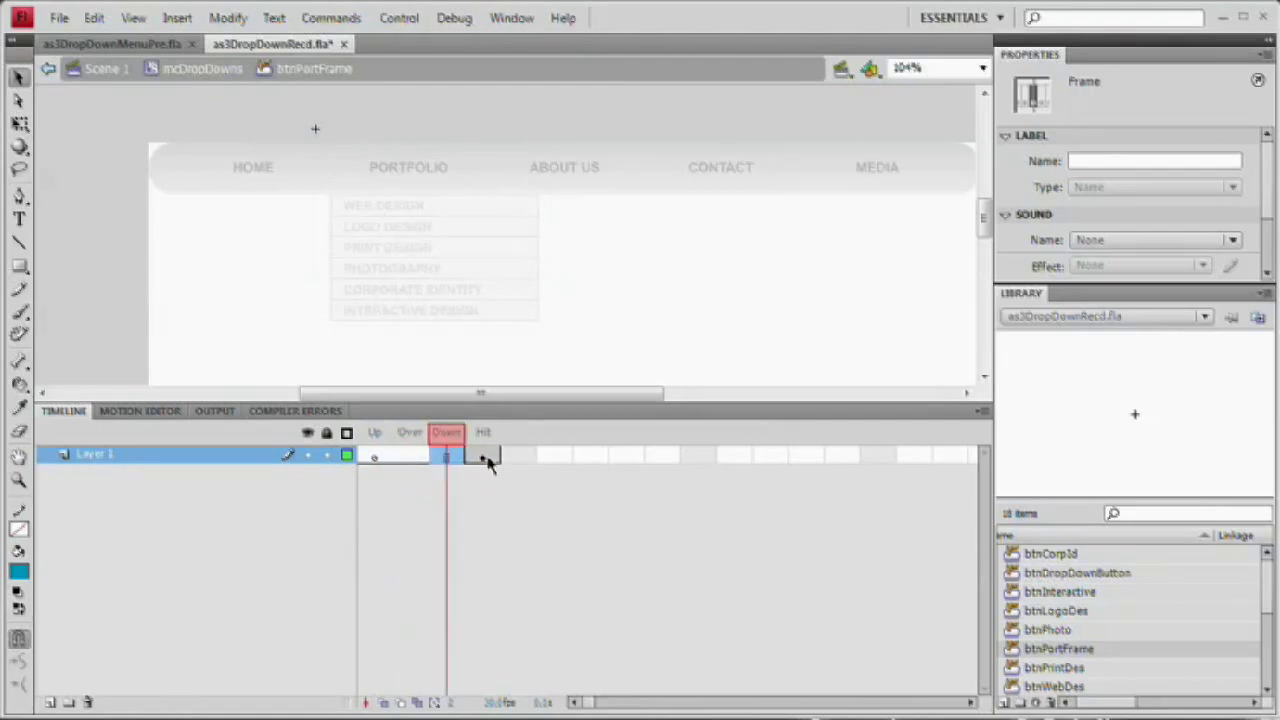
pyautogui.click(487, 459)
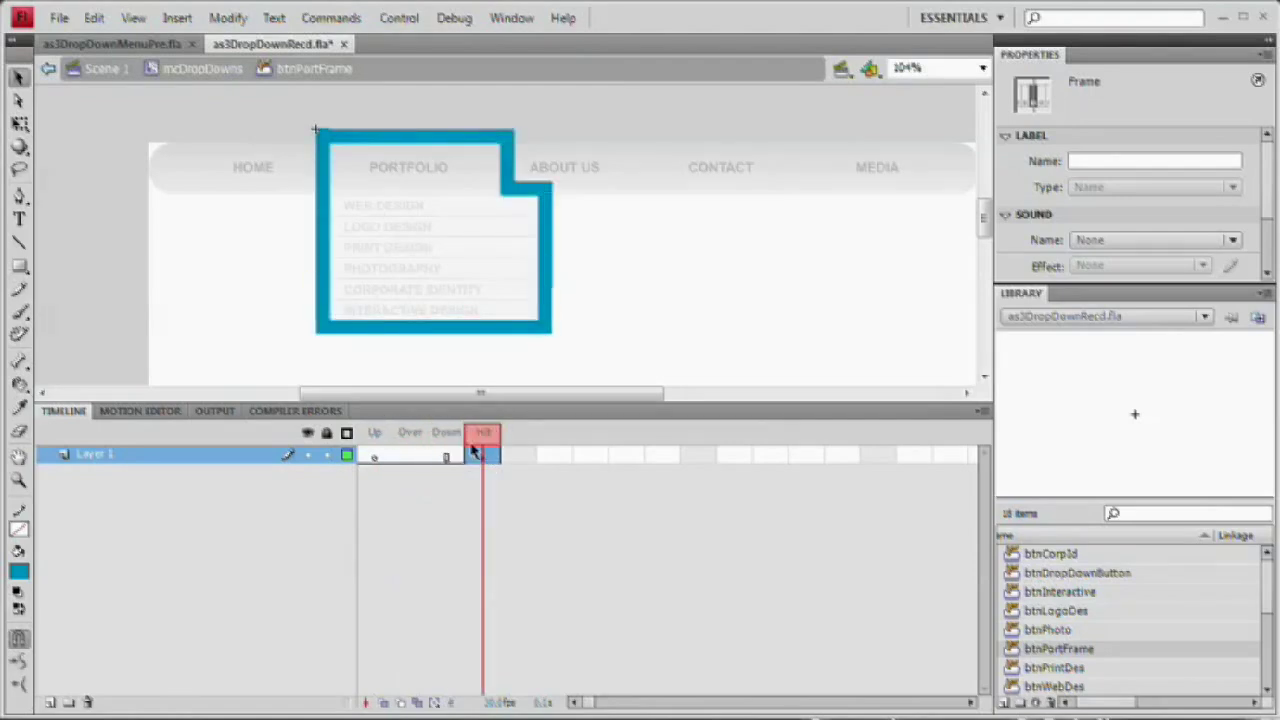
pyautogui.click(375, 457)
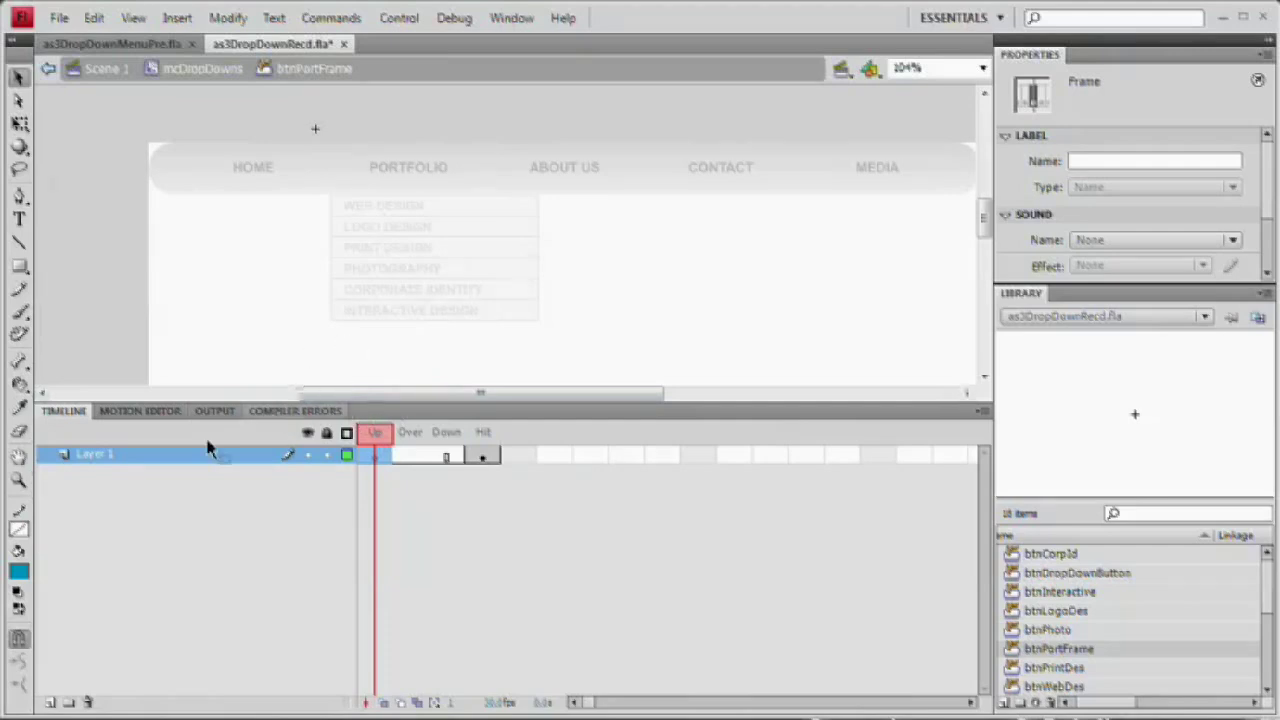
pyautogui.doubleClick(171, 289)
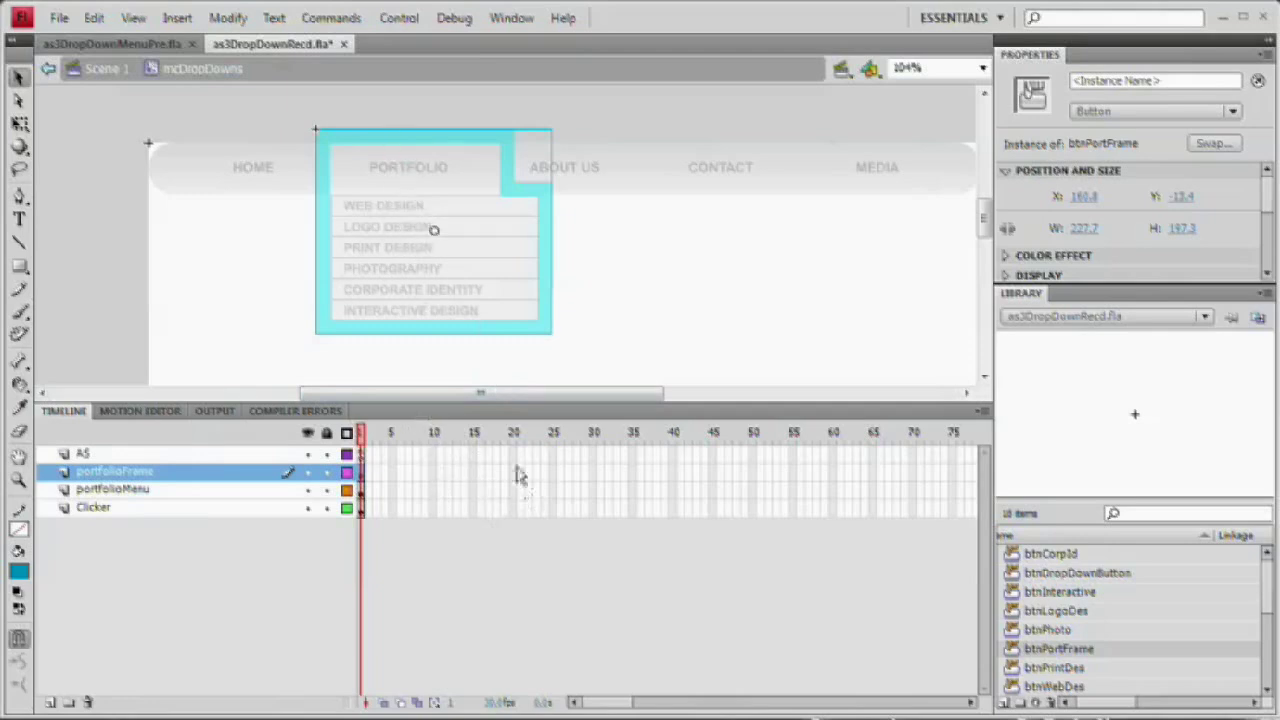
# Extend all four layers of the mcDropDowns timeline to frame 20.
pyautogui.moveTo(514, 453); pyautogui.dragTo(517, 508)
pyautogui.rightClick(515, 508)
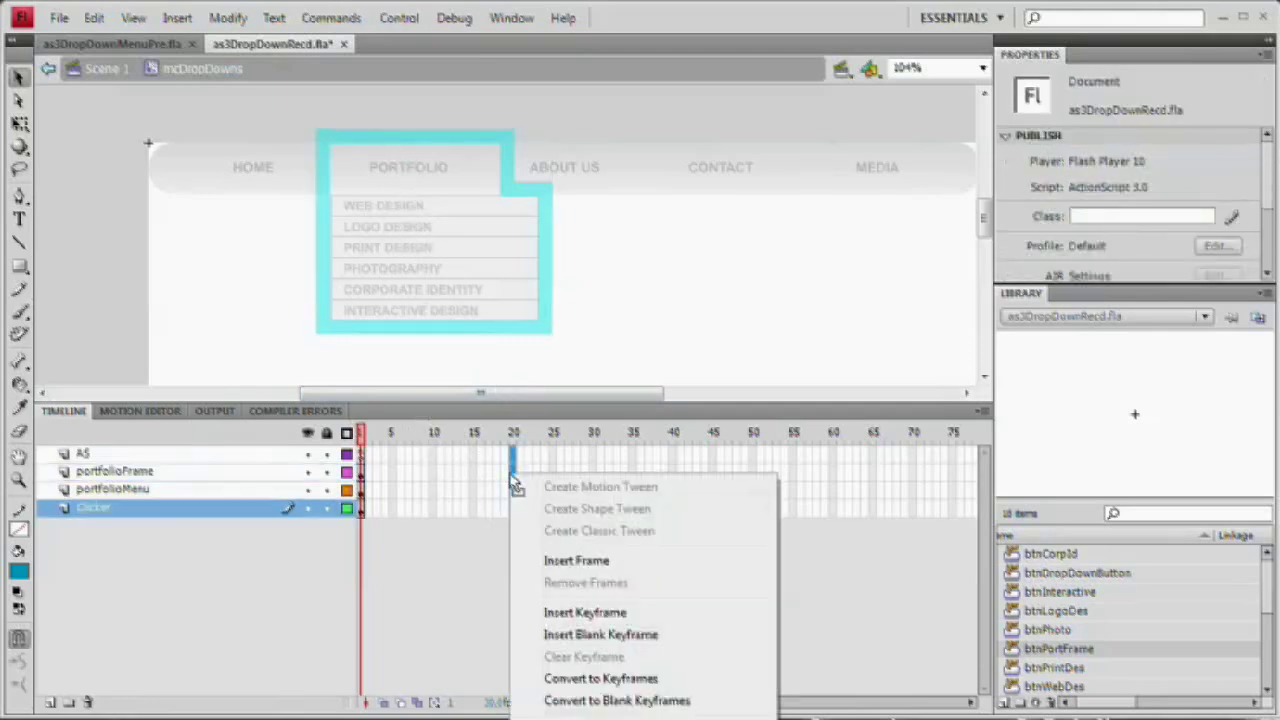
pyautogui.click(578, 562)
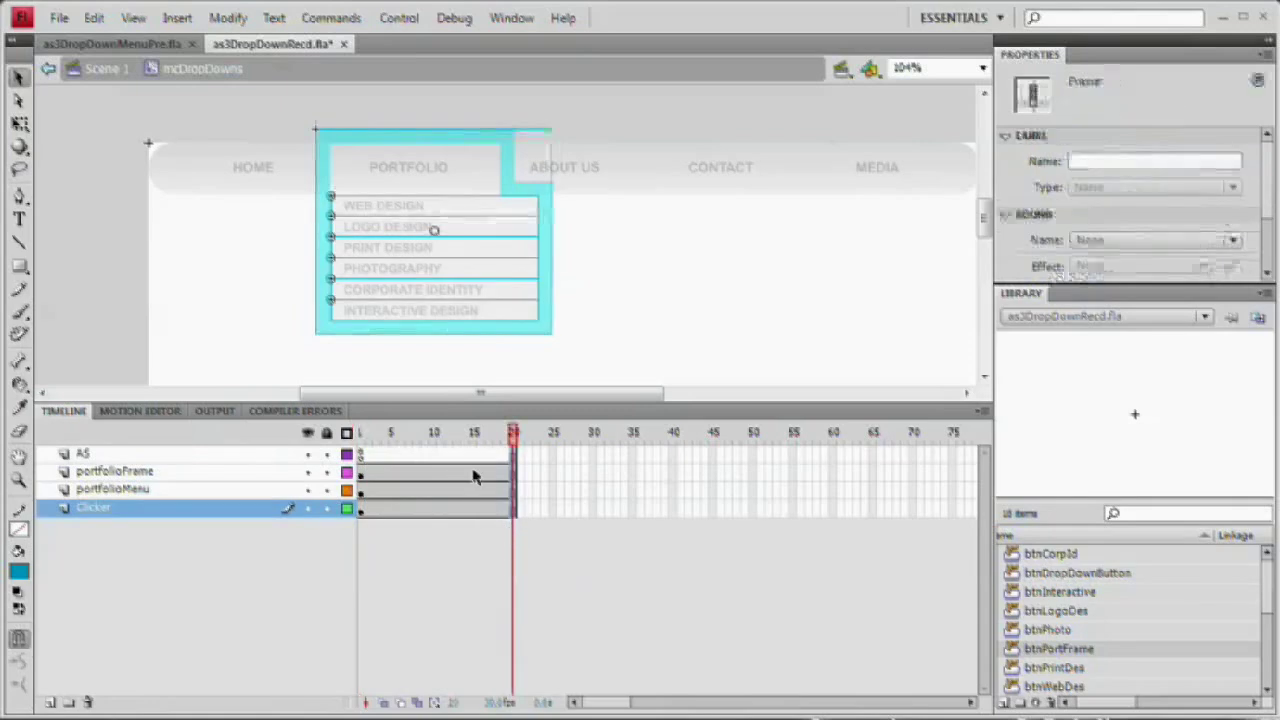
# Move the portfolioFrame and portfolioMenu keyframes from frame 1 to frame 10 and insert a keyframe at frame 10 of the AS layer.
pyautogui.click(368, 481)
pyautogui.click(146, 484)
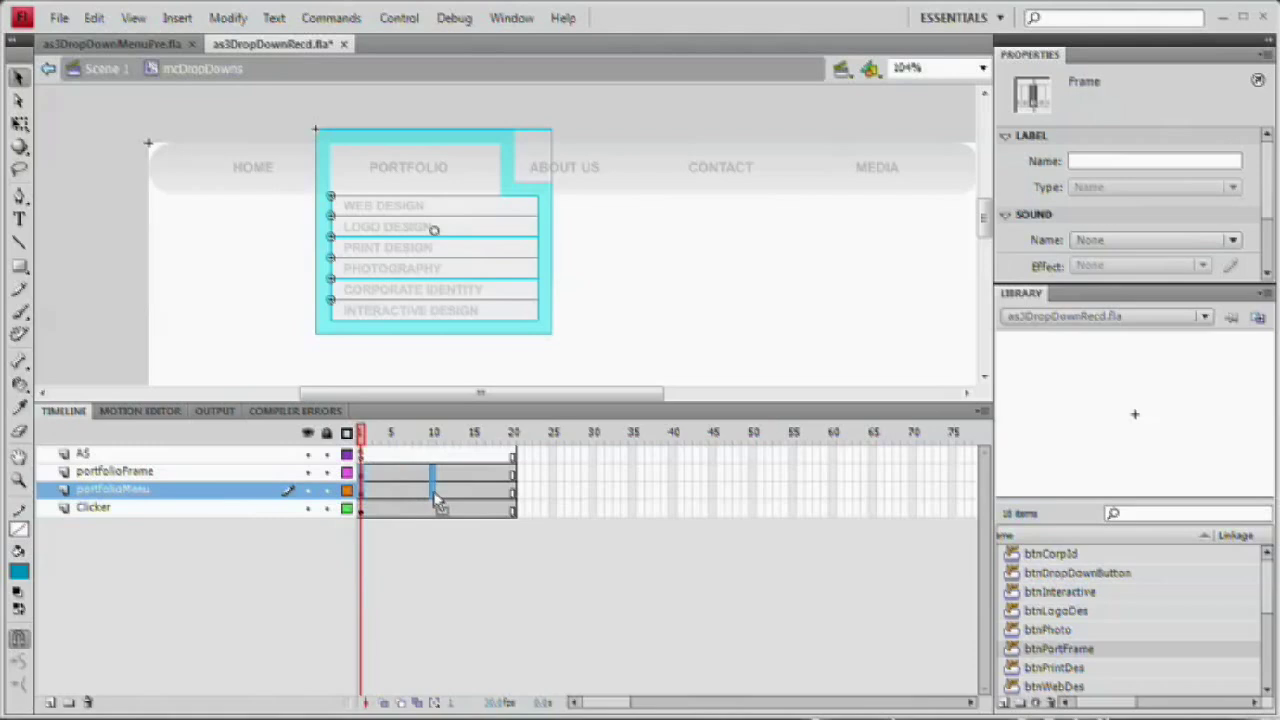
pyautogui.moveTo(433, 488); pyautogui.dragTo(433, 471)
pyautogui.press('F6')
pyautogui.click(433, 455)
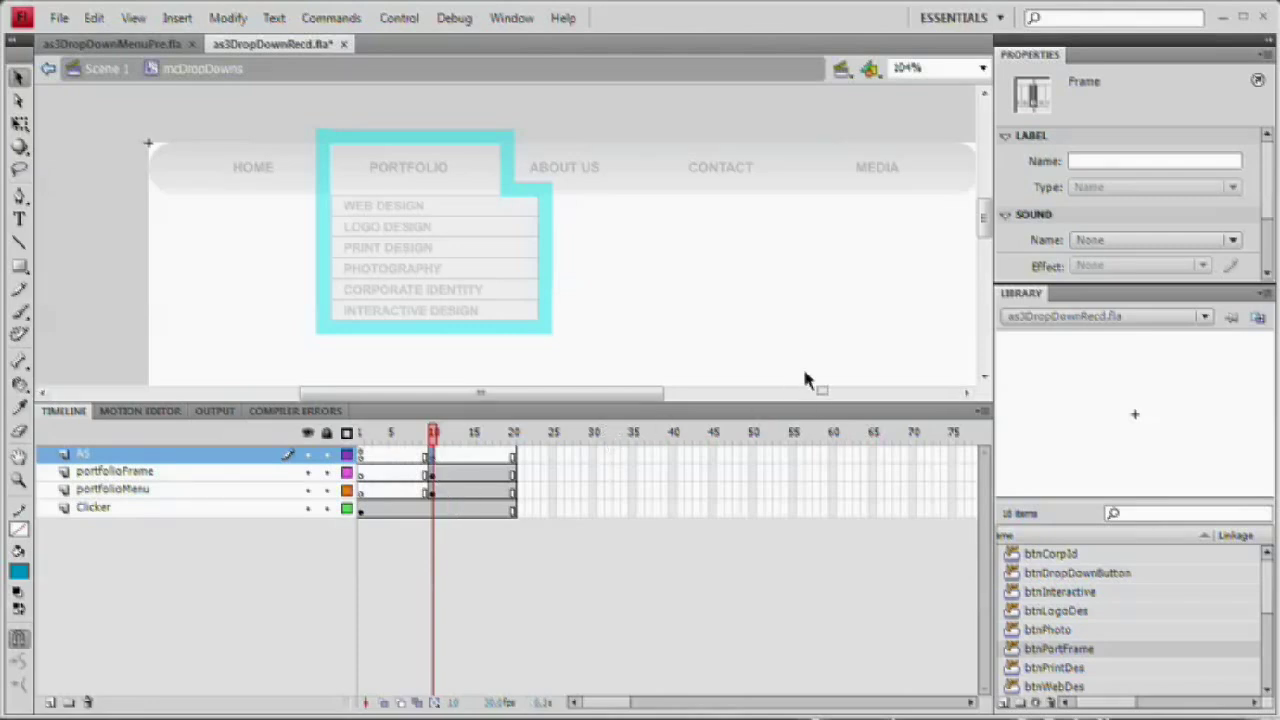
# Add a stop(); action to frame 10 of the AS layer and label that frame port_mc.
pyautogui.press('F9')
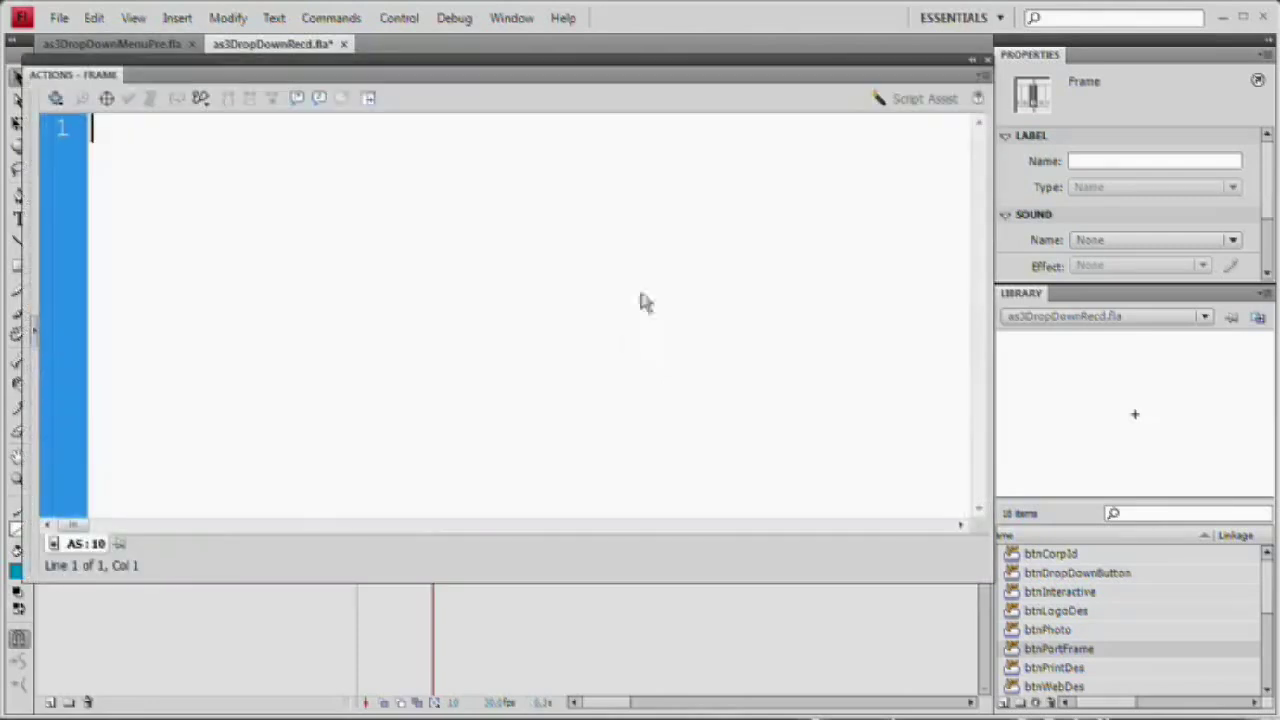
pyautogui.write('stop();')
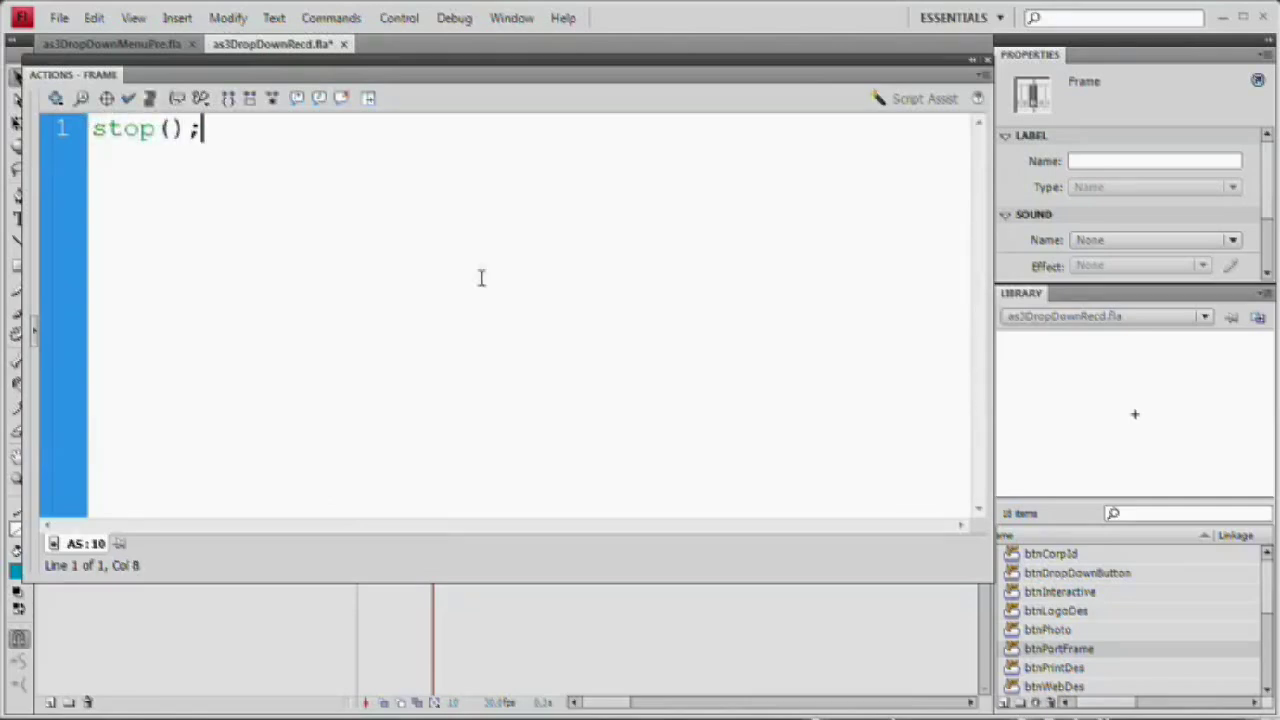
pyautogui.press('F9')
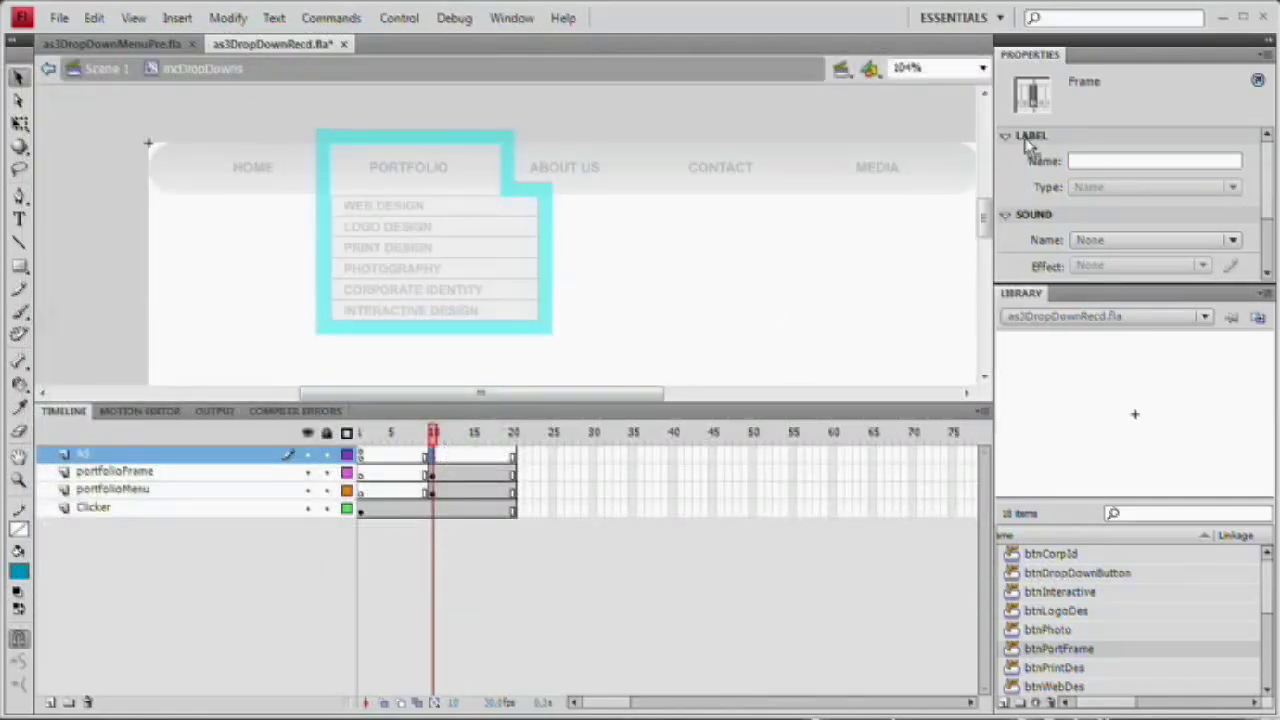
pyautogui.click(1082, 162)
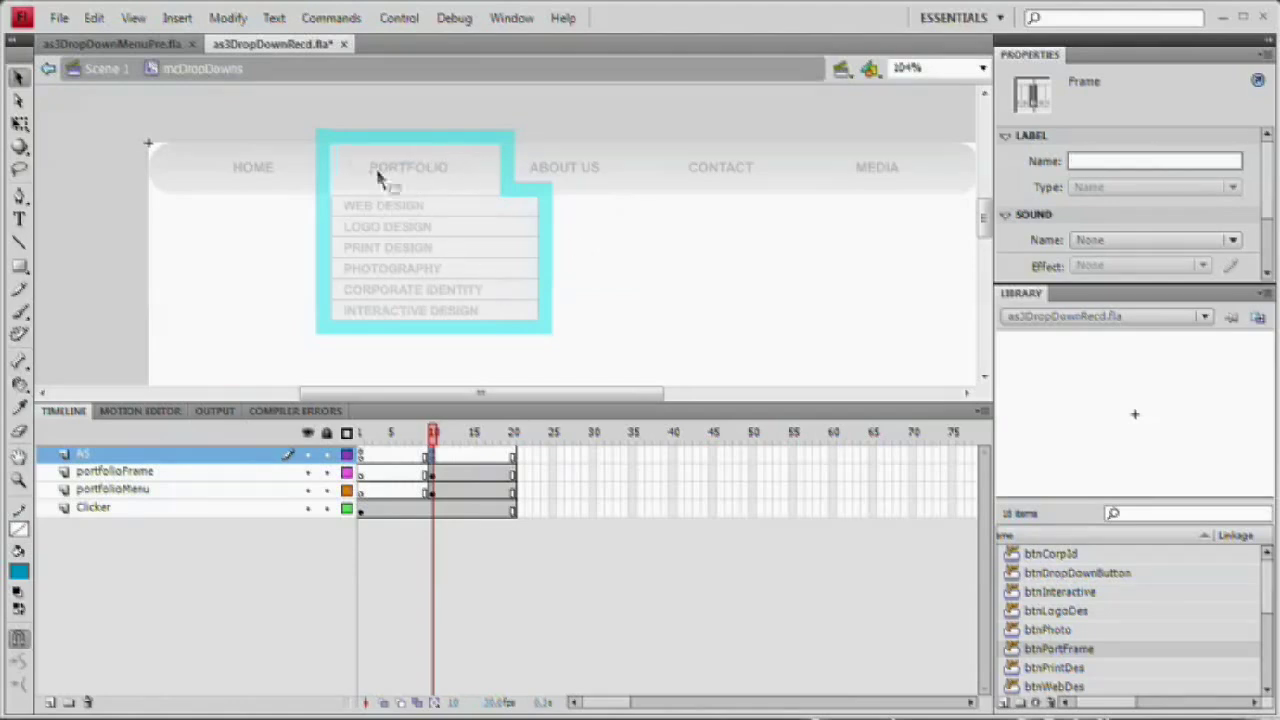
pyautogui.write('port_mc')
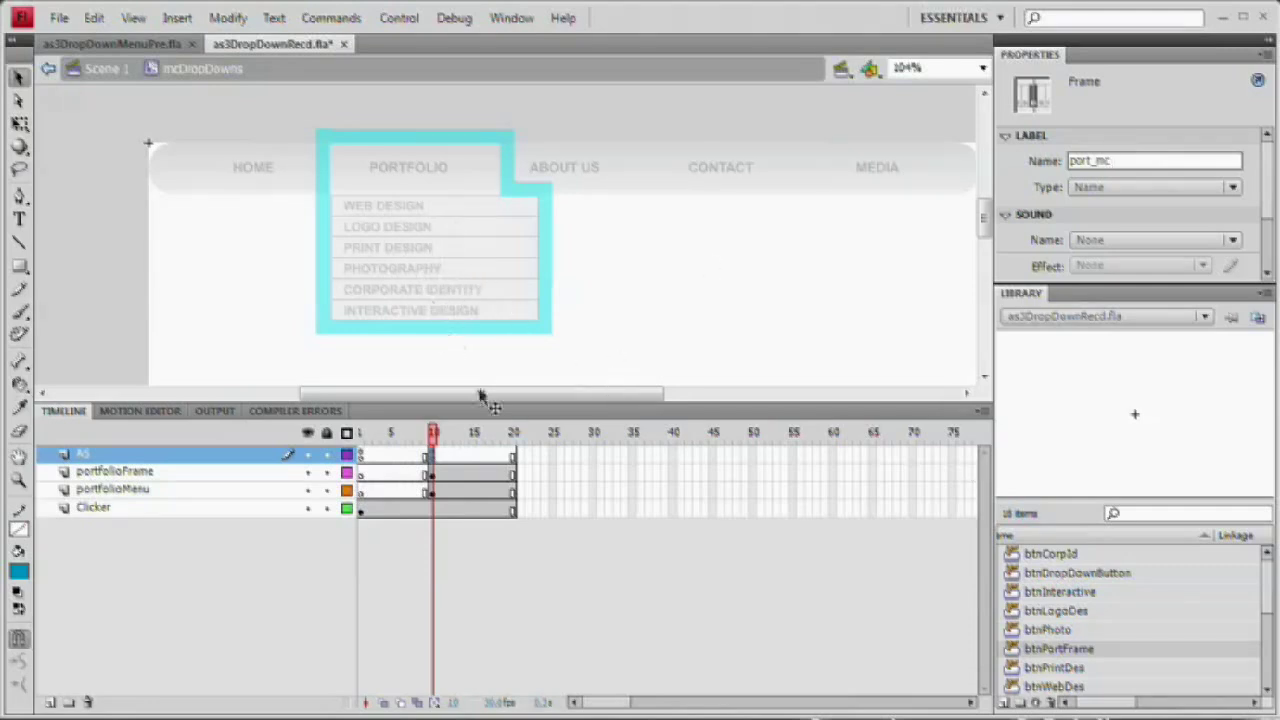
# Insert blank keyframes at frame 11 on the portfolioFrame and portfolioMenu layers.
pyautogui.moveTo(441, 475); pyautogui.dragTo(446, 492)
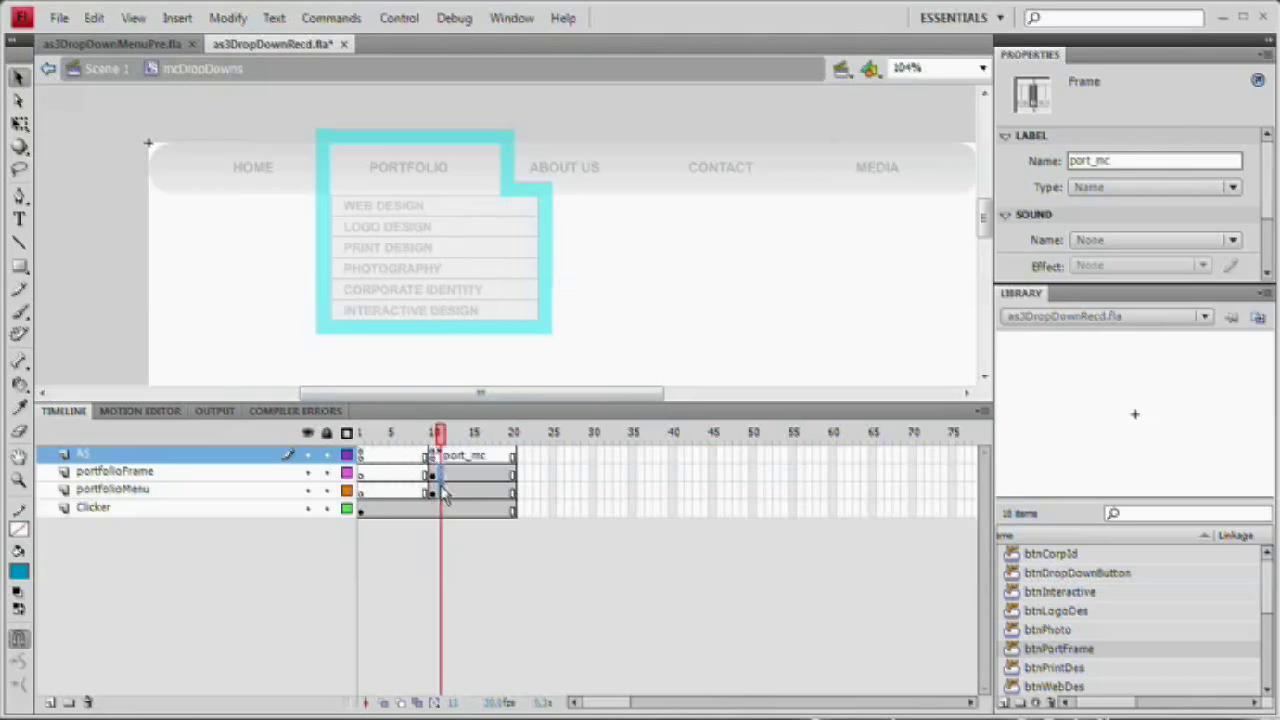
pyautogui.click(442, 490)
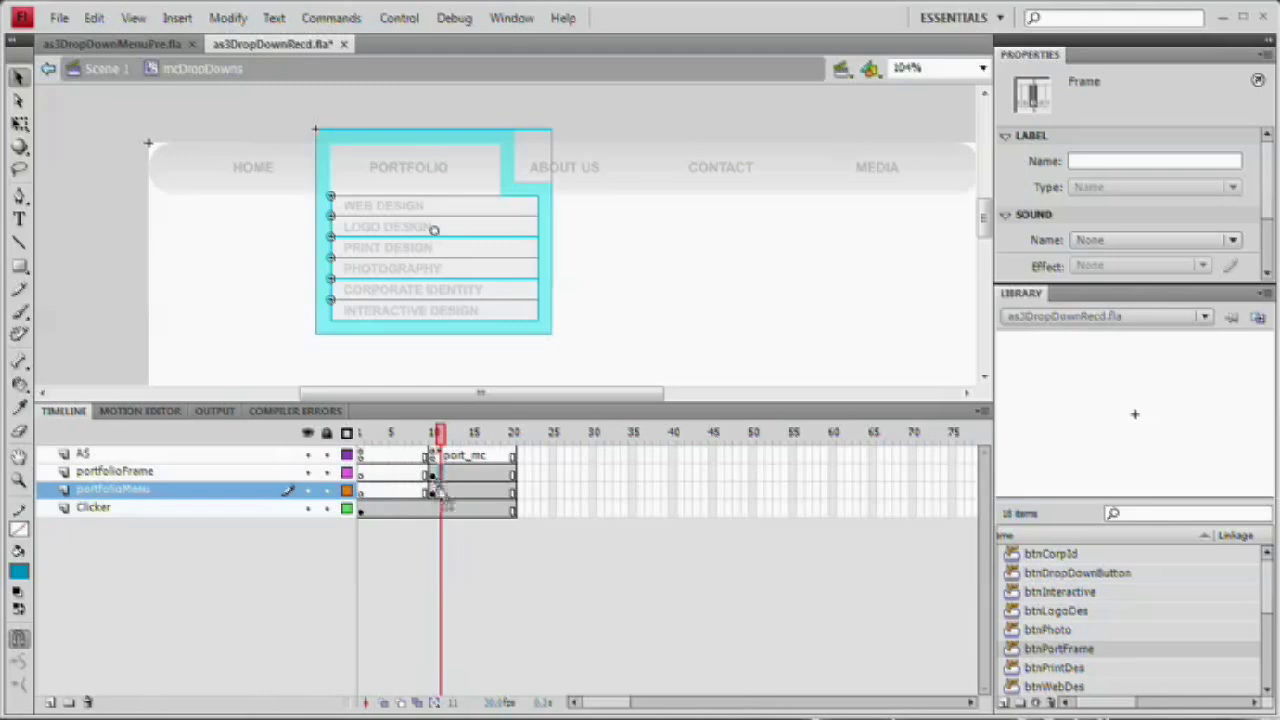
pyautogui.rightClick(440, 491)
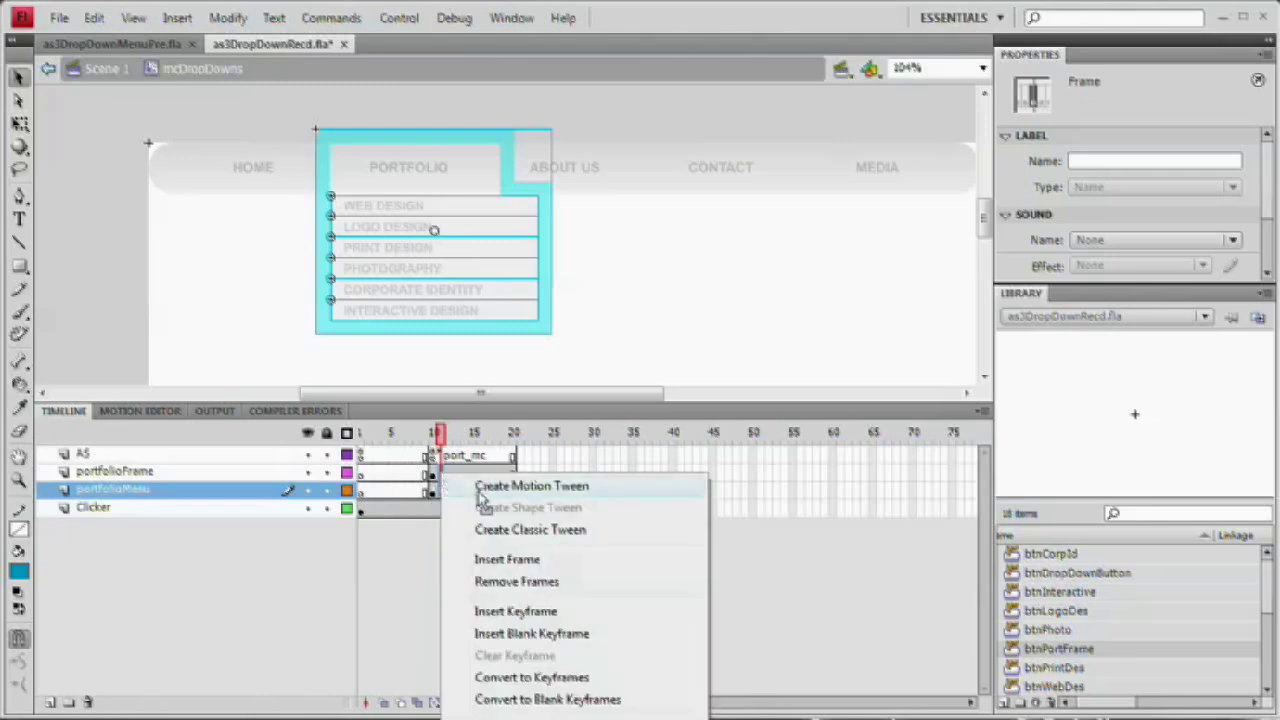
pyautogui.click(538, 634)
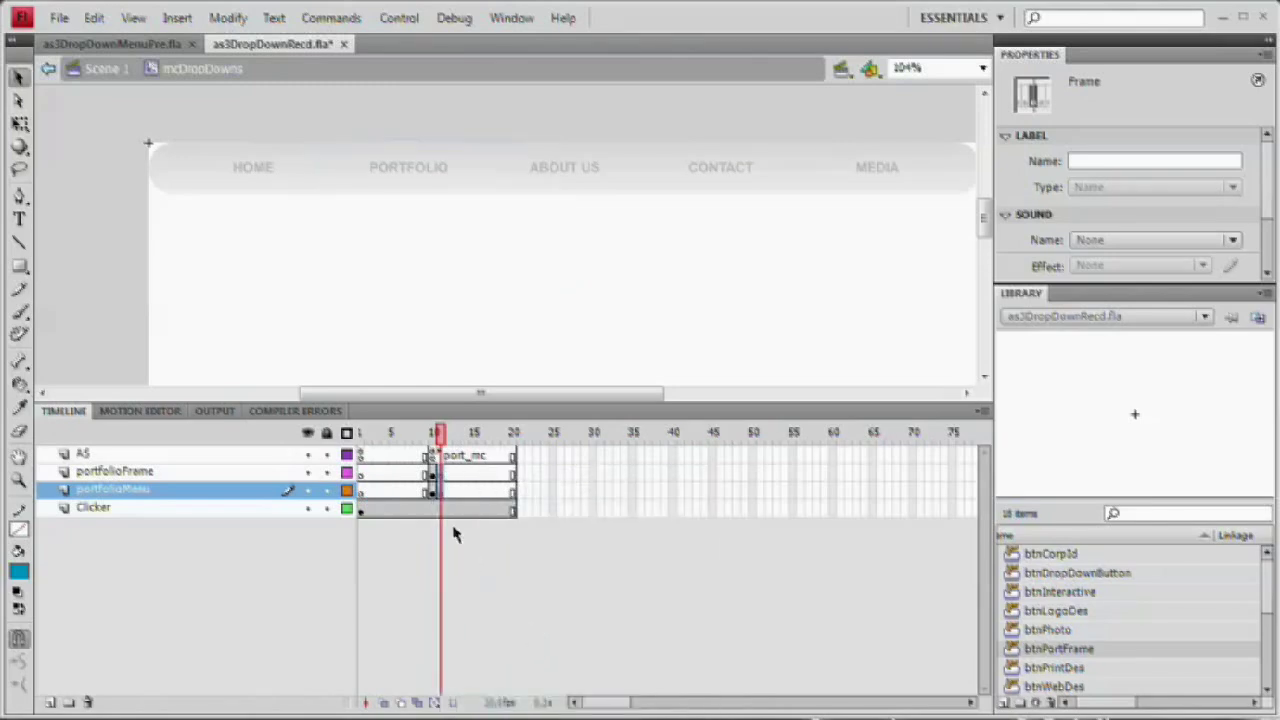
# Compare the stage at frames 1 and 10 and check the script on frame 10 of the AS layer.
pyautogui.click(434, 473)
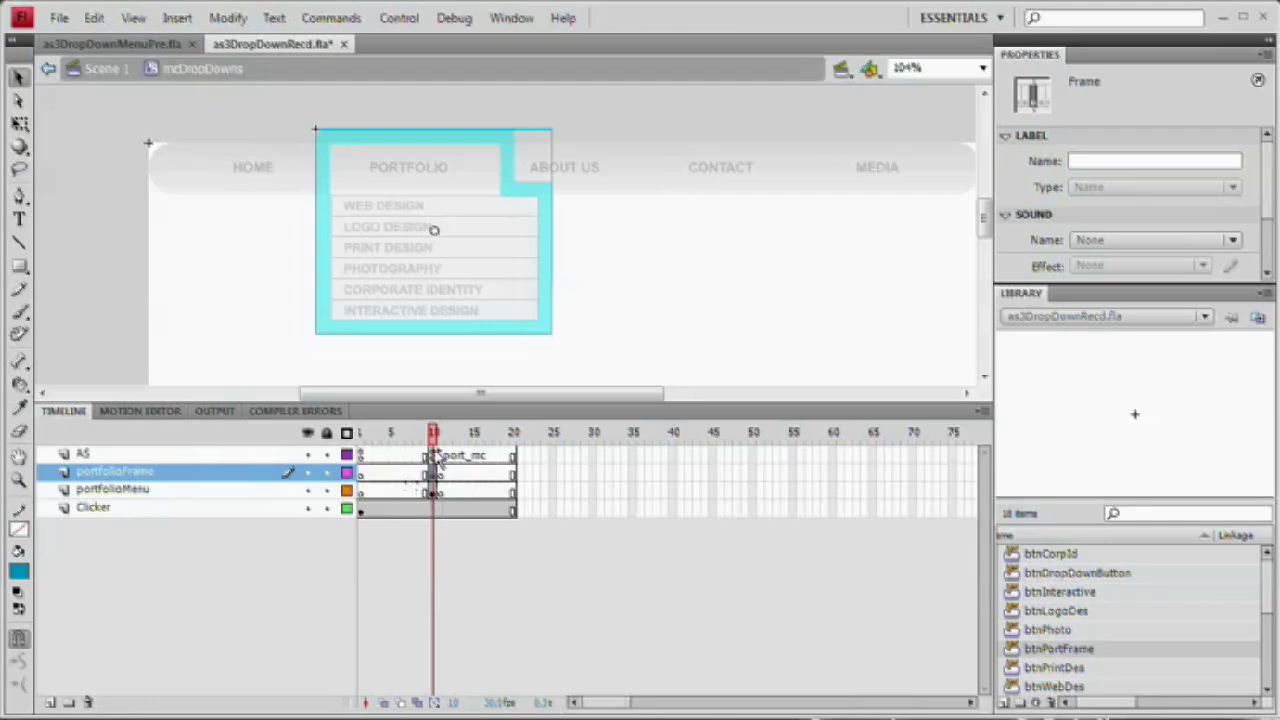
pyautogui.click(436, 456)
pyautogui.click(437, 474)
pyautogui.click(361, 455)
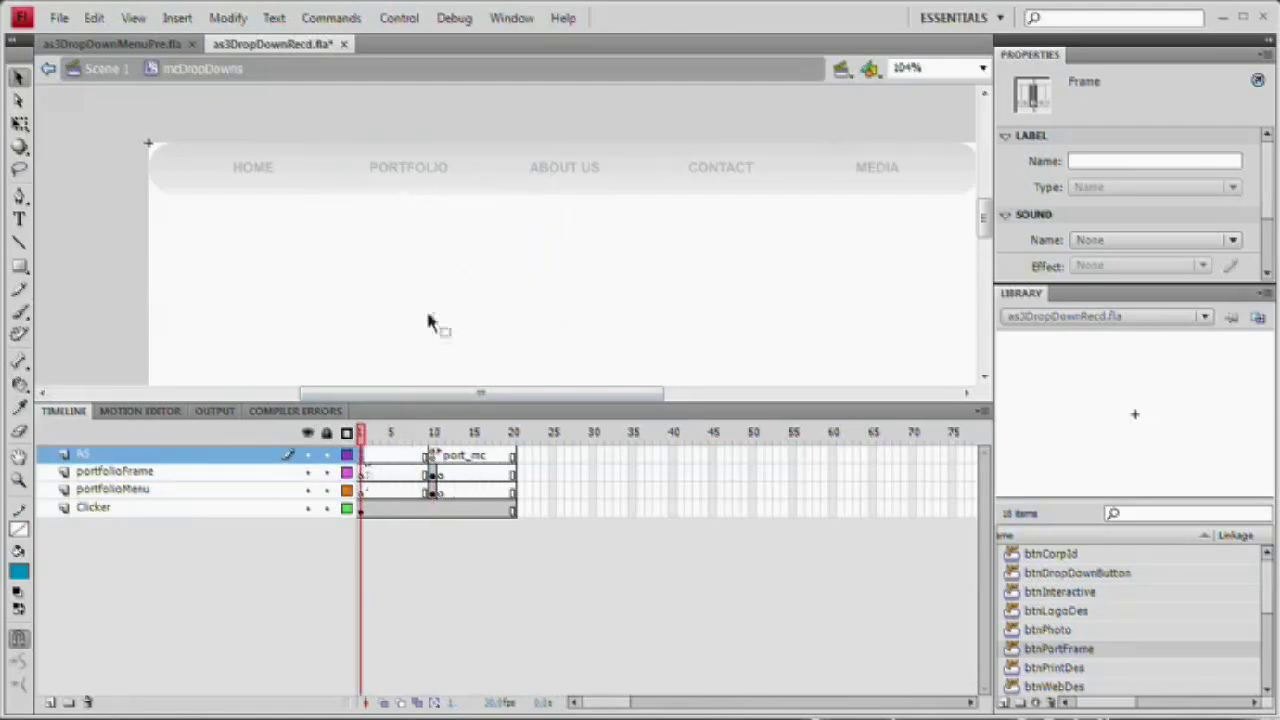
pyautogui.click(430, 456)
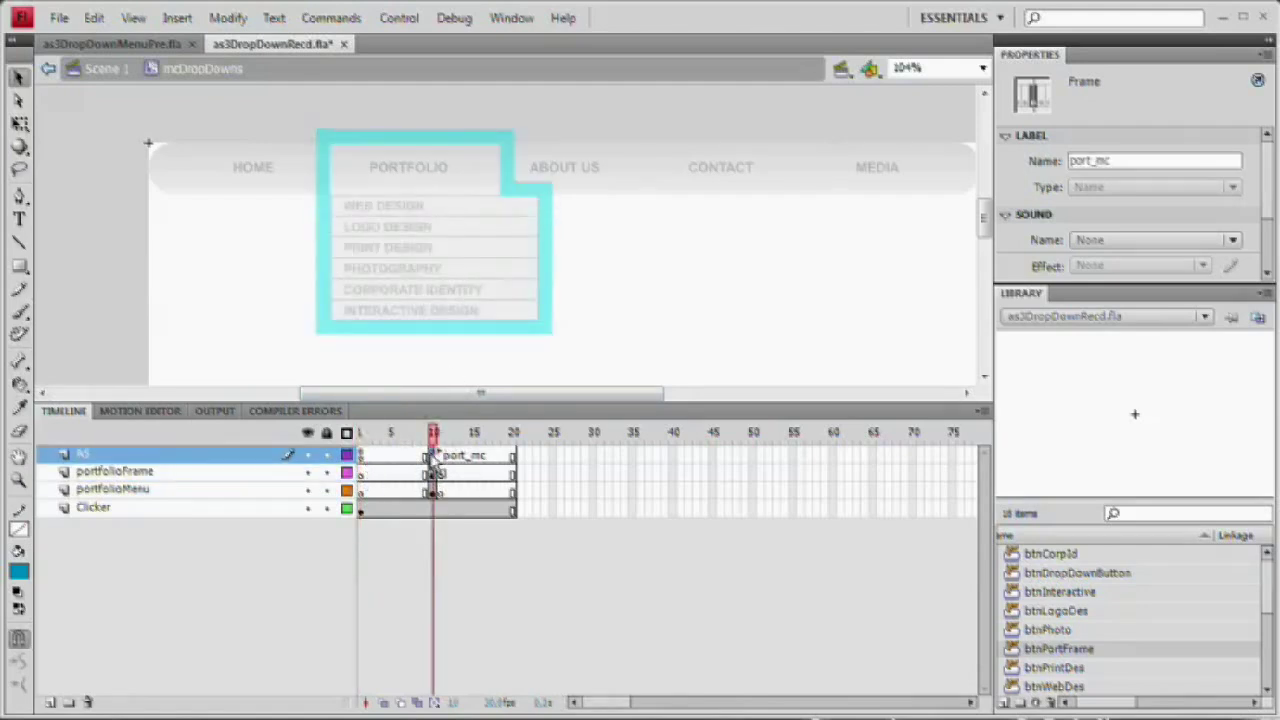
pyautogui.press('F9')
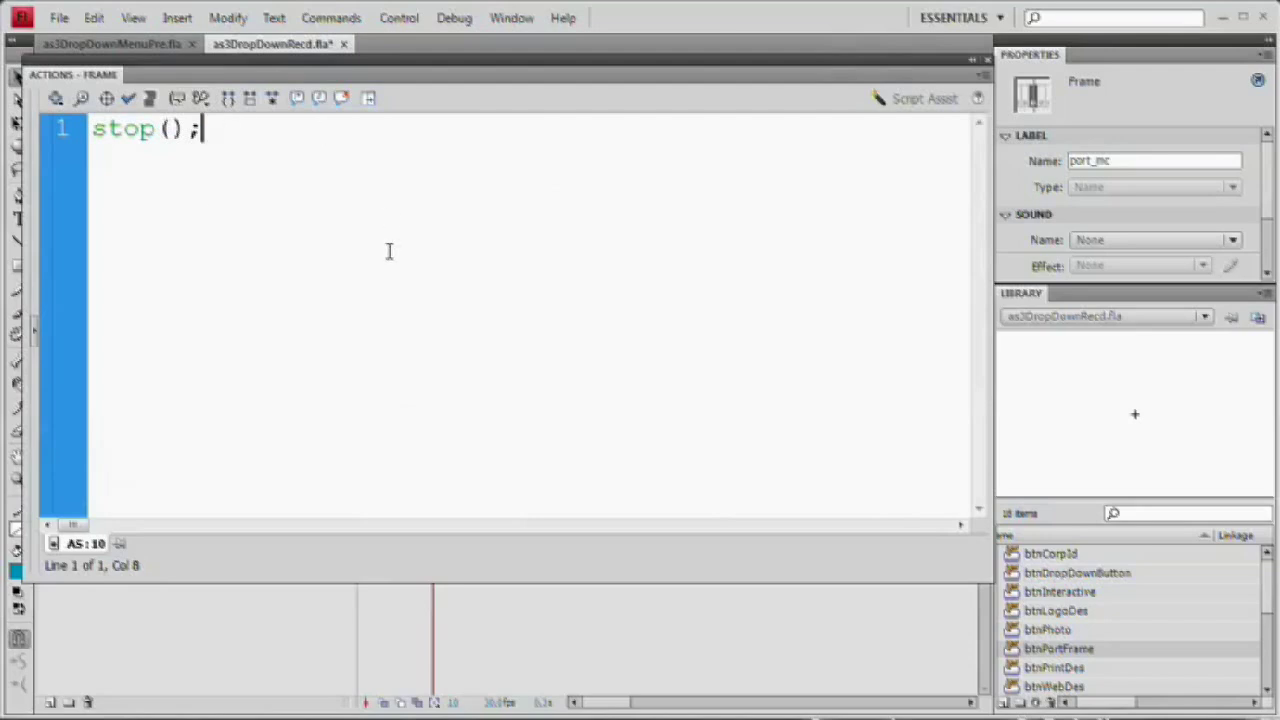
pyautogui.press('F9')
# Give the frame button around the PORTFOLIO menu the instance name portFrame_btn.
pyautogui.click(505, 177)
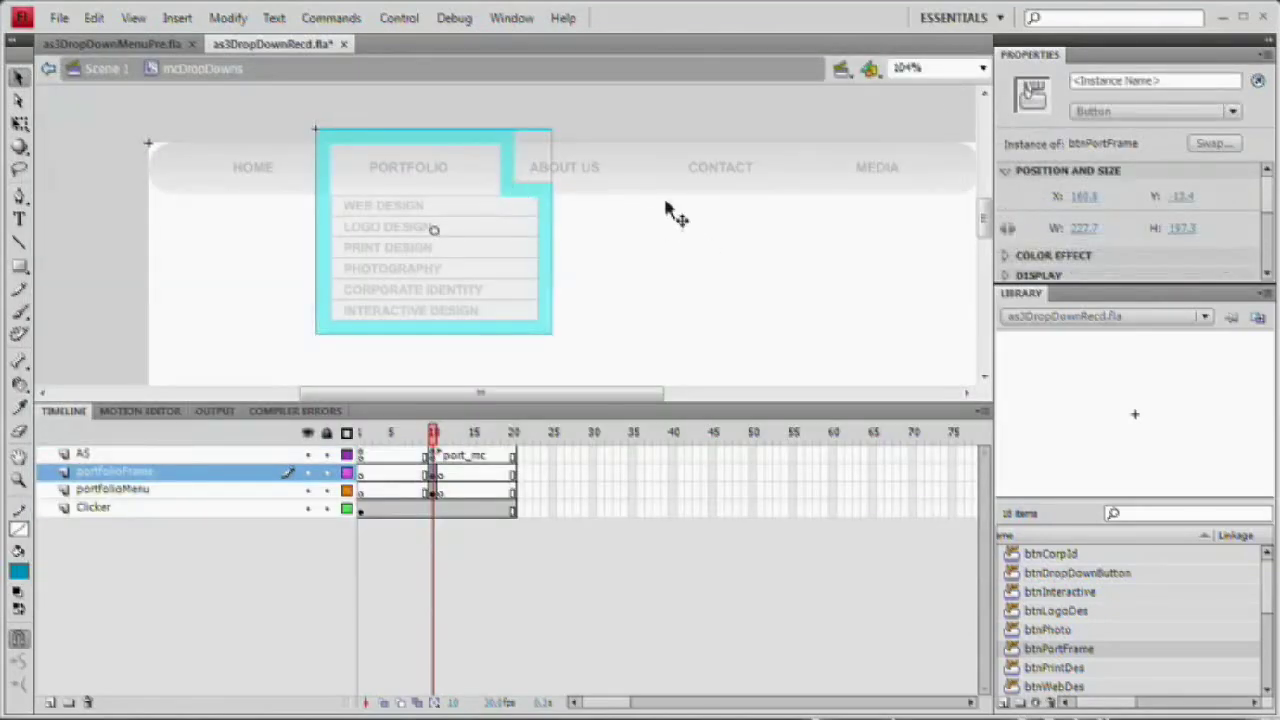
pyautogui.click(1180, 80)
pyautogui.write('portFrame_btn')
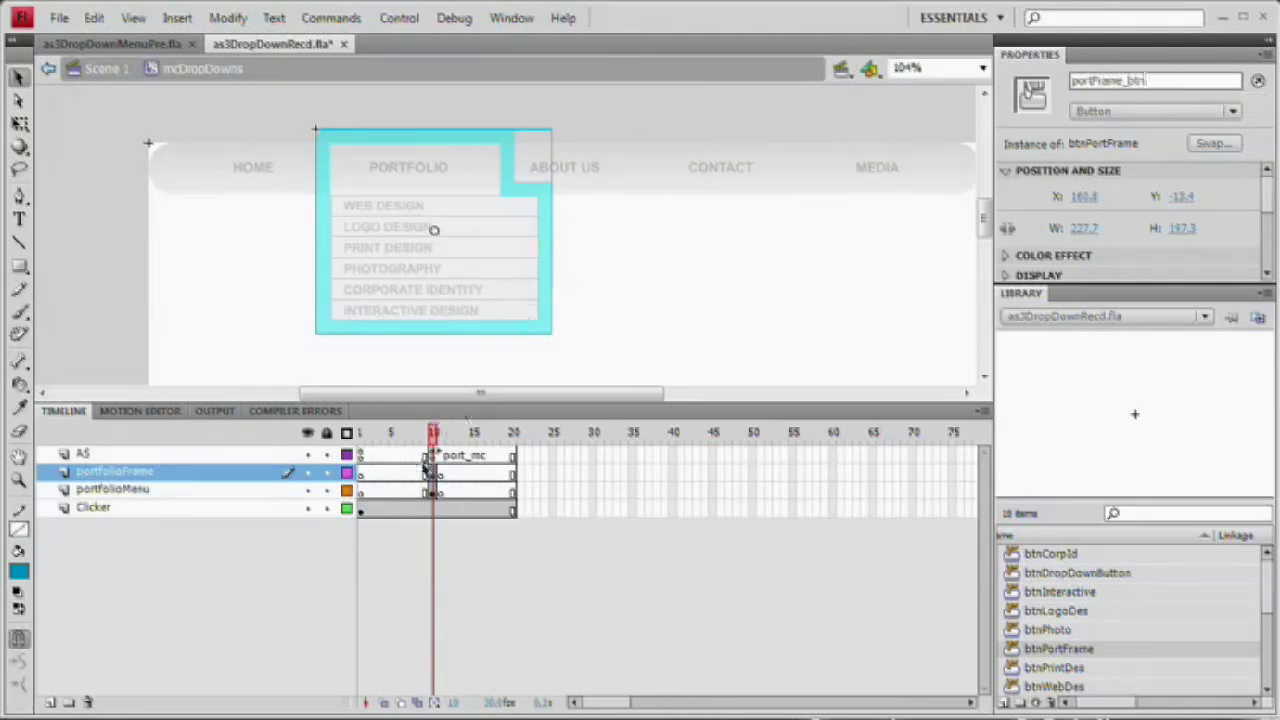
# In the frame 10 script of the AS layer, begin a second line below stop(); with portFrame.addEventListener(.
pyautogui.click(433, 455)
pyautogui.press('F9')
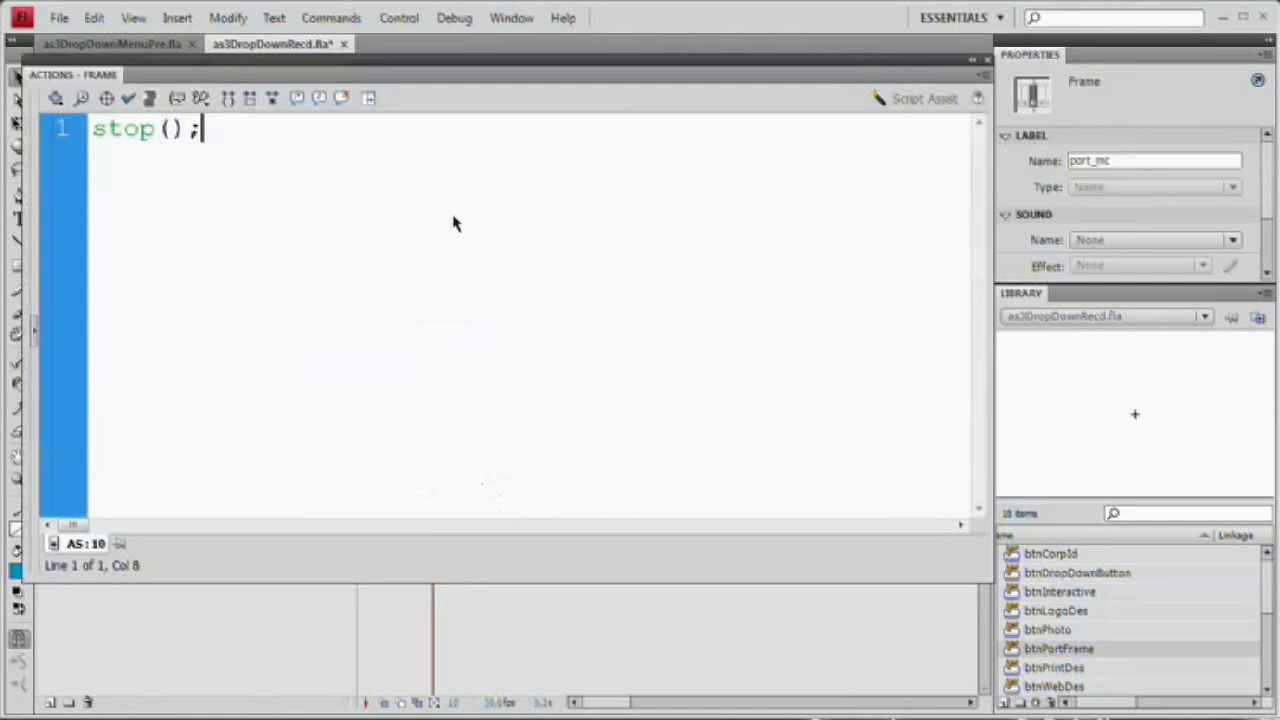
pyautogui.press('Return')
pyautogui.write('port')
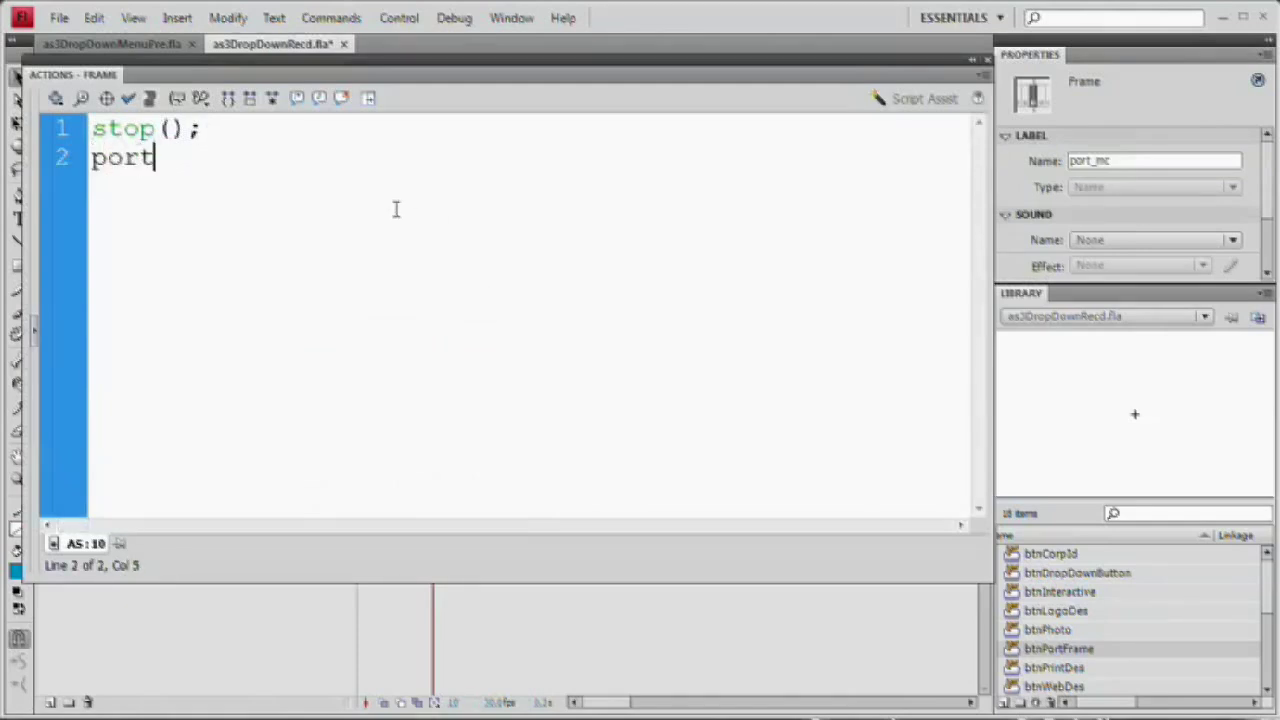
pyautogui.write('Frame.a')
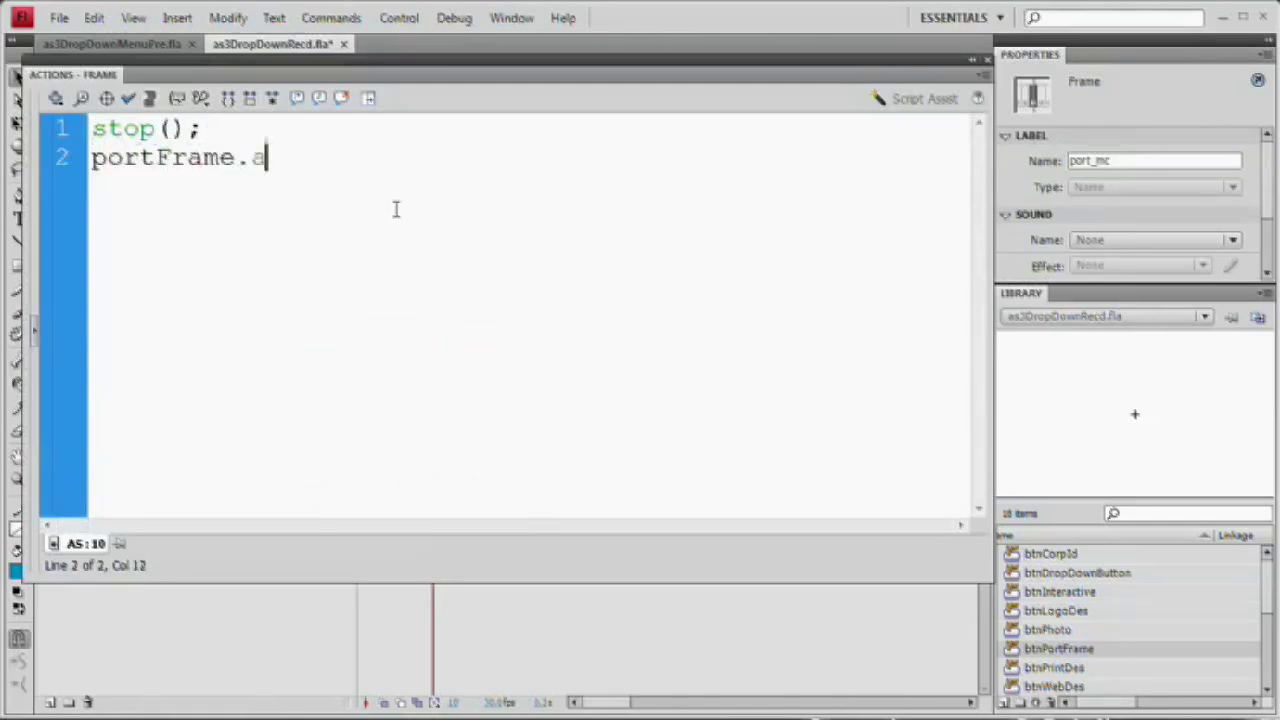
pyautogui.write('ddEventListener')
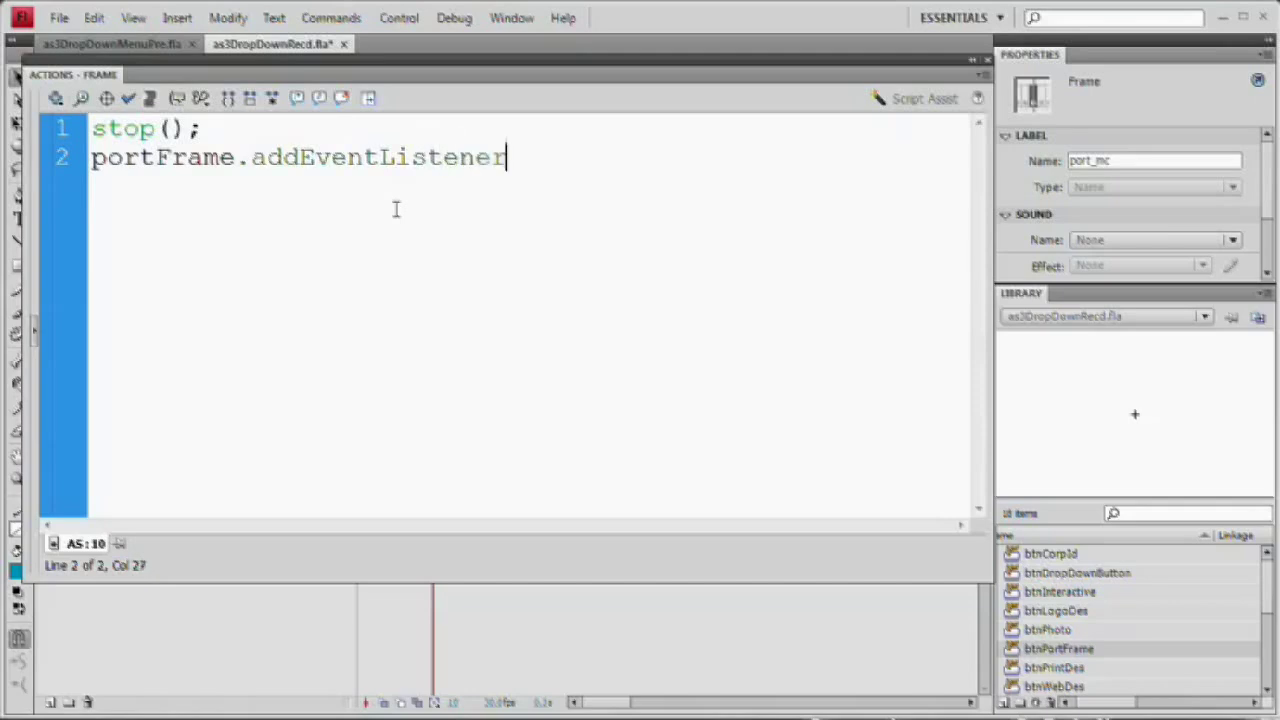
pyautogui.write('(')
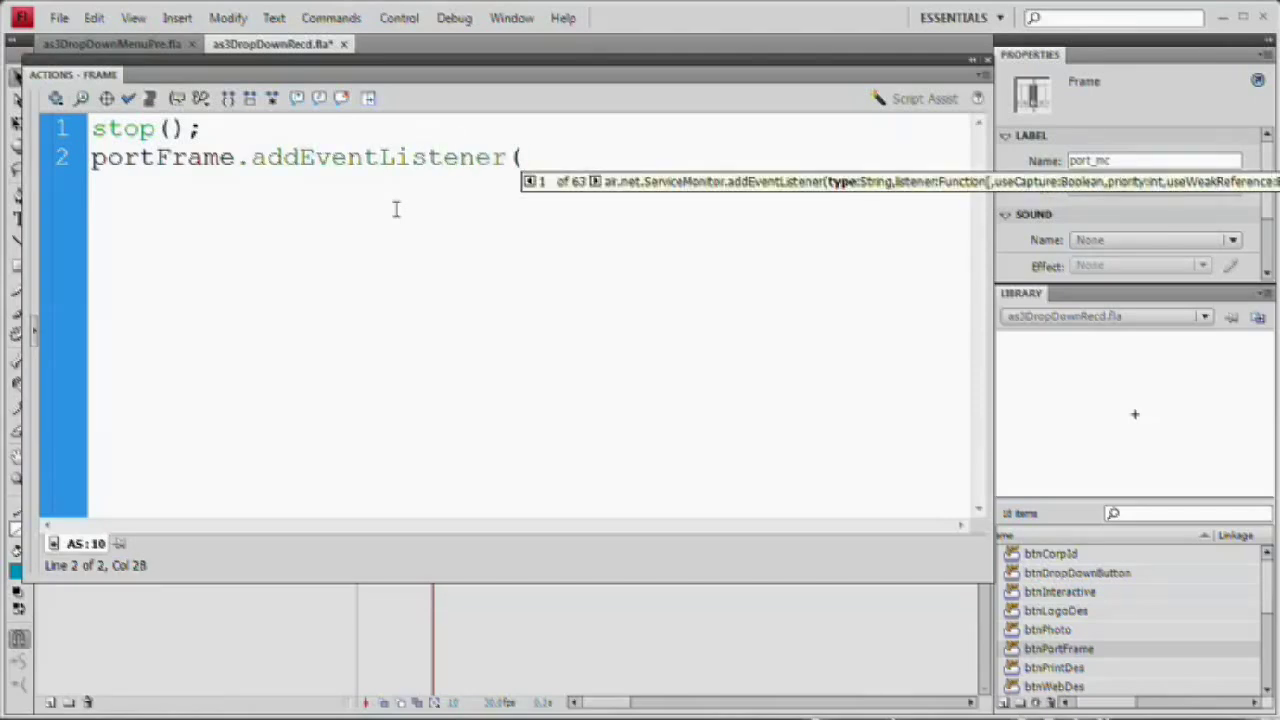
# Complete the portFrame listener on line 2 with the arguments MouseEvent.MOUSE_OVER and goBackF, closing the statement with );.
pyautogui.write('MouseEVe')
pyautogui.press('BackSpace')
pyautogui.press('BackSpace')
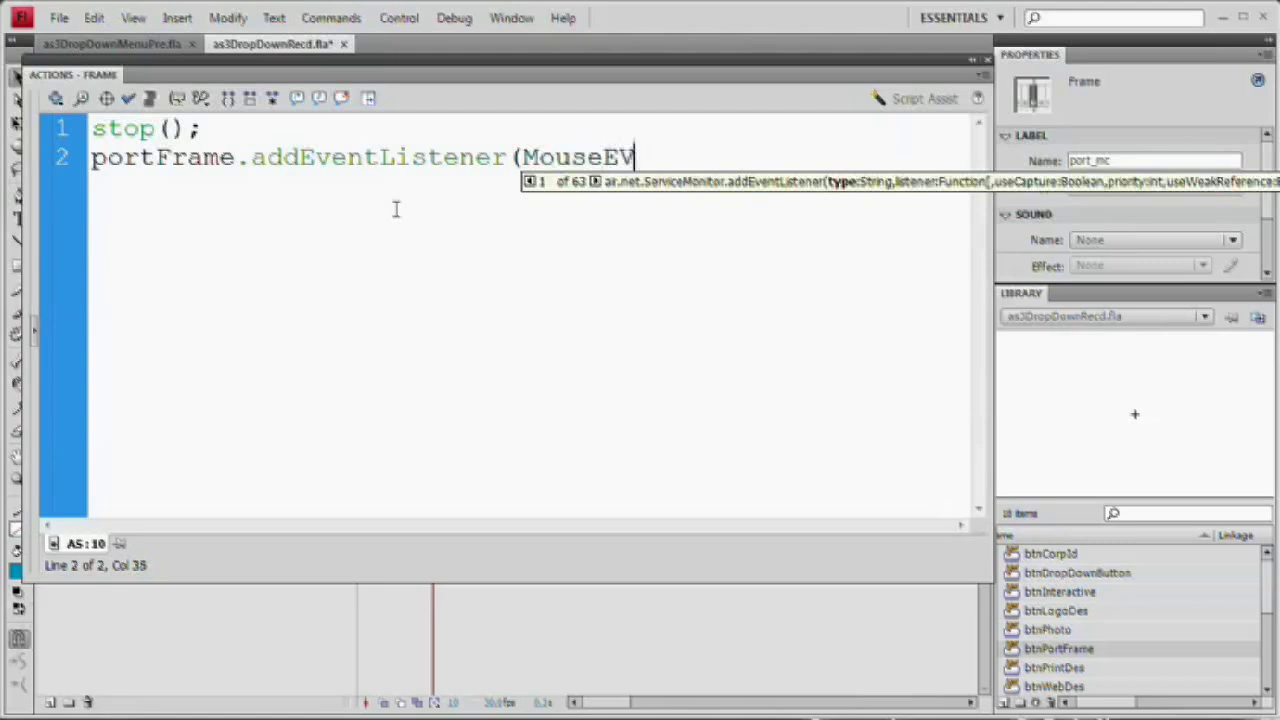
pyautogui.write('vent')
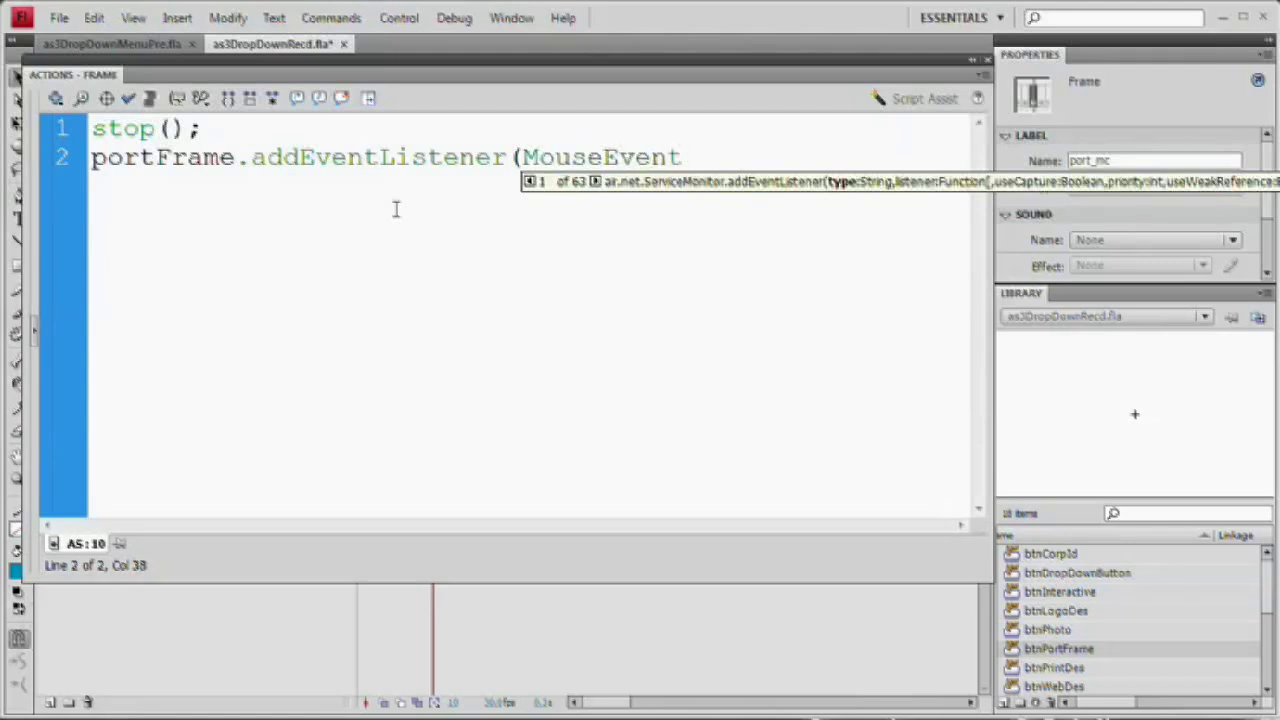
pyautogui.write('.')
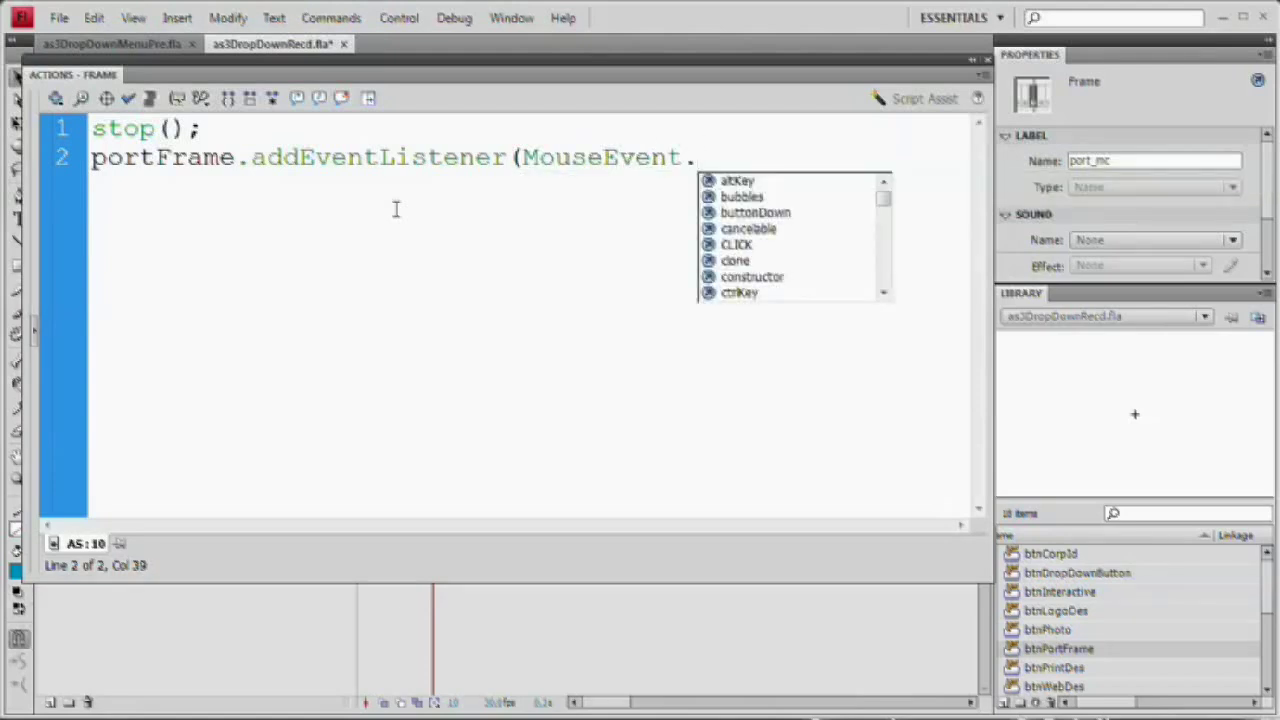
pyautogui.write('MOUSE_O')
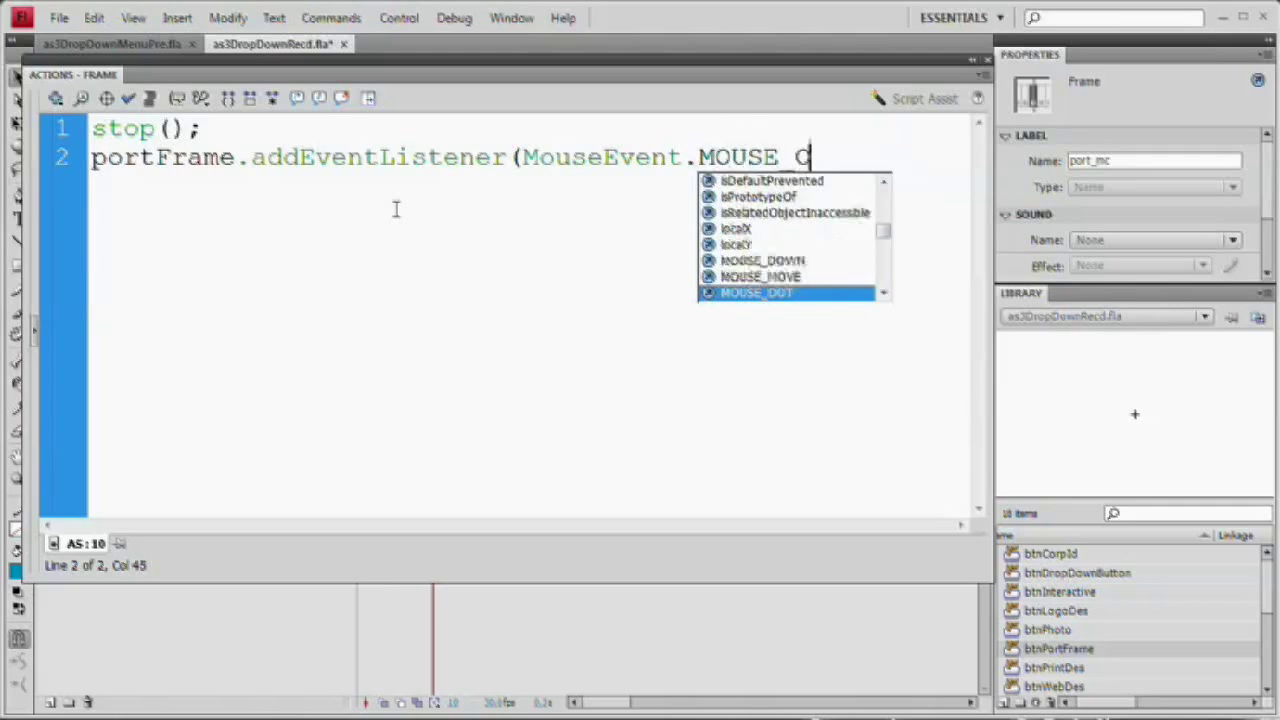
pyautogui.write('VER, ')
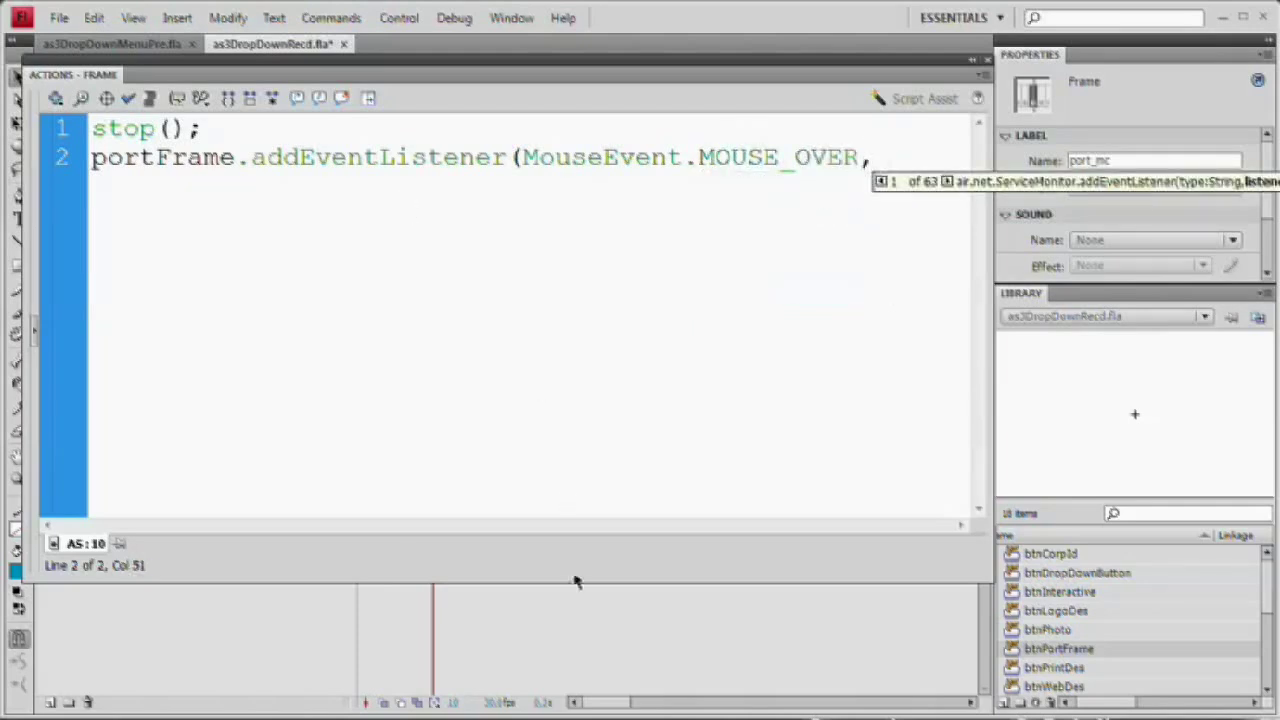
pyautogui.write('goUp')
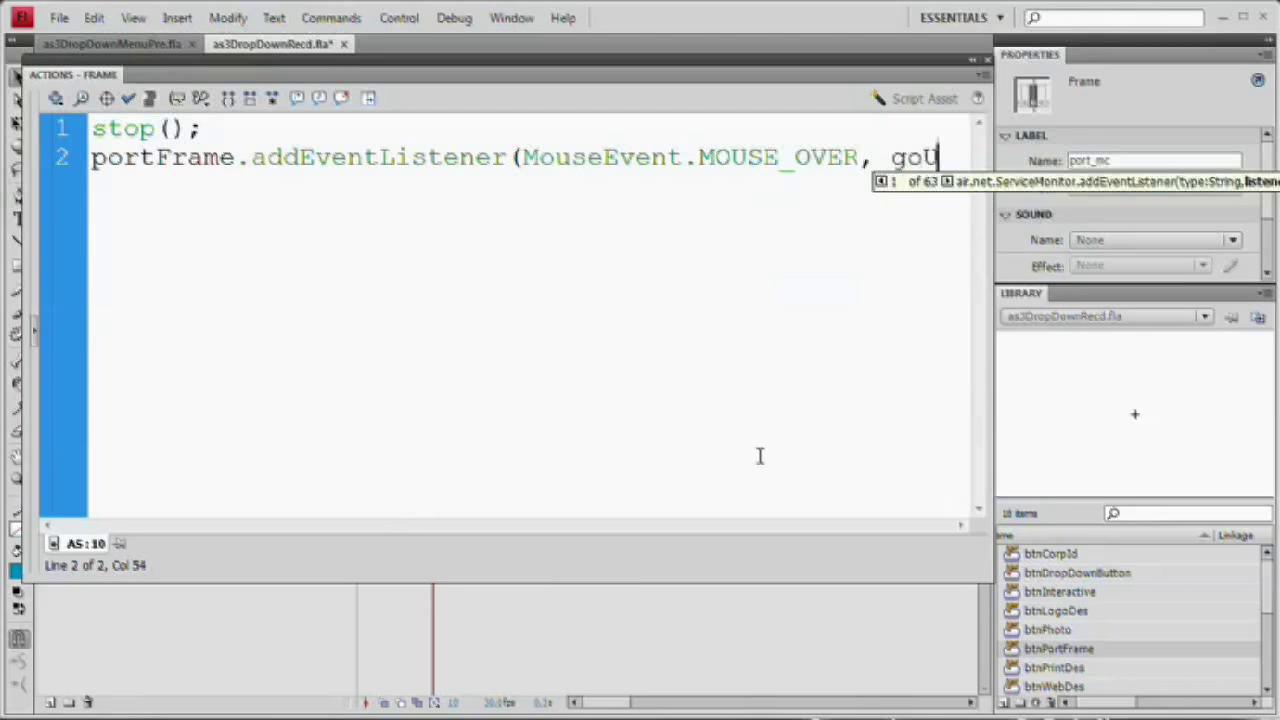
pyautogui.press('BackSpace')
pyautogui.press('BackSpace')
pyautogui.write('BackF')
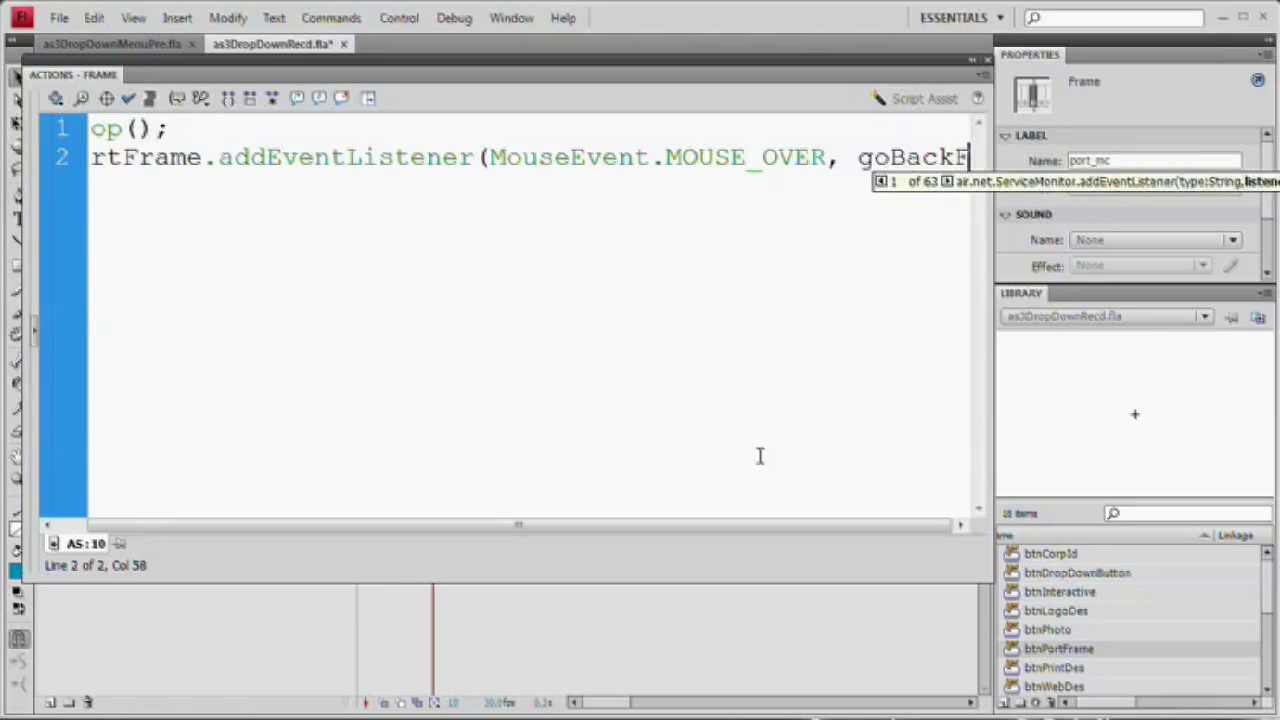
pyautogui.write(');')
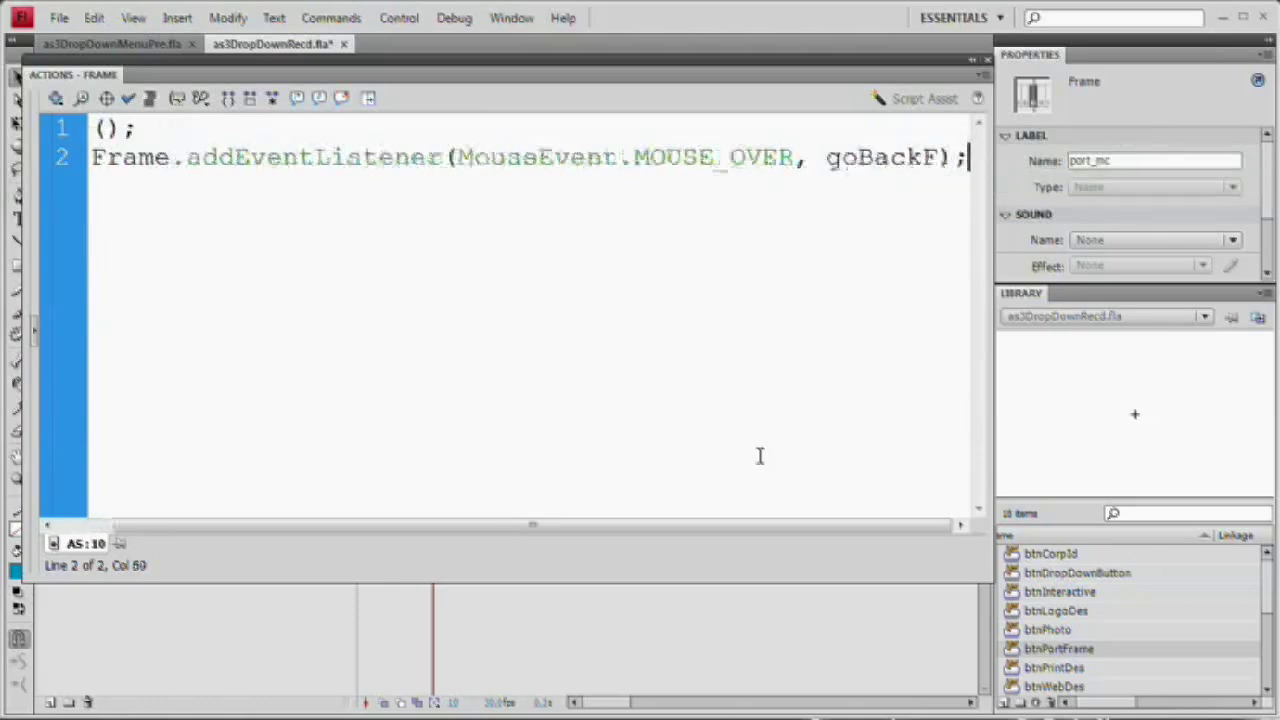
# Below the listener, leave a blank line and declare an empty function goBackF(event:MouseEvent):void with opening and closing braces.
pyautogui.press('Return')
pyautogui.press('Return')
pyautogui.write('function')
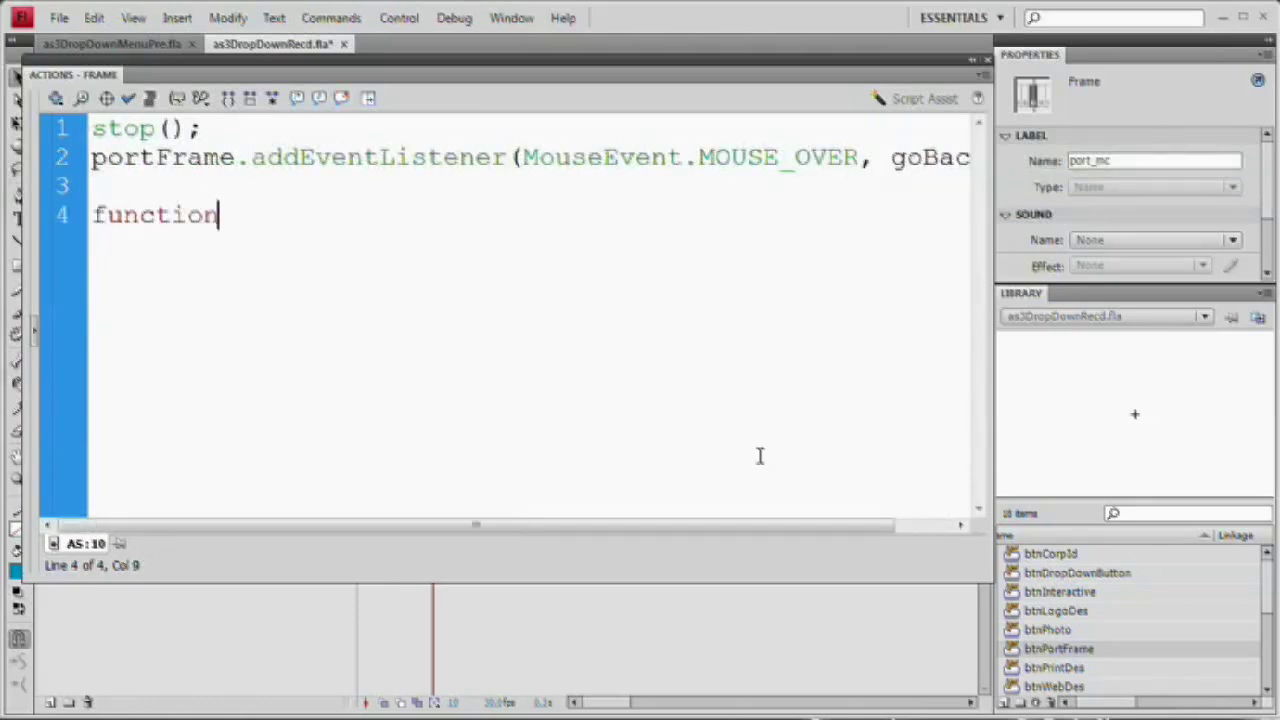
pyautogui.write(' goBackF')
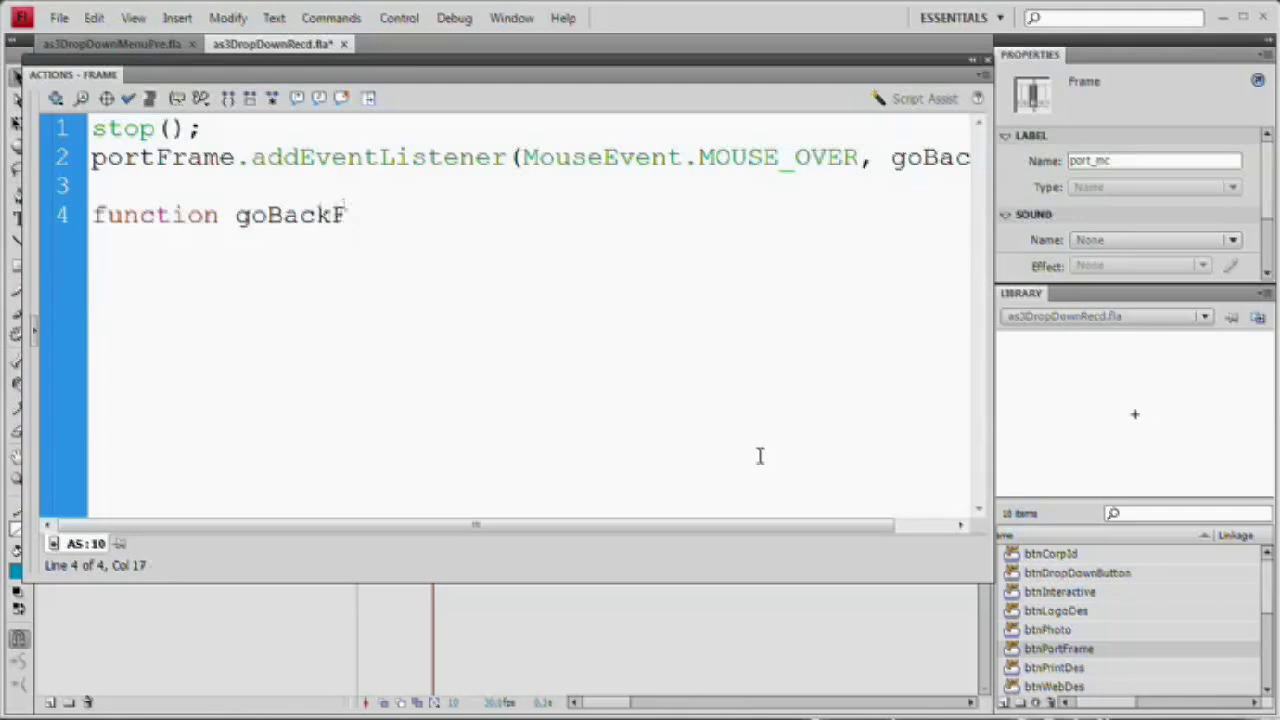
pyautogui.write('(event')
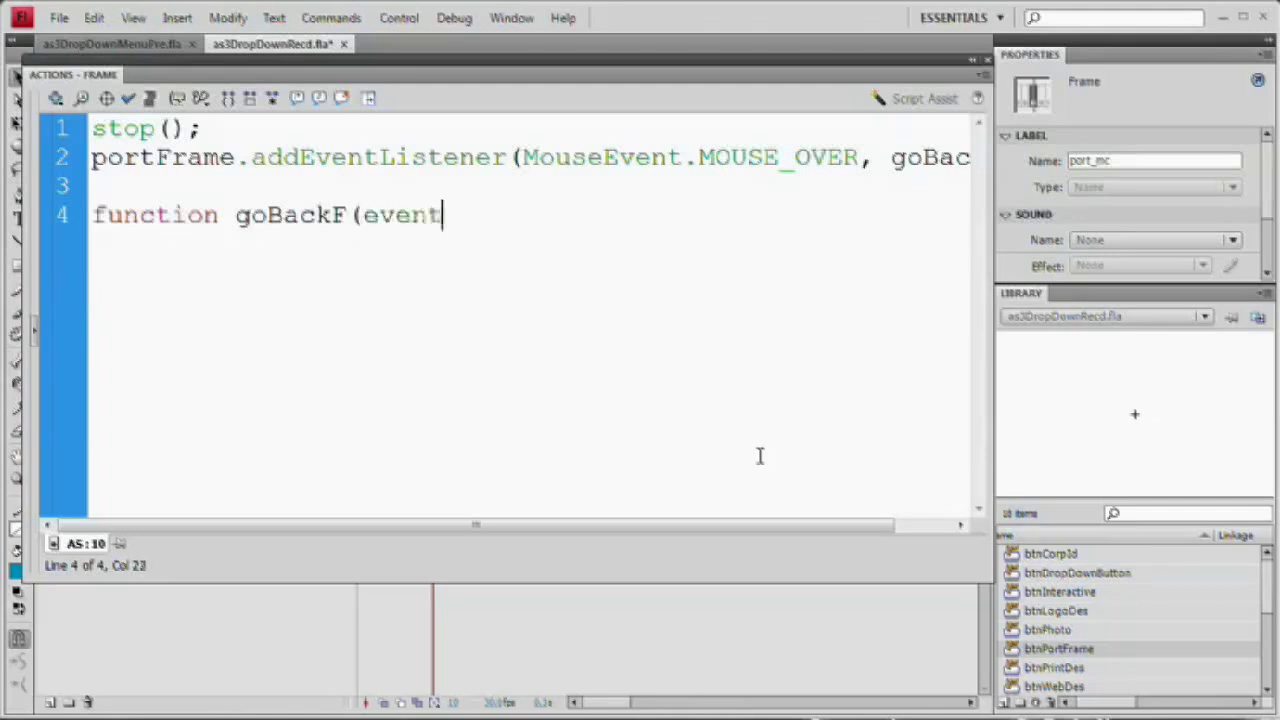
pyautogui.write(':MouseEVe')
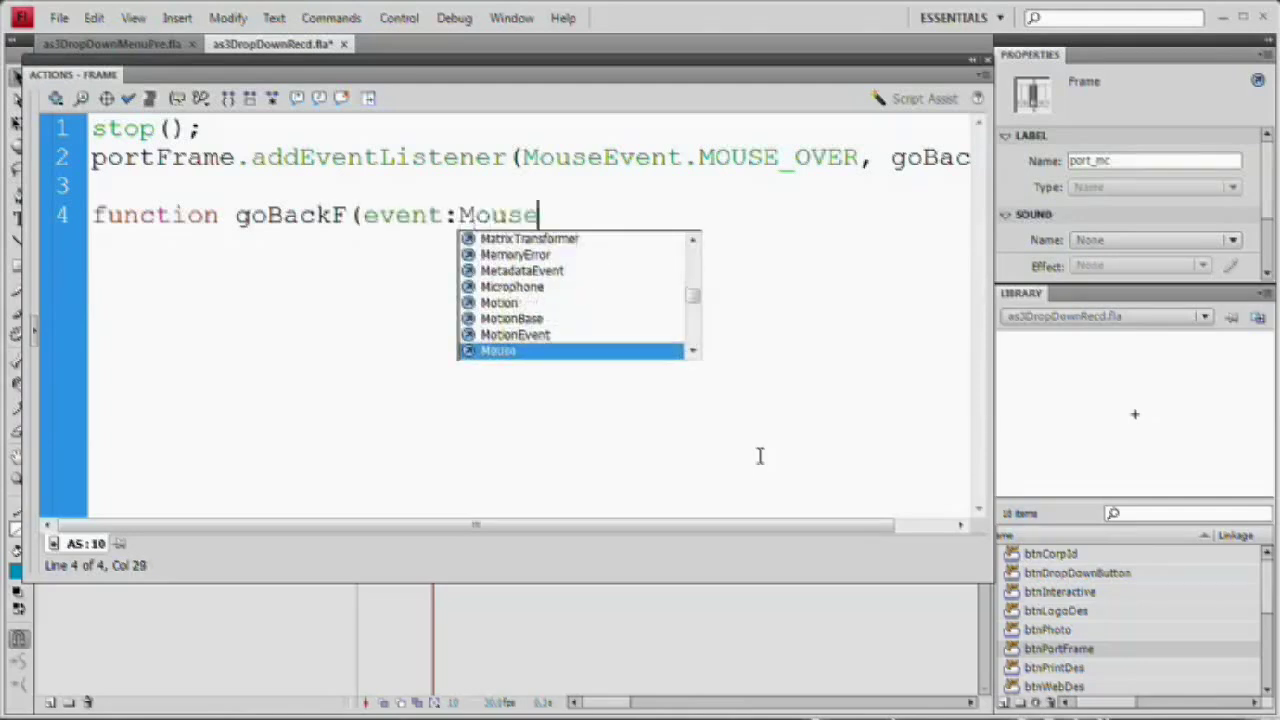
pyautogui.press('BackSpace')
pyautogui.press('BackSpace')
pyautogui.write('vent')
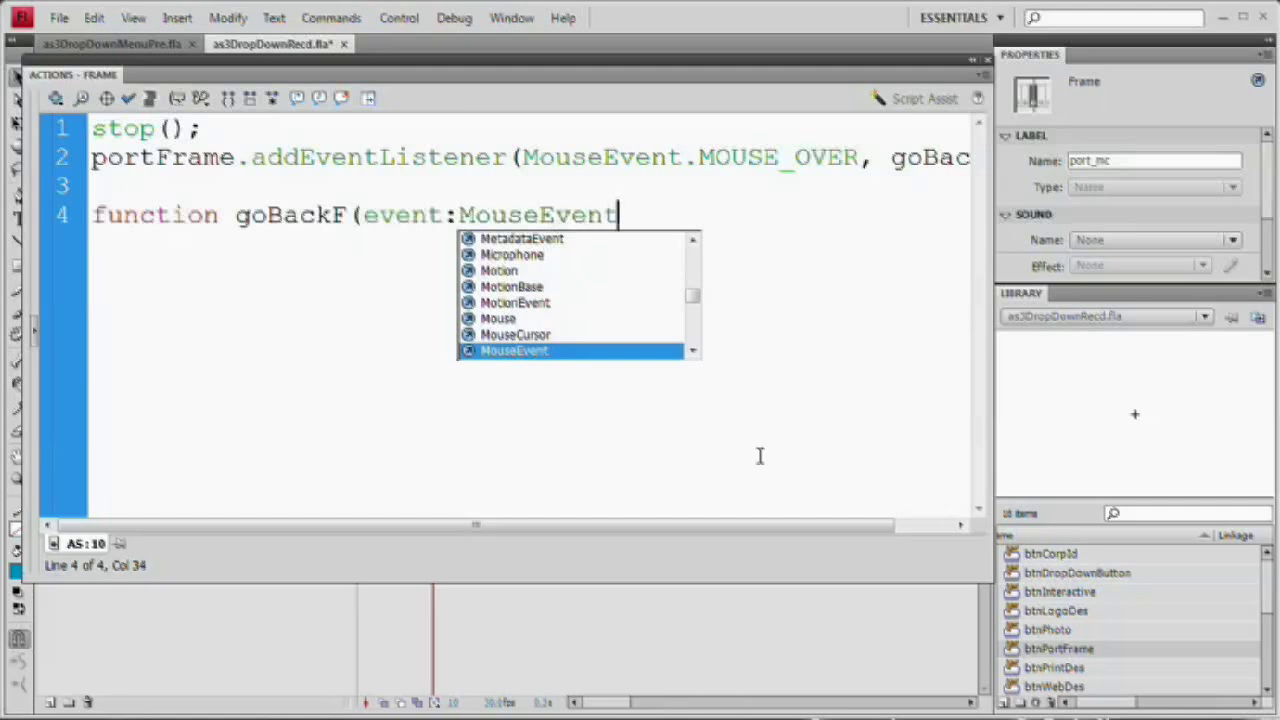
pyautogui.write('):')
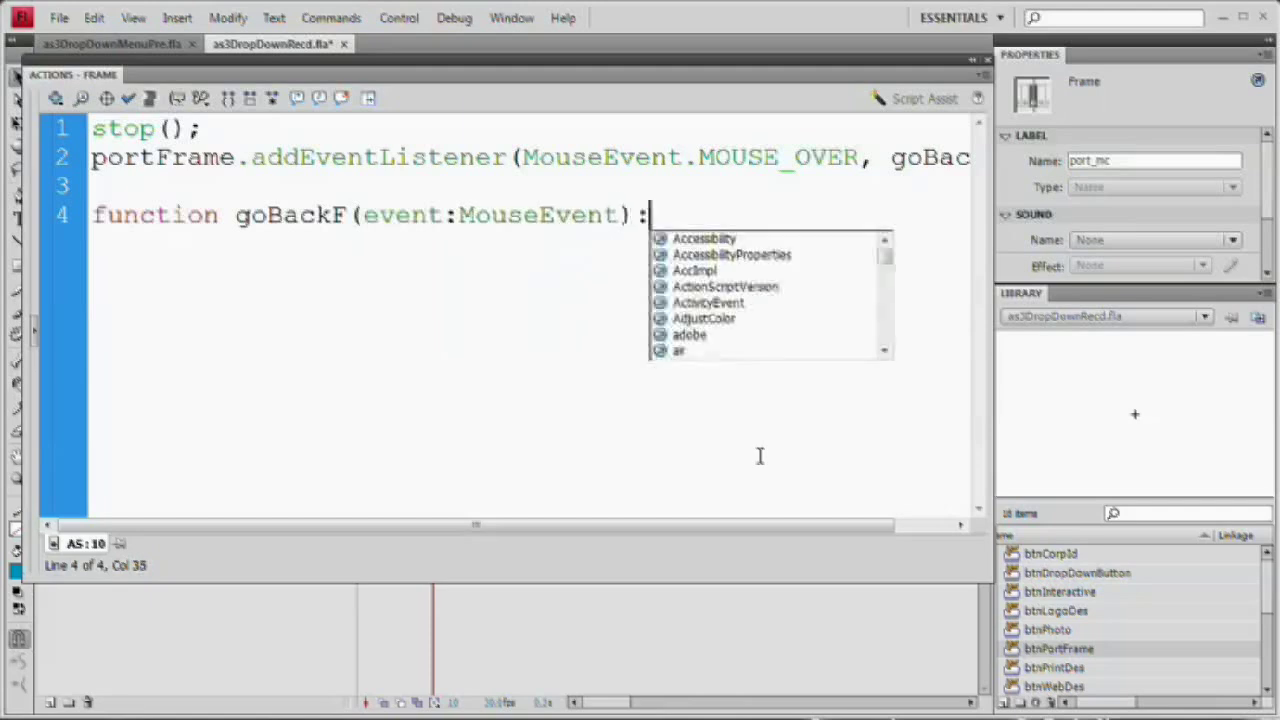
pyautogui.write('void{')
pyautogui.press('Return')
pyautogui.press('Return')
pyautogui.write('}')
pyautogui.press('Up')
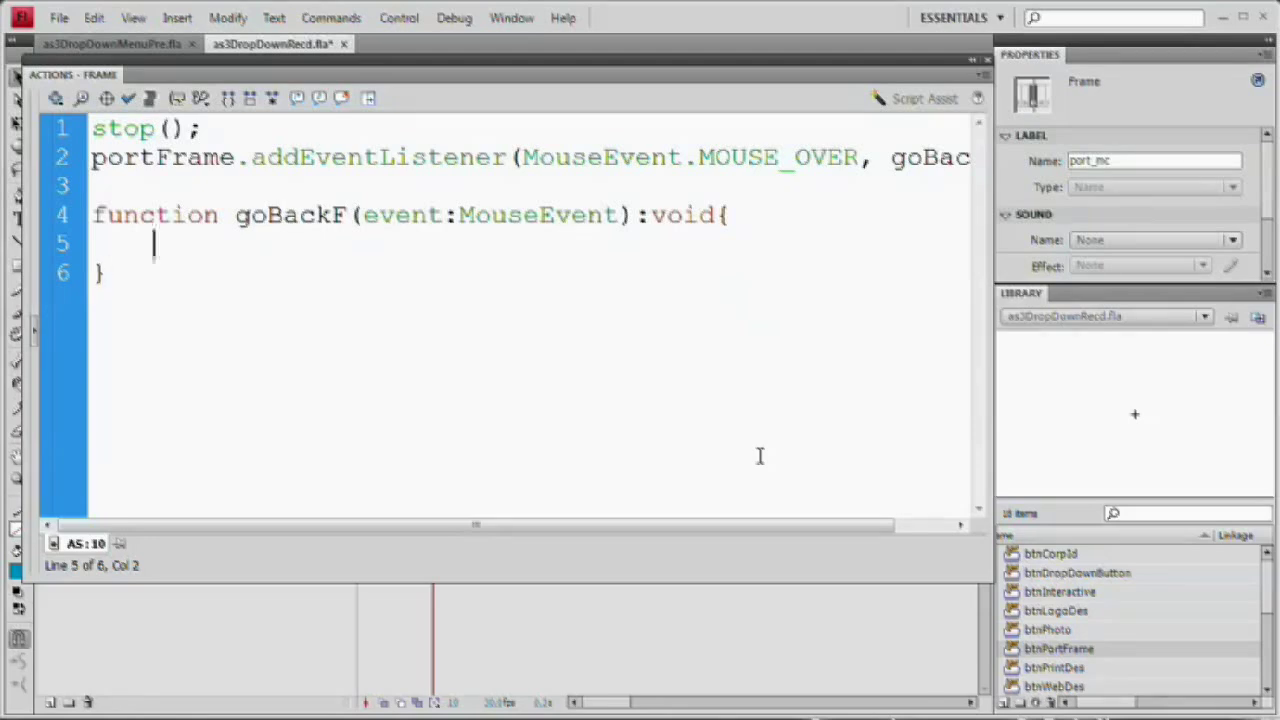
# Add gotoAndStop(1); as the body of the goBackF function, close the script and save the file.
pyautogui.write('gotoAns')
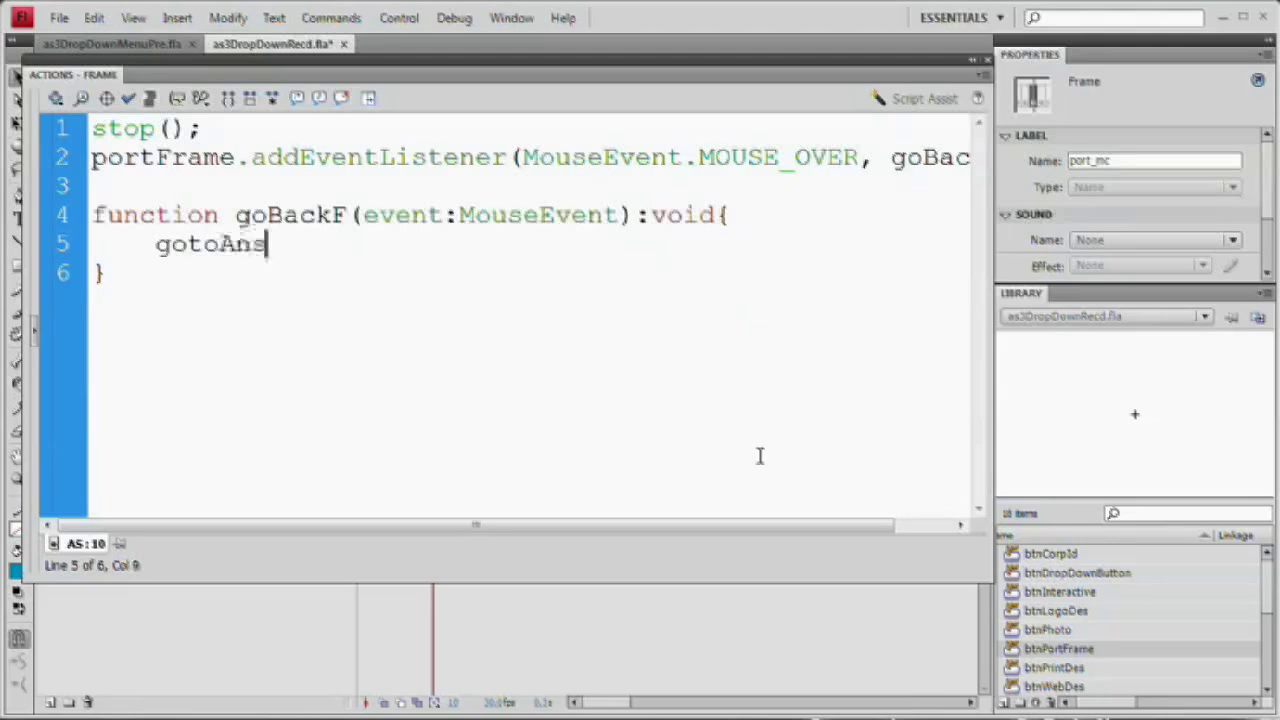
pyautogui.press('BackSpace')
pyautogui.write('dStop(1);')
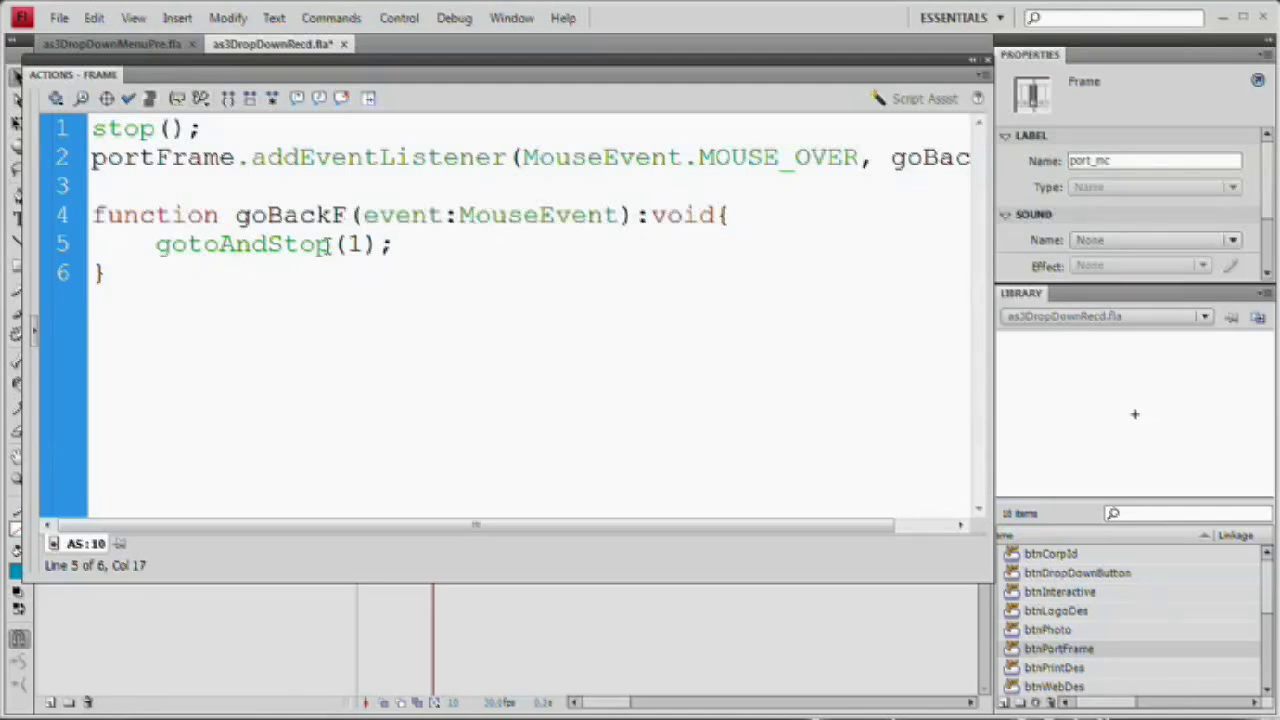
pyautogui.moveTo(155, 244); pyautogui.dragTo(412, 247)
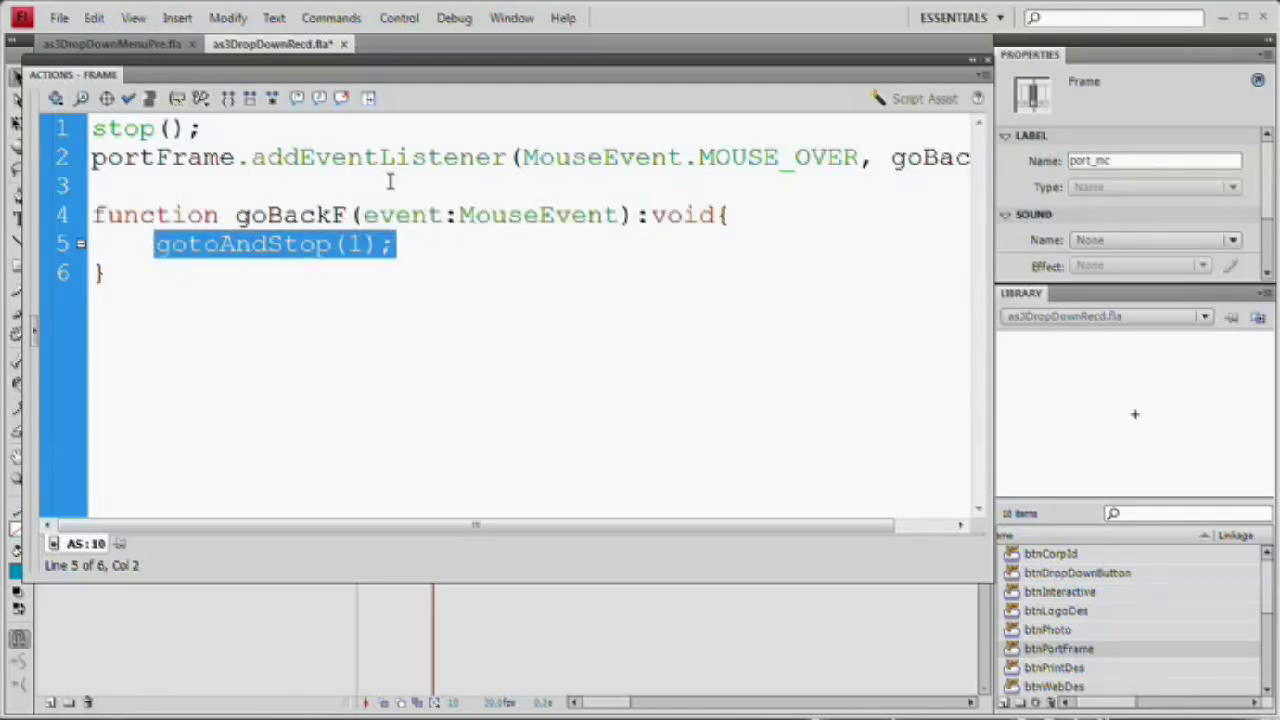
pyautogui.press('F9')
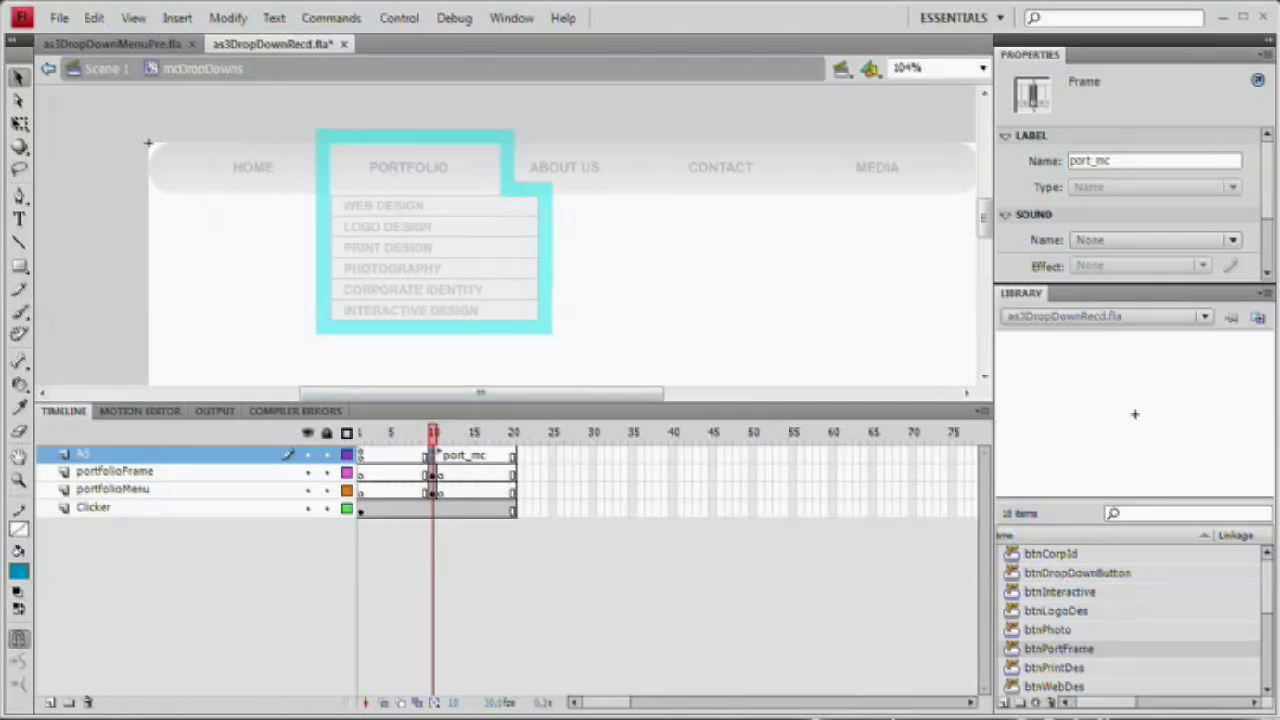
pyautogui.hotkey('ctrl', 'shift', 'a')
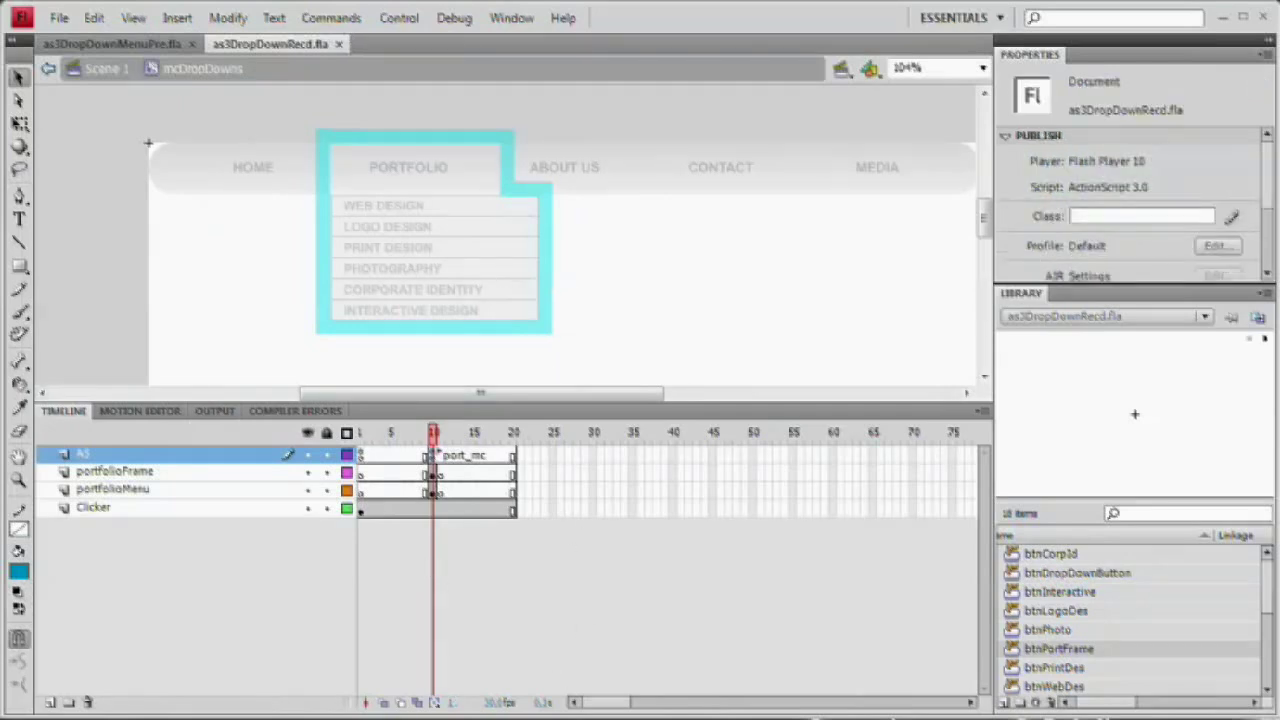
# Return to the Scene 1 timeline and rename the Clicker layer to DropDowns.
pyautogui.click(104, 72)
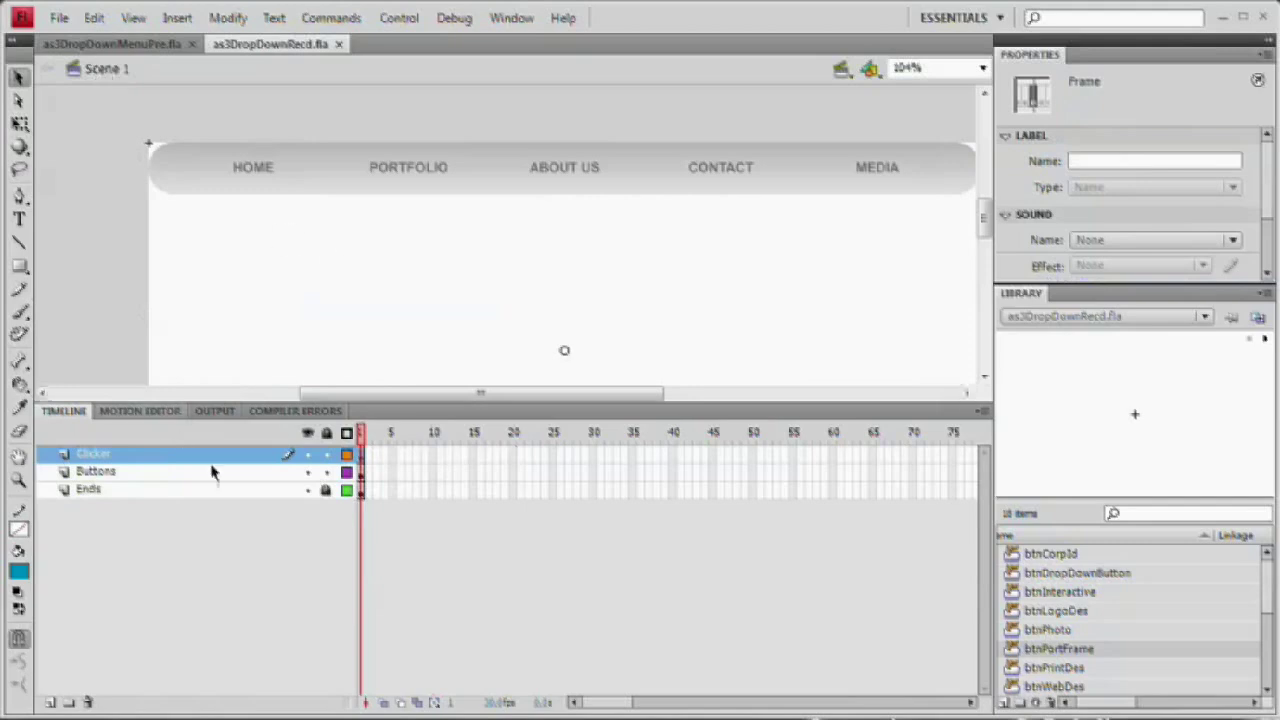
pyautogui.doubleClick(94, 453)
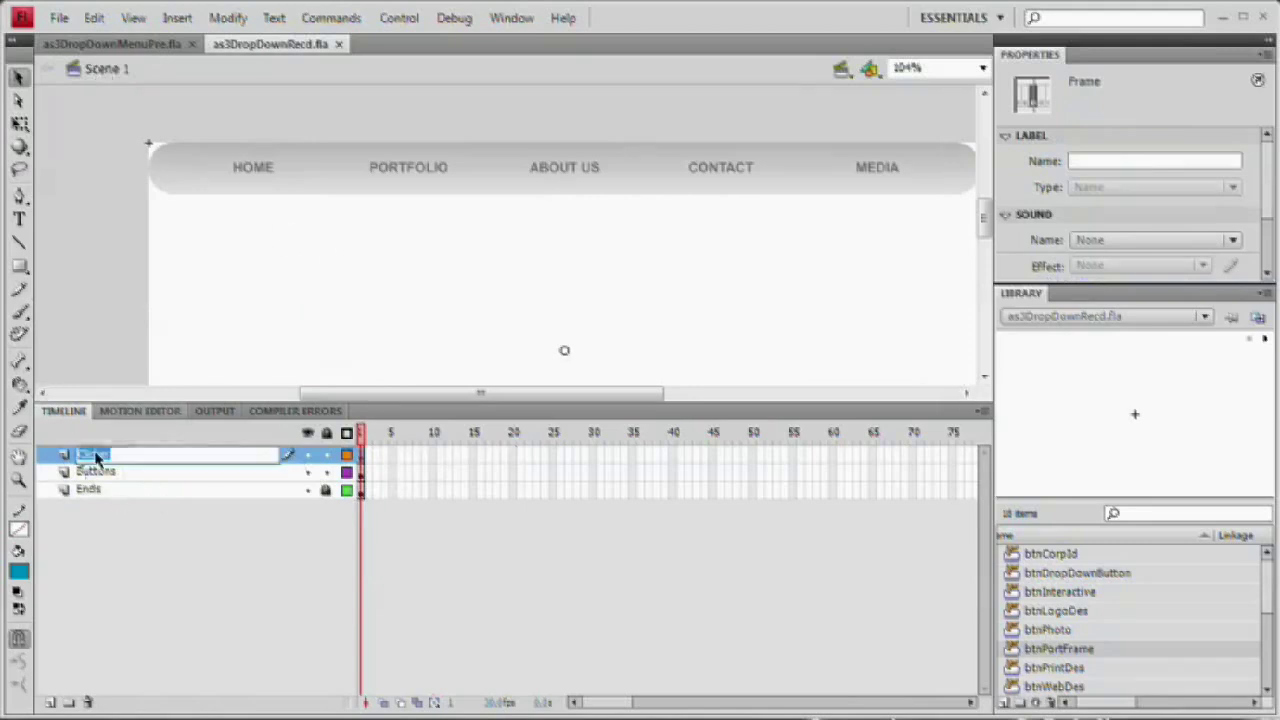
pyautogui.press('BackSpace')
pyautogui.write('DropDown')
pyautogui.press('Return')
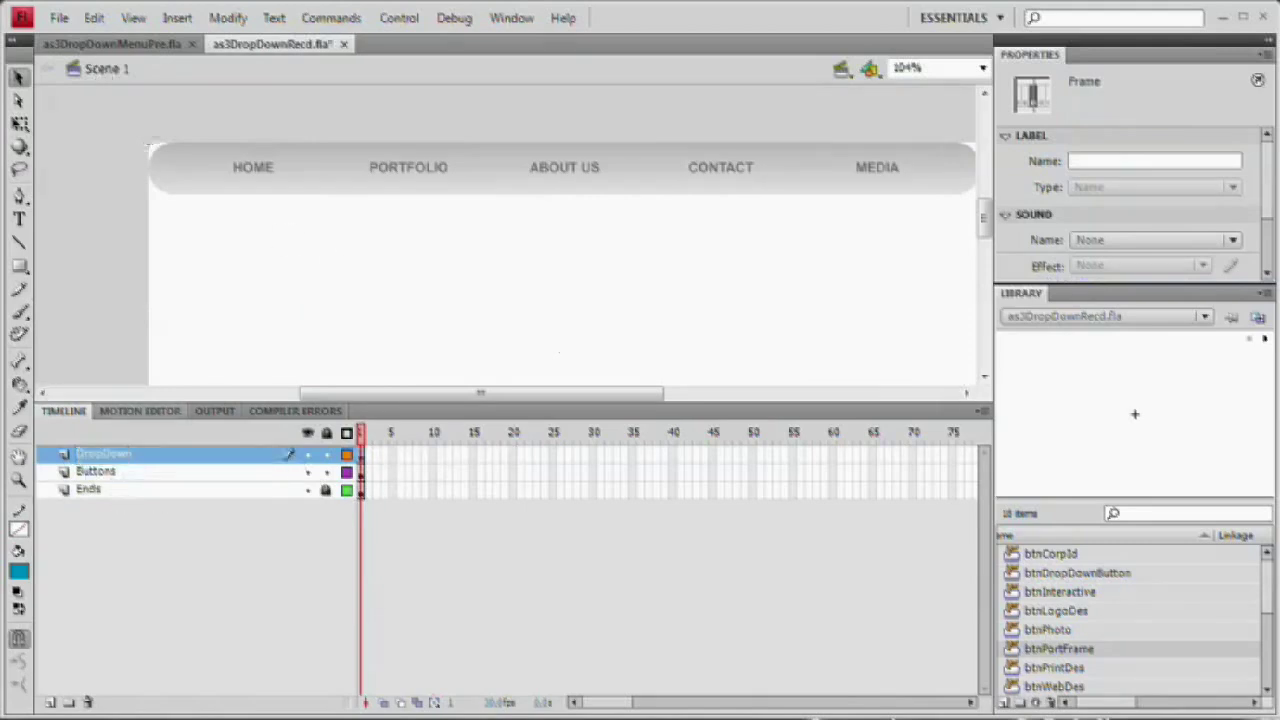
pyautogui.doubleClick(125, 456)
pyautogui.write('s')
pyautogui.press('Return')
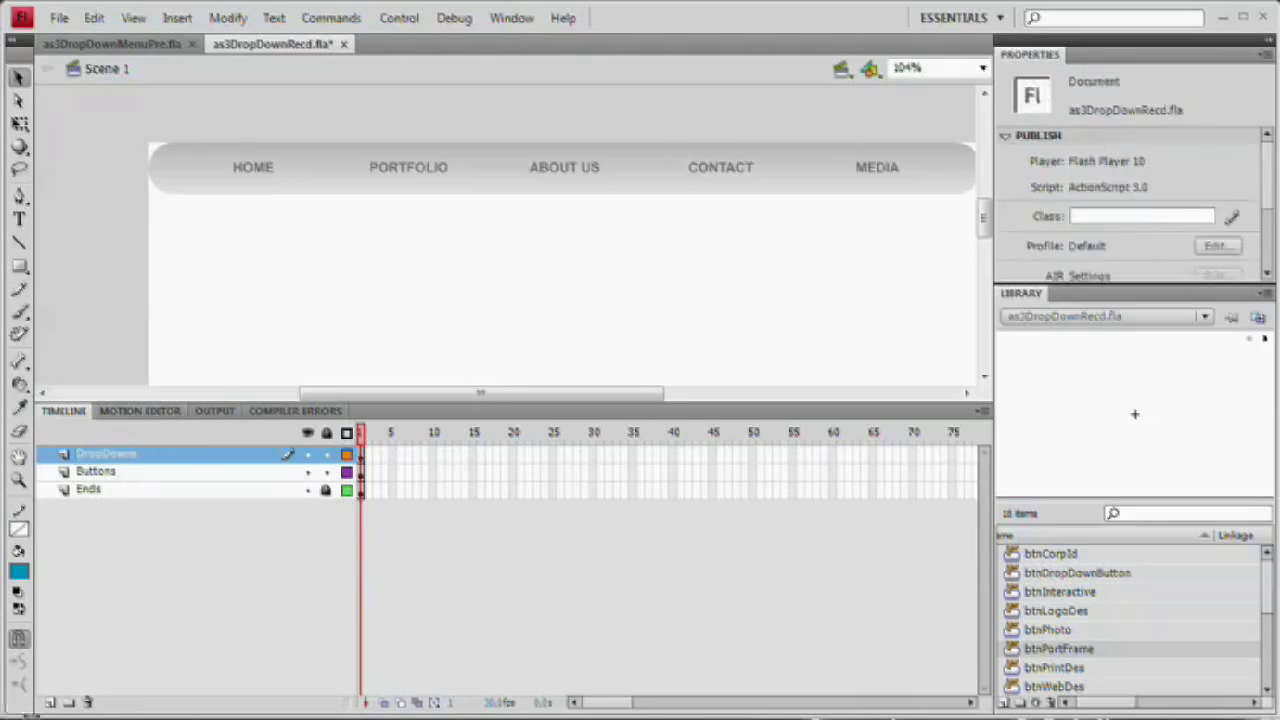
# Add a new layer above DropDowns and name it AS.
pyautogui.click(50, 702)
pyautogui.doubleClick(100, 453)
pyautogui.write('AS')
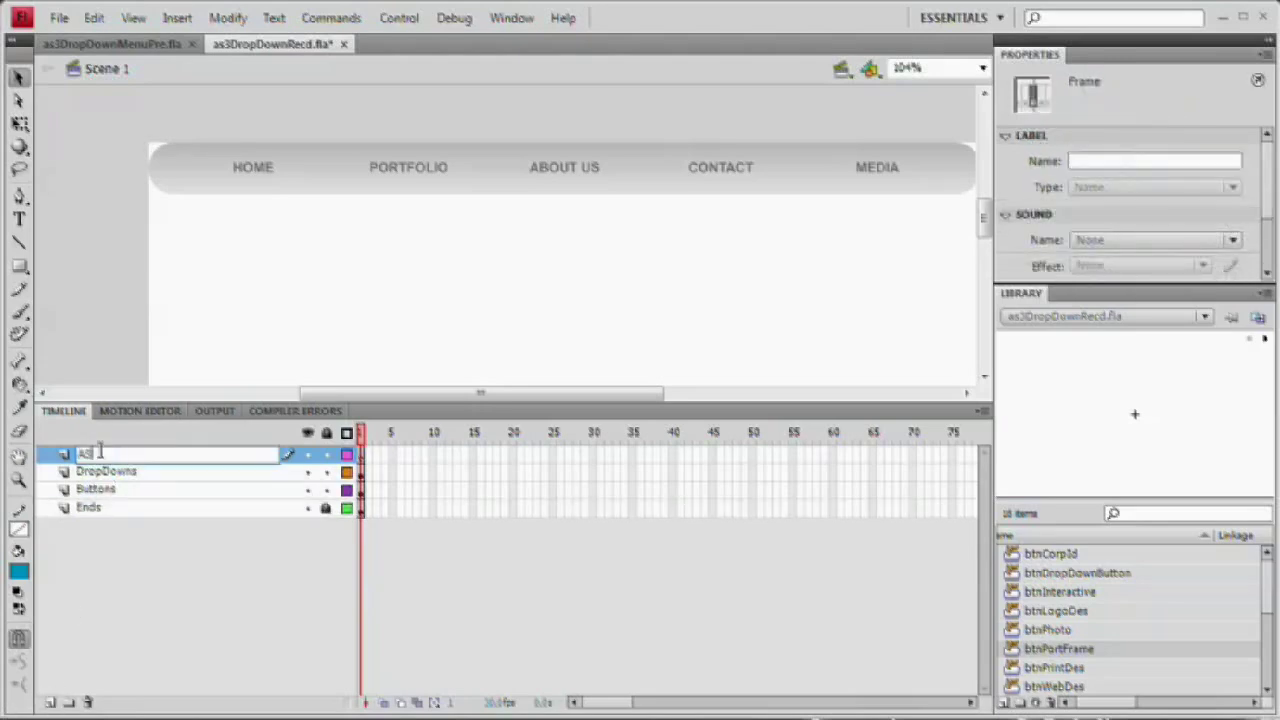
pyautogui.press('Return')
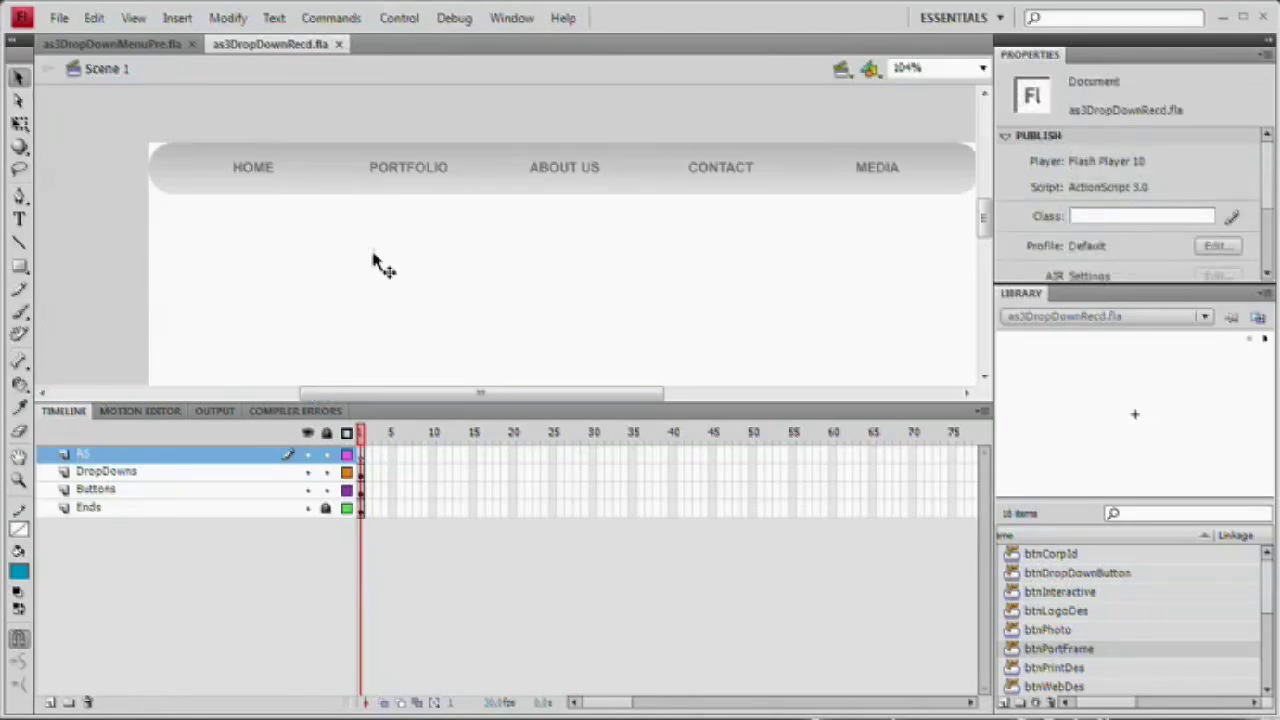
# Start the frame 1 script of the main timeline's AS layer with var navBtnGlow:GlowFilter = new GlowFilter.
pyautogui.press('F9')
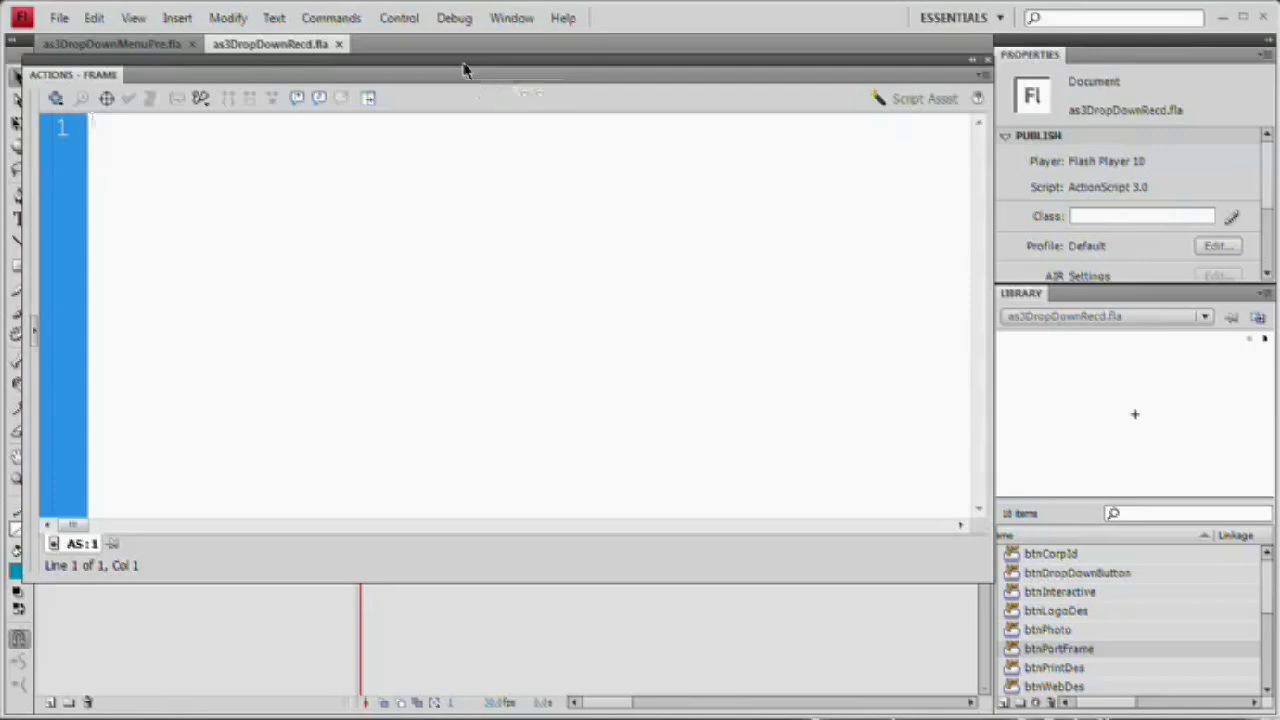
pyautogui.write('var')
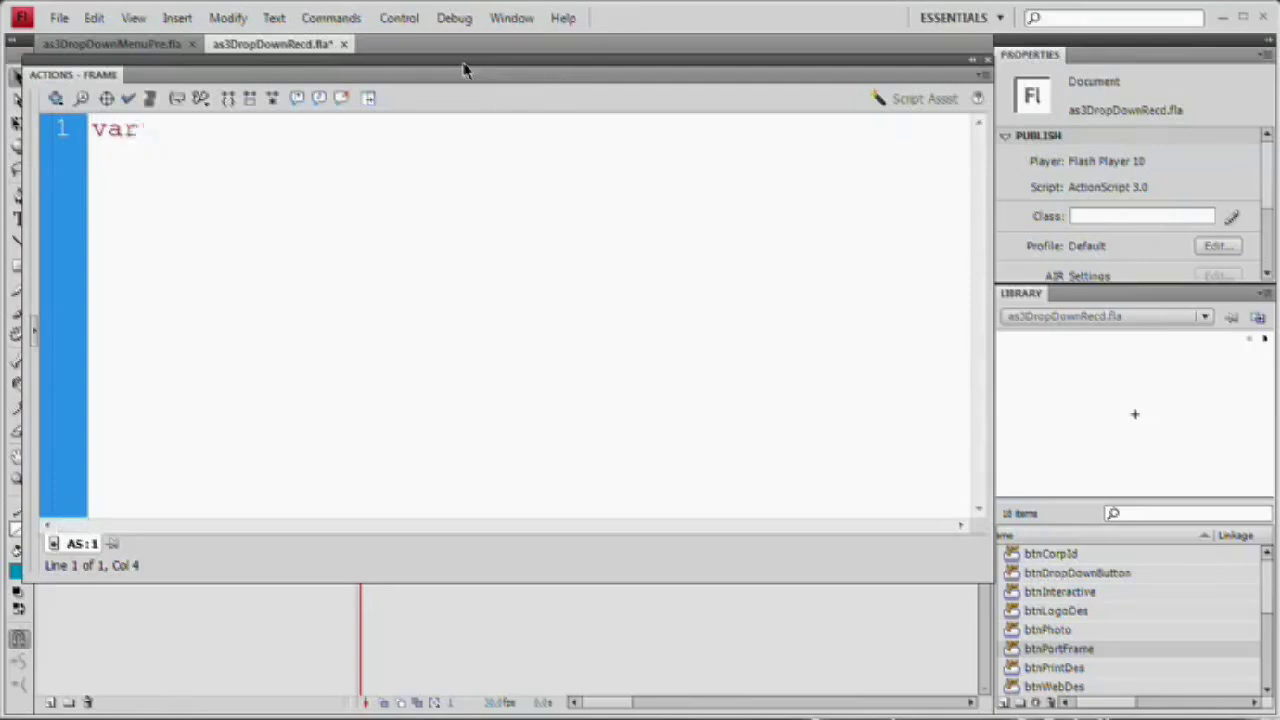
pyautogui.write(' navBrtn')
pyautogui.press('BackSpace')
pyautogui.press('BackSpace')
pyautogui.write('n')
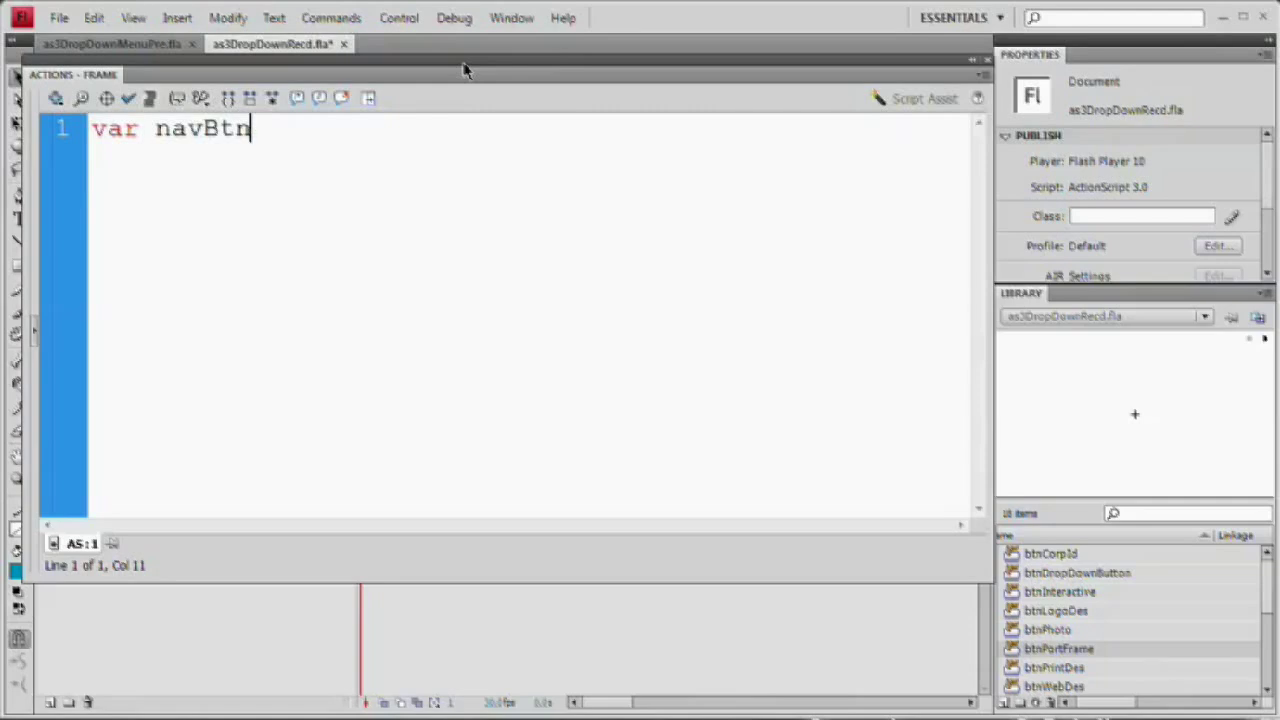
pyautogui.write('Glow')
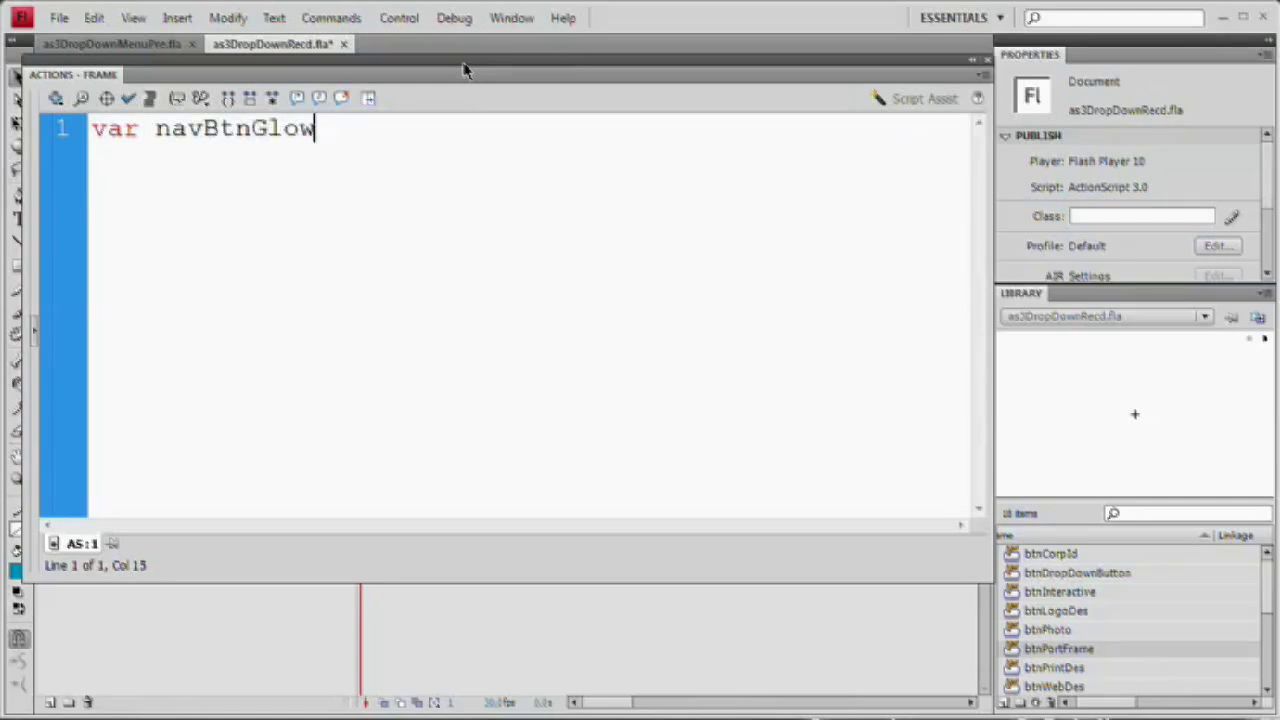
pyautogui.write(':GlowFilter')
pyautogui.press('Escape')
pyautogui.write('= new GlowFilter')
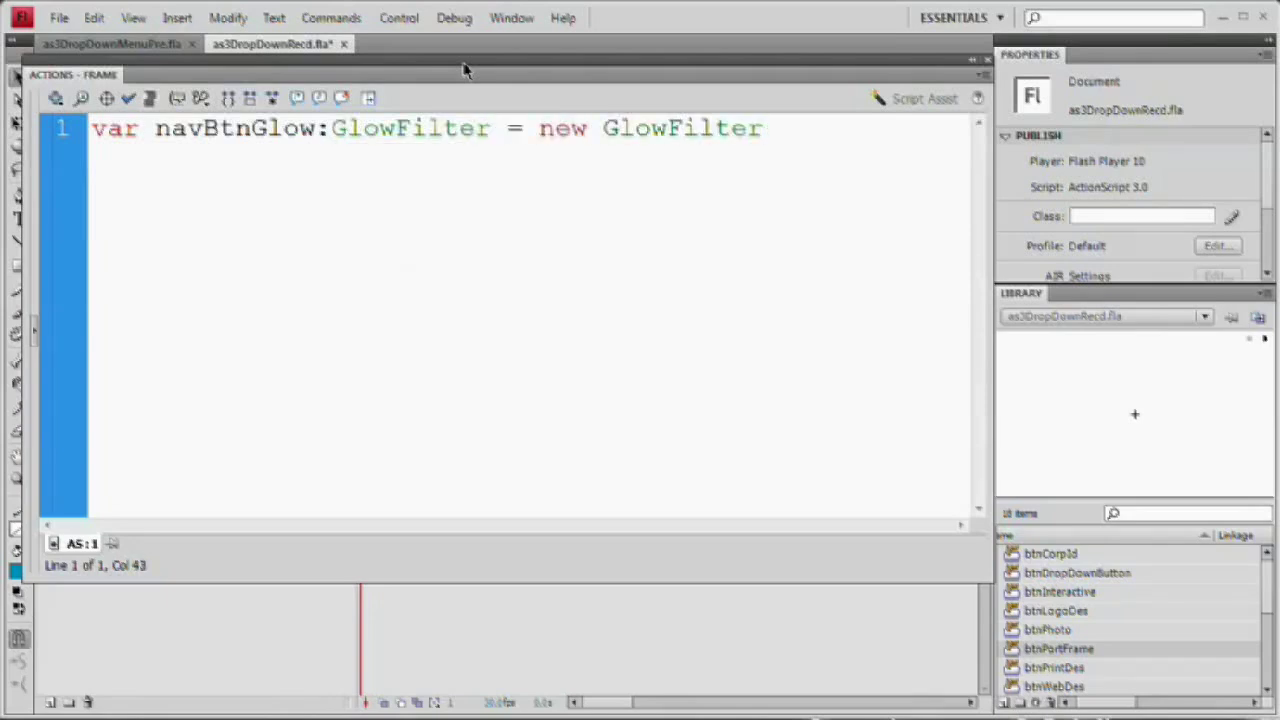
# Open the GlowFilter constructor's arguments with colour 0x999999 and alpha 0.5.
pyautogui.write('(')
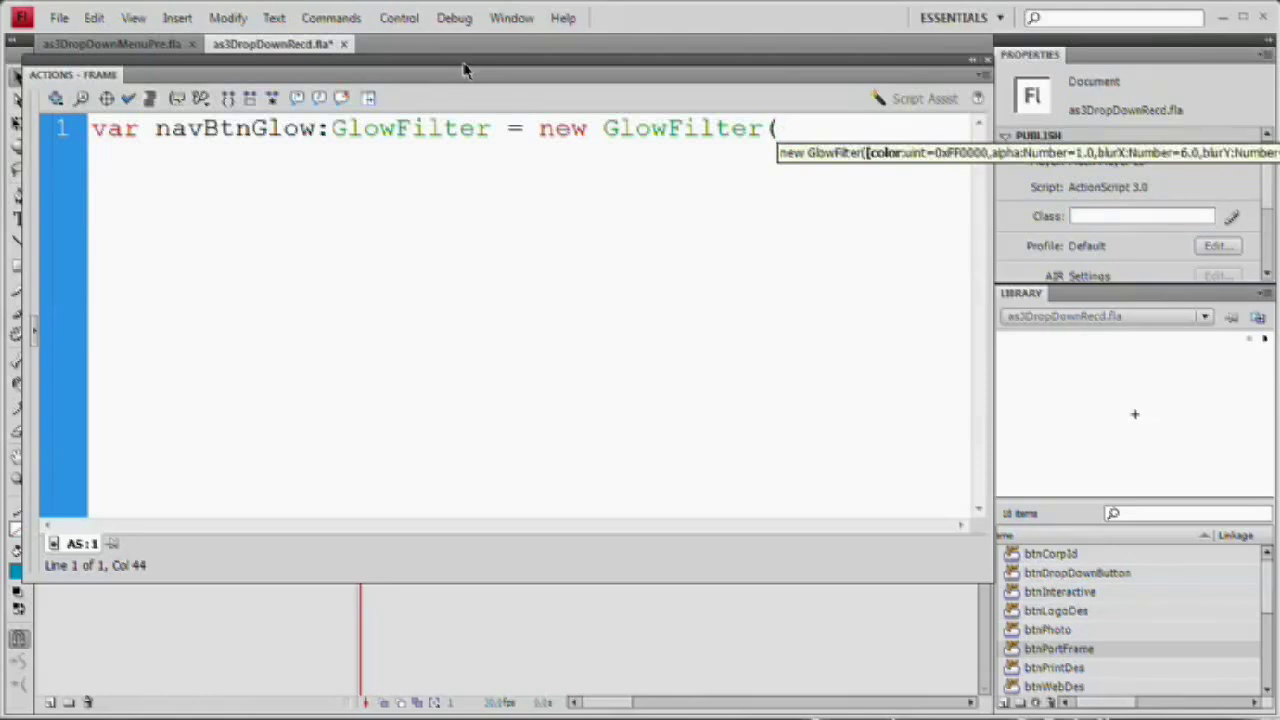
pyautogui.write('0x999')
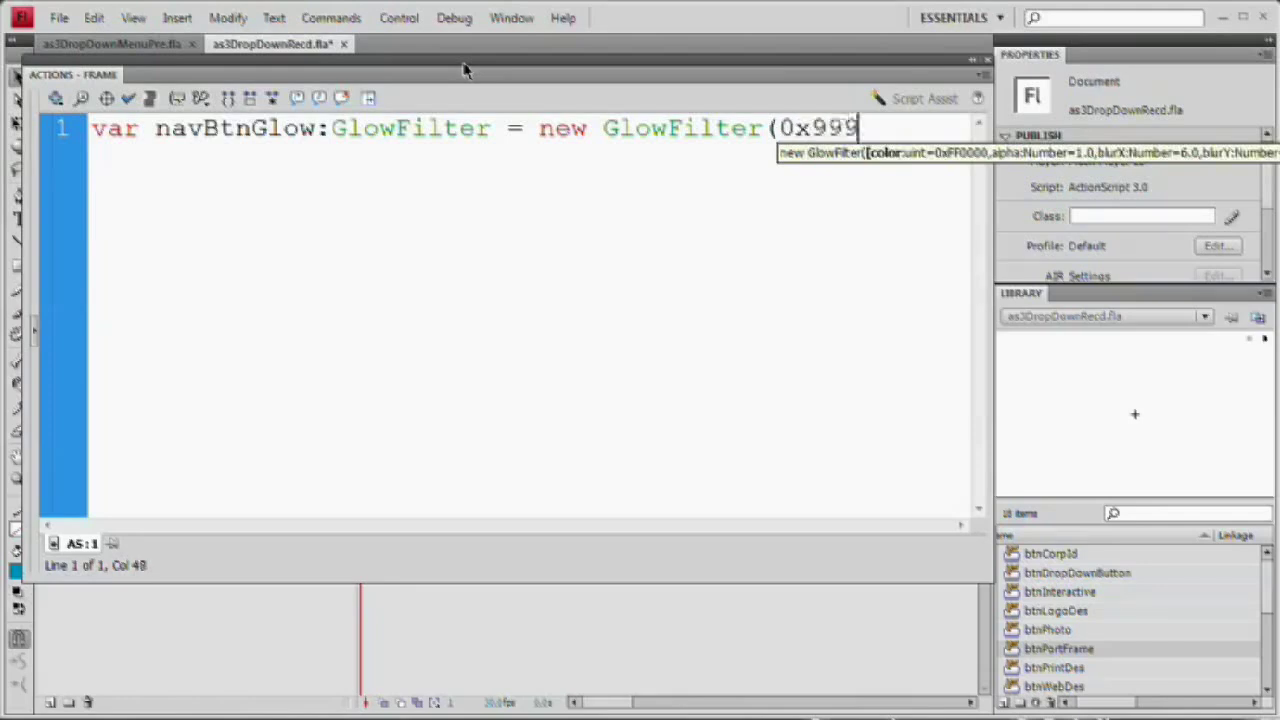
pyautogui.write('999')
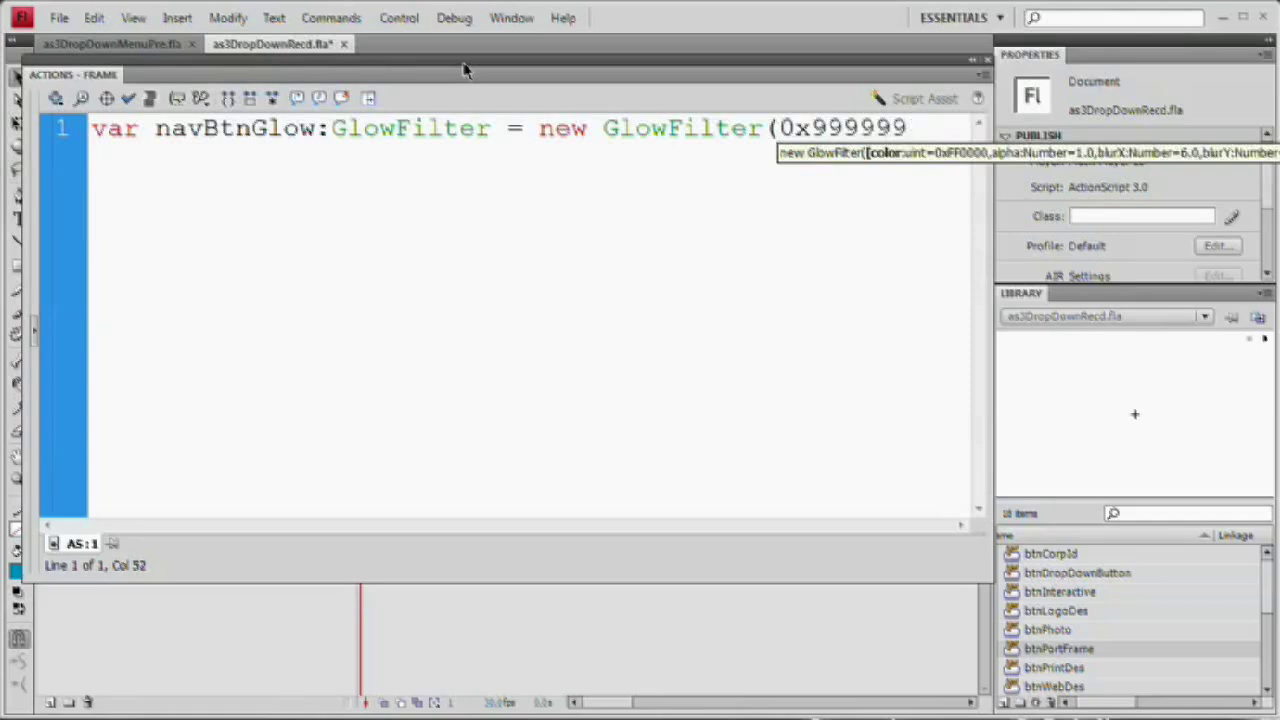
pyautogui.write(',')
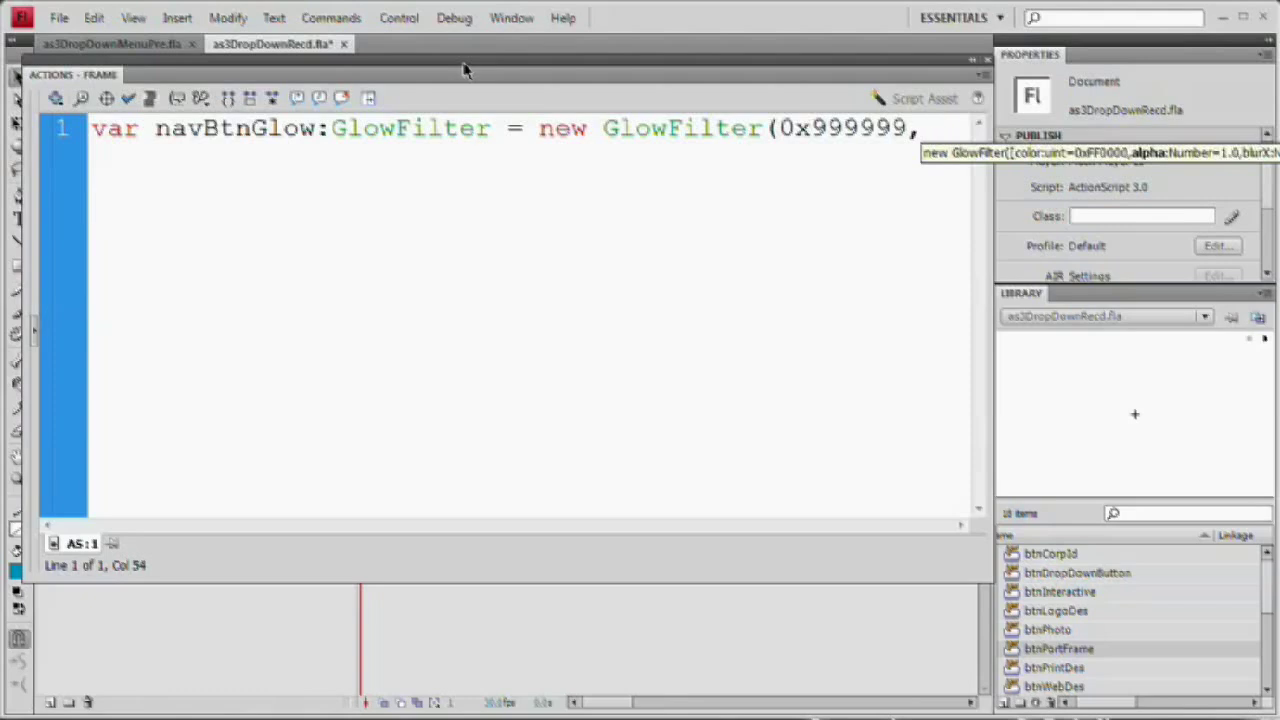
pyautogui.write('0.5')
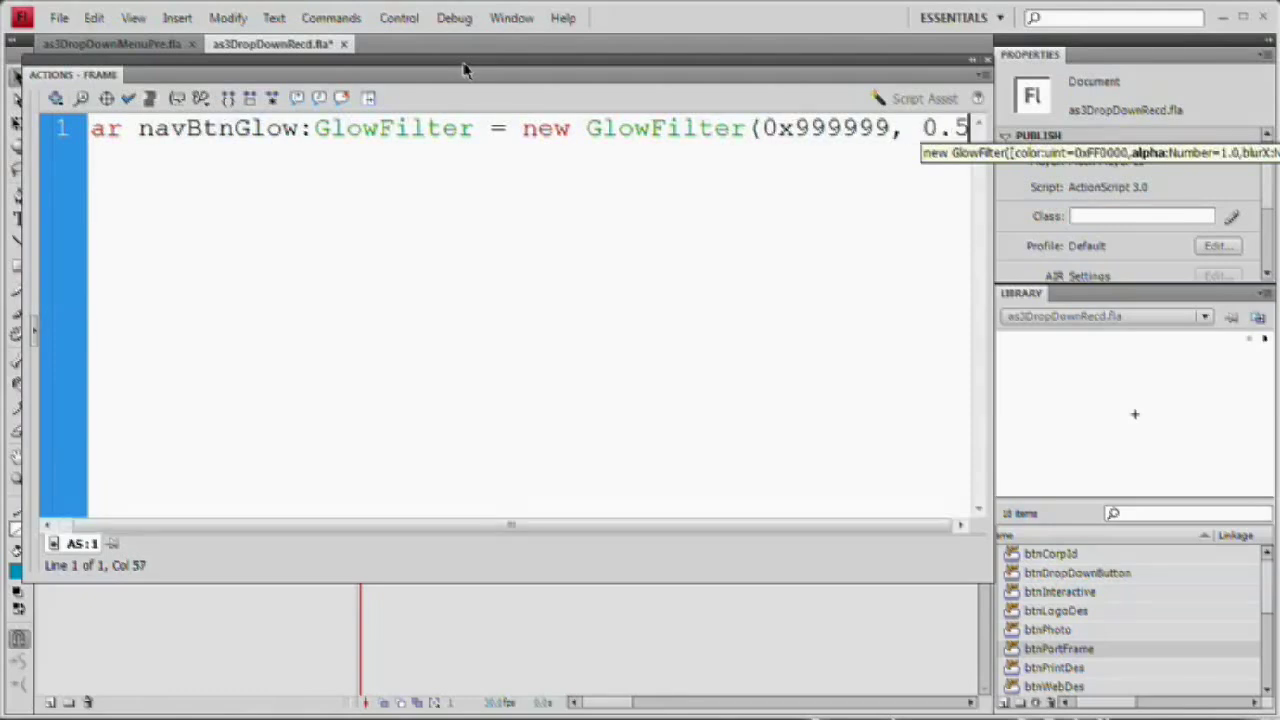
pyautogui.write(',')
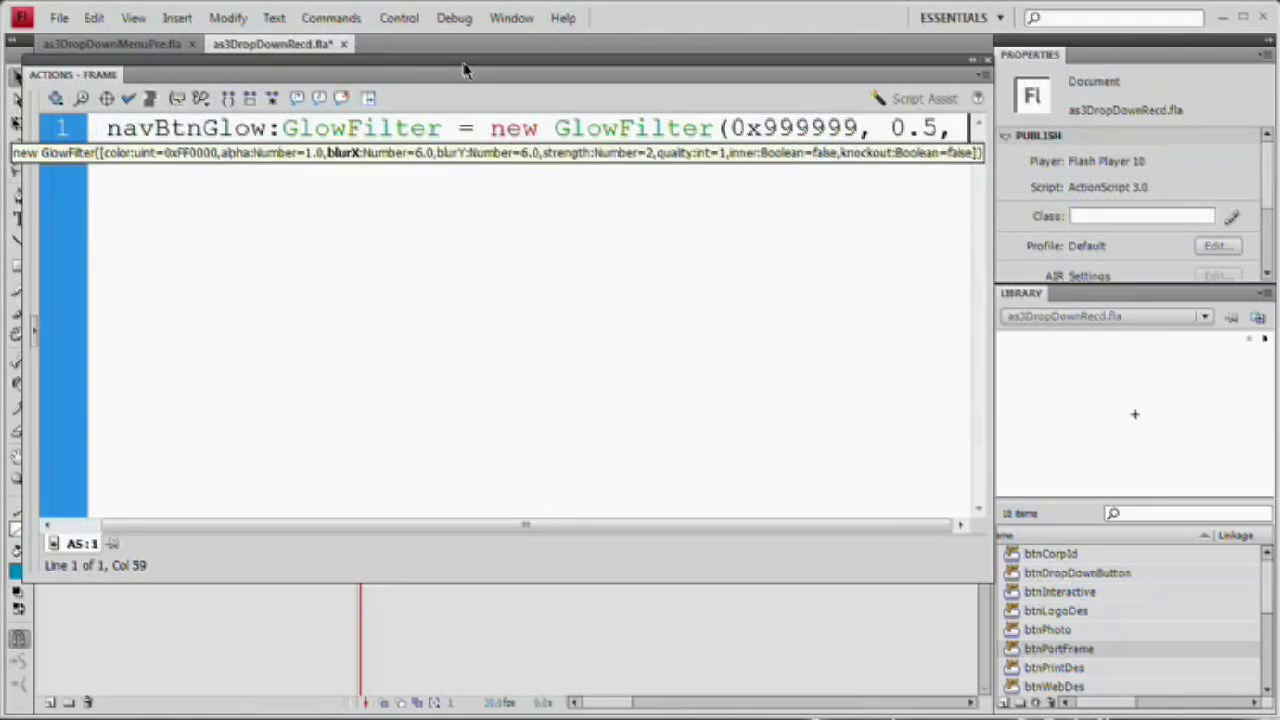
# Continue the GlowFilter arguments with blurX 0, blurY 15 and strength 1.
pyautogui.write(' 15,')
pyautogui.press('BackSpace')
pyautogui.press('BackSpace')
pyautogui.press('BackSpace')
pyautogui.write('0, 15,')
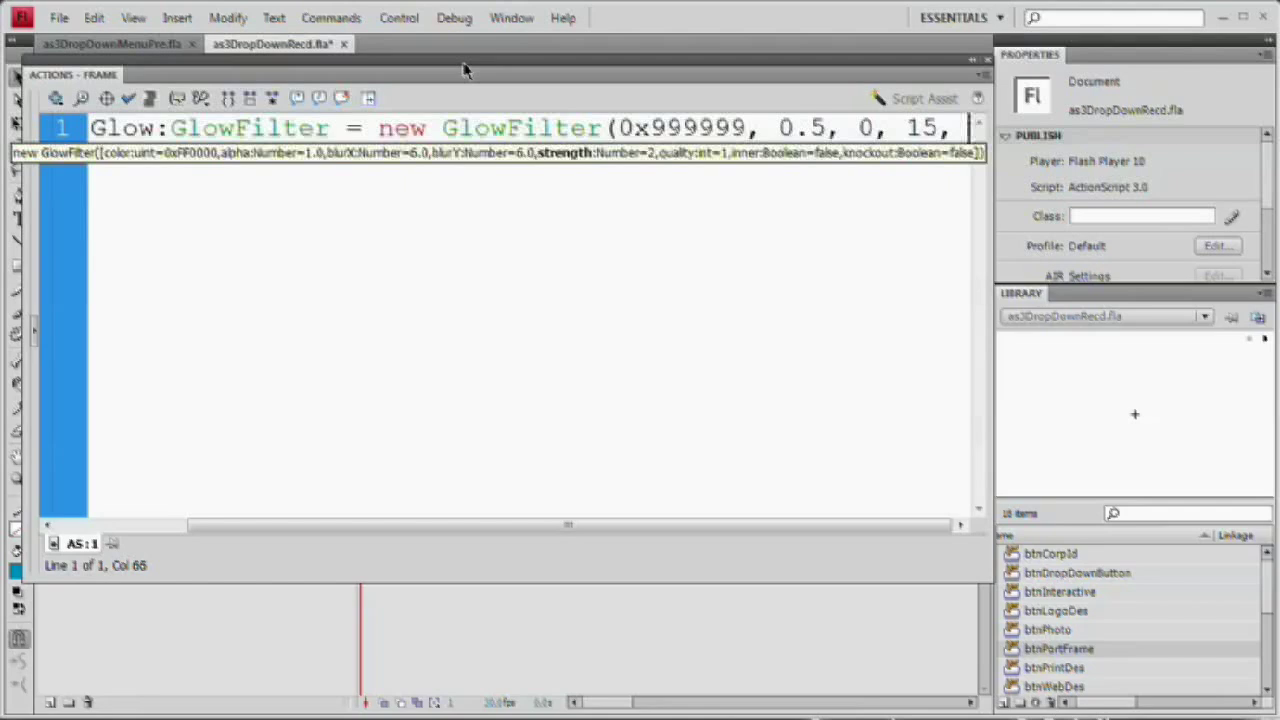
pyautogui.write('  1')
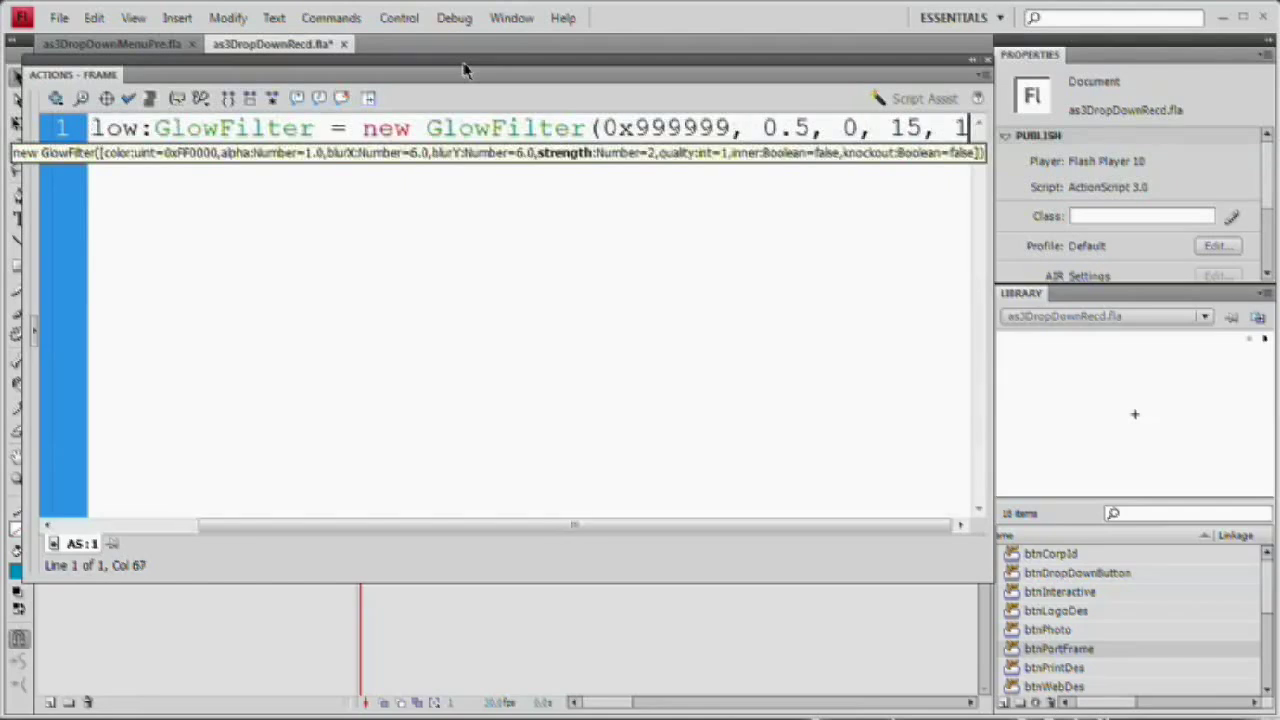
pyautogui.write(',')
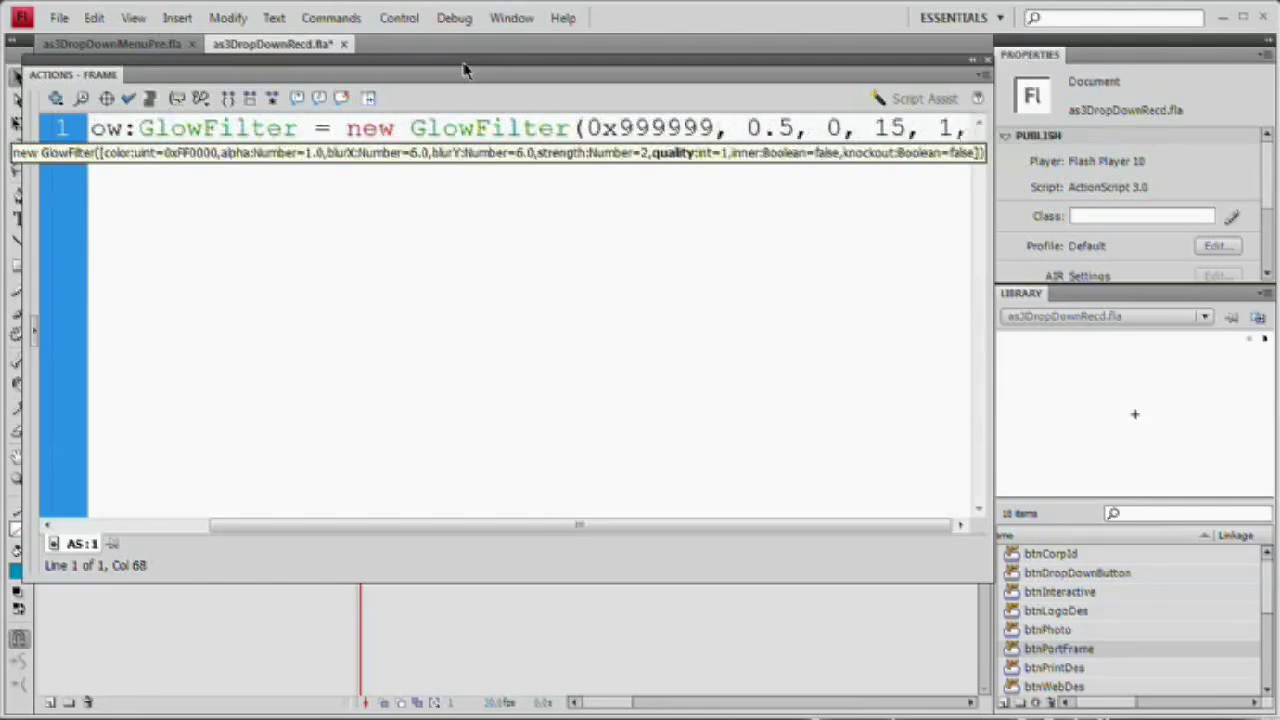
# Complete the GlowFilter arguments with quality 2, inner true and knockout false, then end the statement and start a new line.
pyautogui.write(' 2')
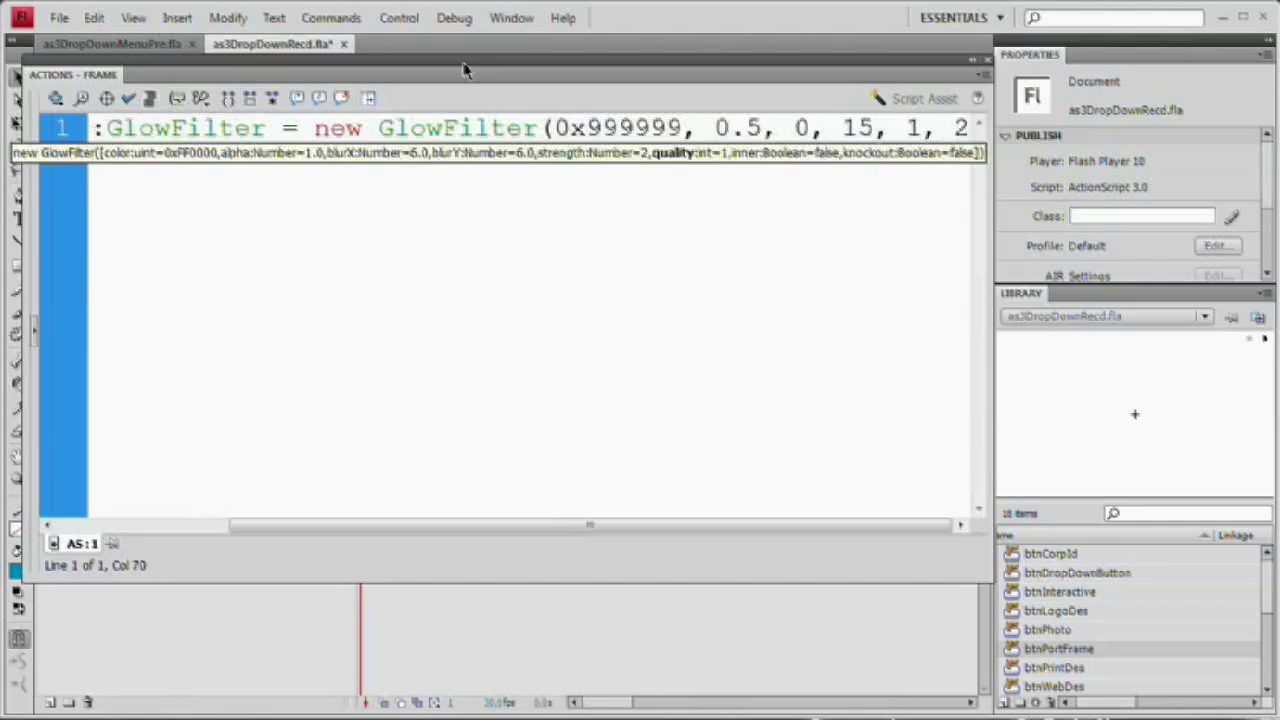
pyautogui.write(',')
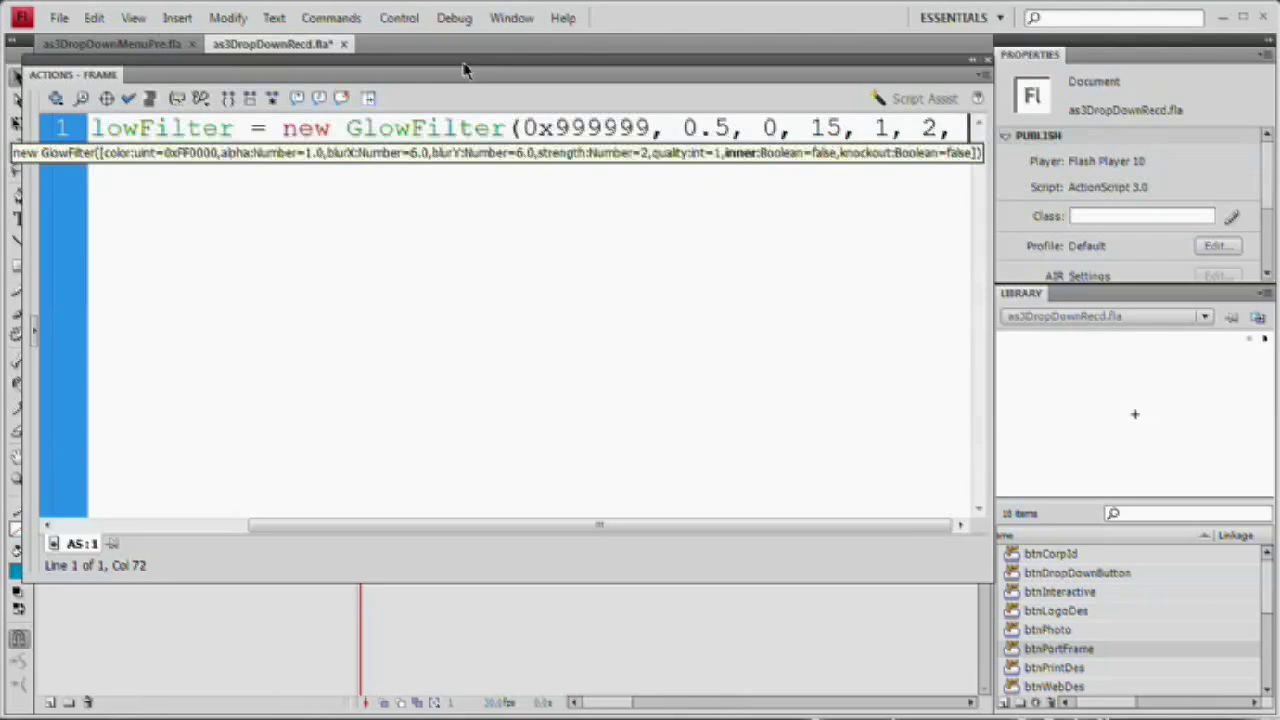
pyautogui.write('true')
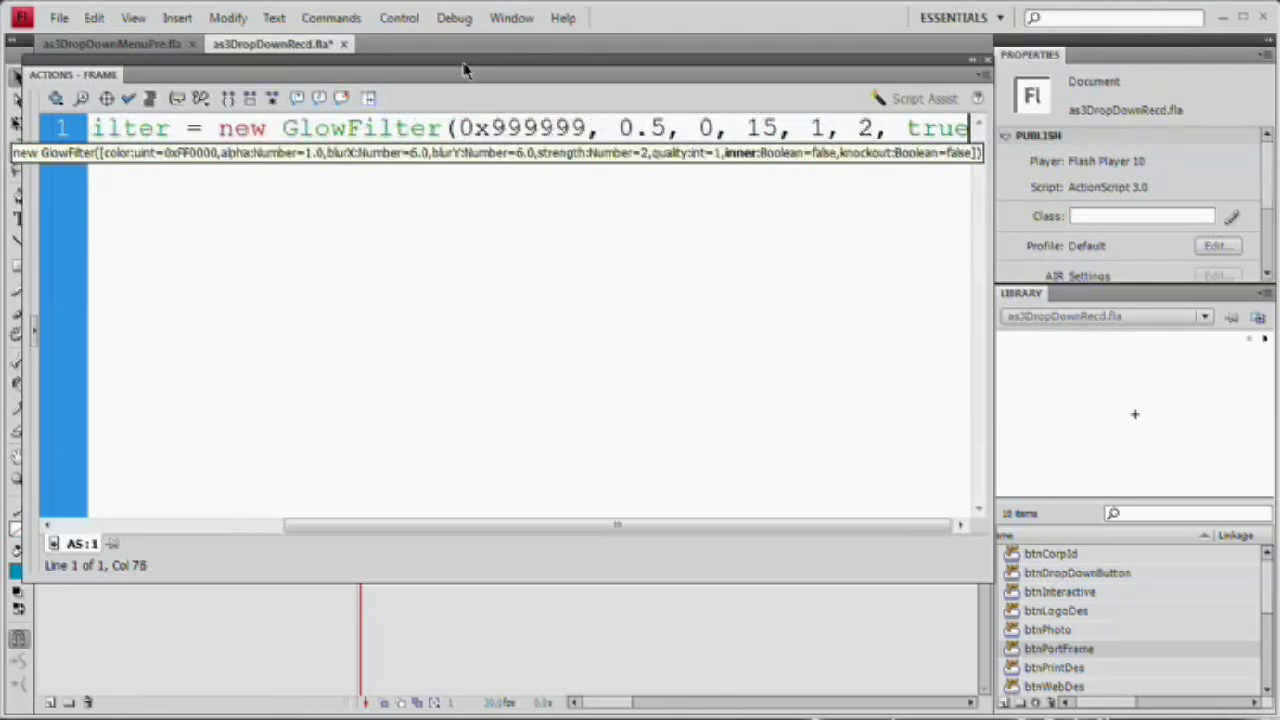
pyautogui.write(', ')
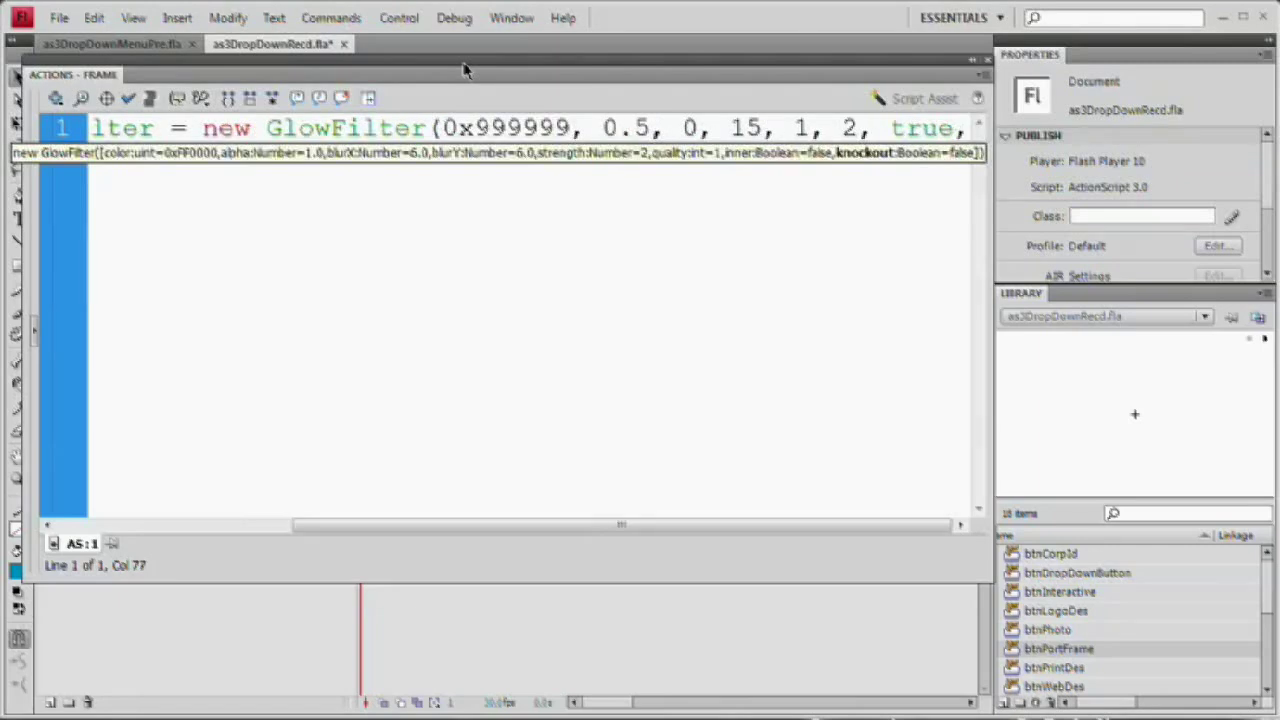
pyautogui.write('false')
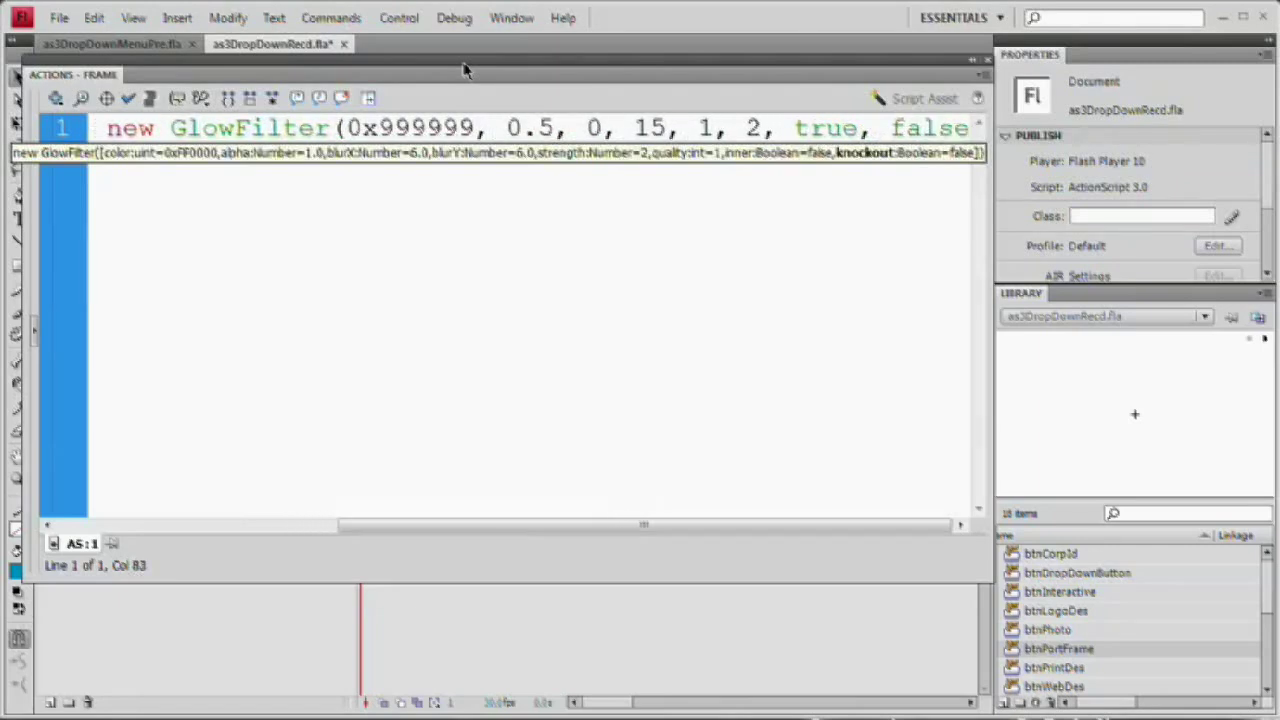
pyautogui.write(');')
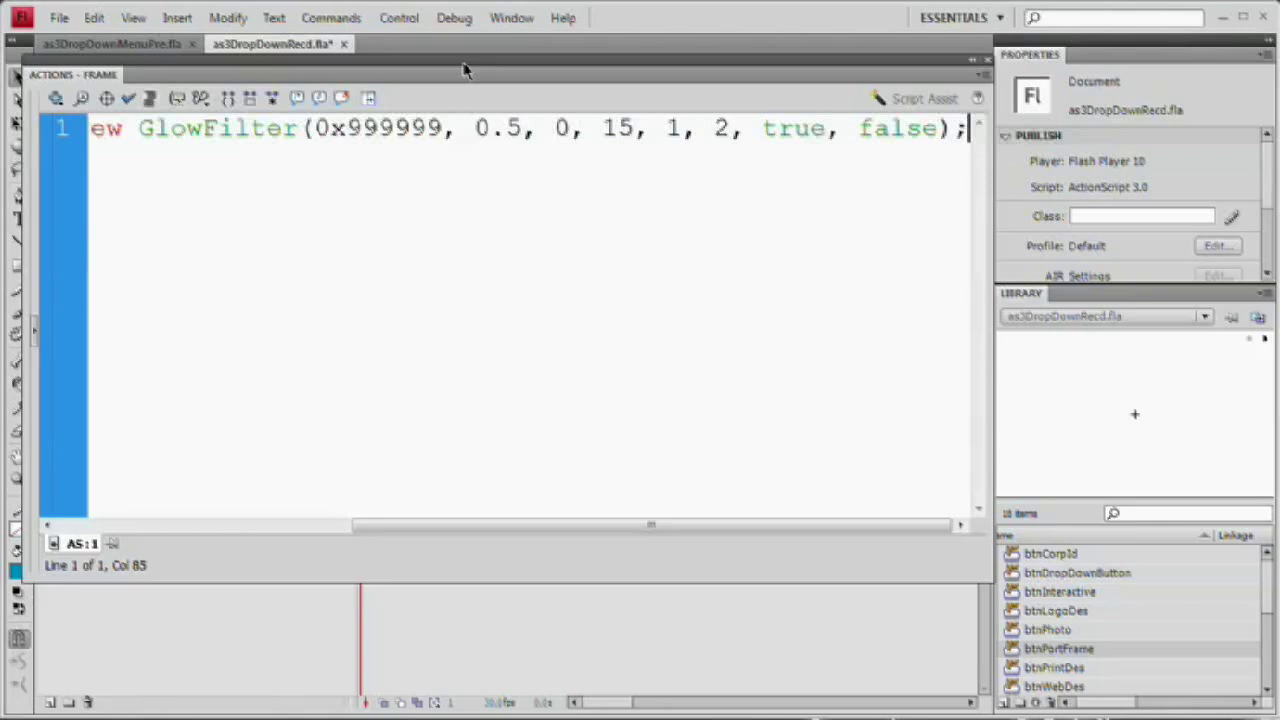
pyautogui.press('Return')
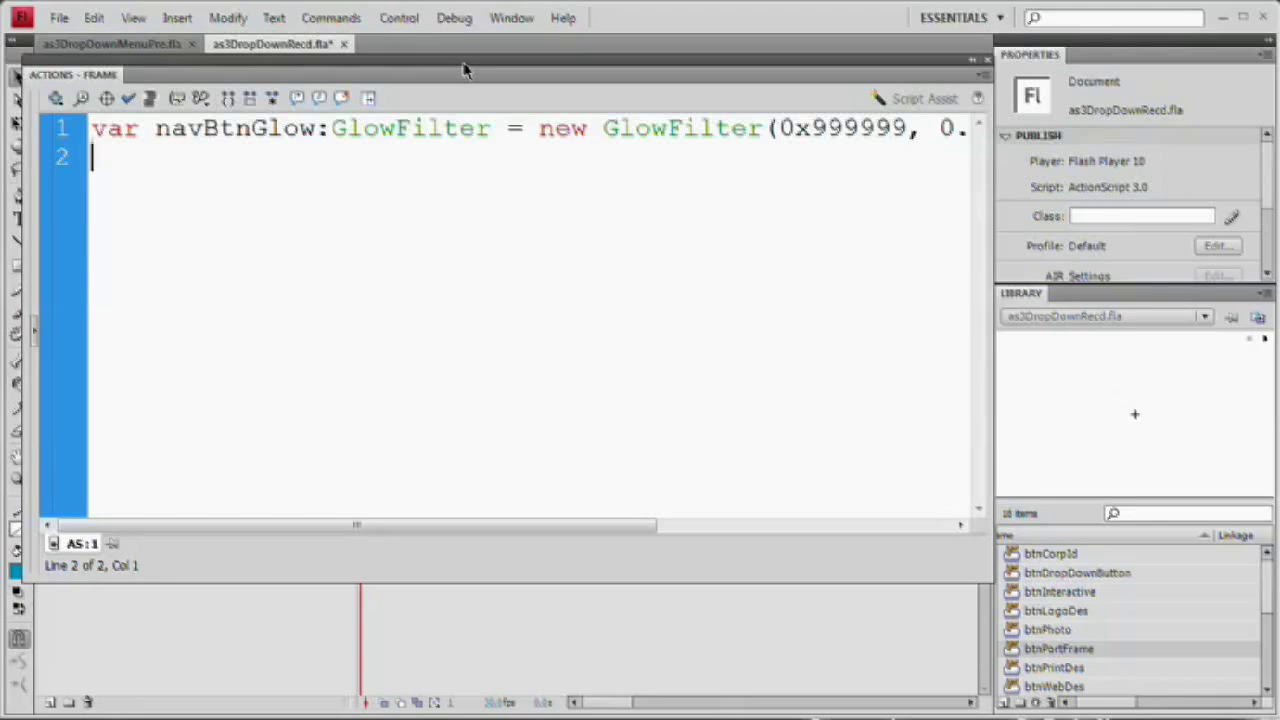
# Start line 2 with navBar_mc, checking it against the navigation bar's instance name on the stage.
pyautogui.write('navBar')
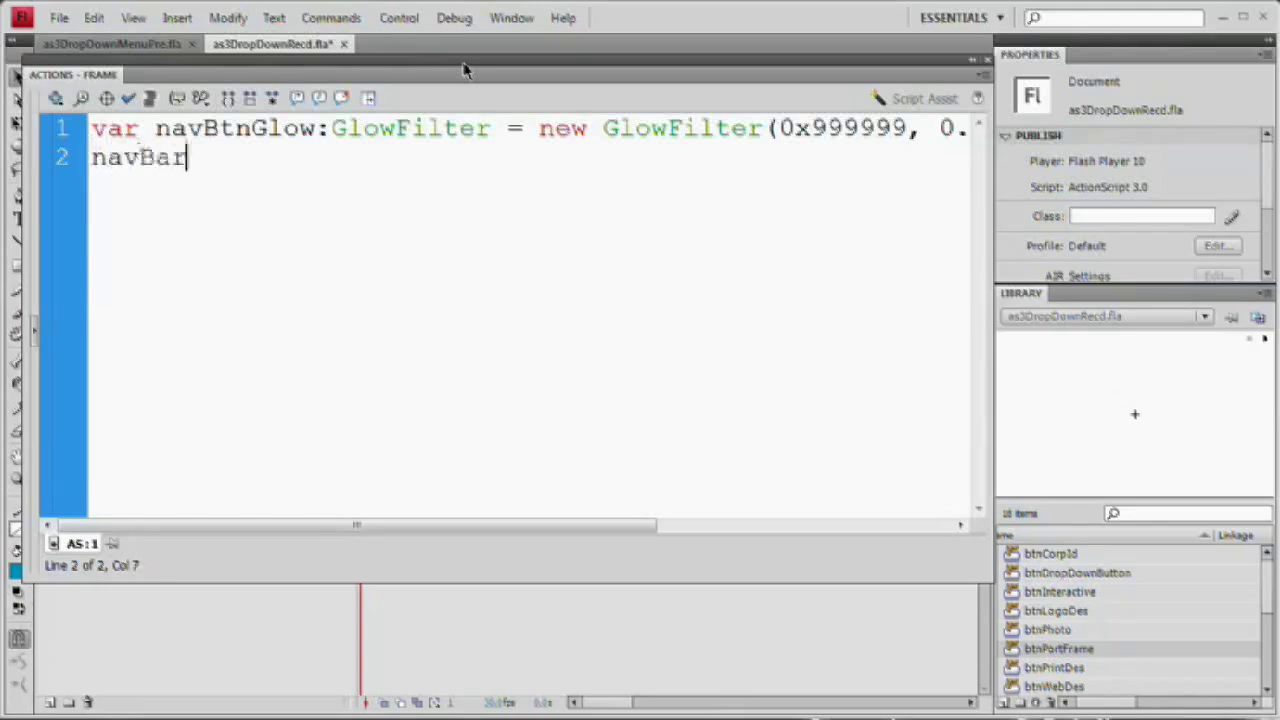
pyautogui.write('_mc')
pyautogui.press('F9')
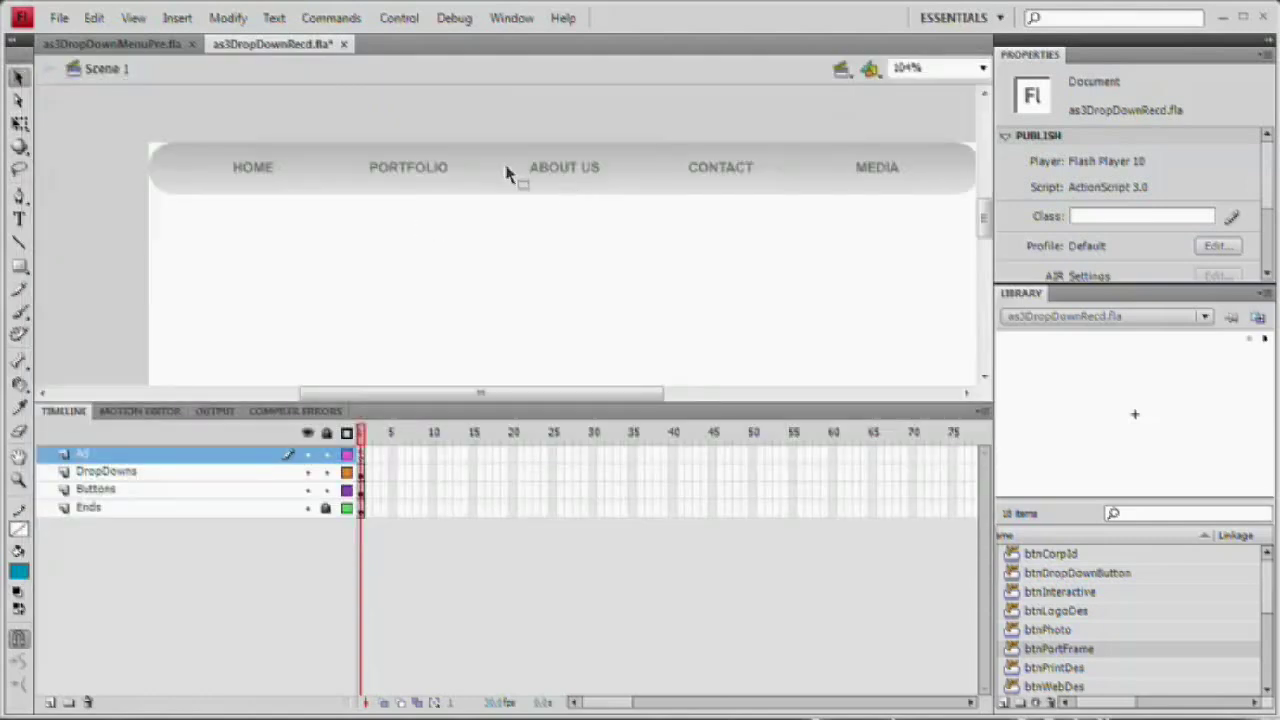
pyautogui.click(600, 167)
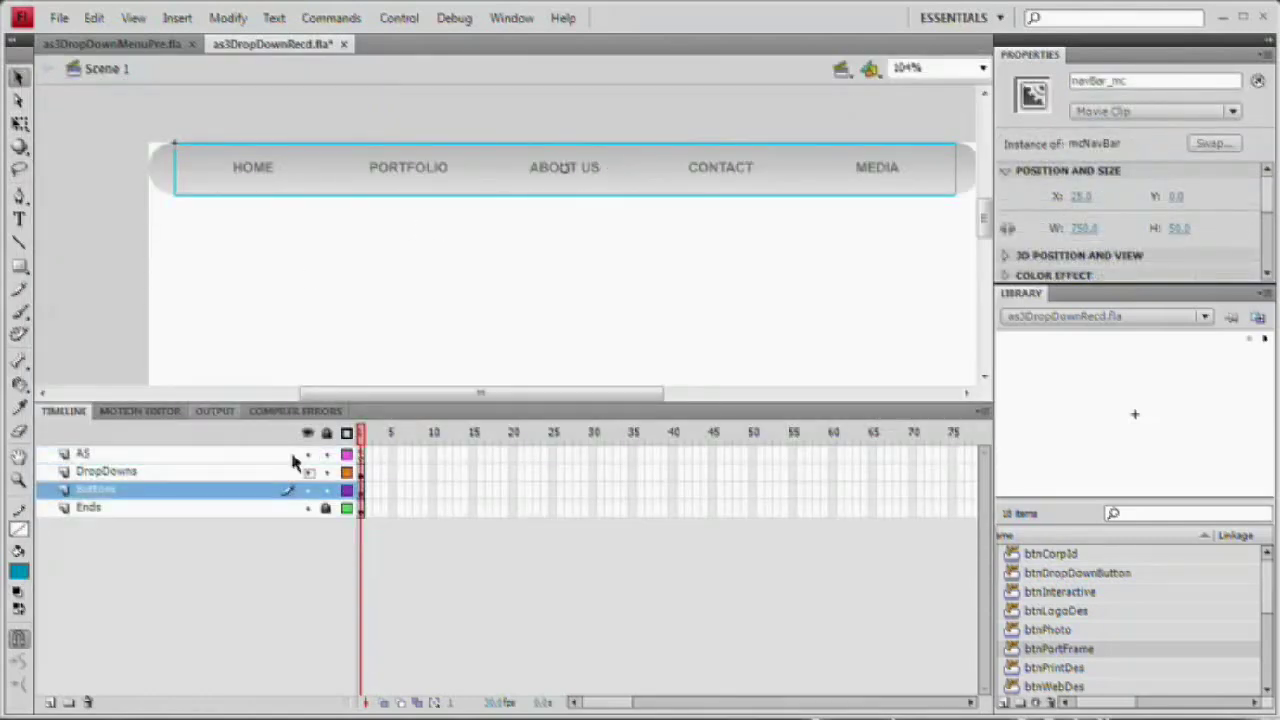
pyautogui.click(362, 454)
pyautogui.press('F9')
pyautogui.write('navBar_mc')
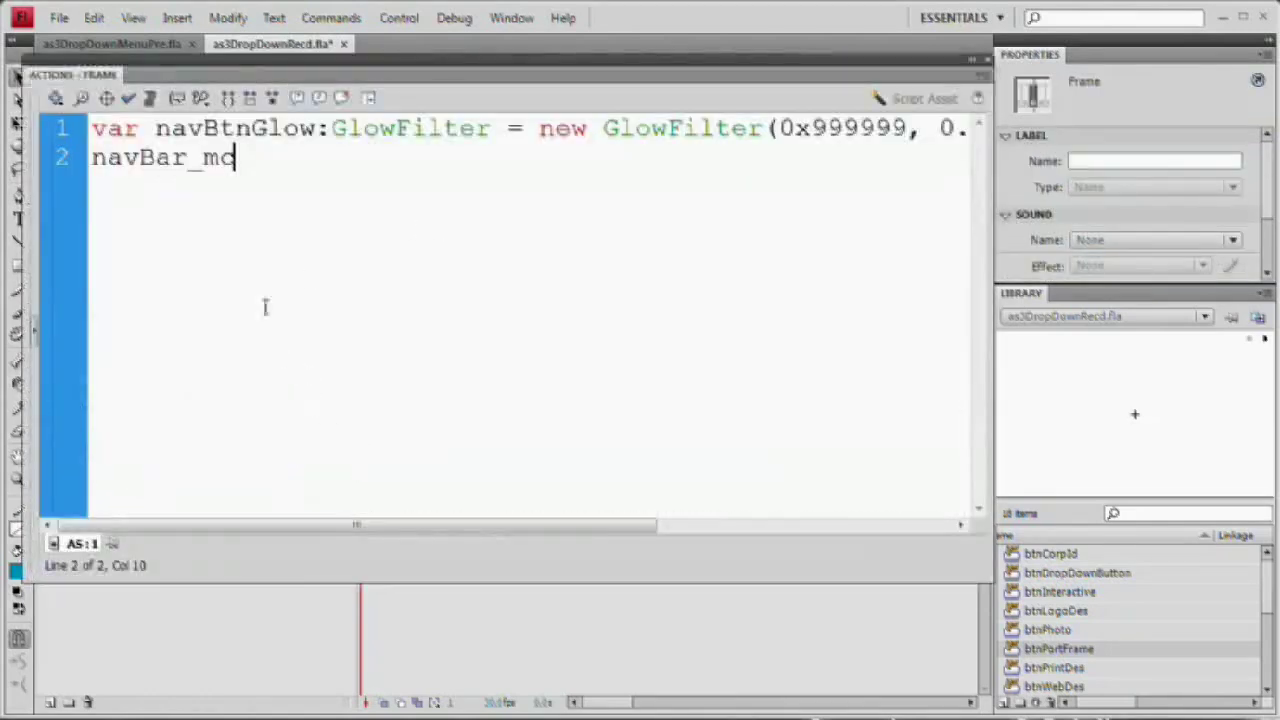
# Complete line 2 as navBar_mc.addEventListener(MouseEvent.MOUSE_OVER, navOverF);.
pyautogui.write('.')
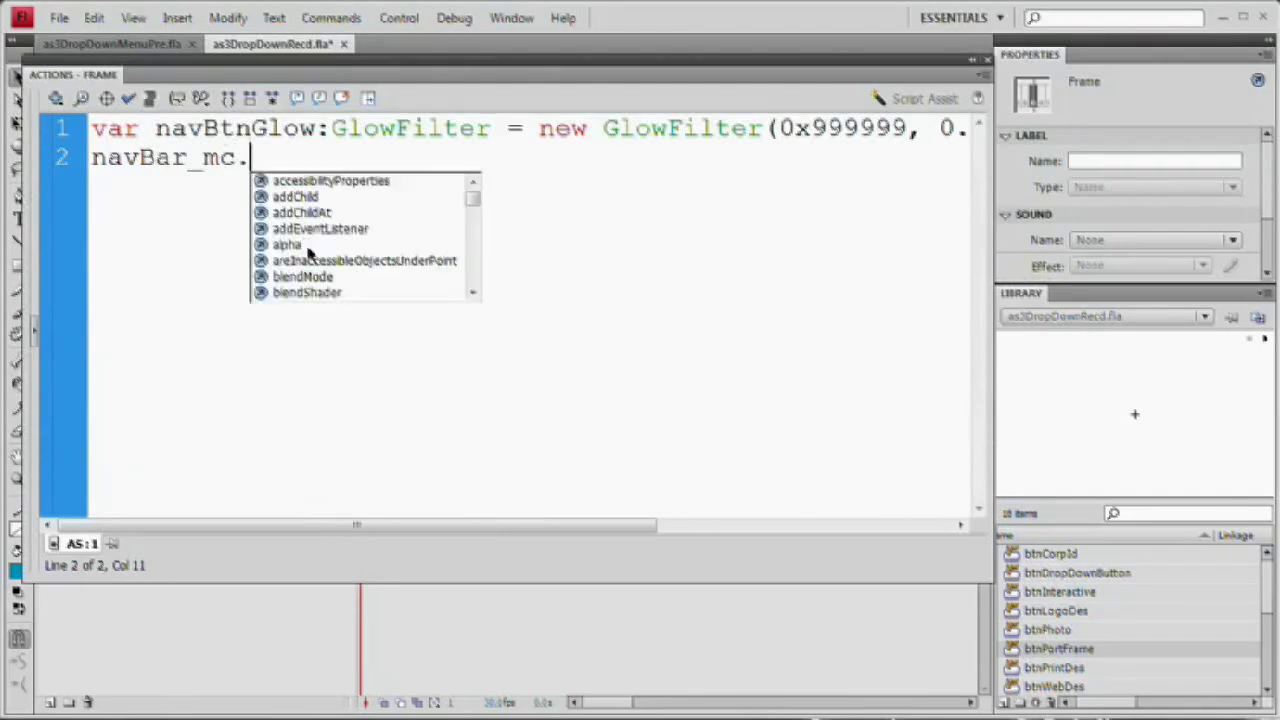
pyautogui.write('addEventLis')
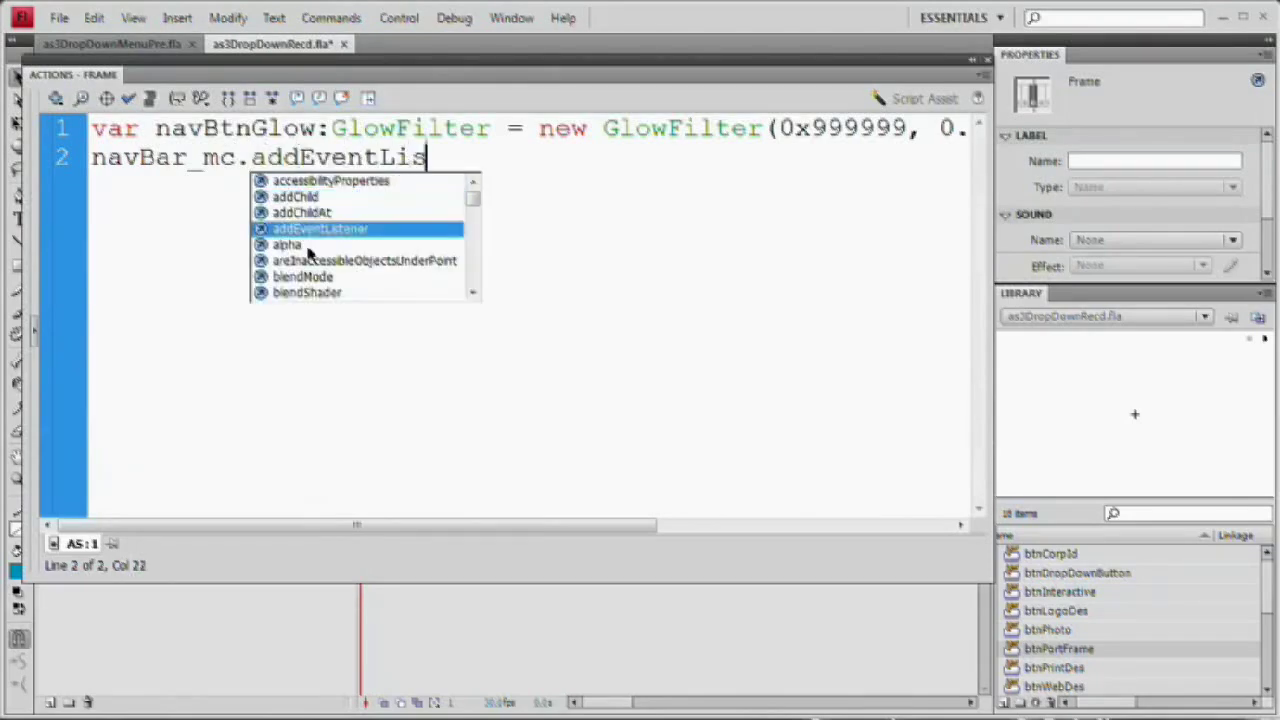
pyautogui.write('tener(')
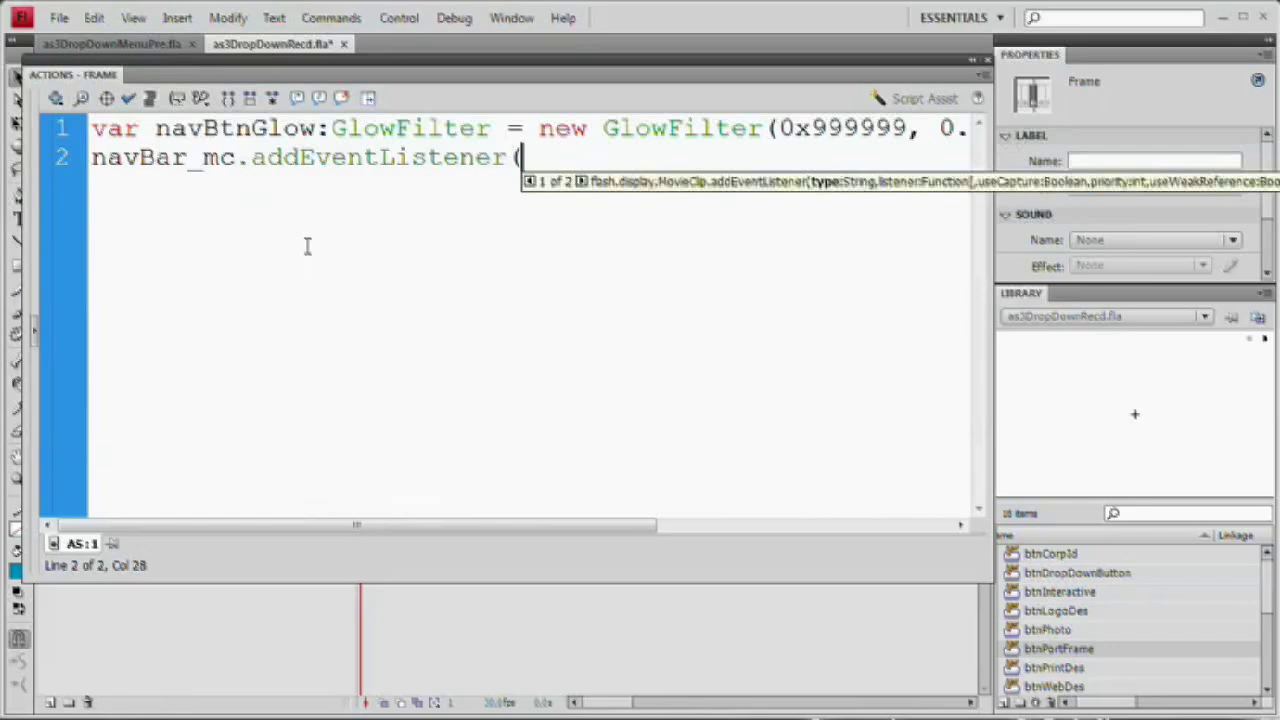
pyautogui.write('MouseEvent')
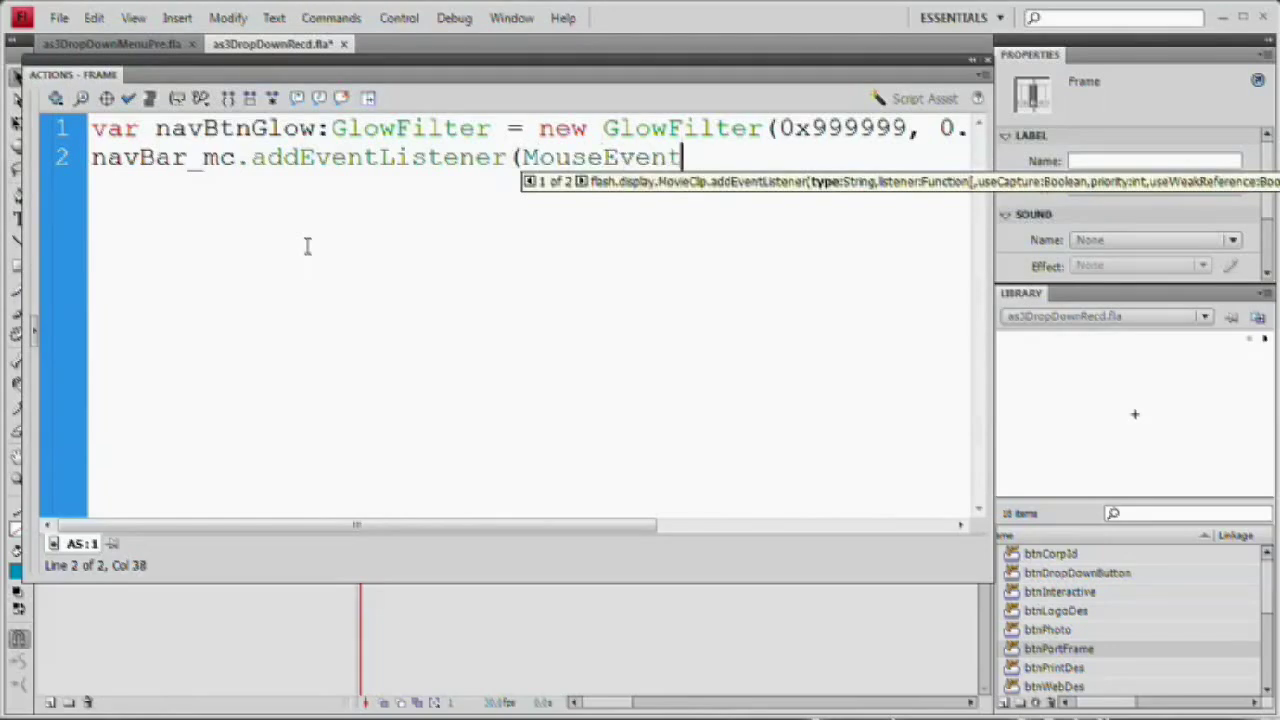
pyautogui.write('.MOUSE')
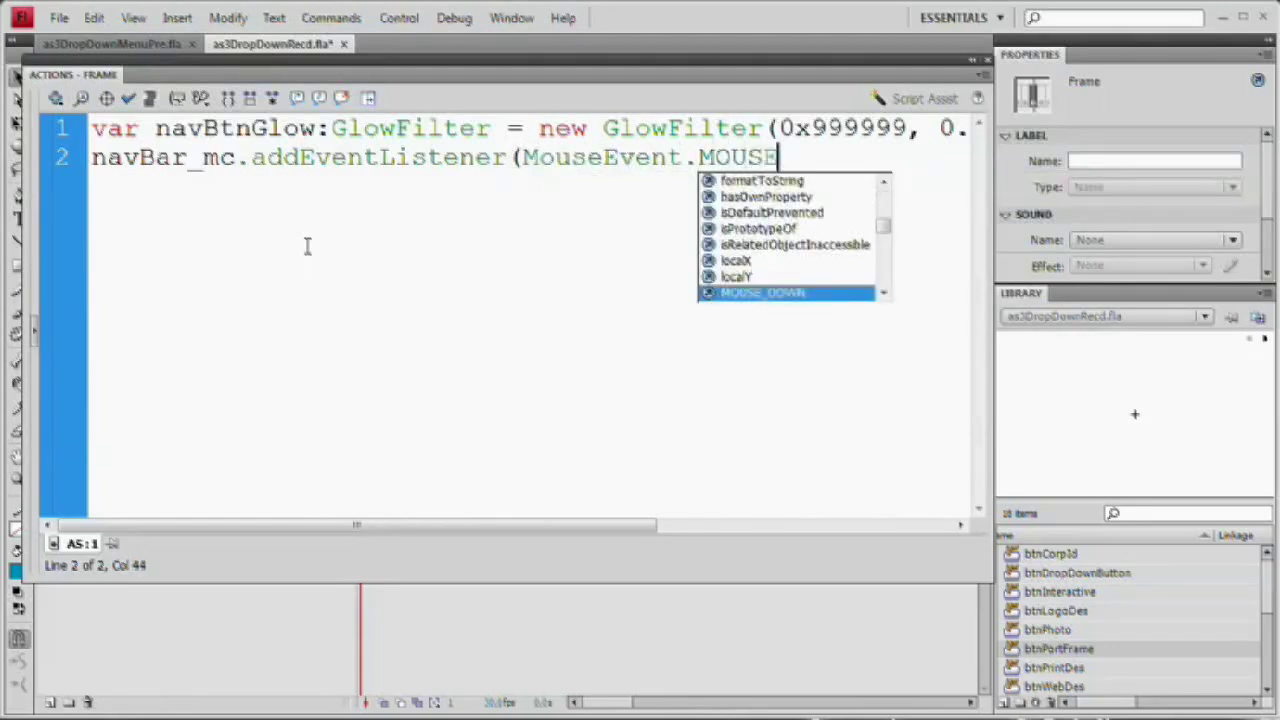
pyautogui.write('_OVER')
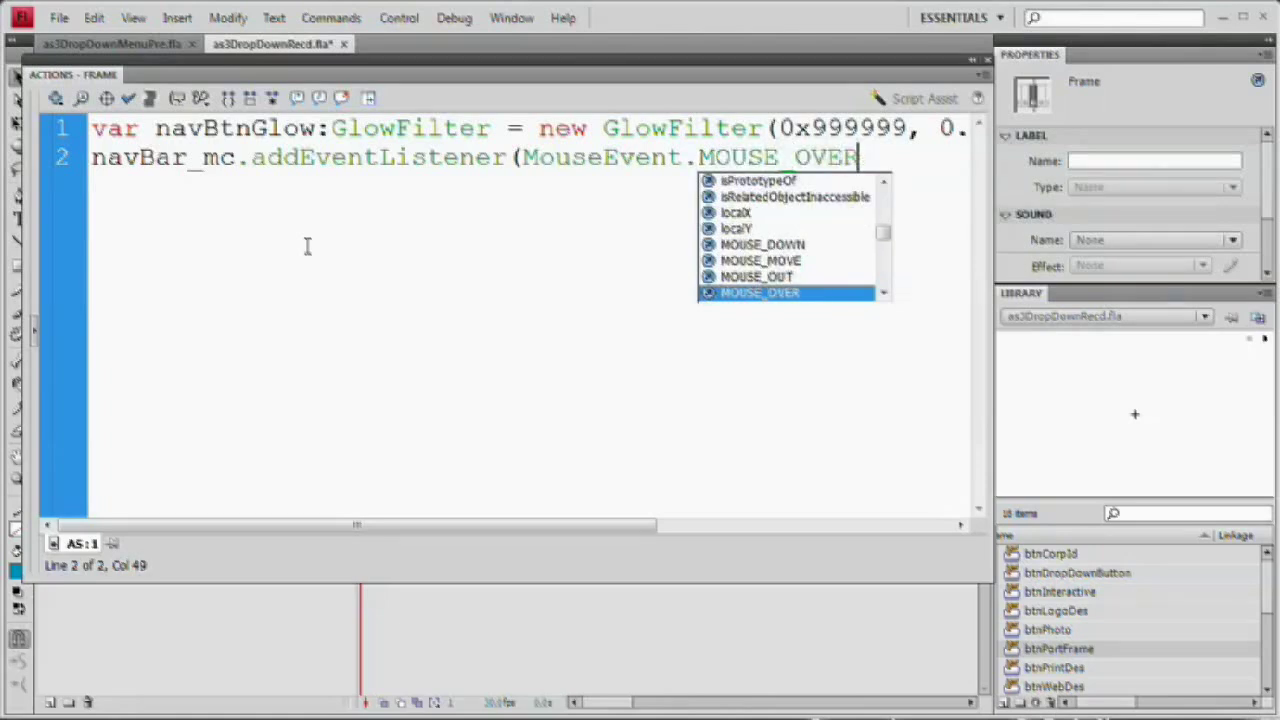
pyautogui.write(', nav')
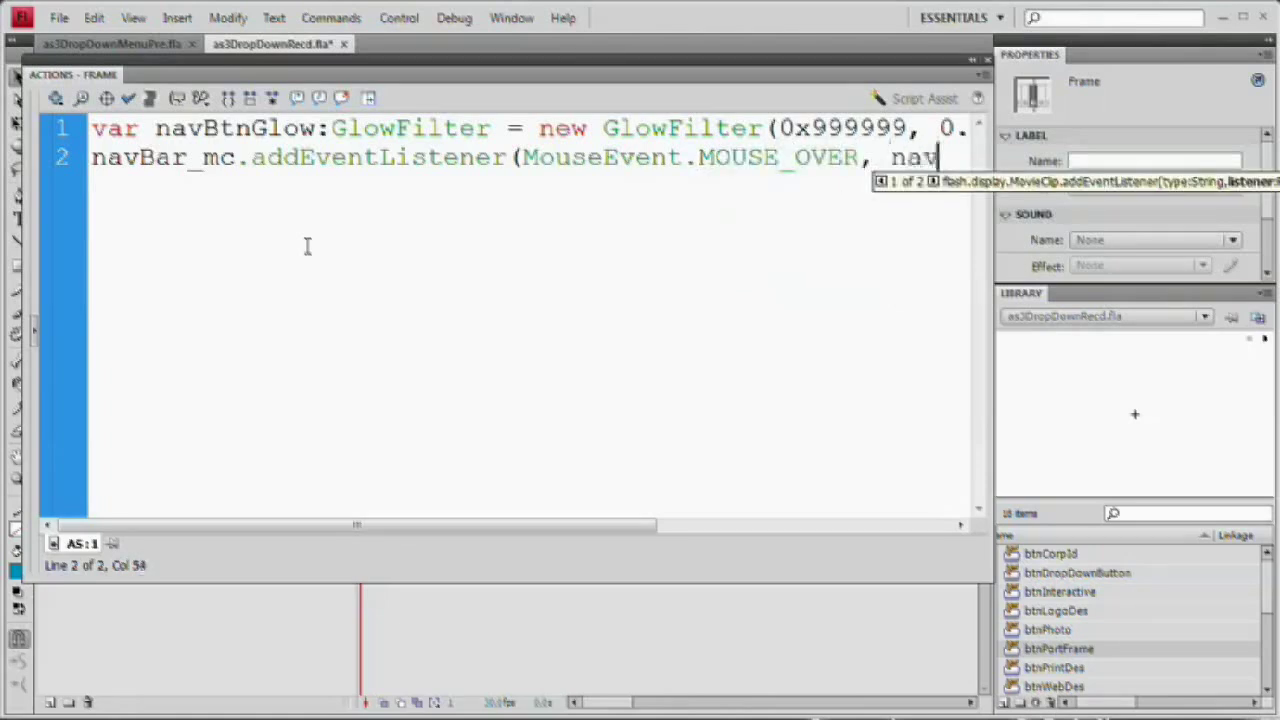
pyautogui.write('CverF')
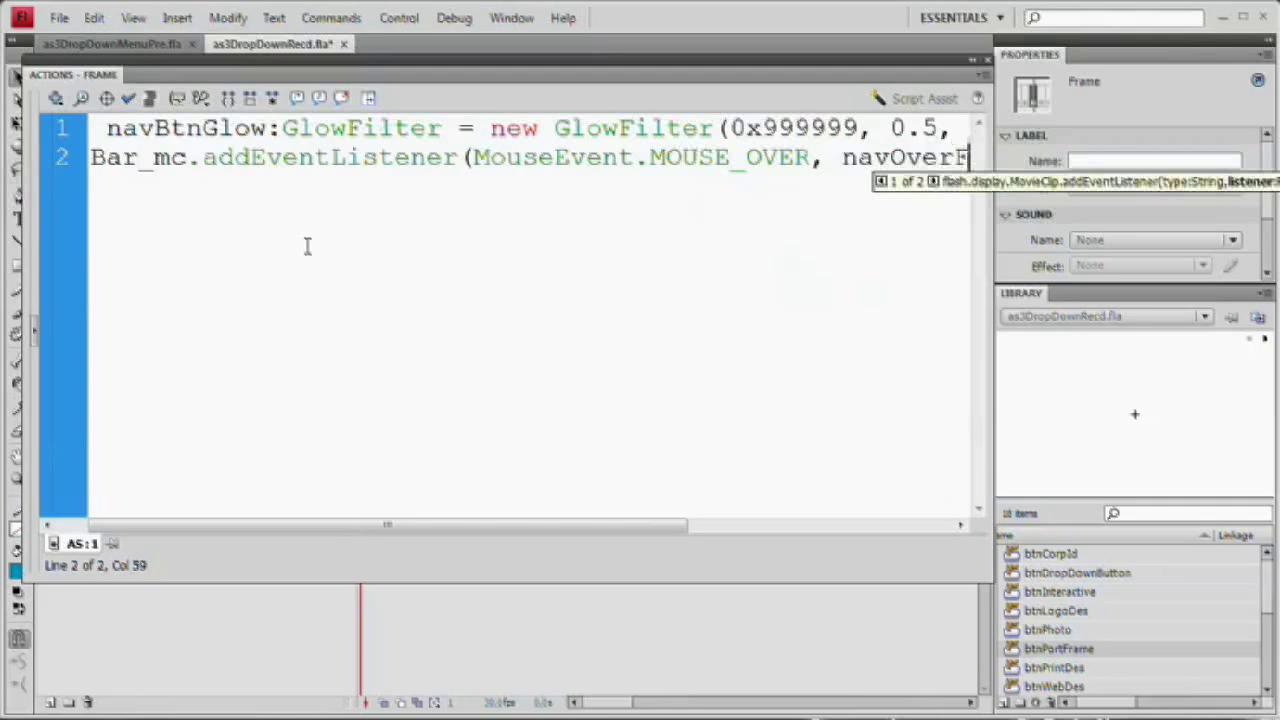
pyautogui.write(');')
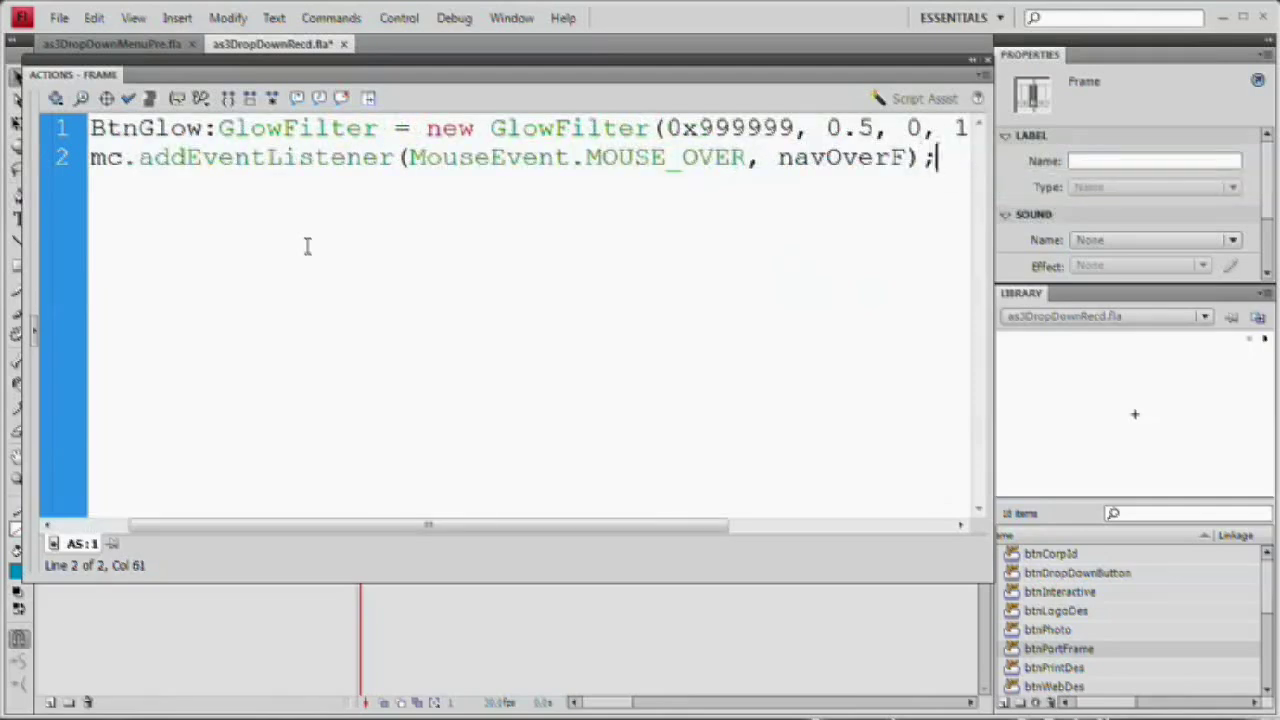
# Duplicate the MOUSE_OVER listener statement from line 2 onto a new line 3.
pyautogui.press('Return')
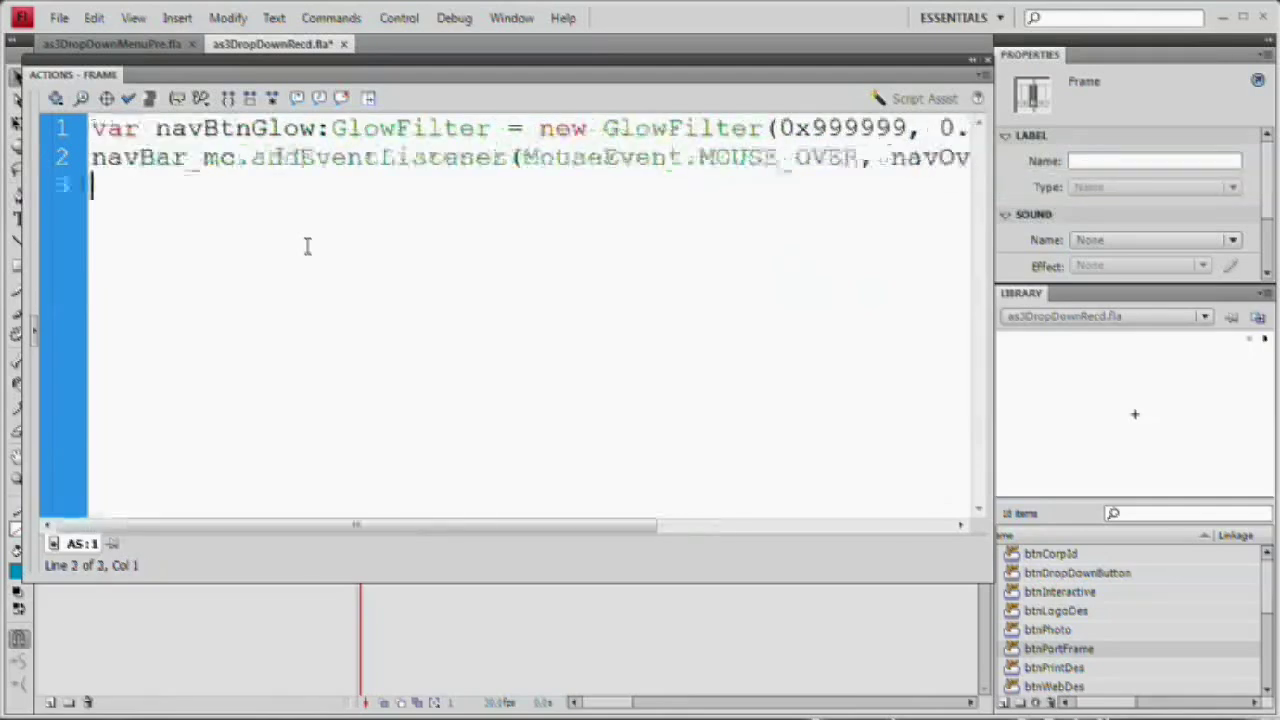
pyautogui.hotkey('shift', 'End')
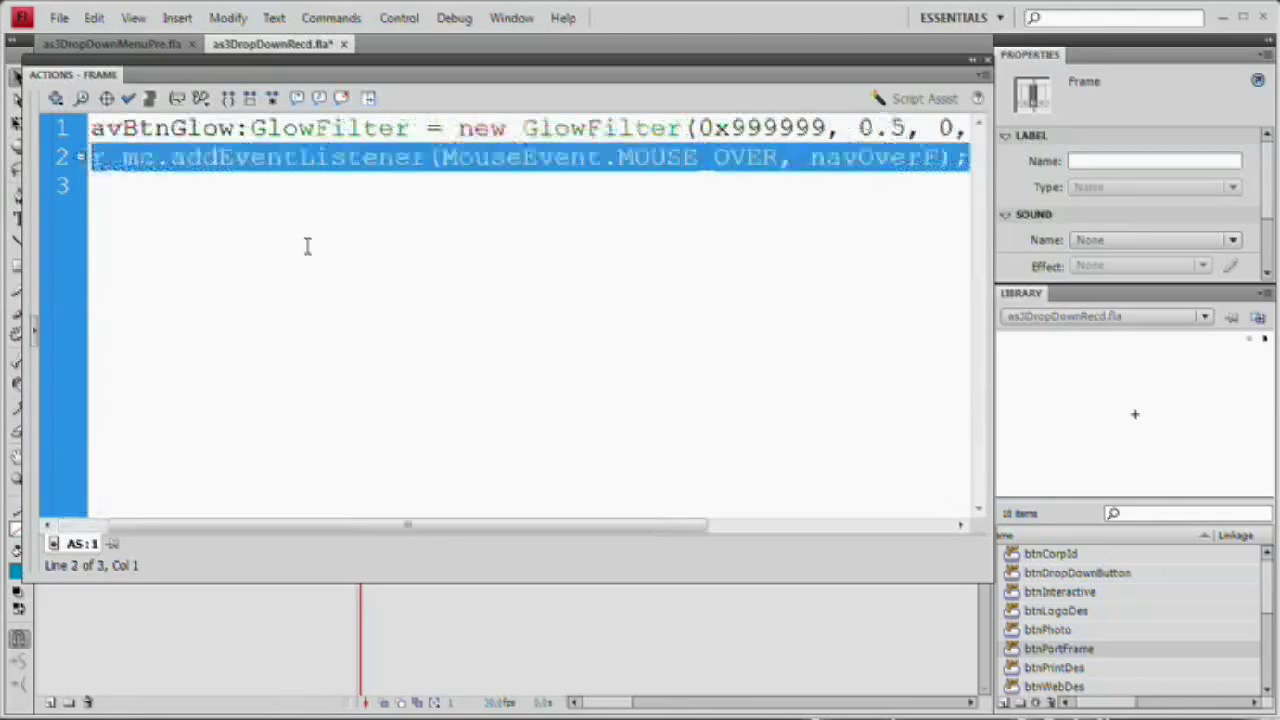
pyautogui.hotkey('ctrl', 'c')
pyautogui.press('Right')
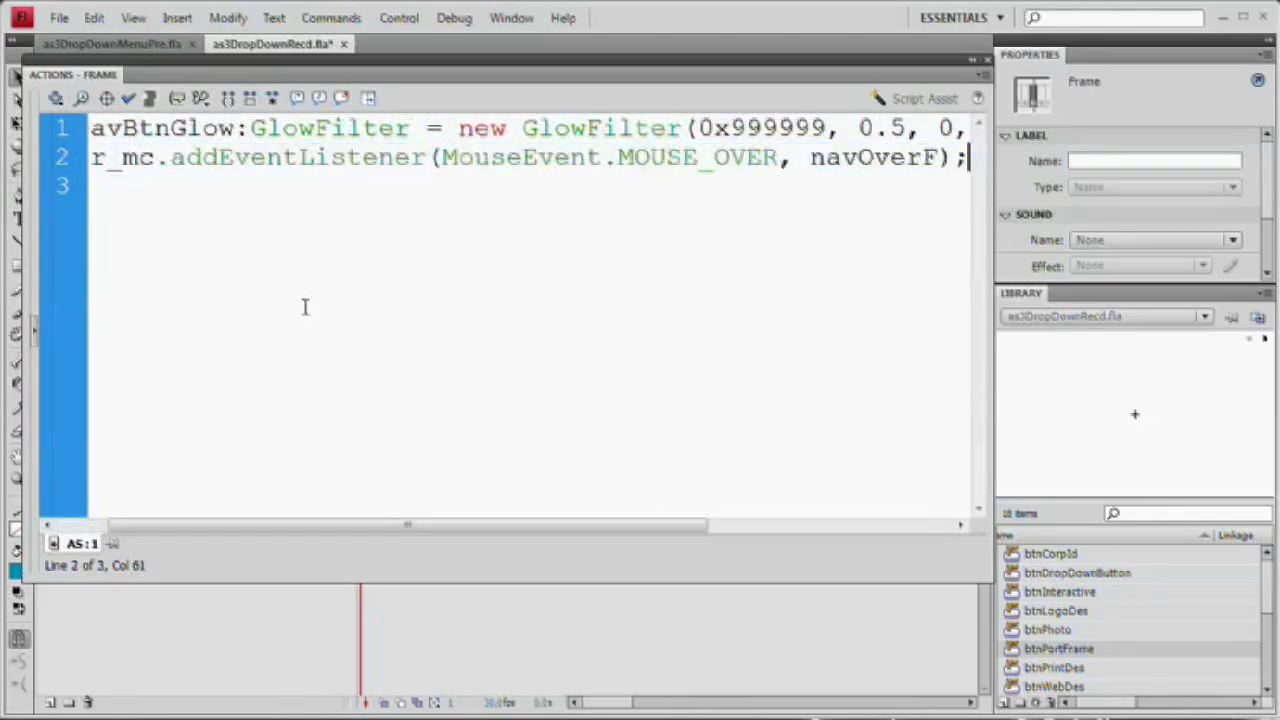
pyautogui.press('Down')
pyautogui.hotkey('ctrl', 'v')
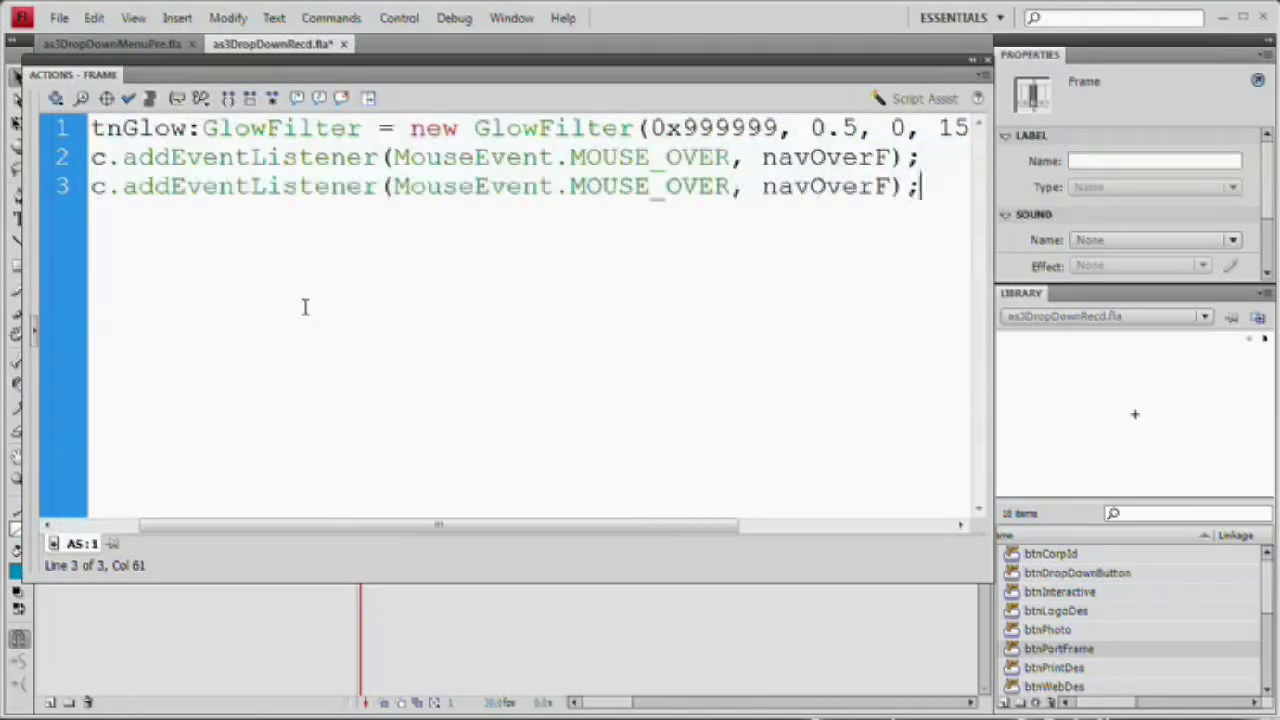
# Change the duplicated listener on line 3 to use MouseEvent.MOUSE_OUT and call navOutF.
pyautogui.press('Home')
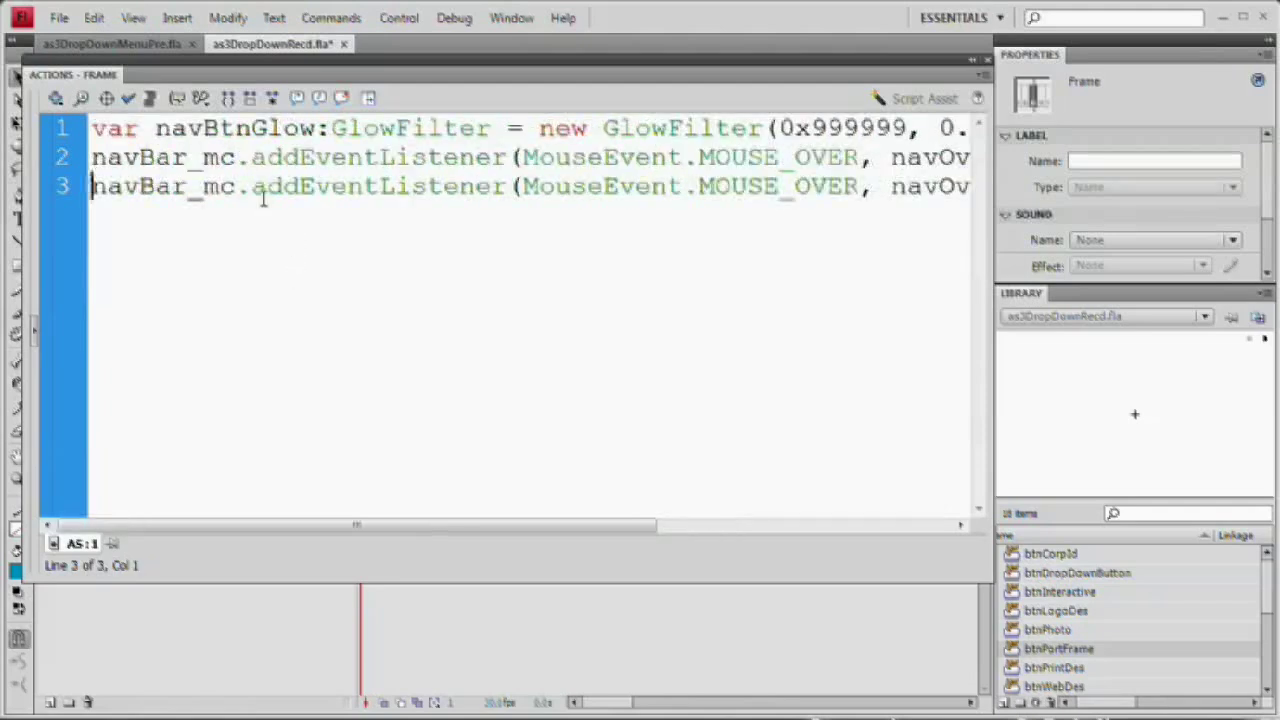
pyautogui.moveTo(793, 186); pyautogui.dragTo(858, 188)
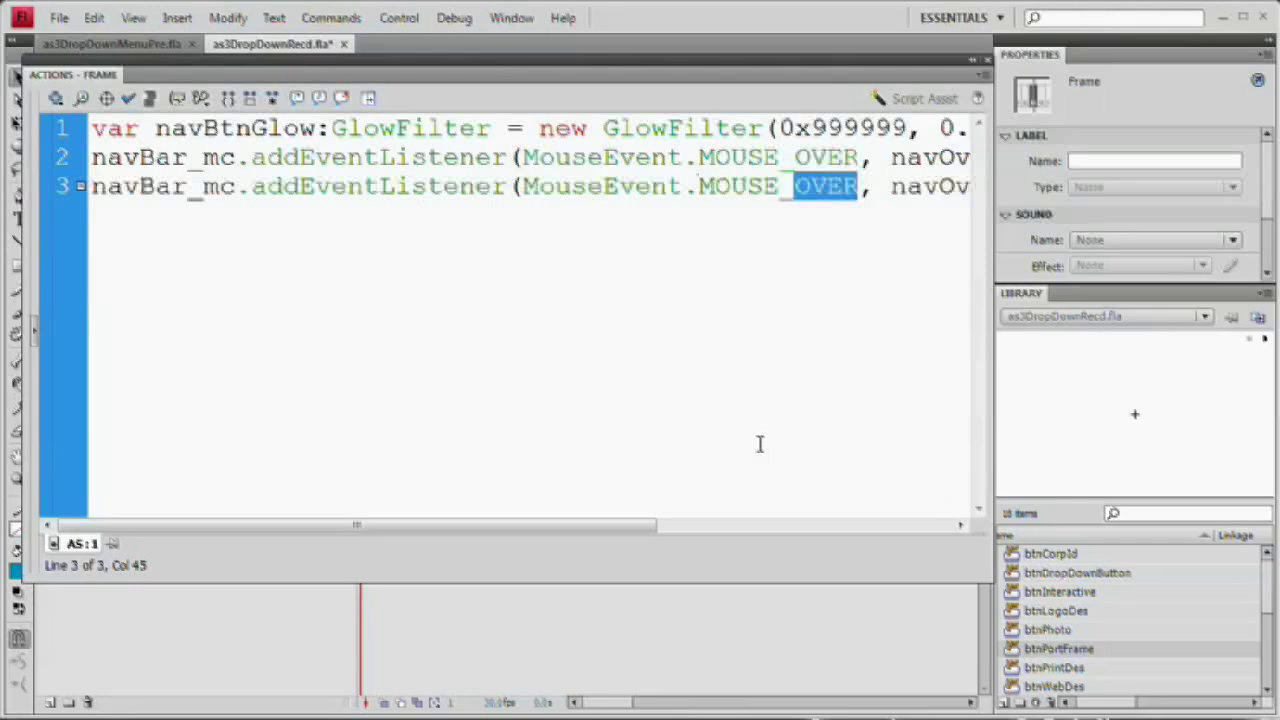
pyautogui.write('OUT')
pyautogui.moveTo(547, 532); pyautogui.dragTo(606, 489)
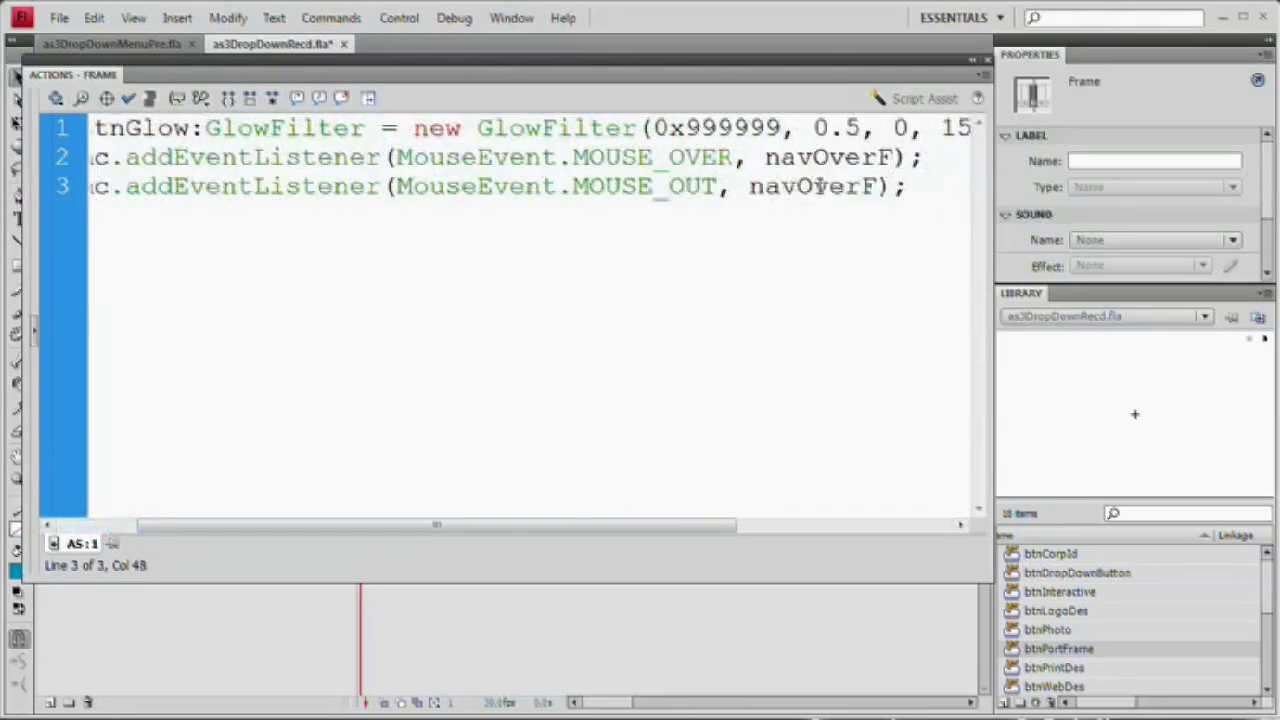
pyautogui.moveTo(815, 188); pyautogui.dragTo(862, 188)
pyautogui.write('ut')
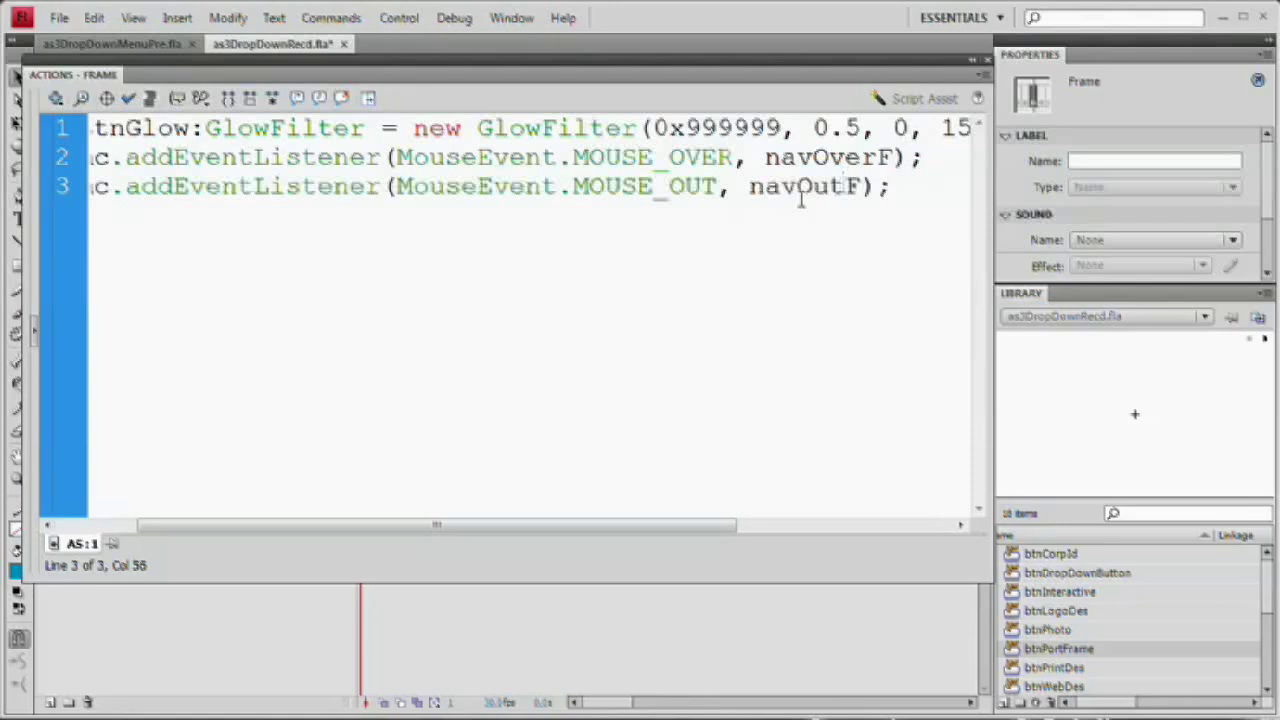
pyautogui.click(898, 196)
# Leave a blank line and declare function navOverF(event:MouseEvent):void with an empty body in braces.
pyautogui.press('Return')
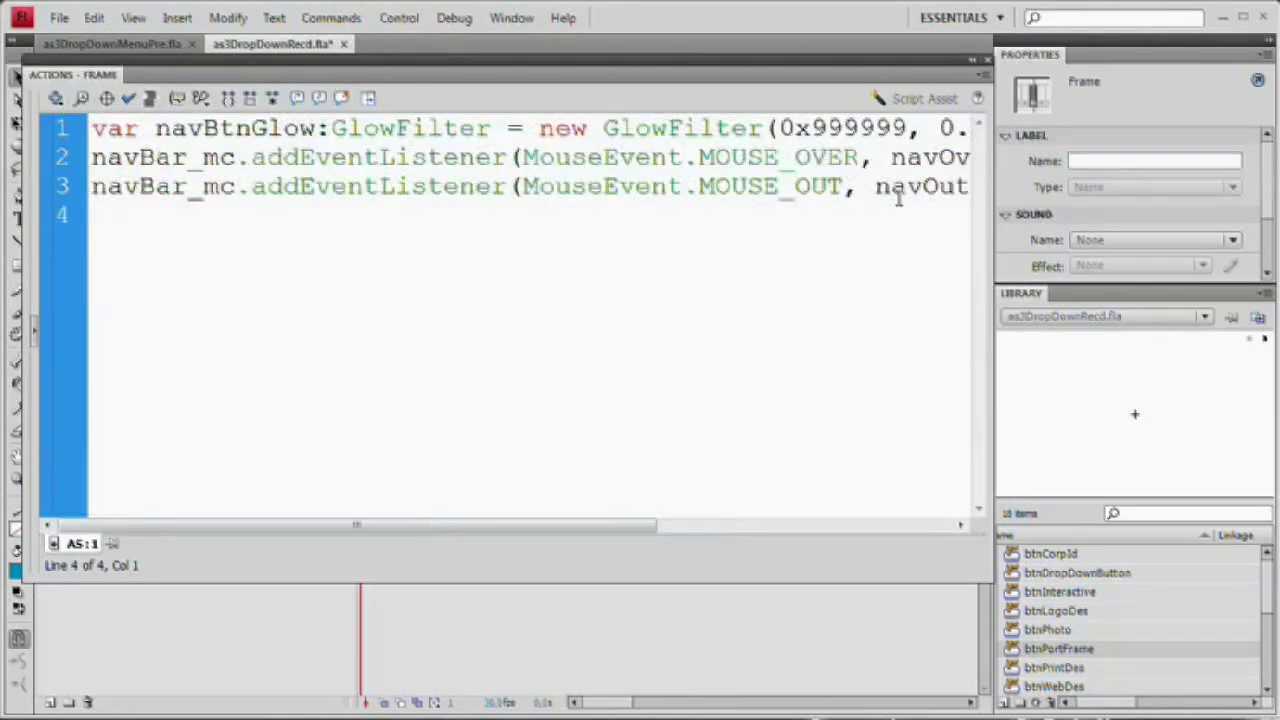
pyautogui.press('Return')
pyautogui.write('functrio')
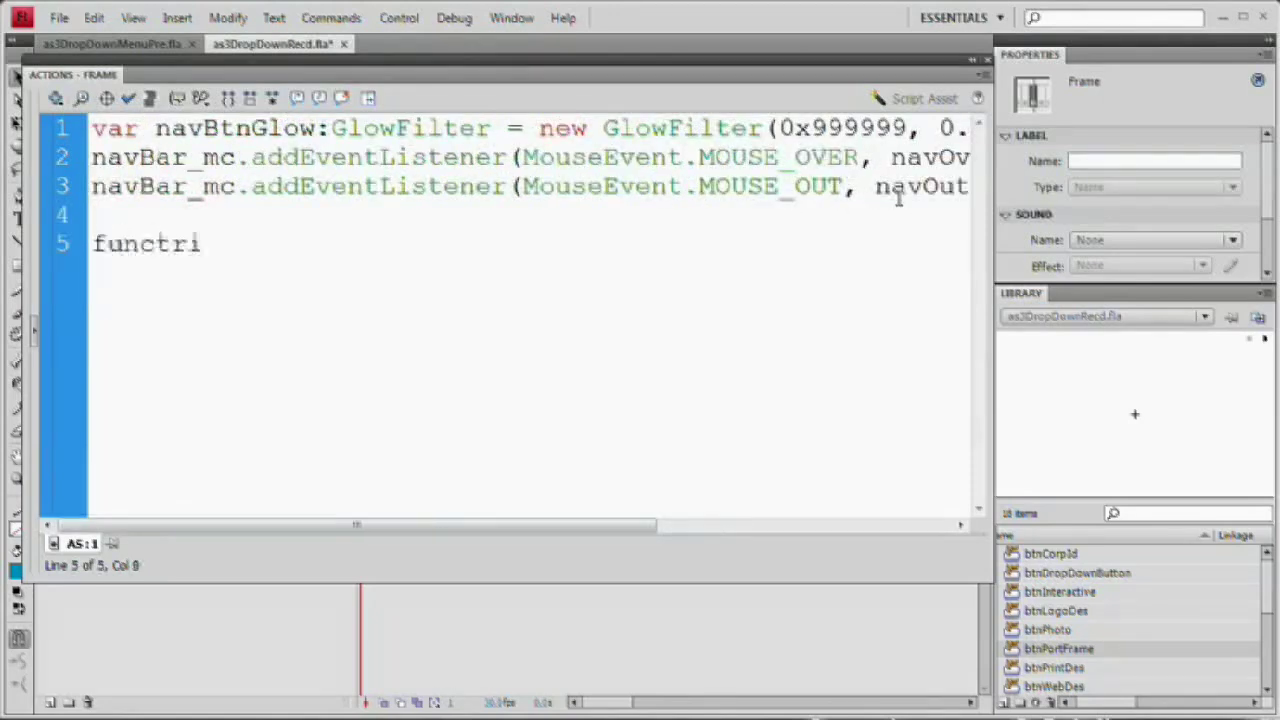
pyautogui.press('BackSpace')
pyautogui.press('BackSpace')
pyautogui.press('BackSpace')
pyautogui.write('ion ')
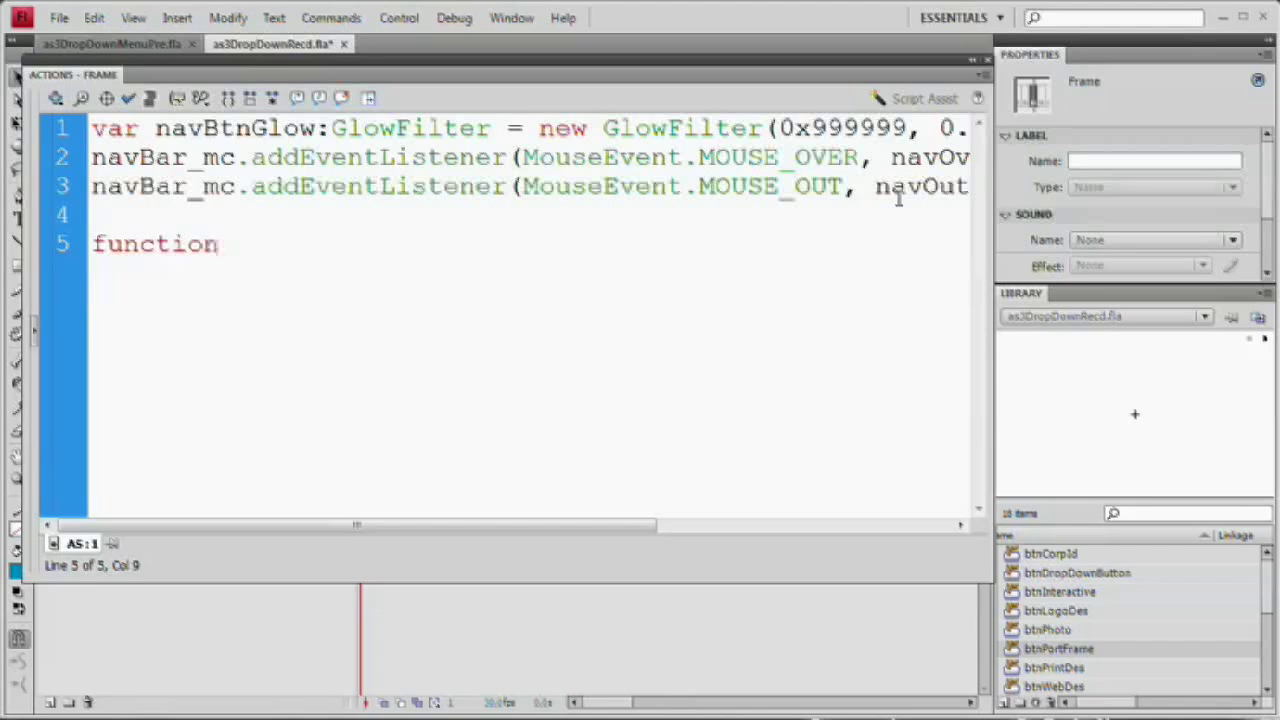
pyautogui.write('navOverF(')
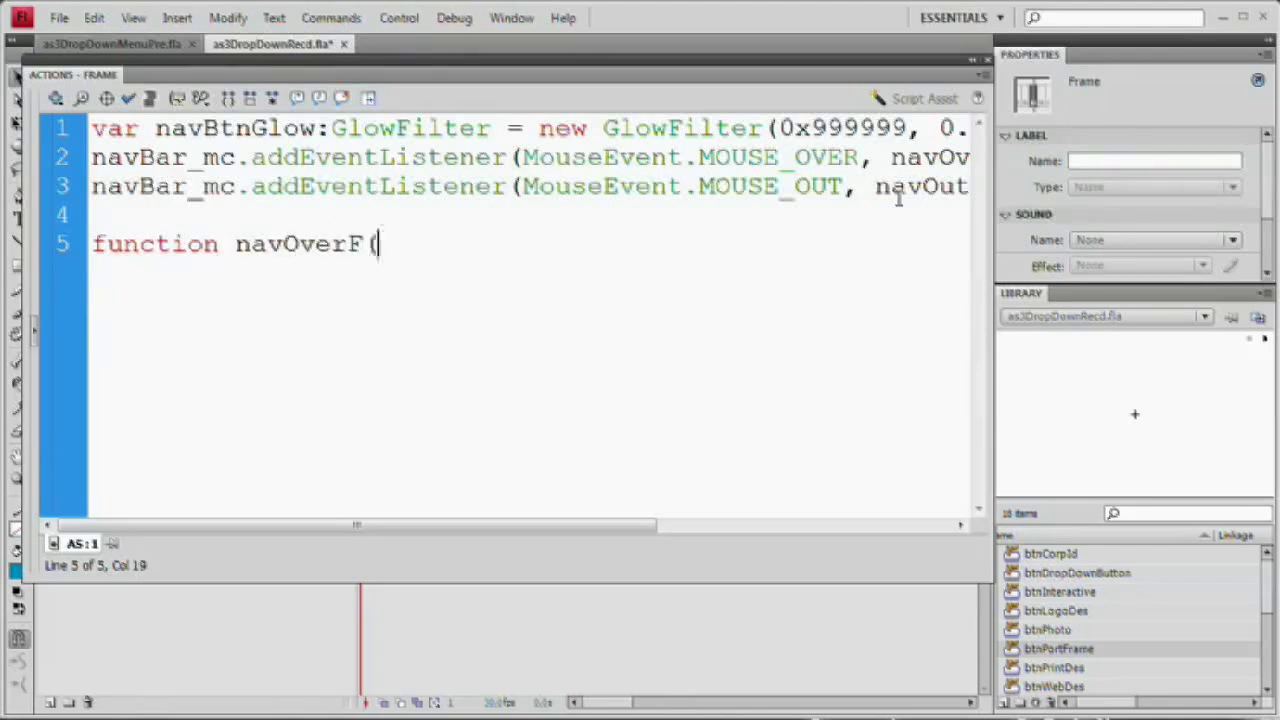
pyautogui.write('event:MouseEvent')
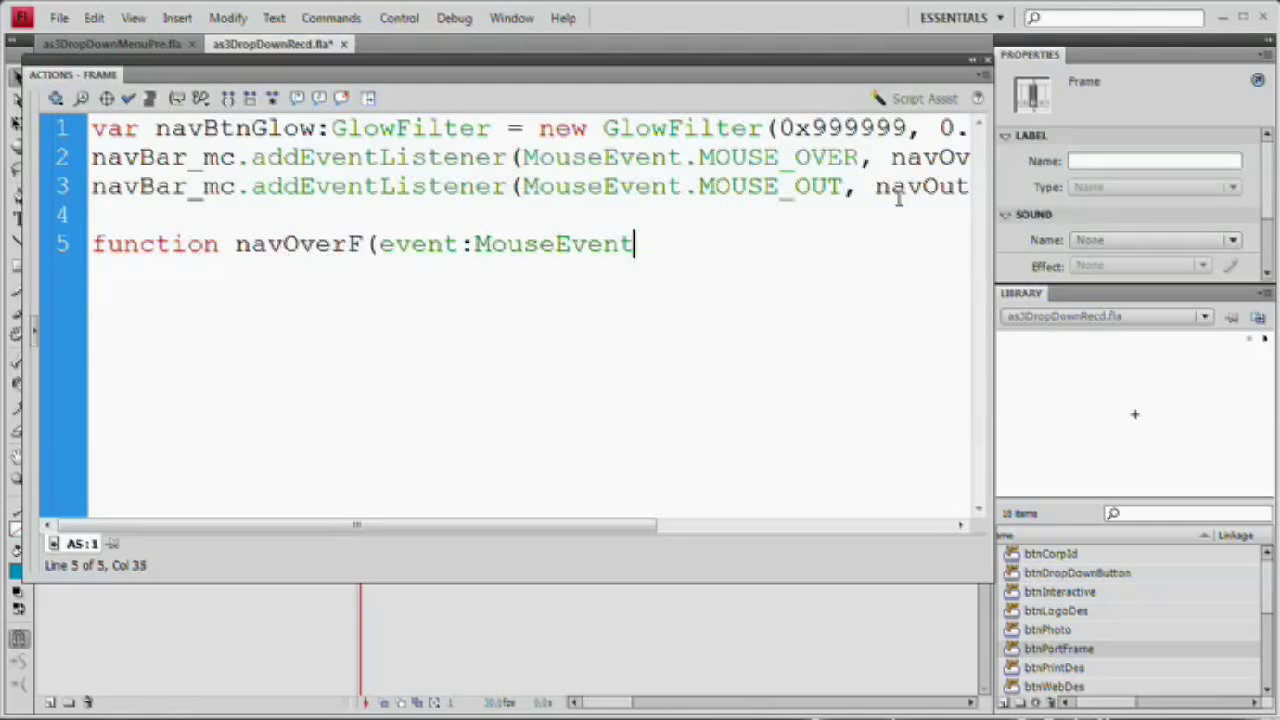
pyautogui.write('):void{')
pyautogui.press('Return')
pyautogui.press('Return')
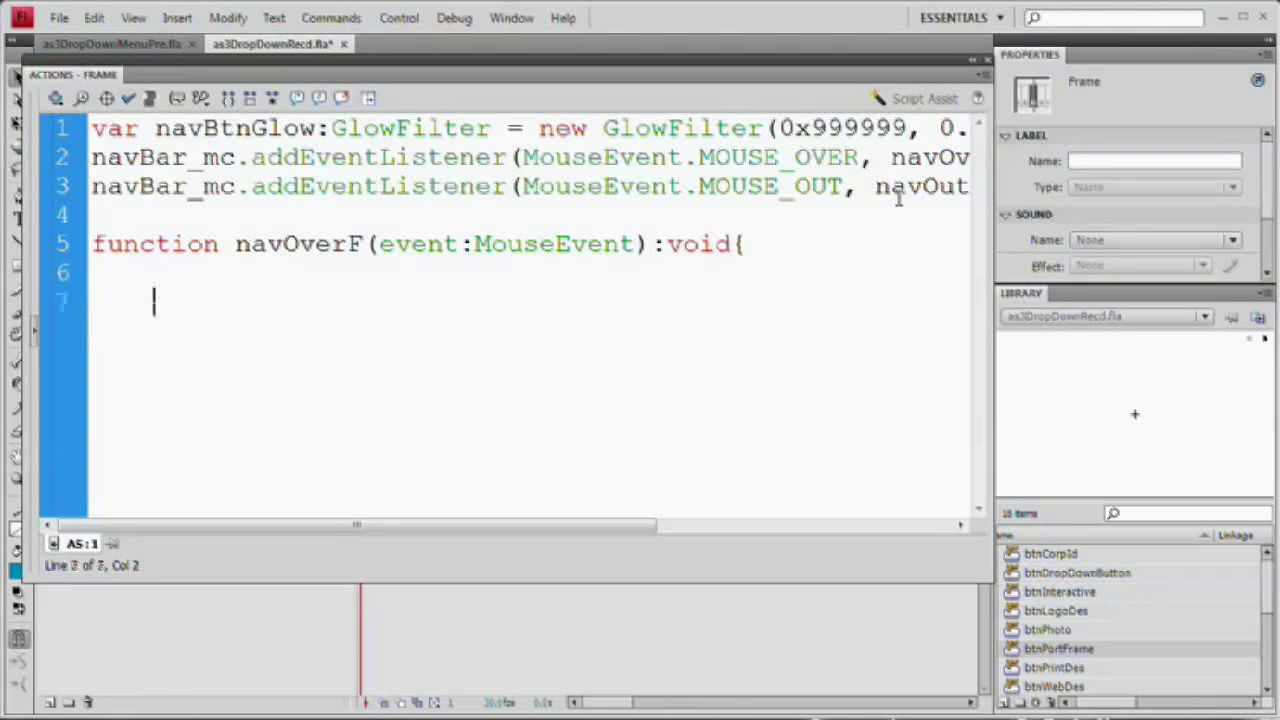
pyautogui.write('}')
# Fill the navOverF body with event.target.filters = [navBtnGlow];.
pyautogui.press('Up')
pyautogui.write('event.')
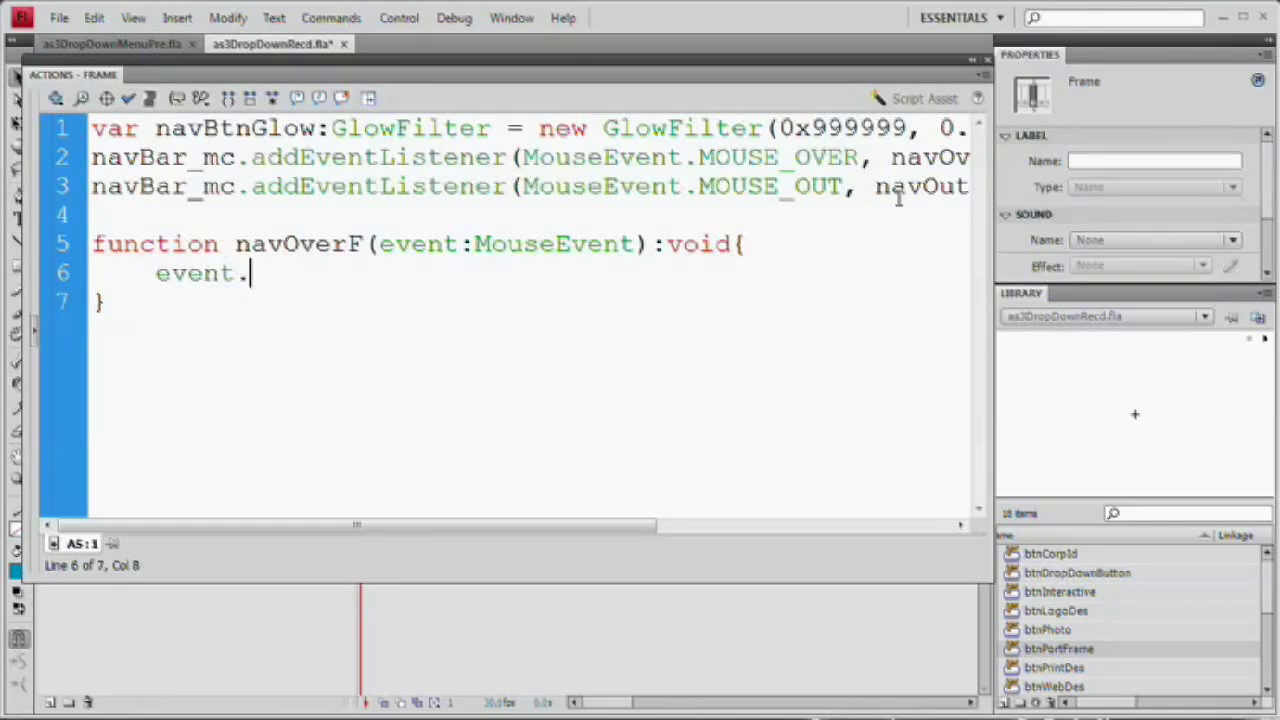
pyautogui.write('target.filters = ')
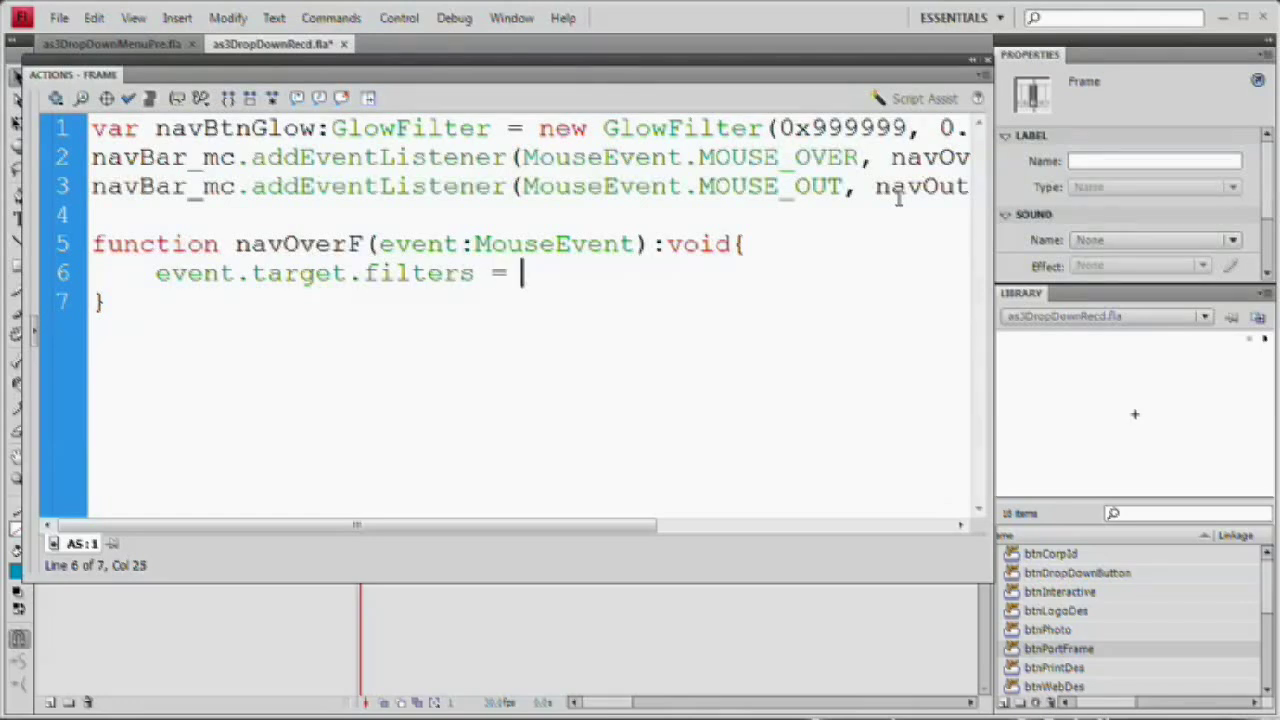
pyautogui.write('[nav')
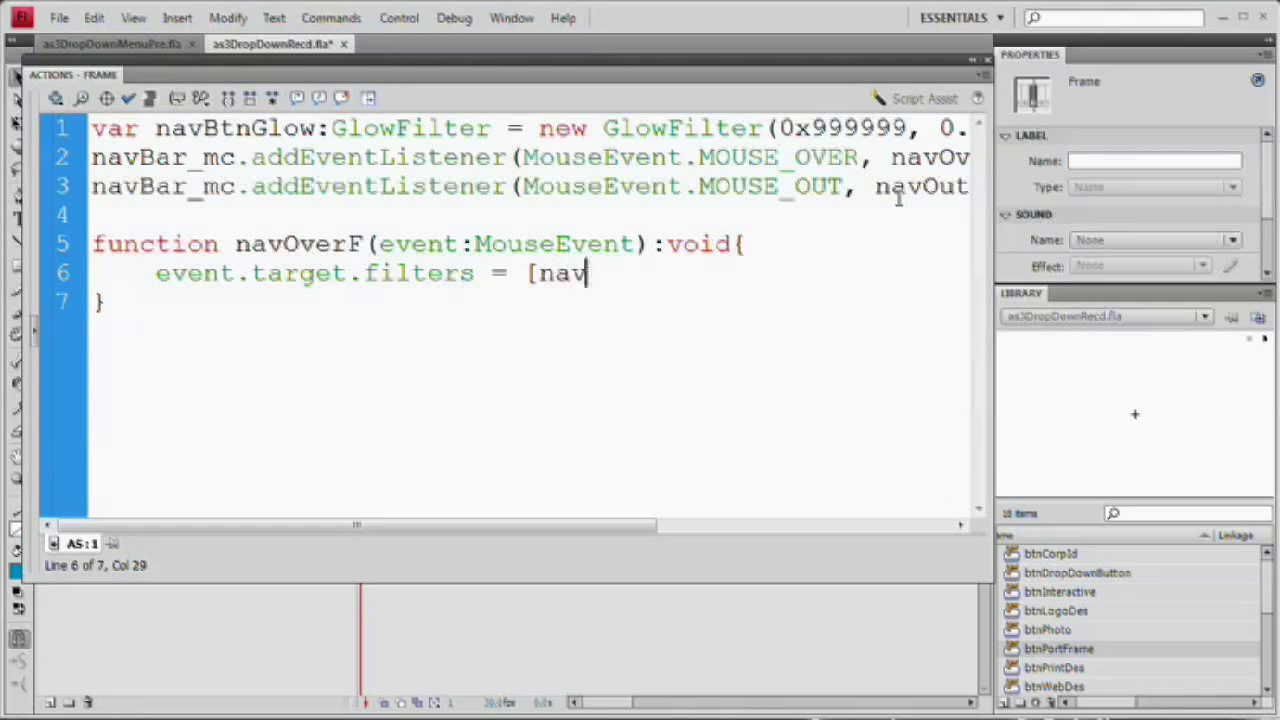
pyautogui.write('BtnGlow')
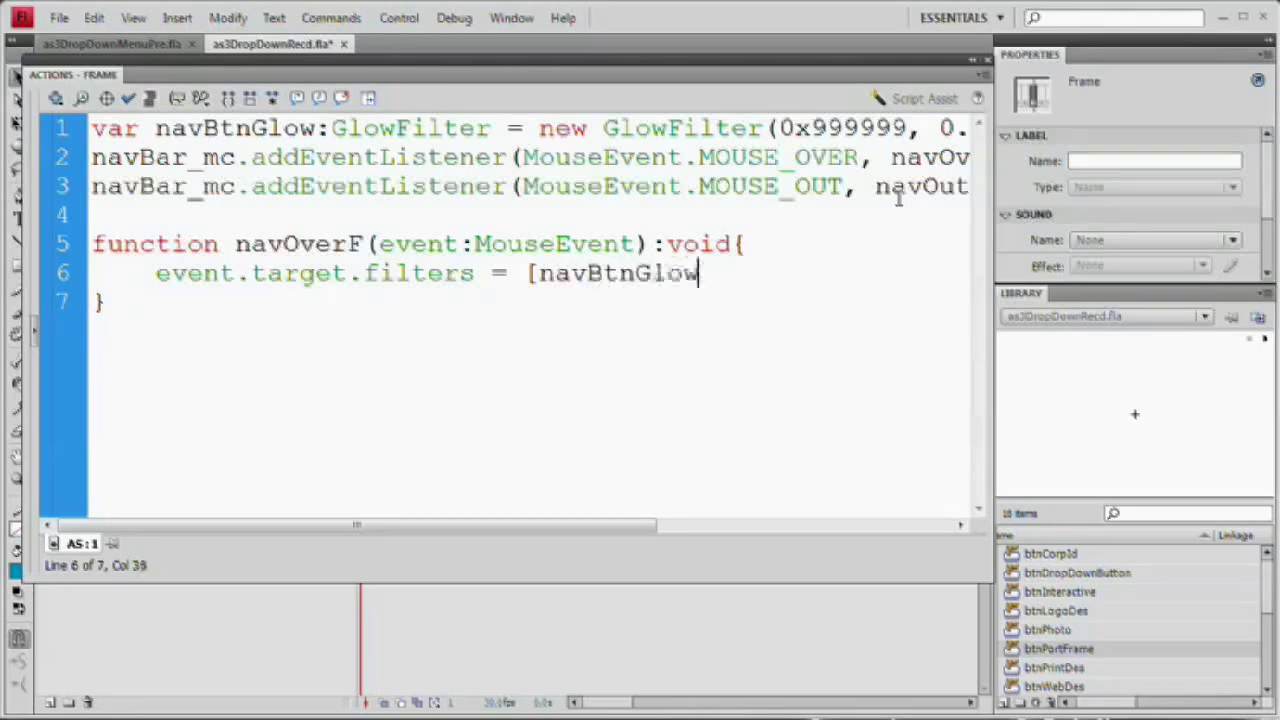
pyautogui.write('];')
# Duplicate the whole navOverF function below itself and rename the copy navOutF.
pyautogui.press('Down')
pyautogui.hotkey('shift', 'Up')
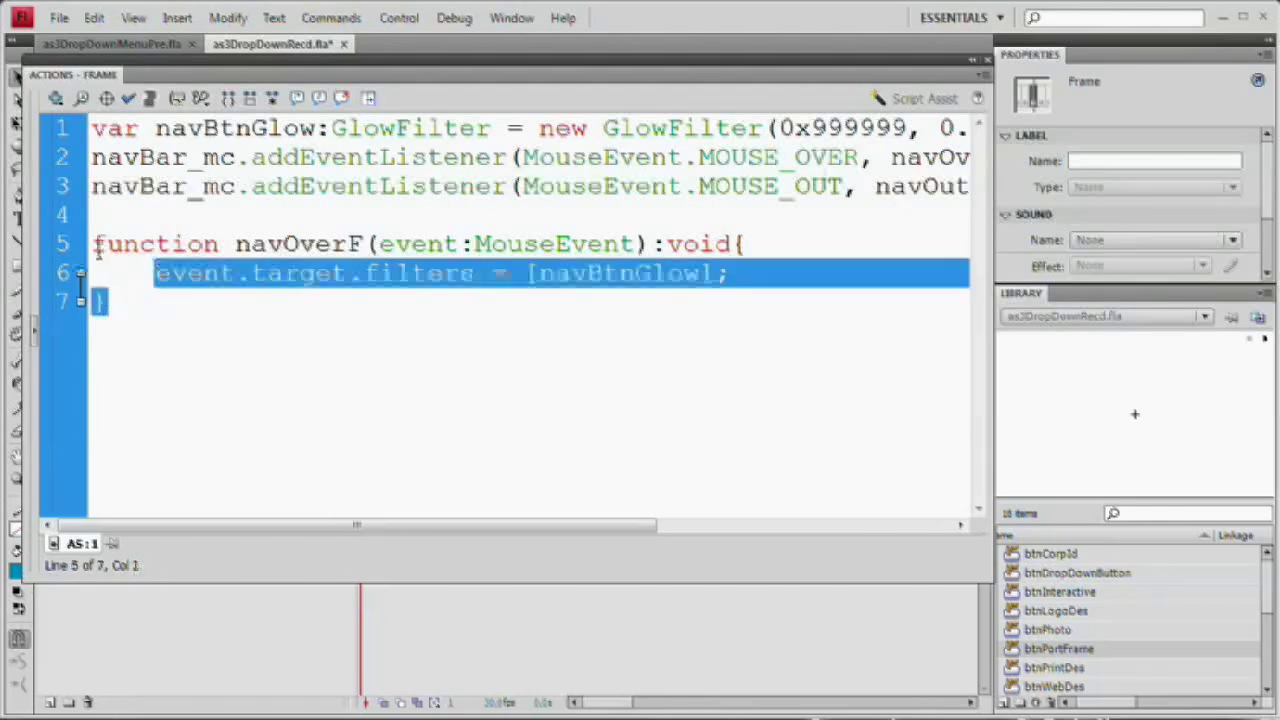
pyautogui.hotkey('shift', 'Up')
pyautogui.hotkey('shift', 'Home')
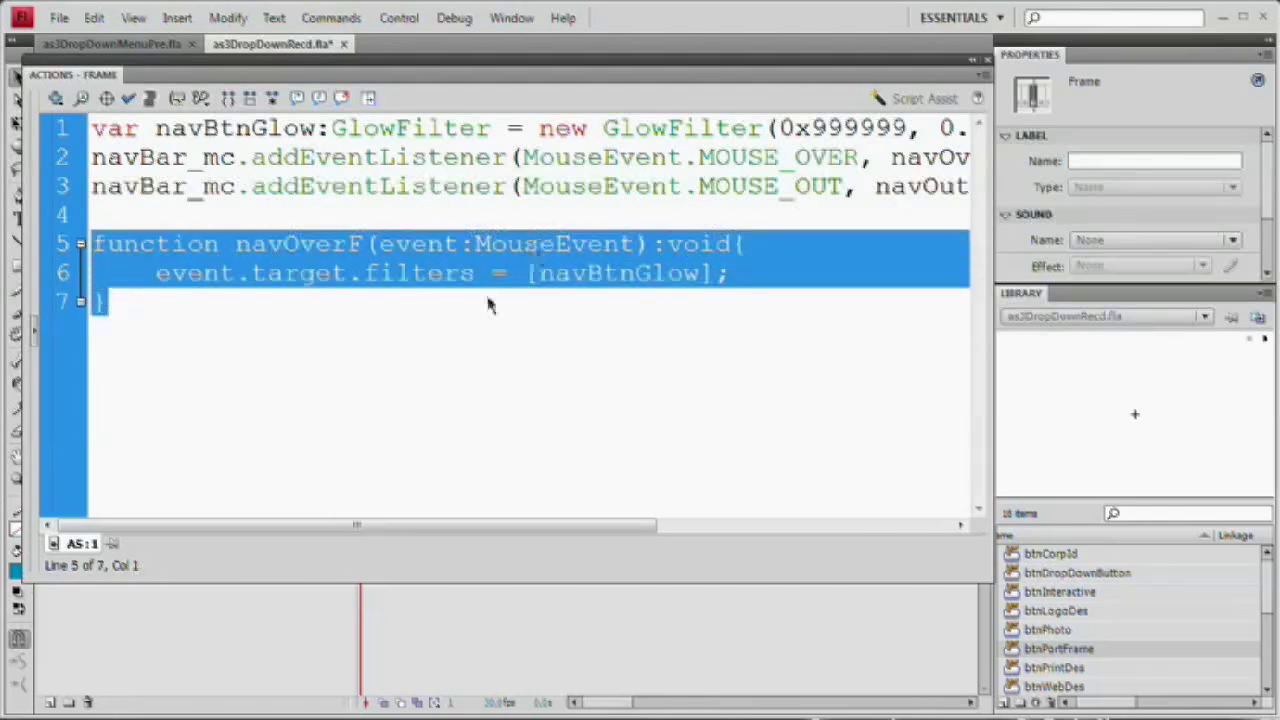
pyautogui.click(435, 314)
pyautogui.press('Return')
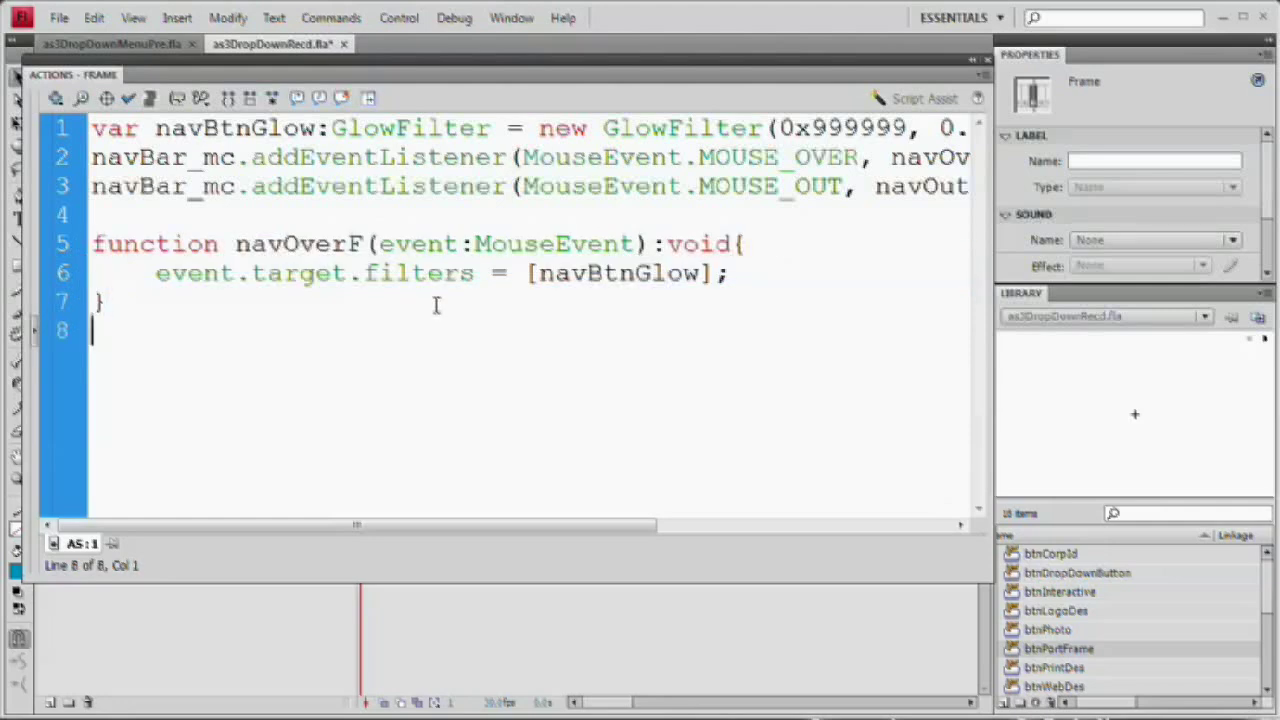
pyautogui.hotkey('ctrl', 'v')
pyautogui.moveTo(316, 331); pyautogui.dragTo(362, 331)
pyautogui.press('BackSpace')
pyautogui.write('ut')
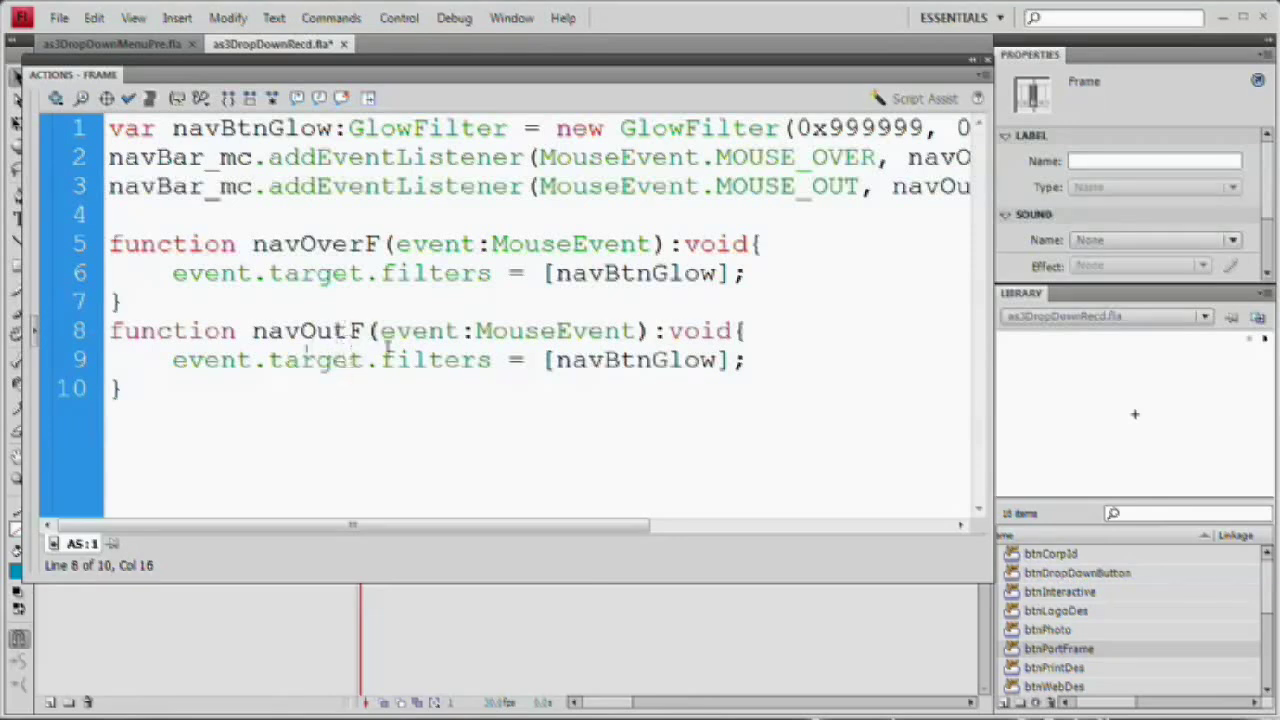
# Empty the filters array in navOutF by removing navBtnGlow, and check the script's syntax.
pyautogui.click(553, 360)
pyautogui.doubleClick(655, 360)
pyautogui.press('BackSpace')
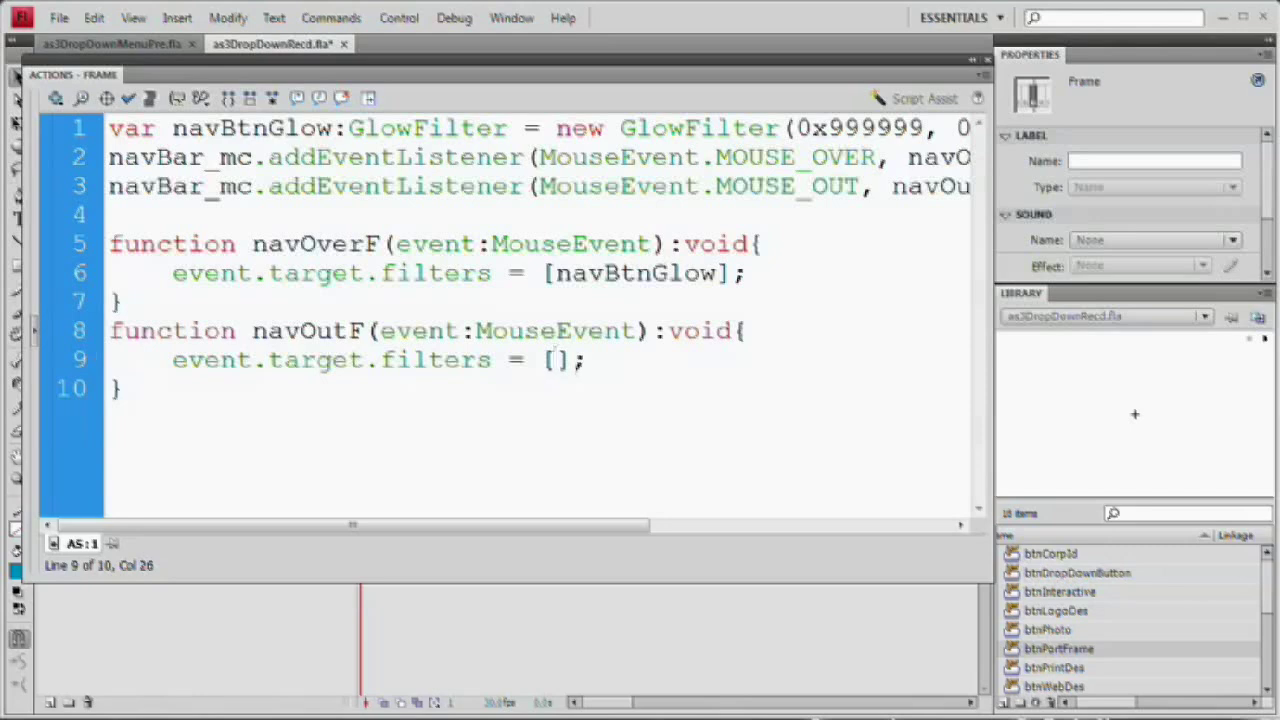
pyautogui.click(603, 490)
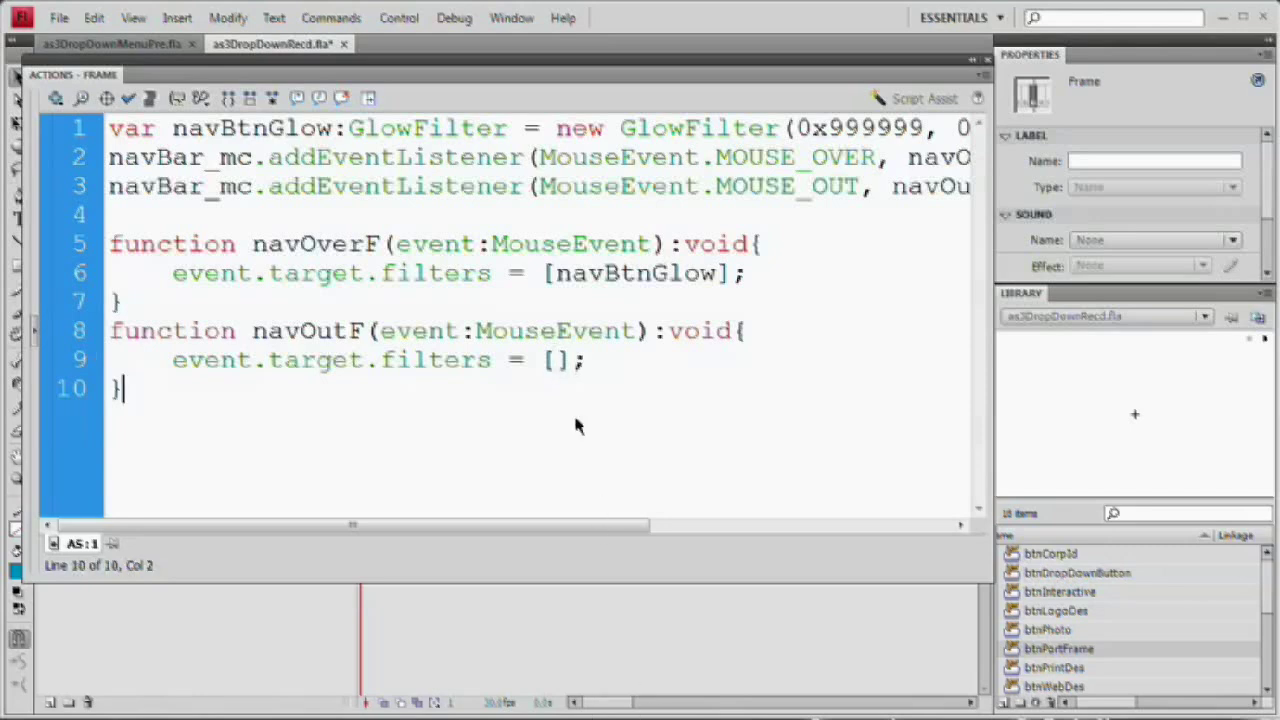
pyautogui.click(130, 98)
pyautogui.click(550, 364)
pyautogui.moveTo(172, 274); pyautogui.dragTo(491, 280)
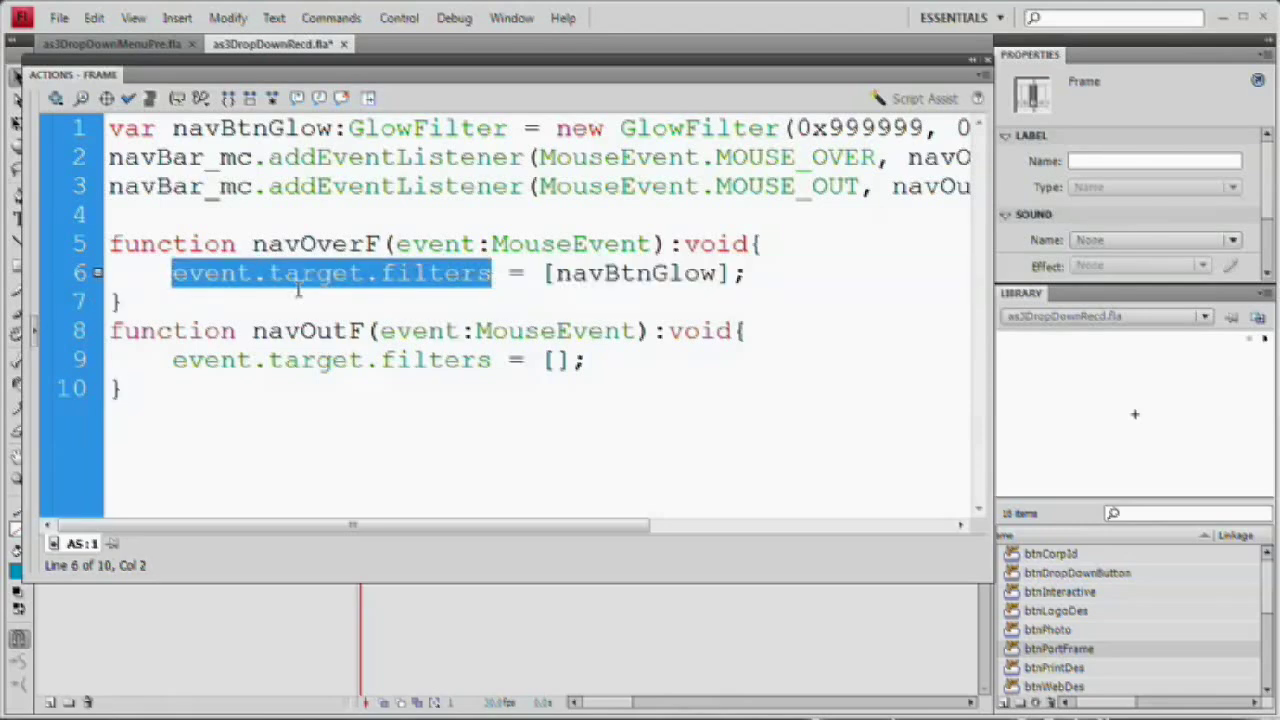
pyautogui.click(253, 311)
pyautogui.moveTo(115, 157); pyautogui.dragTo(258, 158)
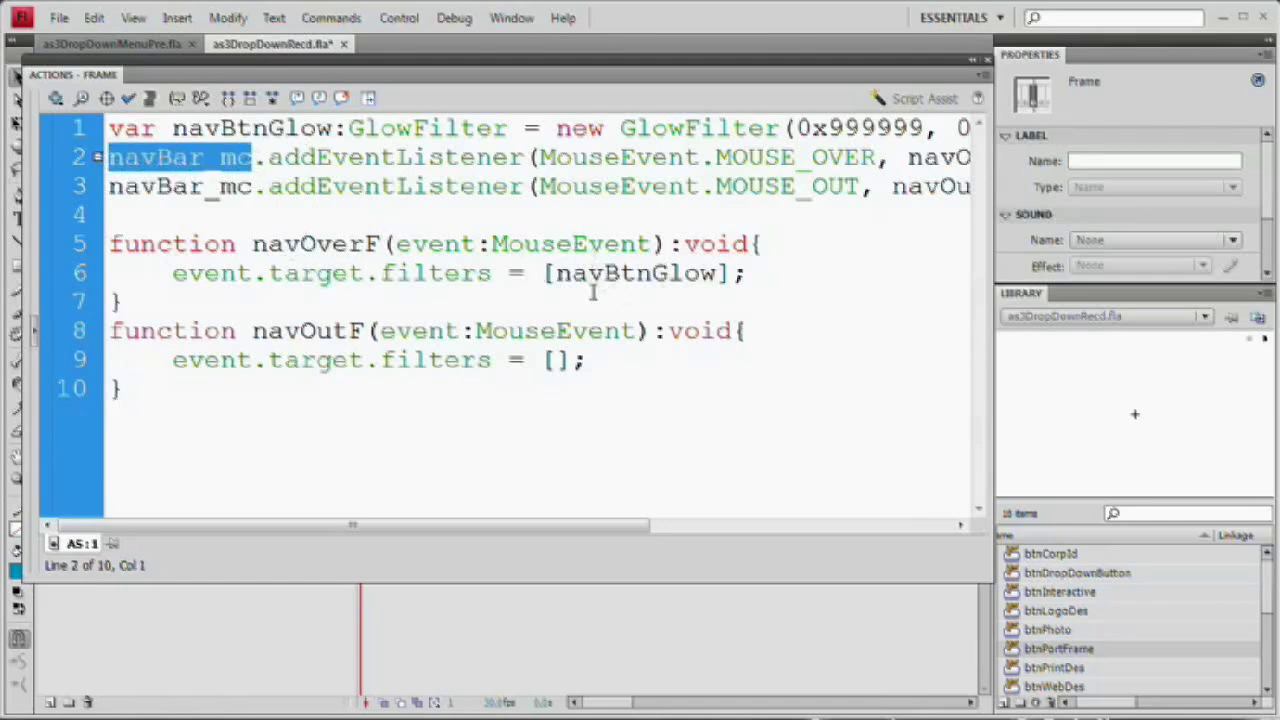
# Close the script editor and save the document, running a test of the movie and closing its preview.
pyautogui.press('F9')
pyautogui.click(469, 331)
pyautogui.hotkey('ctrl', 's')
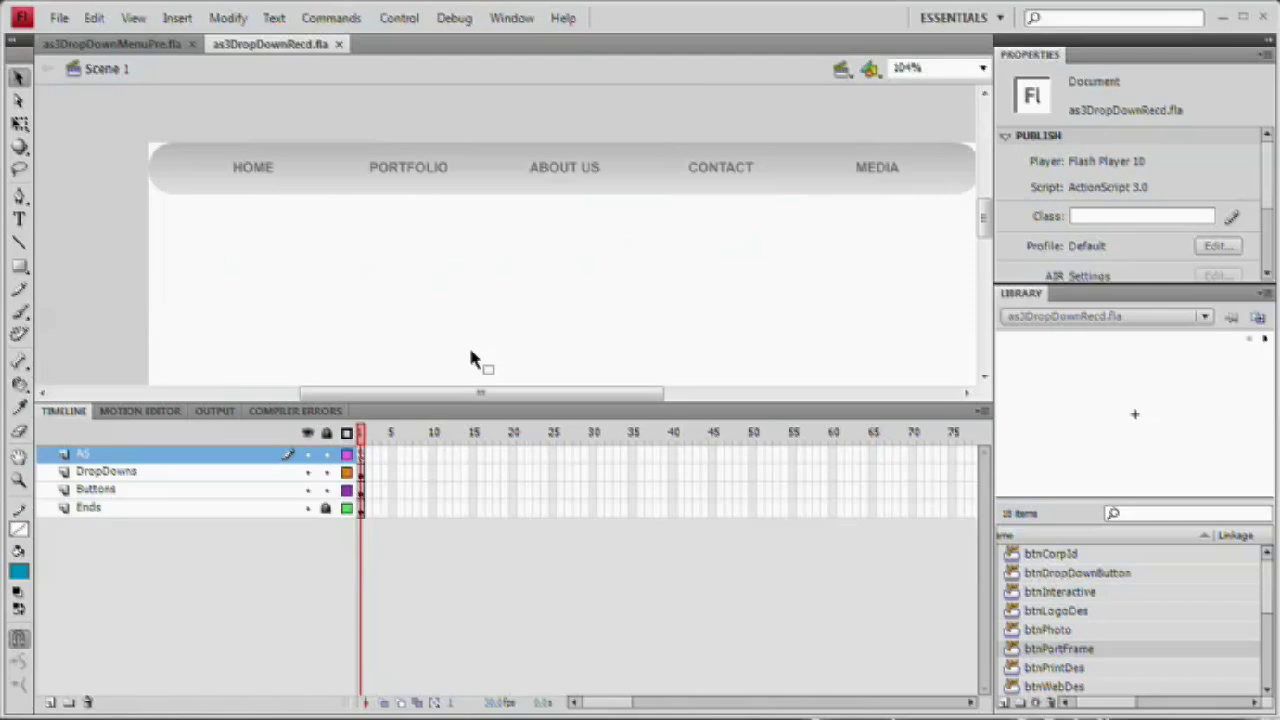
pyautogui.hotkey('ctrl', 'Return')
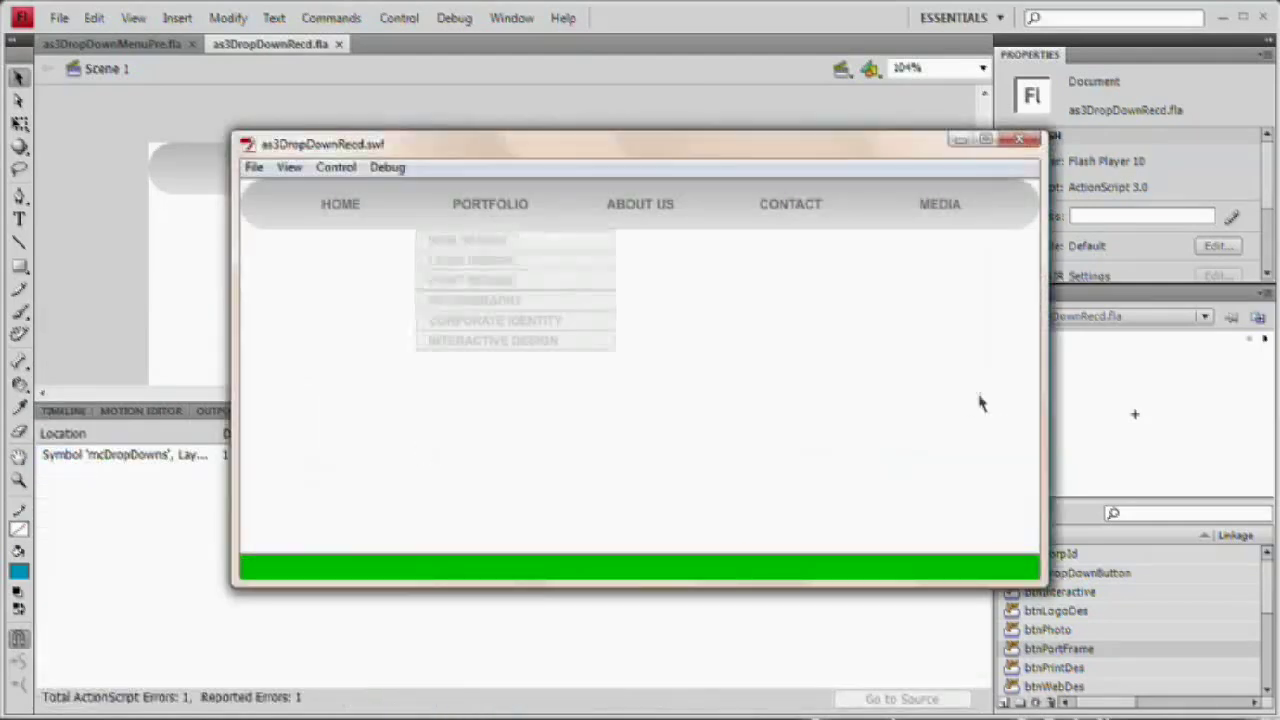
pyautogui.moveTo(854, 145); pyautogui.dragTo(943, 217)
pyautogui.click(1106, 197)
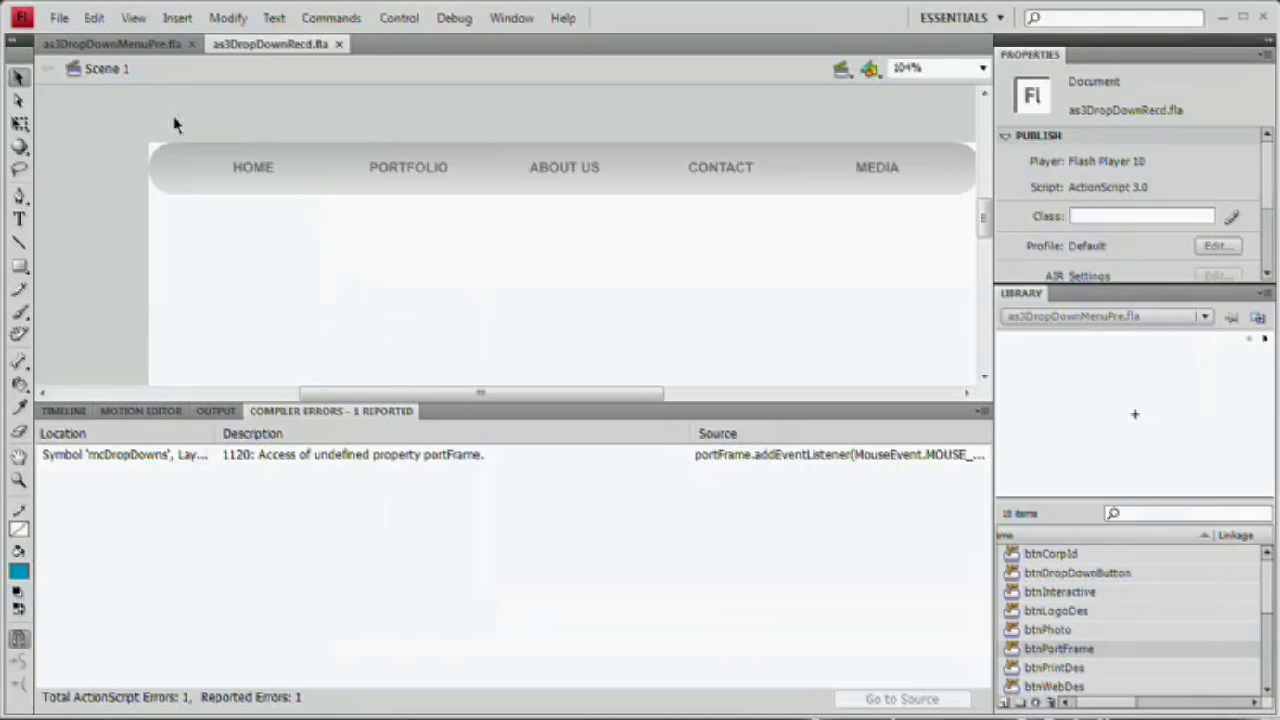
# In mcDropDowns, change portFrame to portFrame_btn on line 2 of the frame 10 script to match the frame button's instance name.
pyautogui.click(63, 411)
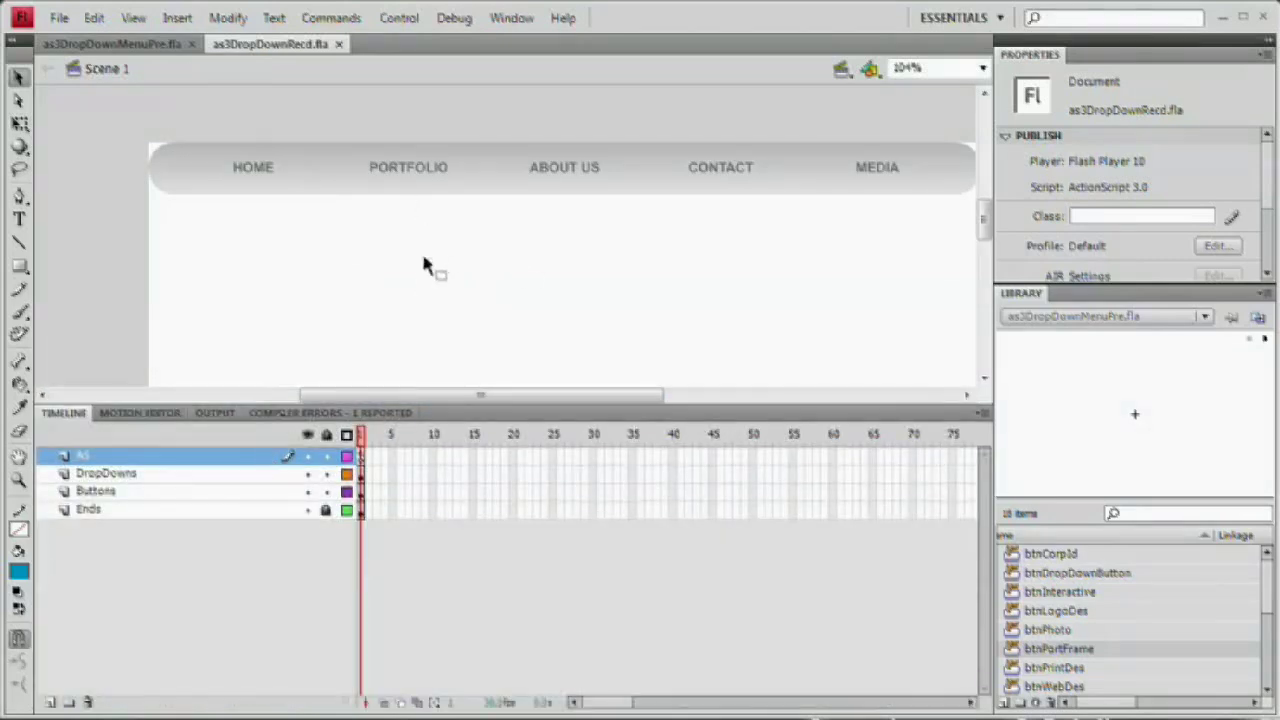
pyautogui.scroll(-5, 511, 274)
pyautogui.click(488, 333)
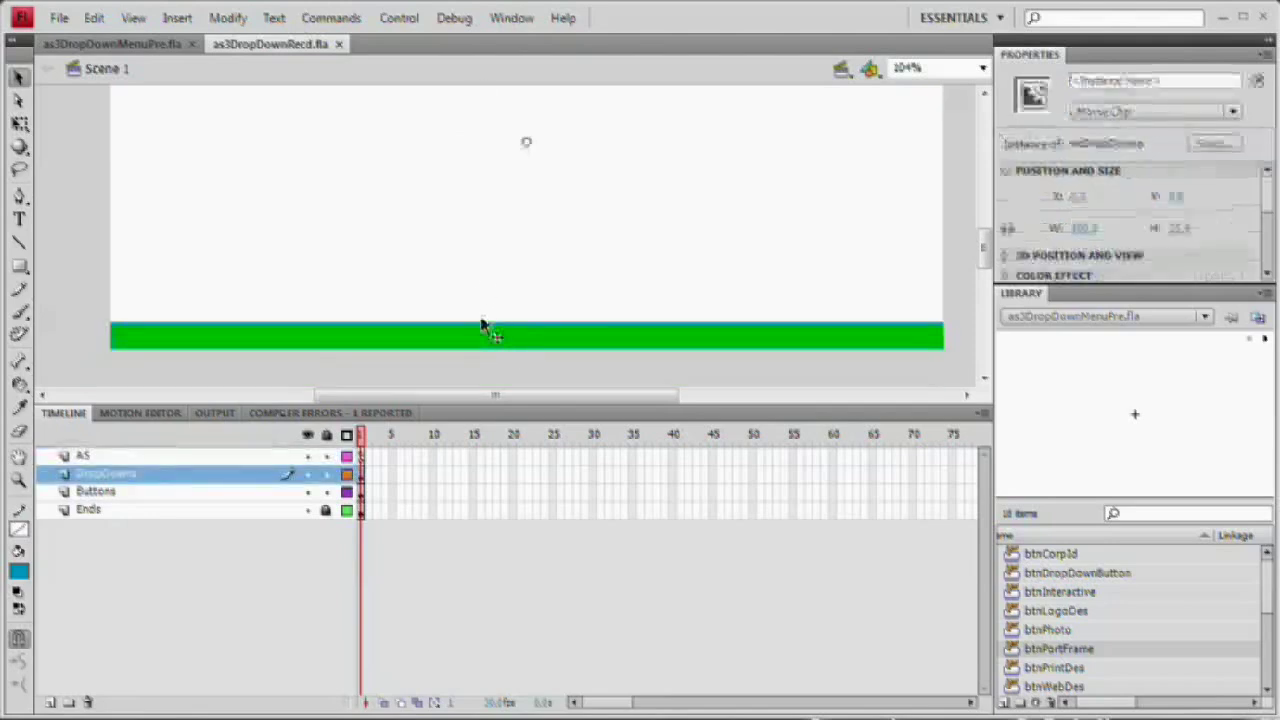
pyautogui.doubleClick(474, 338)
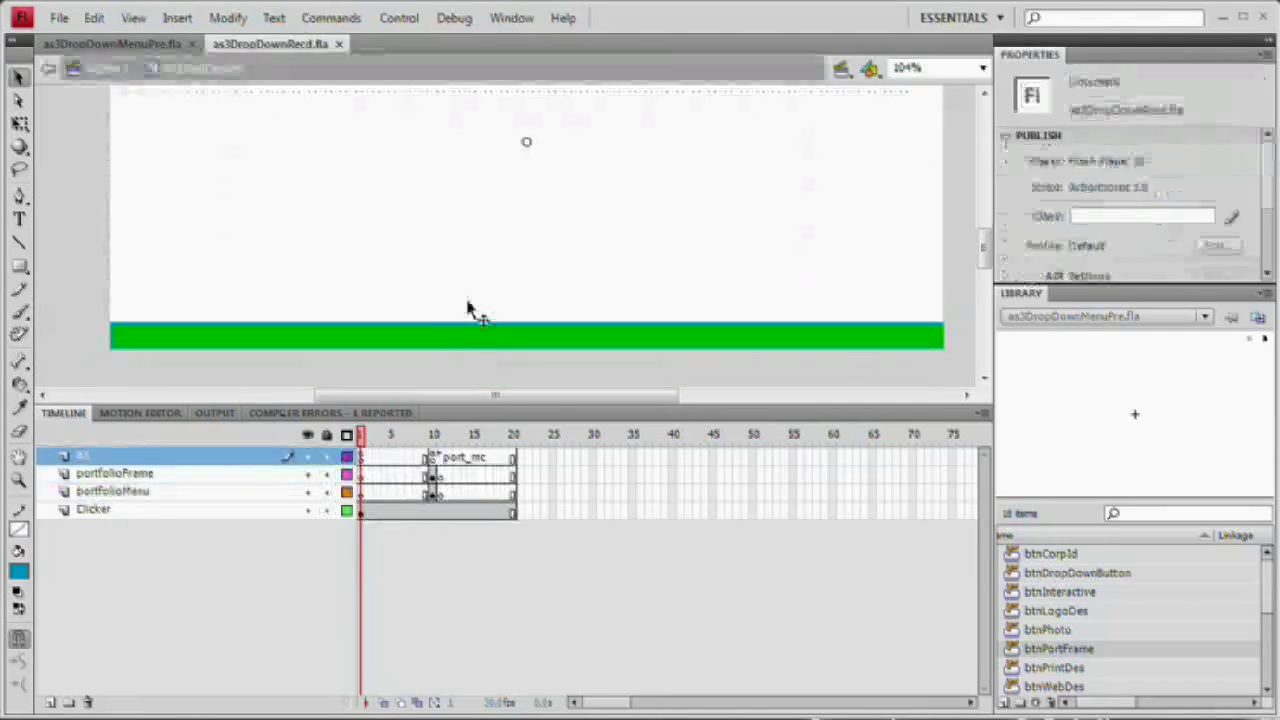
pyautogui.click(434, 476)
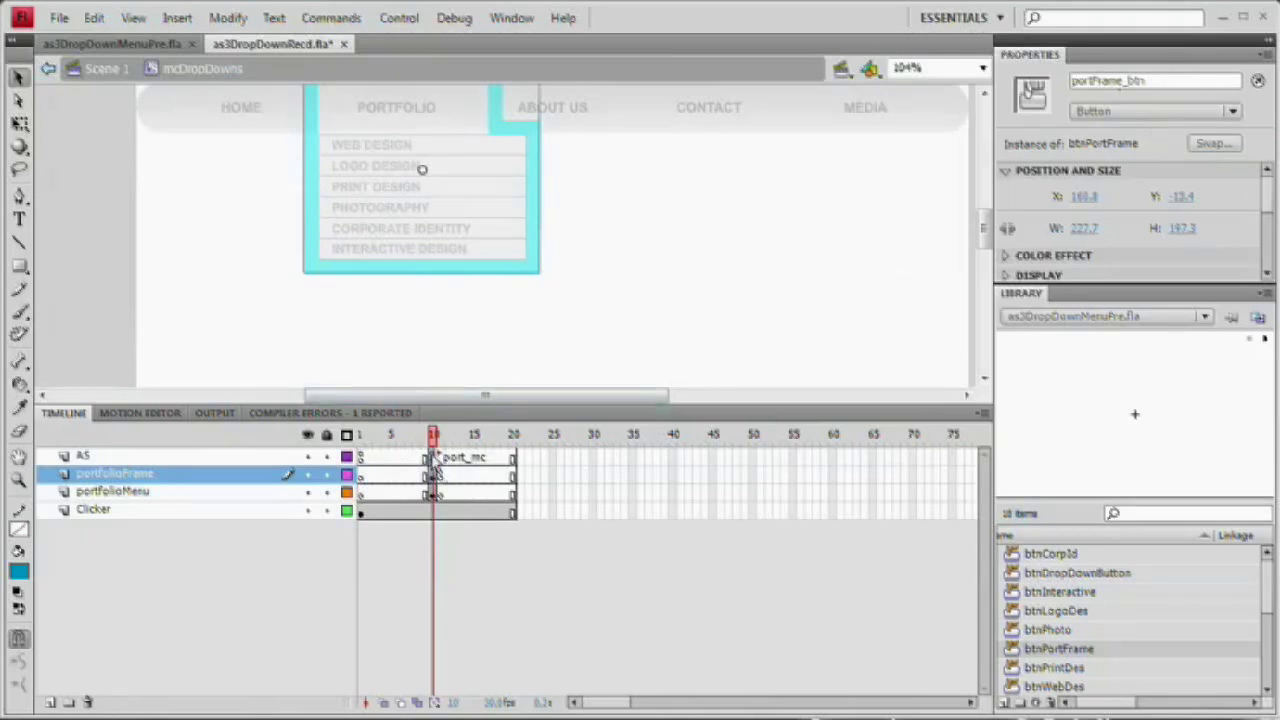
pyautogui.click(430, 457)
pyautogui.press('F9')
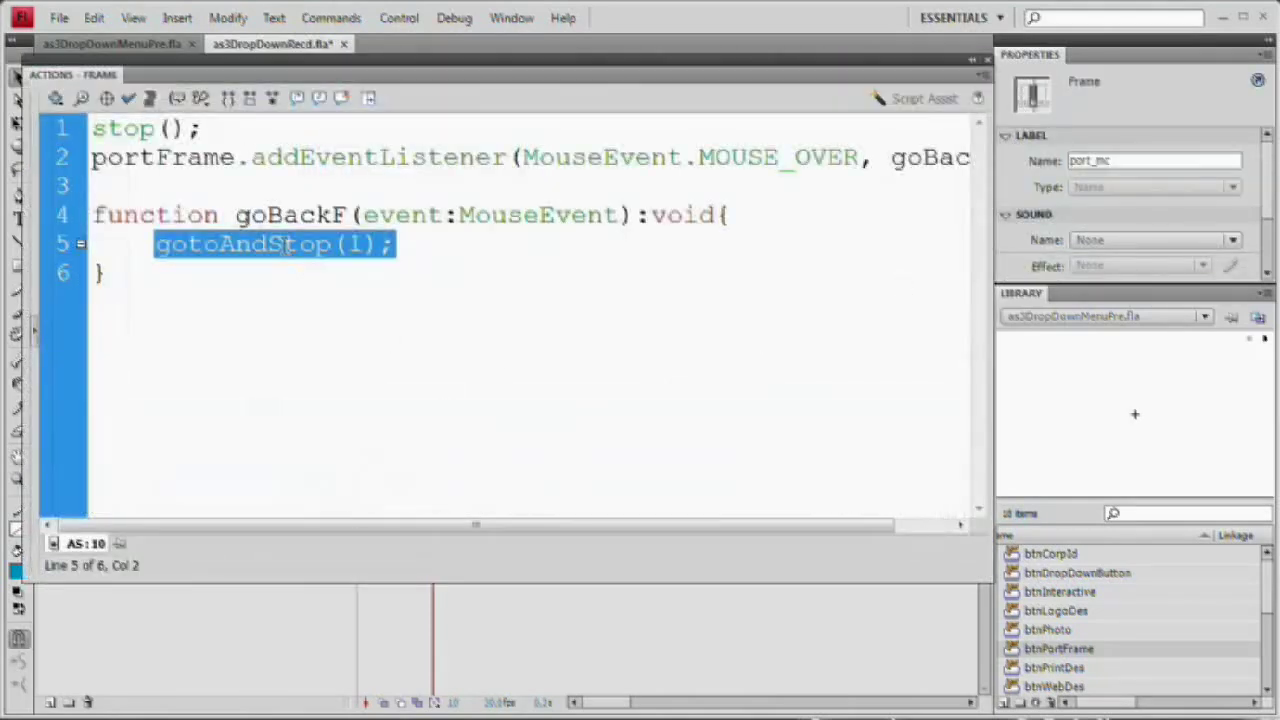
pyautogui.click(229, 160)
pyautogui.write('_btn')
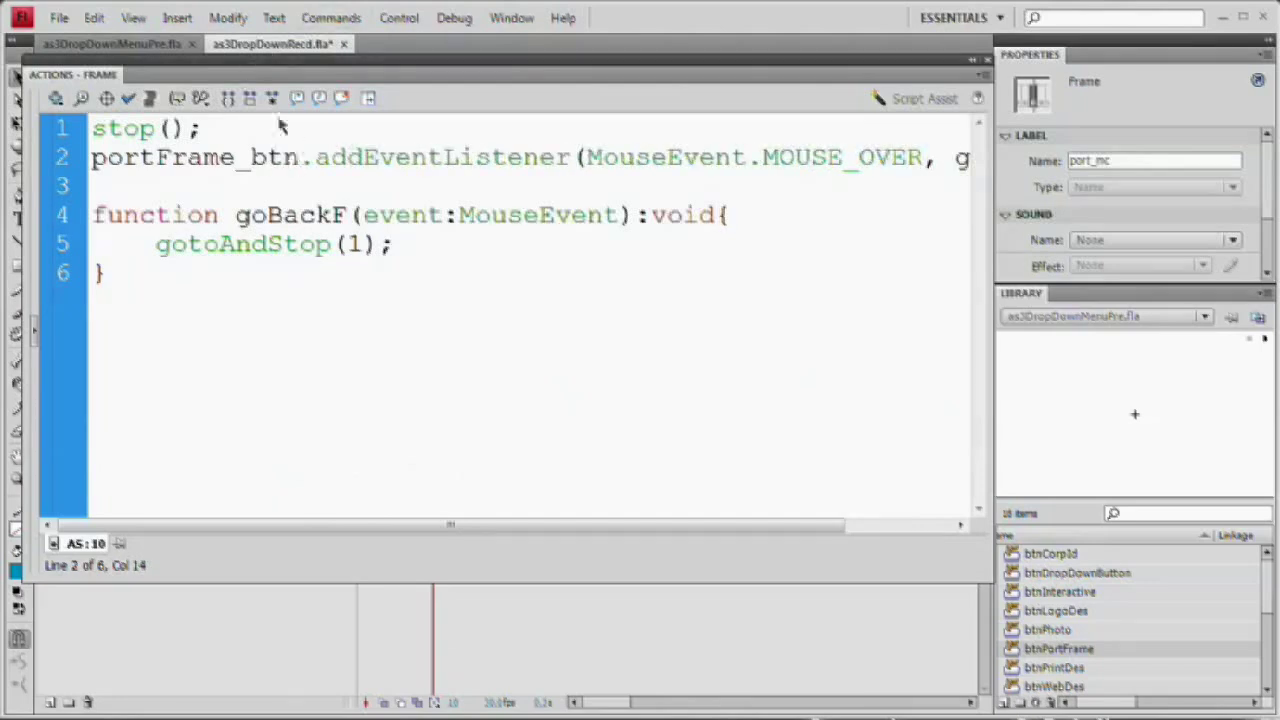
pyautogui.press('F9')
# Return from mcDropDowns to the main timeline and test the movie again.
pyautogui.click(226, 194)
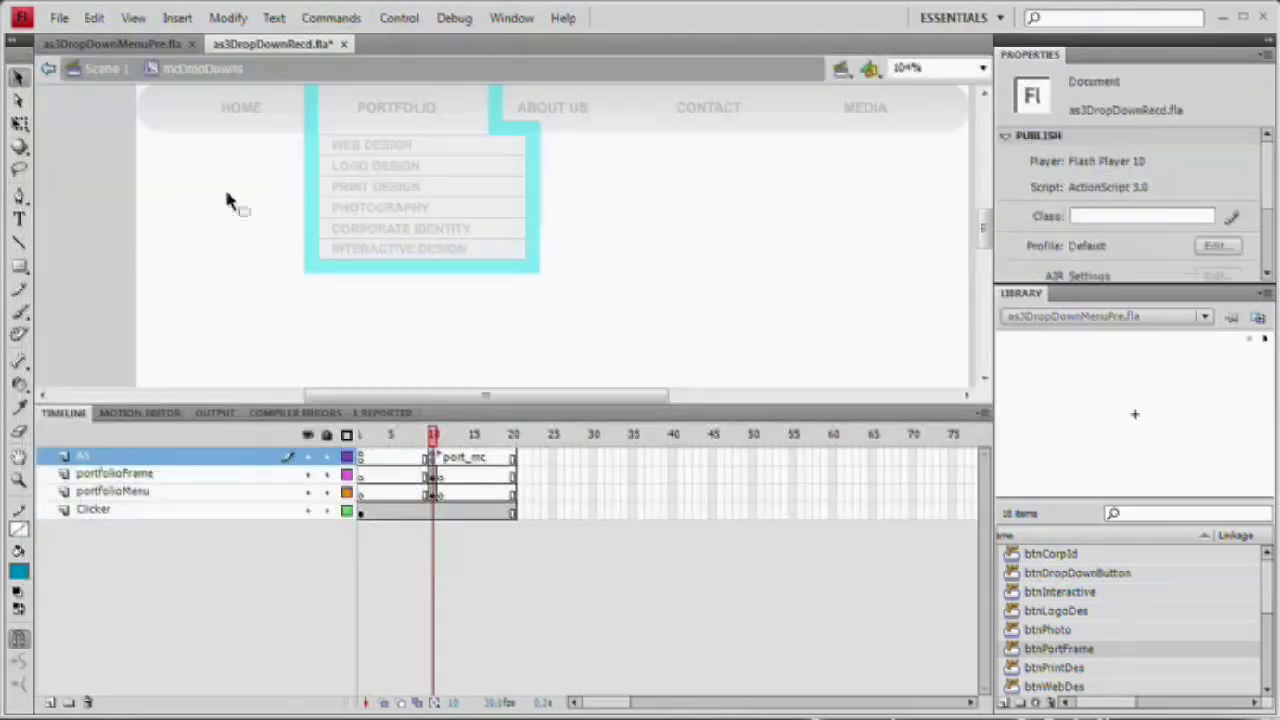
pyautogui.doubleClick(195, 258)
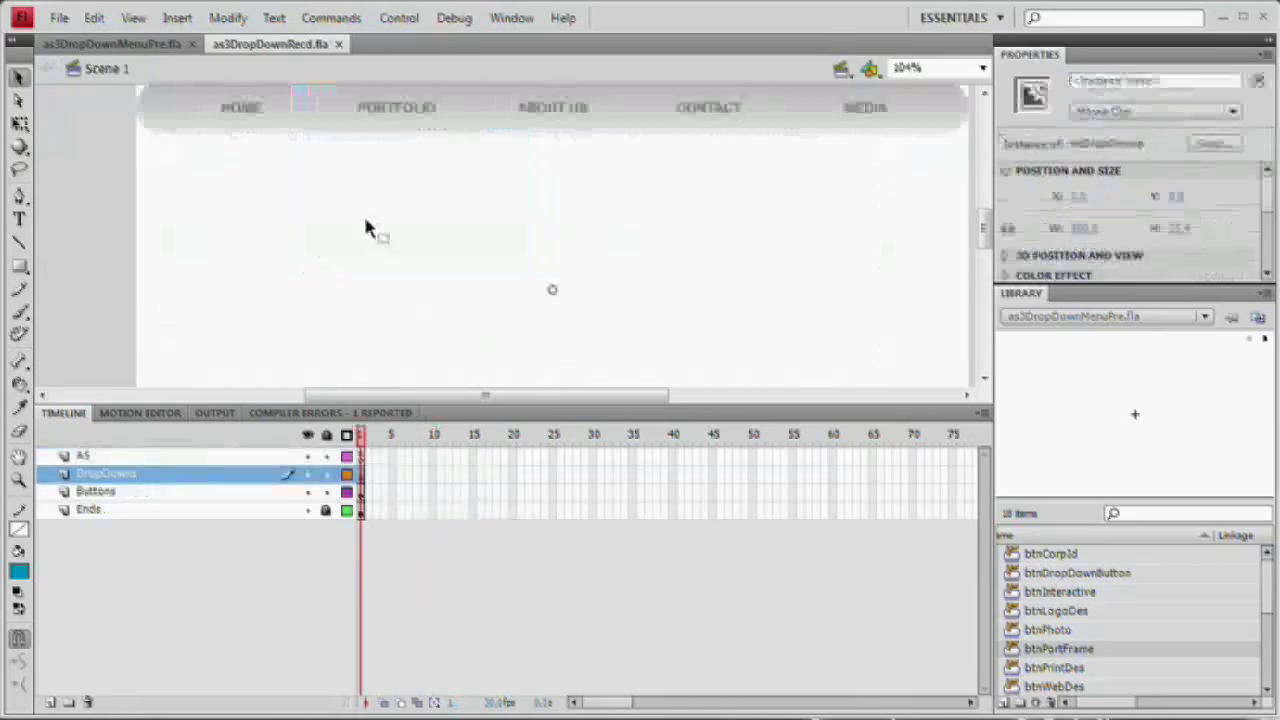
pyautogui.moveTo(523, 183); pyautogui.dragTo(494, 191)
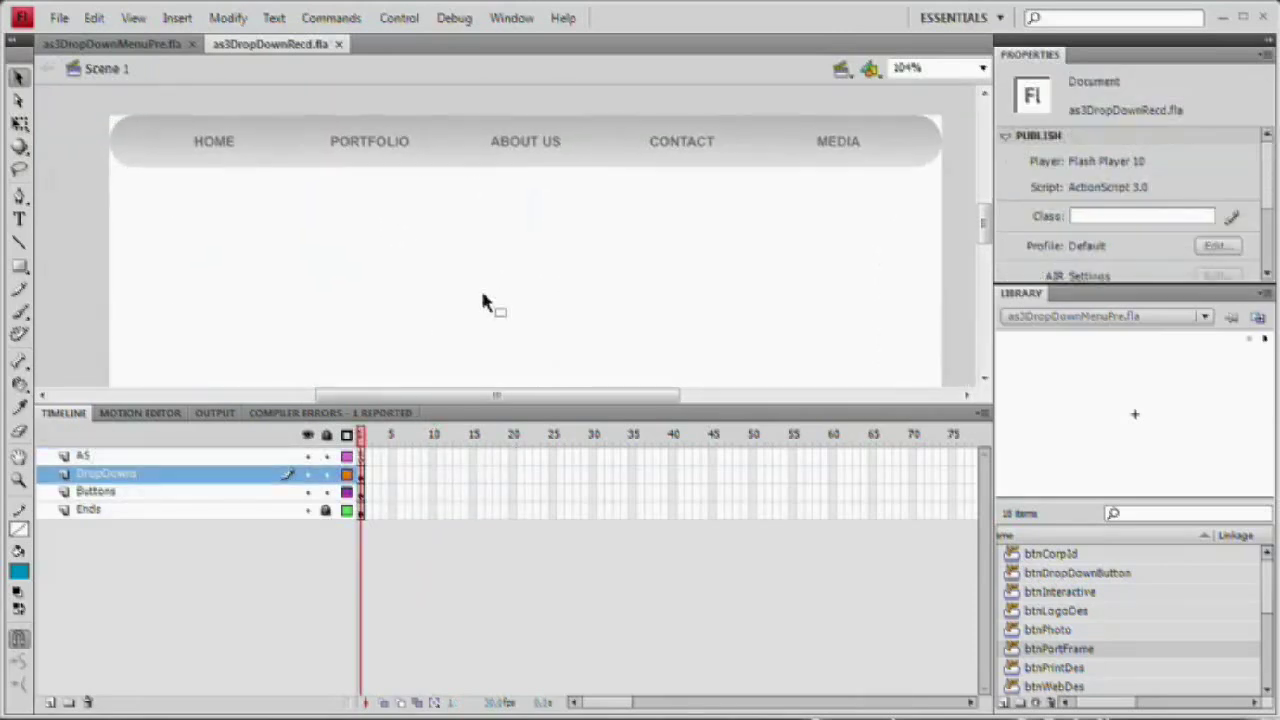
pyautogui.hotkey('ctrl', 'Return')
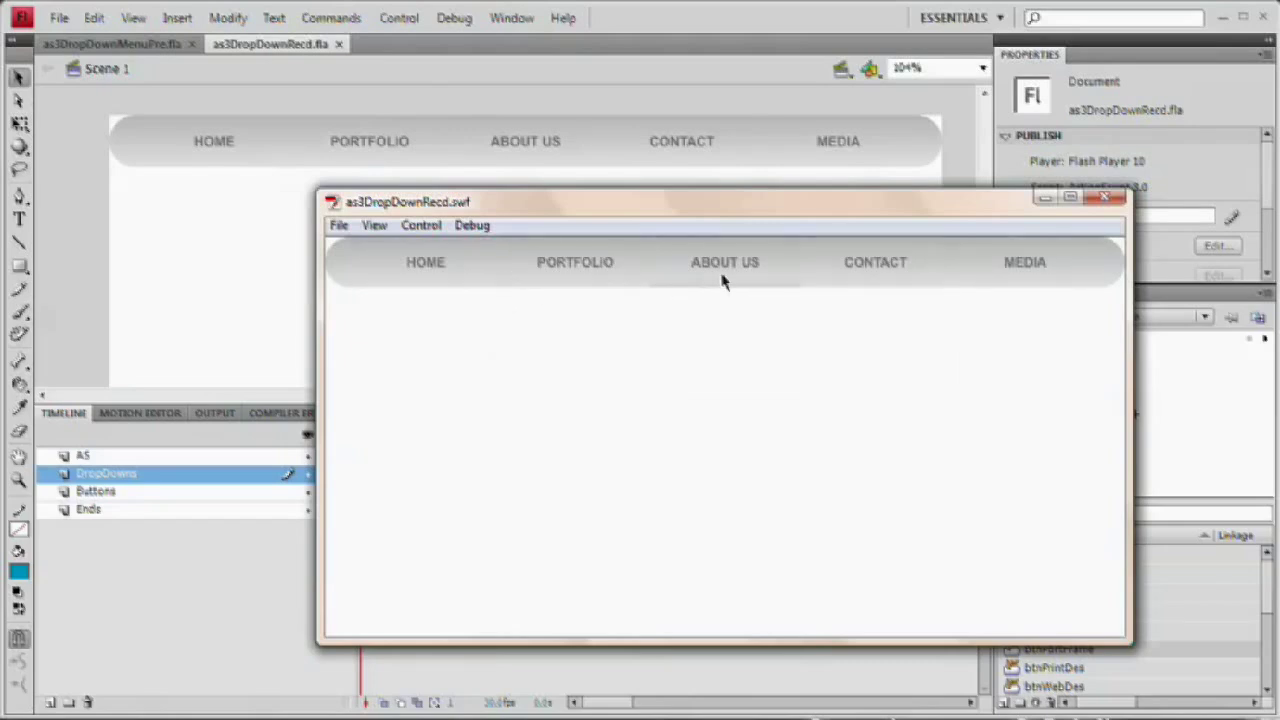
# Close the movie preview and open the script on frame 1 of the AS layer.
pyautogui.click(1121, 203)
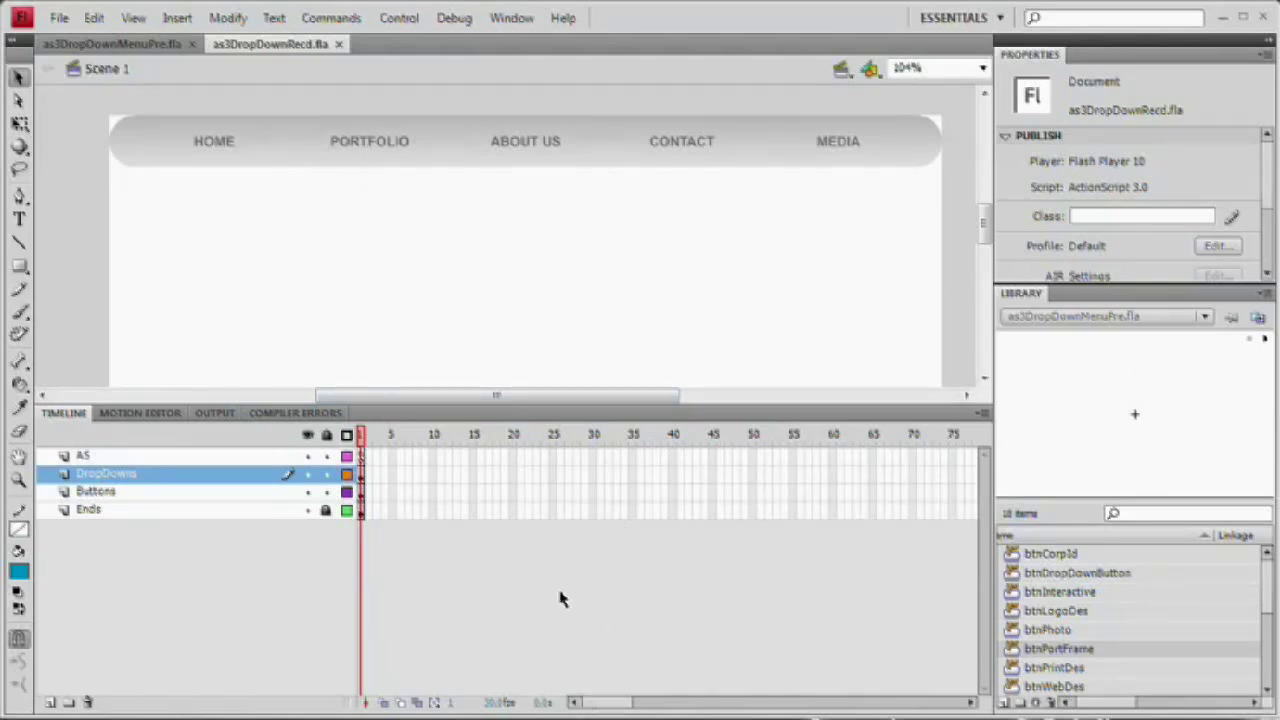
pyautogui.click(366, 455)
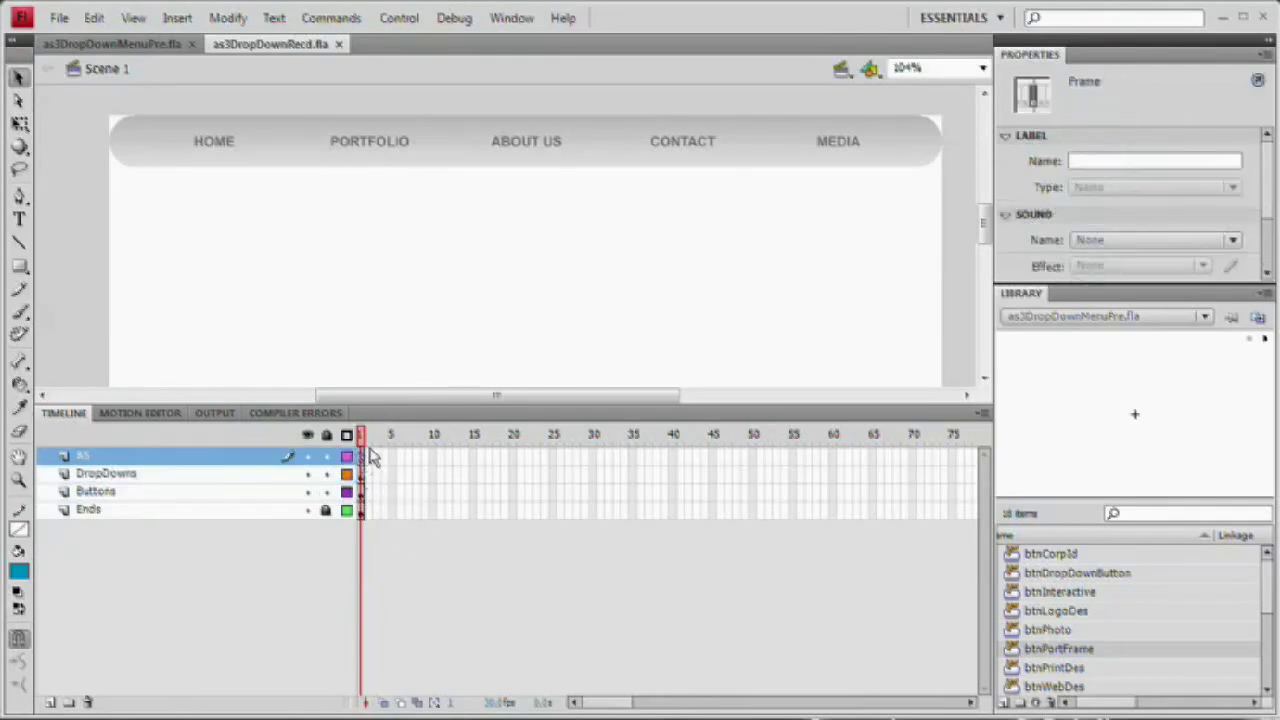
pyautogui.press('F9')
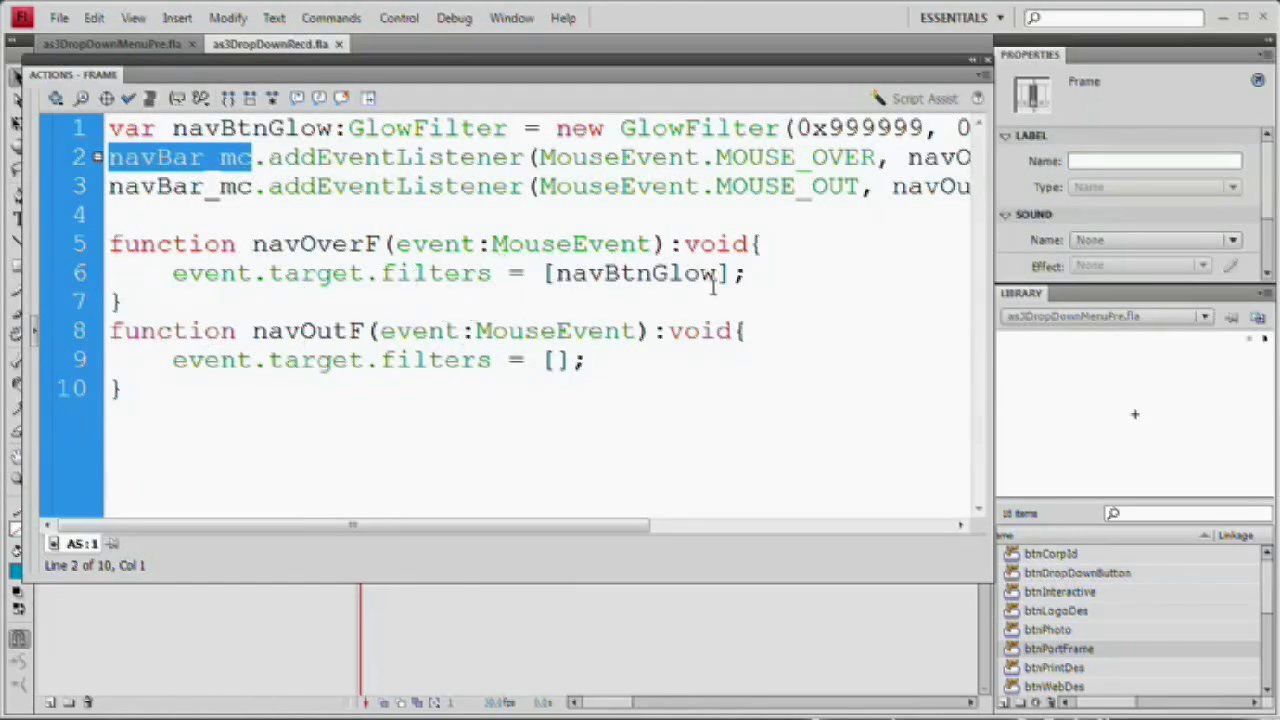
# In navOverF, add the line navBar_mc.setChildIndex(event.target as MovieClip, 1); below the filters assignment.
pyautogui.click(750, 274)
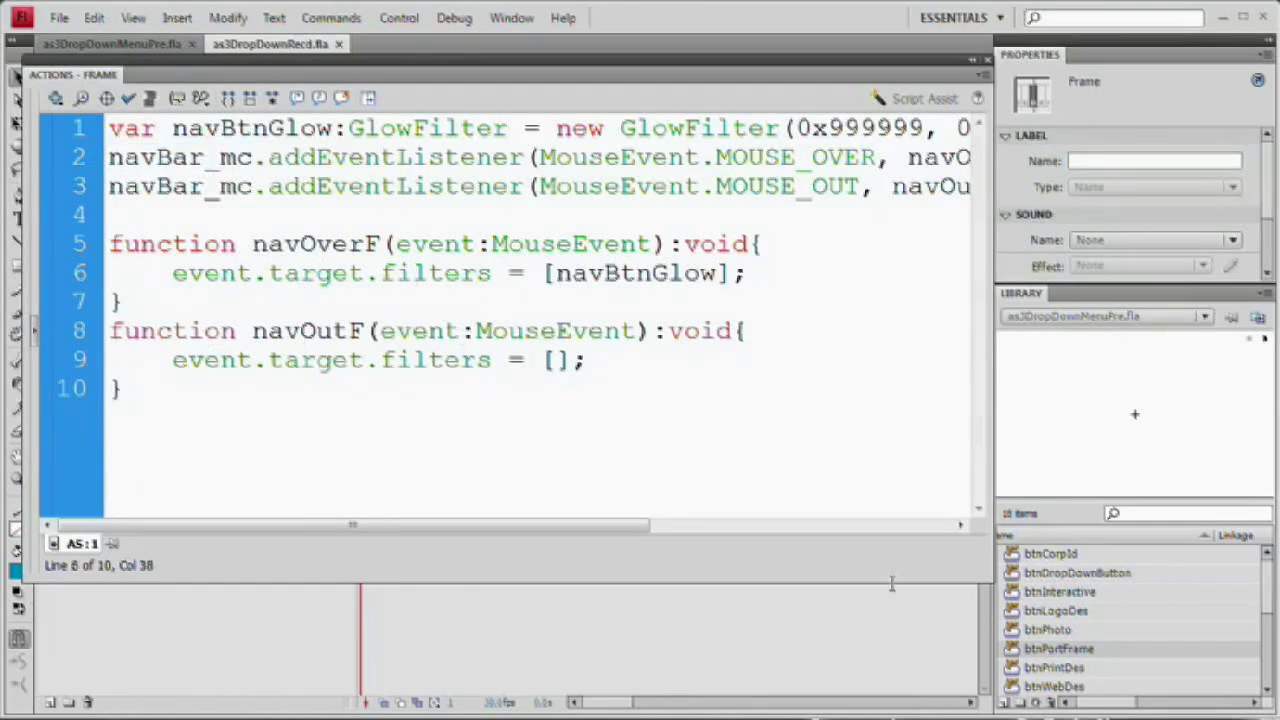
pyautogui.press('Return')
pyautogui.write('navBar_mc')
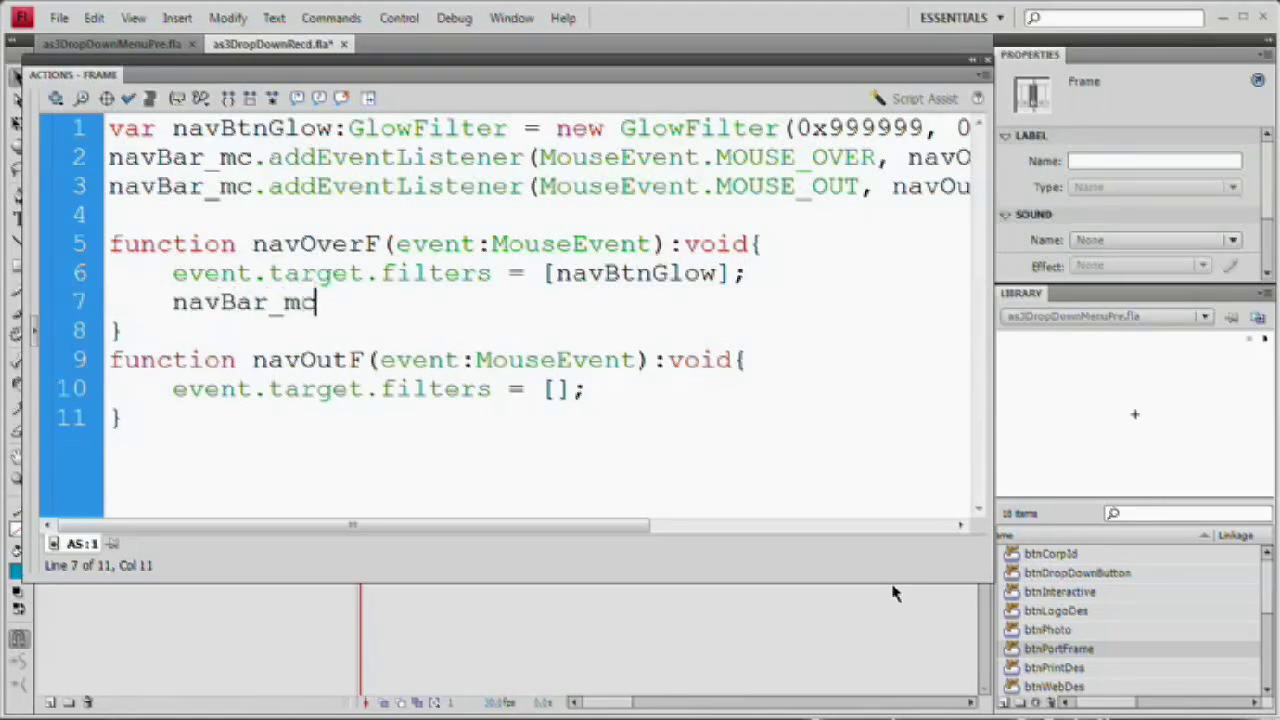
pyautogui.write('.setChild')
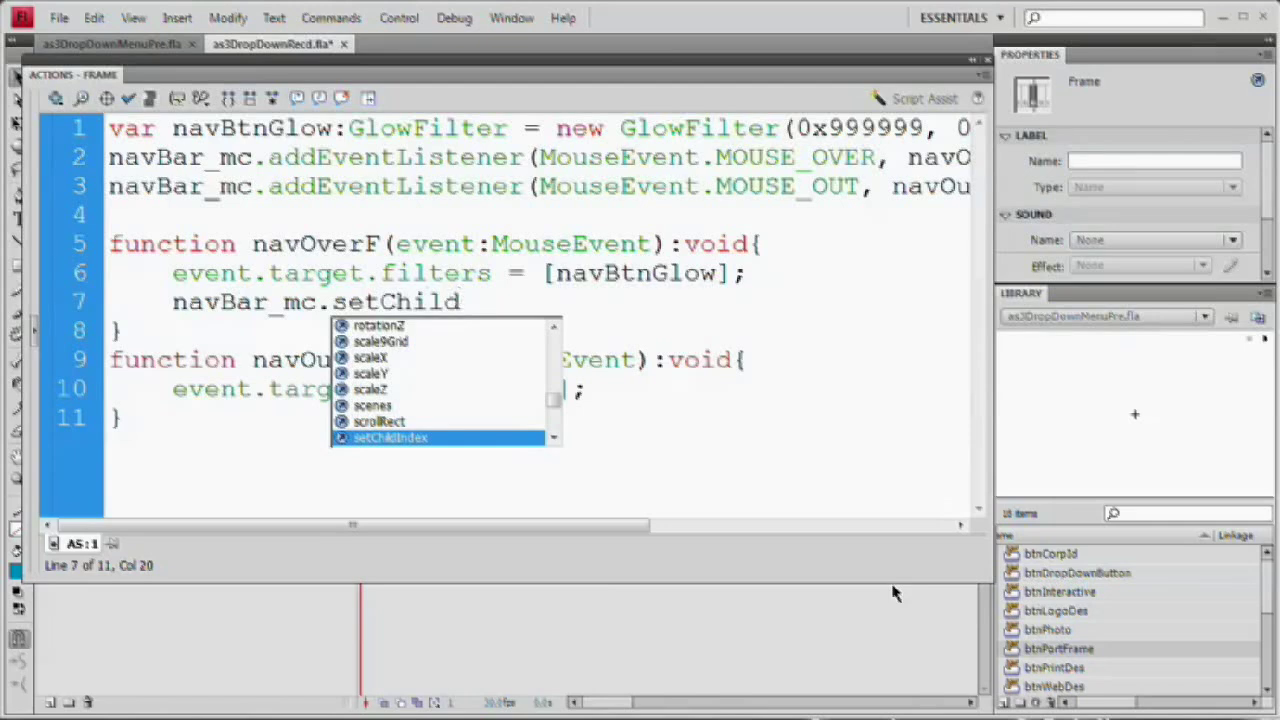
pyautogui.write('Index')
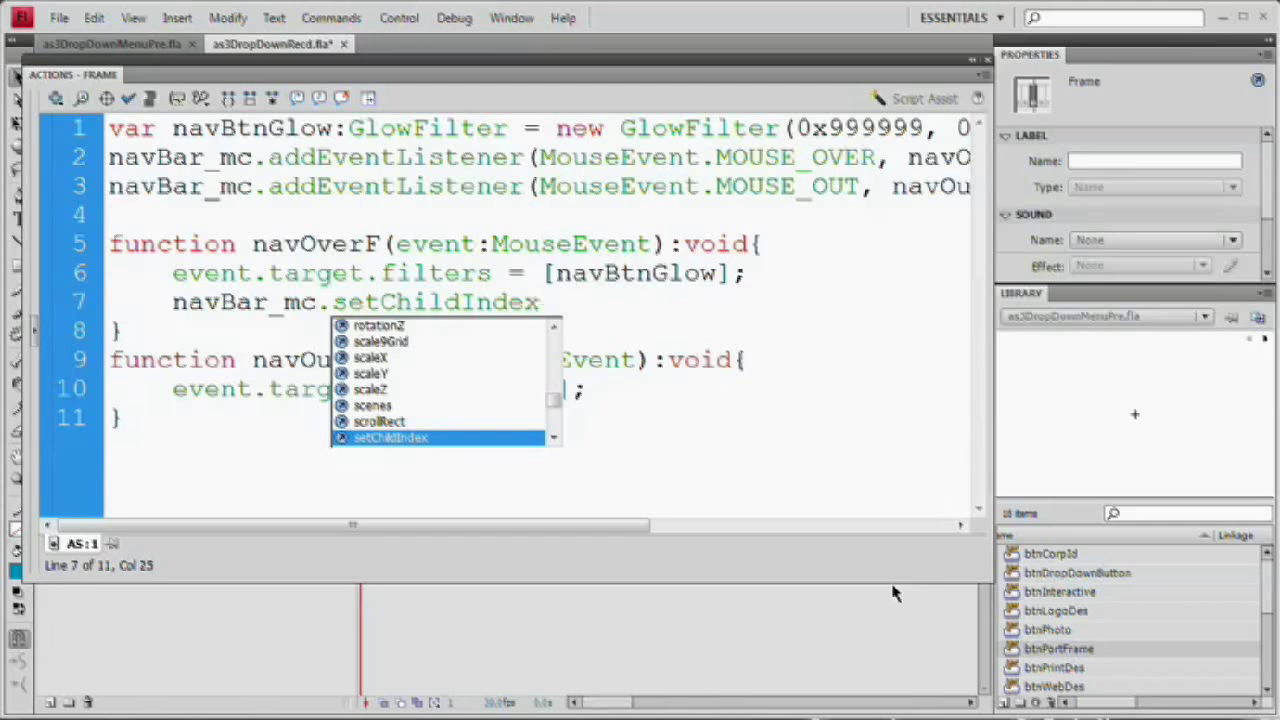
pyautogui.write('(')
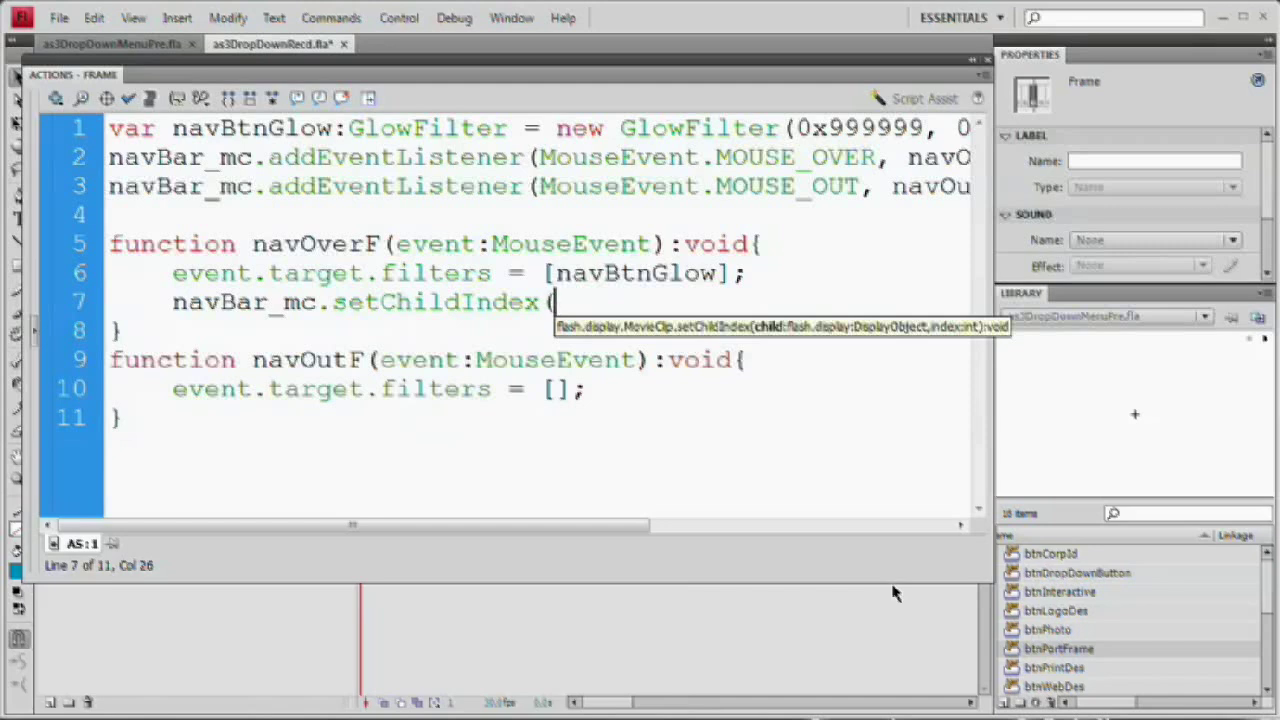
pyautogui.write('event.target')
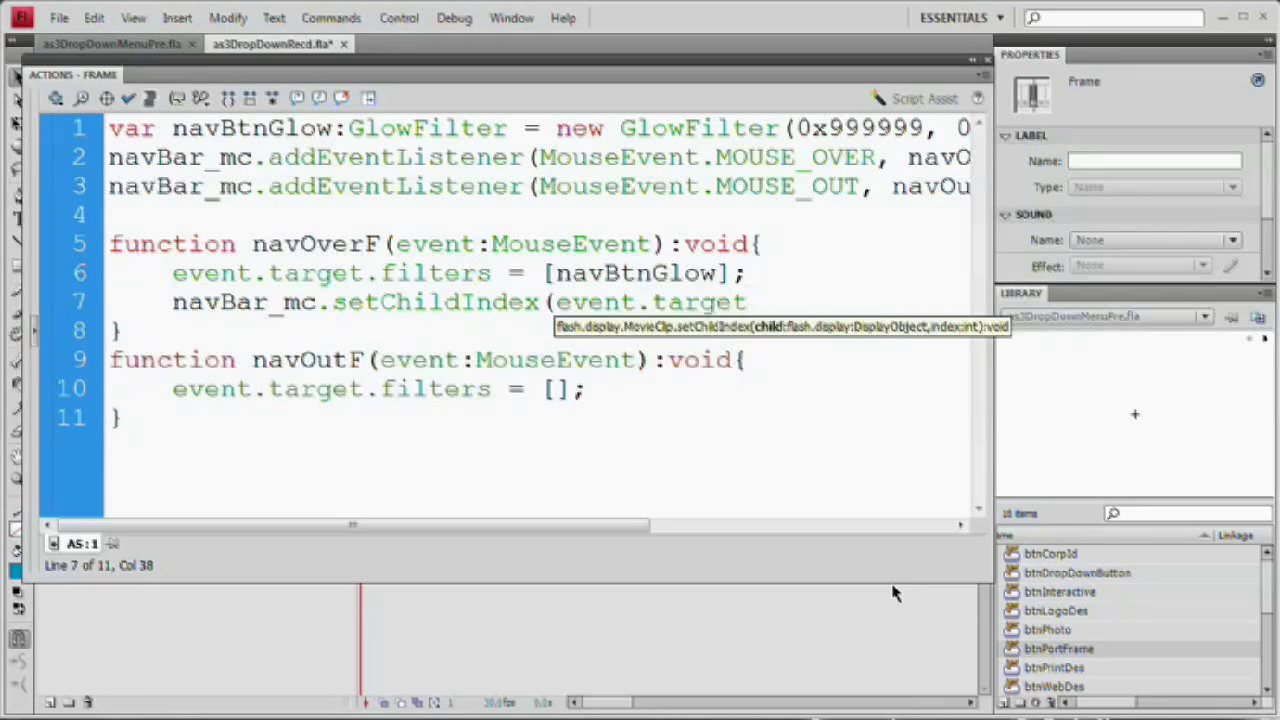
pyautogui.write('as MovieClip')
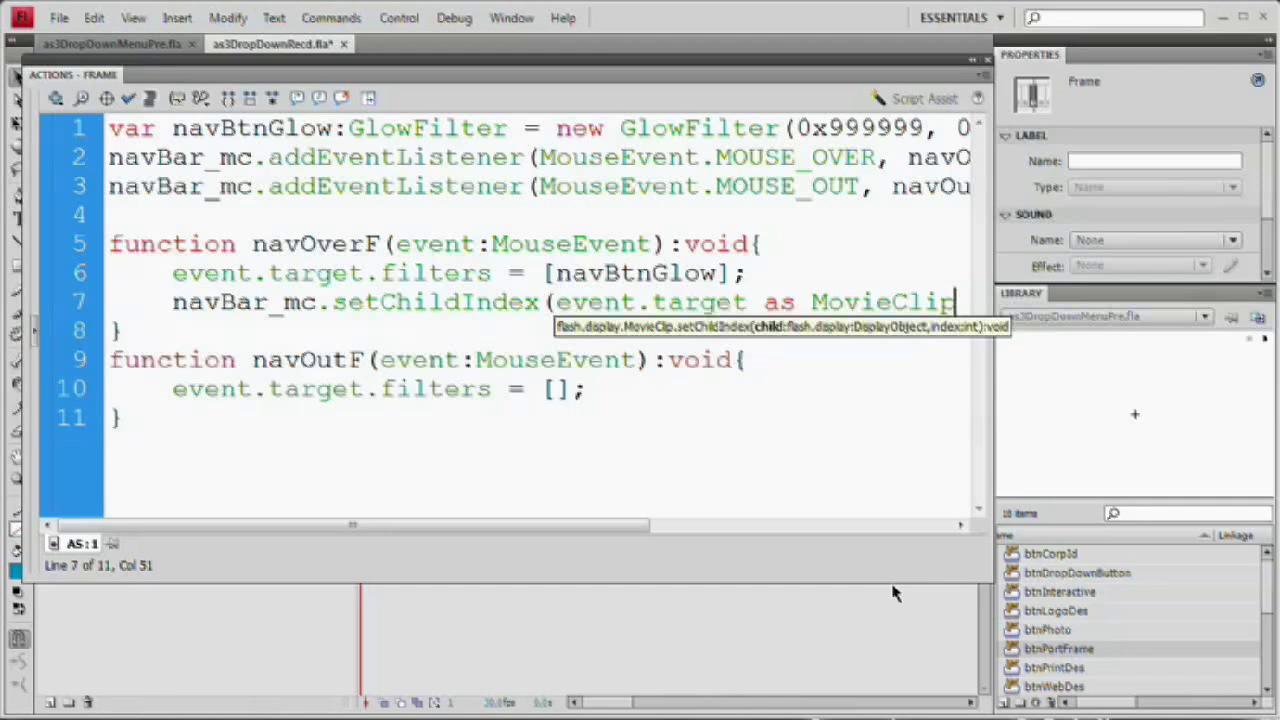
pyautogui.write(',')
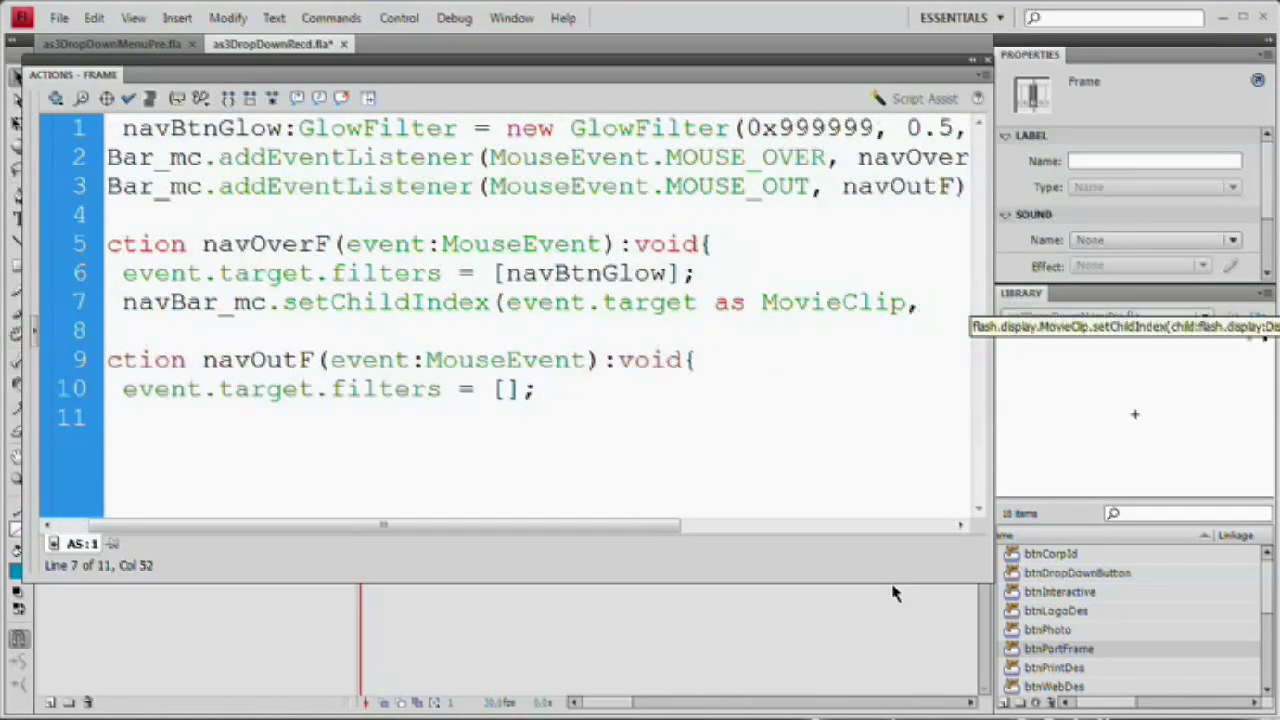
pyautogui.write(' 1);')
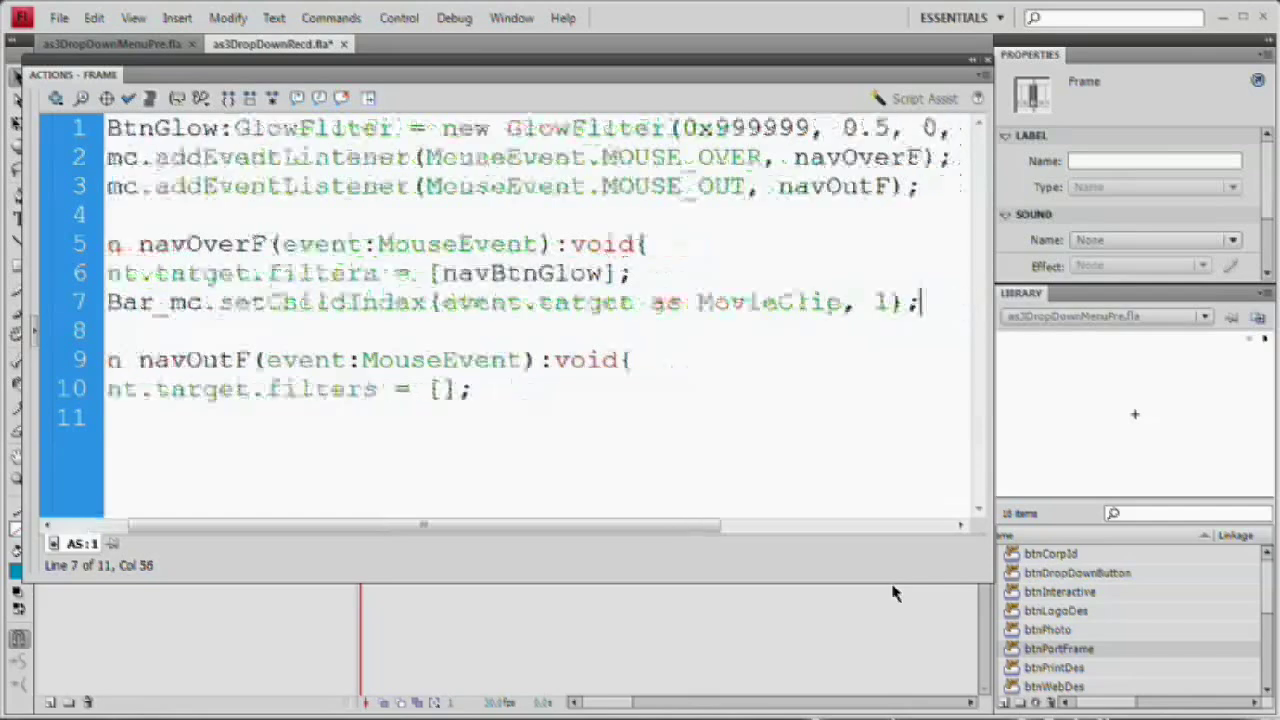
# Start a new line with drop in navOverF, and give the mcDropDowns instance on the stage the name dropMenus_mc.
pyautogui.press('Return')
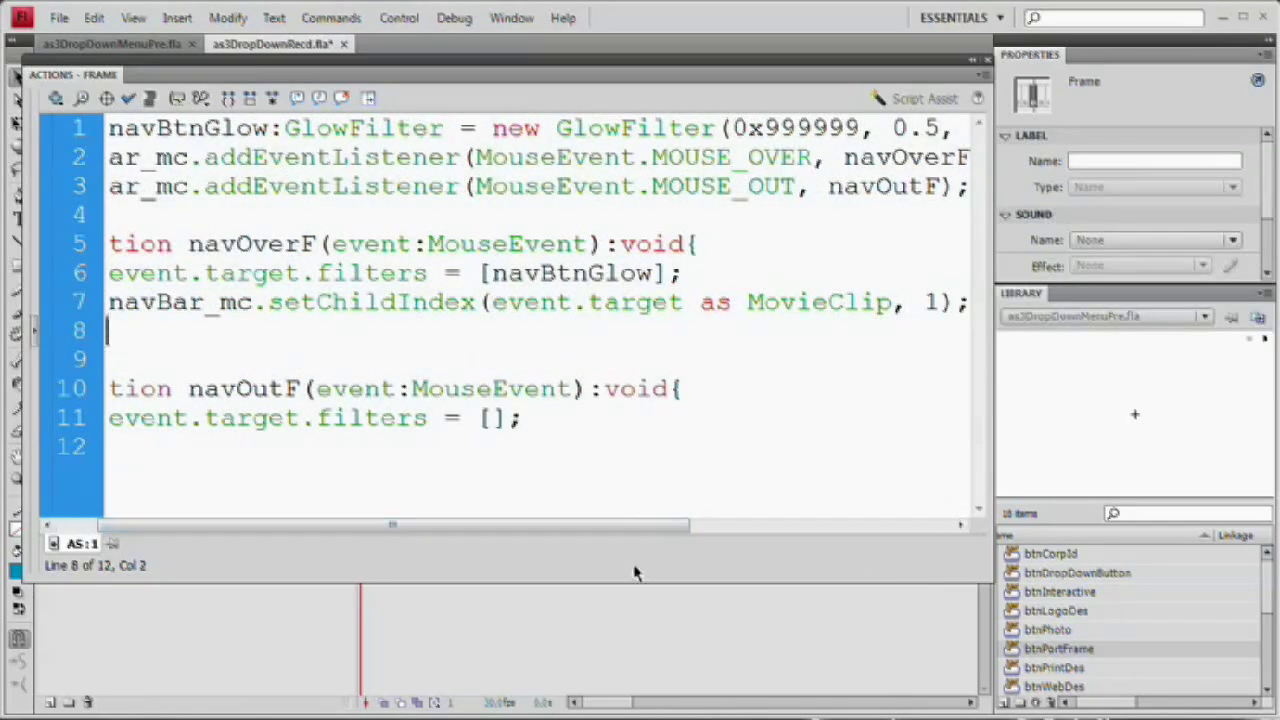
pyautogui.write('drop')
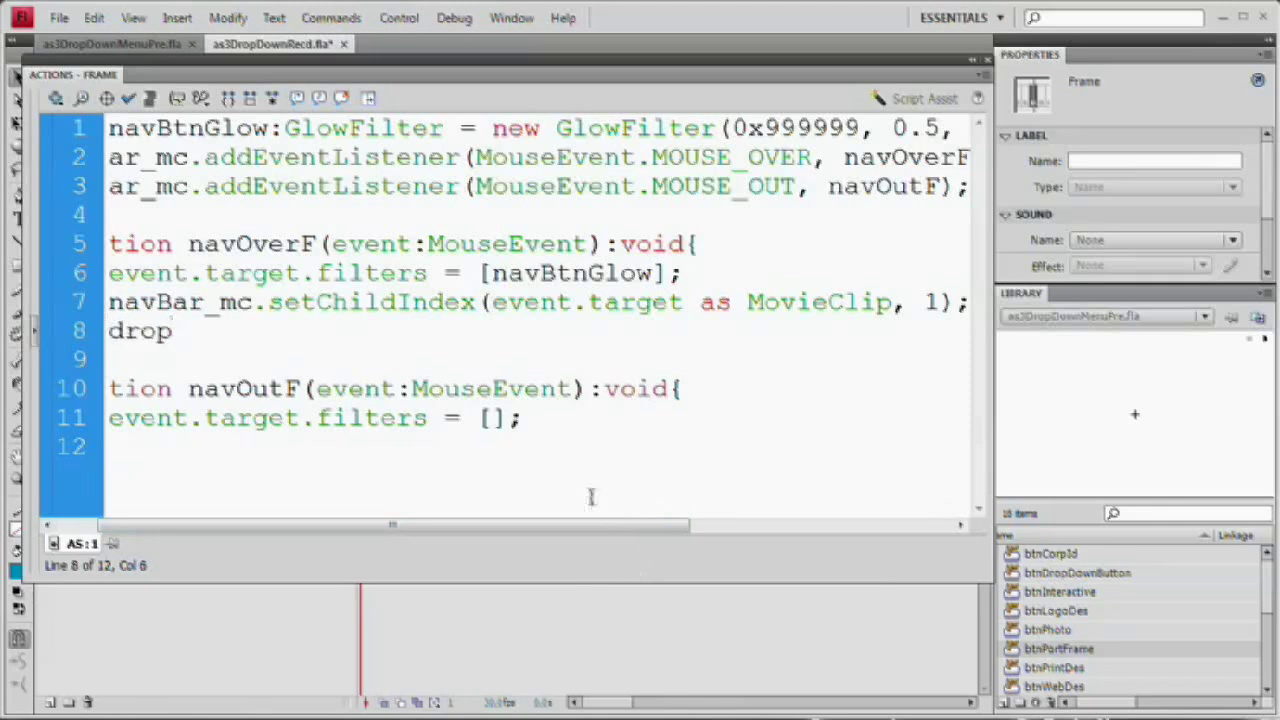
pyautogui.press('F9')
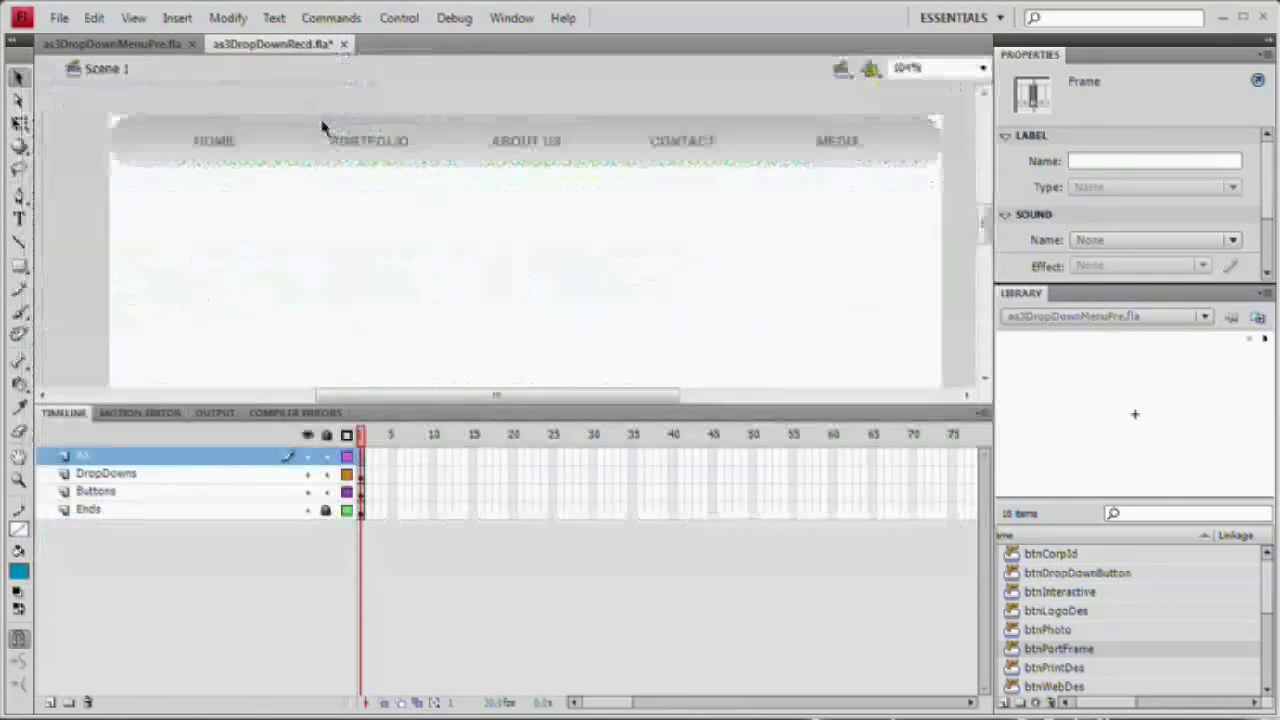
pyautogui.click(378, 150)
pyautogui.click(389, 256)
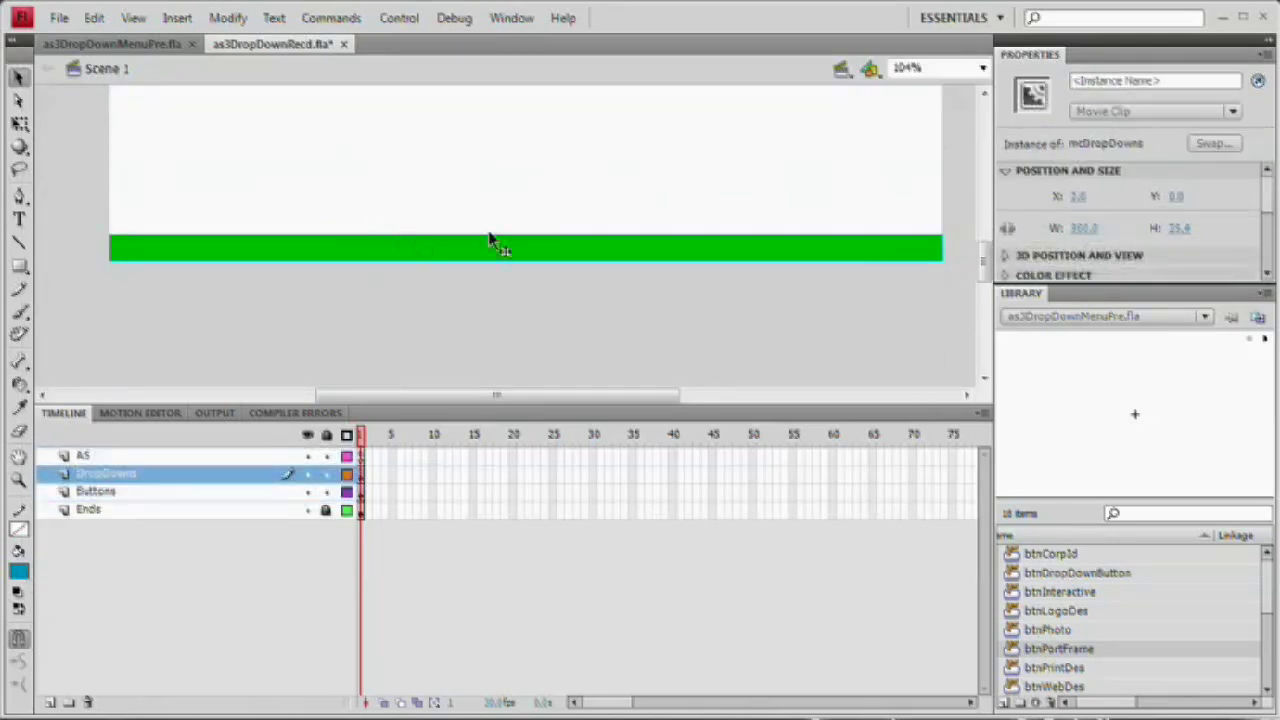
pyautogui.scroll(2, 495, 255)
pyautogui.scroll(1, 495, 258)
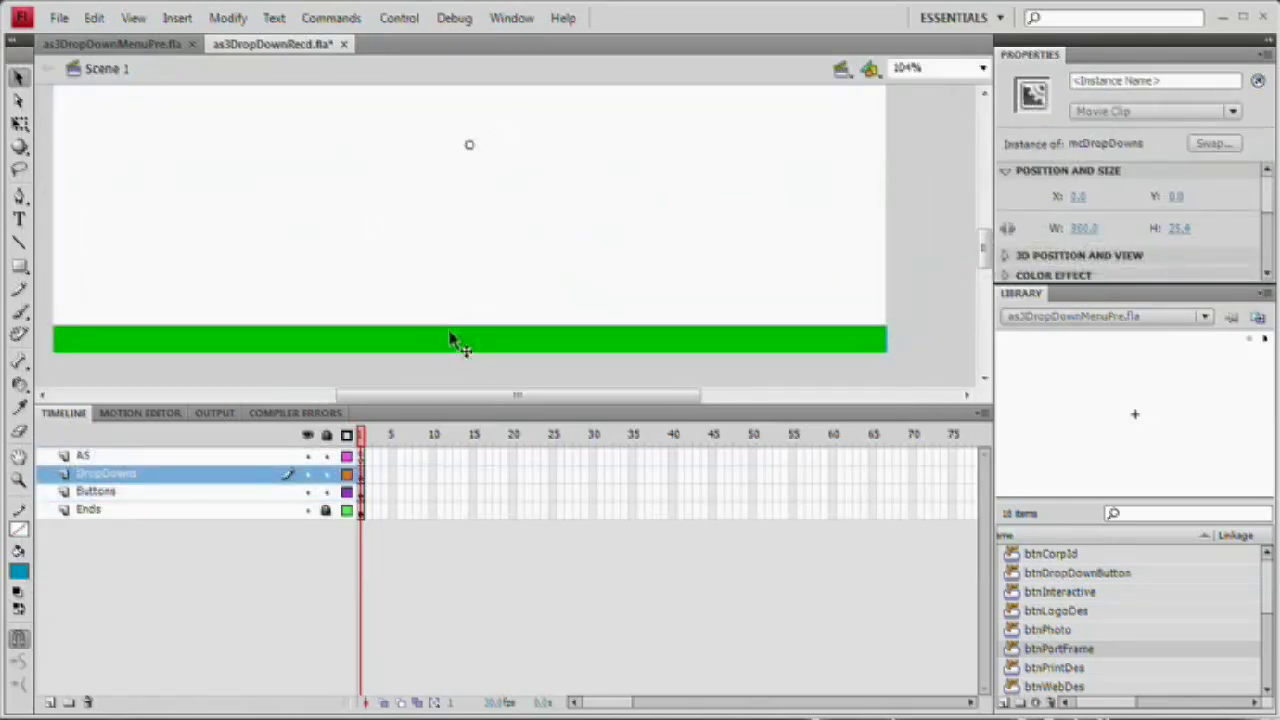
pyautogui.click(1133, 86)
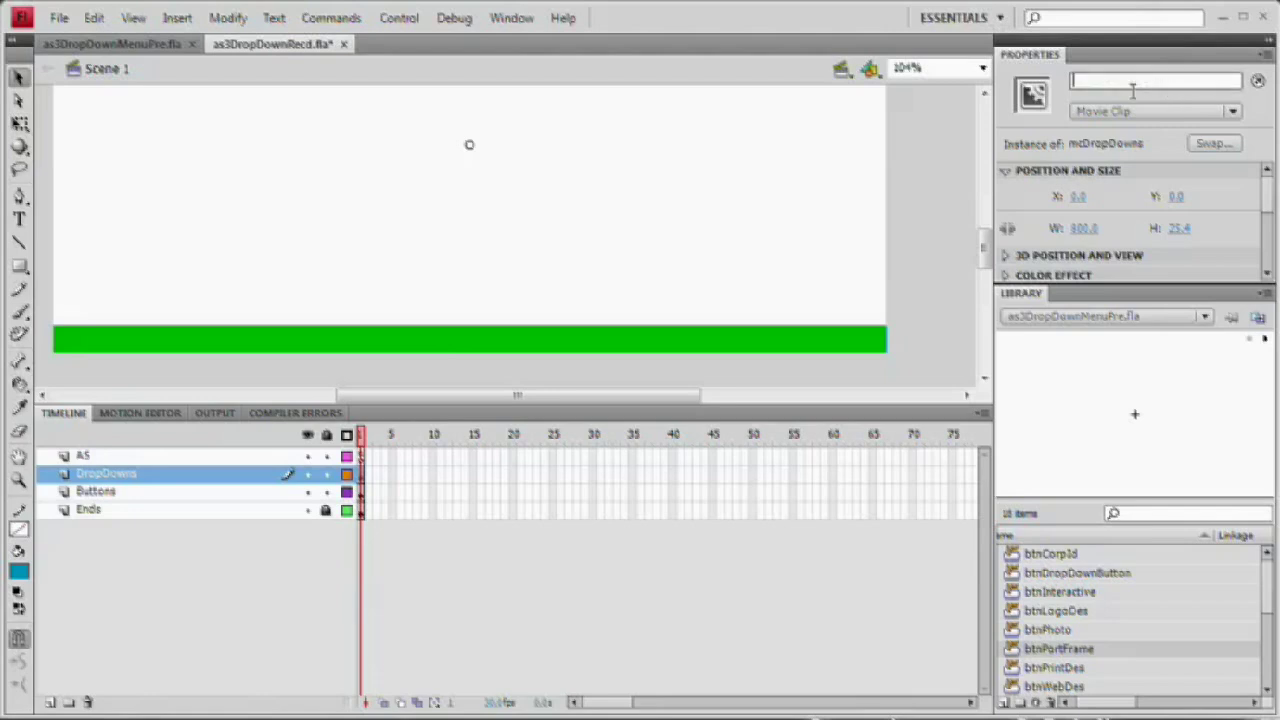
pyautogui.write('dropMenus_mc')
pyautogui.click(571, 203)
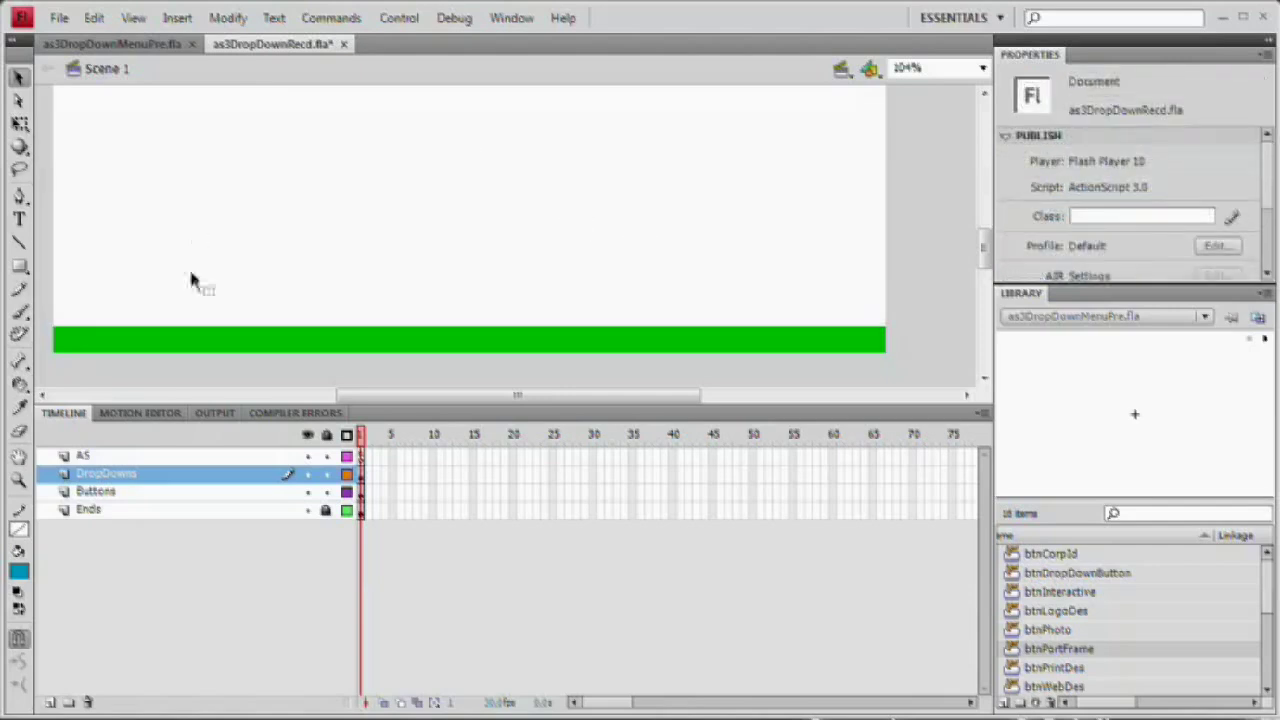
# Back in the AS layer's frame 1 script, extend line 8 to dropMenus_mc.gotoAndStop( with its argument still open.
pyautogui.click(362, 456)
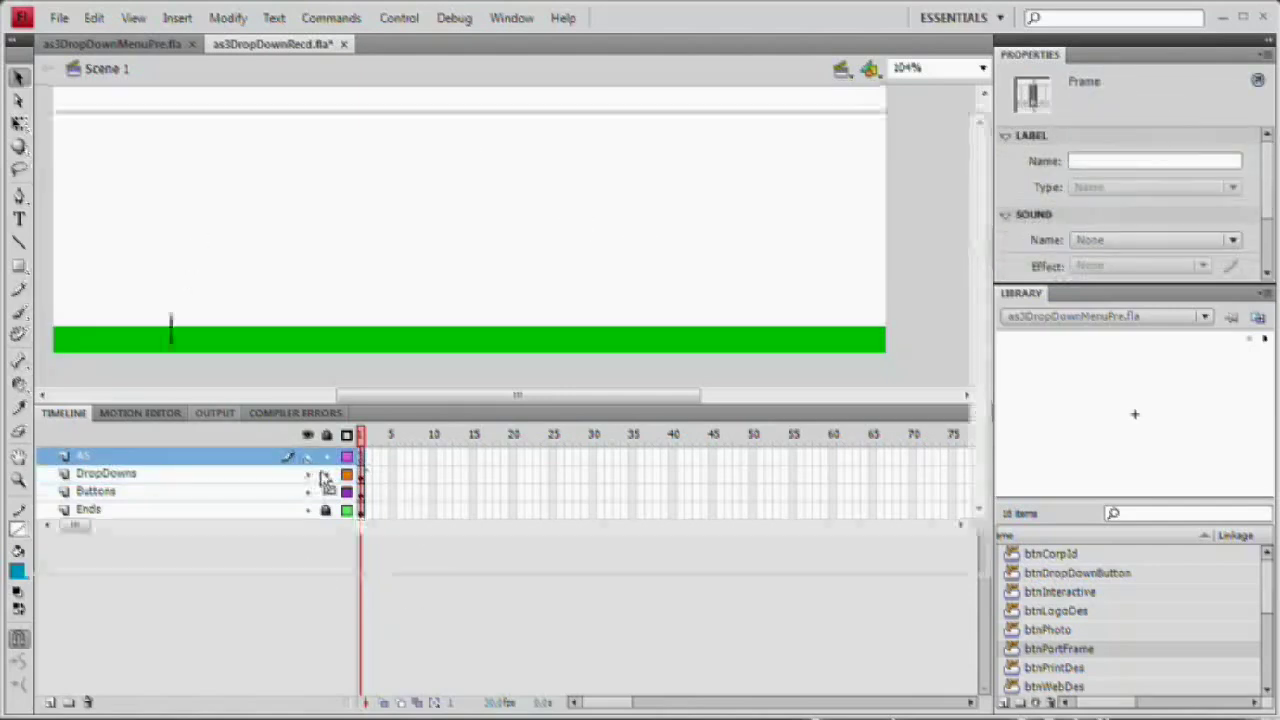
pyautogui.press('F9')
pyautogui.write('Menus')
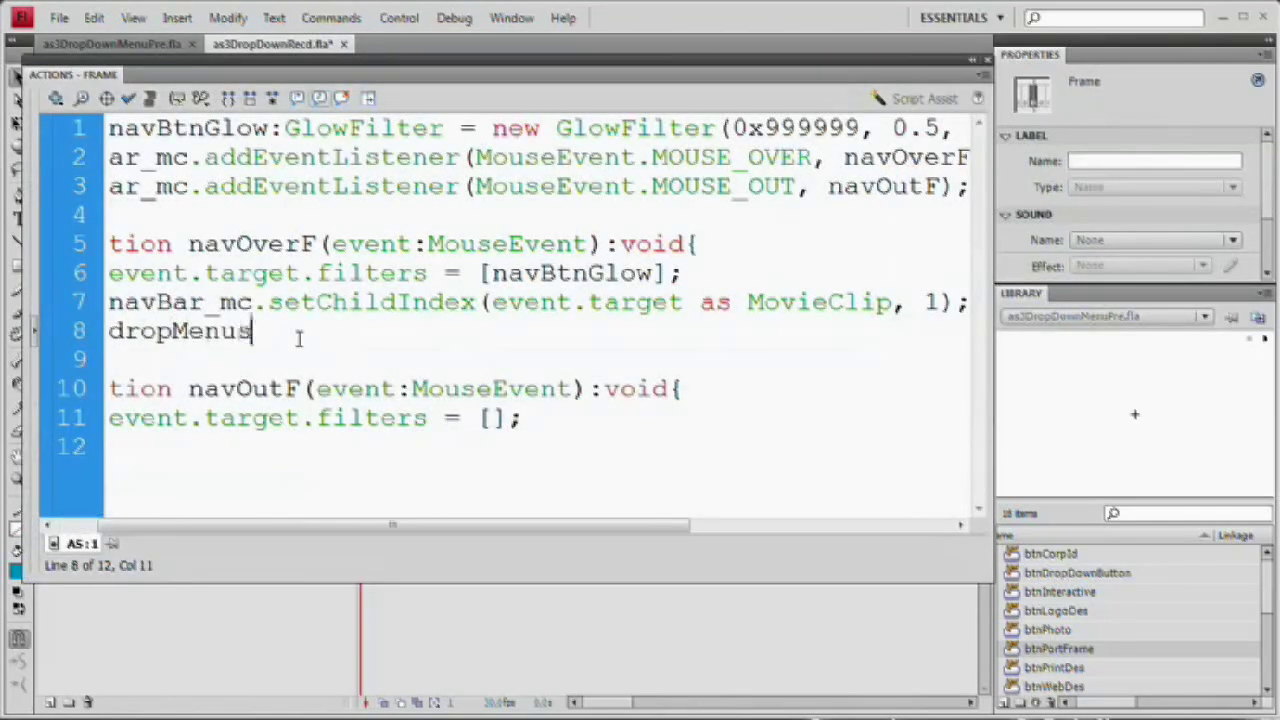
pyautogui.write('_mc')
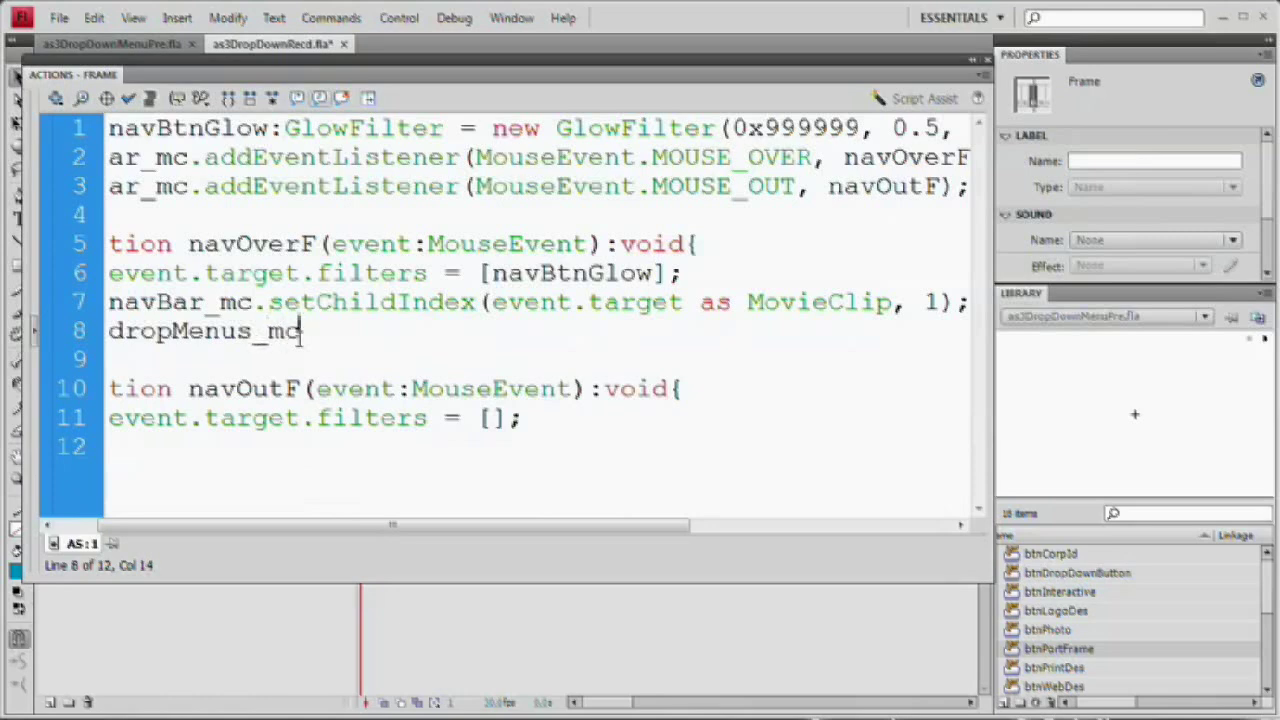
pyautogui.write('.g')
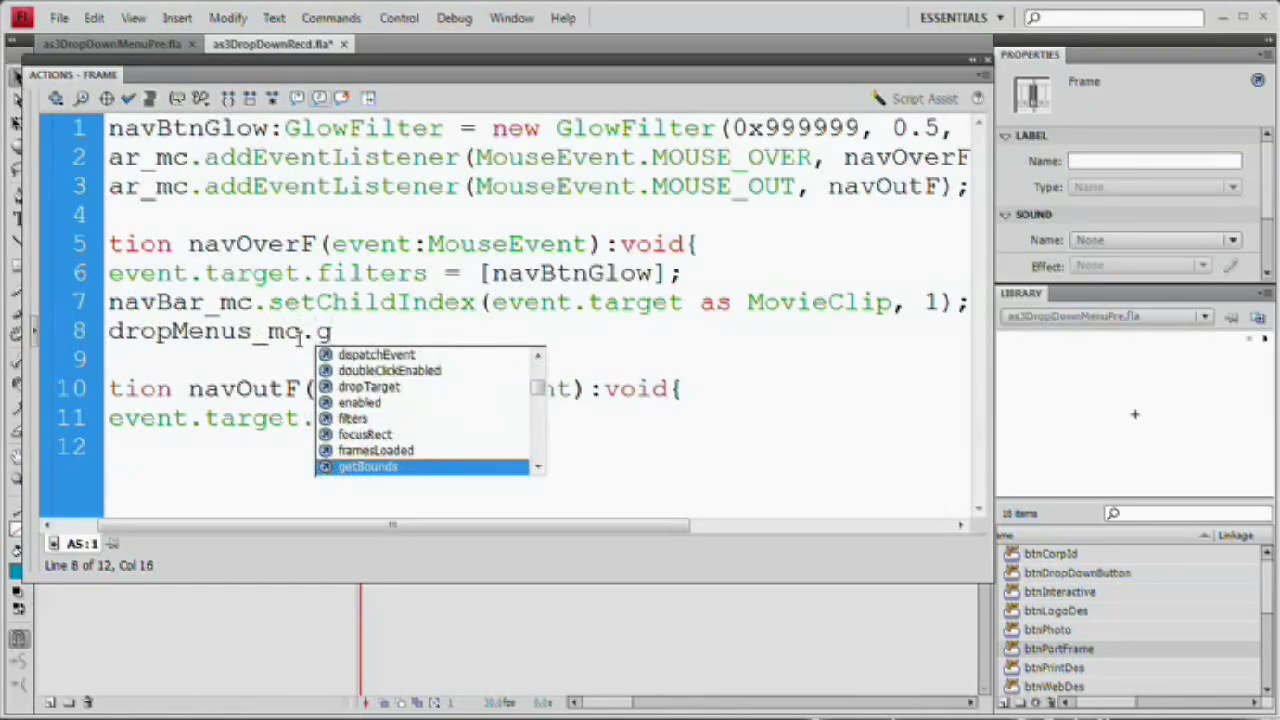
pyautogui.write('otoAndS')
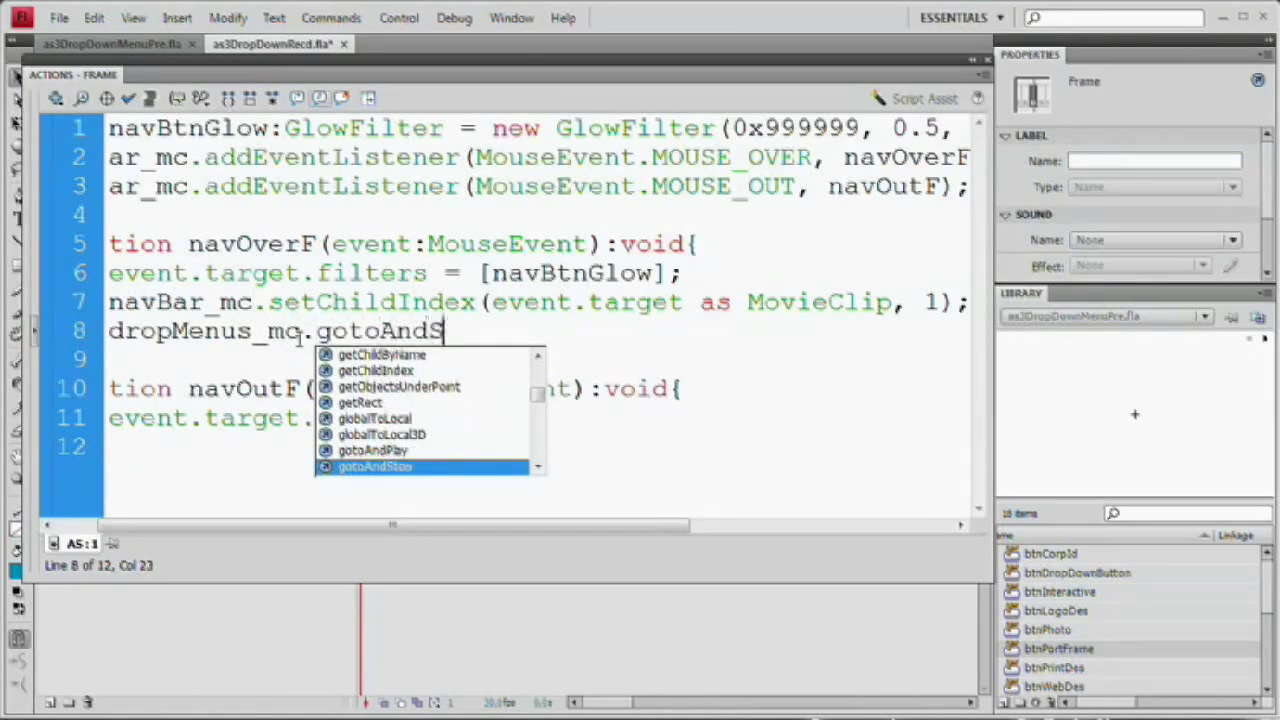
pyautogui.write('top')
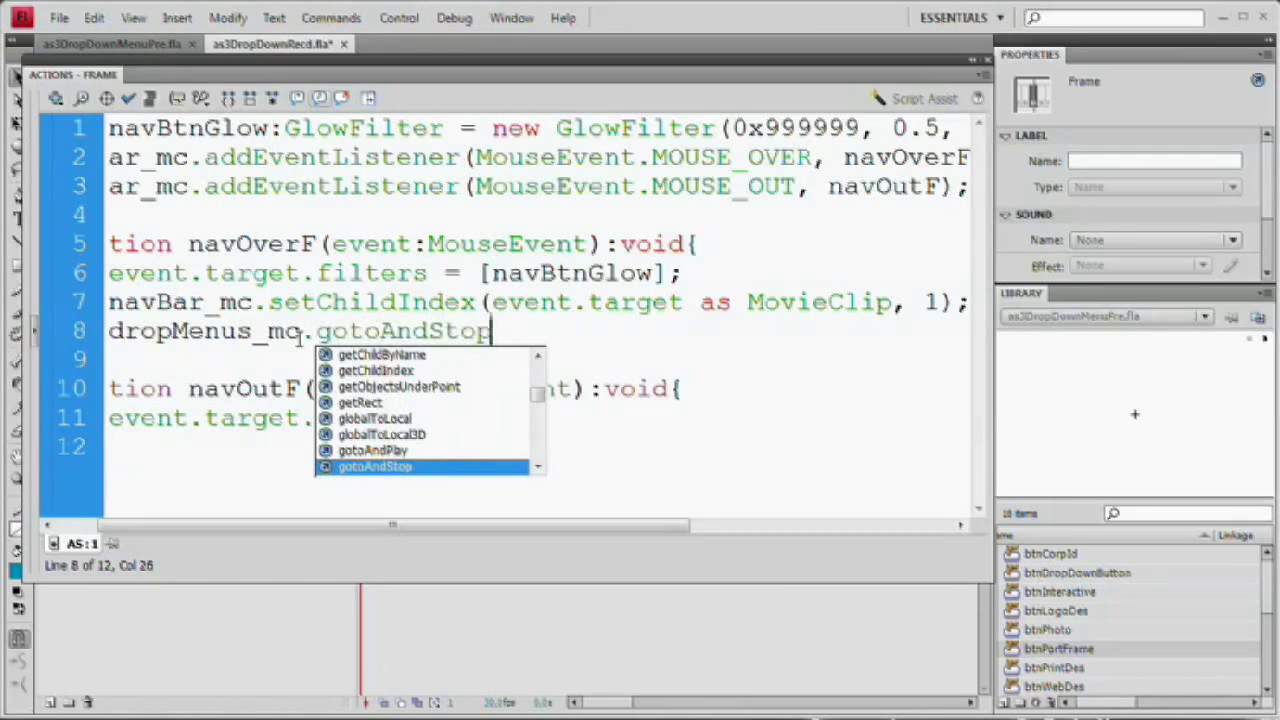
pyautogui.write('(')
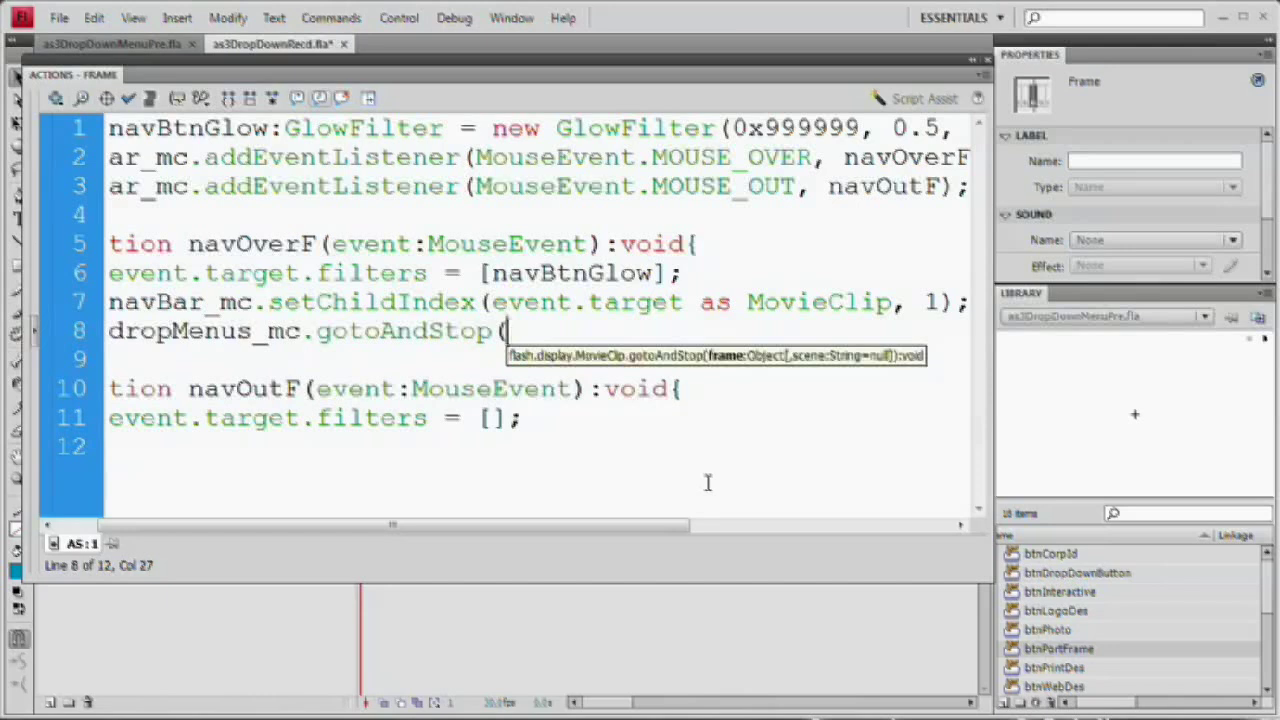
# Complete the gotoAndStop call on line 8 with the argument navBar_mc.getChildAt(1).name and close the statement.
pyautogui.write('navBar_mc')
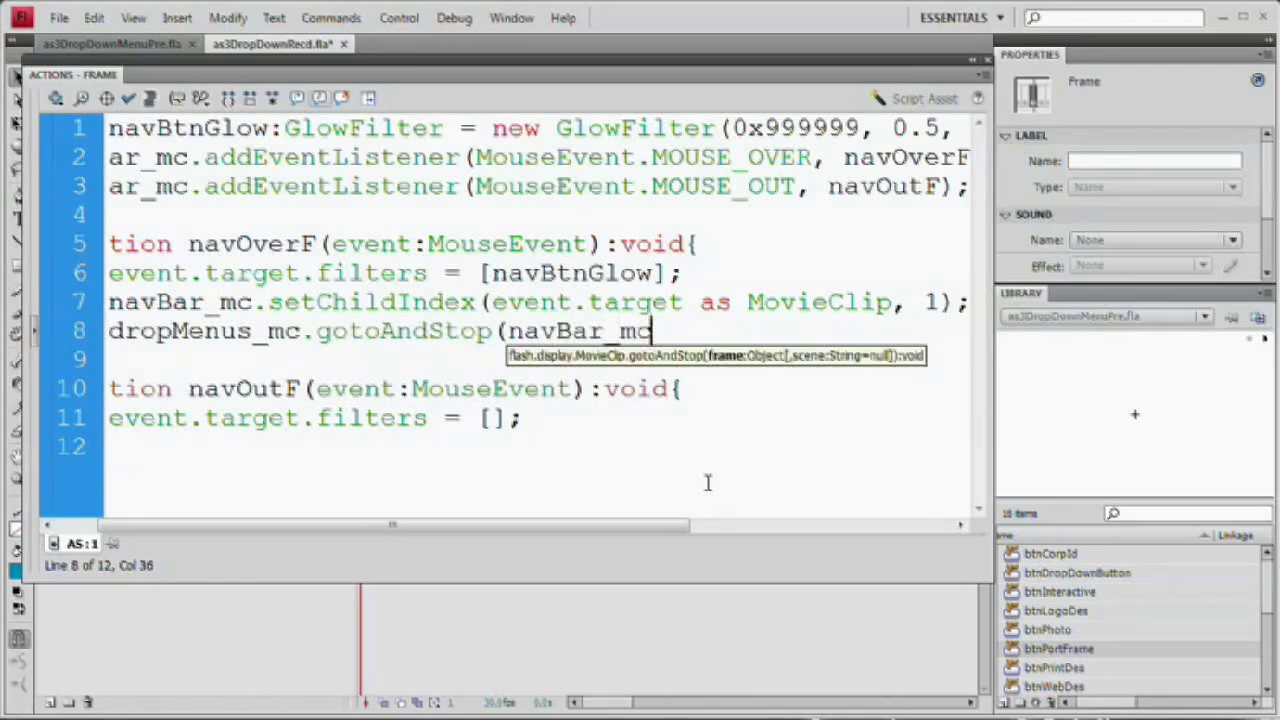
pyautogui.write('.getChild')
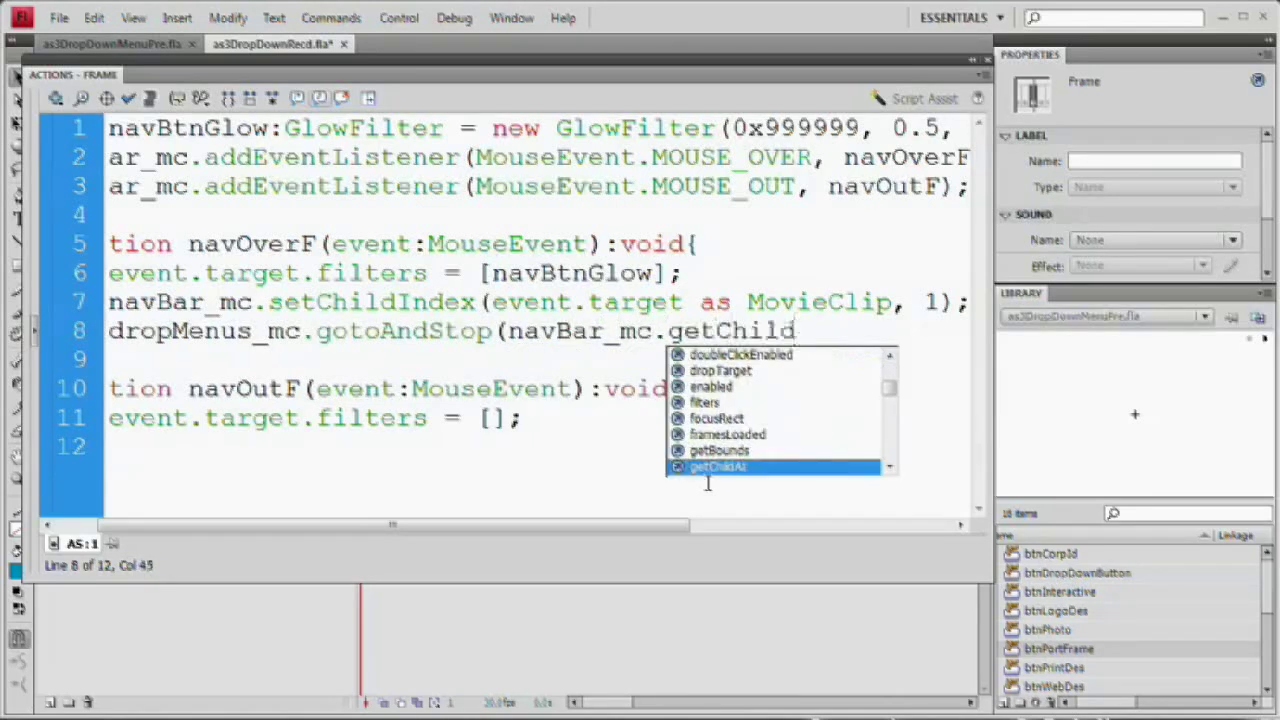
pyautogui.press('Return')
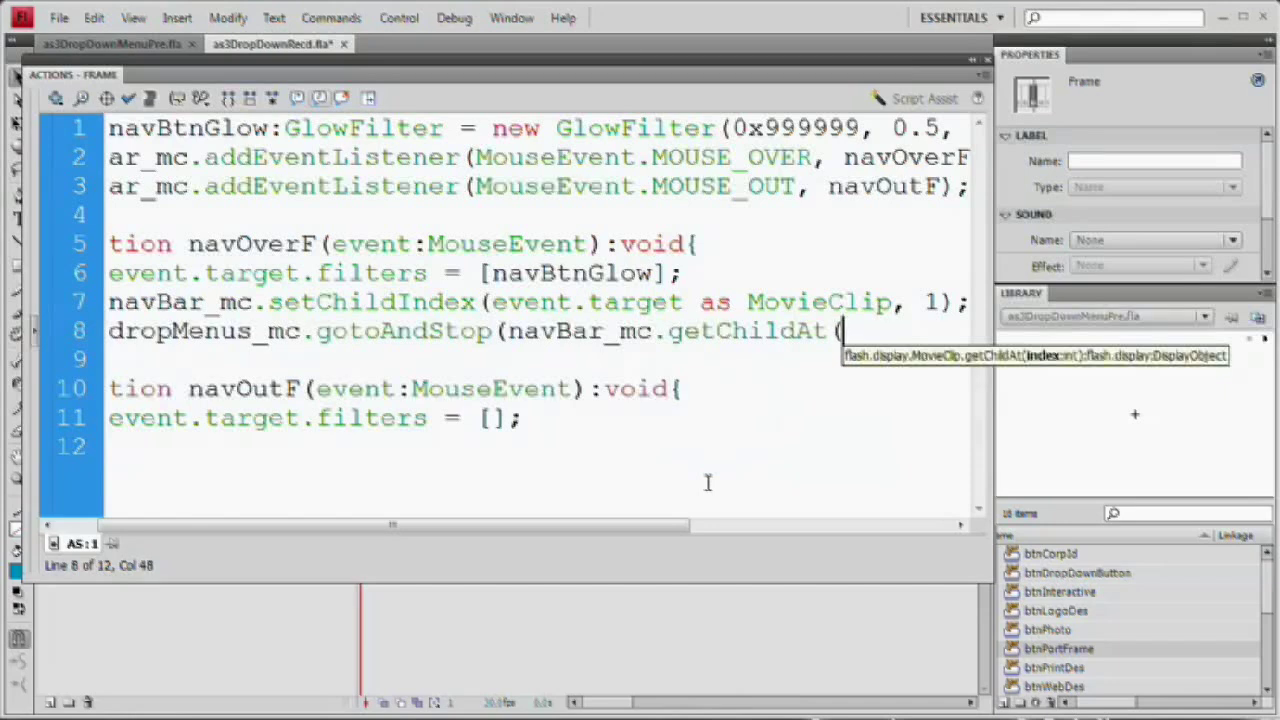
pyautogui.write('1)')
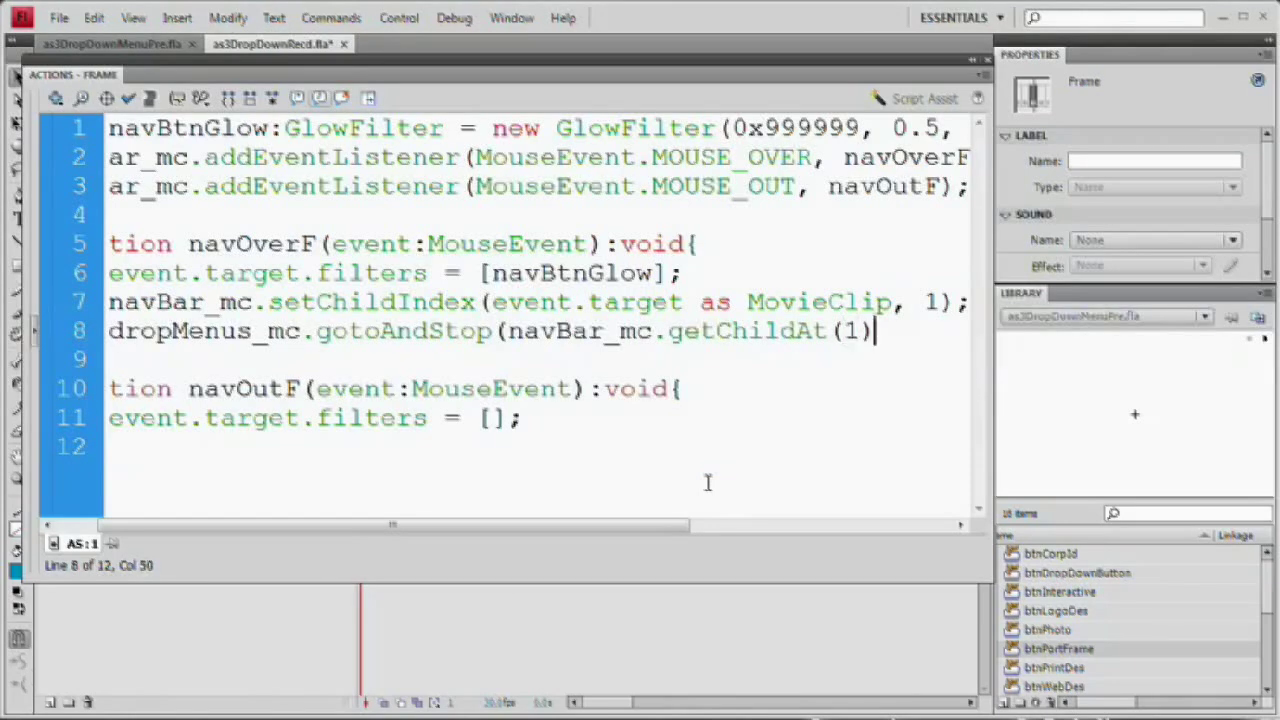
pyautogui.write('.name')
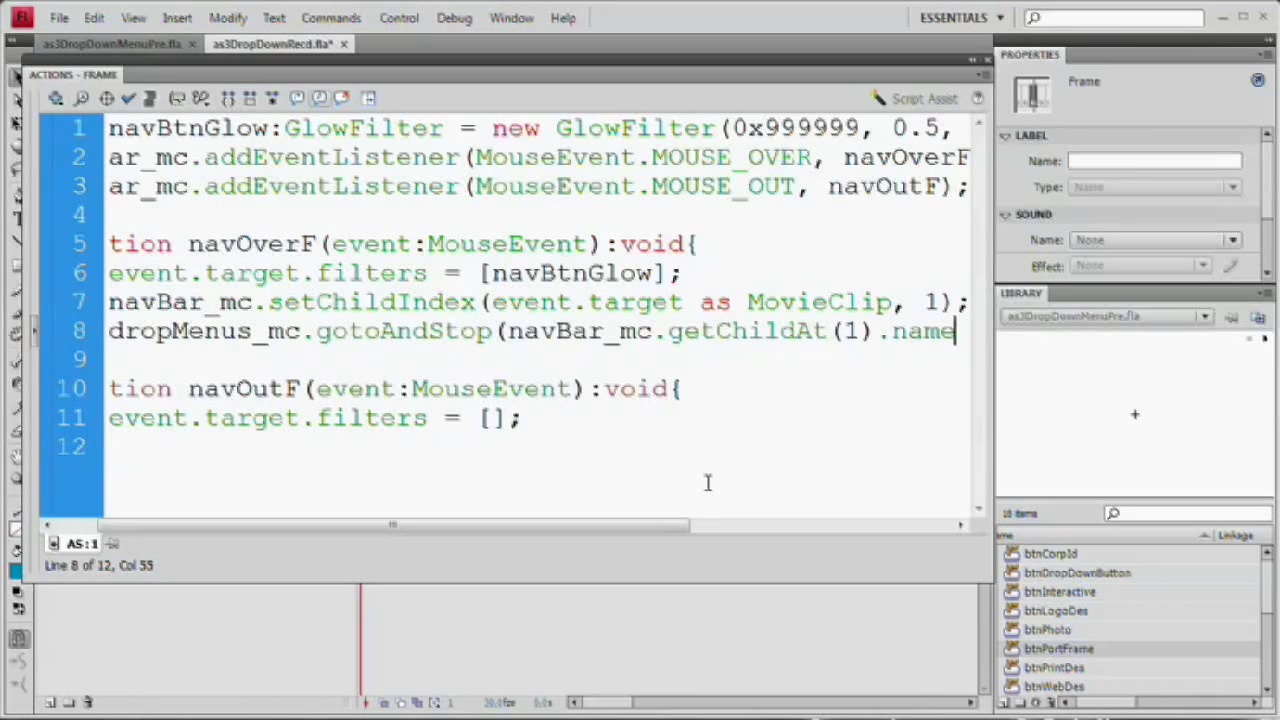
pyautogui.moveTo(509, 330); pyautogui.dragTo(666, 332)
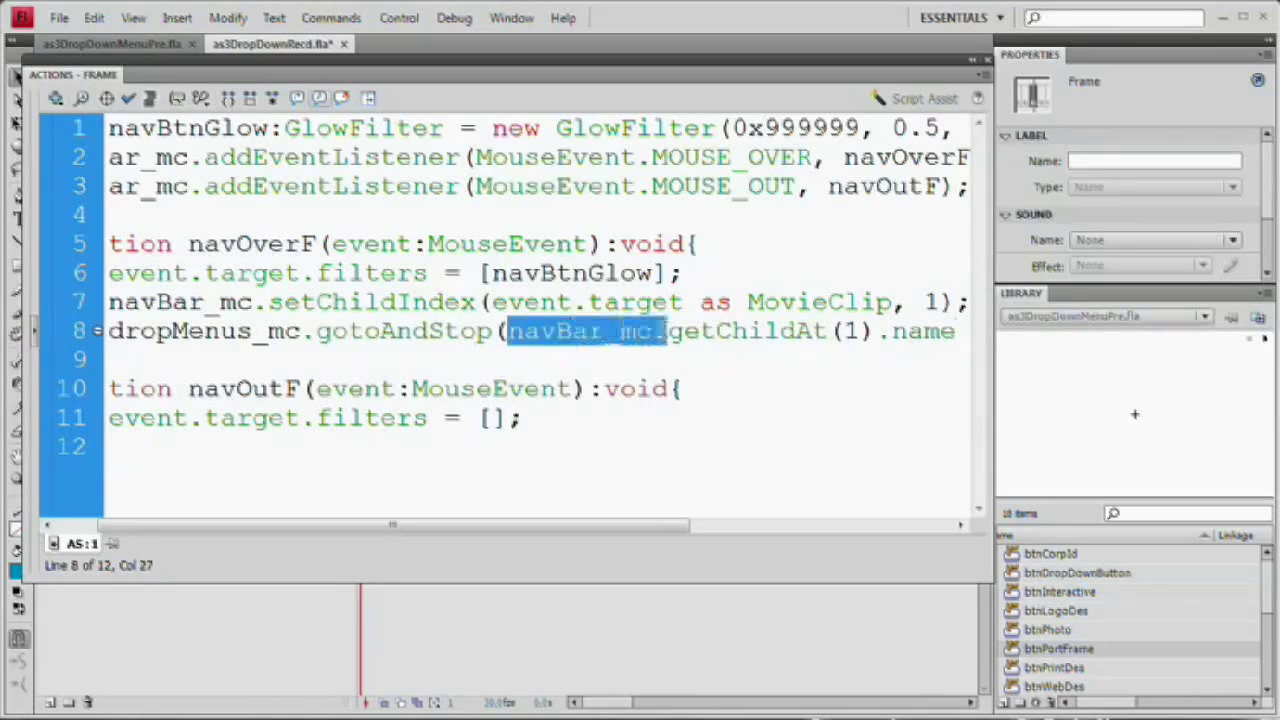
pyautogui.click(850, 328)
pyautogui.press('Right')
pyautogui.press('Right')
pyautogui.press('Right')
pyautogui.press('Right')
pyautogui.press('Right')
pyautogui.press('Right')
pyautogui.press('Right')
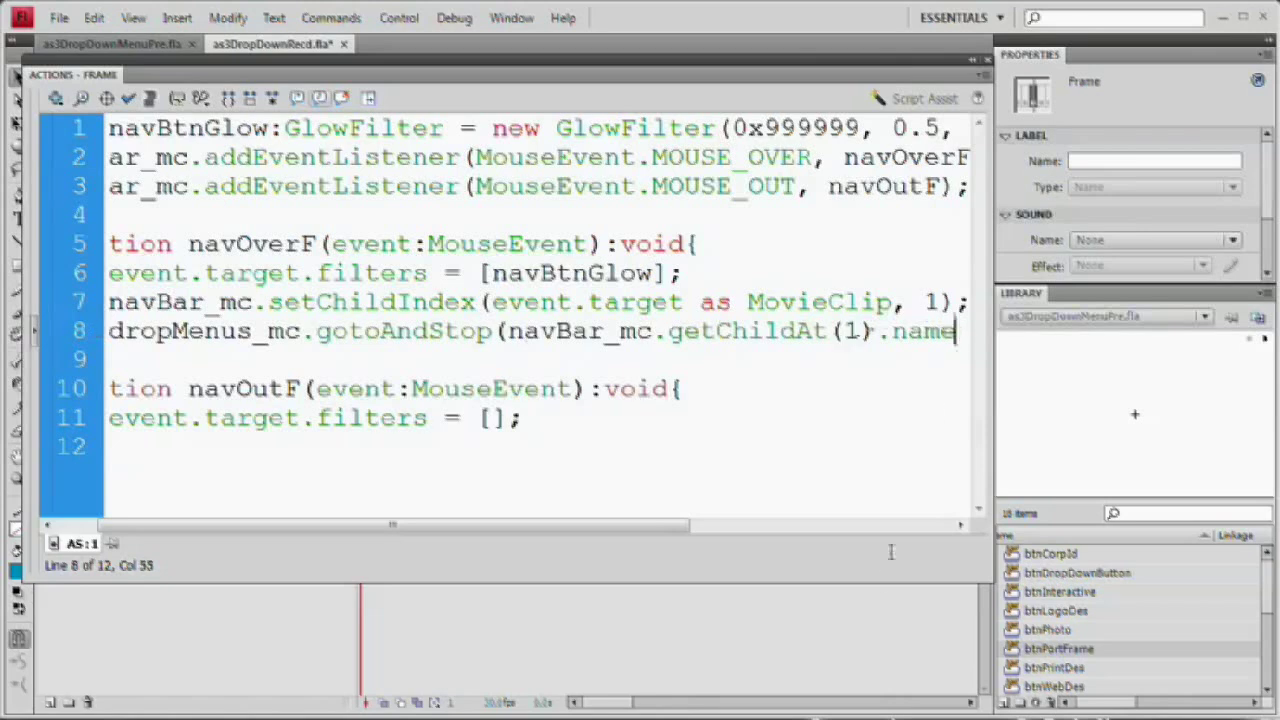
pyautogui.write(');')
# Add an empty trace() call on a new line 9 at the end of navOverF.
pyautogui.press('Return')
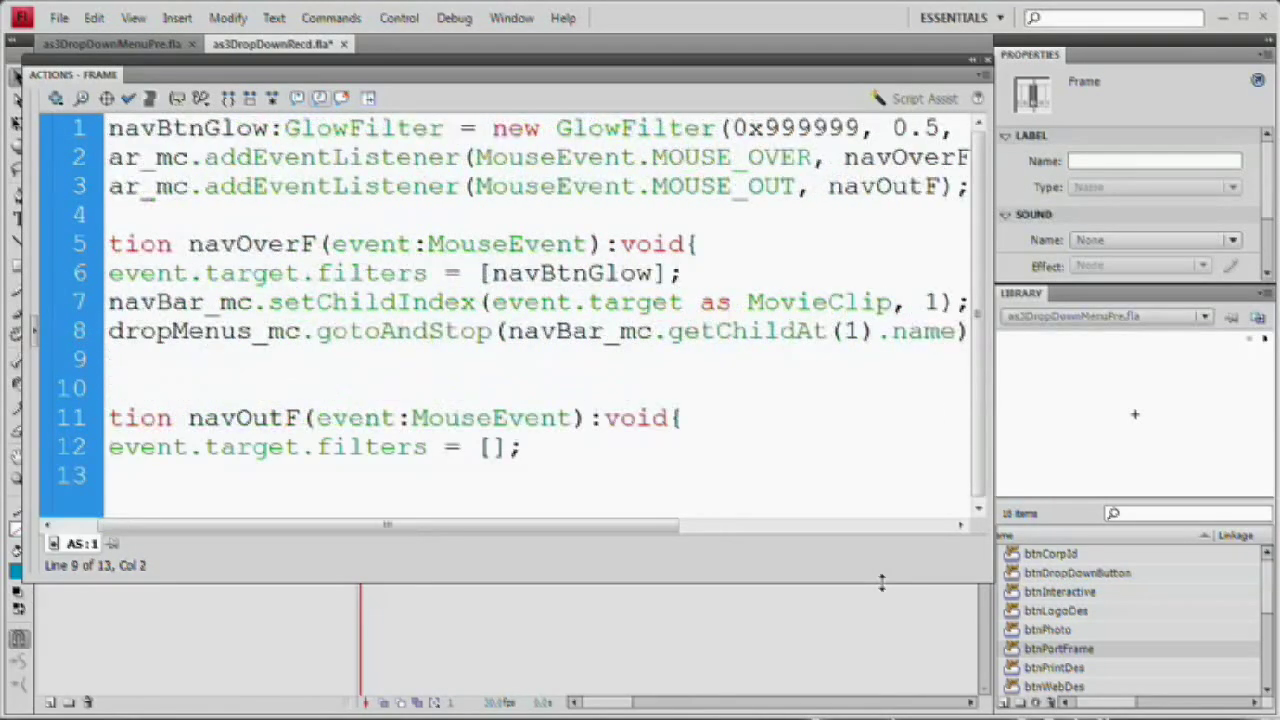
pyautogui.write('trace')
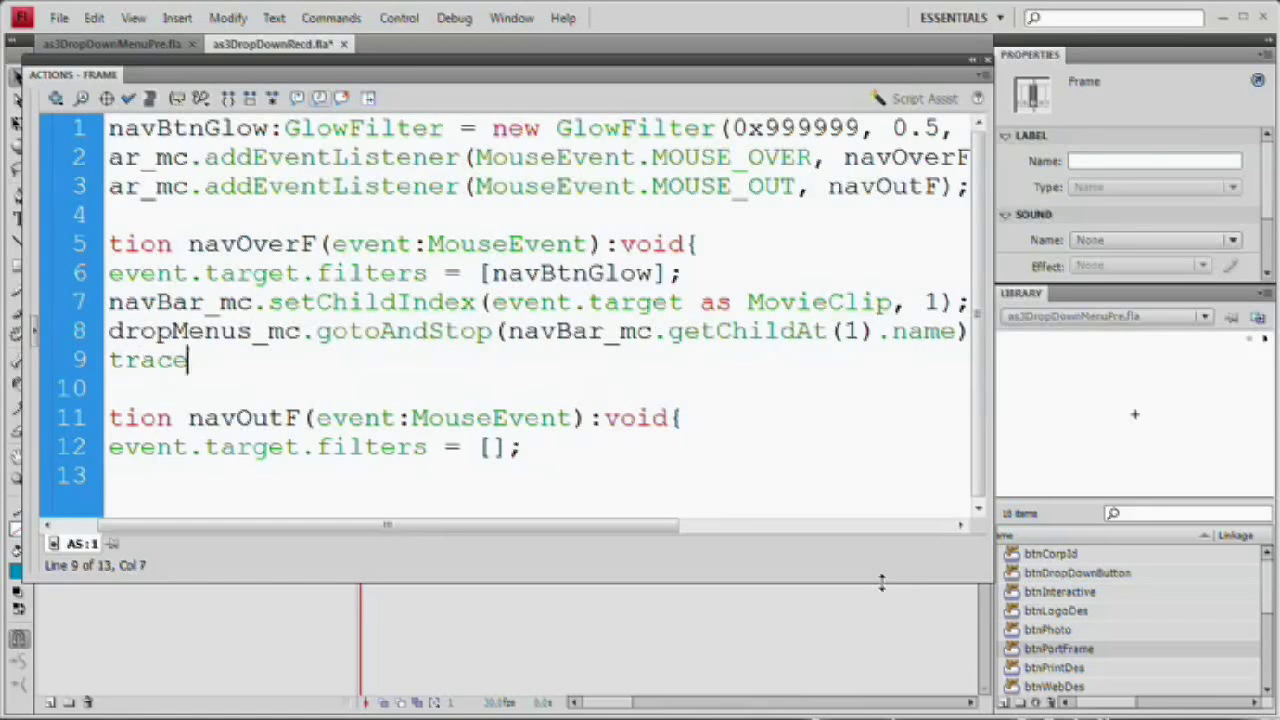
pyautogui.write('()')
pyautogui.press('Down')
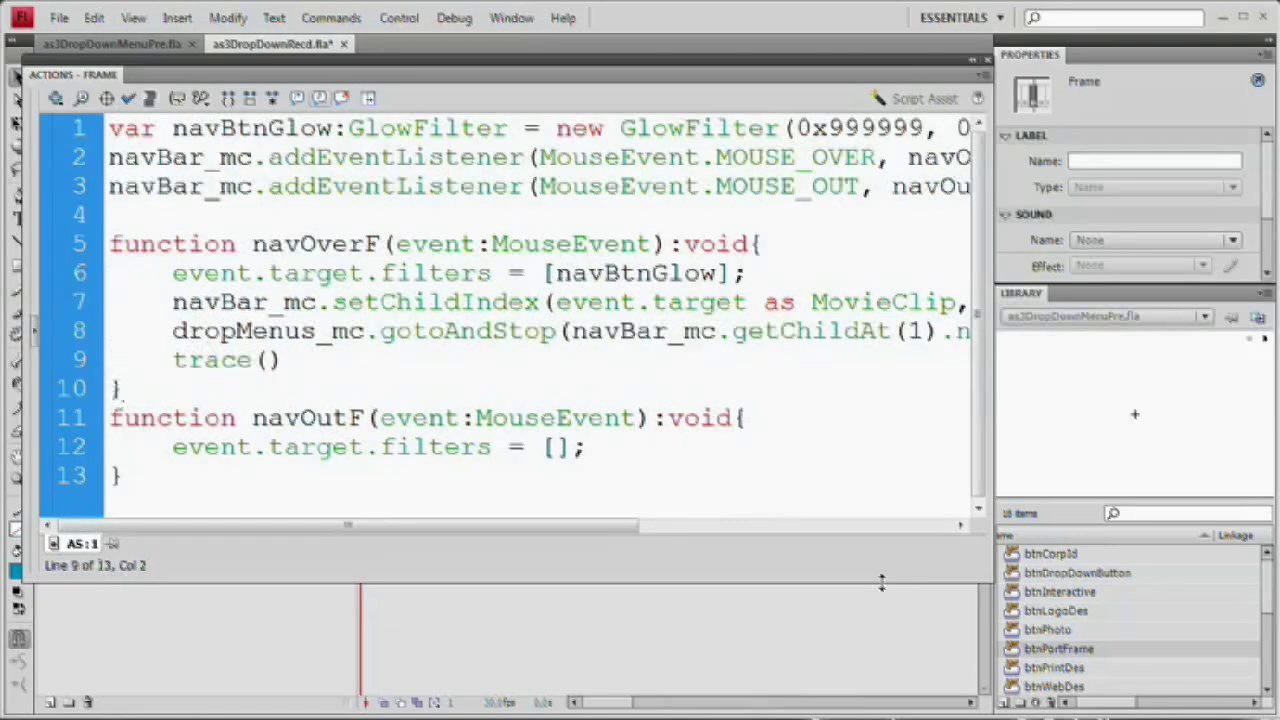
# Fill the trace call on line 9 with the string "We are Rolled Over...".
pyautogui.press('Right')
pyautogui.press('Right')
pyautogui.press('Right')
pyautogui.press('Right')
pyautogui.press('Right')
pyautogui.press('Right')
pyautogui.write('""')
pyautogui.press('Left')
pyautogui.write('We are Rolled O')
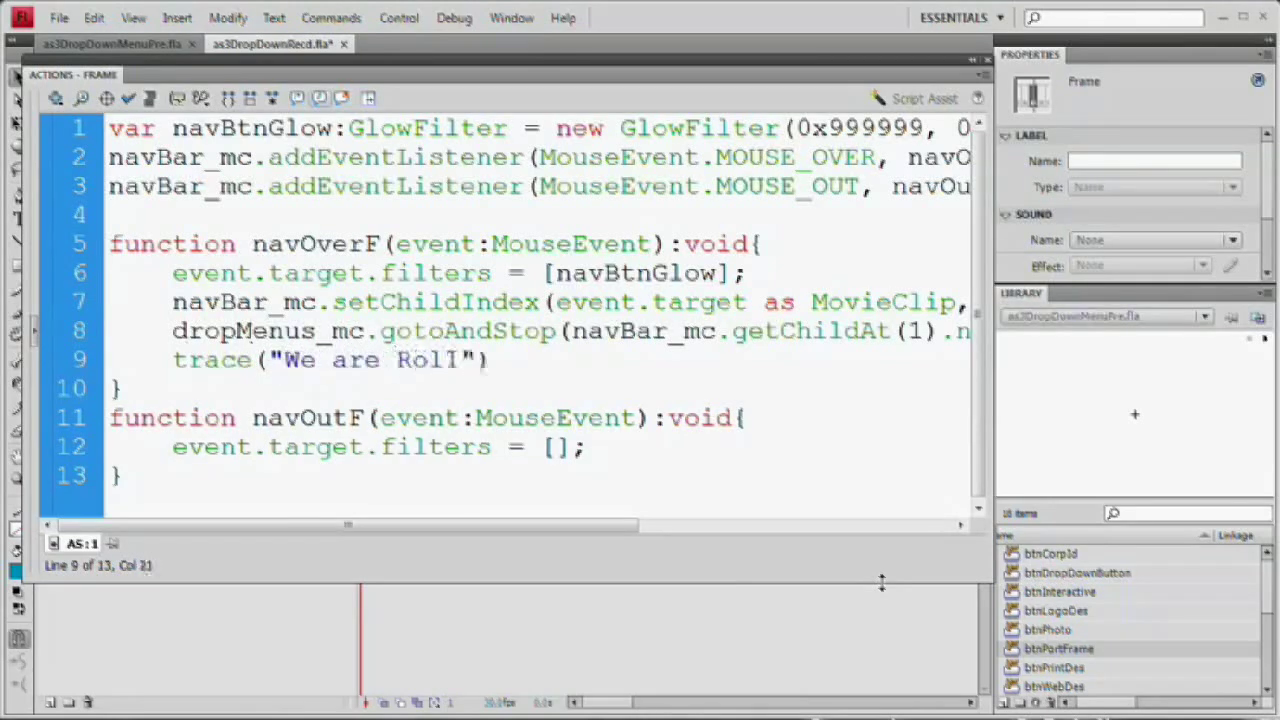
pyautogui.write('ver...')
pyautogui.press('Right')
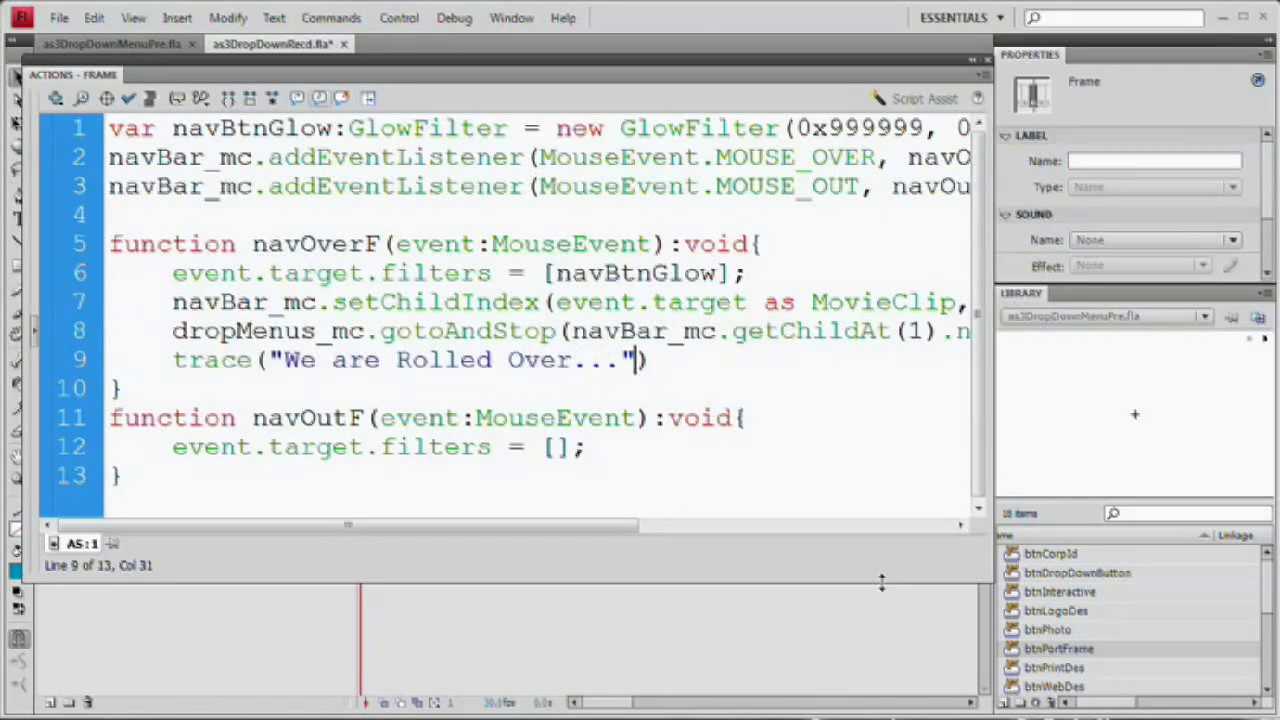
# Append + navBar_mc.getChildAt(1).name after the string in the trace call.
pyautogui.write('+ navBar_')
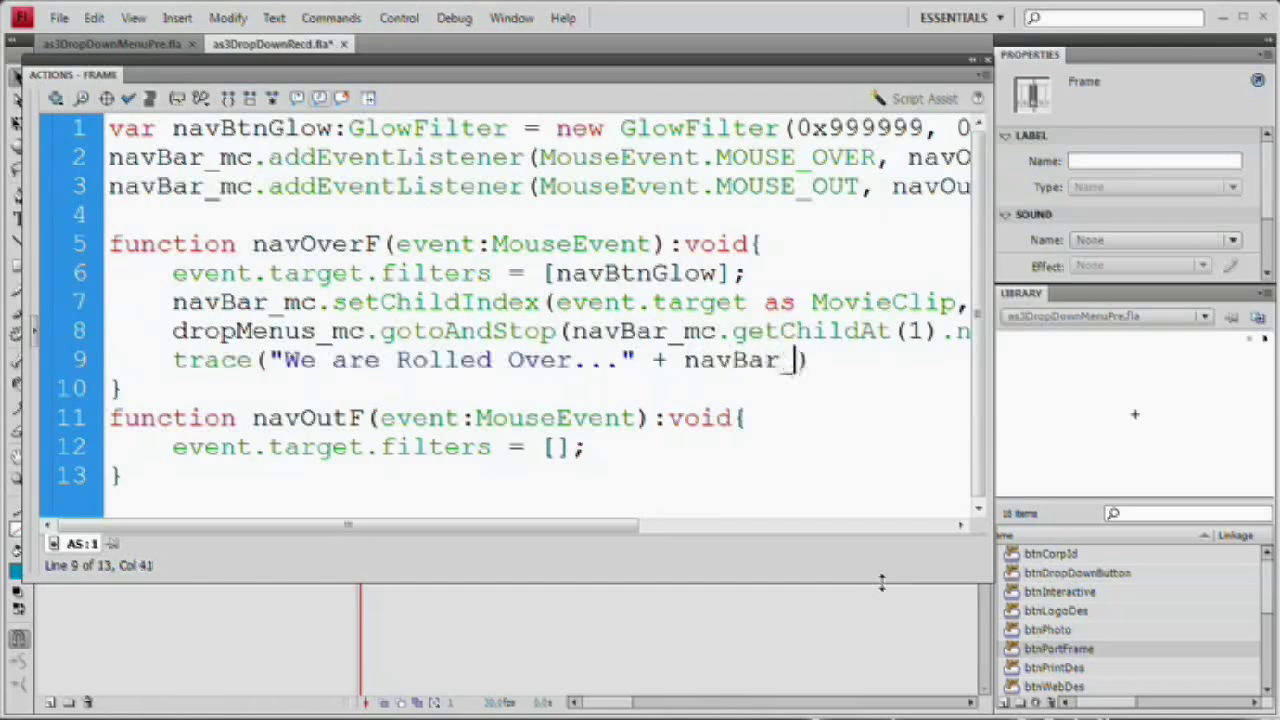
pyautogui.write('mc.getChildAt(')
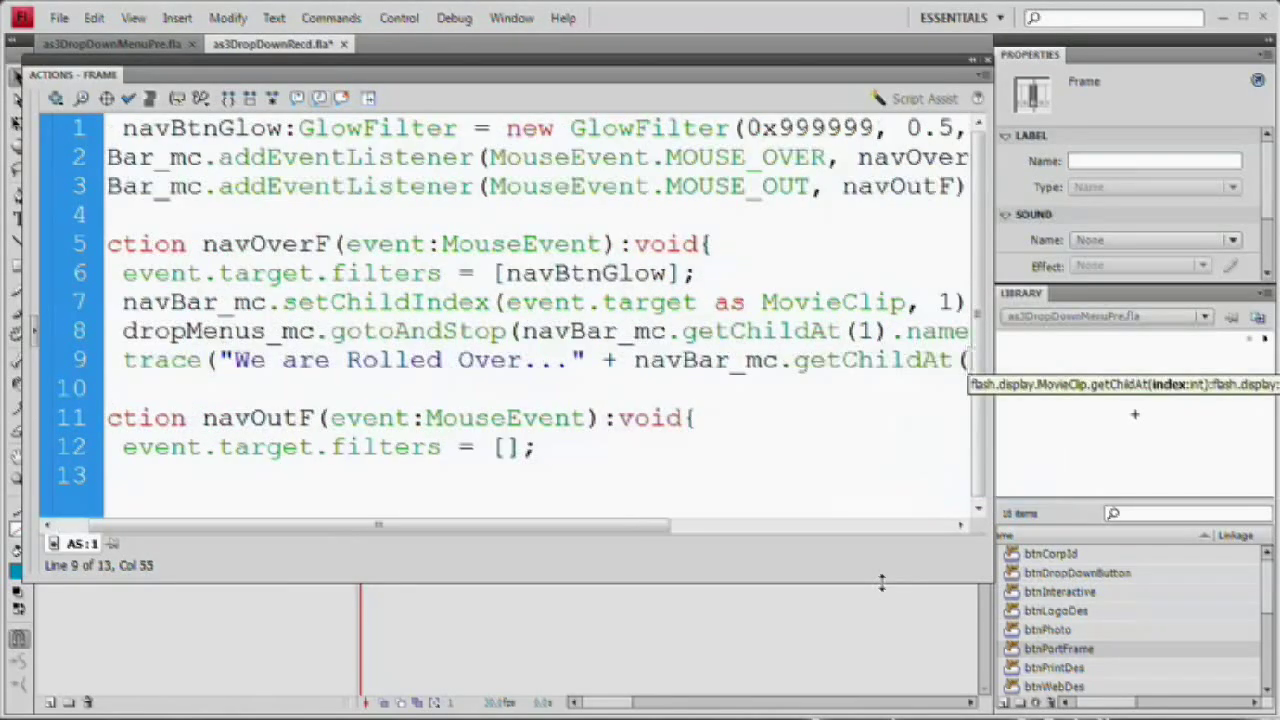
pyautogui.write('1).name')
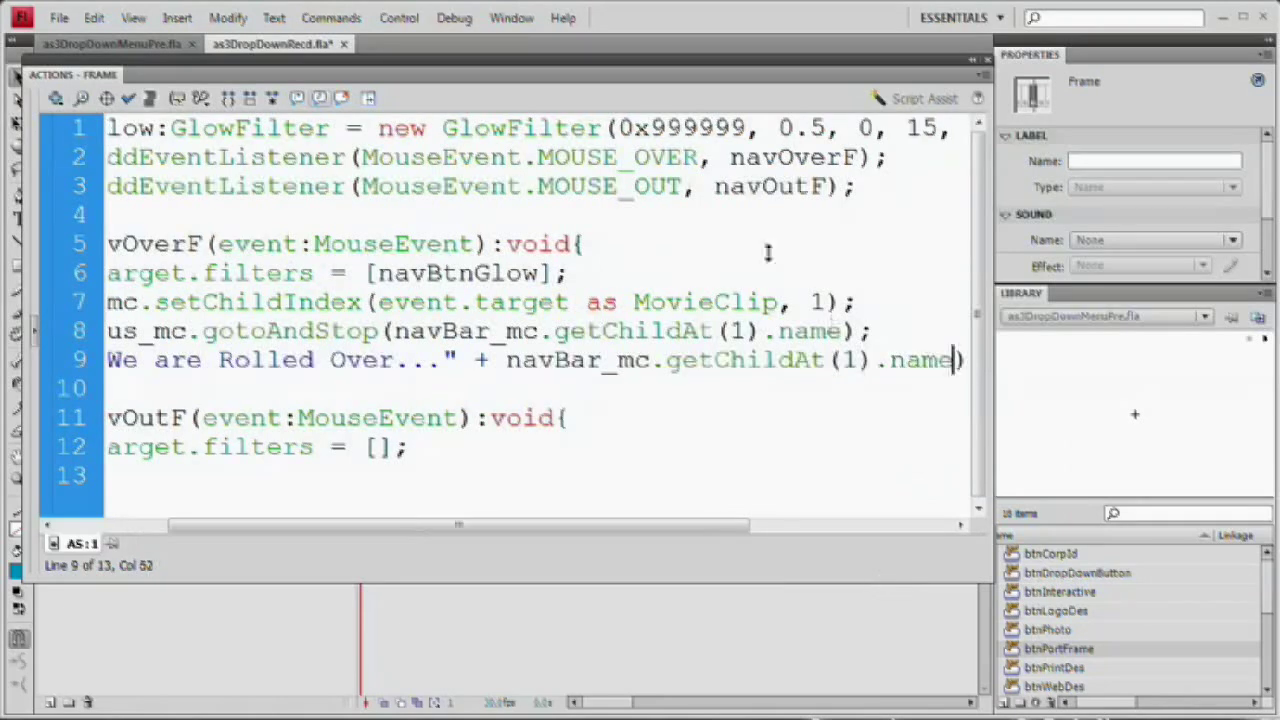
pyautogui.moveTo(506, 360); pyautogui.dragTo(953, 362)
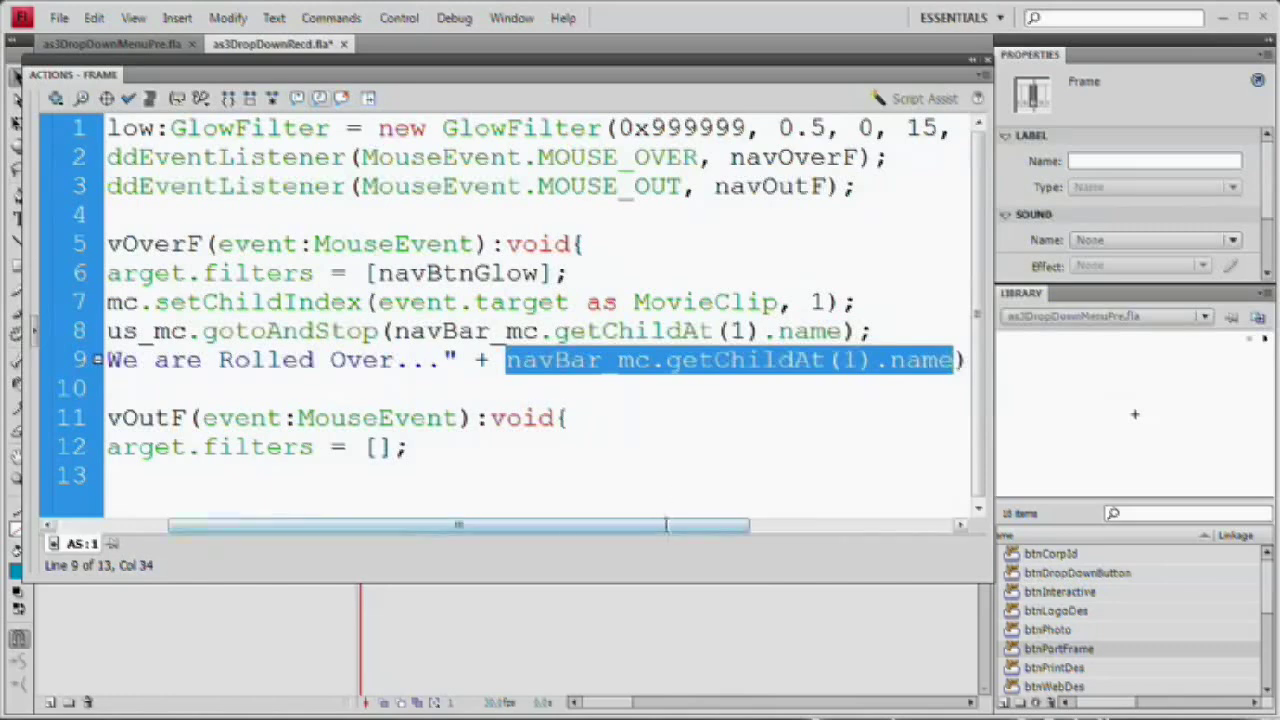
pyautogui.moveTo(666, 524); pyautogui.dragTo(538, 524)
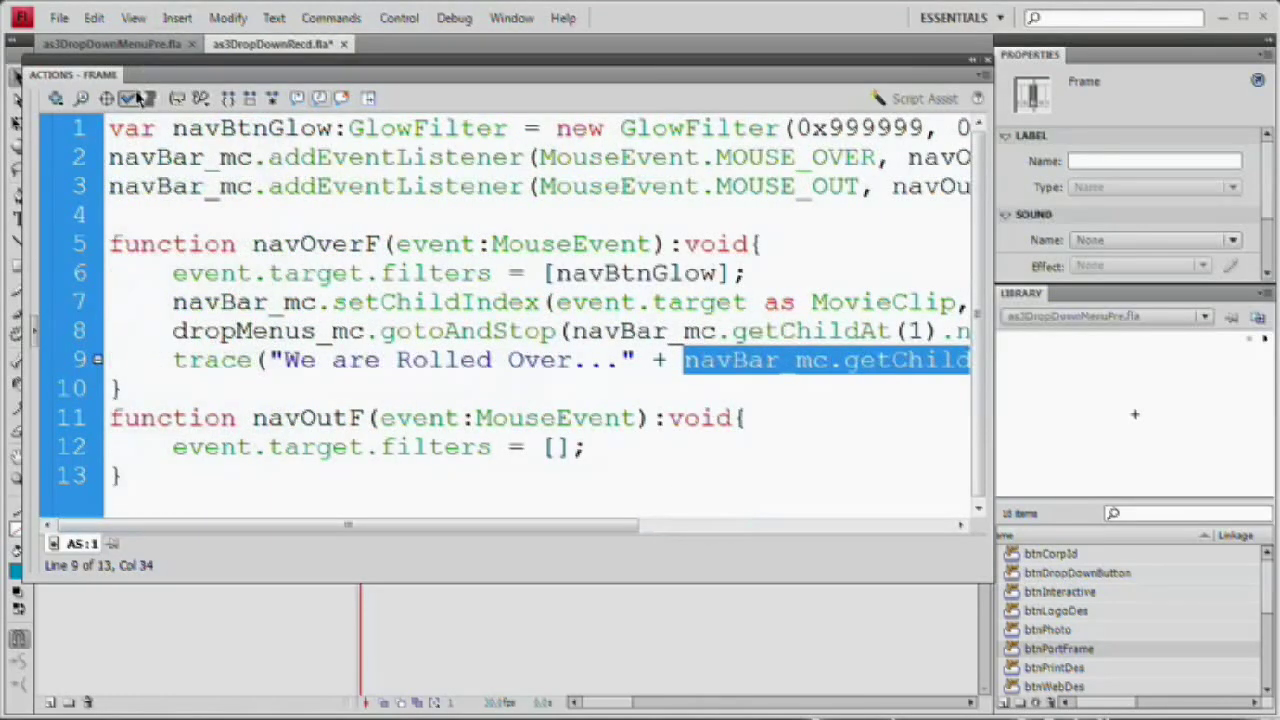
# Check the script's syntax and close the script editor to return to the stage.
pyautogui.click(132, 97)
pyautogui.click(560, 360)
pyautogui.press('F9')
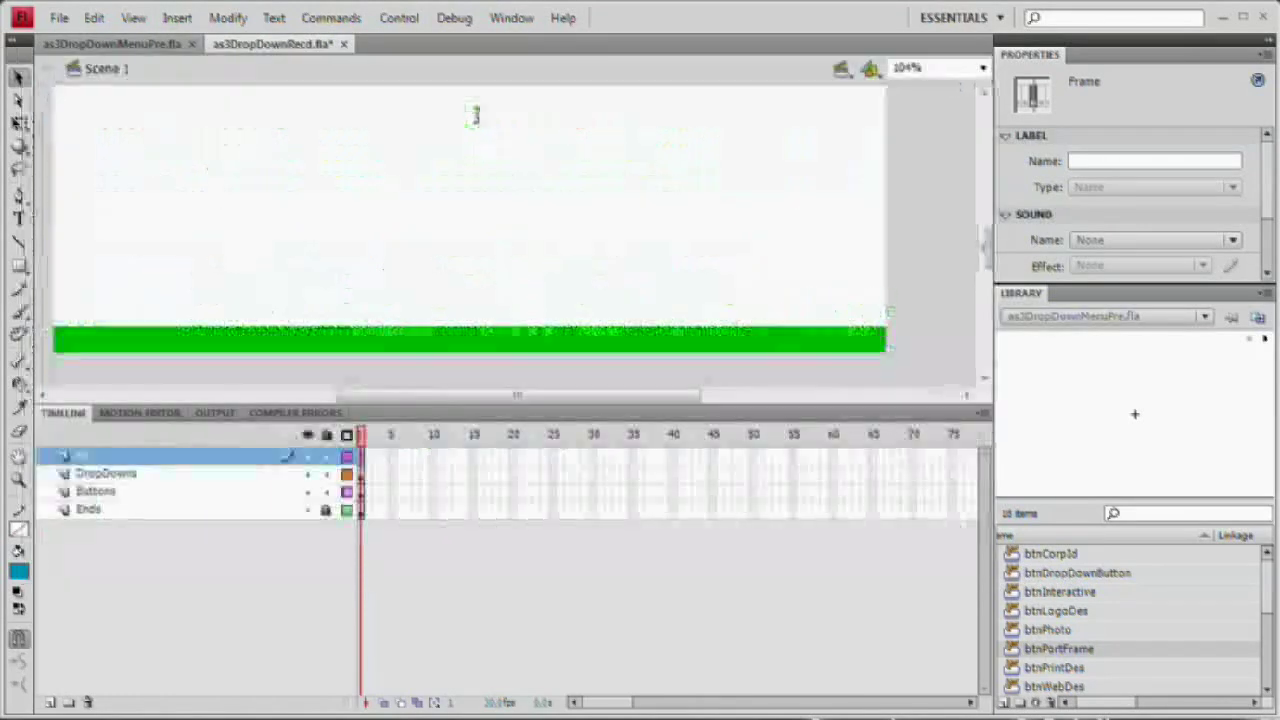
pyautogui.click(608, 329)
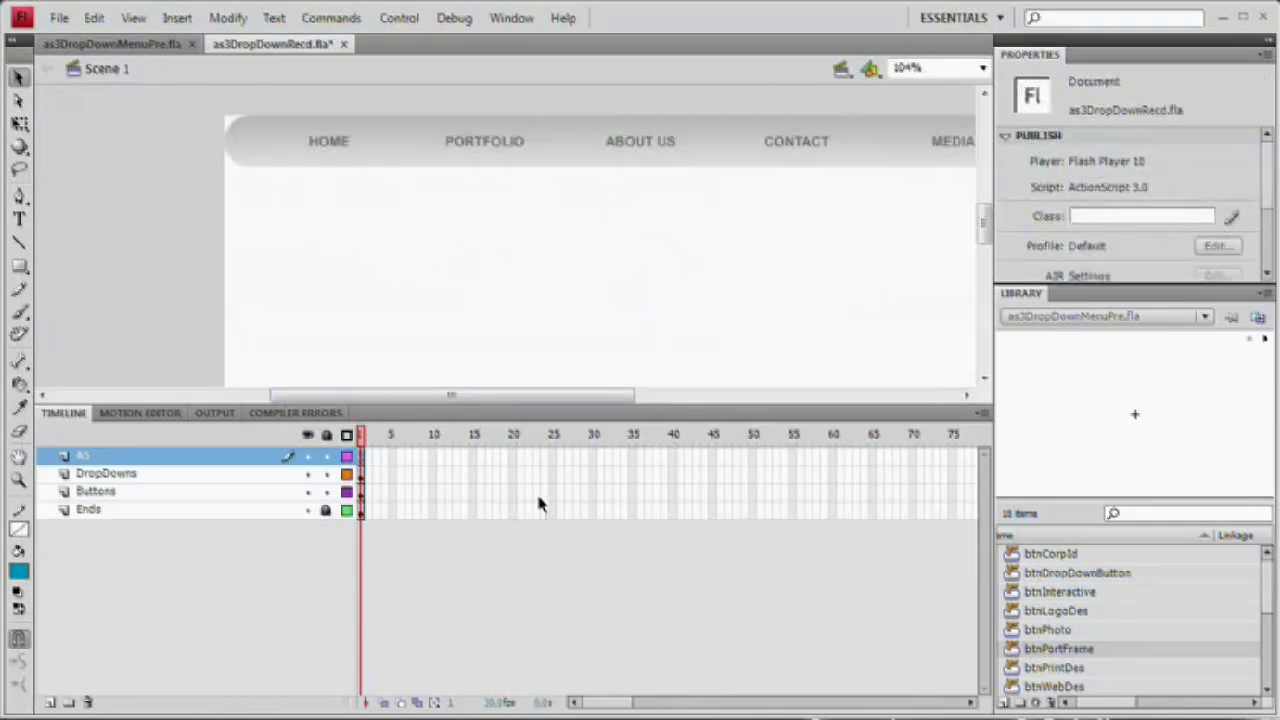
# Test the movie, roll over the navigation buttons to examine the traced instance names, close the test and return to the timeline.
pyautogui.hotkey('ctrl', 'Return')
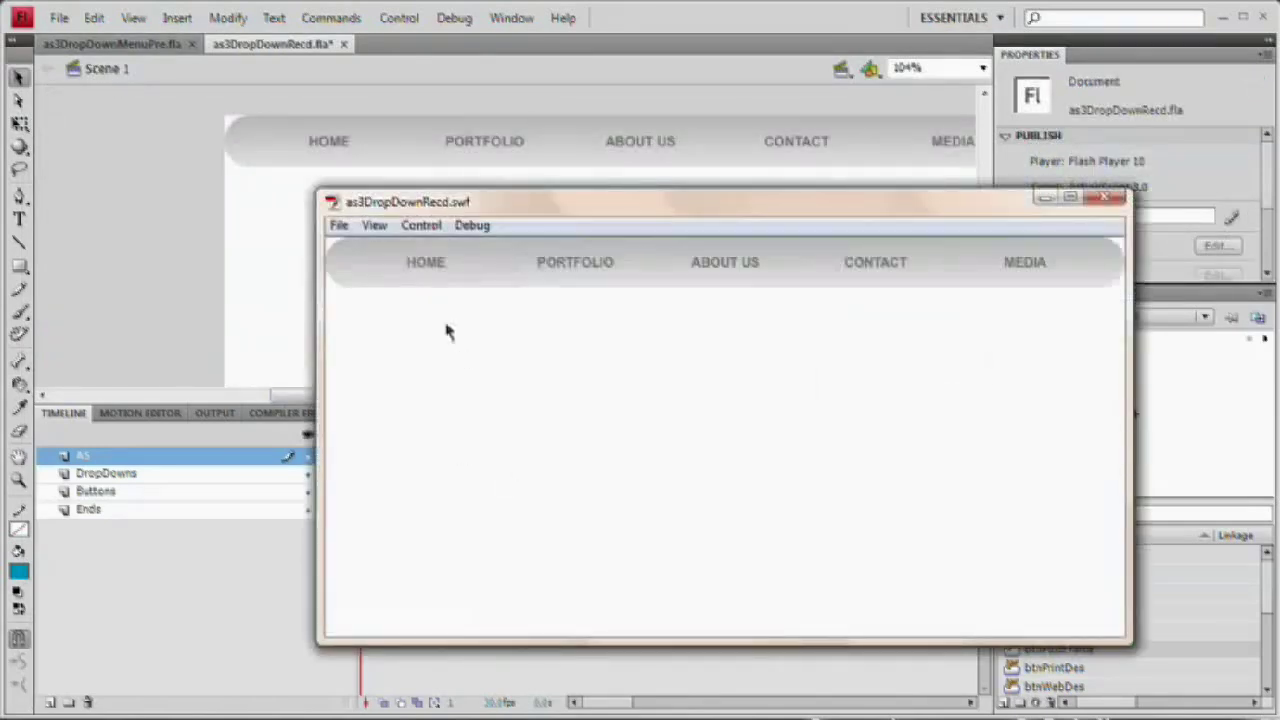
pyautogui.moveTo(461, 202); pyautogui.dragTo(468, 113)
pyautogui.moveTo(565, 175)
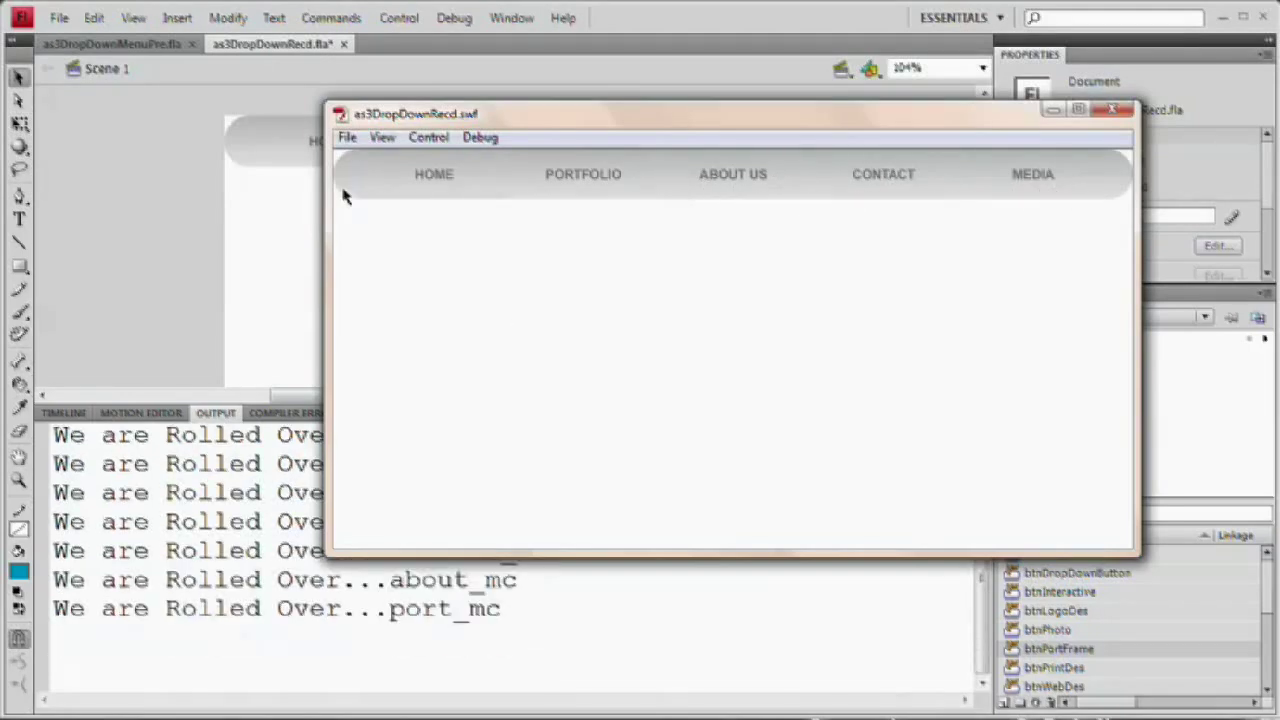
pyautogui.moveTo(631, 177)
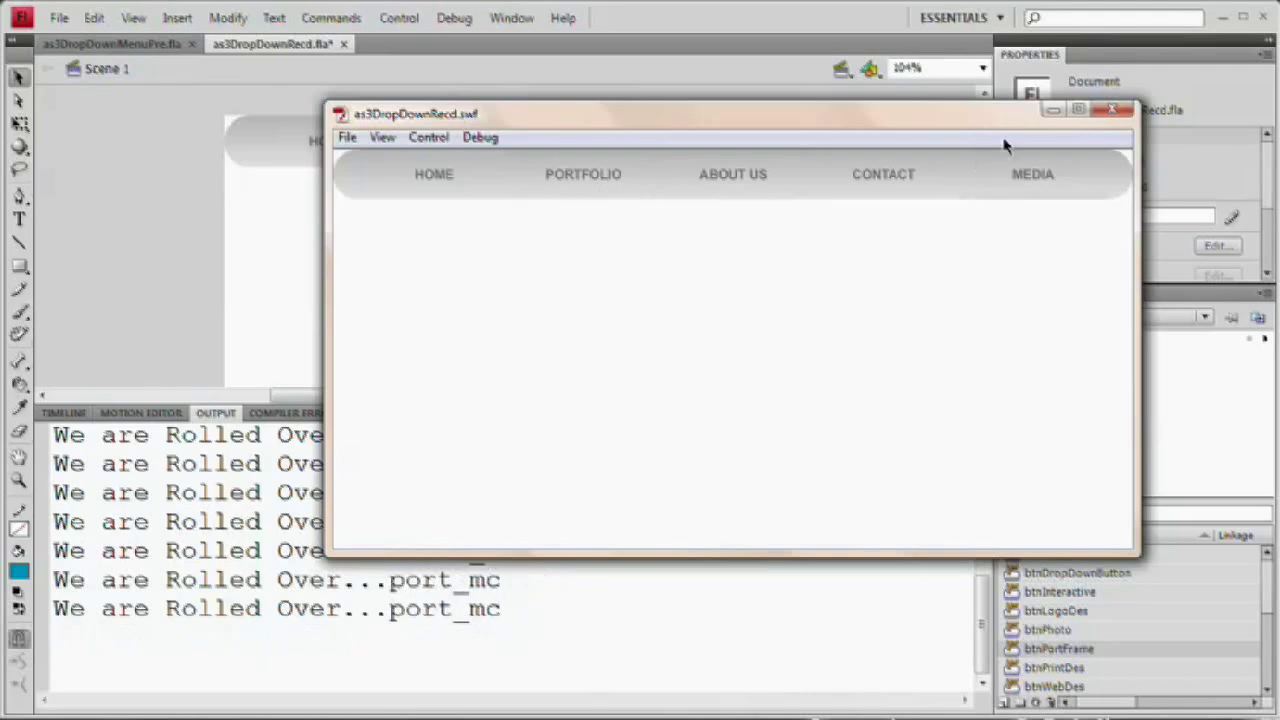
pyautogui.click(1112, 110)
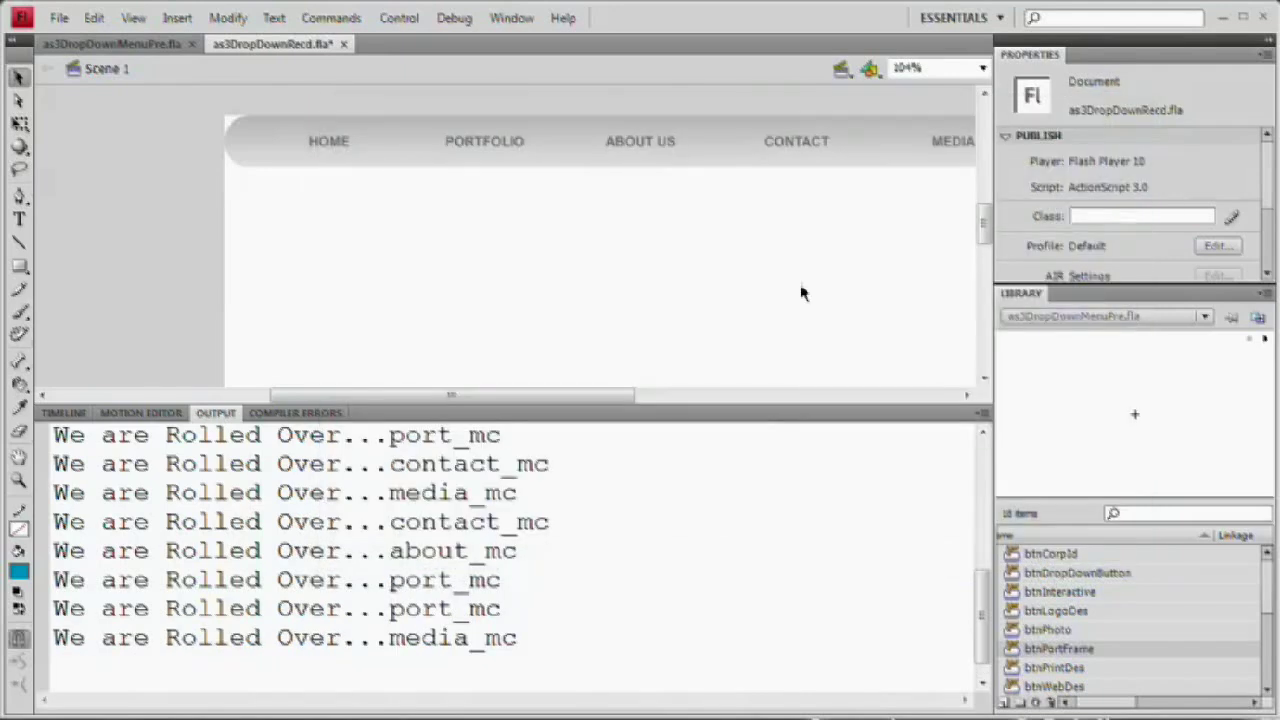
pyautogui.click(58, 414)
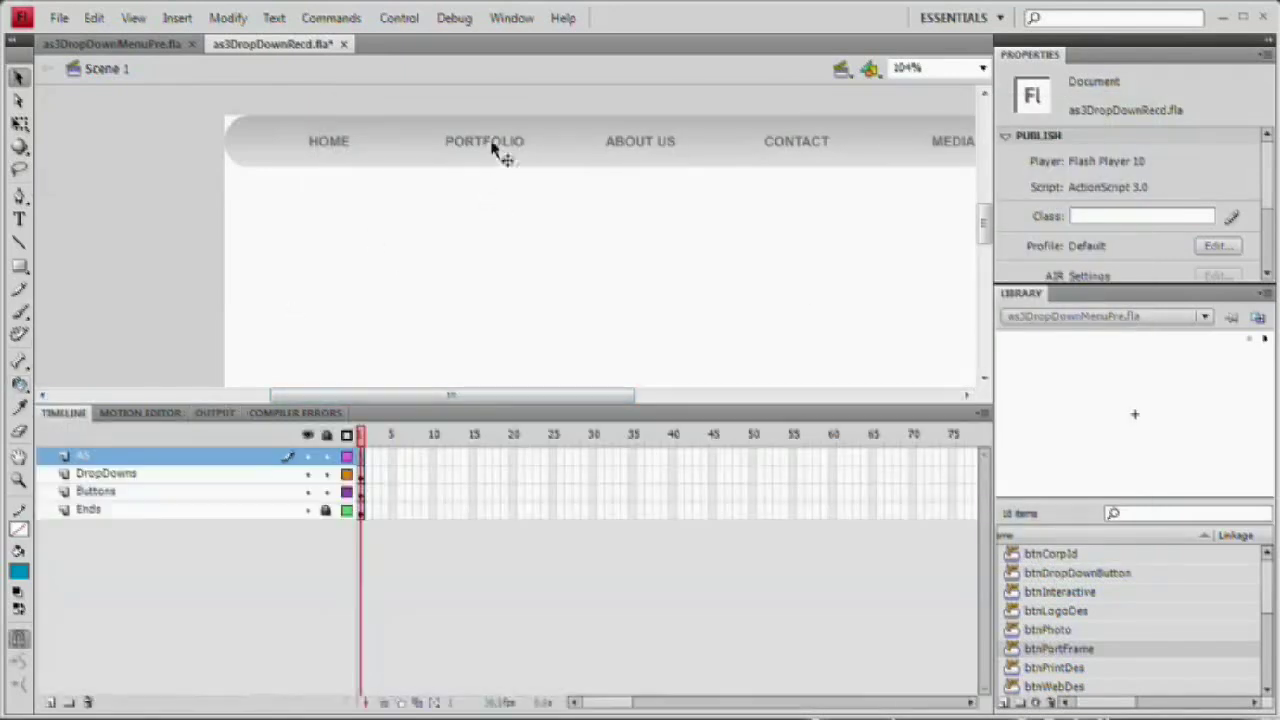
pyautogui.click(485, 268)
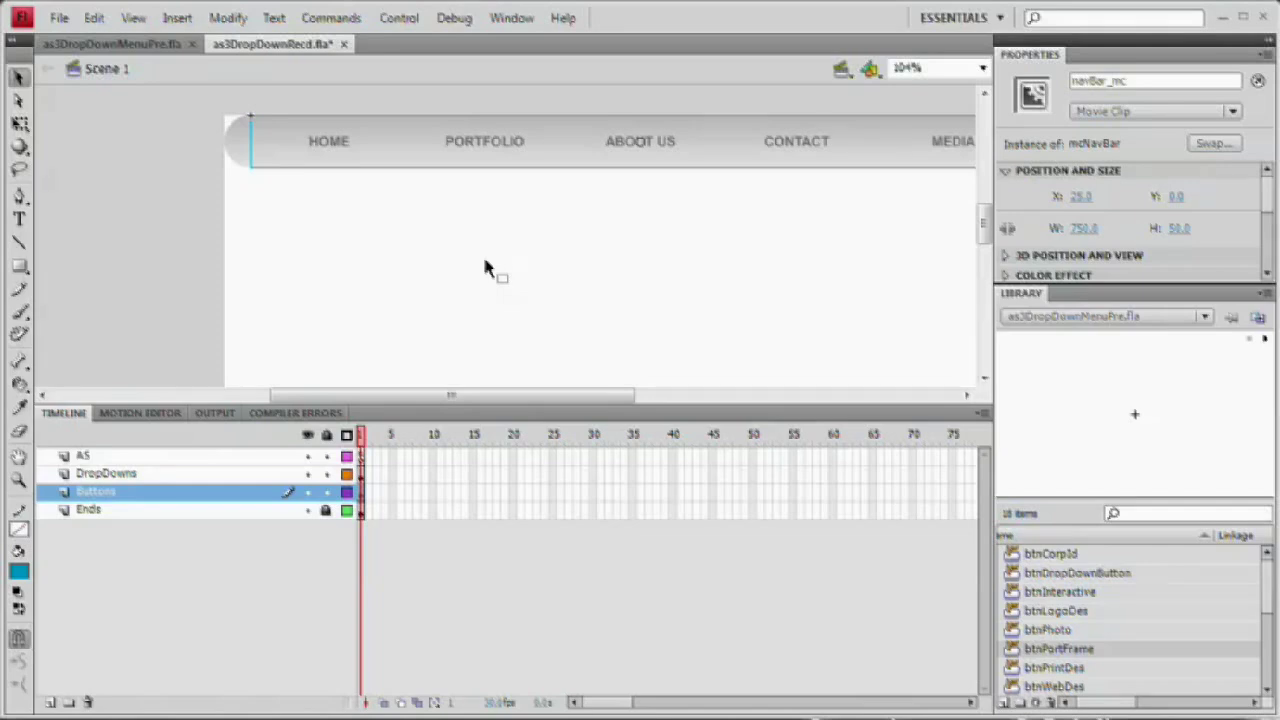
pyautogui.moveTo(543, 240); pyautogui.dragTo(424, 293)
pyautogui.click(472, 332)
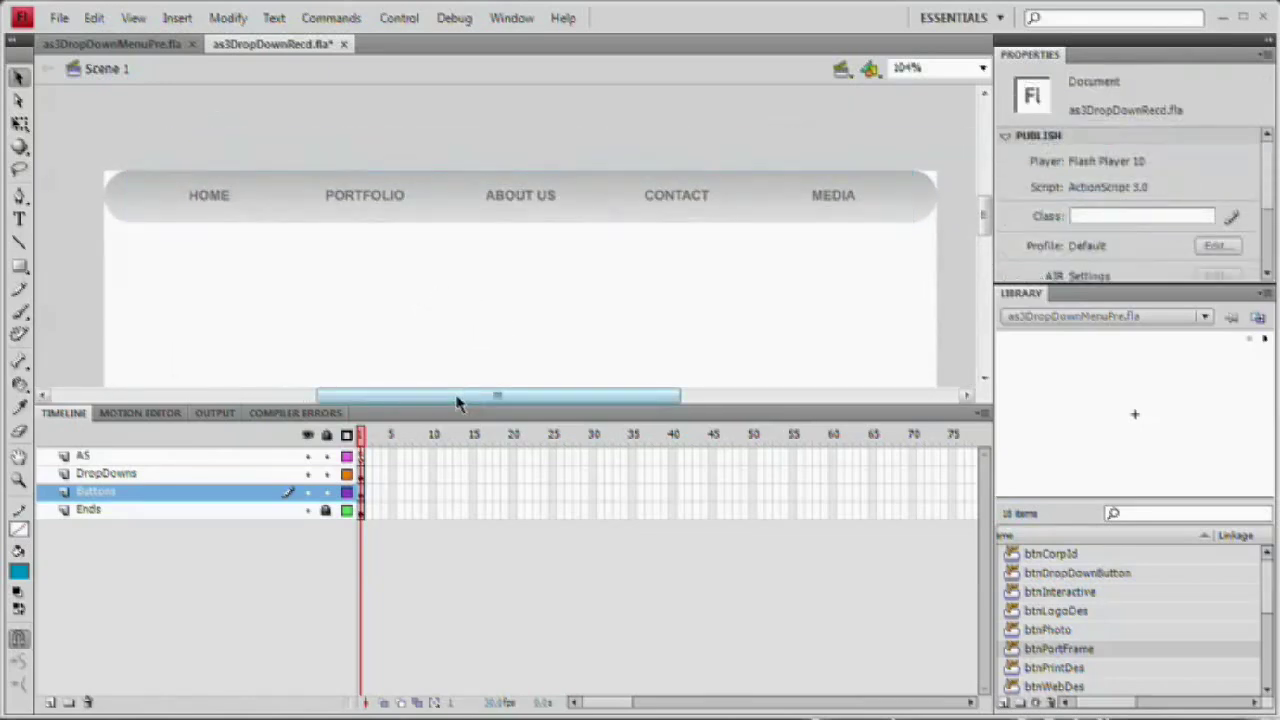